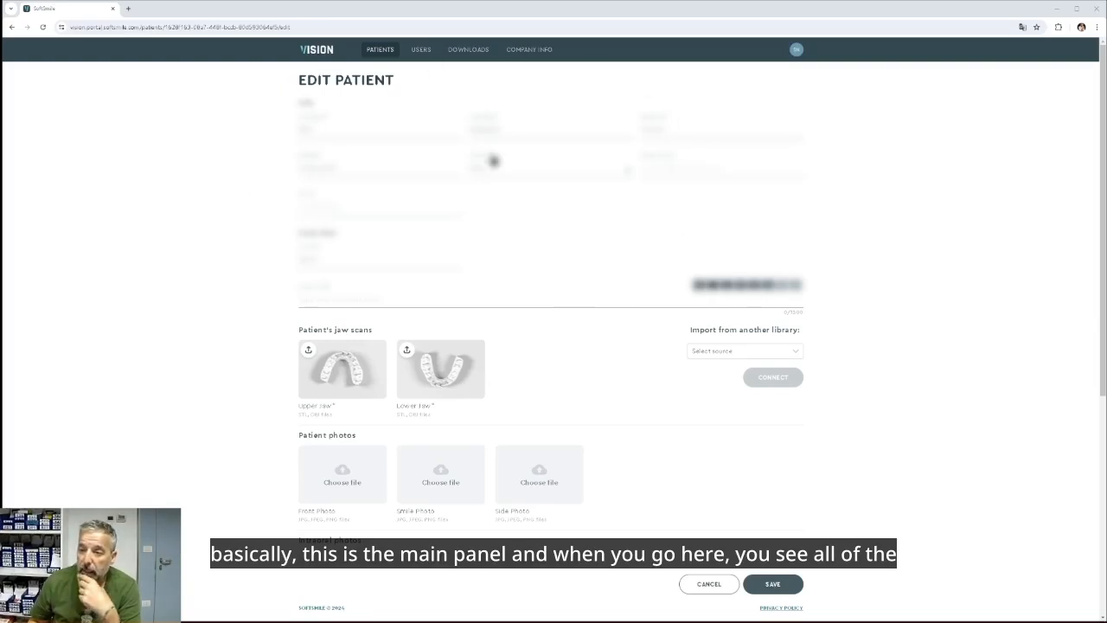
click(329, 50)
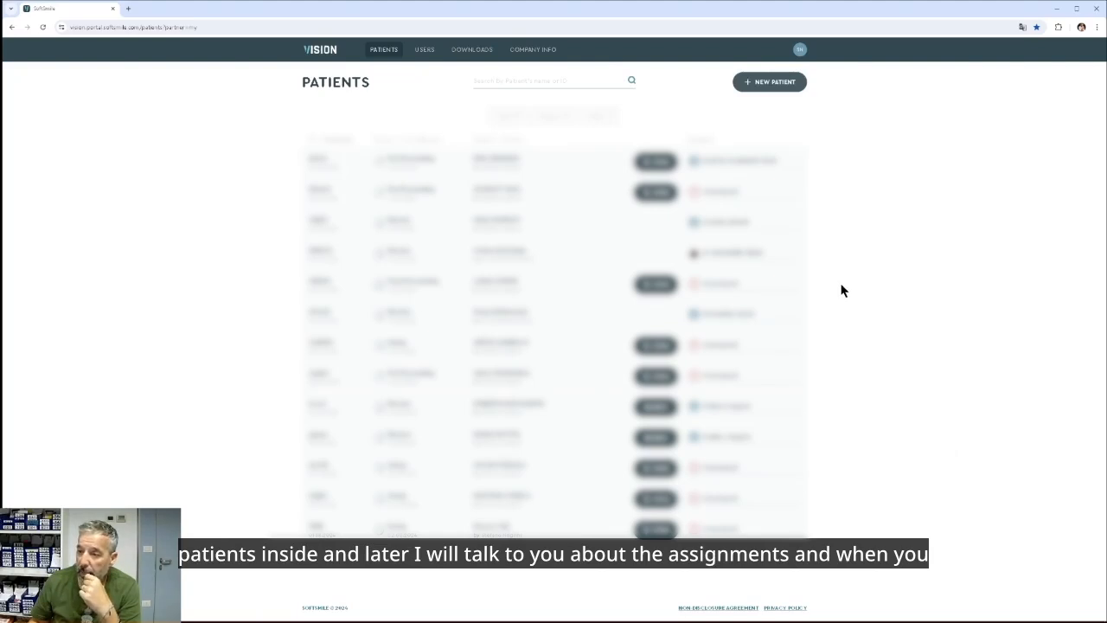
click(768, 84)
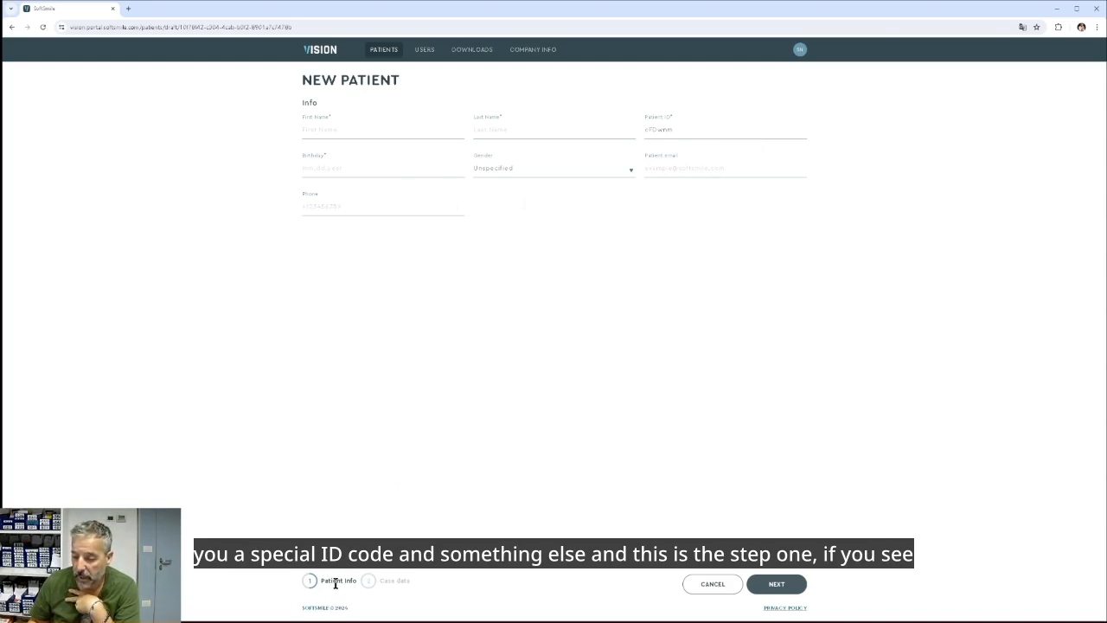
click(701, 588)
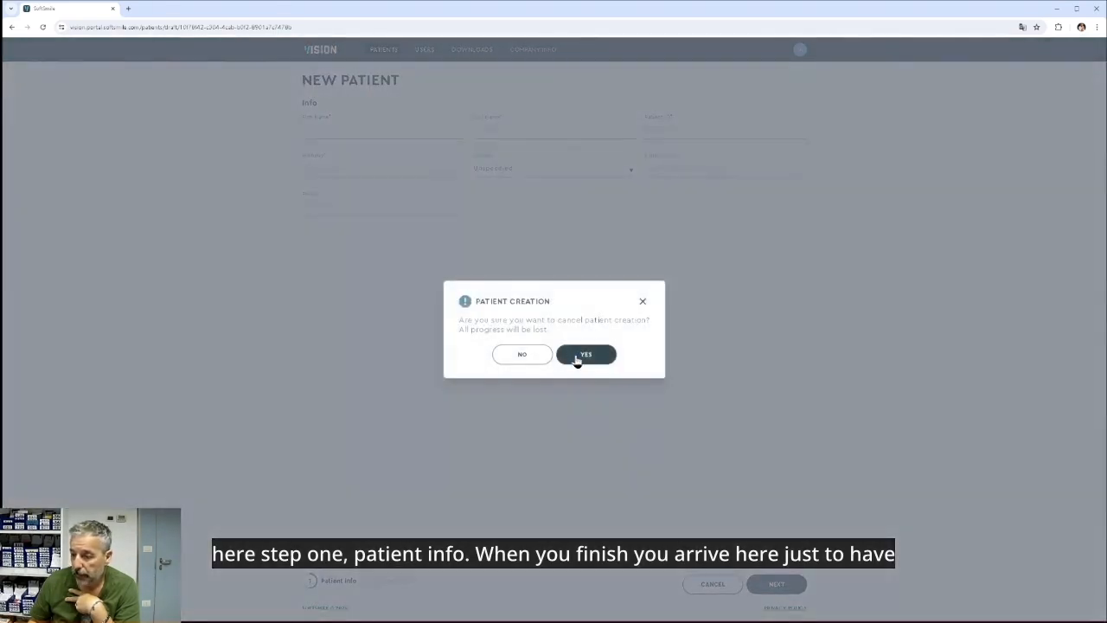
click(585, 355)
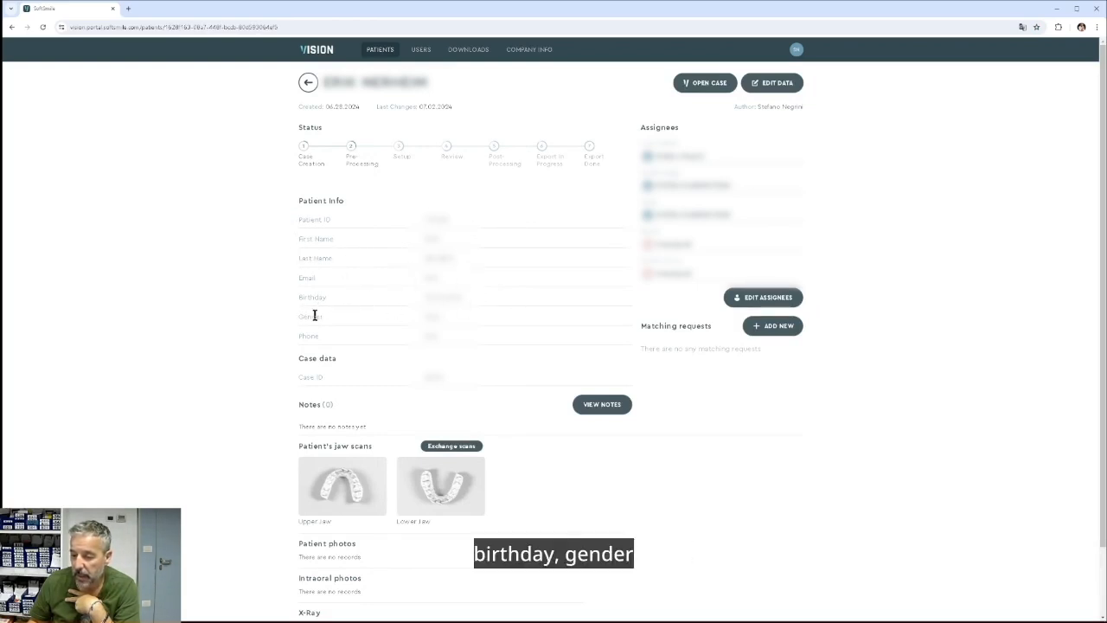
Open the patient's data for editing and review the upload sections for jaw scans, patient photos, intraoral photos, X-rays and CBCT.
scroll(494, 372, down, 2)
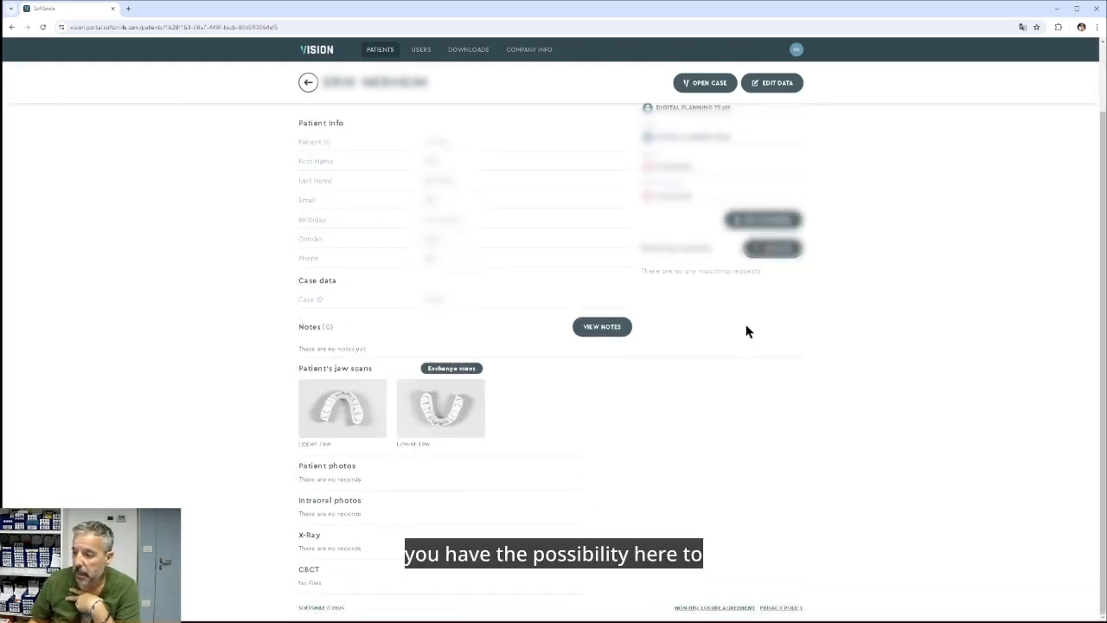
click(765, 87)
scroll(467, 291, down, 2)
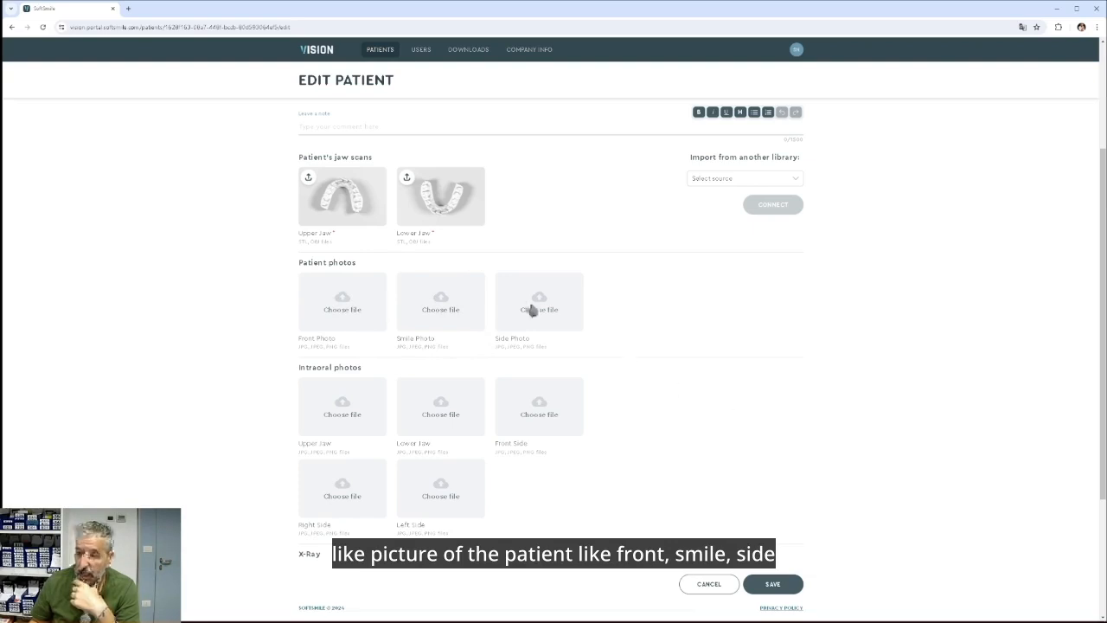
scroll(632, 329, down, 2)
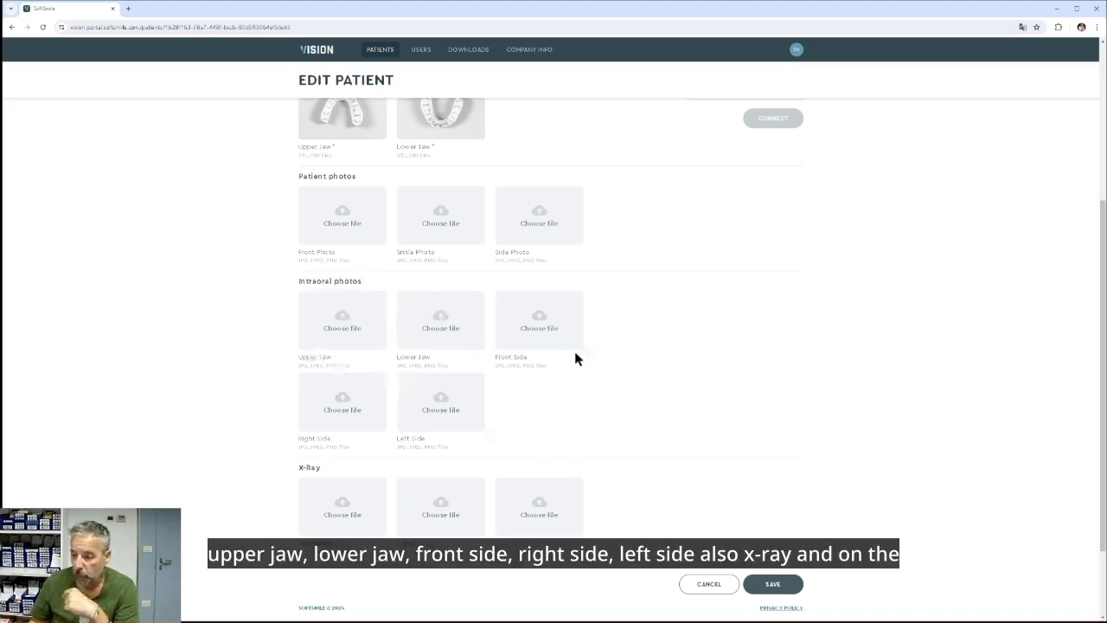
scroll(583, 395, down, 2)
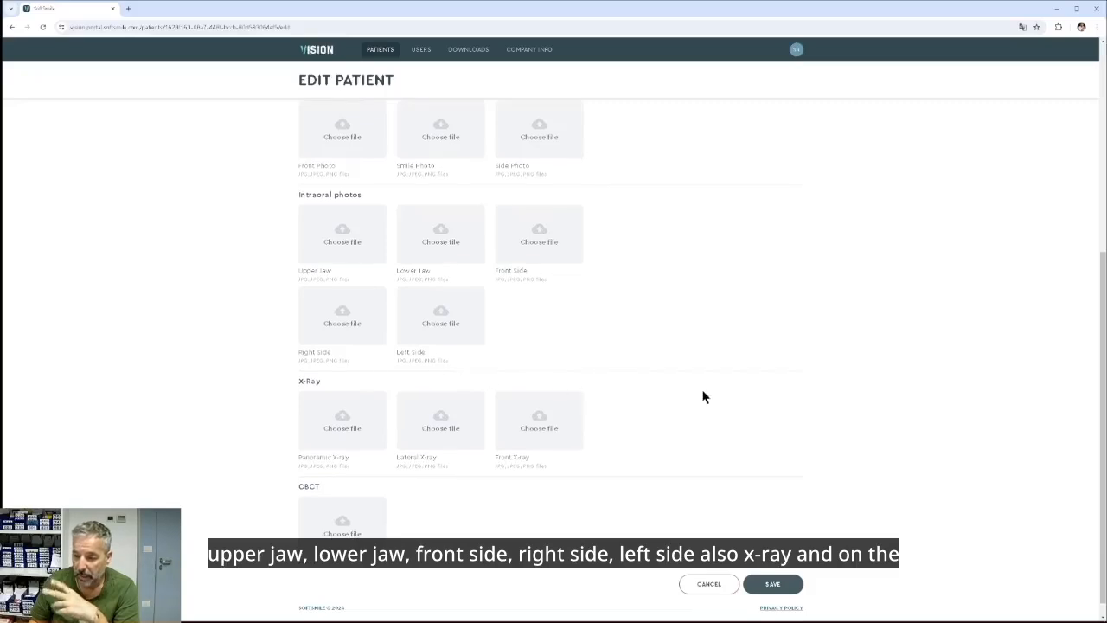
scroll(712, 393, down, 1)
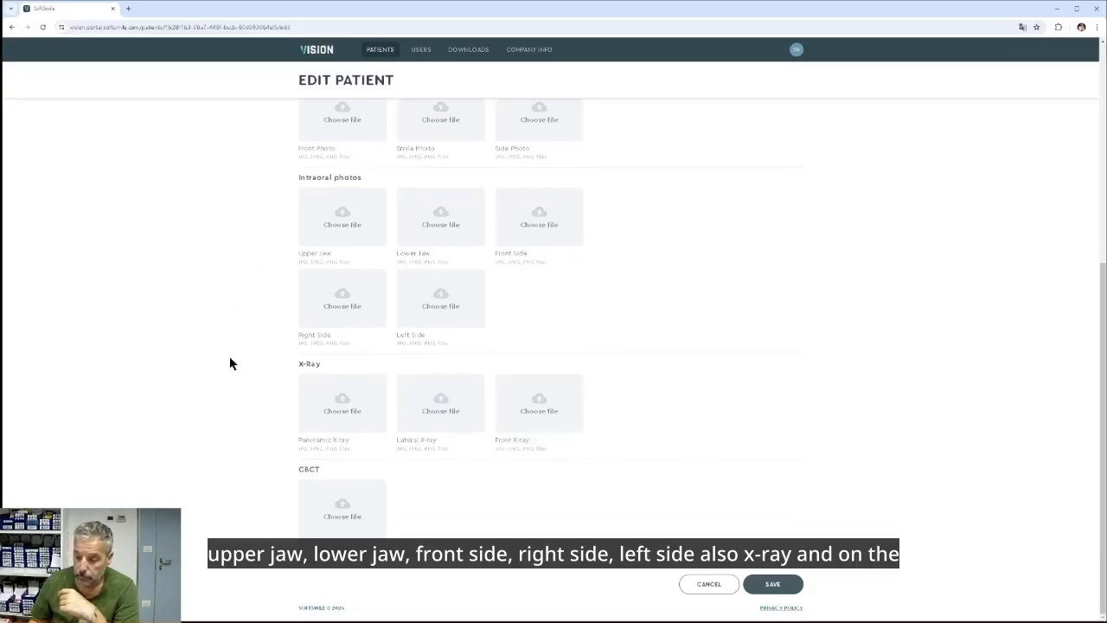
Upload the patient's compressed DICOM archive as the CBCT file and check the saved record.
click(344, 510)
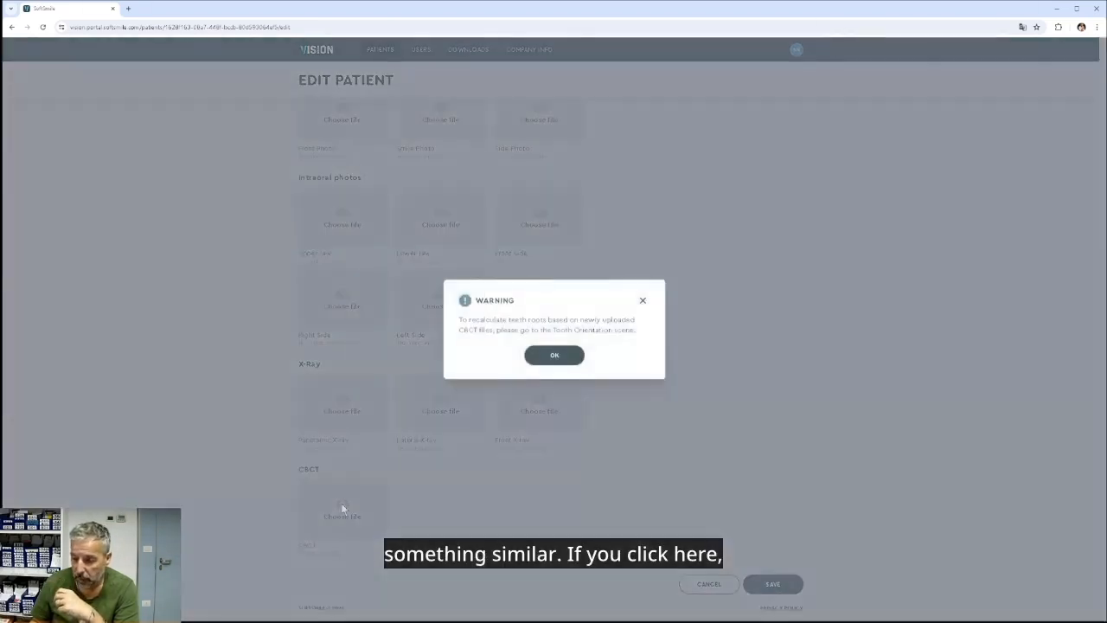
click(567, 360)
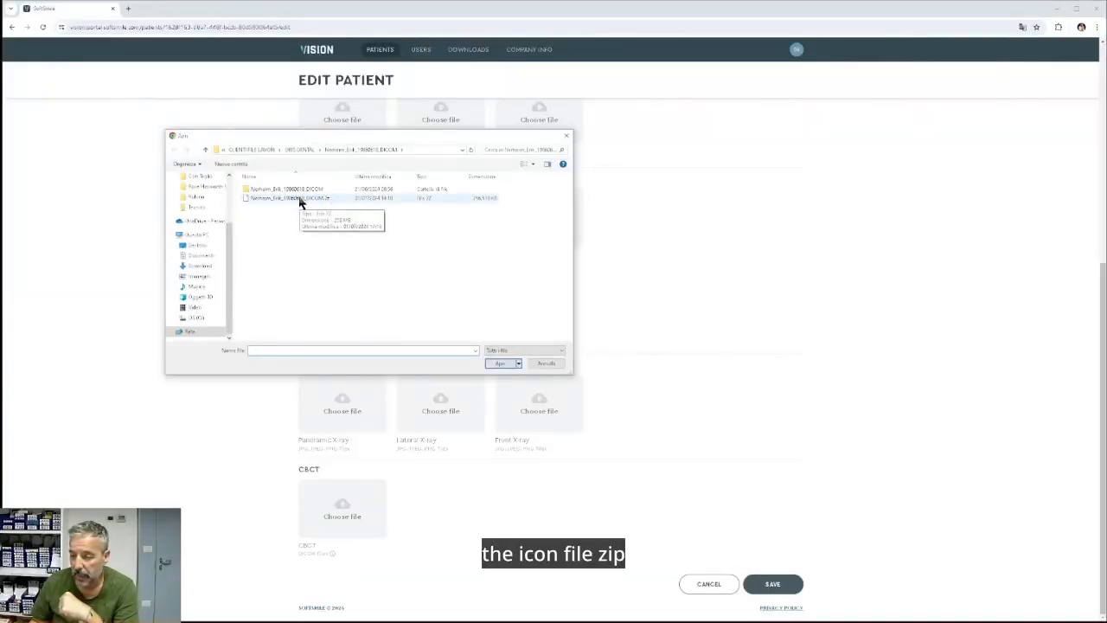
click(300, 201)
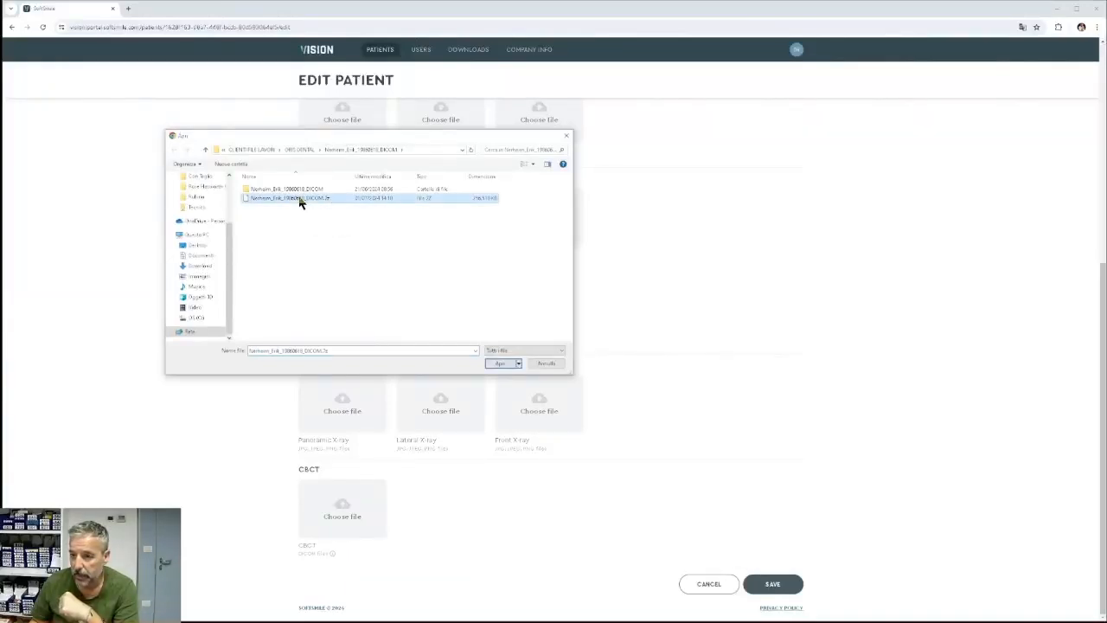
click(501, 363)
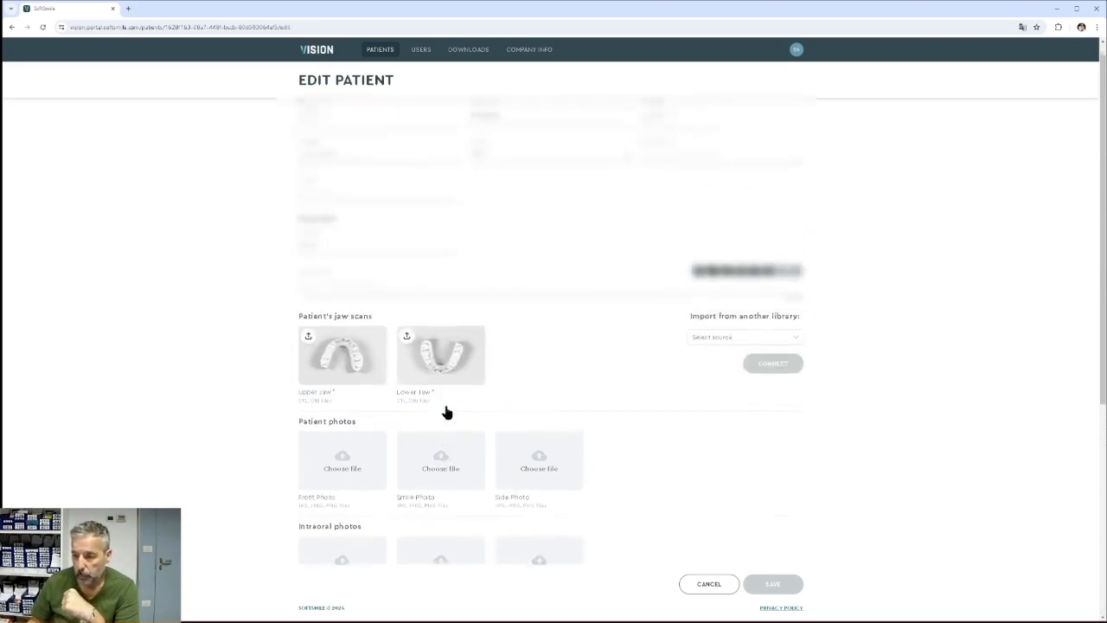
scroll(523, 383, down, 4)
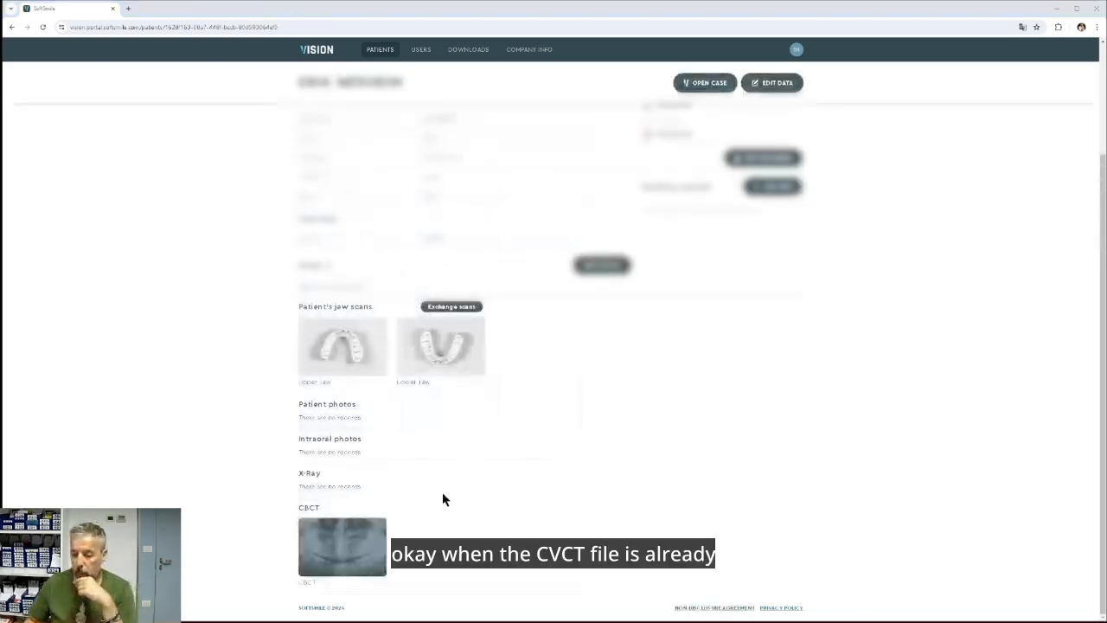
mouse_move(351, 525)
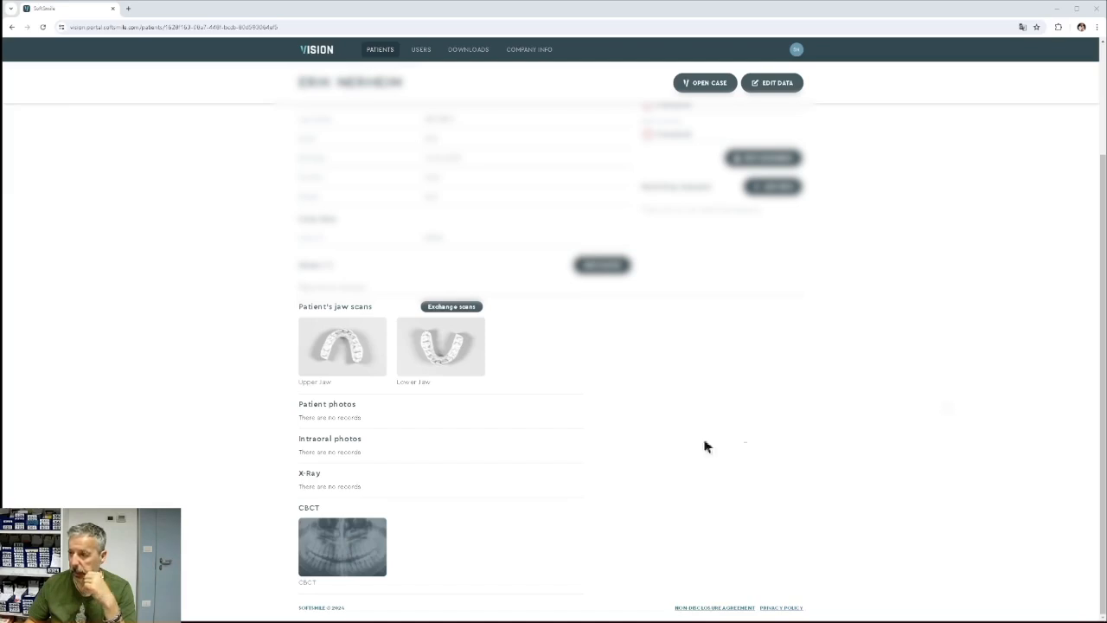
Open the patient's case in the Vision desktop application, signing in with the prefilled account credentials.
scroll(704, 444, up, 2)
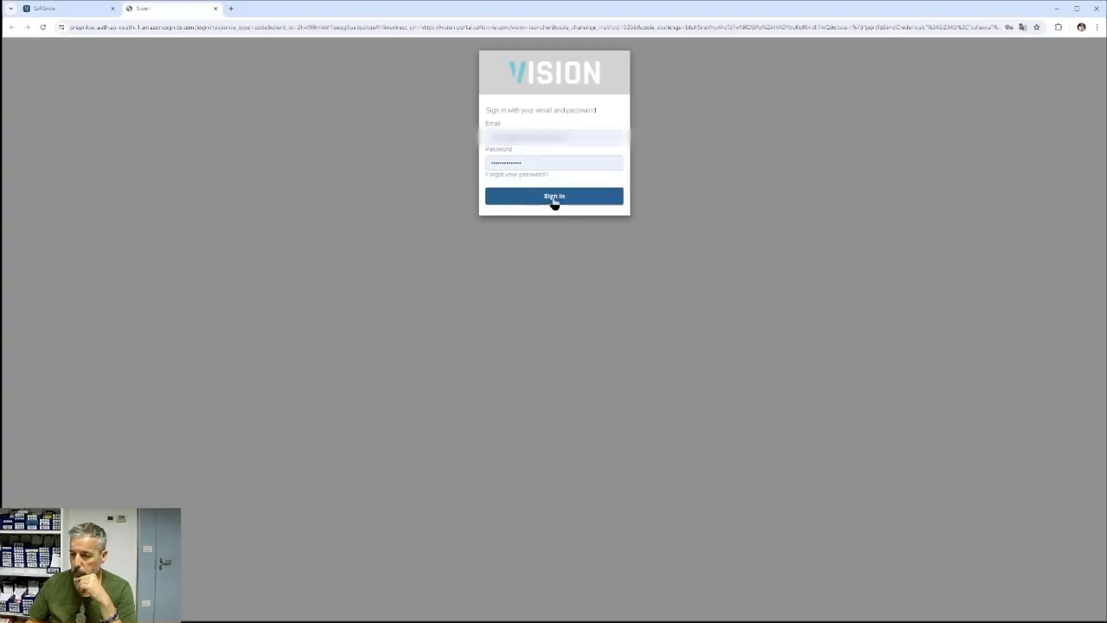
click(554, 197)
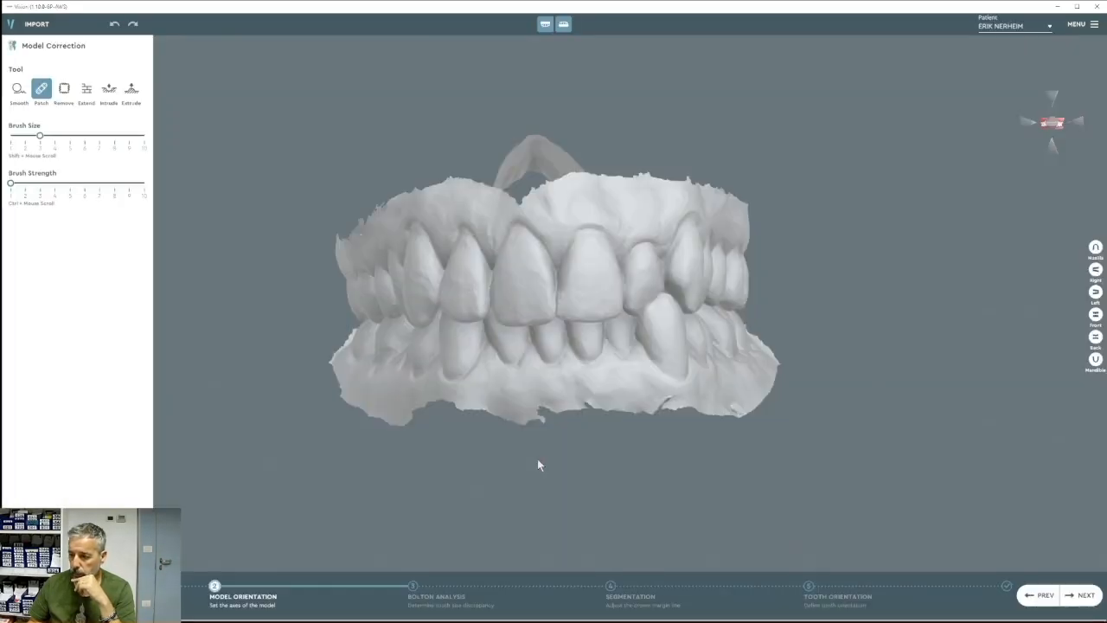
Inspect the upper and lower jaw scans separately in occlusal and front views, and both jaws together from the front.
right_drag(629, 381, 606, 371)
click(1095, 358)
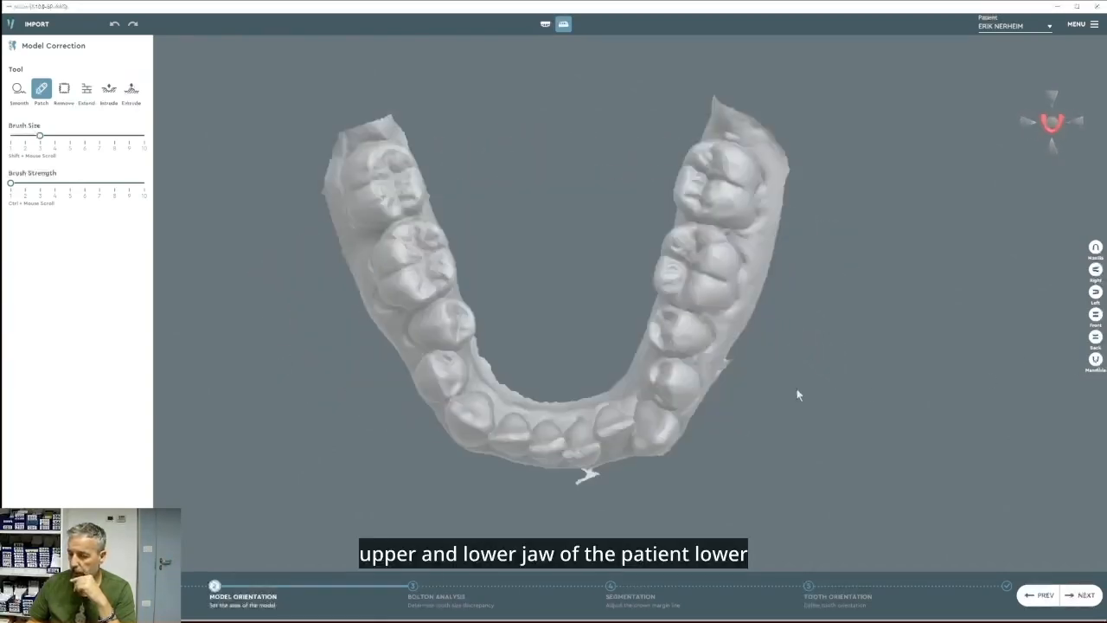
click(1095, 247)
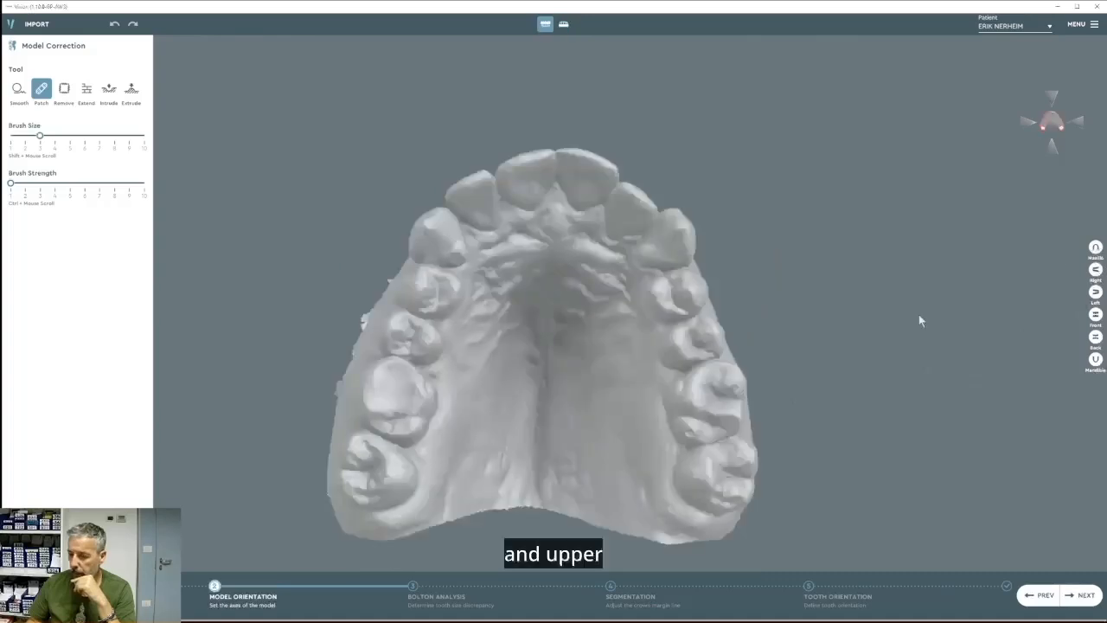
right_drag(918, 314, 589, 463)
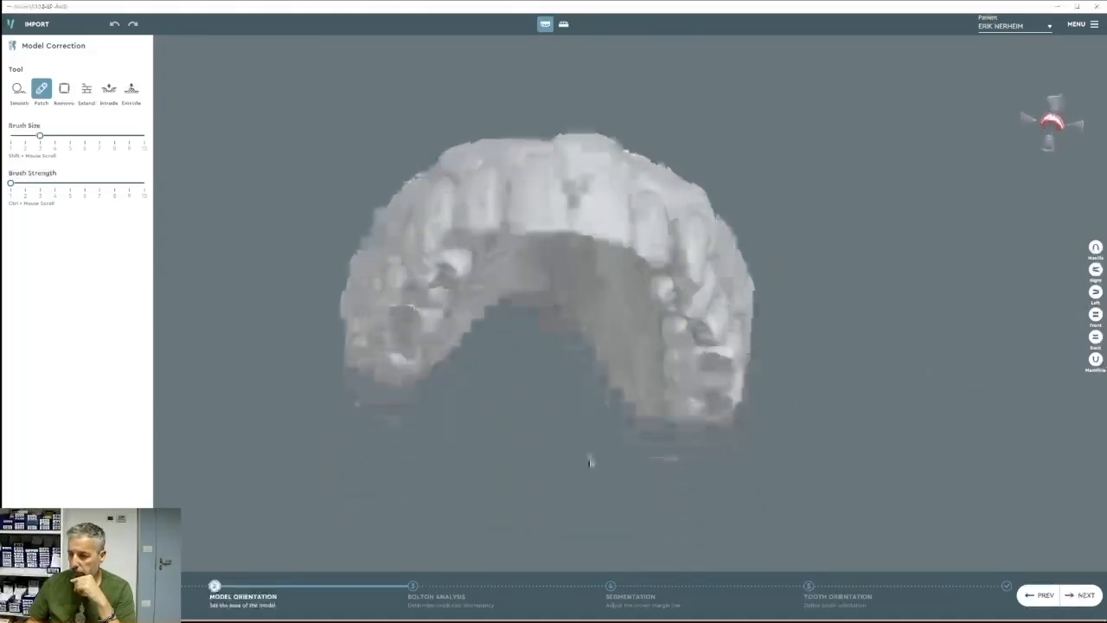
click(1095, 315)
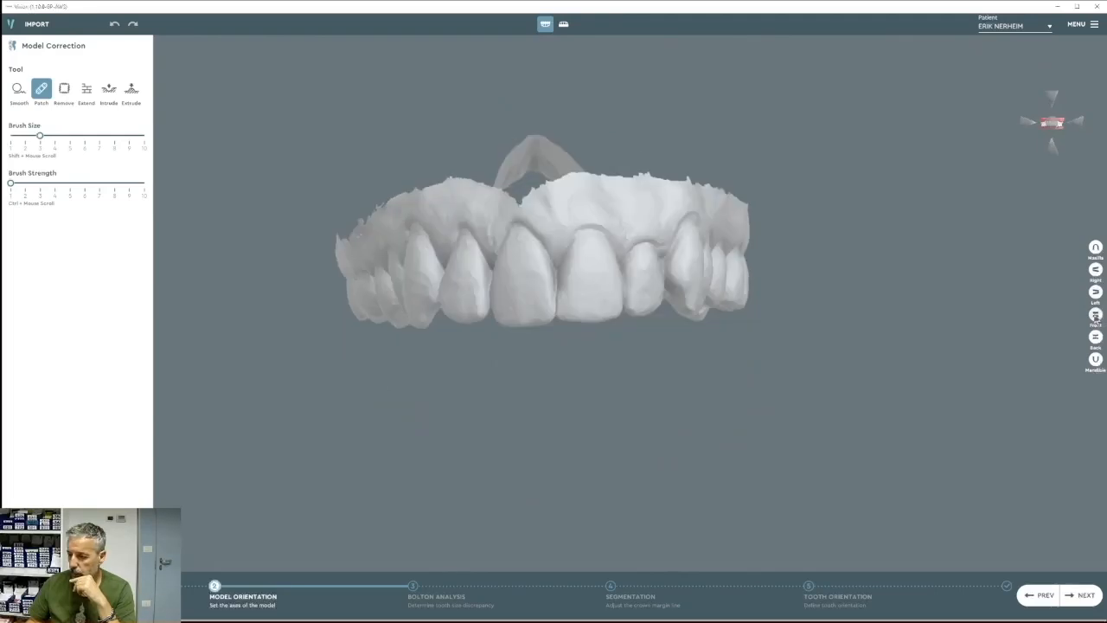
click(1095, 360)
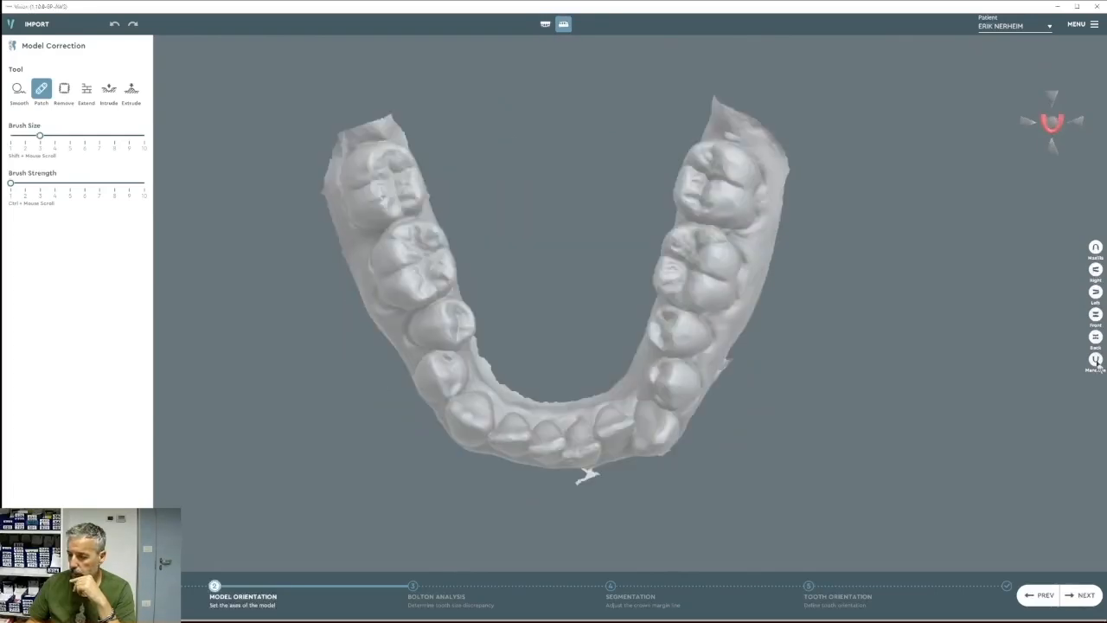
click(1094, 315)
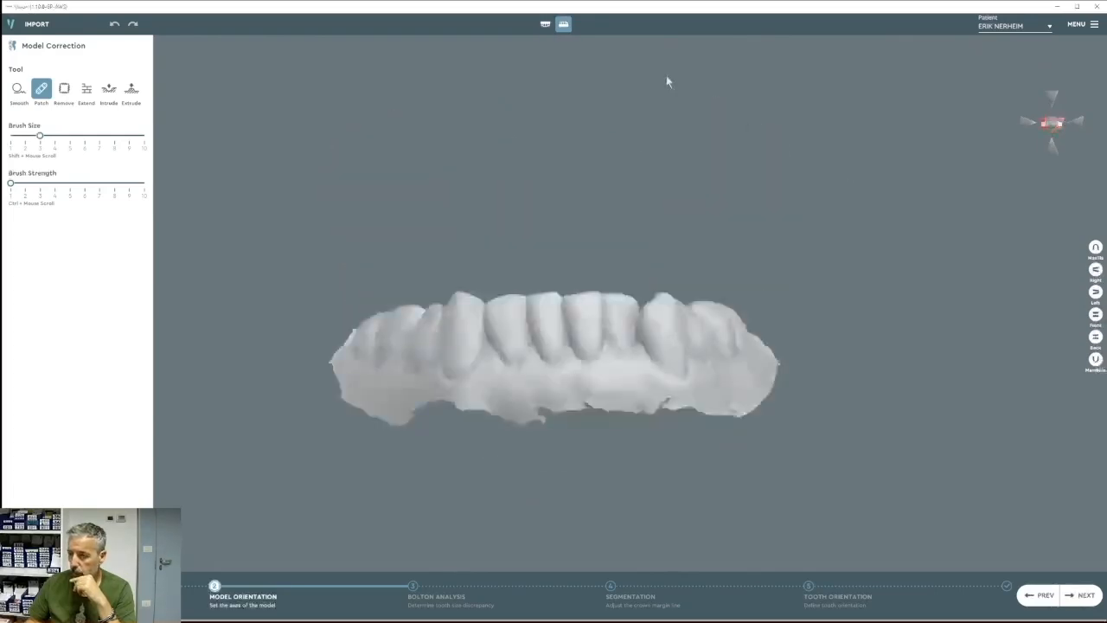
click(544, 25)
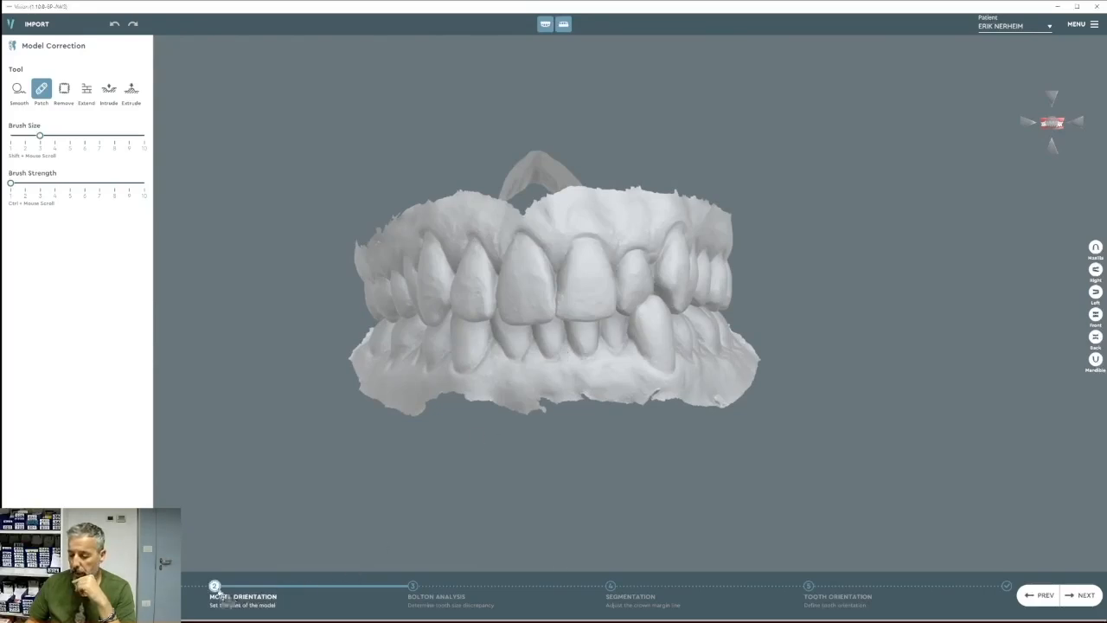
mouse_move(370, 465)
right_down()
mouse_move(353, 467)
mouse_move(374, 468)
right_up()
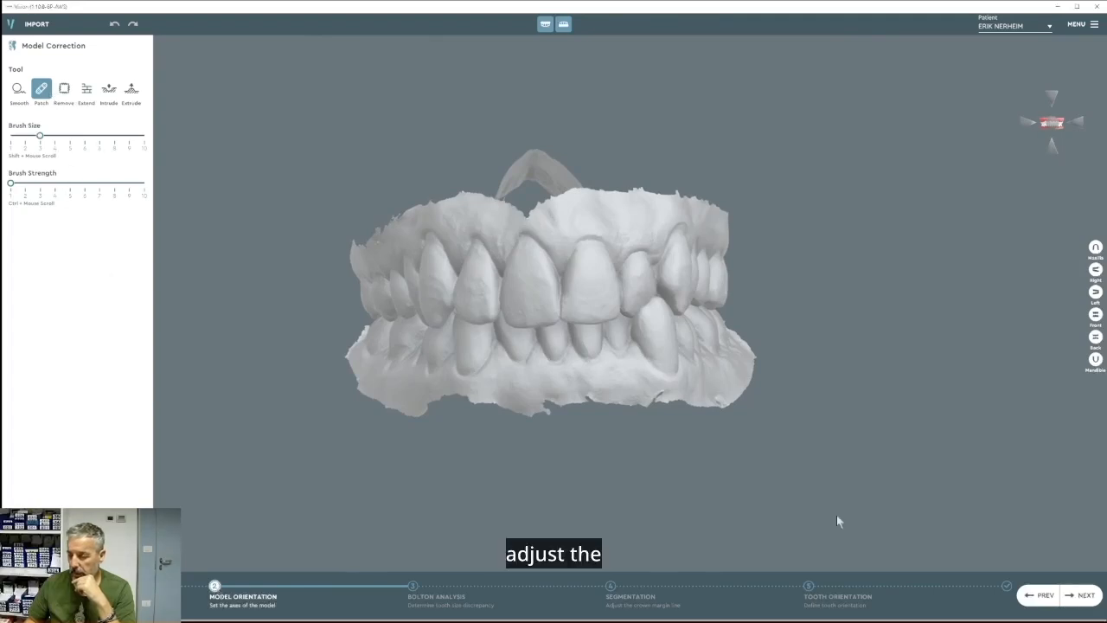
Go back to the model orientation scene and define the occlusal plane with three points per jaw: both first molars and between the central incisors.
click(1043, 595)
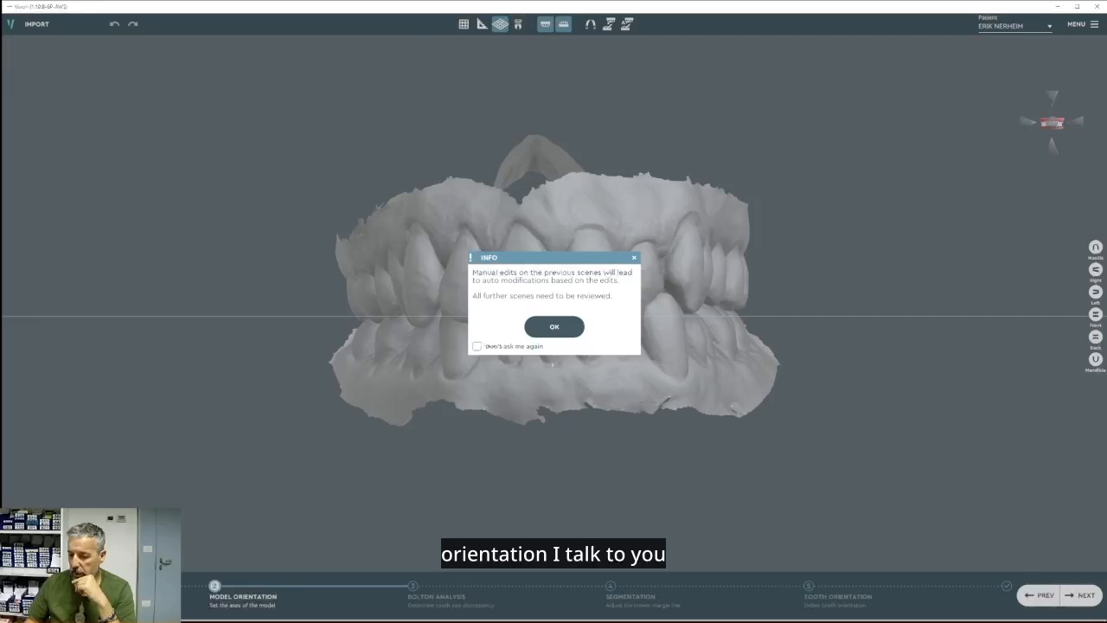
click(564, 330)
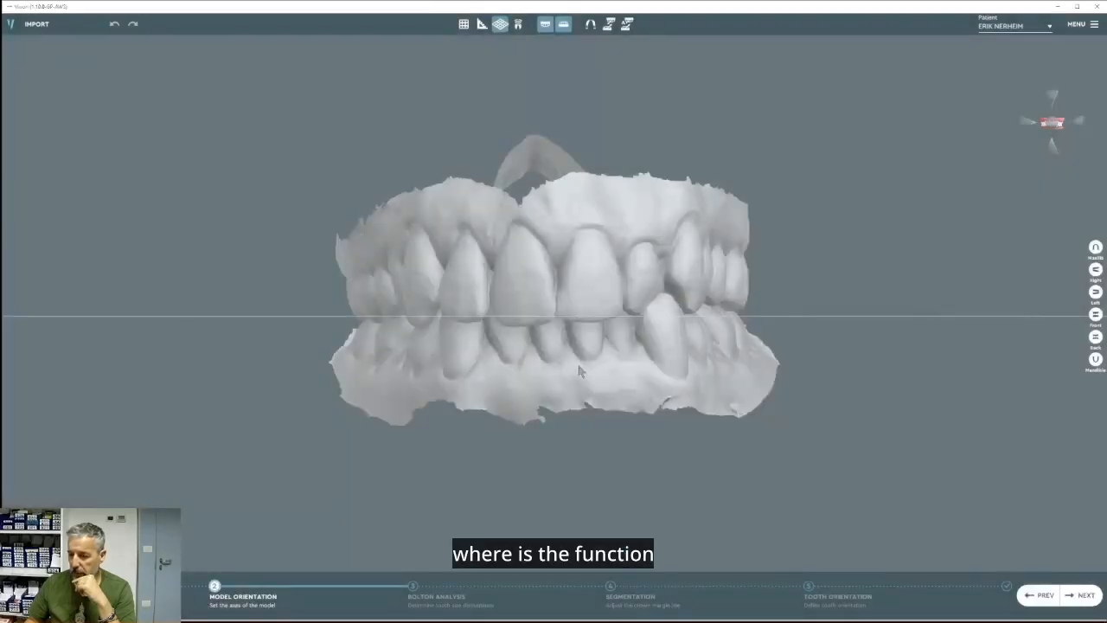
middle_drag(591, 396, 610, 315)
click(591, 24)
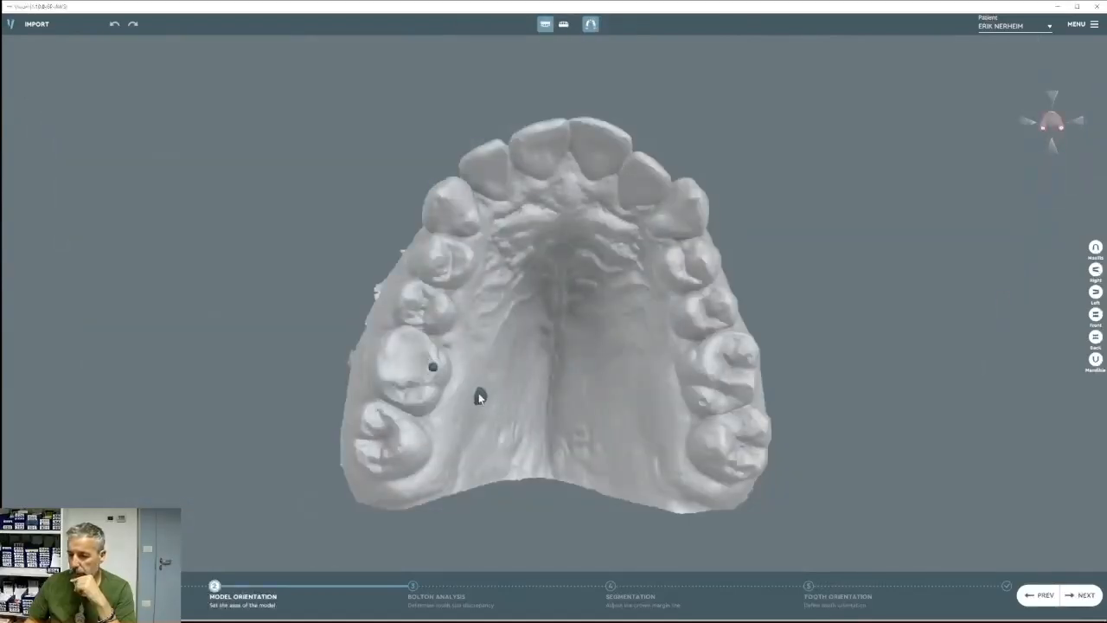
click(570, 127)
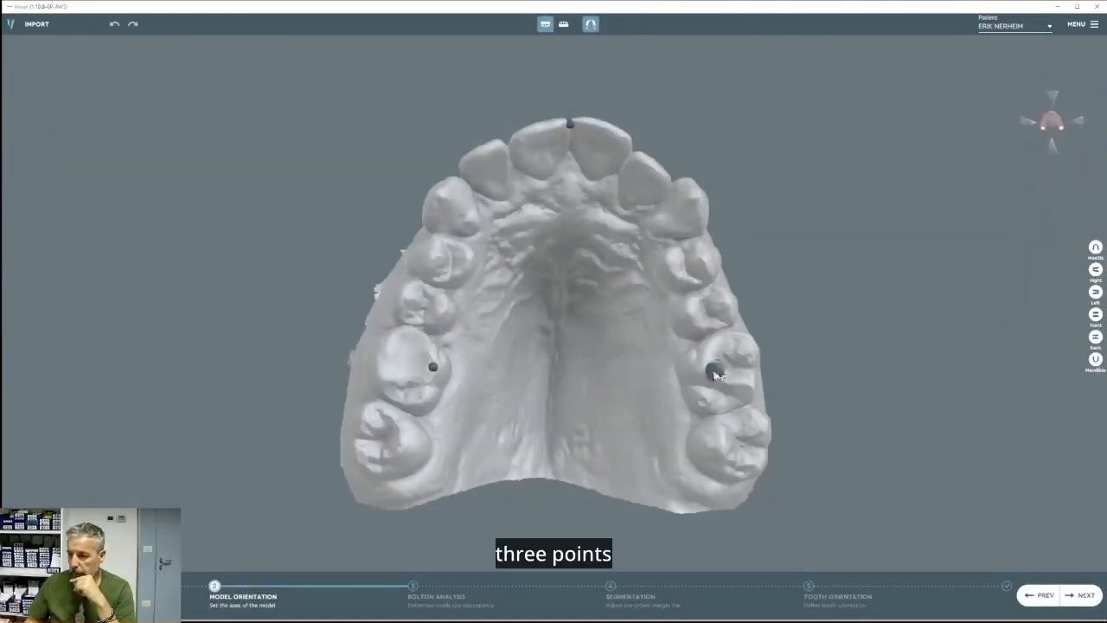
click(716, 372)
click(422, 288)
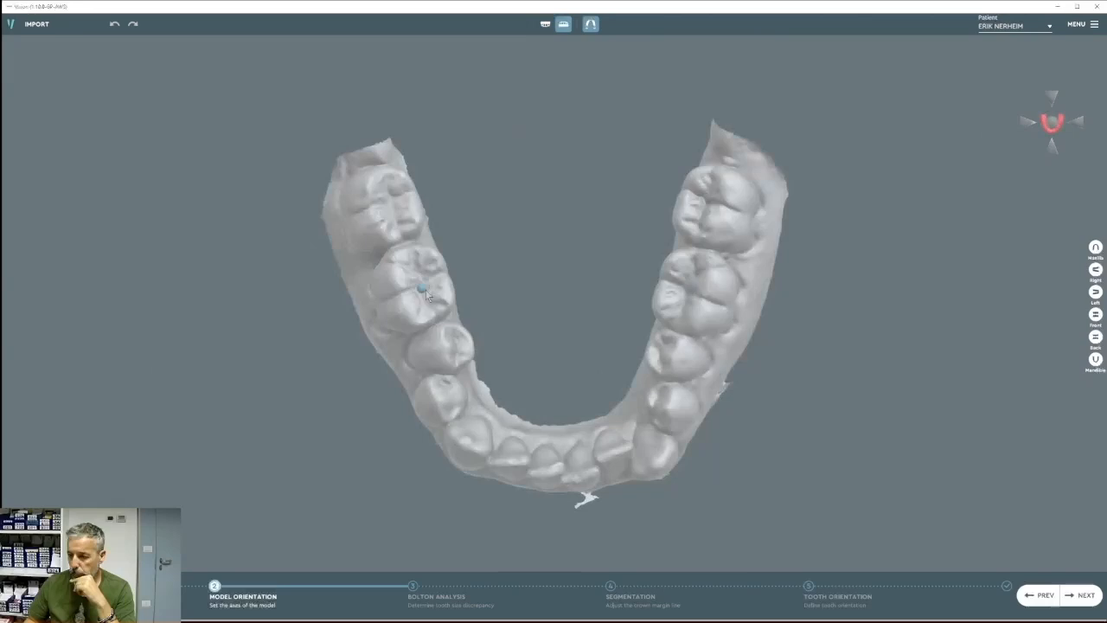
click(683, 287)
click(562, 473)
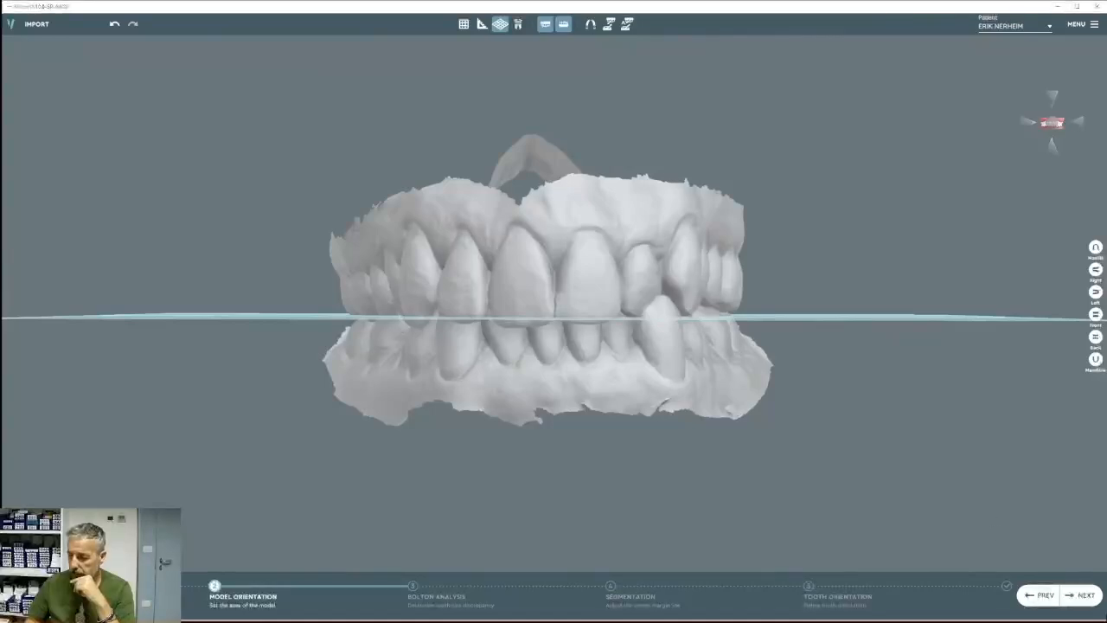
Continue to model correction and remove irregular scan areas along the lower jaw's front and left gingival edge with the Remove brush.
click(1086, 598)
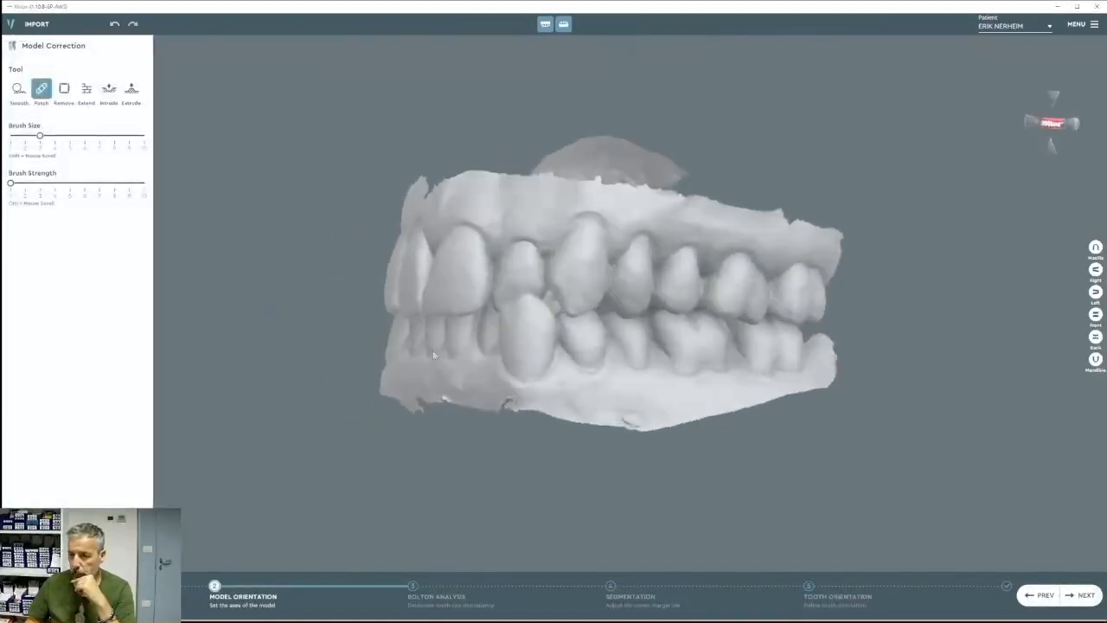
middle_drag(675, 378, 859, 356)
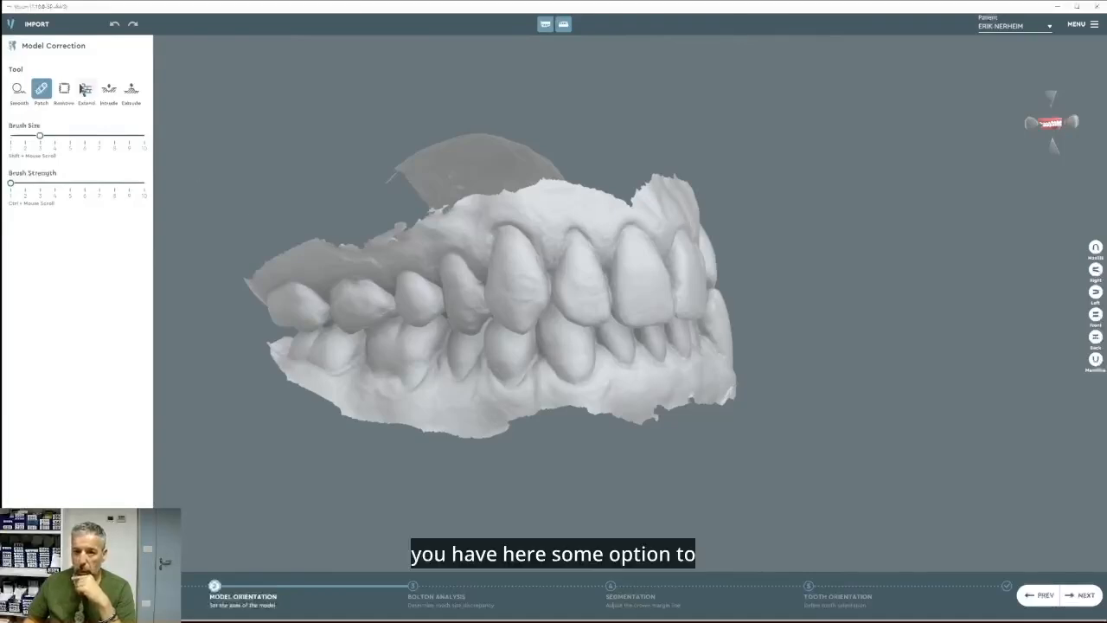
middle_drag(639, 290, 672, 531)
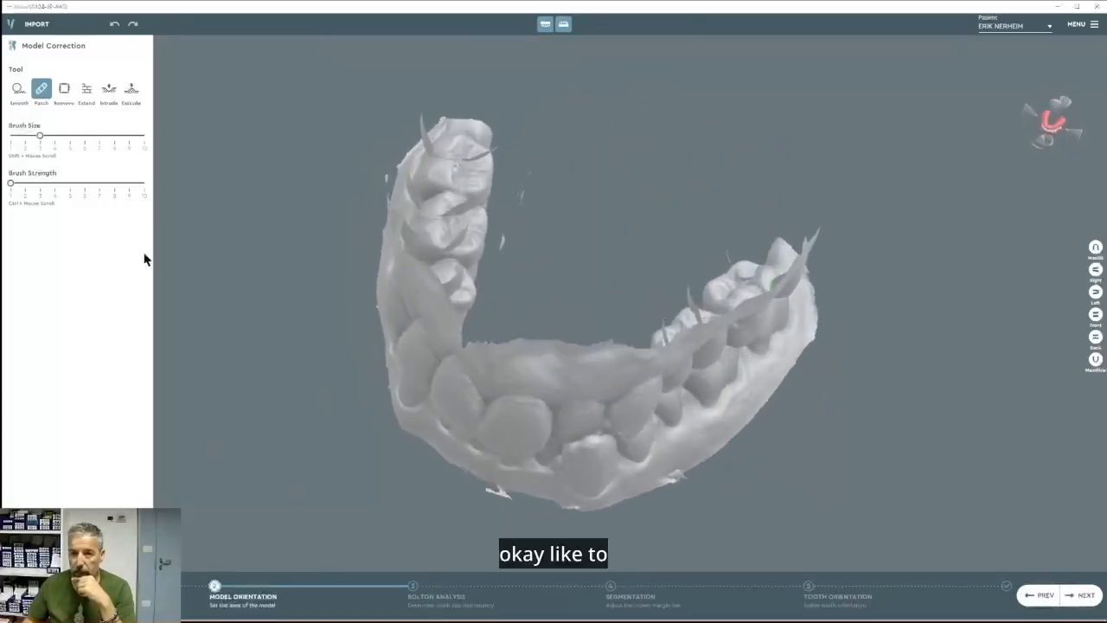
click(64, 89)
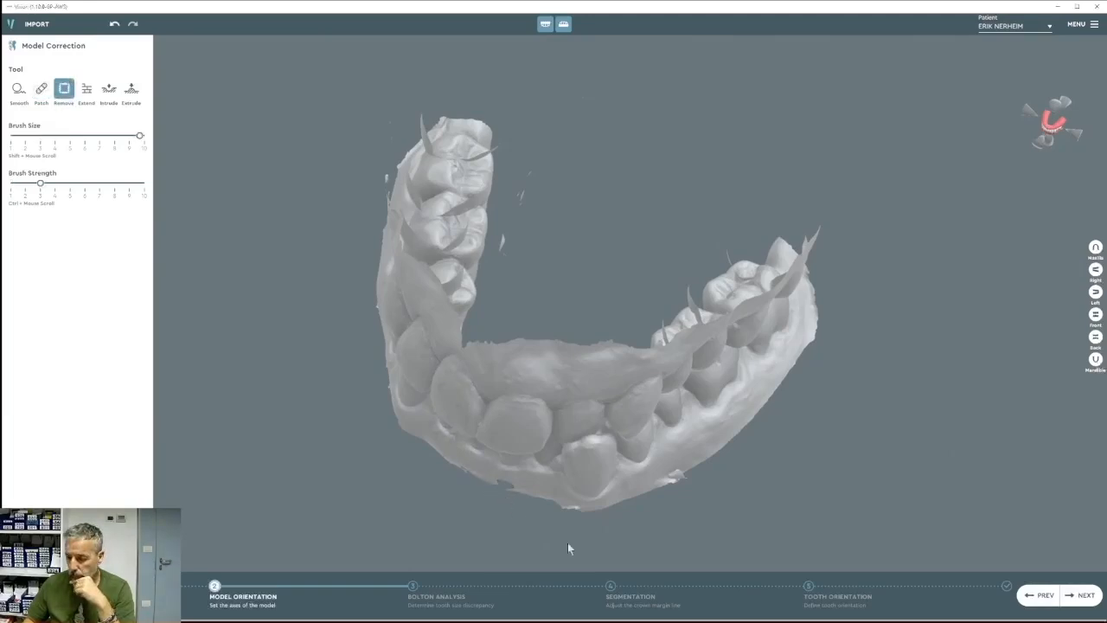
middle_drag(568, 544, 564, 443)
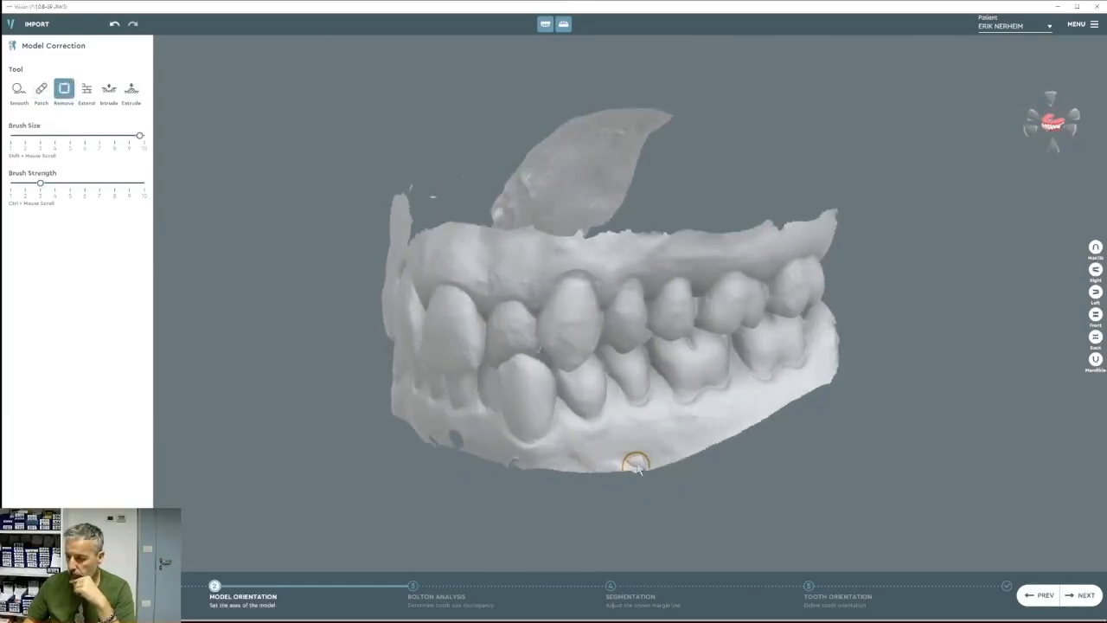
Extend the lower gingiva below the left premolars with the Extend brush to close the notch in its edge.
click(85, 92)
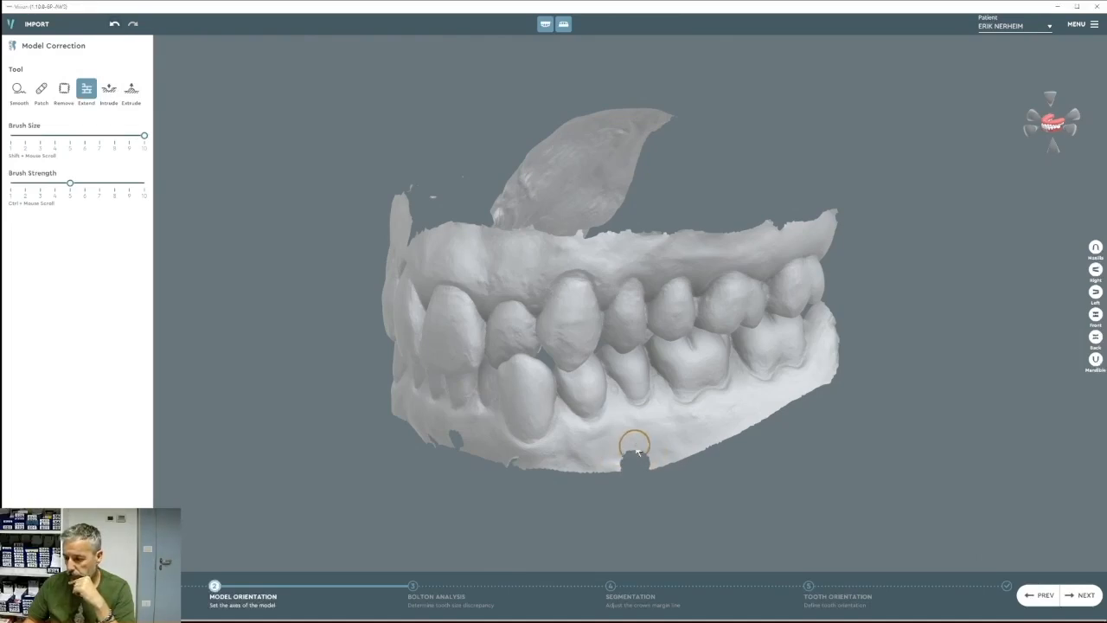
scroll(648, 454, up, 2)
mouse_move(470, 481)
right_down()
mouse_move(634, 482)
mouse_move(562, 455)
right_up()
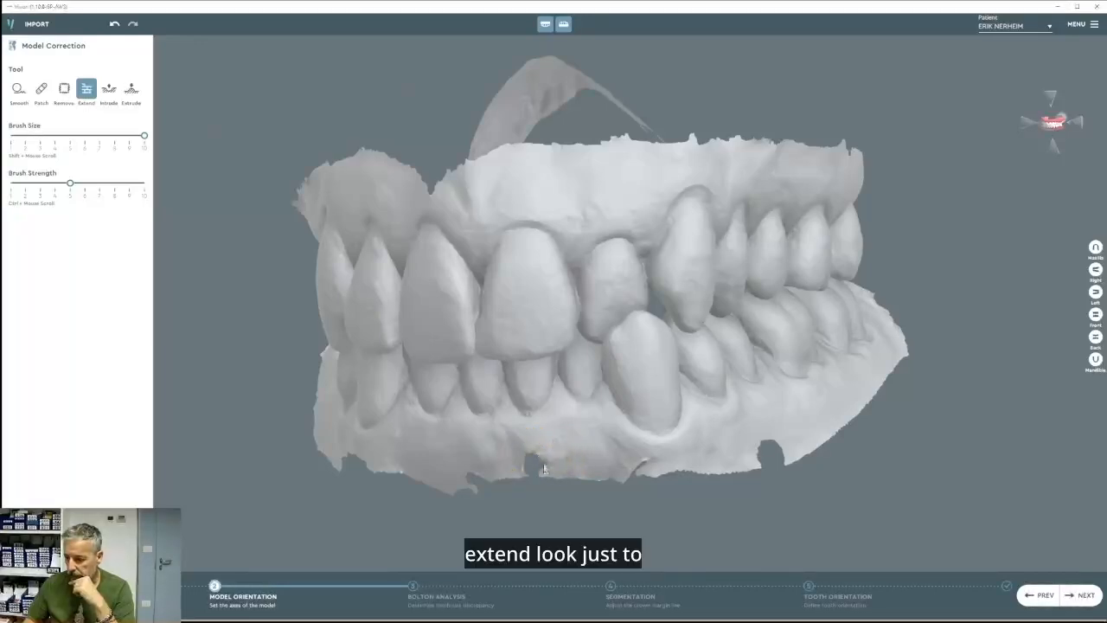
mouse_move(544, 470)
right_down()
mouse_move(523, 446)
mouse_move(617, 427)
right_up()
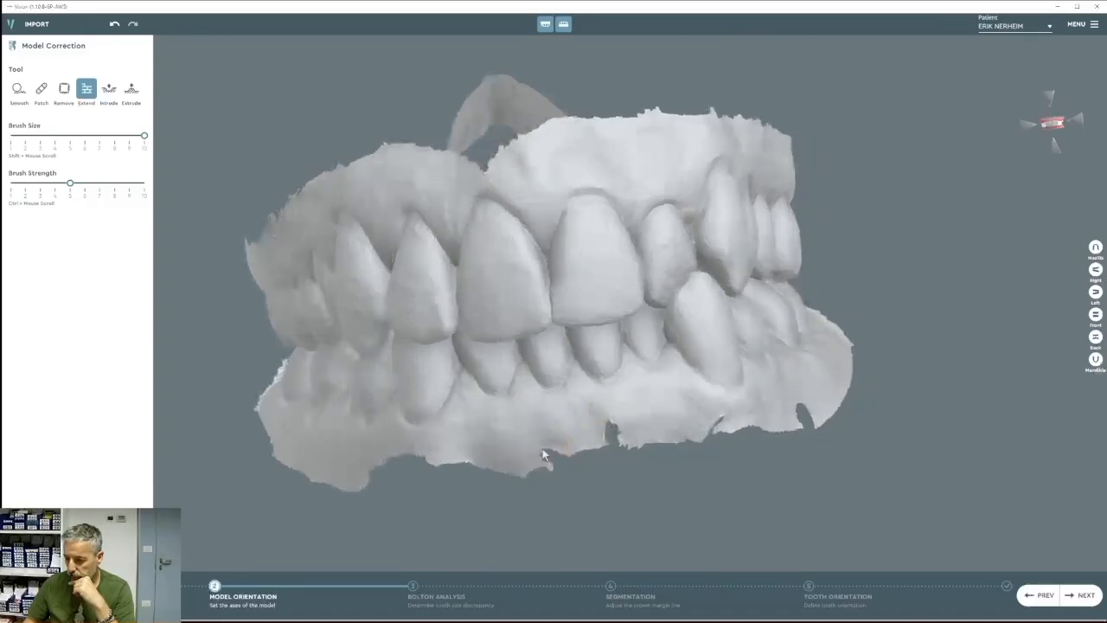
right_drag(556, 445, 629, 433)
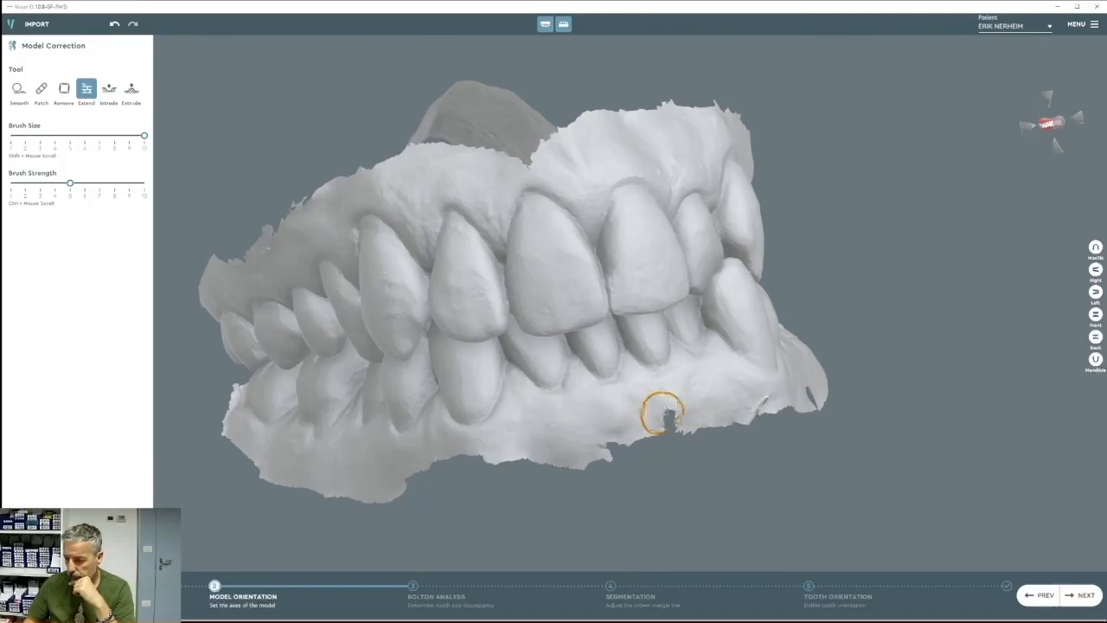
right_drag(734, 403, 630, 519)
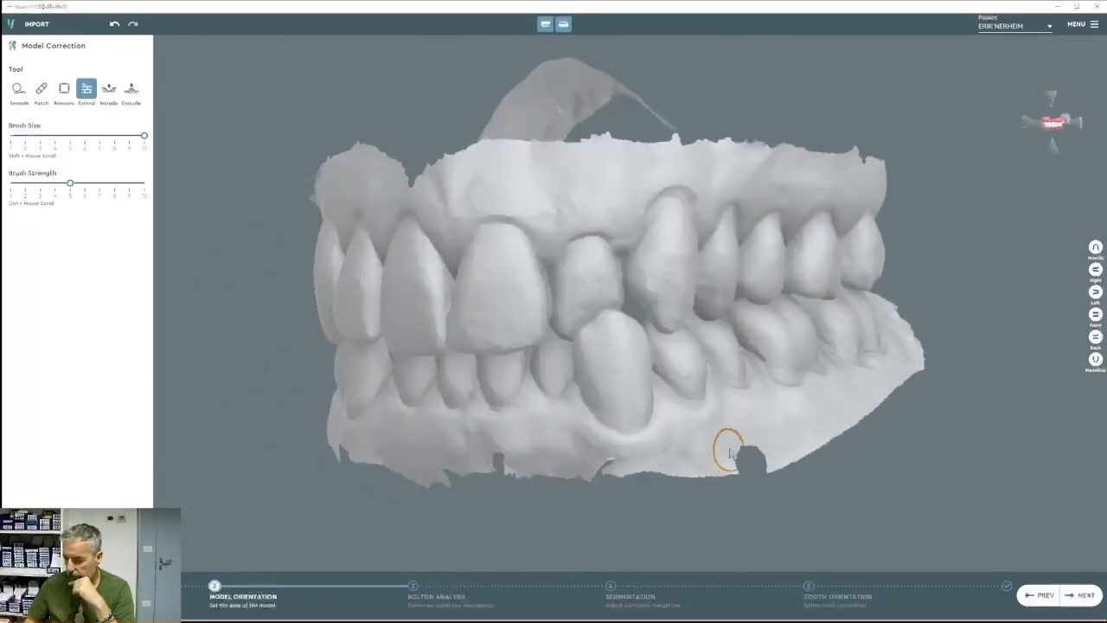
right_drag(770, 453, 511, 475)
scroll(519, 484, up, 10)
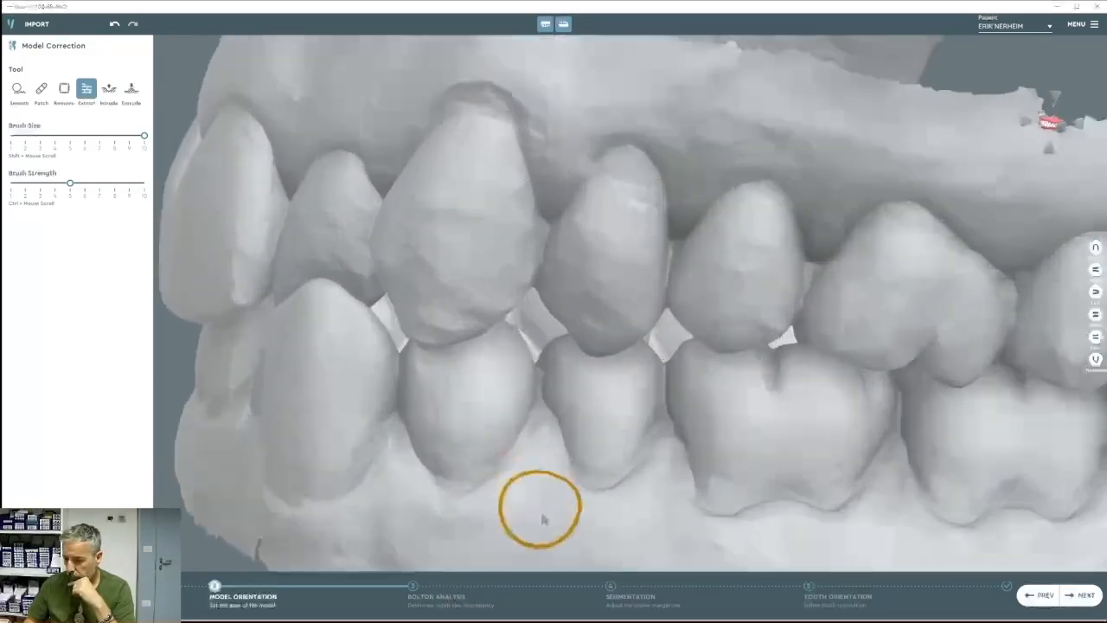
scroll(537, 334, down, 5)
middle_drag(499, 472, 522, 420)
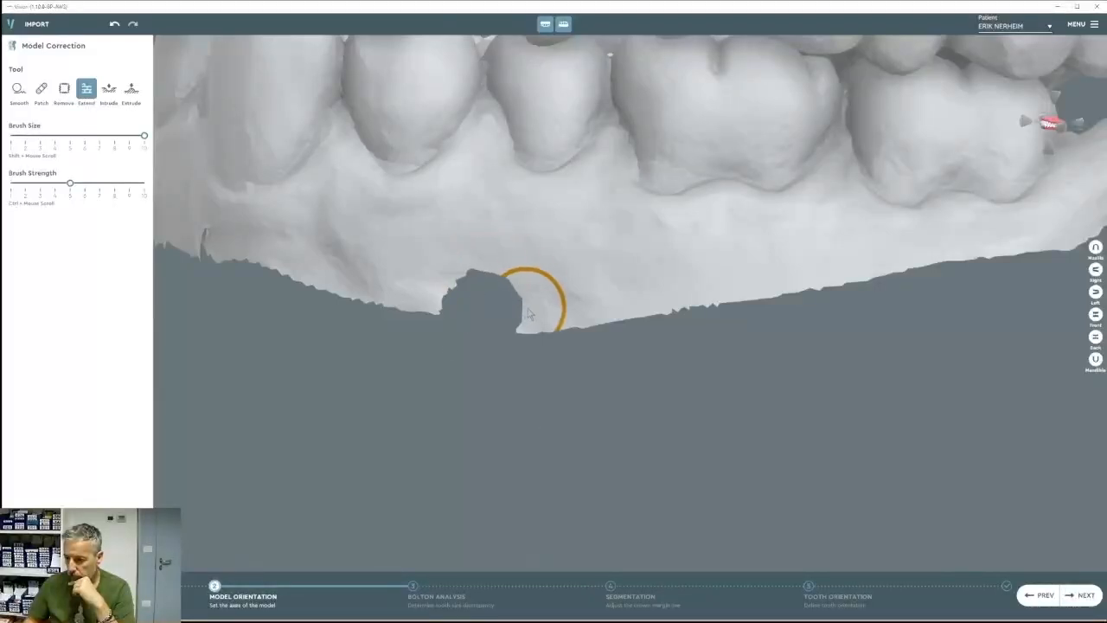
mouse_move(533, 311)
mouse_down()
mouse_move(510, 290)
mouse_move(491, 301)
mouse_move(452, 282)
mouse_up()
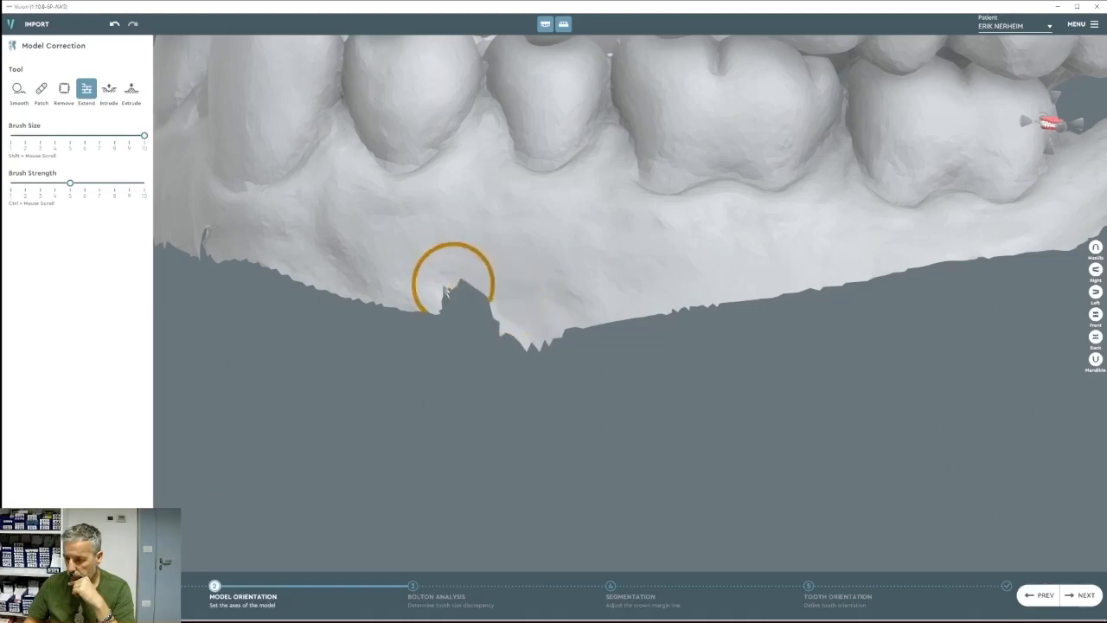
right_drag(446, 291, 508, 299)
mouse_move(510, 300)
mouse_down()
mouse_move(559, 286)
mouse_move(553, 304)
mouse_move(571, 303)
mouse_move(558, 294)
mouse_move(575, 307)
mouse_move(558, 296)
mouse_up()
Extend the lower front gingival edge to fill its notch and check both jaws from the side and front.
mouse_move(558, 297)
right_down()
mouse_move(549, 361)
mouse_move(420, 250)
mouse_move(366, 255)
mouse_move(487, 289)
mouse_move(394, 276)
right_up()
scroll(487, 289, up, 3)
right_drag(321, 238, 539, 266)
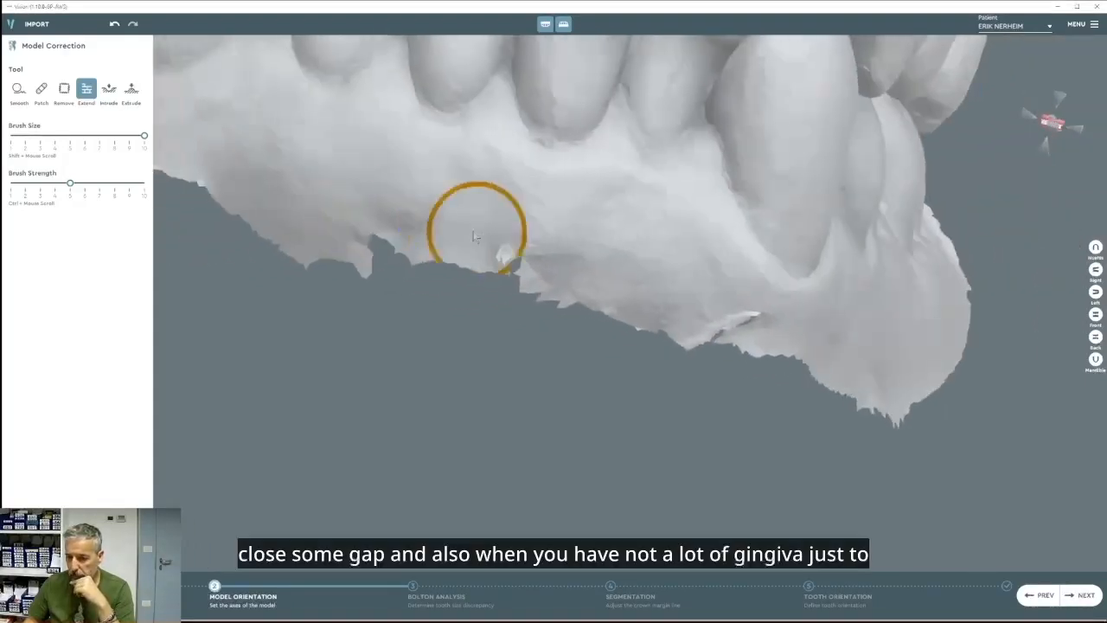
right_drag(320, 216, 480, 233)
mouse_move(354, 233)
right_down()
mouse_move(480, 308)
mouse_move(482, 274)
mouse_move(464, 252)
mouse_move(582, 382)
mouse_move(729, 277)
right_up()
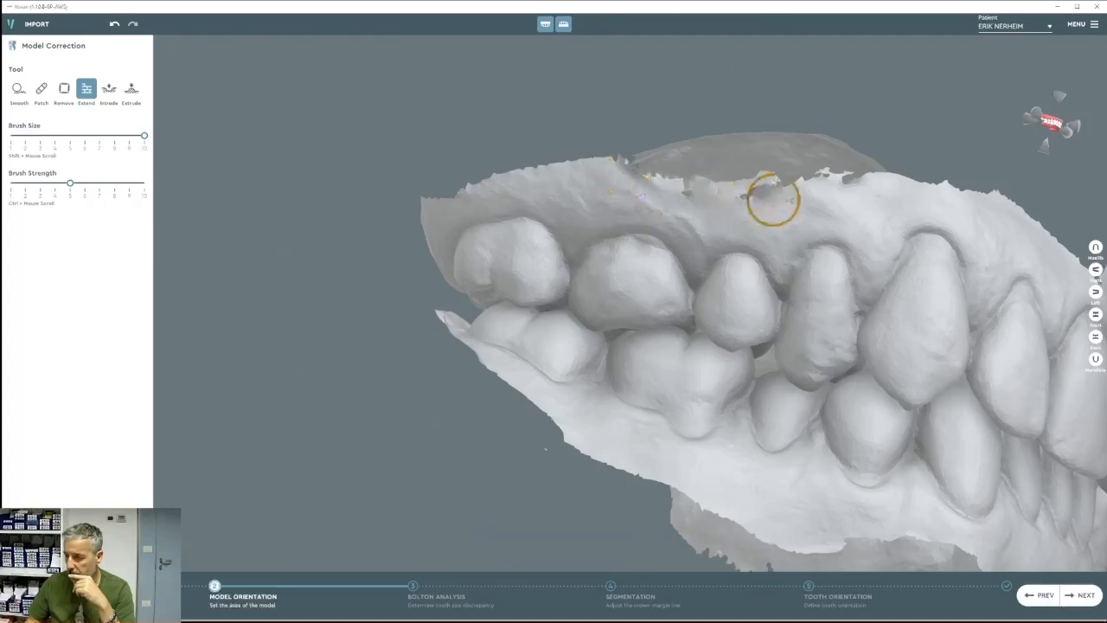
right_drag(812, 192, 951, 251)
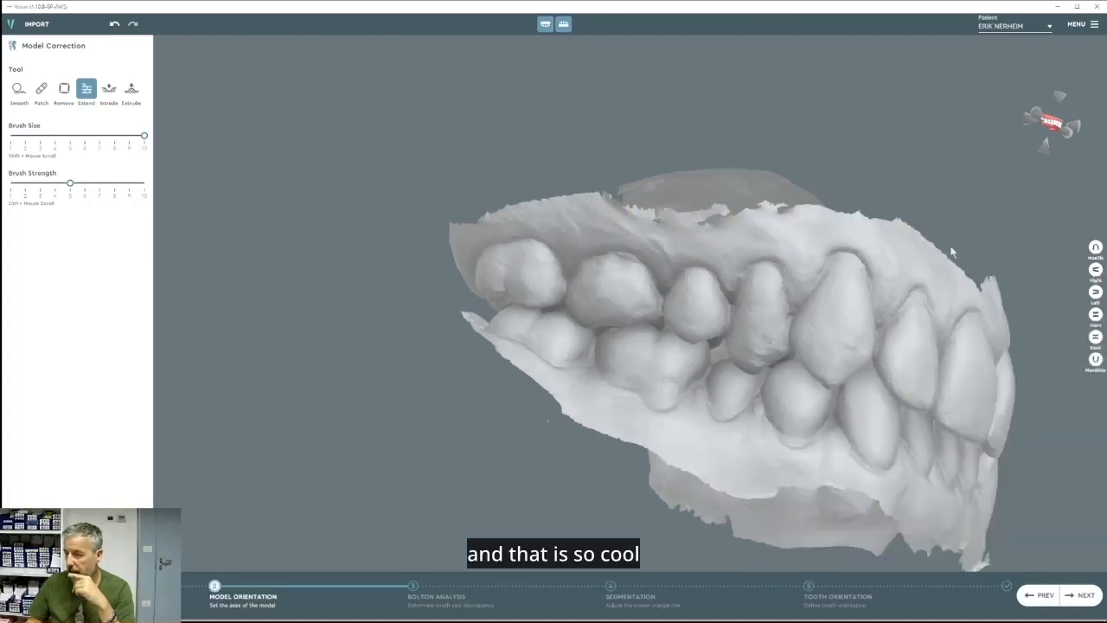
click(1095, 314)
middle_drag(773, 366, 607, 301)
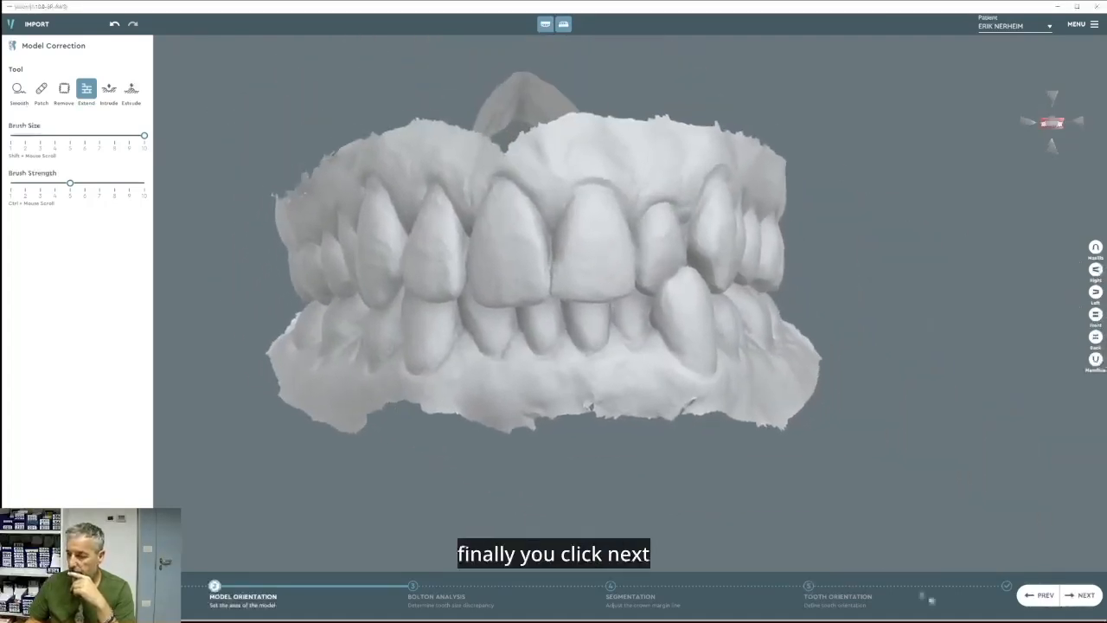
Check the tooth-width lines on the upper teeth in the Bolton analysis and adjust the distal endpoint of tooth 26's line.
click(1081, 596)
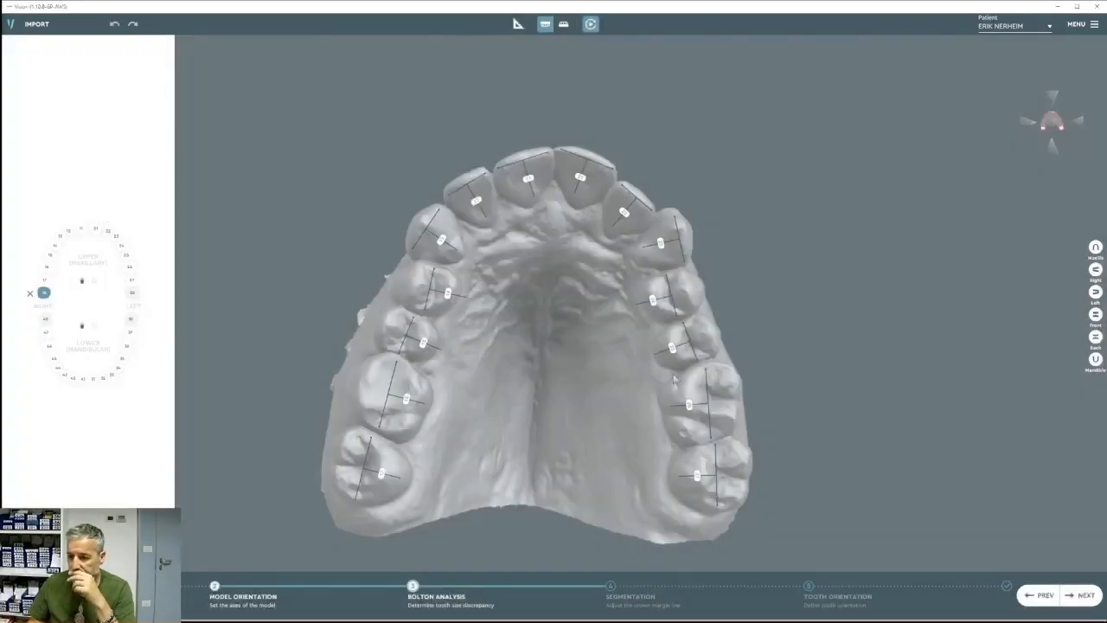
middle_drag(673, 379, 689, 332)
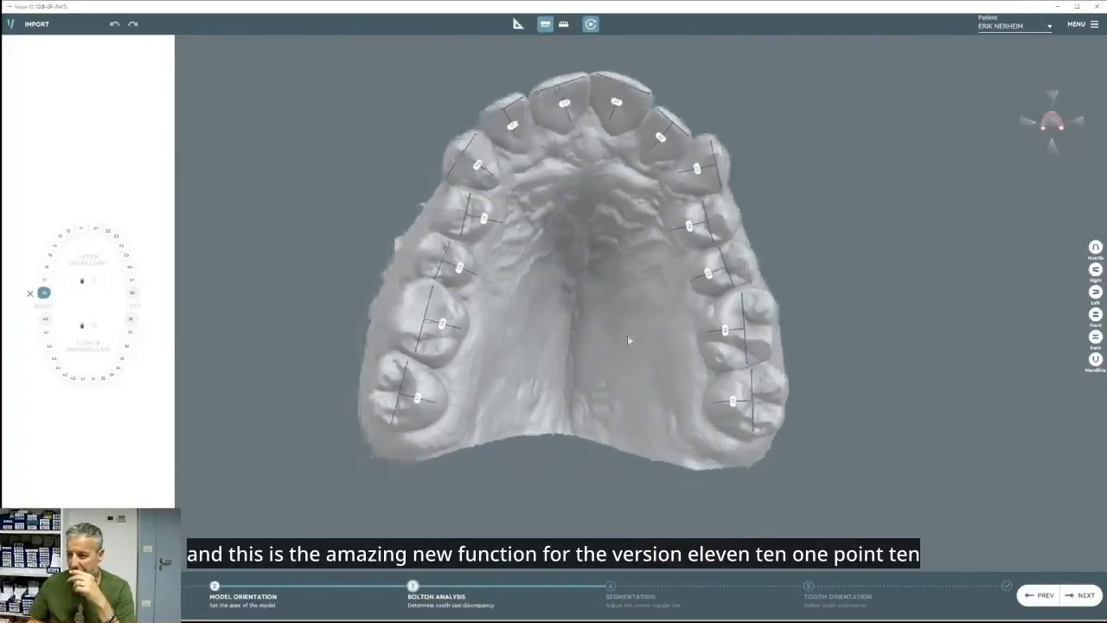
middle_drag(627, 336, 623, 367)
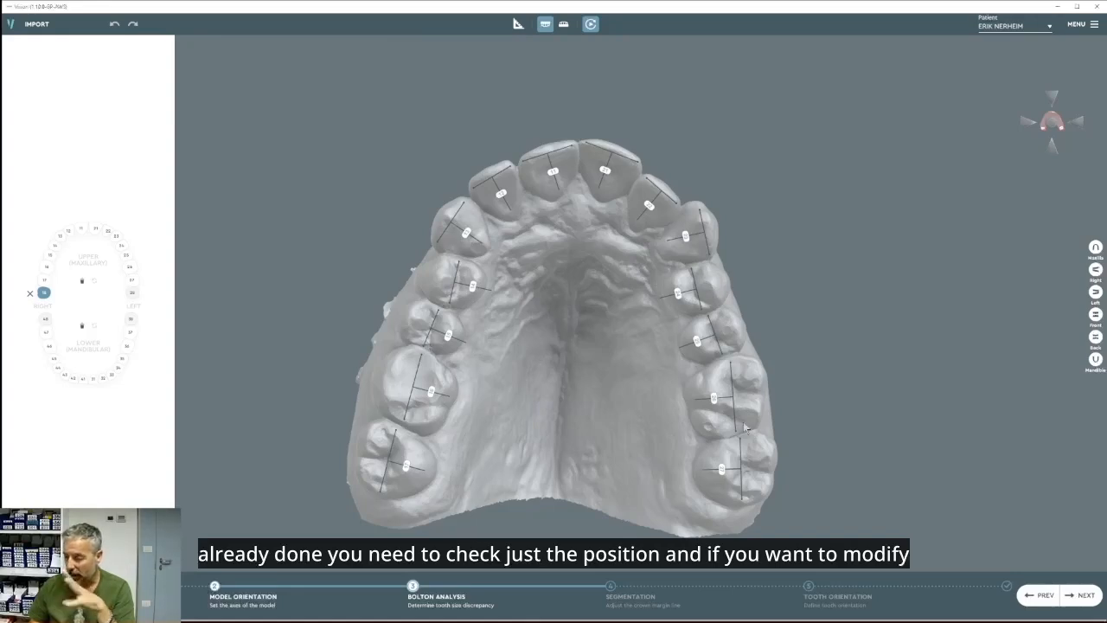
drag(628, 380, 651, 380)
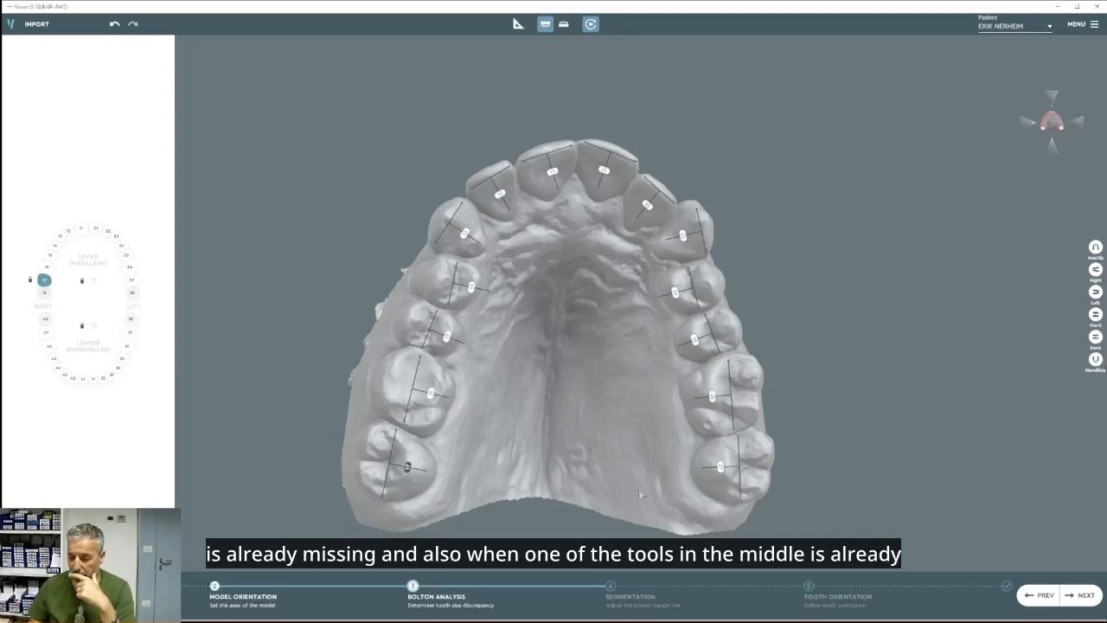
drag(526, 382, 502, 385)
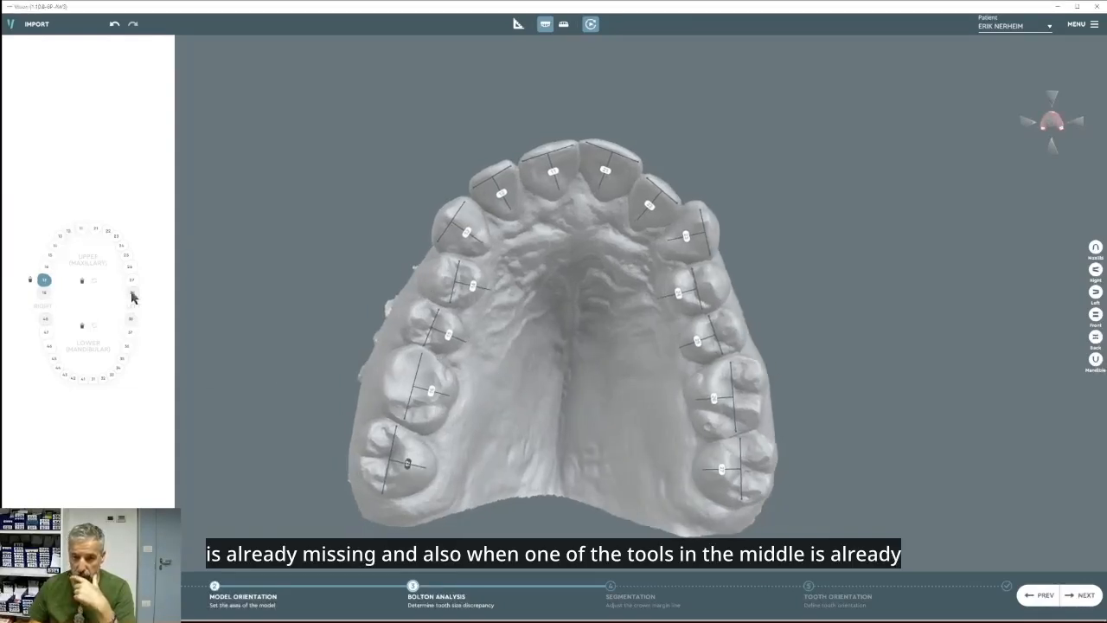
drag(600, 394, 582, 390)
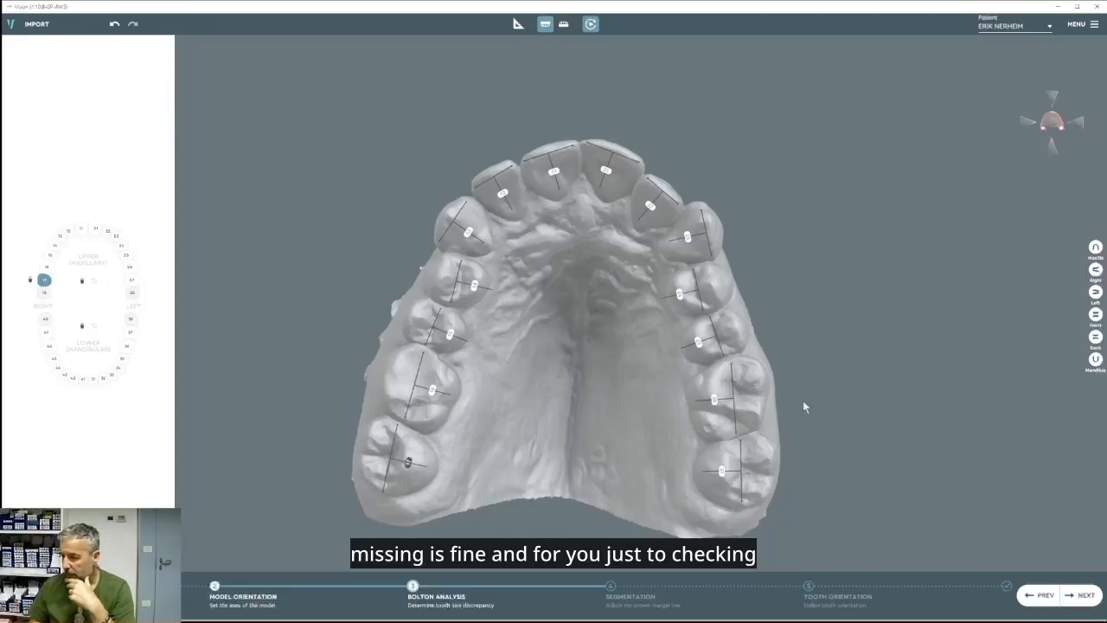
middle_drag(803, 400, 798, 392)
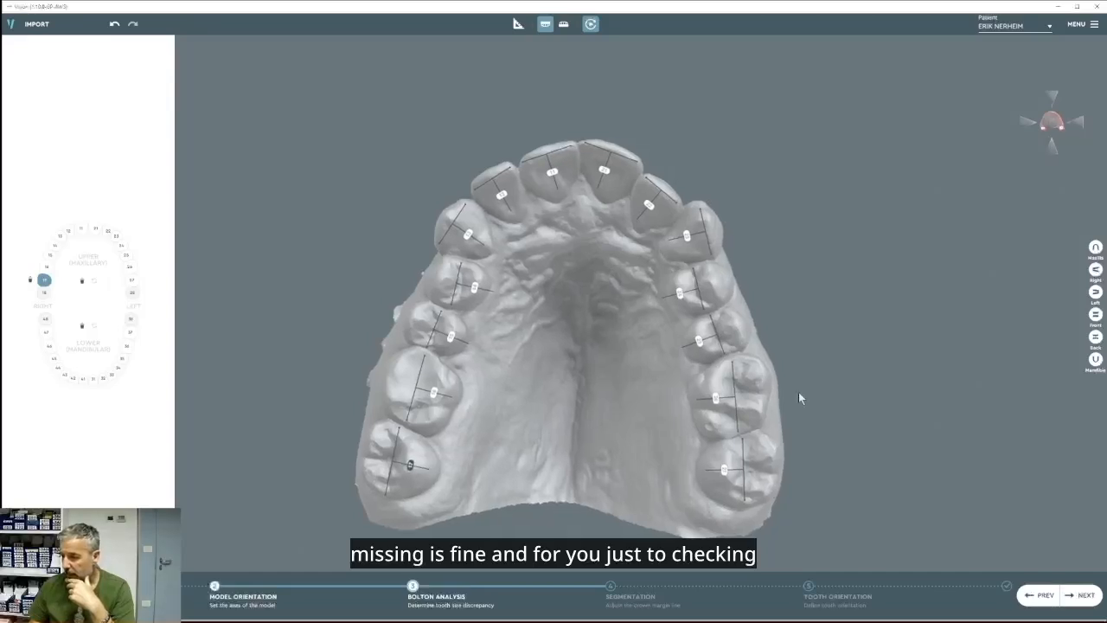
click(130, 268)
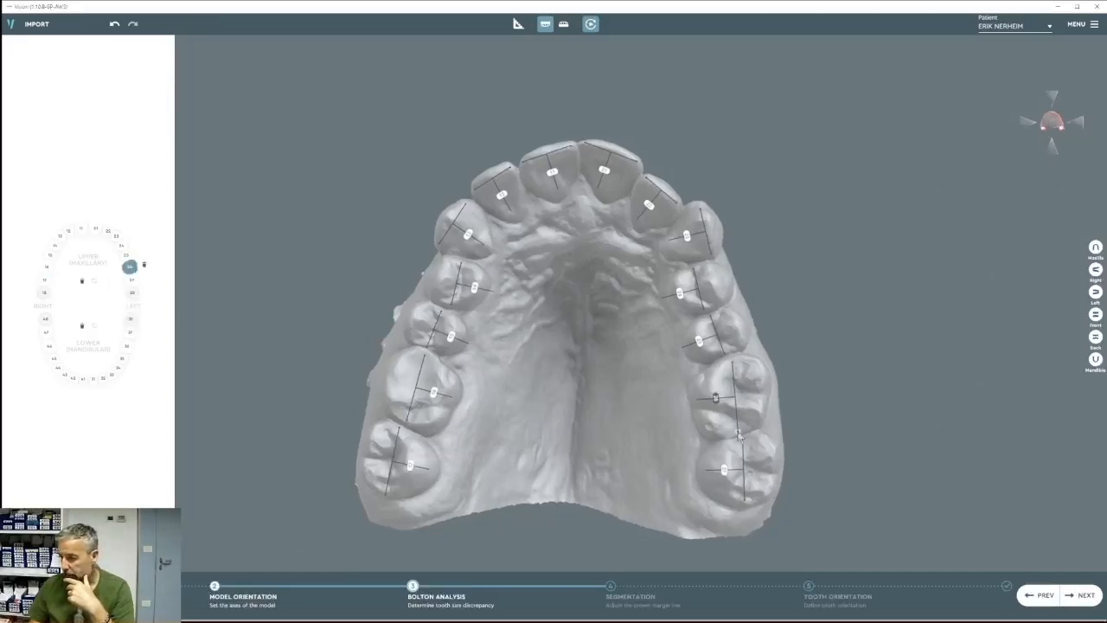
drag(738, 435, 742, 437)
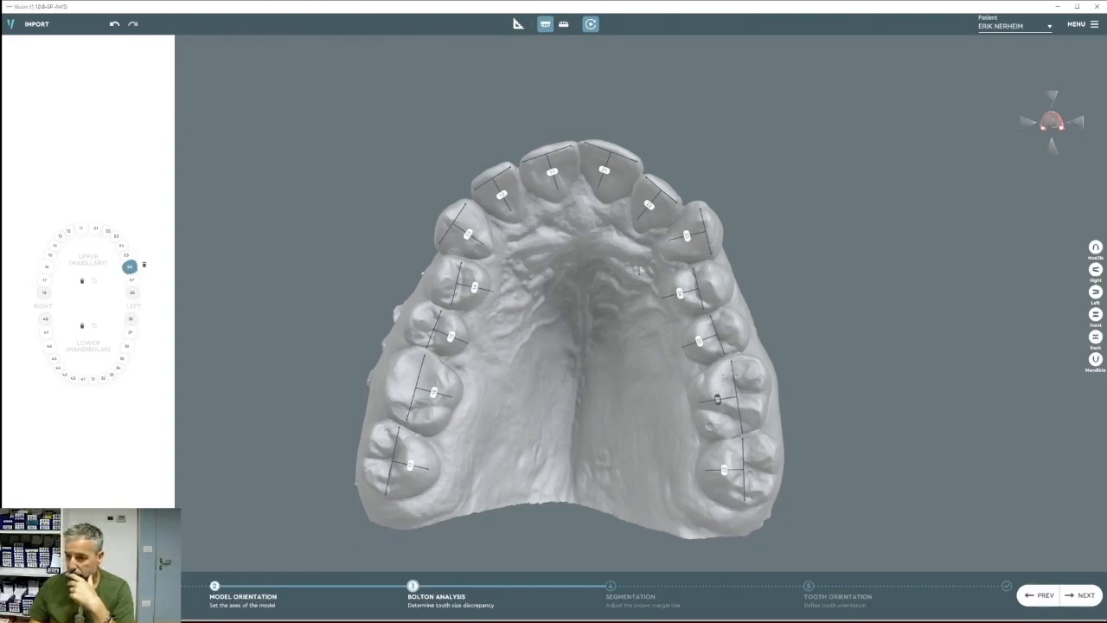
Continue to segmentation and move the palatal margin point of upper tooth 23 so its margin line encloses the whole crown.
click(1081, 594)
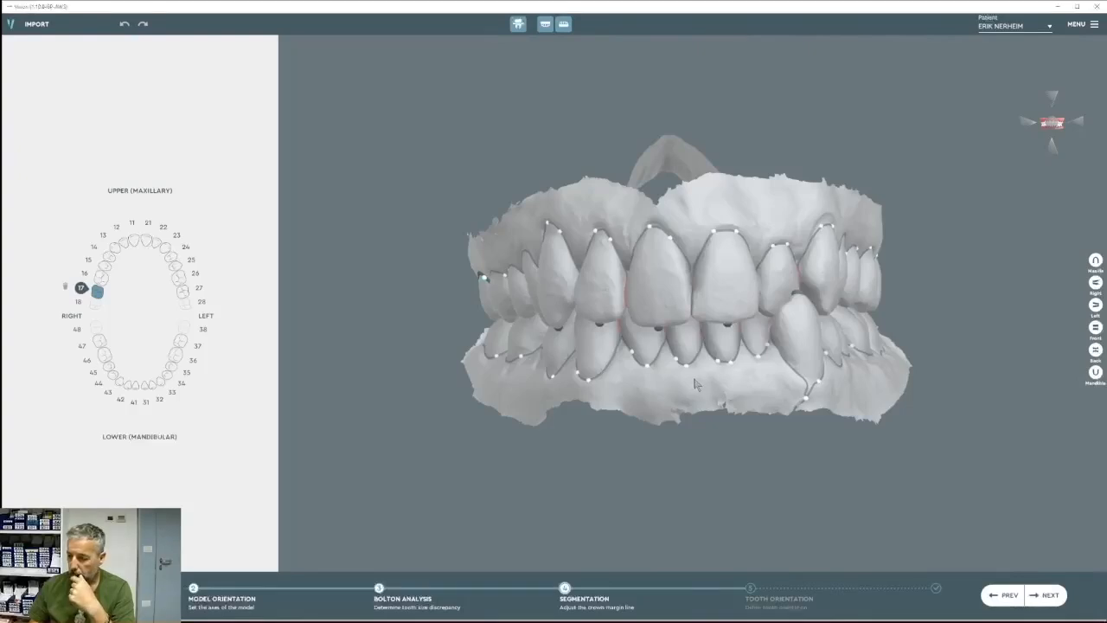
middle_drag(627, 390, 458, 386)
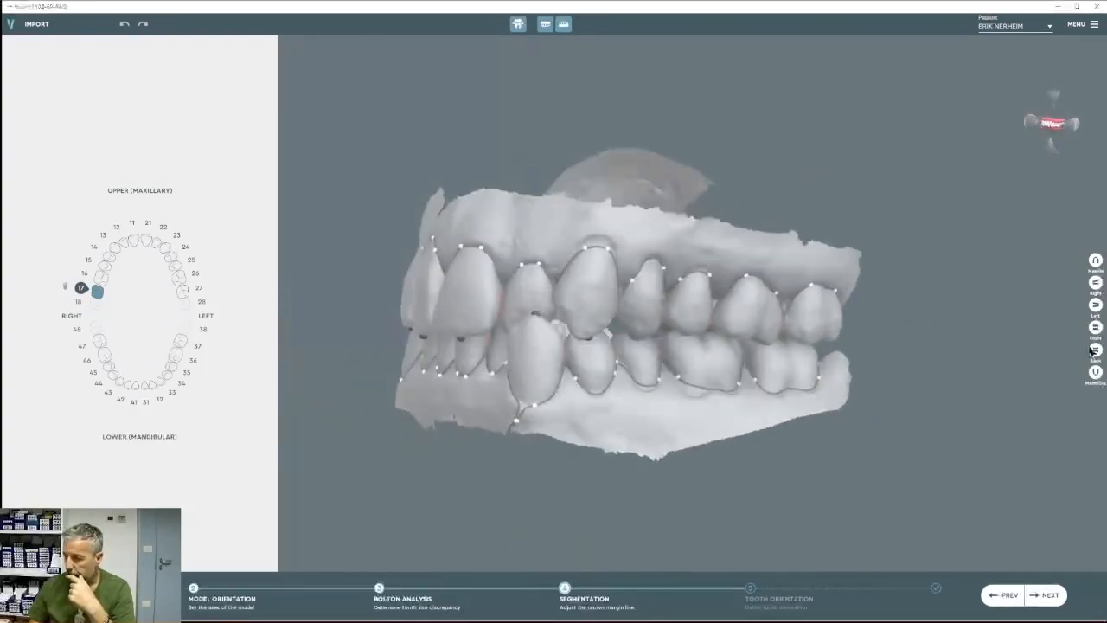
click(1095, 260)
scroll(638, 278, up, 3)
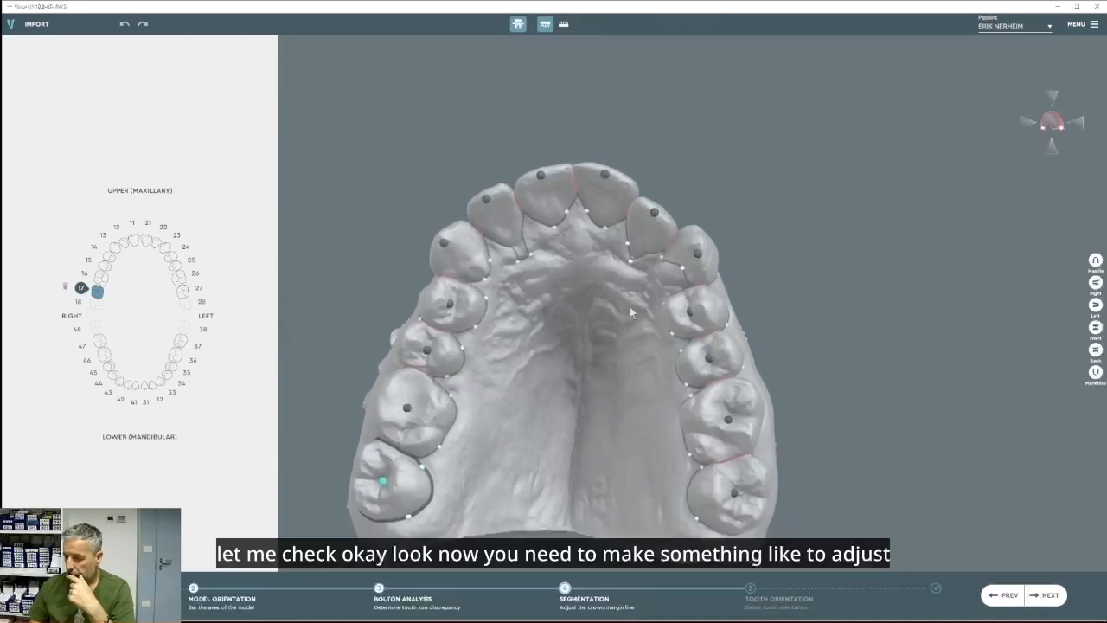
middle_drag(638, 279, 704, 284)
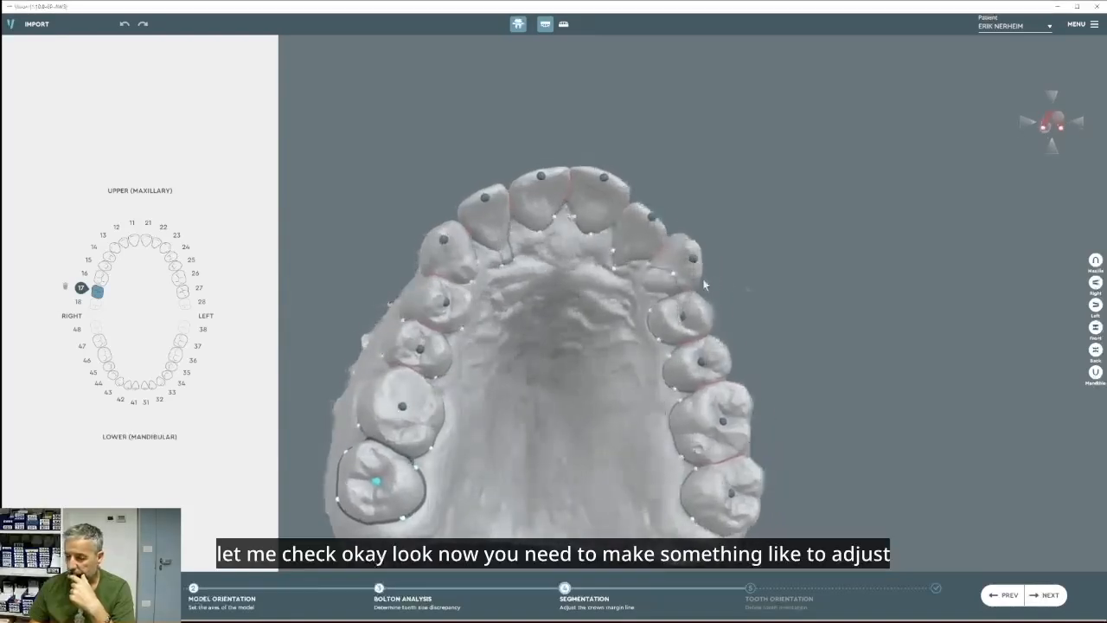
click(172, 246)
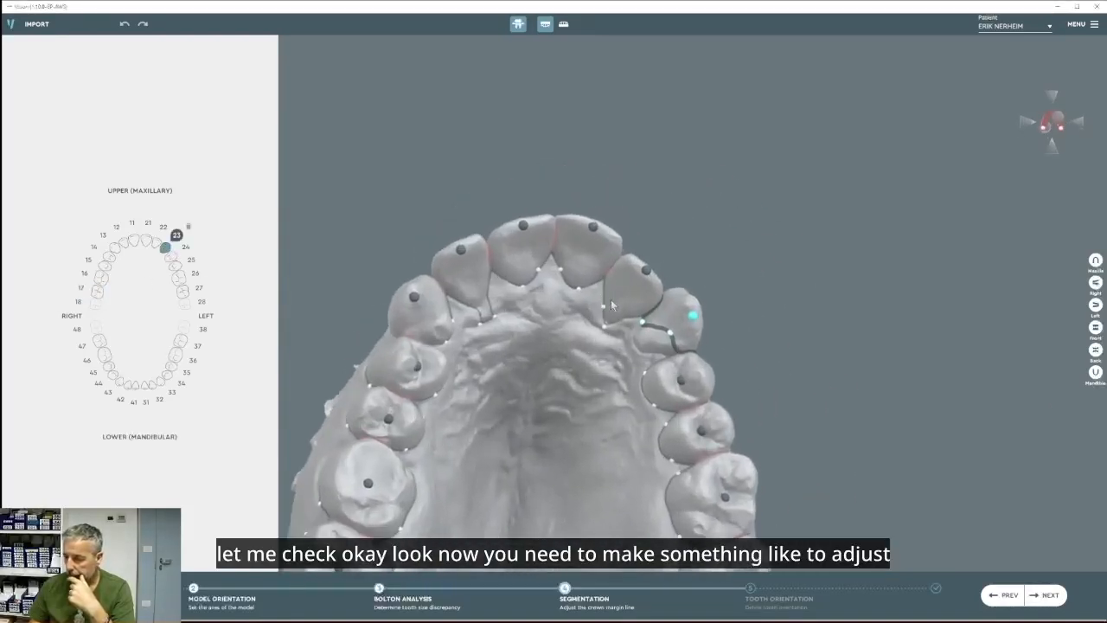
drag(670, 333, 643, 350)
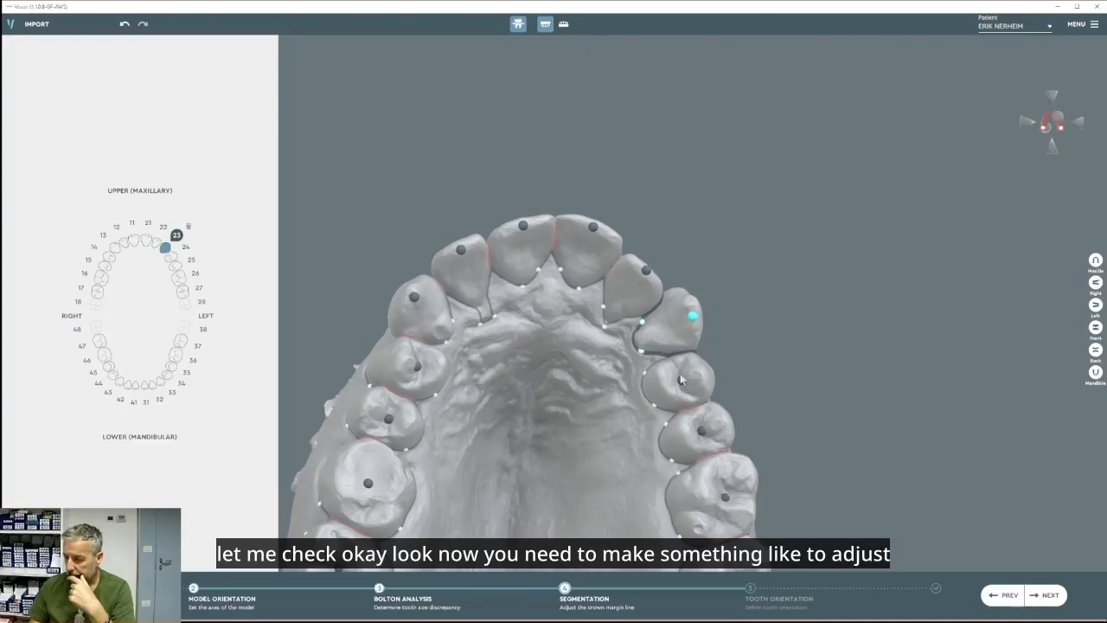
Move the palatal margin points of upper tooth 12 up to the edge of its crown.
middle_drag(680, 380, 562, 272)
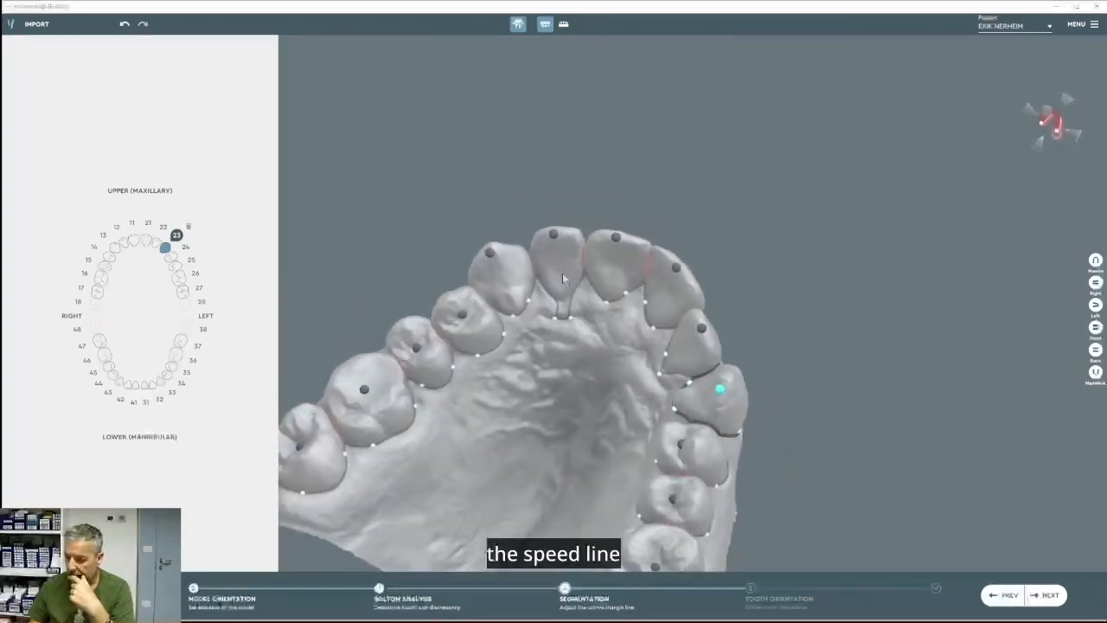
click(123, 245)
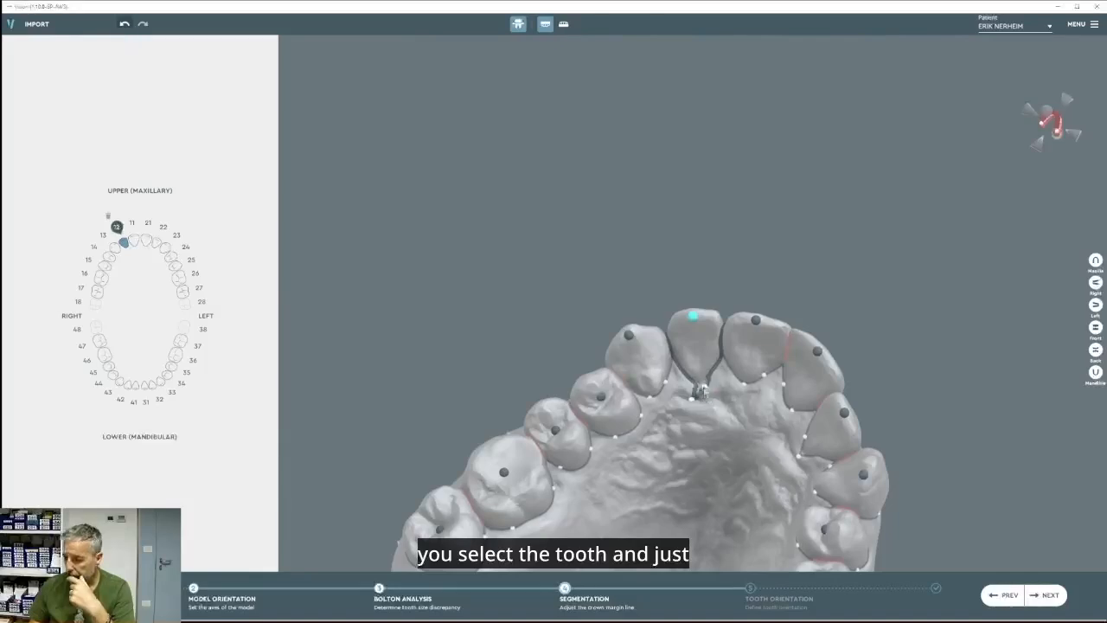
drag(697, 399, 698, 383)
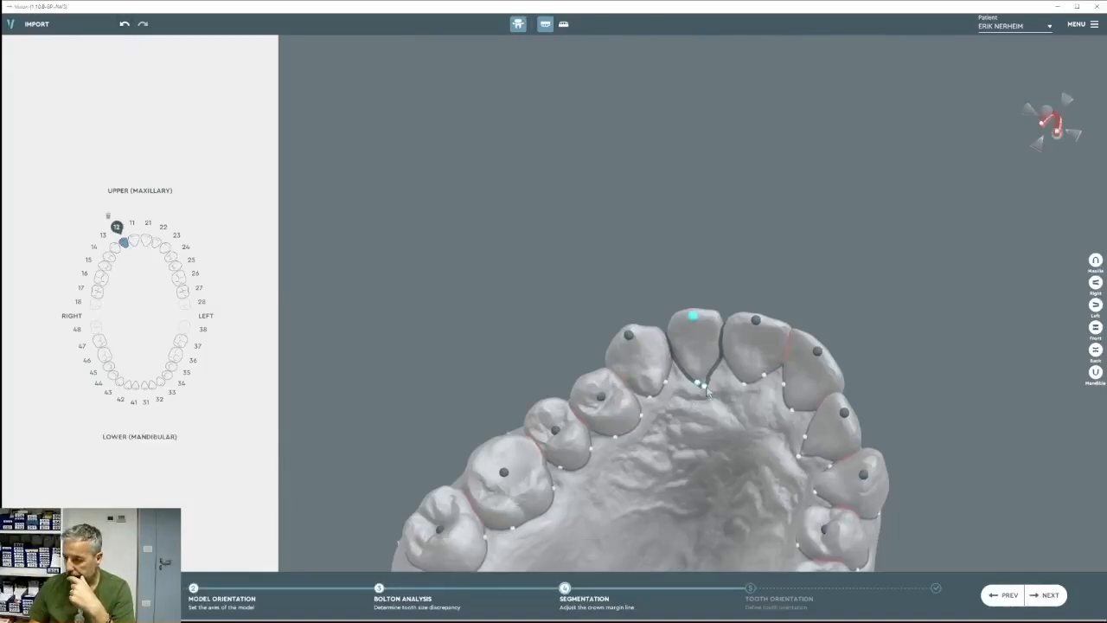
Check the palatal and buccal margin lines of upper teeth 26, 25 and 24, selecting each tooth in turn.
mouse_move(707, 386)
middle_down()
mouse_move(672, 576)
mouse_move(542, 444)
mouse_move(691, 384)
mouse_move(569, 293)
mouse_move(694, 384)
middle_up()
middle_drag(706, 450, 742, 325)
click(728, 327)
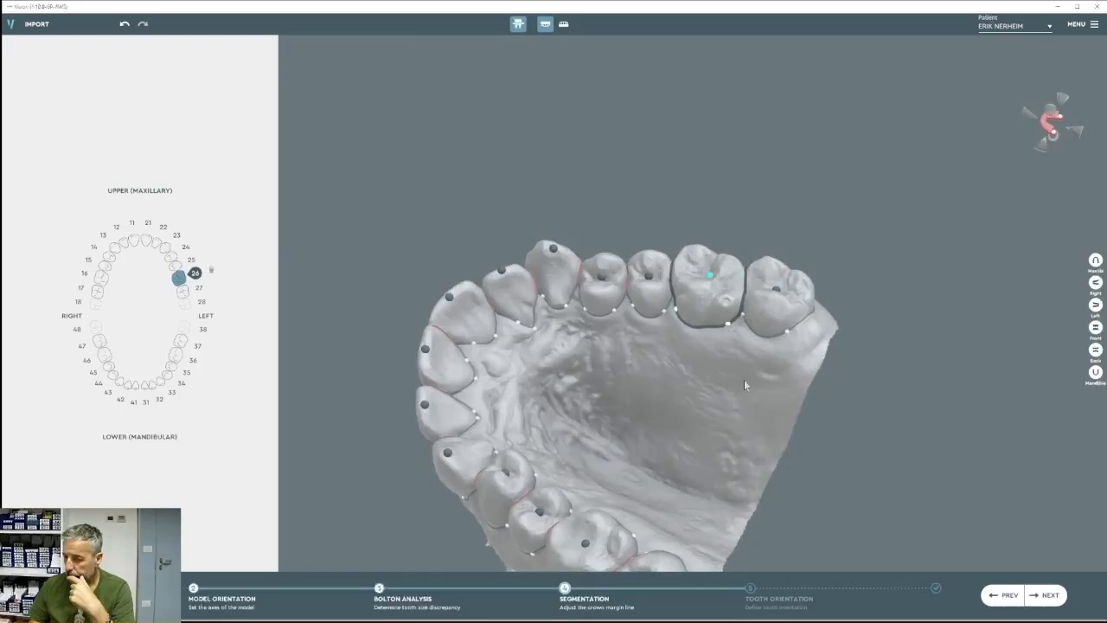
mouse_move(744, 380)
middle_down()
mouse_move(782, 366)
mouse_move(361, 289)
mouse_move(372, 428)
mouse_move(726, 381)
middle_up()
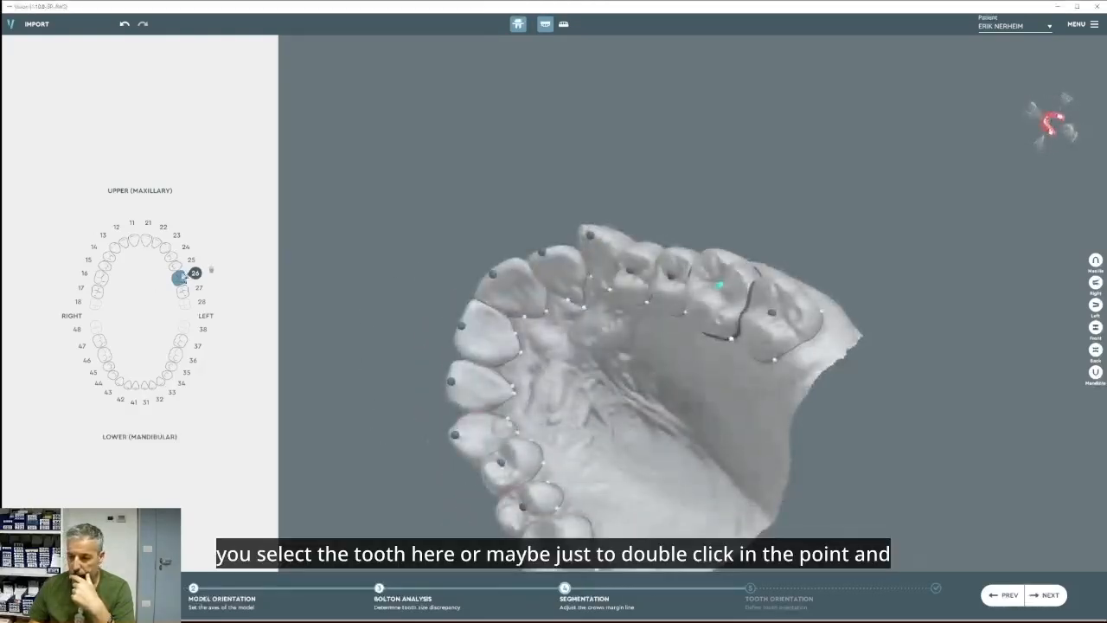
click(175, 264)
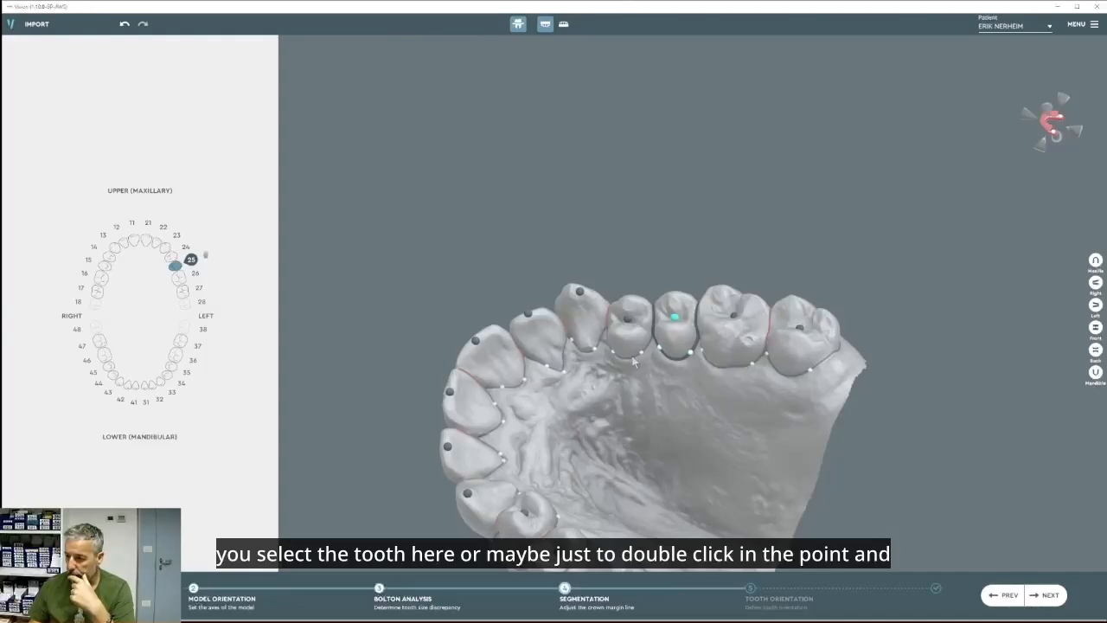
double_click(643, 360)
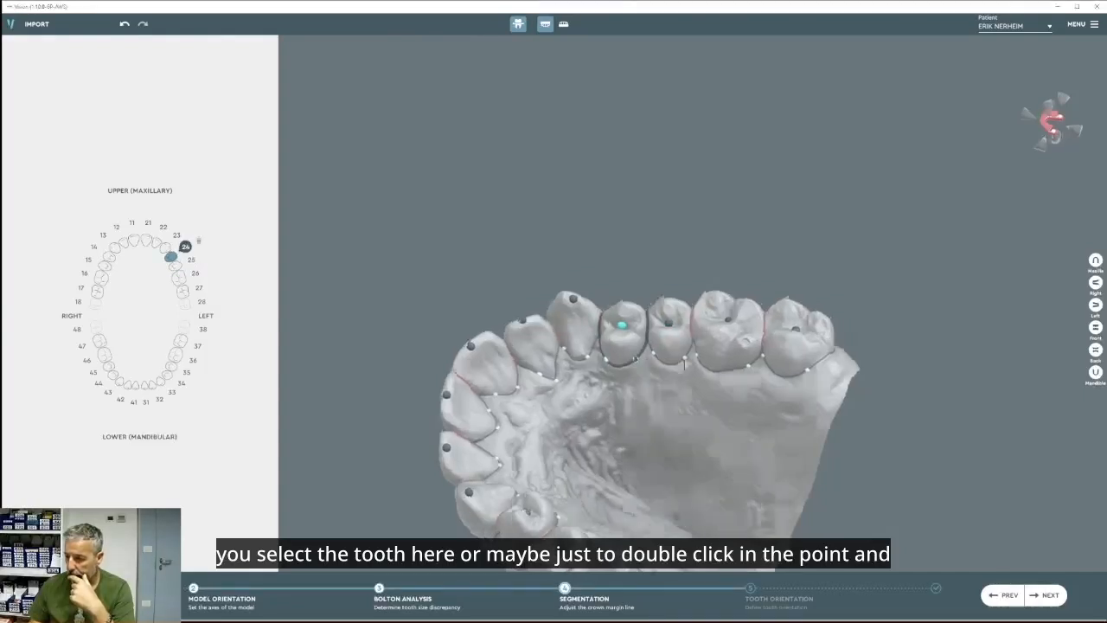
middle_drag(674, 398, 608, 408)
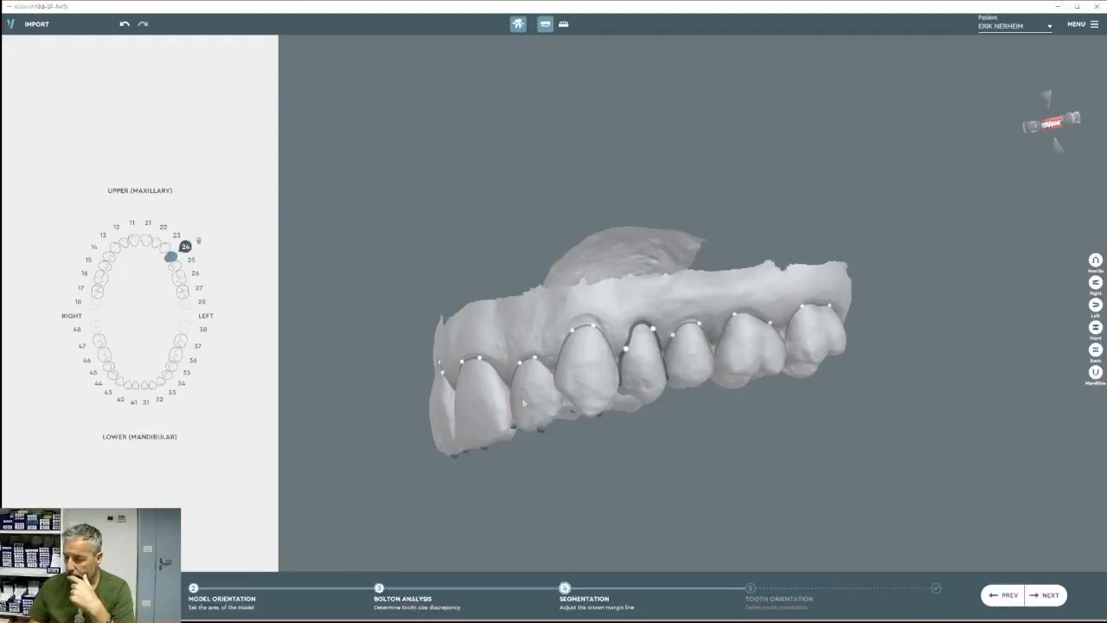
Move the labial margin point of upper tooth 23 to the gingival edge of its crown.
middle_drag(593, 329, 813, 328)
middle_drag(625, 528, 581, 377)
click(585, 377)
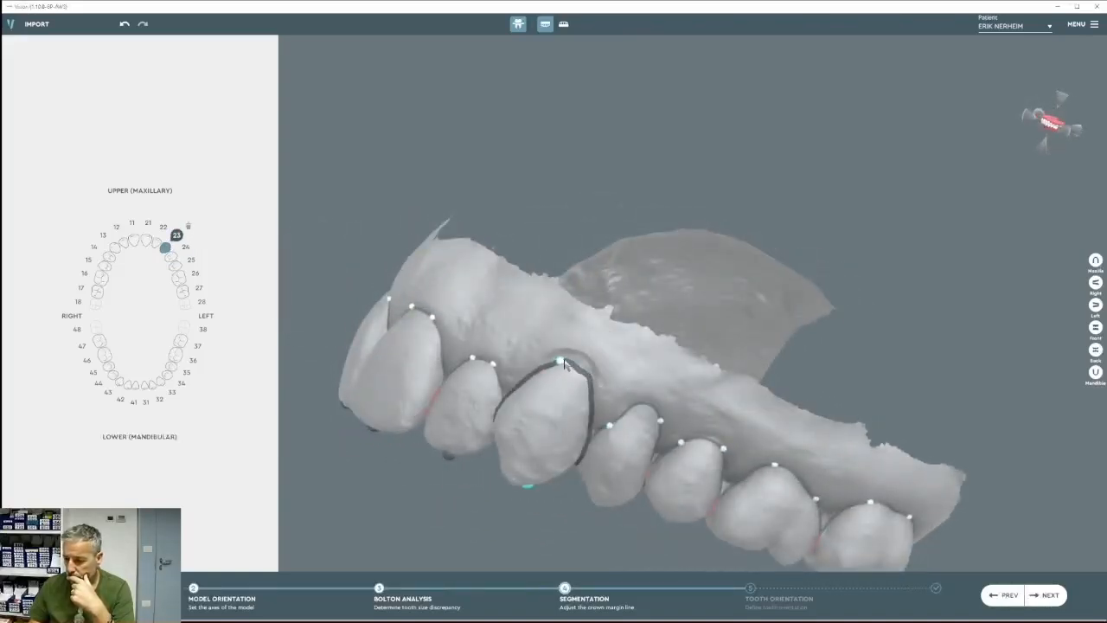
drag(562, 361, 577, 365)
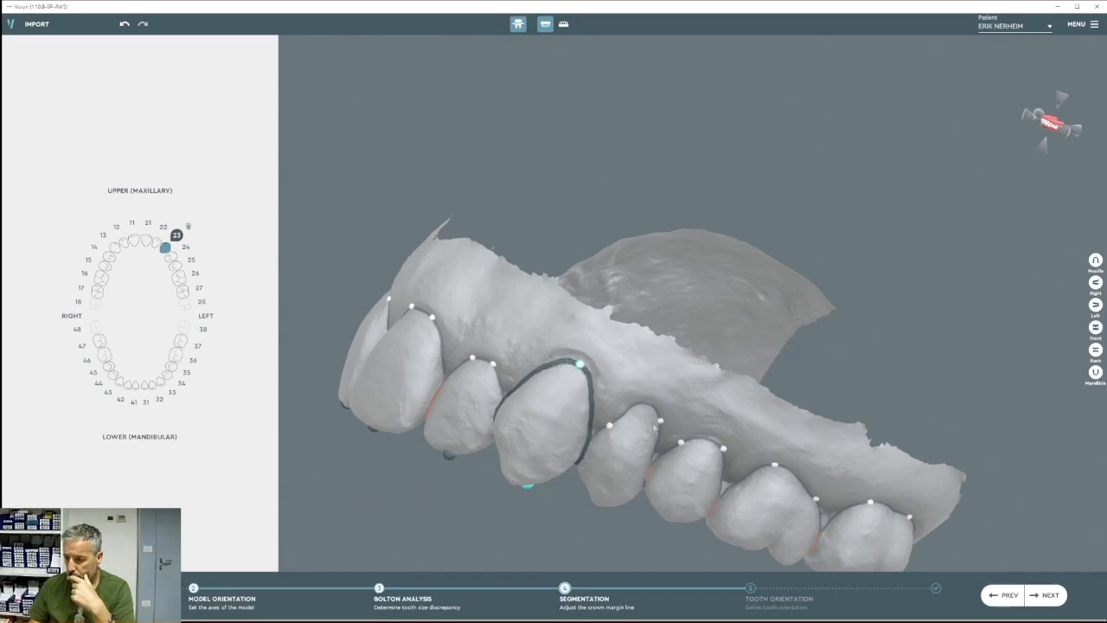
Show the lower jaw and move the stray labial margin point of tooth 33 up to the edge of its crown.
click(1095, 373)
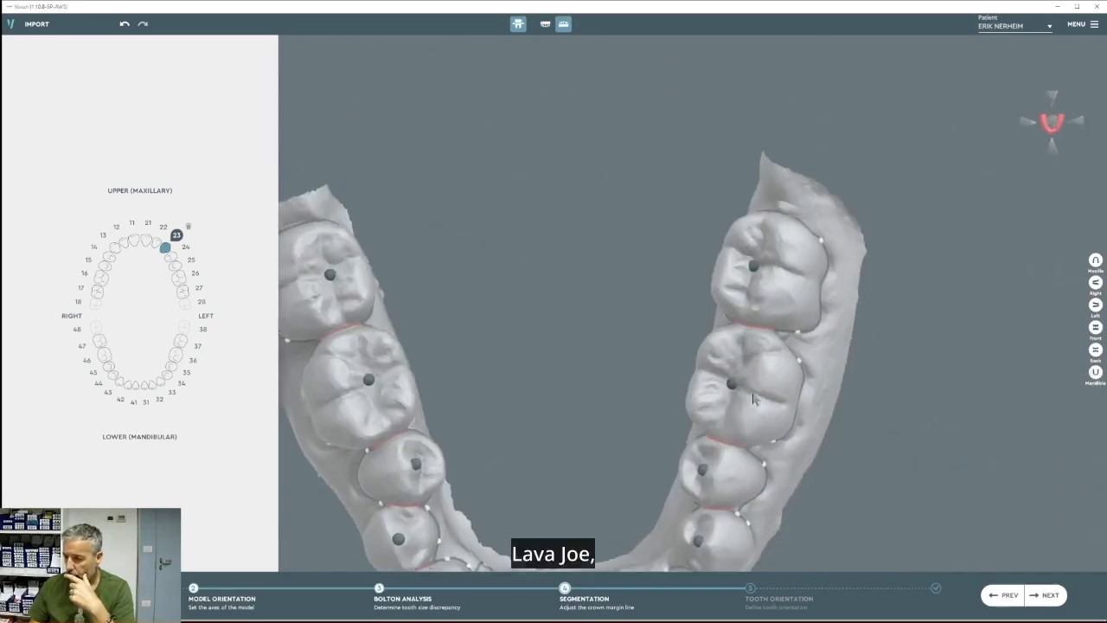
middle_drag(659, 536, 702, 286)
right_drag(702, 286, 679, 209)
middle_drag(679, 209, 420, 308)
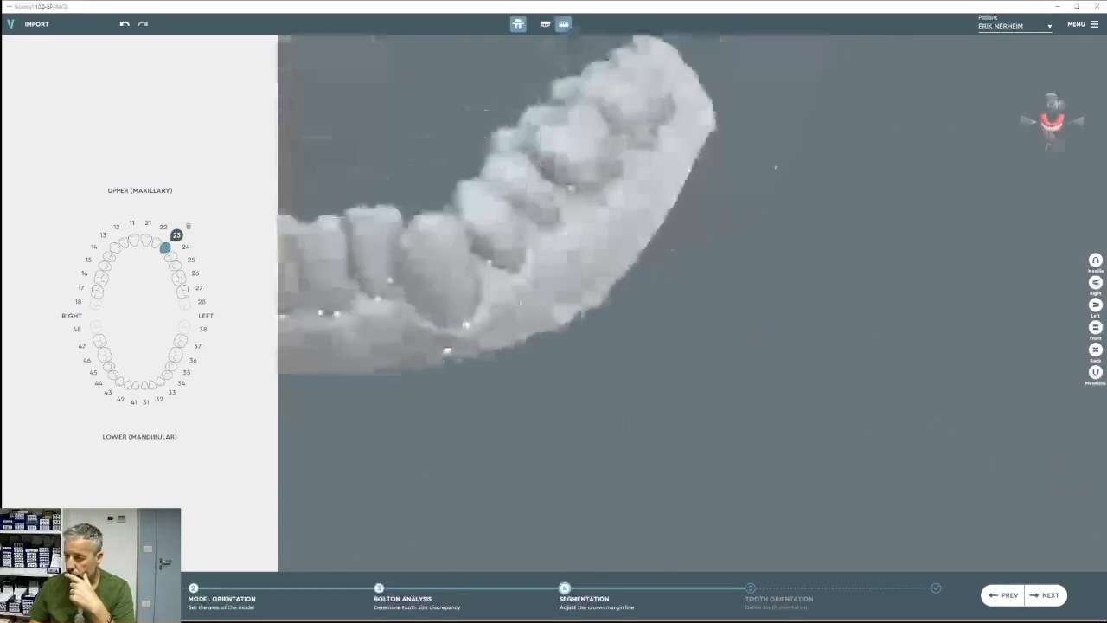
click(463, 327)
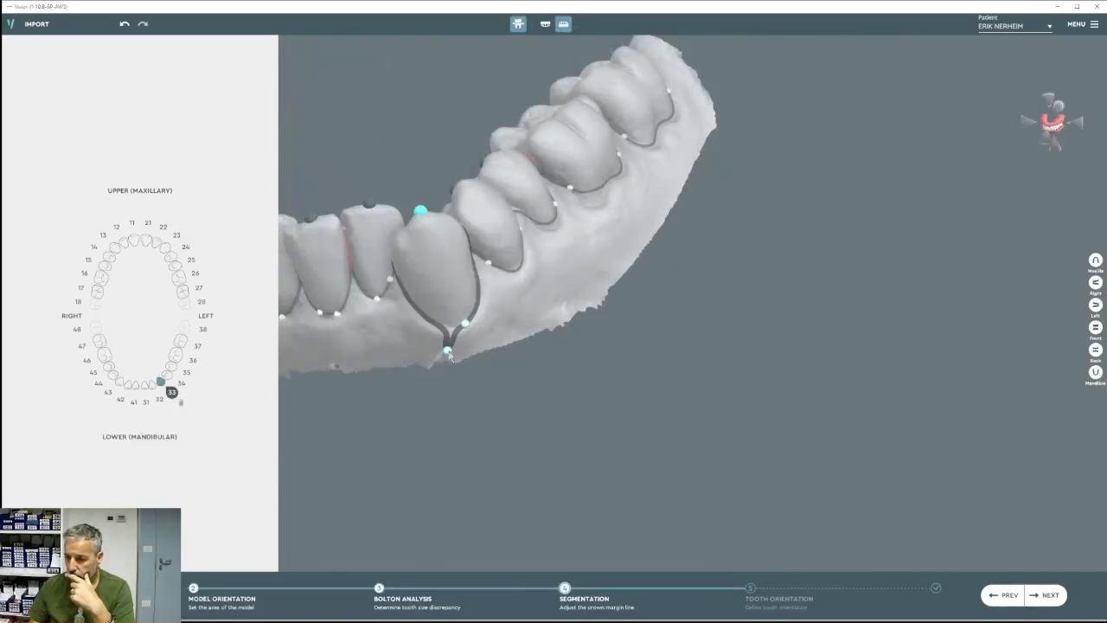
drag(449, 354, 454, 329)
right_drag(454, 331, 524, 358)
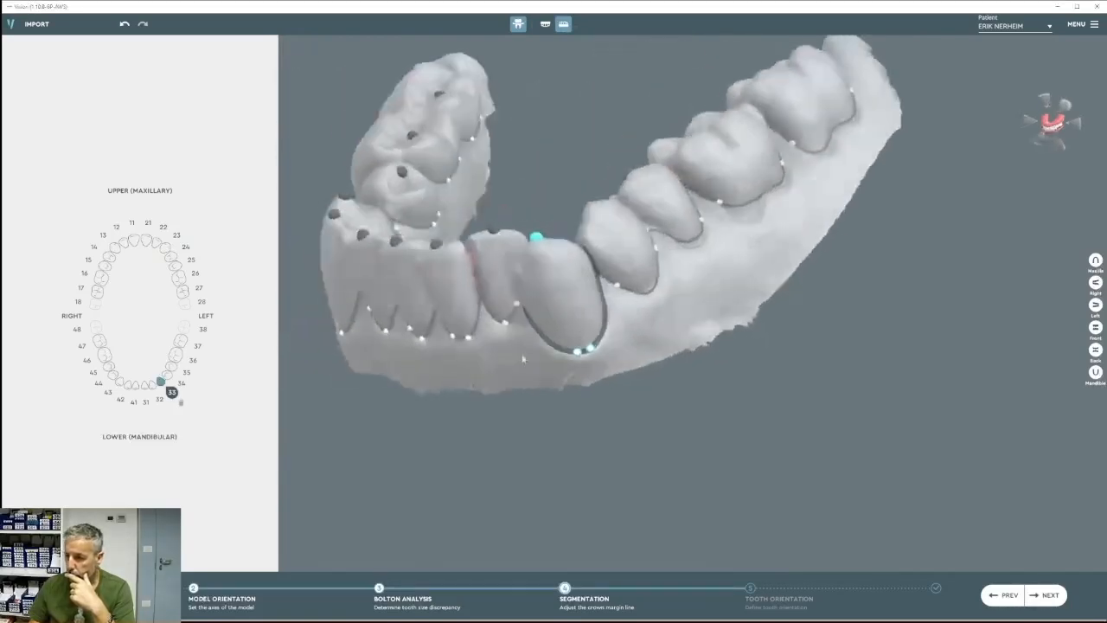
Move the buccal margin points of lower teeth 35 and 36 down to the gumline so the lines enclose their full crowns.
click(702, 221)
right_drag(702, 221, 626, 264)
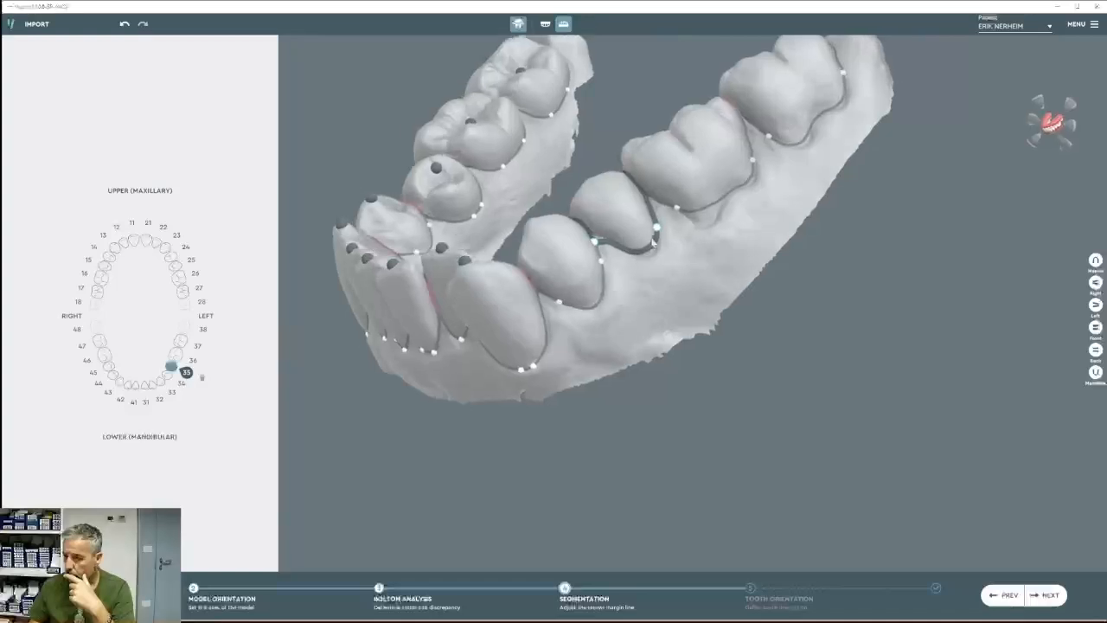
drag(654, 230, 651, 252)
right_drag(697, 244, 689, 242)
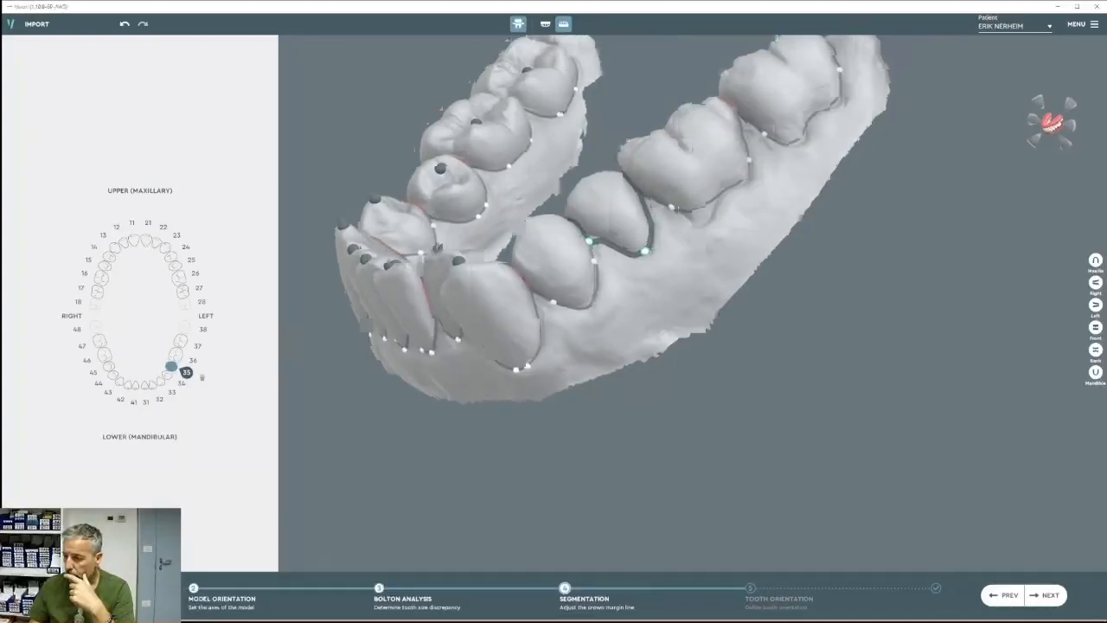
click(673, 213)
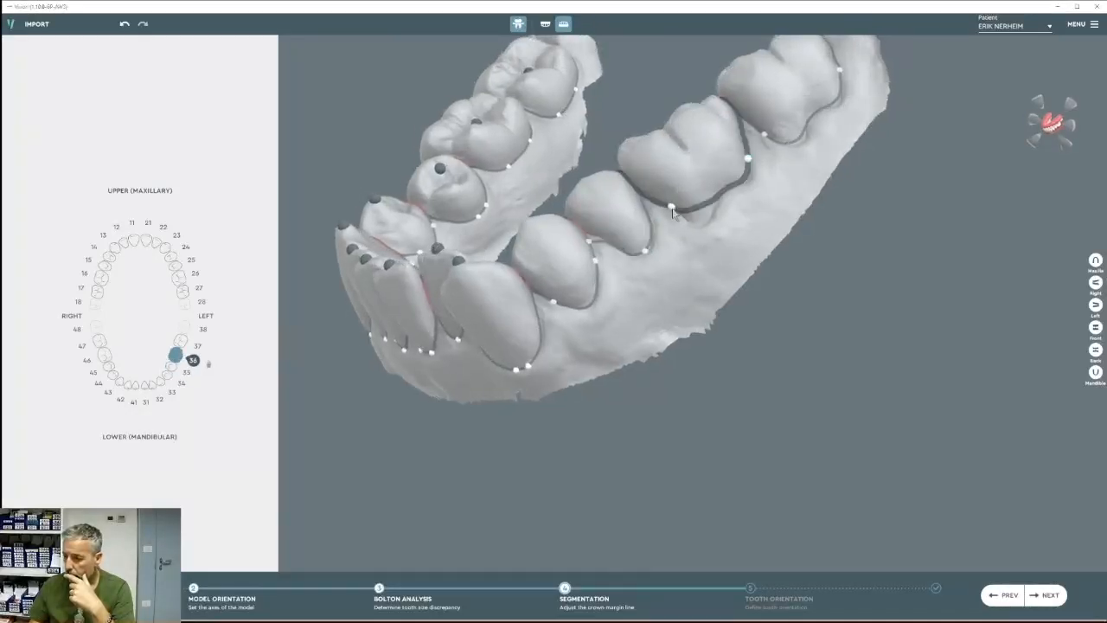
drag(673, 209, 699, 231)
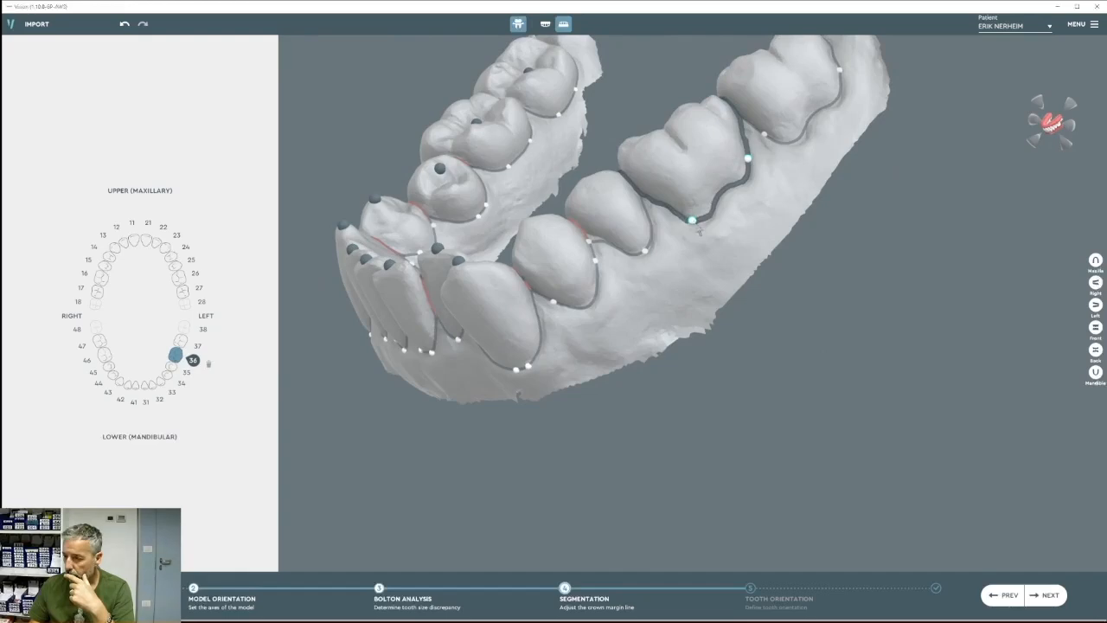
Move the buccal margin points of lower teeth 45 and 46 down to the gumline of their crowns.
right_drag(675, 275, 473, 268)
click(501, 219)
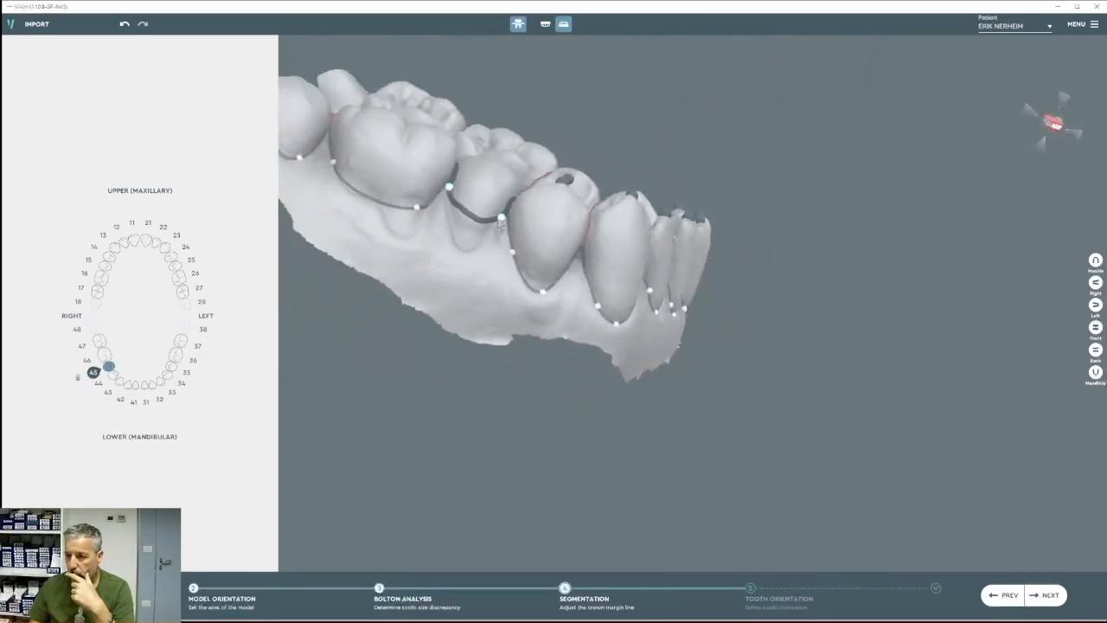
drag(479, 238, 470, 250)
right_drag(493, 252, 479, 266)
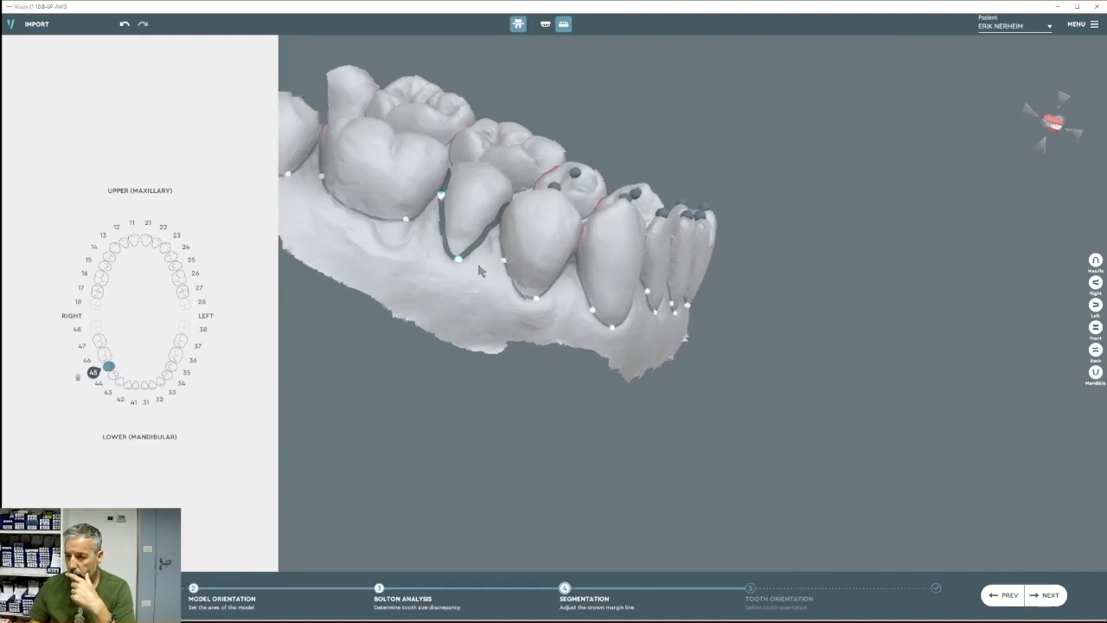
click(406, 227)
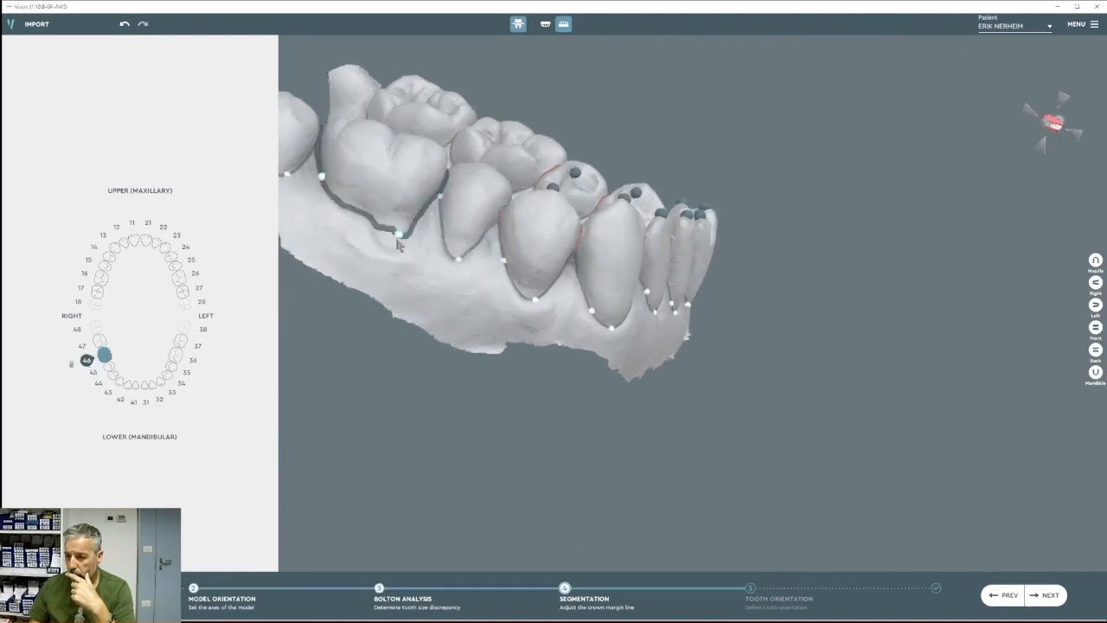
Check the remaining margin lines on the lower jaw, including tooth 35, and on both jaws together from the front.
middle_drag(393, 247, 598, 369)
right_drag(597, 368, 727, 427)
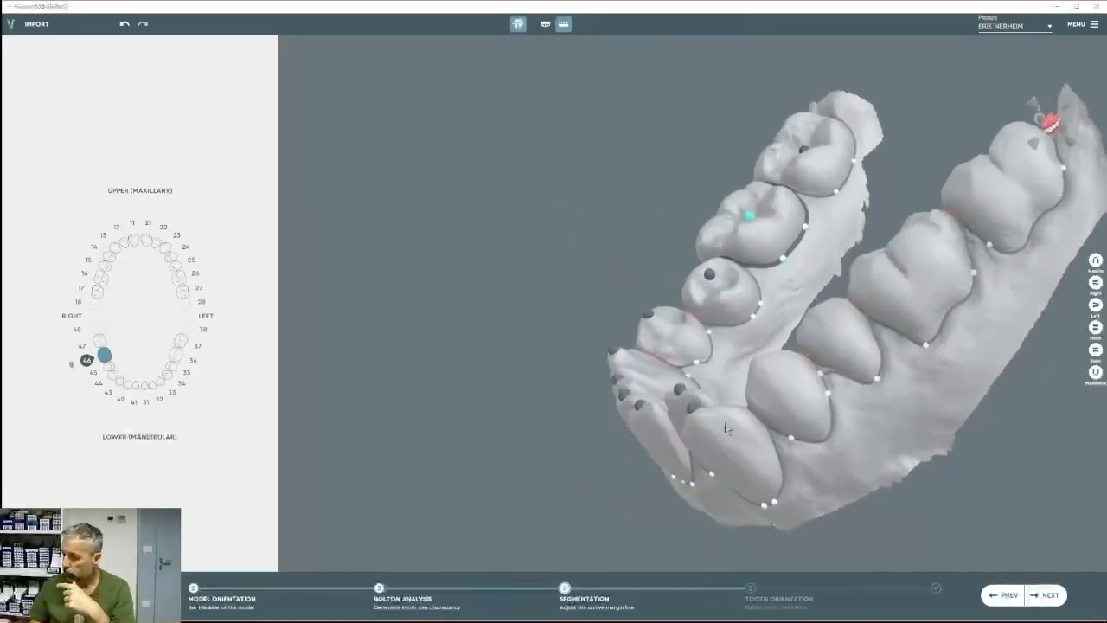
click(820, 378)
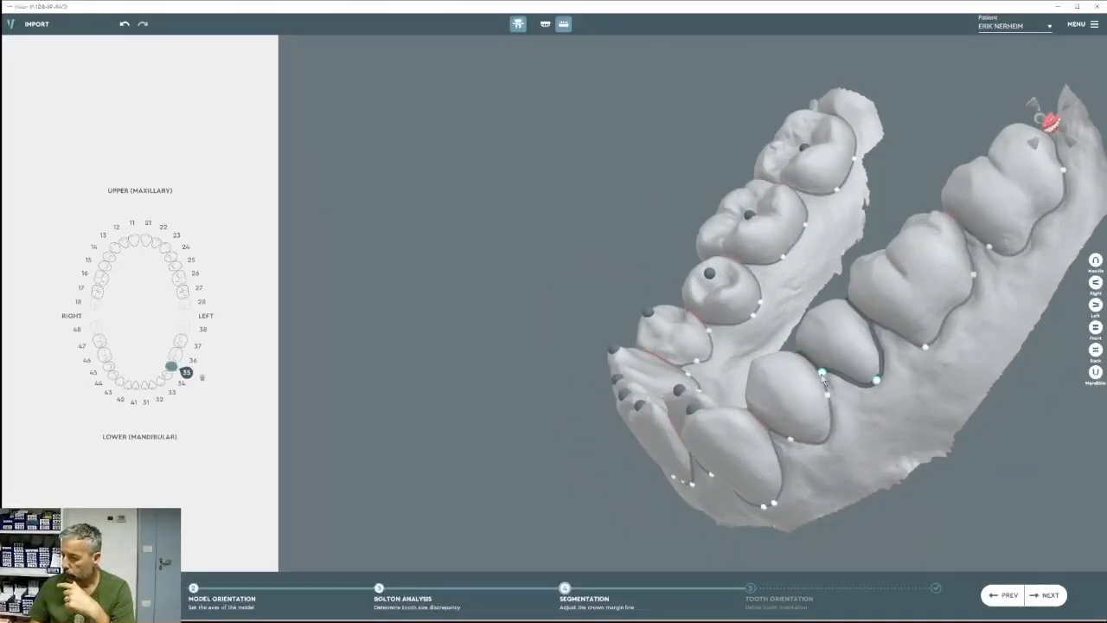
right_drag(833, 388, 1009, 351)
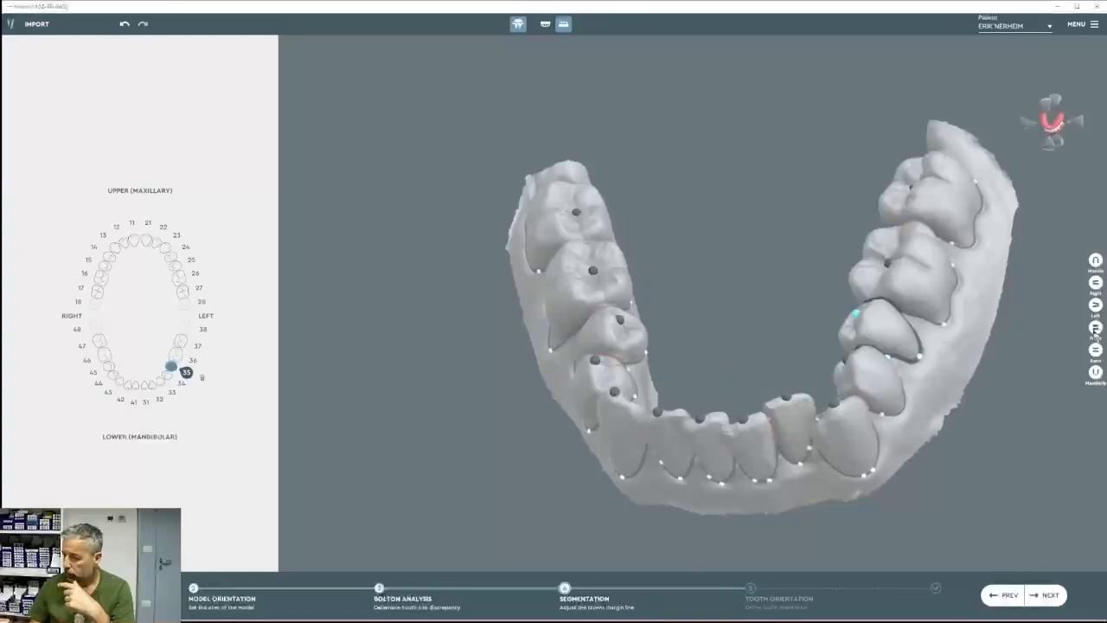
click(1096, 332)
click(544, 26)
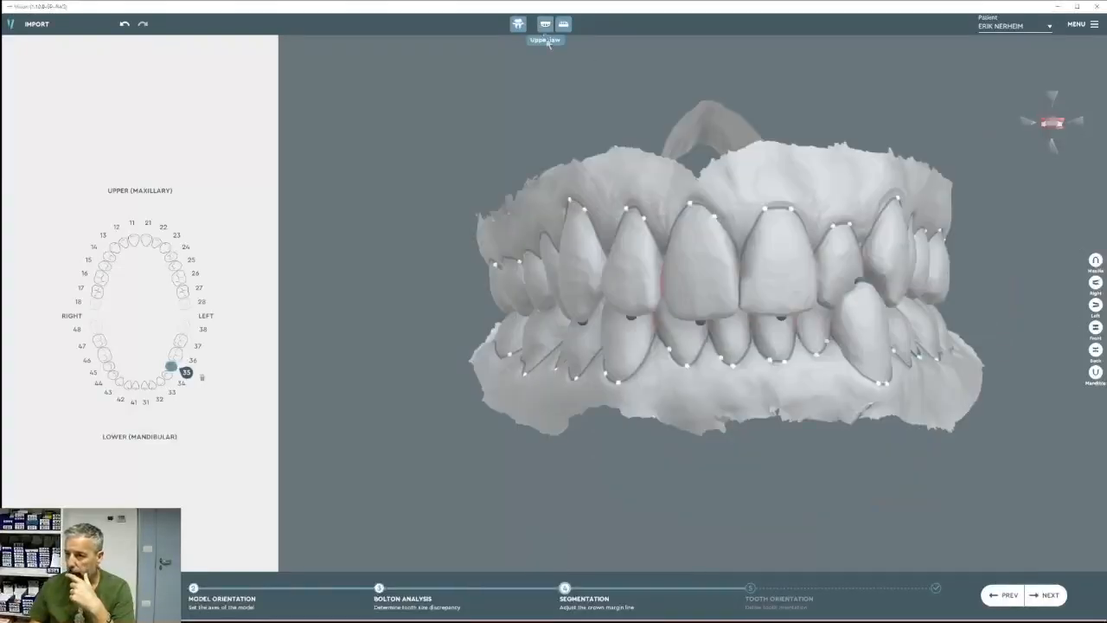
middle_drag(946, 387, 718, 374)
right_drag(718, 373, 696, 373)
middle_drag(696, 374, 817, 377)
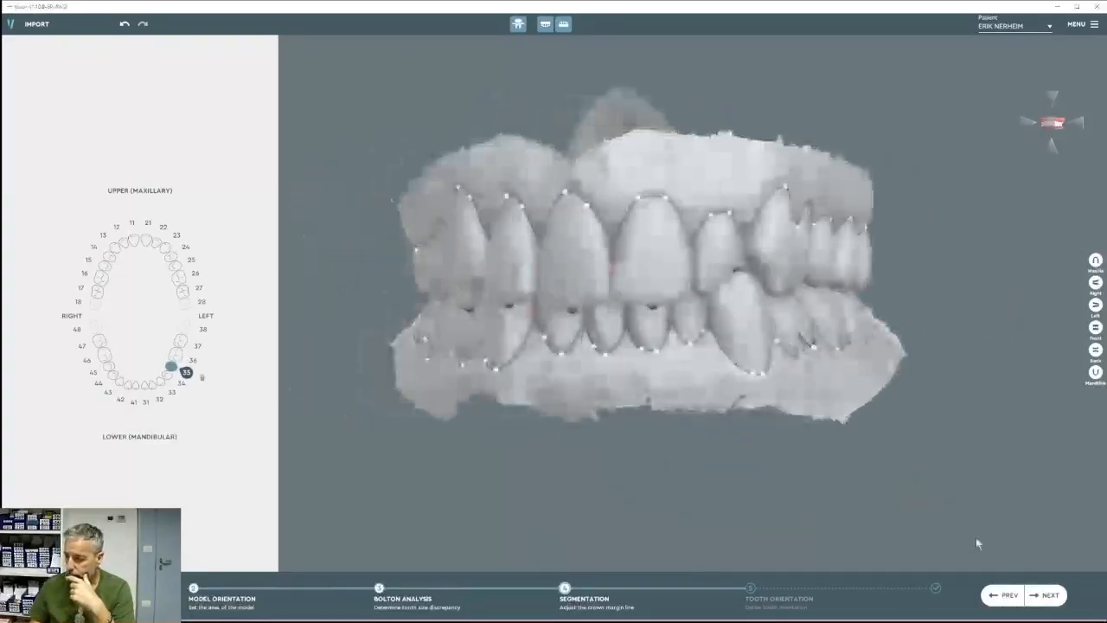
Continue to the refined crown margin lines and check them on both jaws from the sides, the inside and the front.
click(1044, 595)
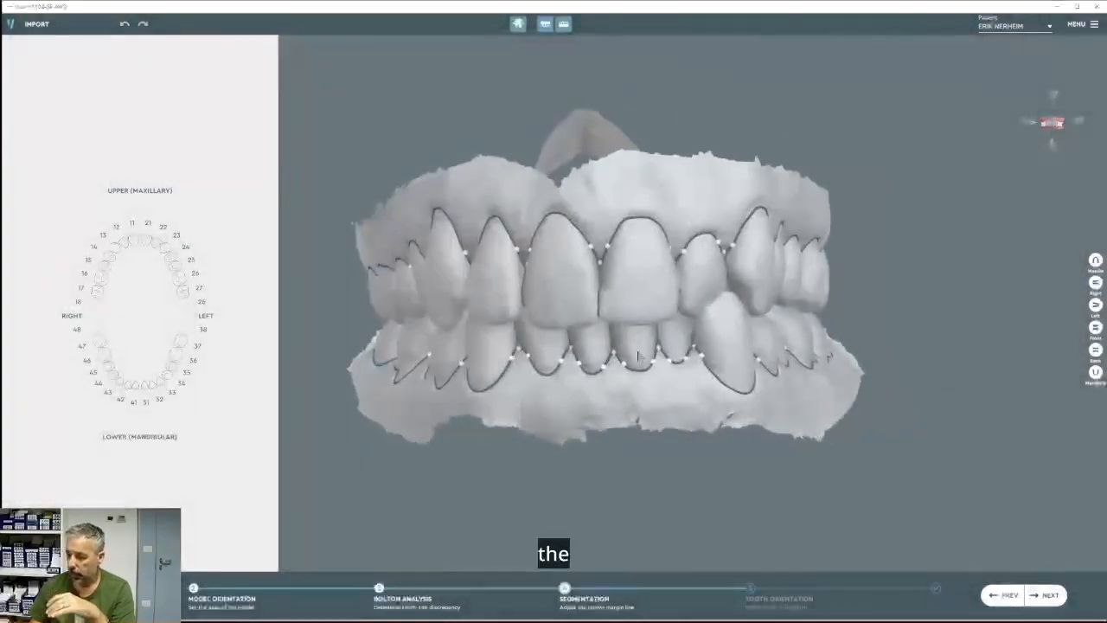
drag(638, 354, 364, 340)
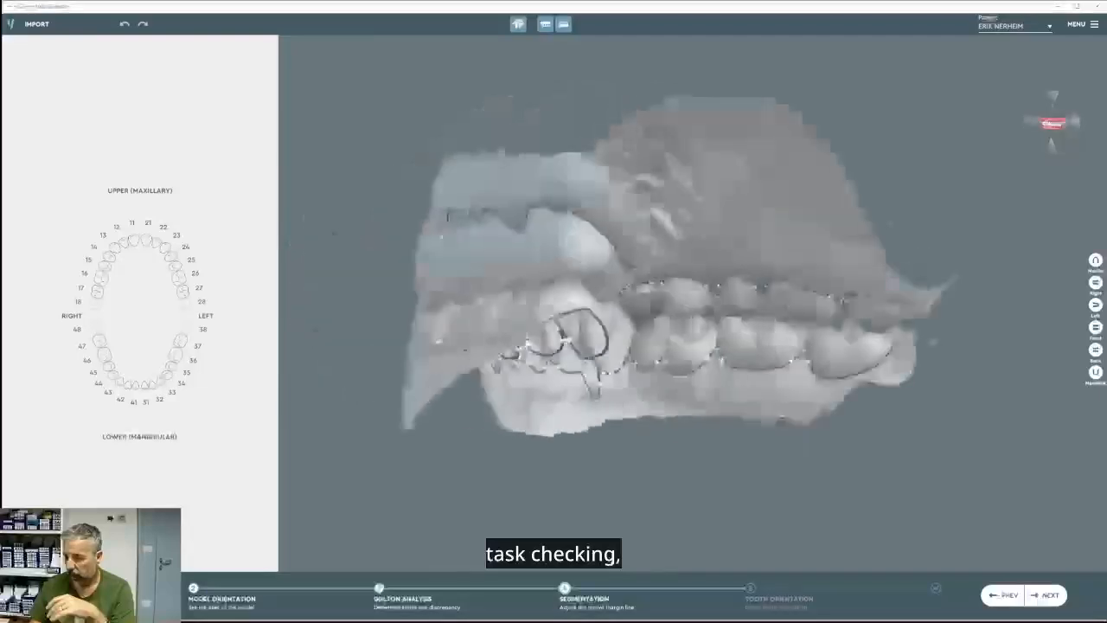
drag(545, 376, 898, 326)
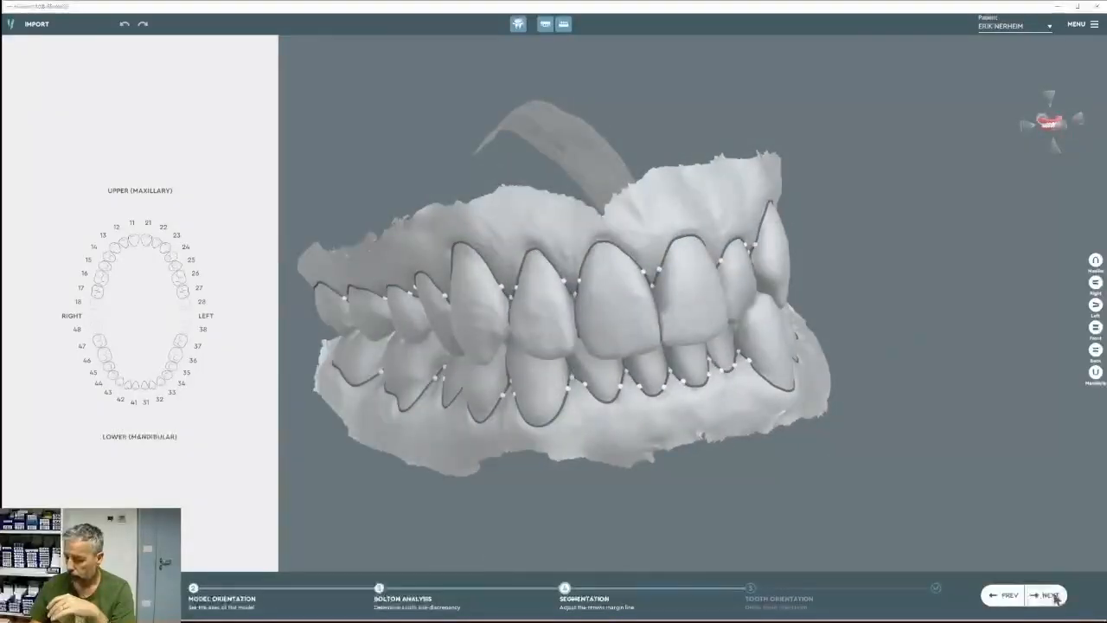
click(1095, 327)
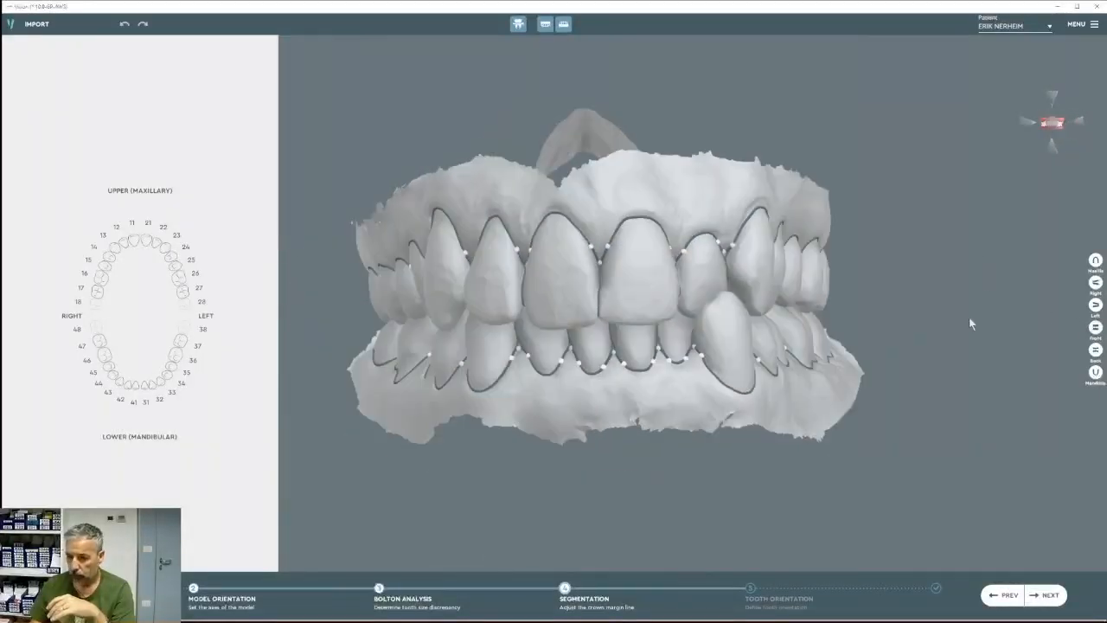
Continue to the base trim line and raise the upper line's points above teeth 21 and 22 and the right posterior teeth.
click(1044, 594)
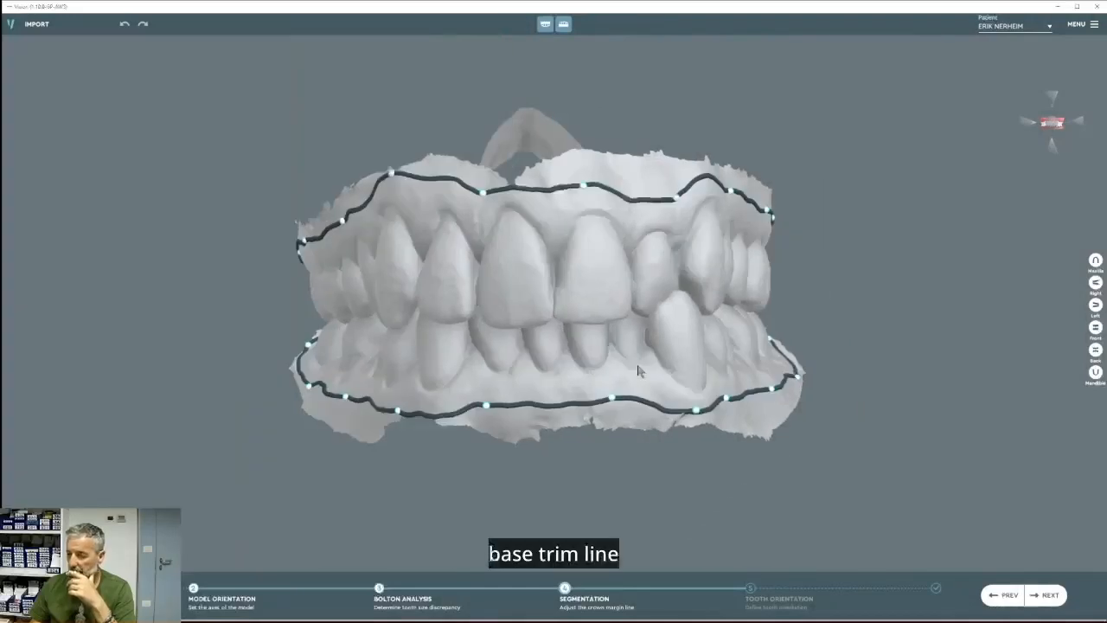
drag(638, 370, 554, 325)
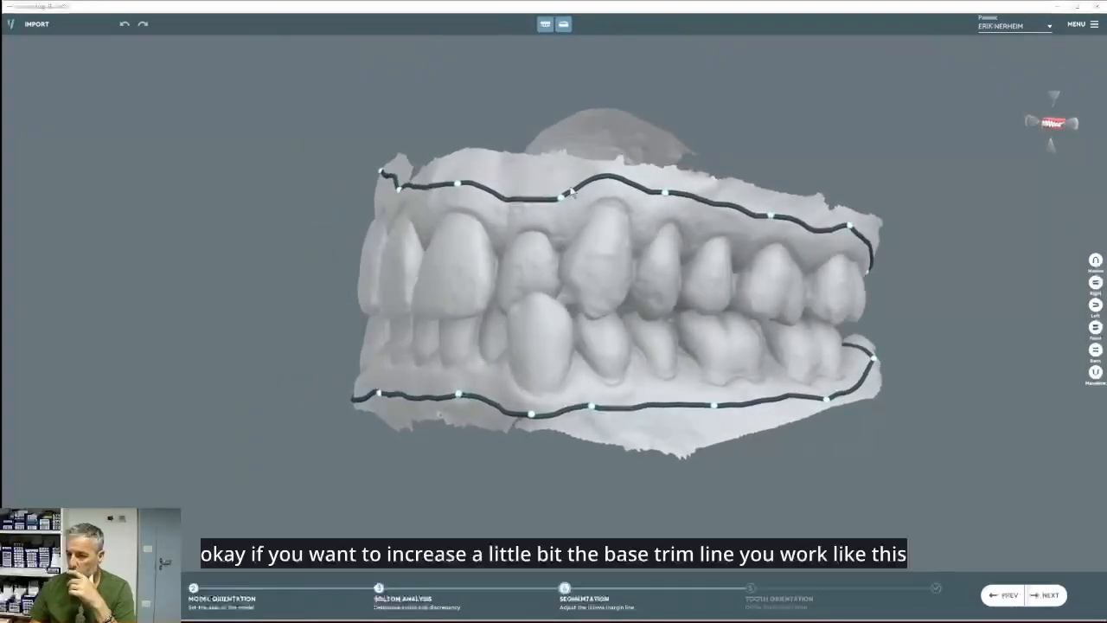
drag(565, 193, 596, 204)
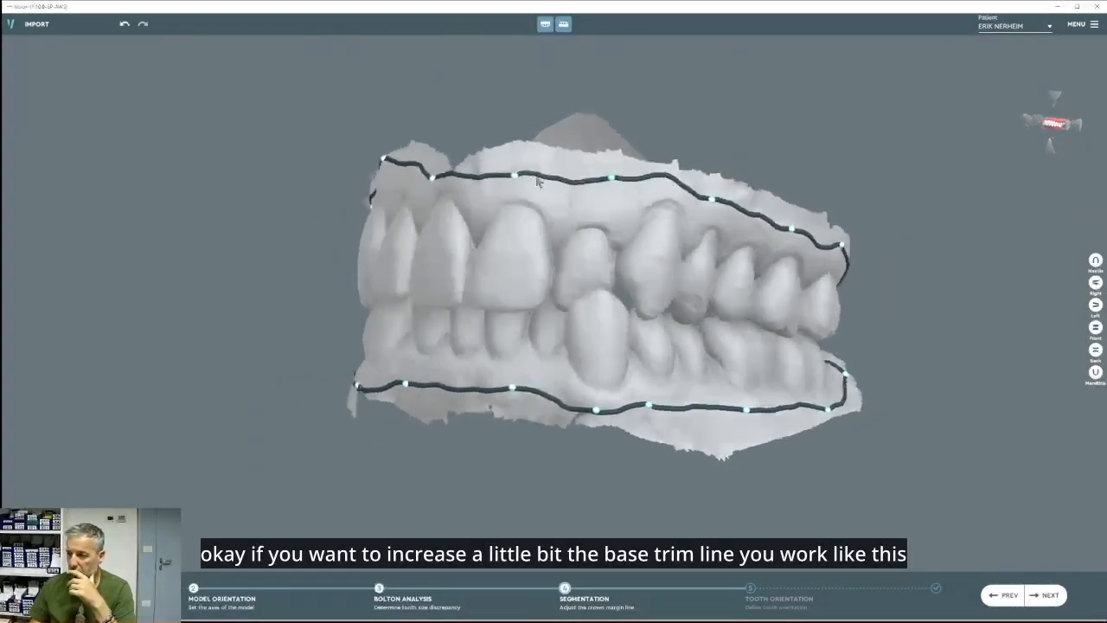
drag(517, 177, 526, 169)
right_drag(655, 214, 688, 221)
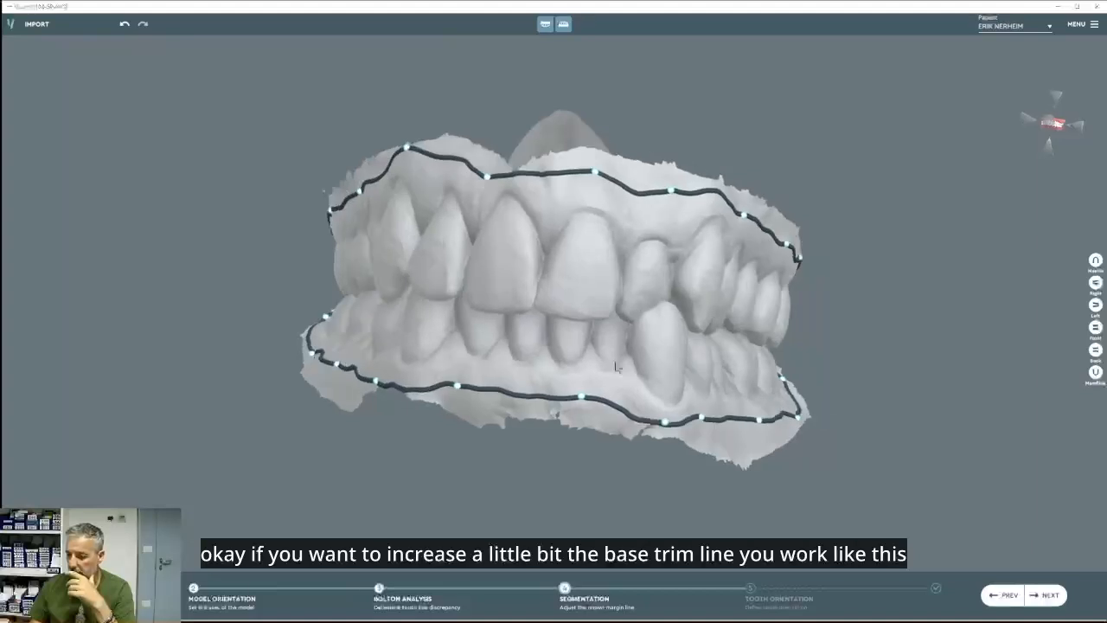
right_drag(432, 190, 538, 180)
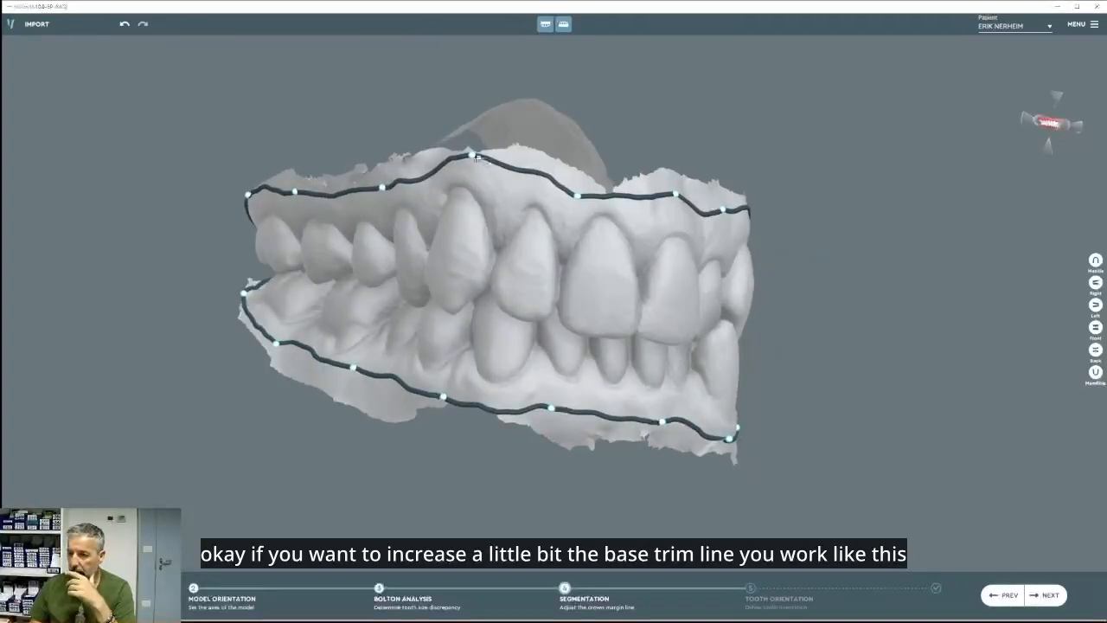
drag(382, 187, 378, 180)
Move the lower base trim line's points on the patient's left side down, farther from the teeth.
right_drag(527, 235, 289, 321)
drag(682, 401, 673, 409)
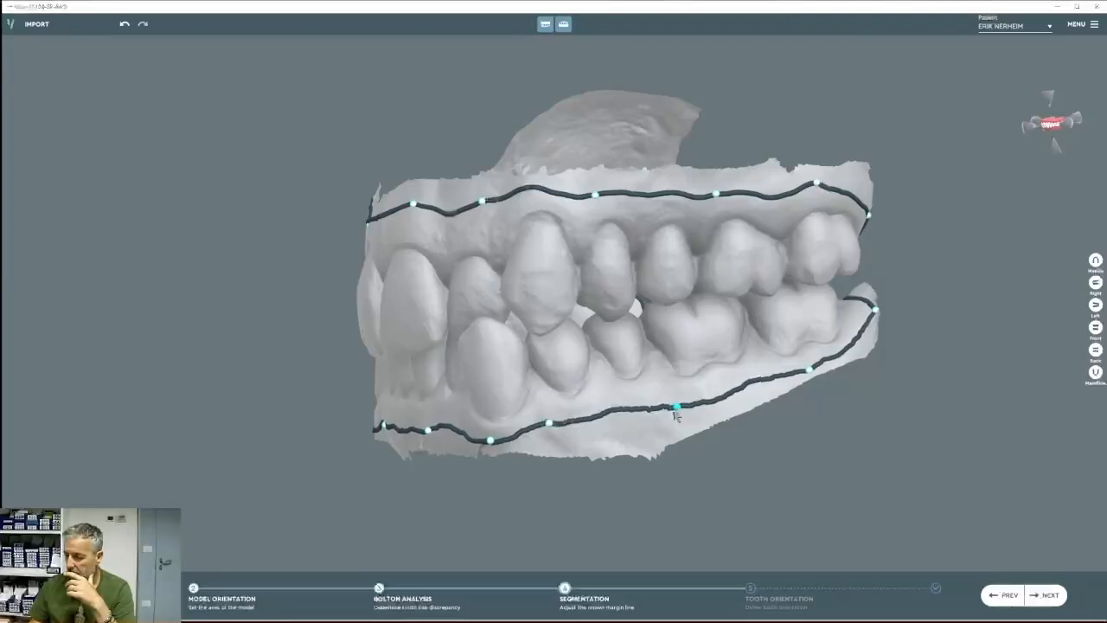
drag(554, 424, 563, 430)
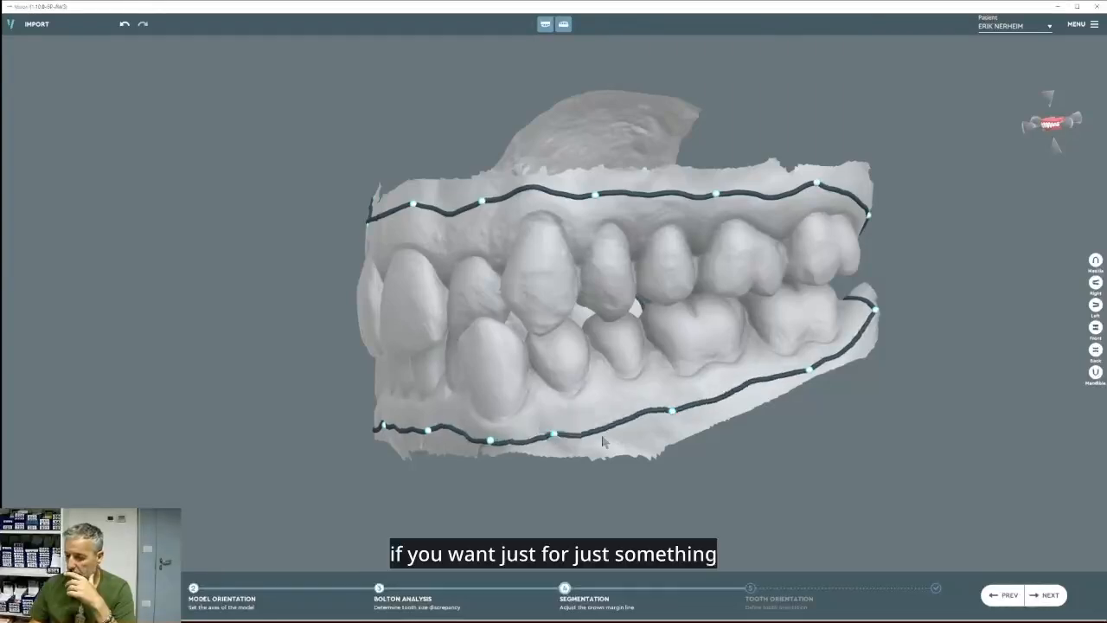
right_drag(603, 438, 729, 431)
drag(748, 394, 737, 408)
right_drag(750, 406, 887, 401)
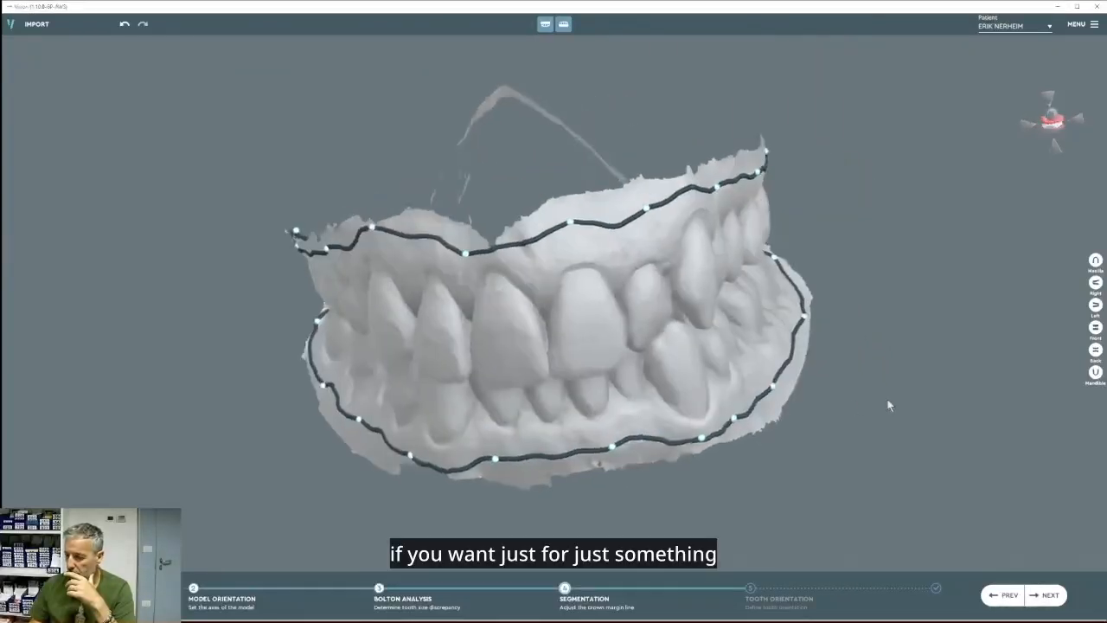
Lower the lower trim line's point on the patient's right side and raise the upper line's point above teeth 12 and 11.
right_drag(484, 406, 752, 368)
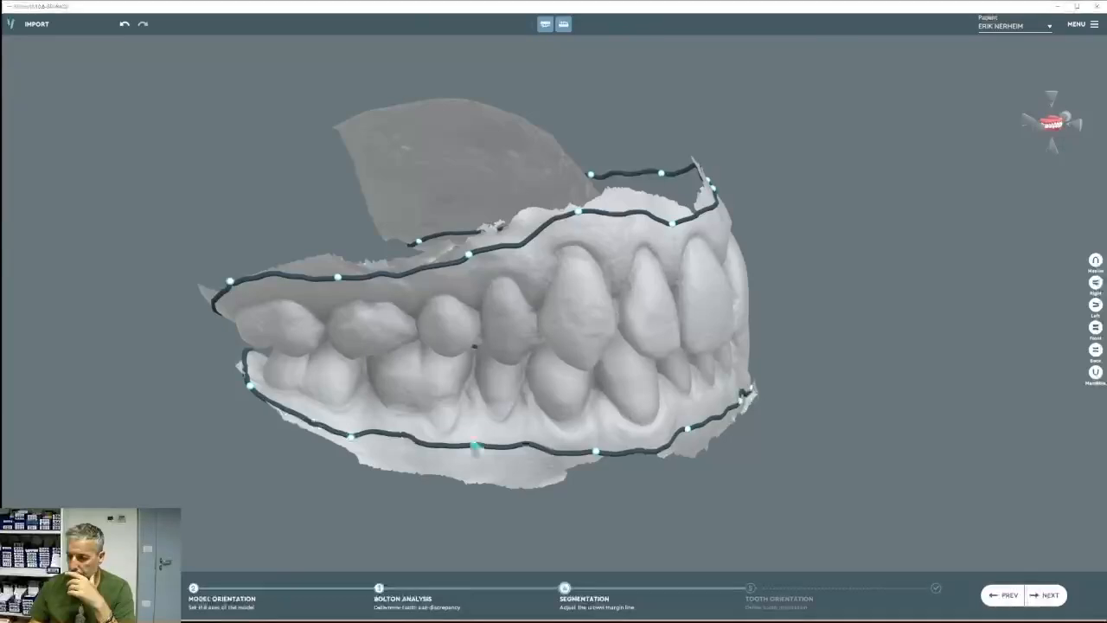
drag(474, 444, 474, 454)
right_drag(477, 311, 279, 299)
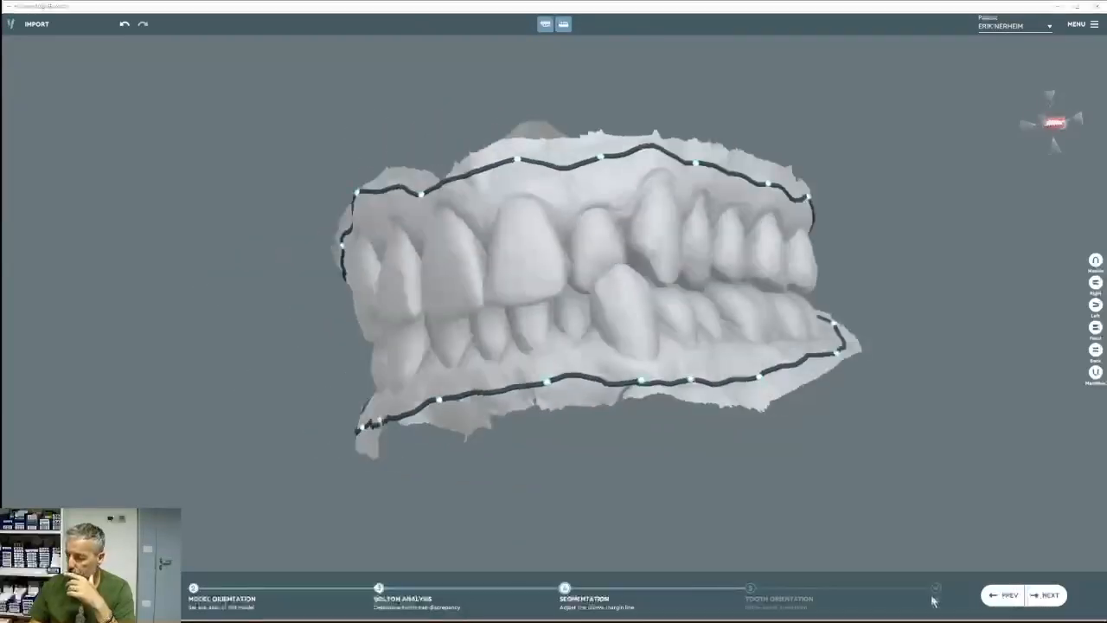
click(1096, 327)
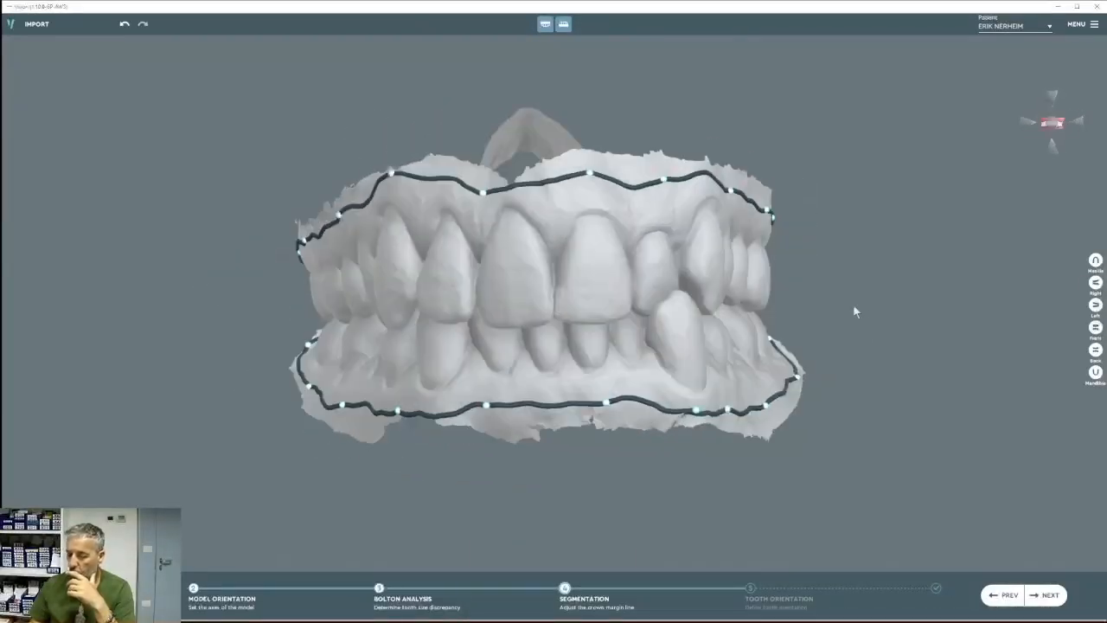
drag(485, 191, 481, 181)
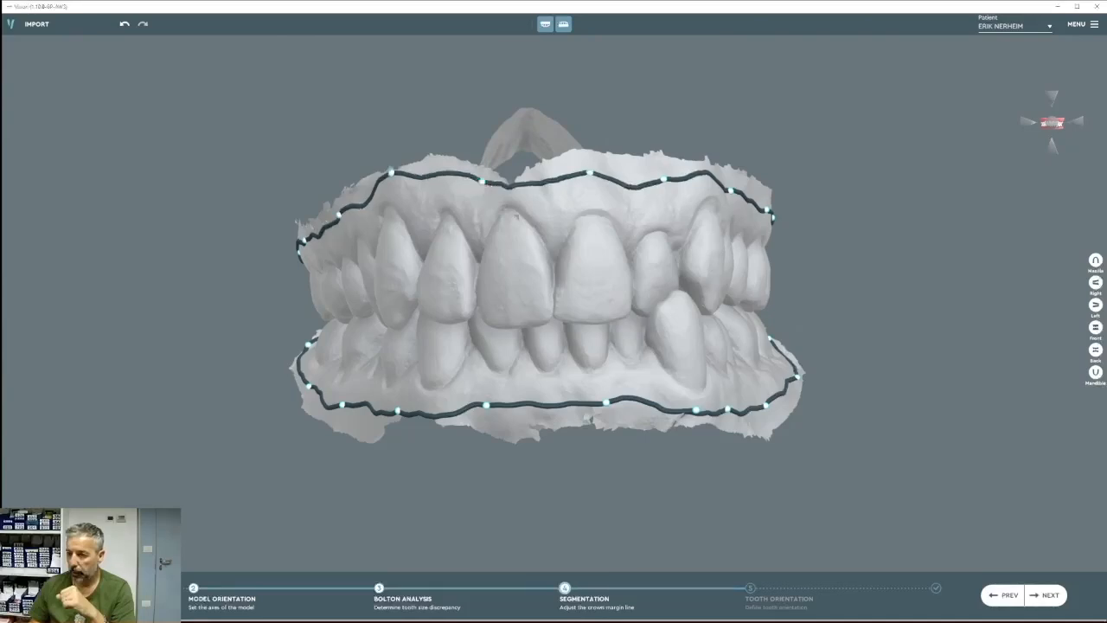
Try to continue past the base trim lines and inspect the posterior ends of the lower line for self-intersections.
click(1050, 597)
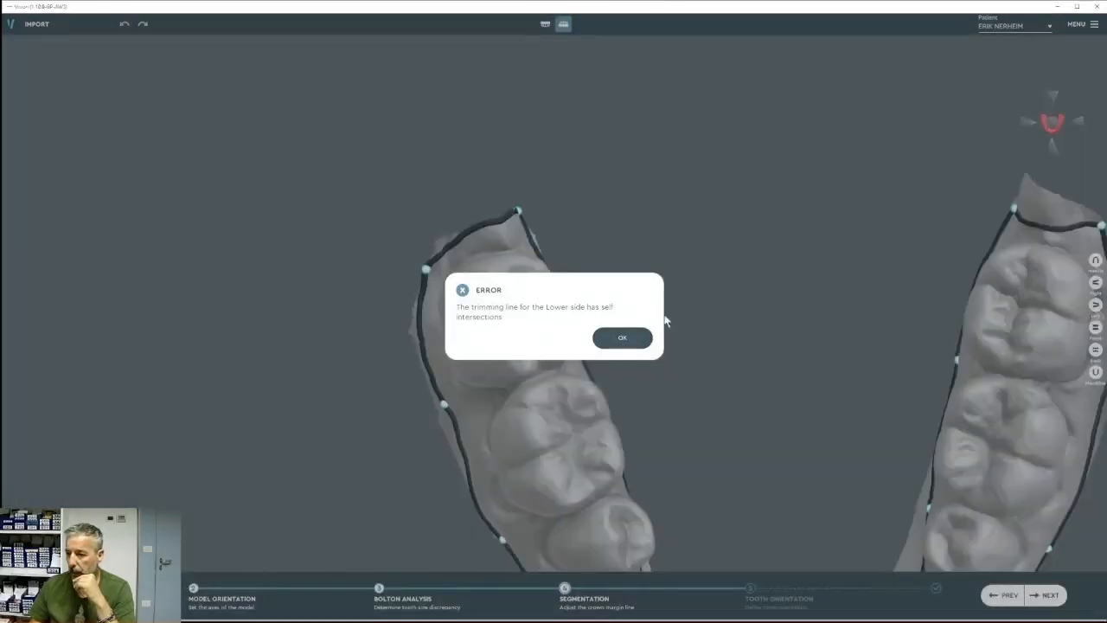
click(634, 340)
right_drag(698, 304, 745, 277)
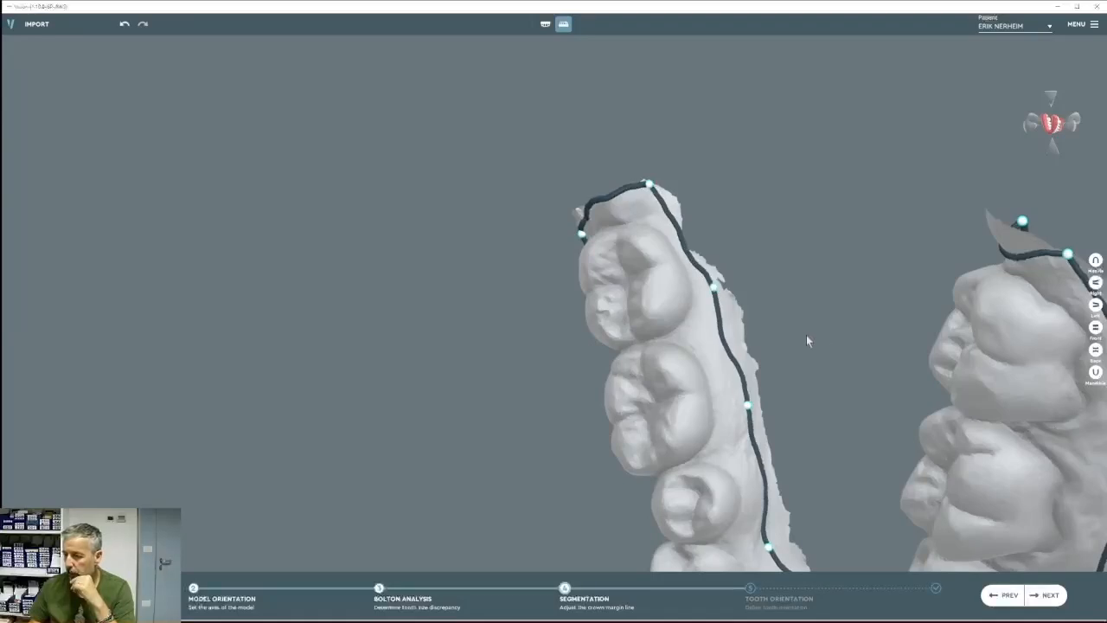
right_drag(806, 336, 909, 476)
click(1044, 595)
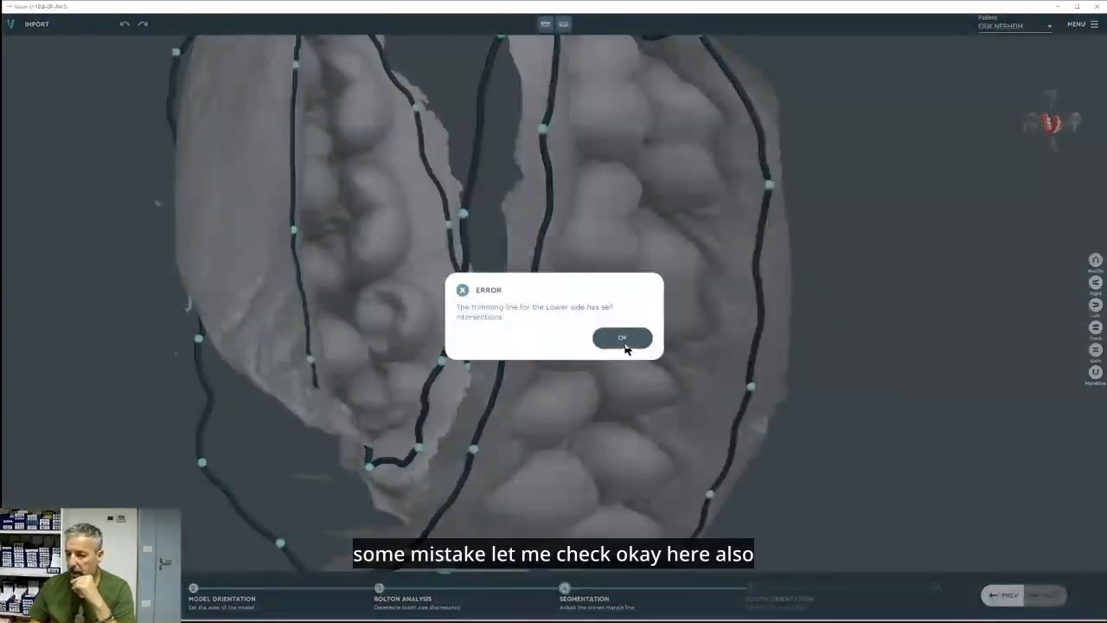
click(622, 338)
Raise the lower trim line's points below the left and right lower canines, closer to the teeth.
right_drag(596, 362, 564, 226)
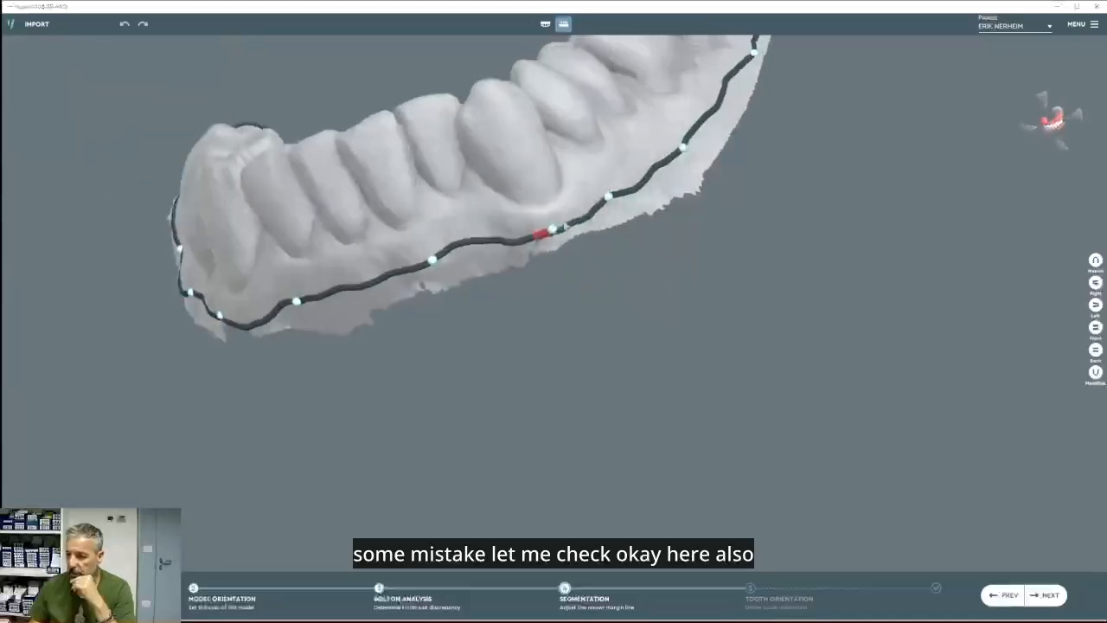
drag(552, 229, 559, 222)
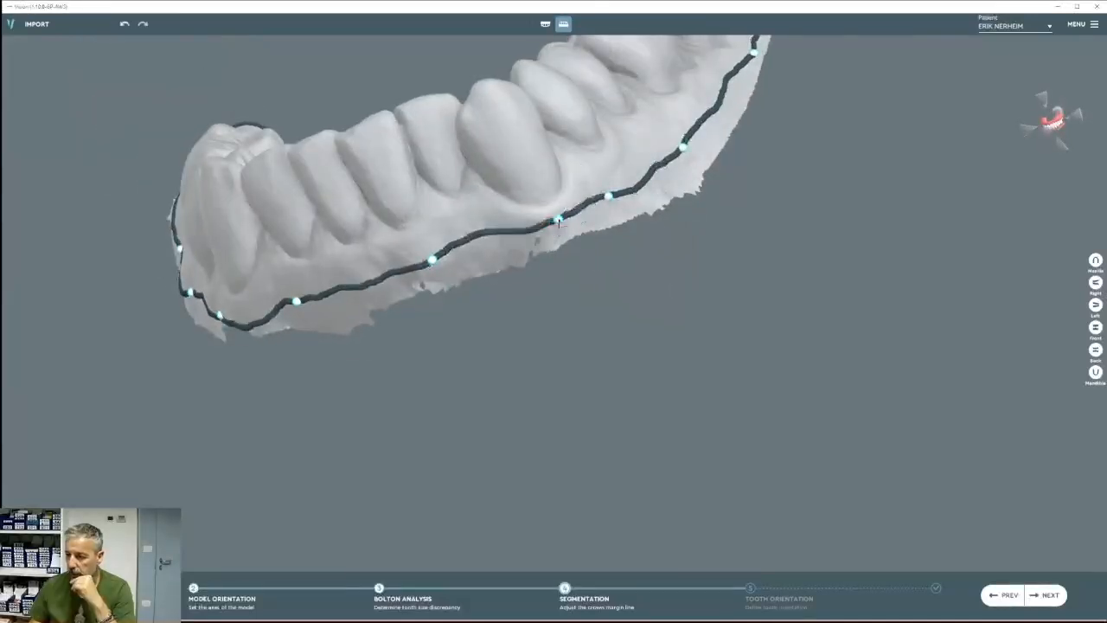
right_drag(595, 254, 299, 285)
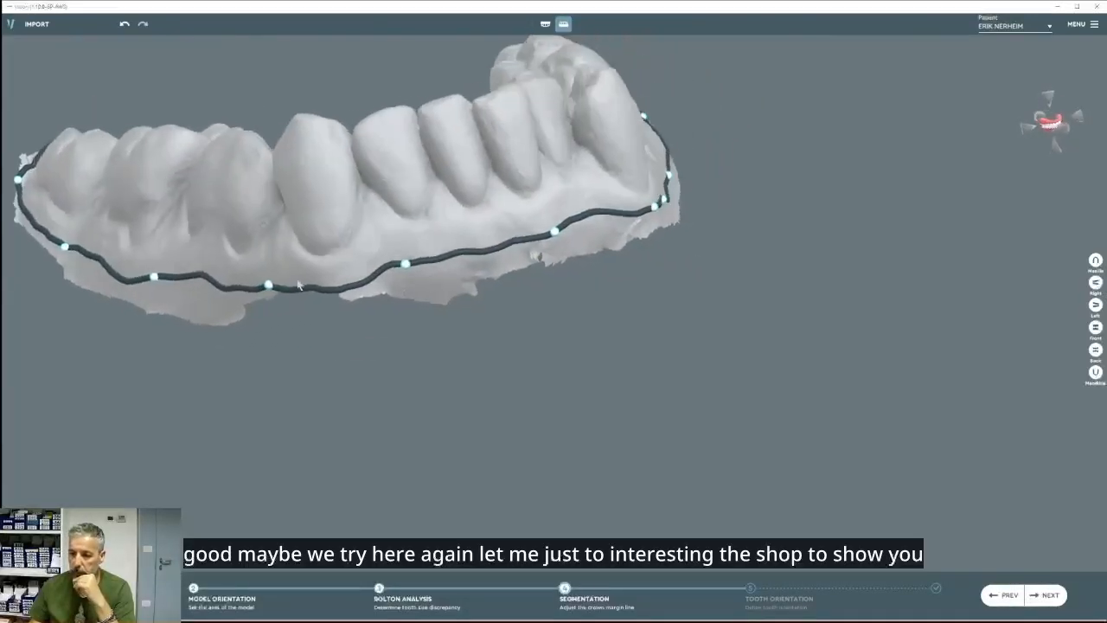
drag(269, 287, 288, 272)
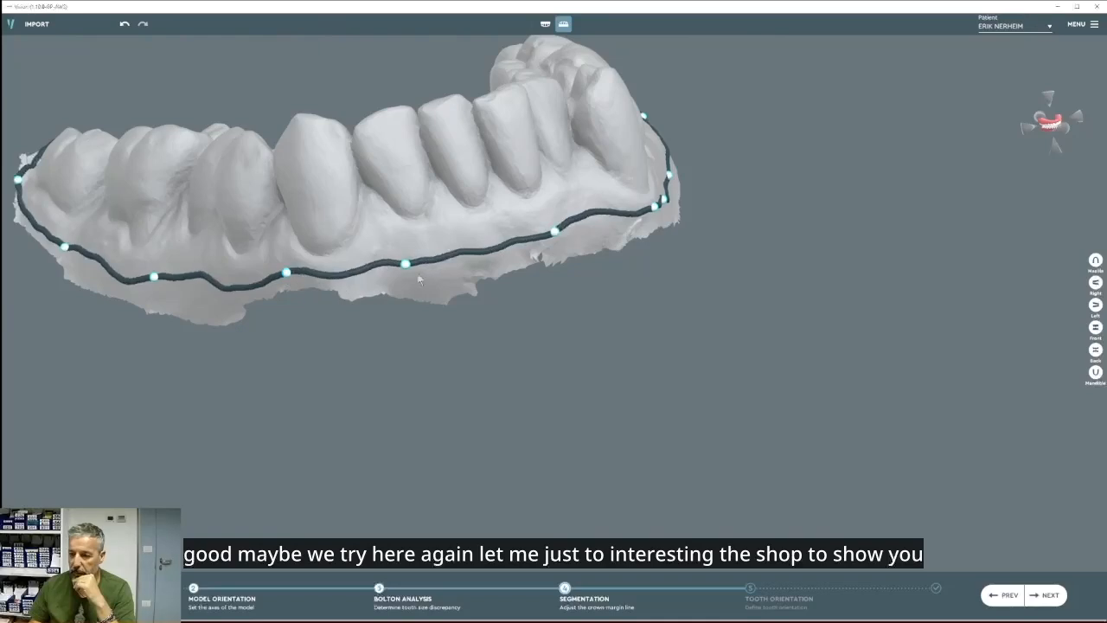
Move the lower trim line's point behind the last left molar slightly closer to the tooth.
right_drag(468, 290, 451, 291)
right_drag(285, 251, 447, 383)
middle_drag(448, 383, 553, 553)
right_drag(554, 553, 723, 149)
drag(650, 101, 647, 111)
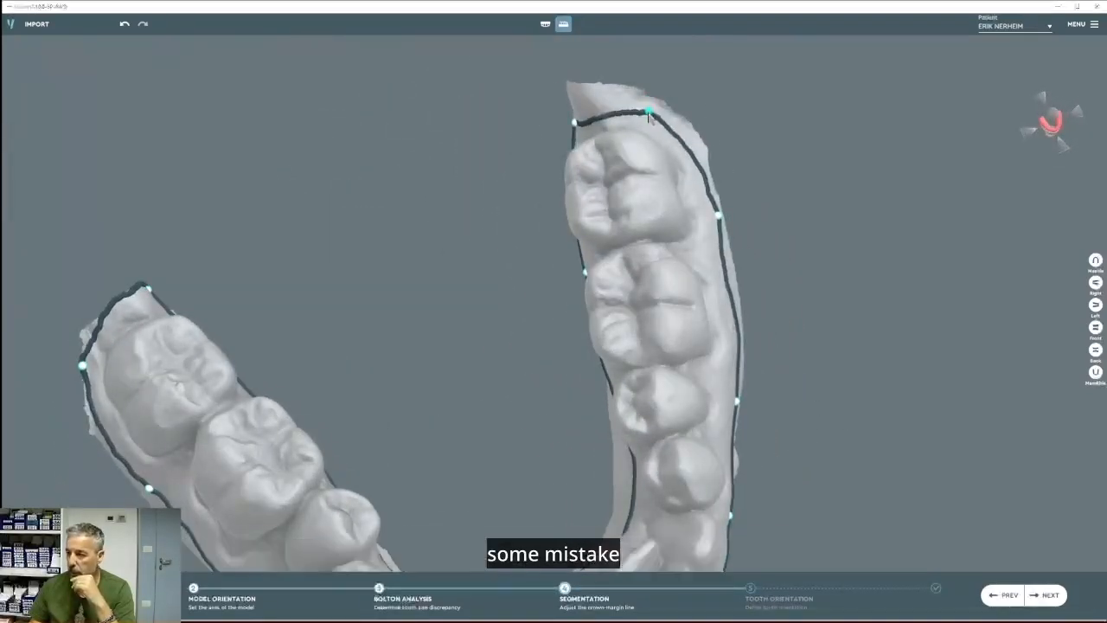
Show both jaws from the front and try again to continue past the base trim lines.
click(1095, 328)
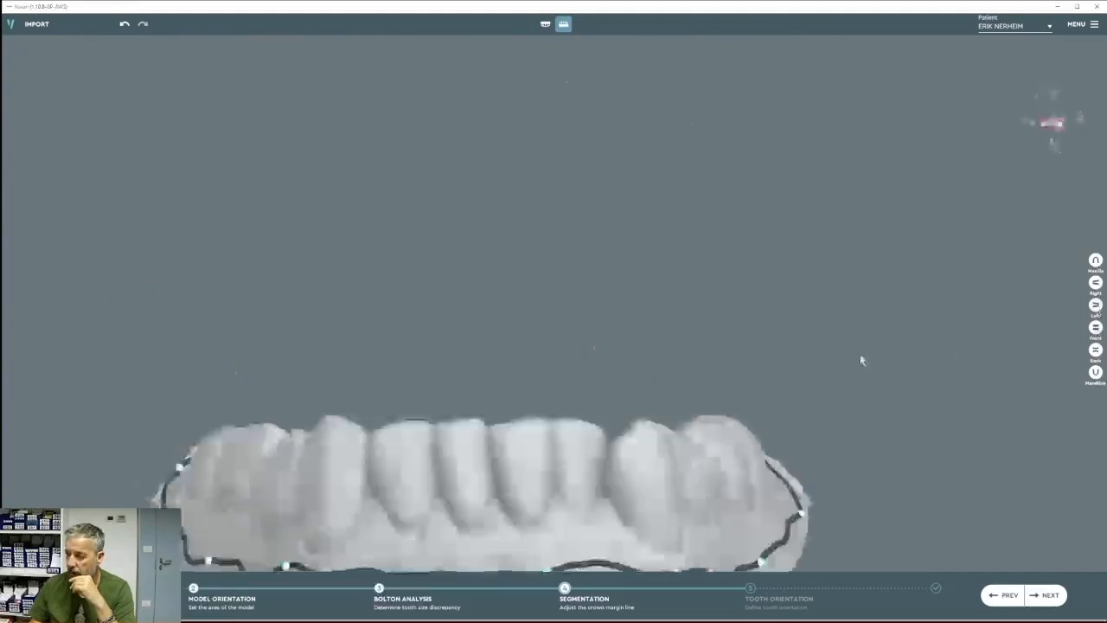
scroll(860, 317, down, 2)
middle_drag(857, 311, 621, 13)
click(545, 24)
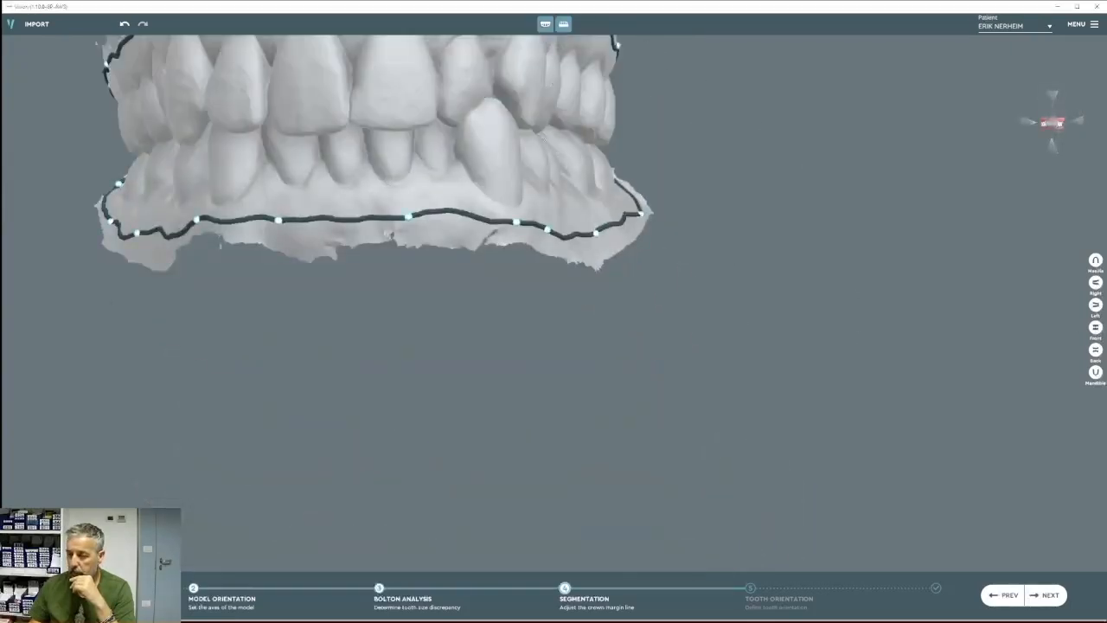
click(1046, 595)
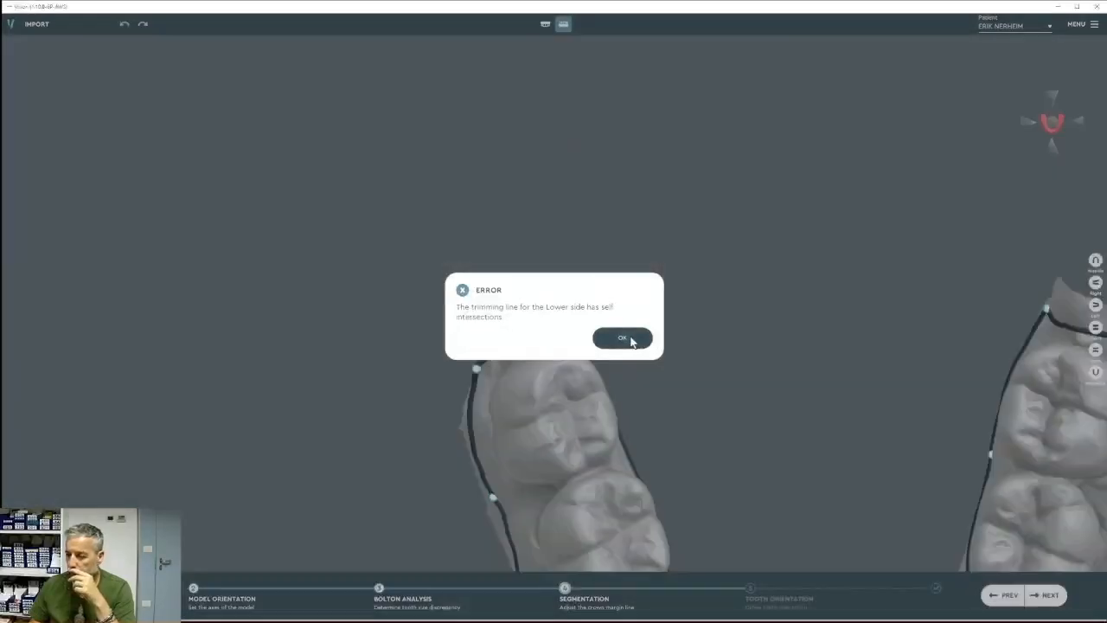
click(624, 337)
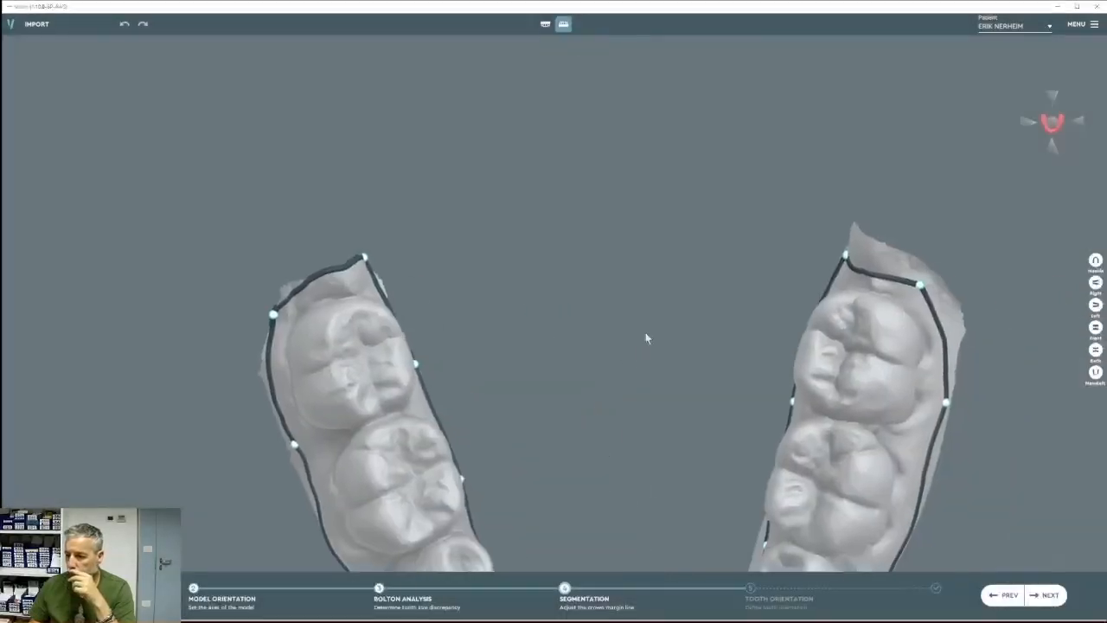
Reshape the lower trim line behind the last right molar by moving its end points inward, closer to the tooth.
drag(440, 224, 440, 249)
right_drag(467, 265, 444, 236)
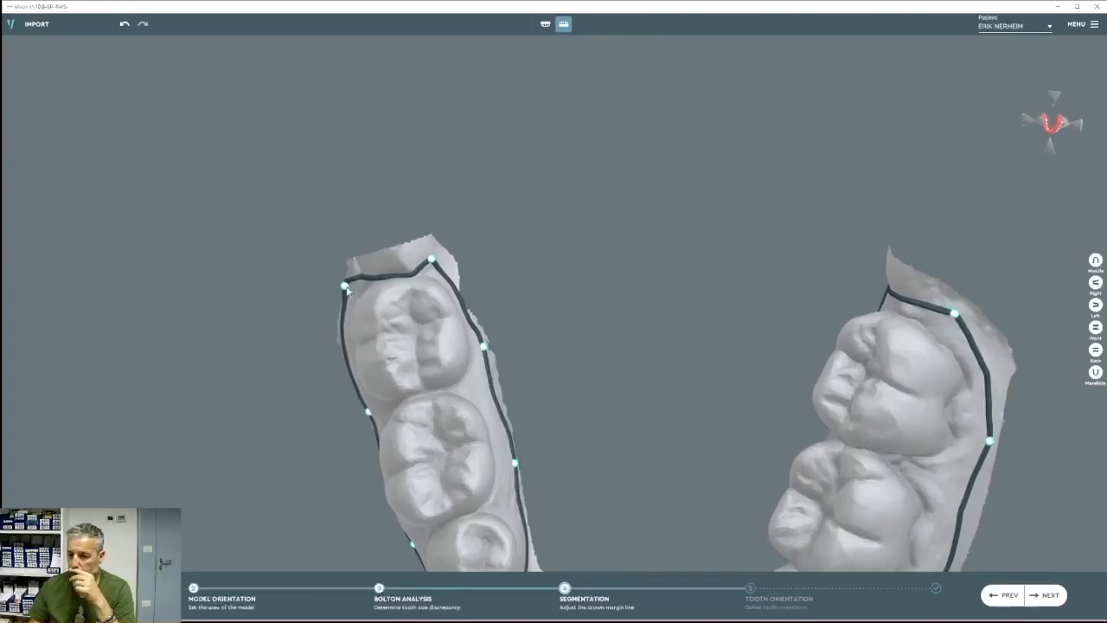
drag(347, 289, 358, 285)
right_drag(364, 286, 411, 287)
drag(438, 261, 423, 259)
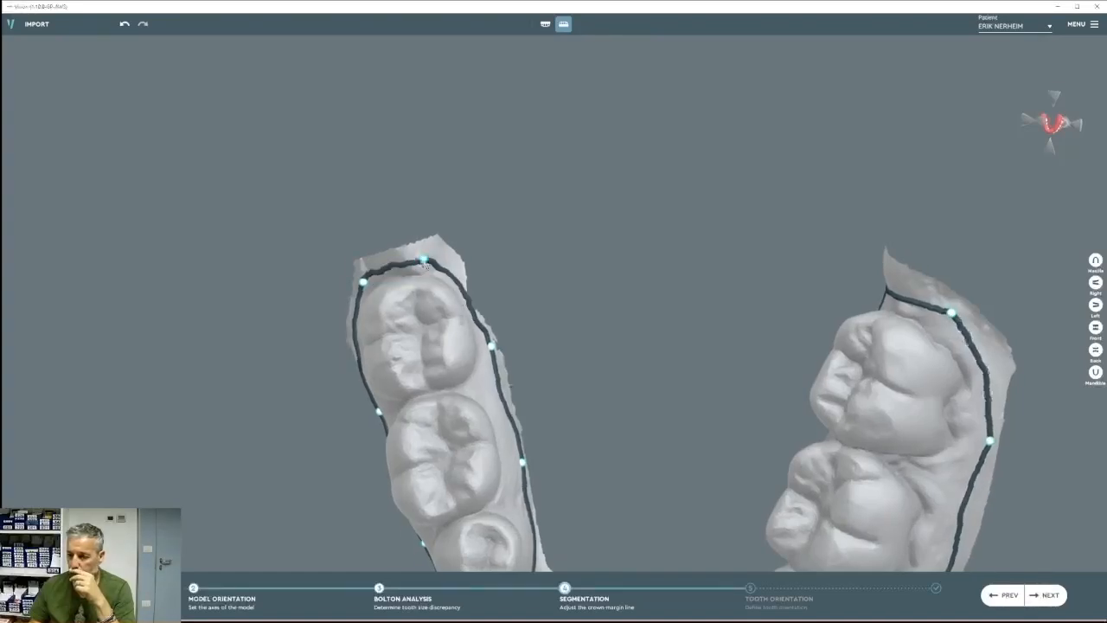
Show both jaws from the front and continue to the base height adjustment.
click(1095, 328)
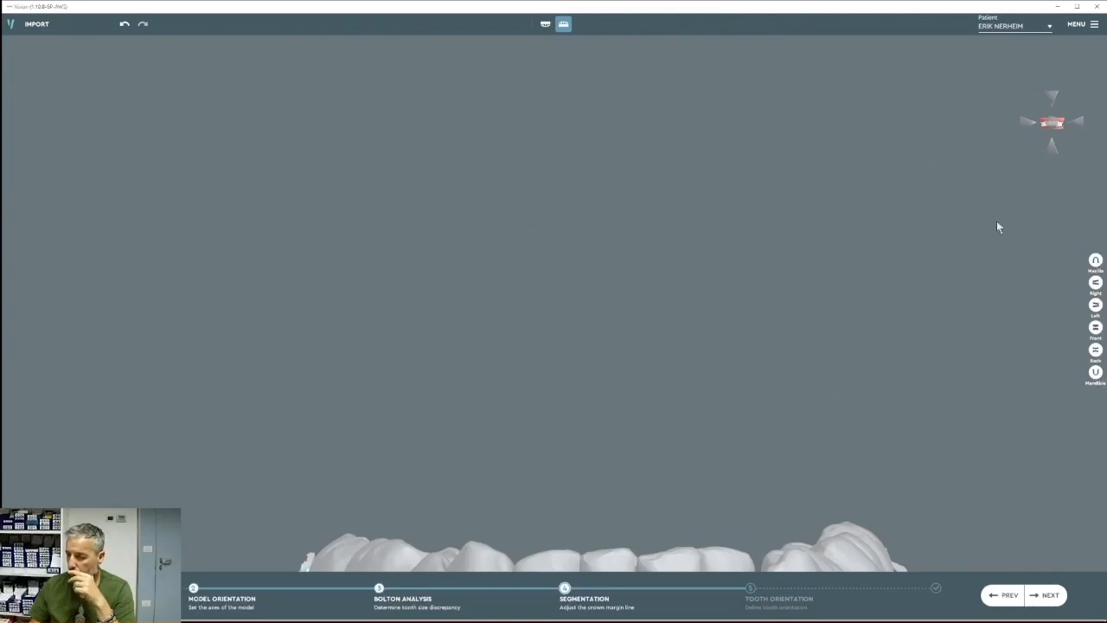
click(544, 23)
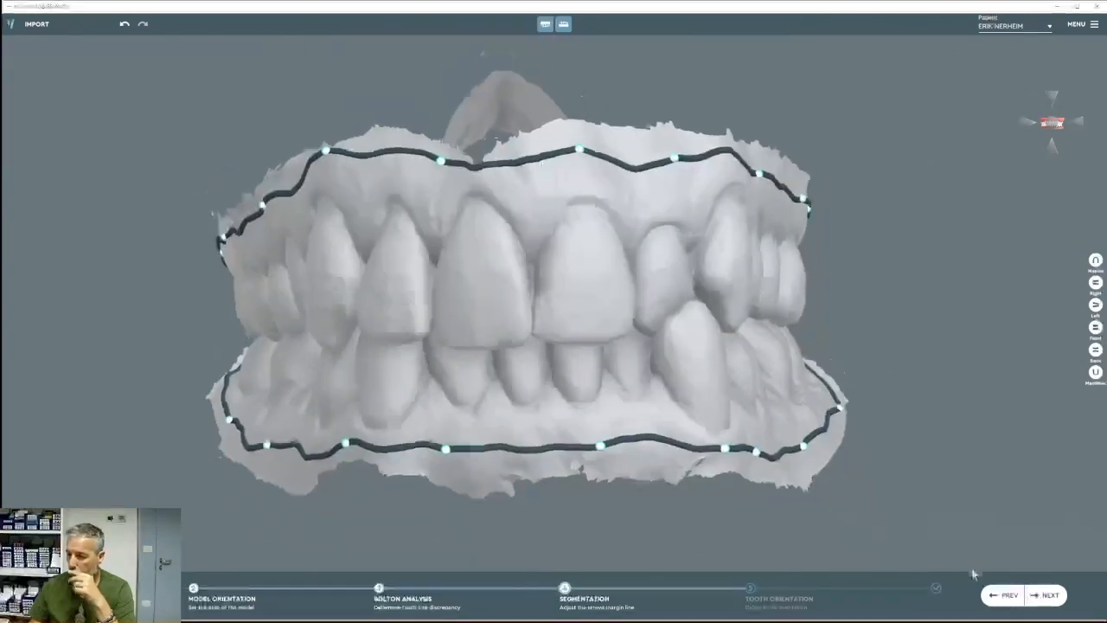
click(1036, 597)
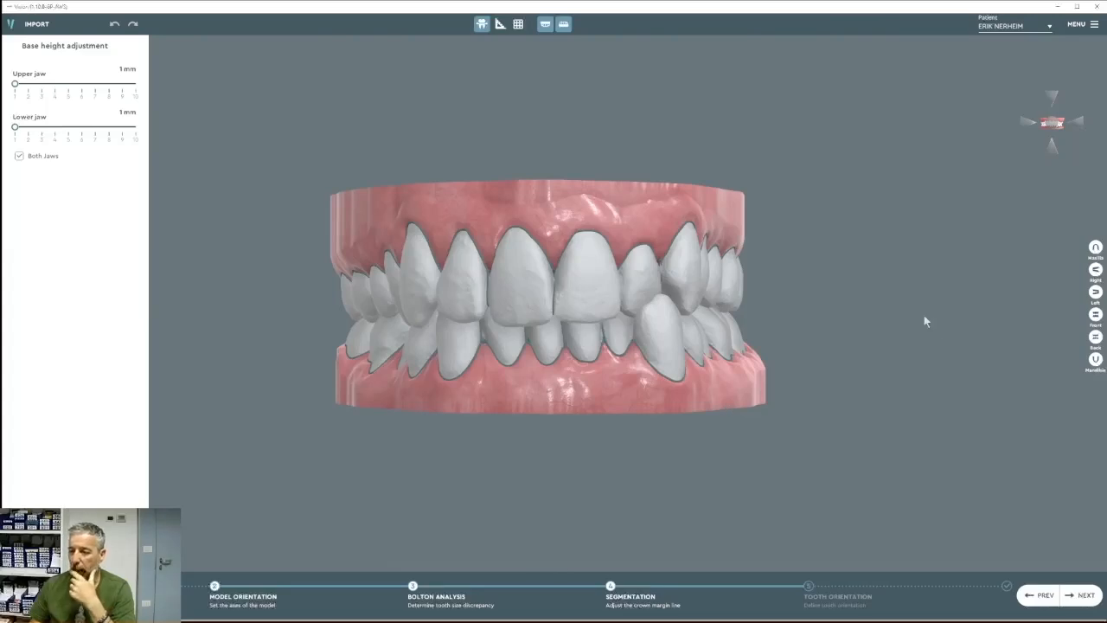
Set the base height to 5 mm for both the upper and lower jaw.
drag(926, 319, 597, 289)
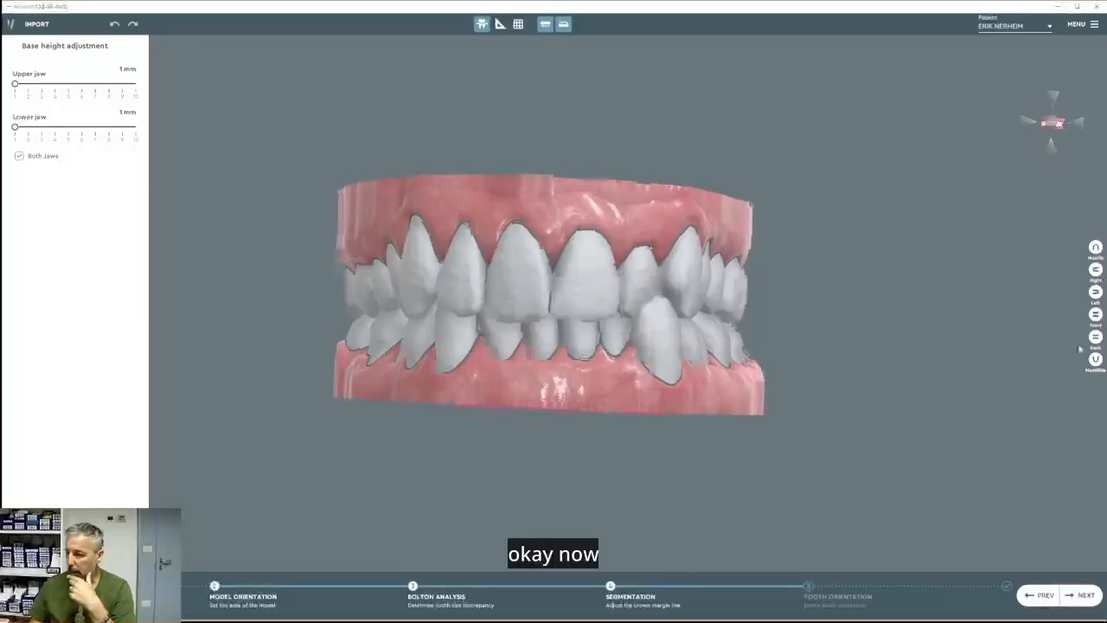
click(1095, 315)
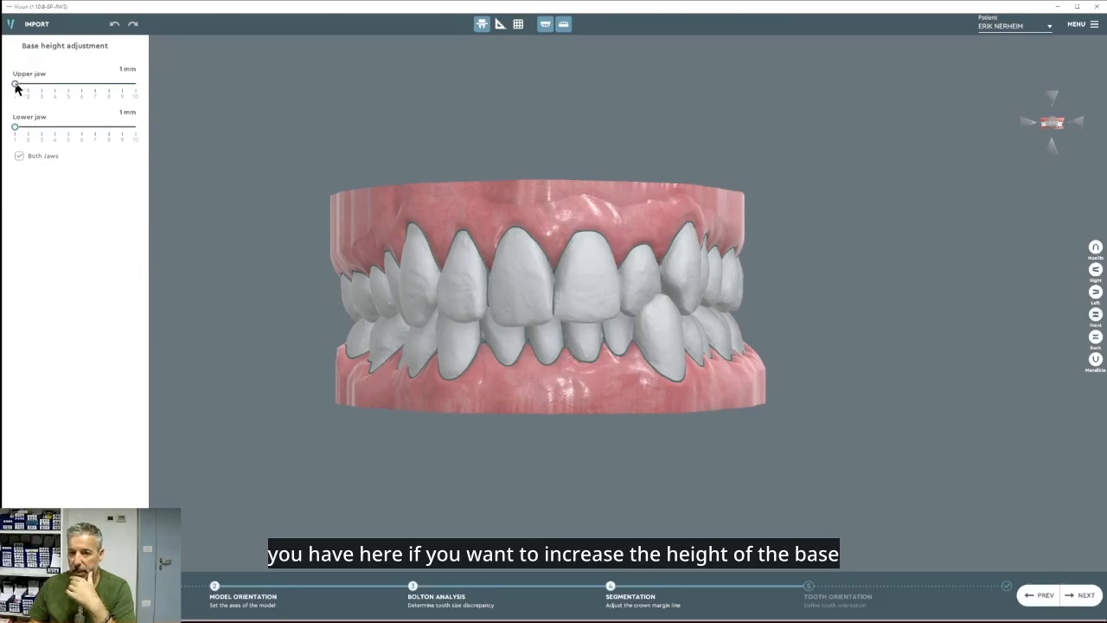
drag(16, 85, 43, 84)
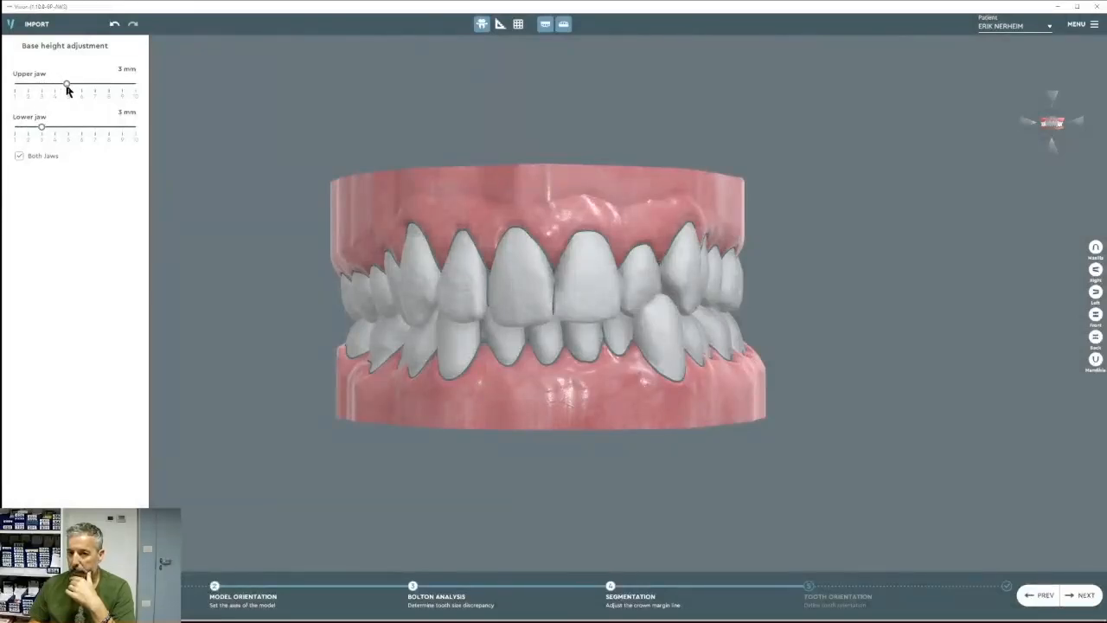
drag(67, 85, 69, 86)
drag(677, 290, 700, 322)
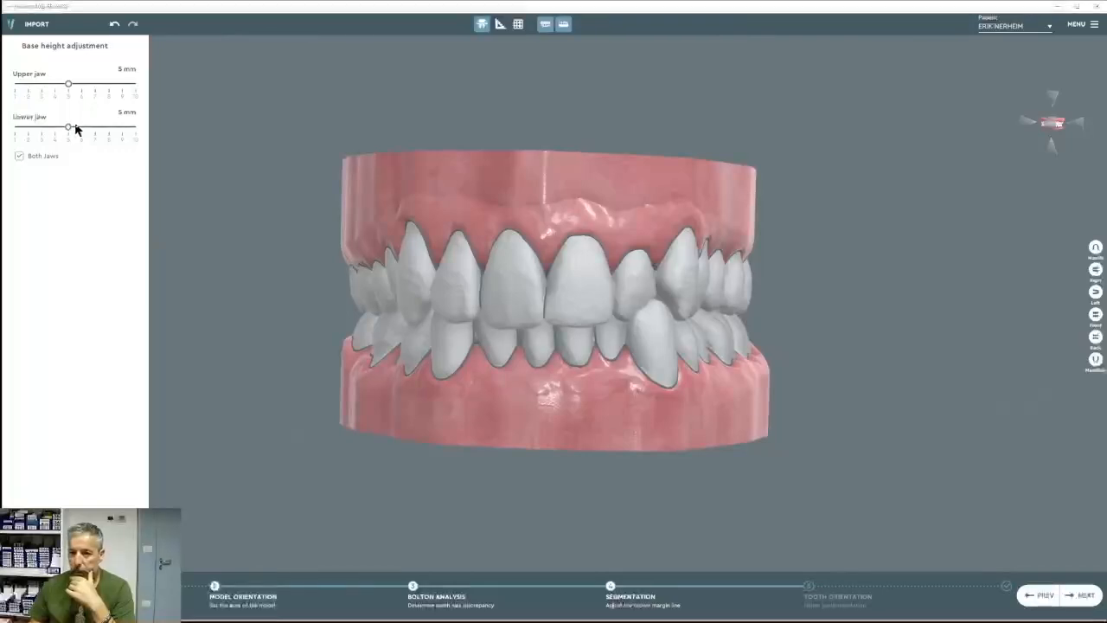
mouse_move(68, 128)
mouse_down()
mouse_move(136, 128)
mouse_move(69, 127)
mouse_up()
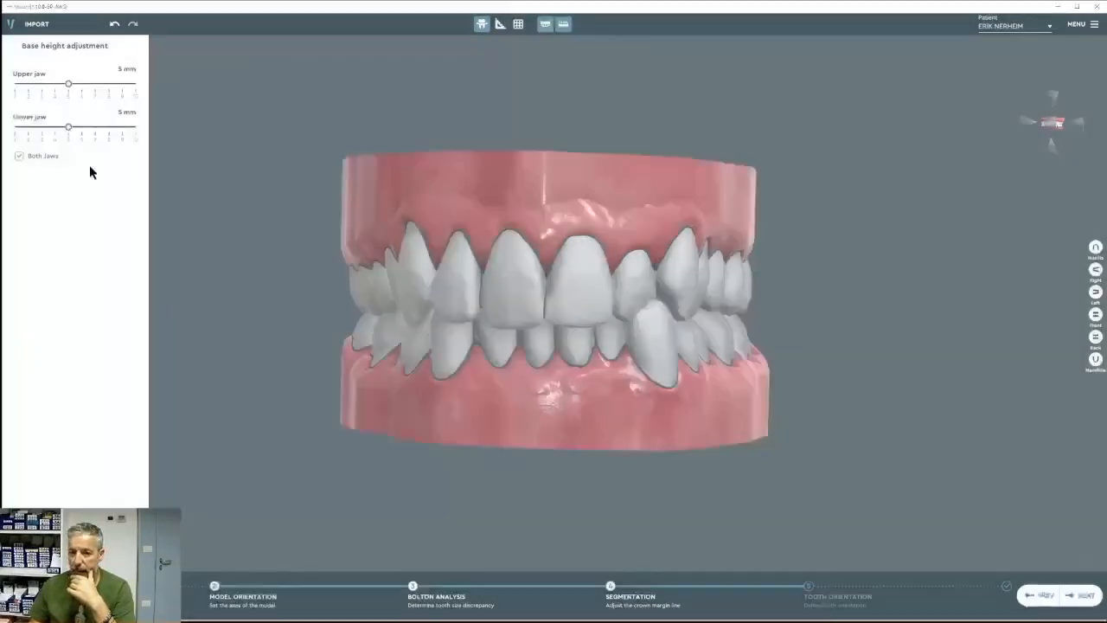
mouse_move(688, 316)
mouse_down()
mouse_move(341, 308)
mouse_move(615, 297)
mouse_move(726, 309)
mouse_move(707, 316)
mouse_up()
Continue to tooth orientation and examine the parametrical roots and tooth axes from the left, right and front.
click(1080, 595)
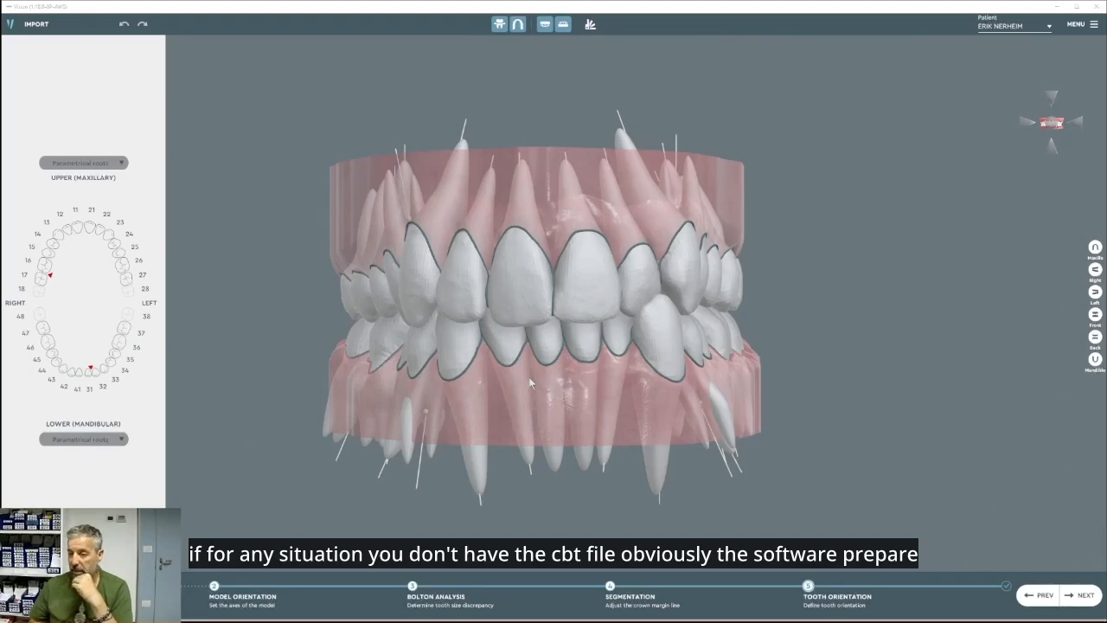
middle_drag(697, 317, 571, 317)
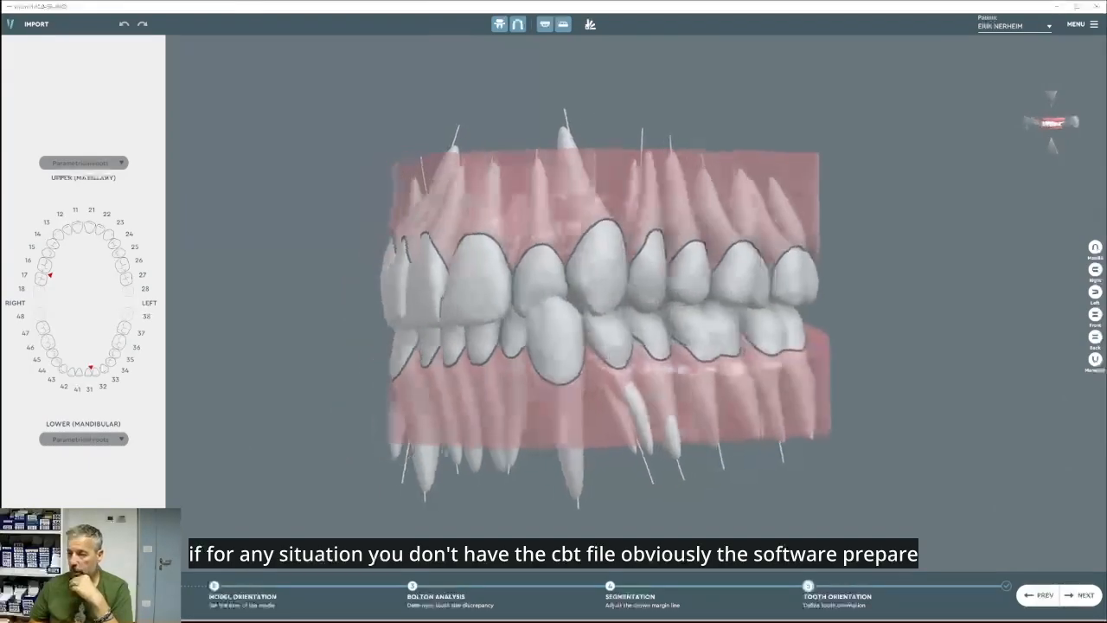
middle_drag(666, 303, 613, 293)
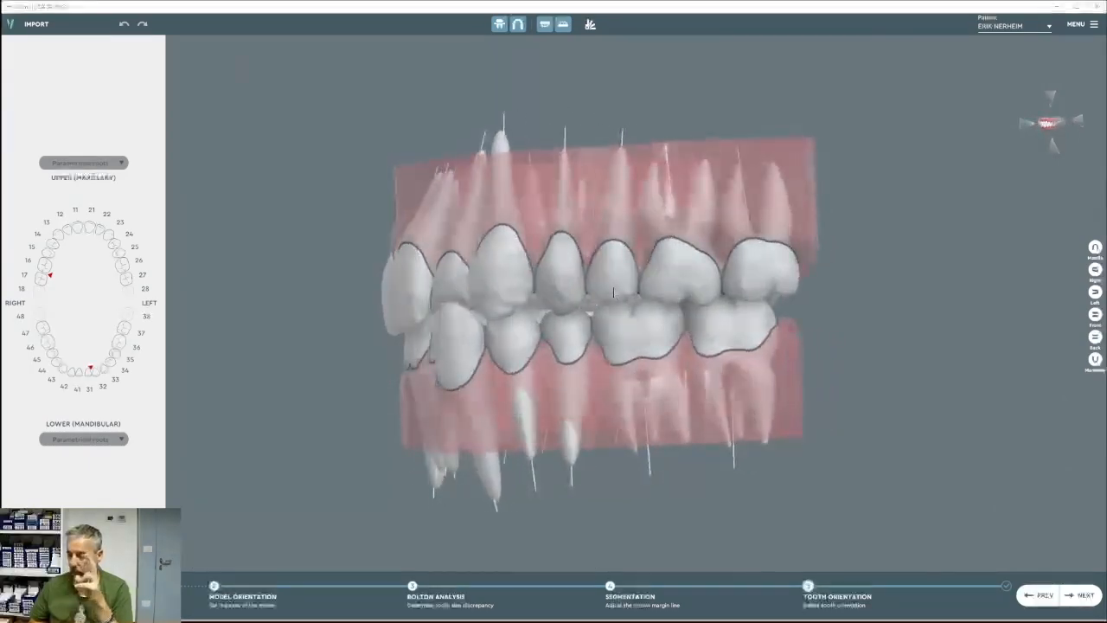
drag(579, 298, 720, 310)
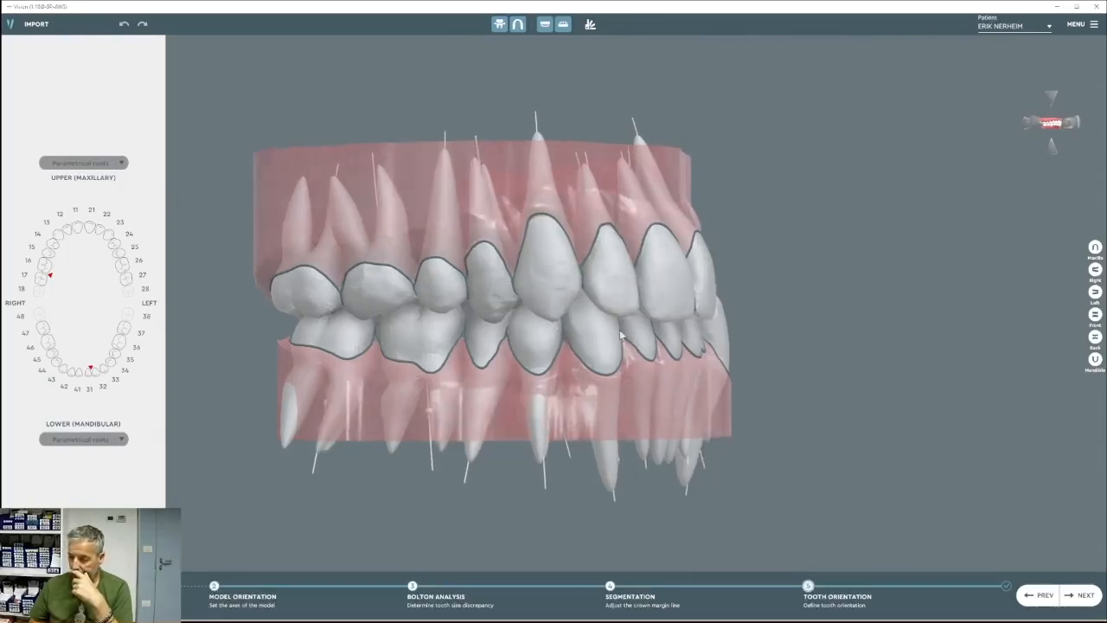
drag(651, 335, 738, 377)
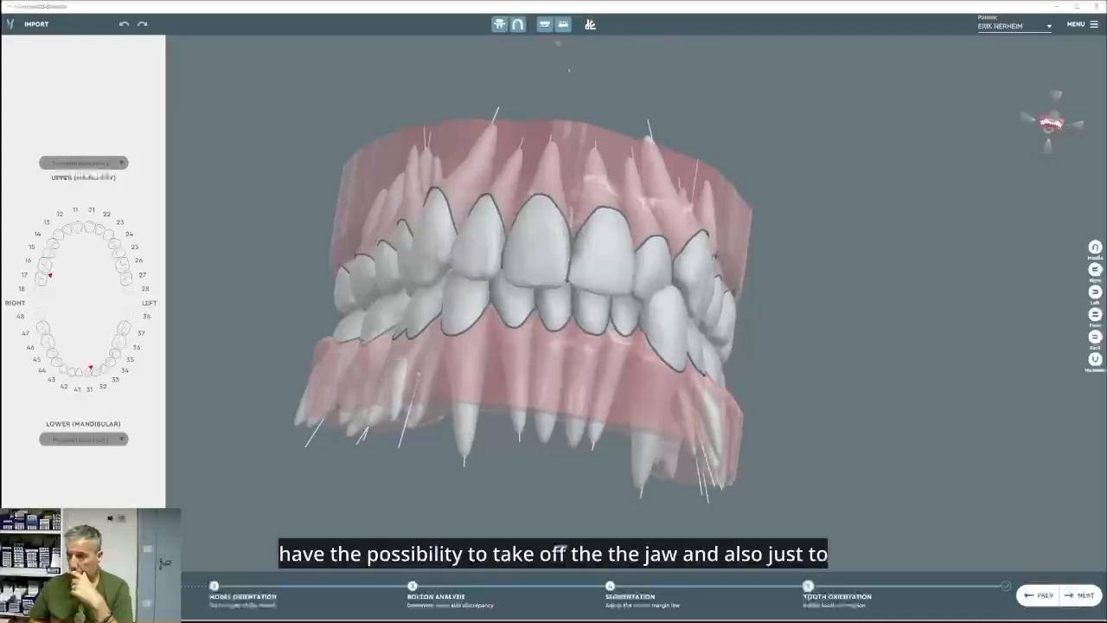
Hide the gums, select tooth 23, tilt its long axis slightly and check the orientation from both sides.
click(517, 25)
drag(640, 319, 578, 322)
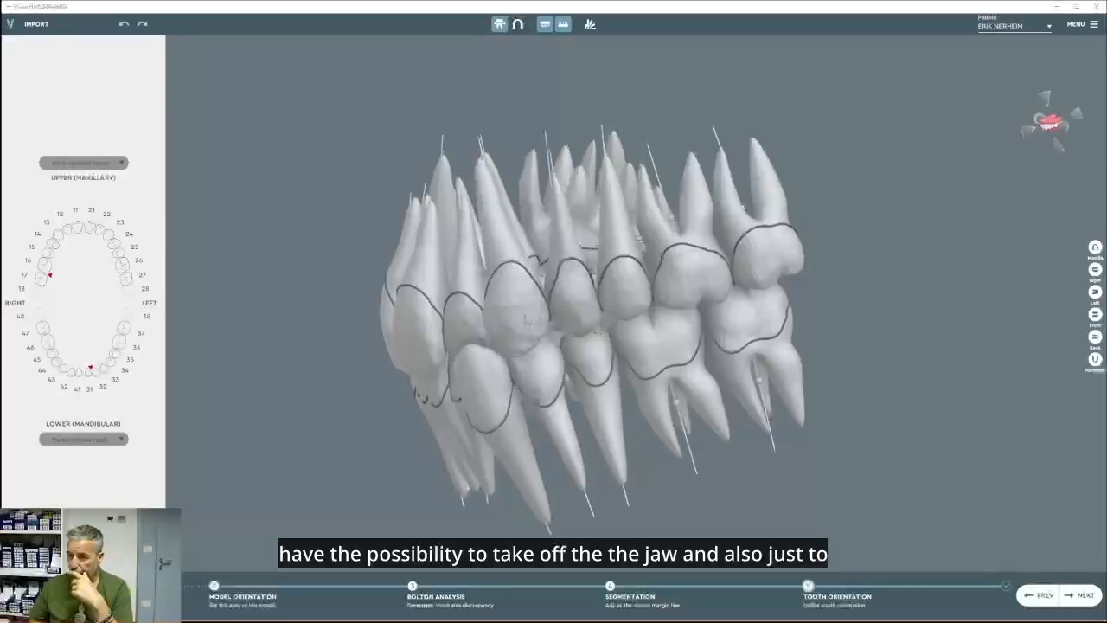
click(524, 321)
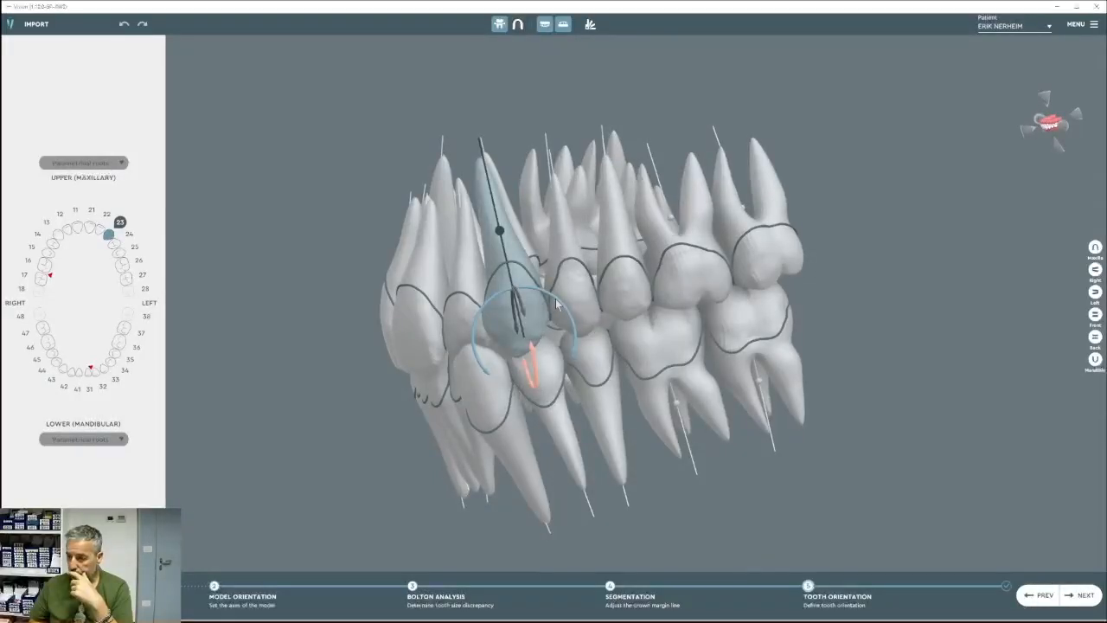
drag(555, 298, 558, 302)
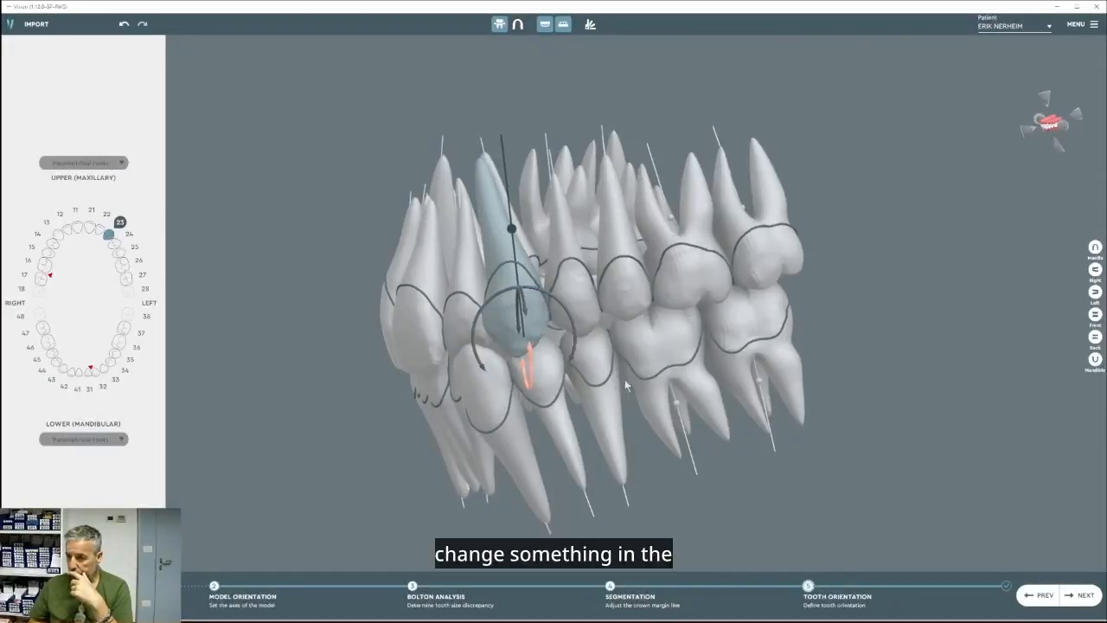
middle_drag(638, 380, 567, 386)
drag(566, 386, 754, 302)
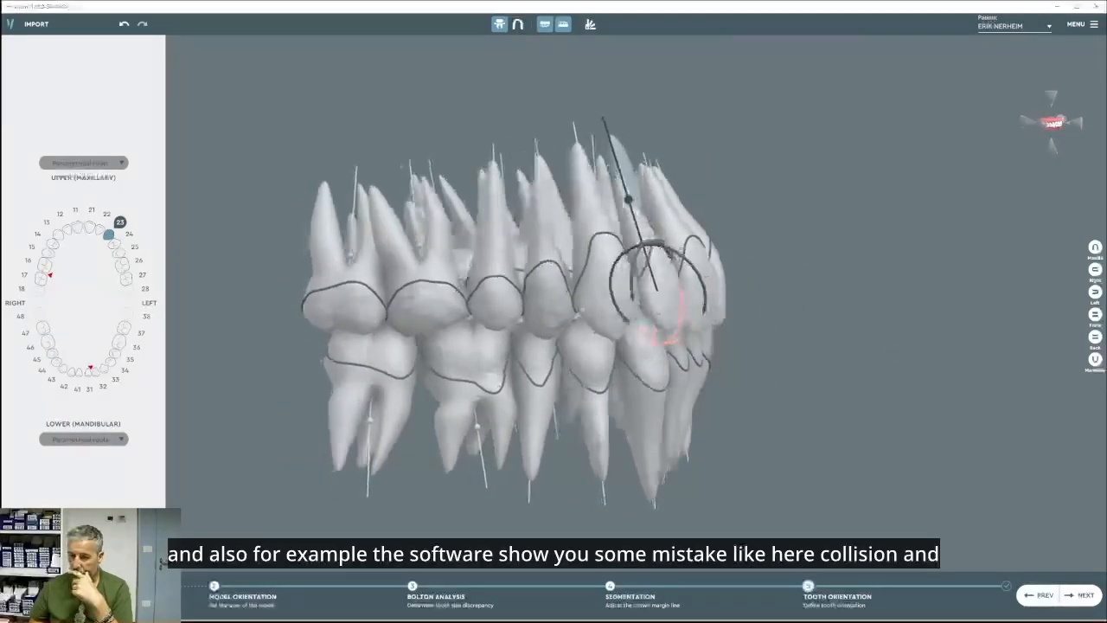
Correct tooth 16's inclination to clear the root collision, and check the long axes of teeth 46 and 45.
click(44, 264)
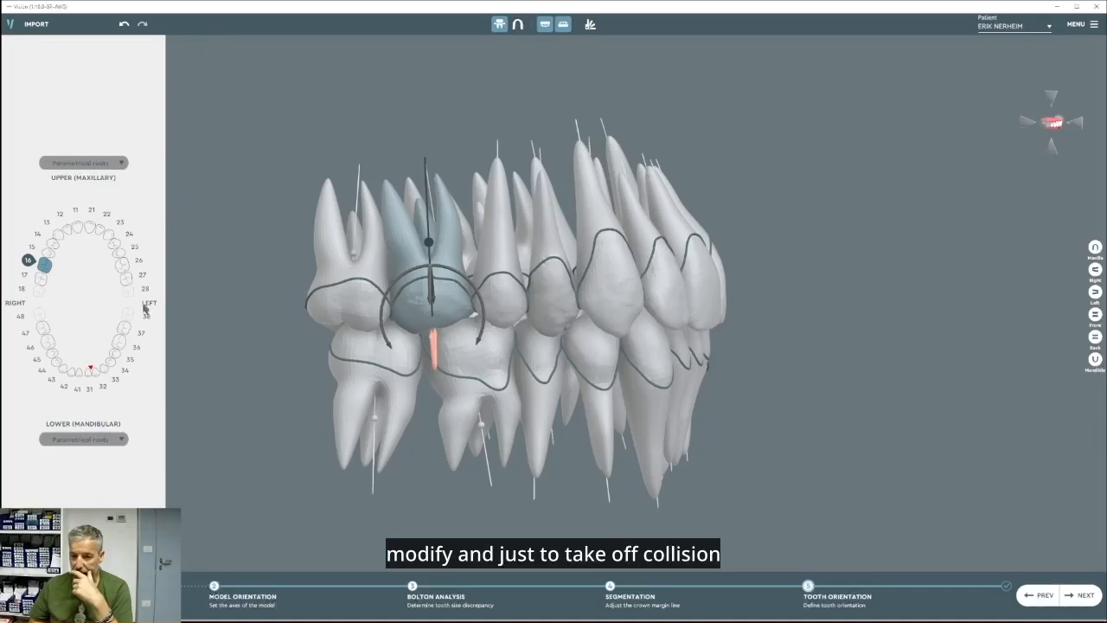
drag(313, 339, 518, 335)
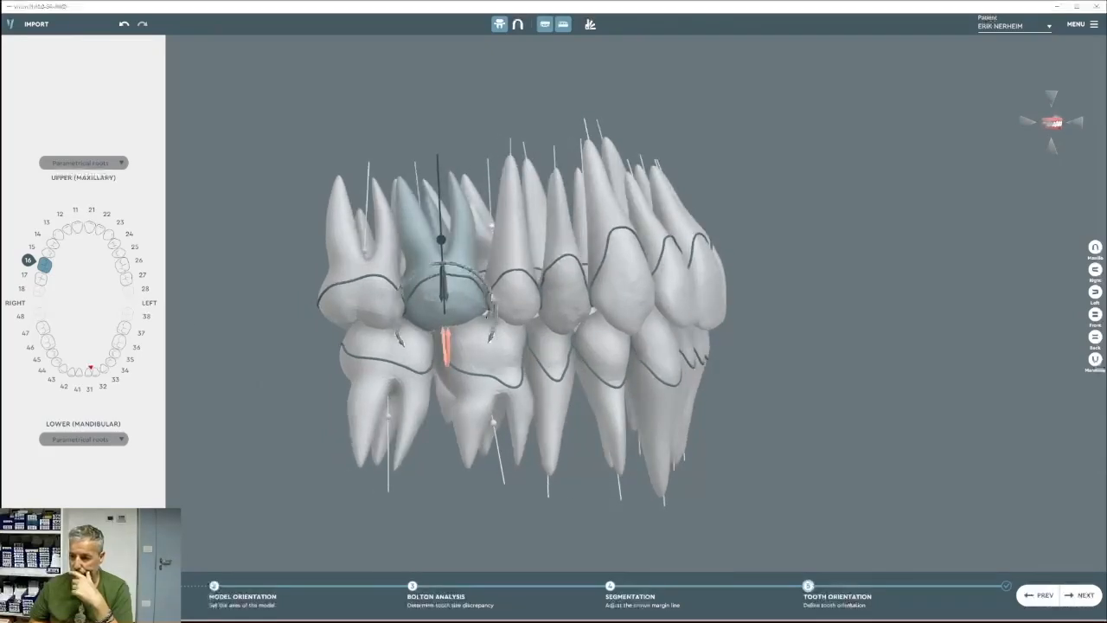
click(504, 347)
right_drag(597, 385, 627, 389)
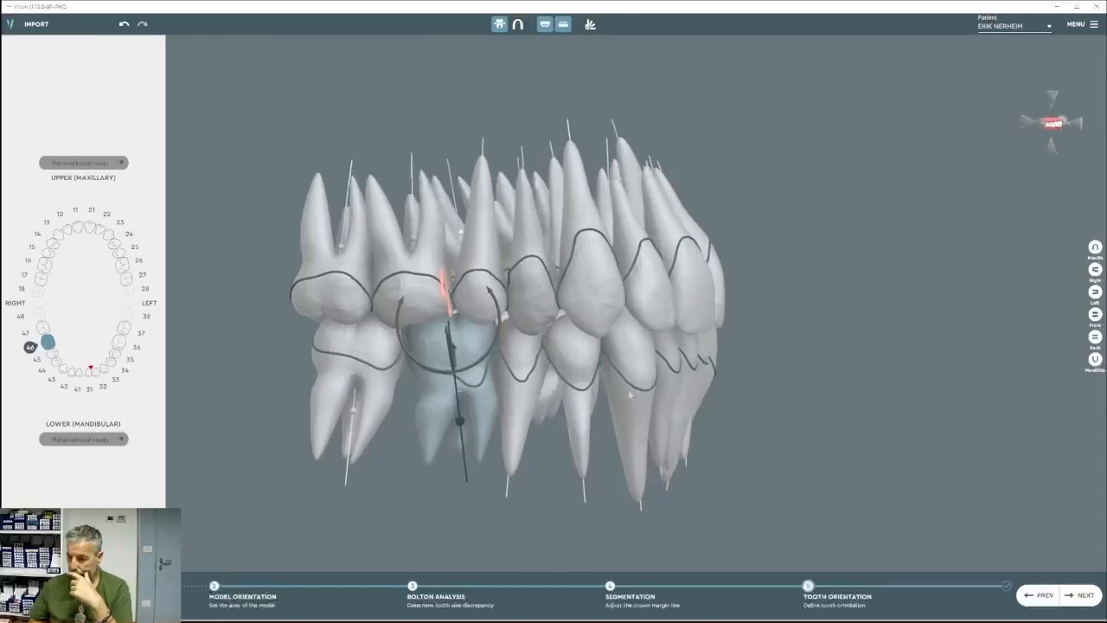
click(526, 374)
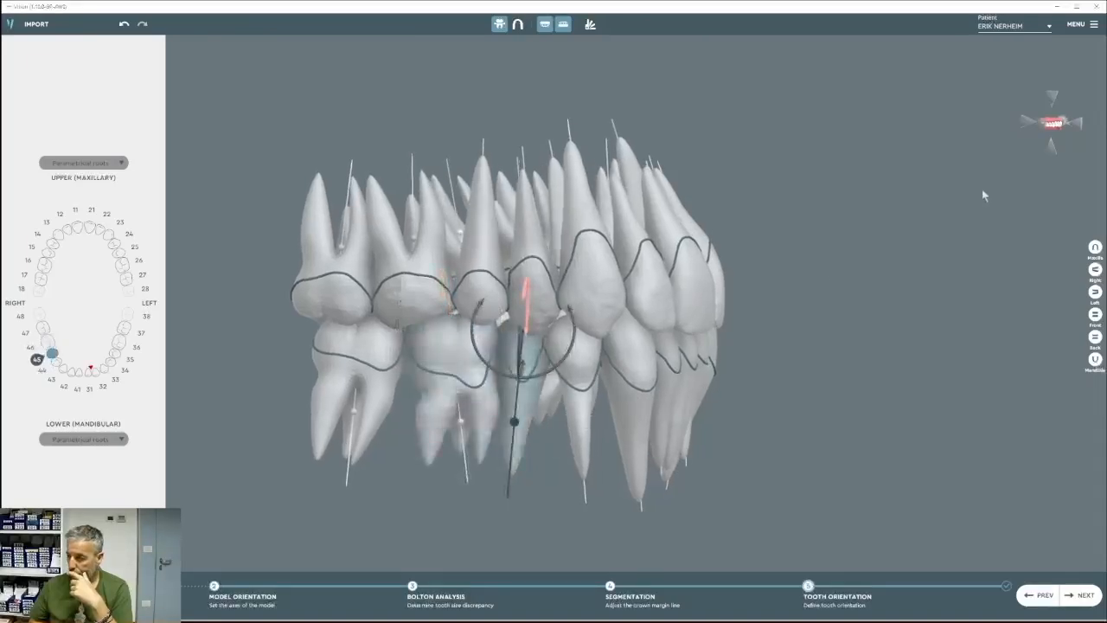
right_drag(852, 327, 588, 400)
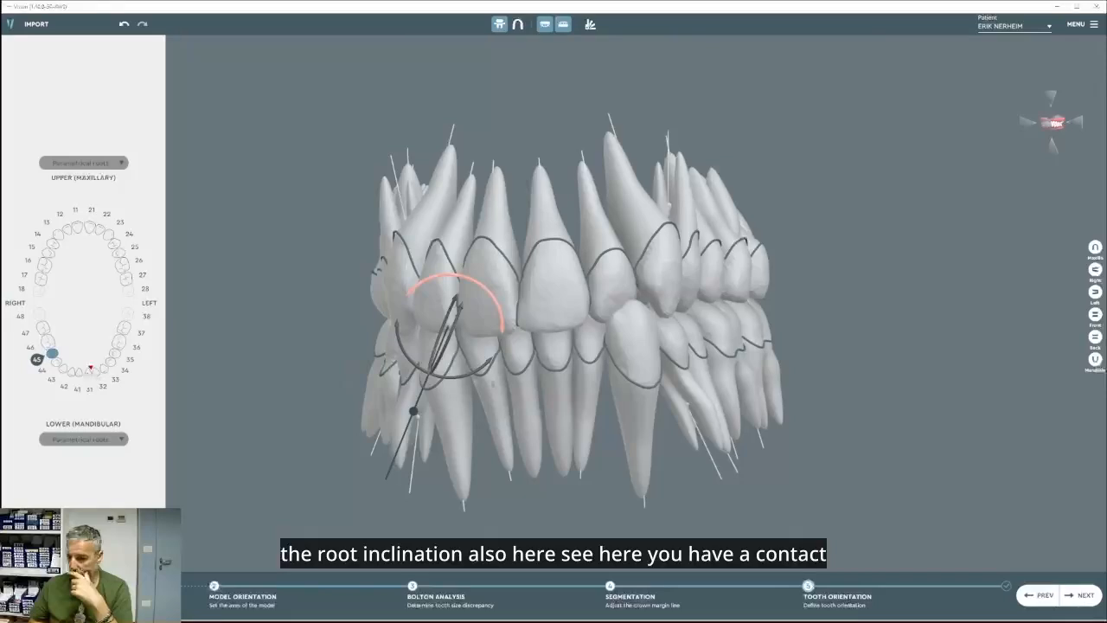
Correct tooth 32's inclination to clear the root collision, and check the long axis of tooth 42.
click(581, 382)
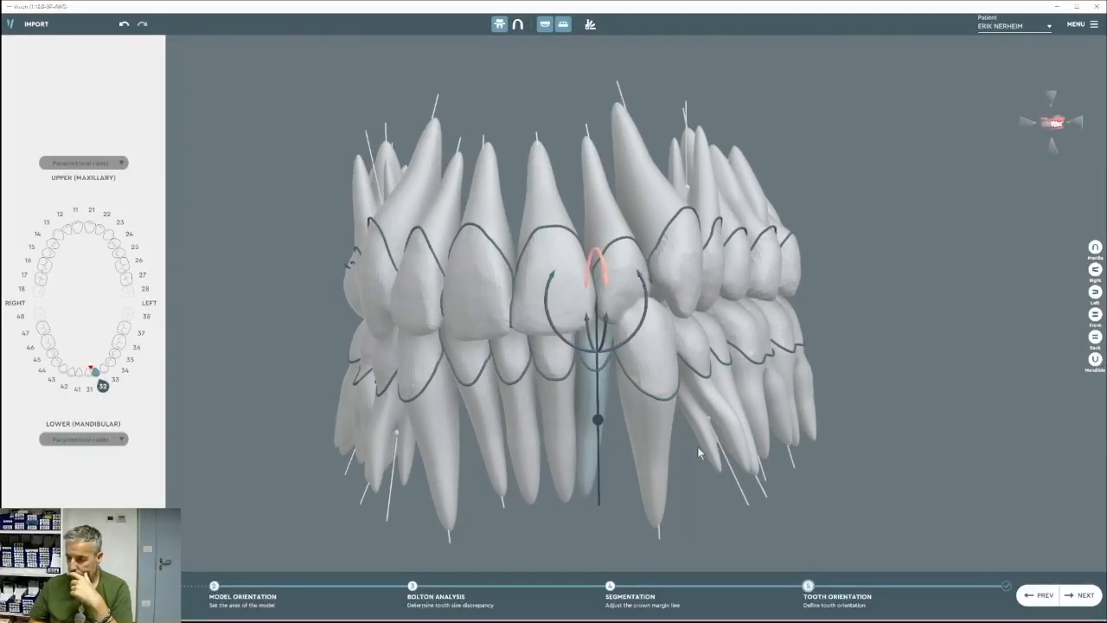
right_drag(699, 452, 765, 449)
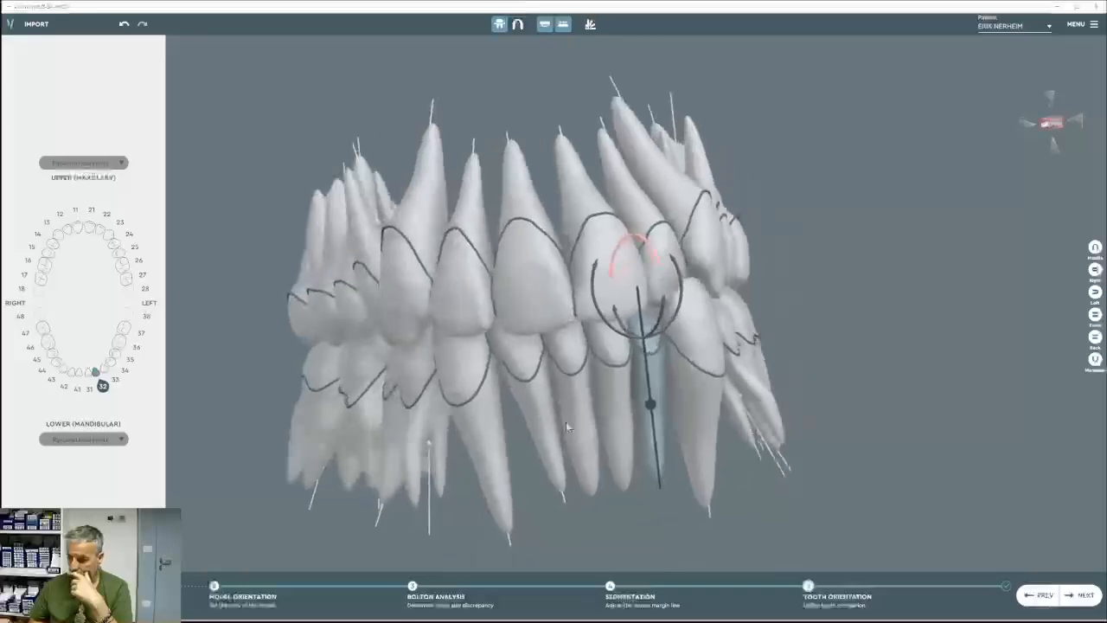
click(544, 418)
right_drag(789, 317, 663, 361)
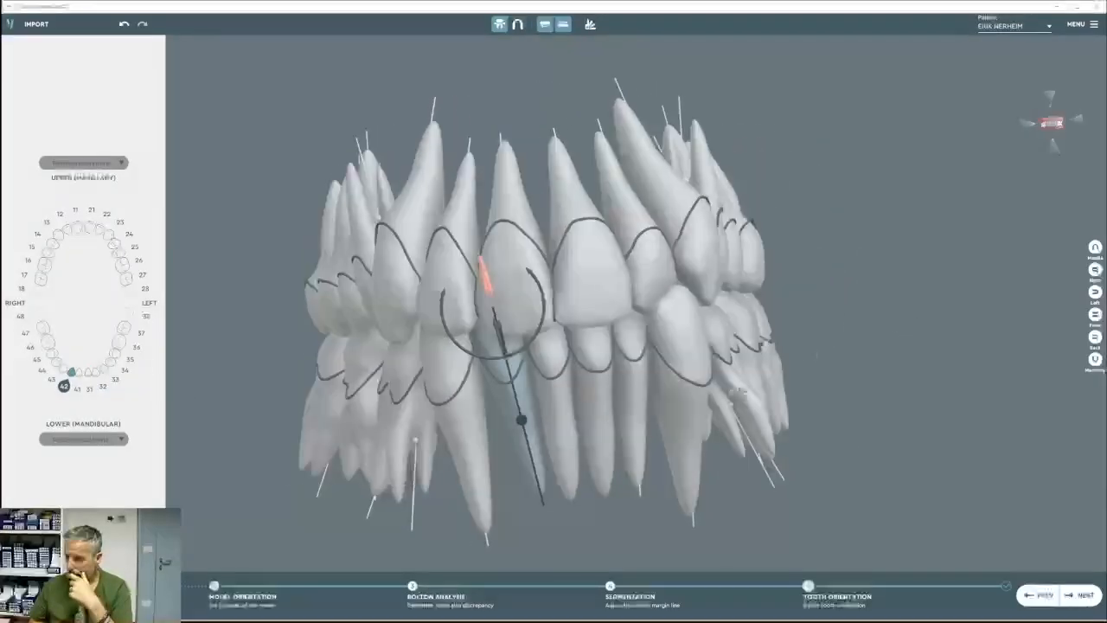
Isolate the lower jaw and tilt tooth 34's long axis slightly, checking its roots against the neighbouring teeth.
click(740, 388)
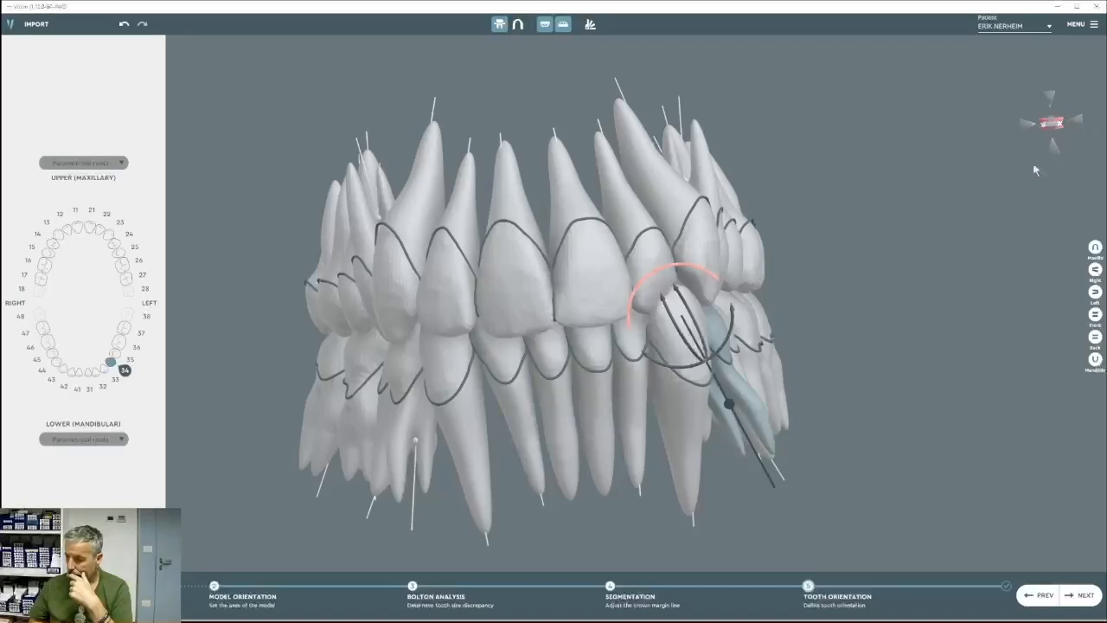
click(1096, 359)
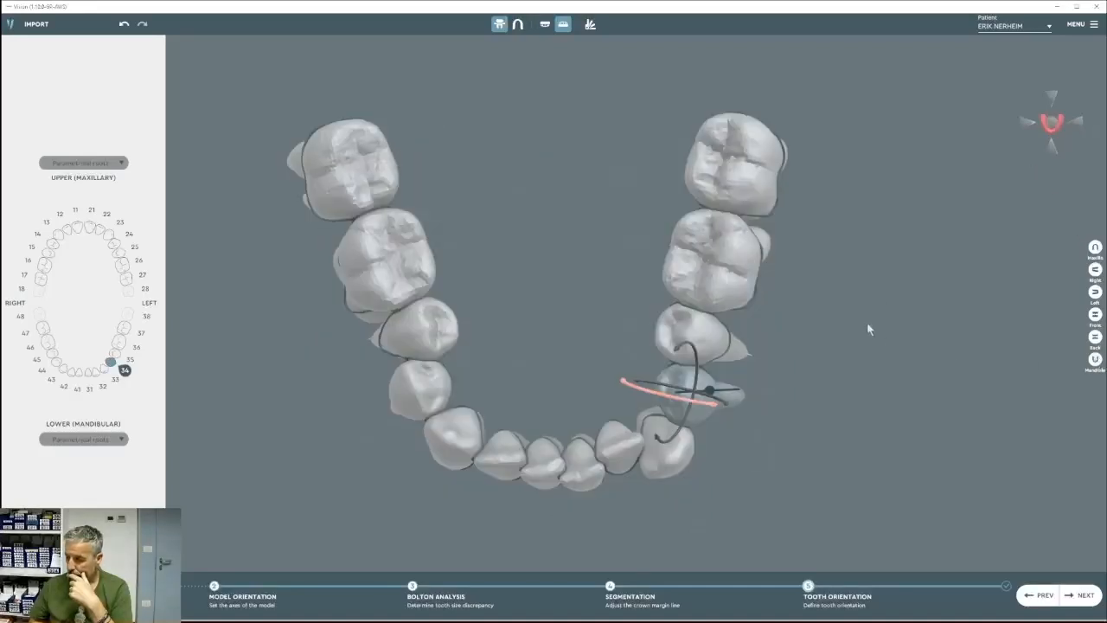
middle_drag(869, 327, 733, 275)
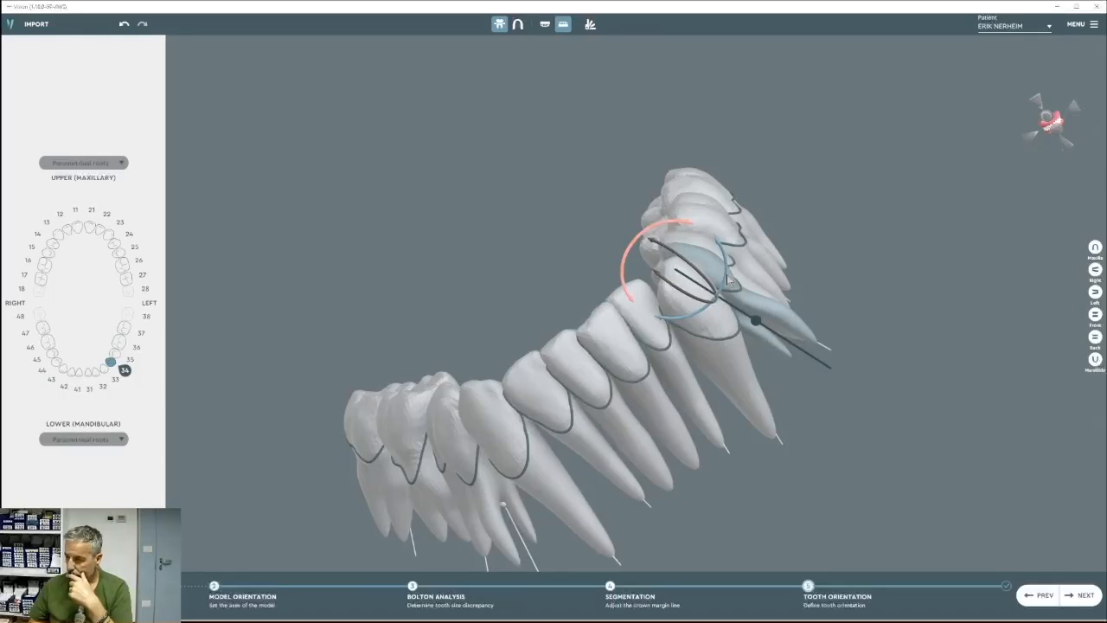
drag(728, 277, 732, 284)
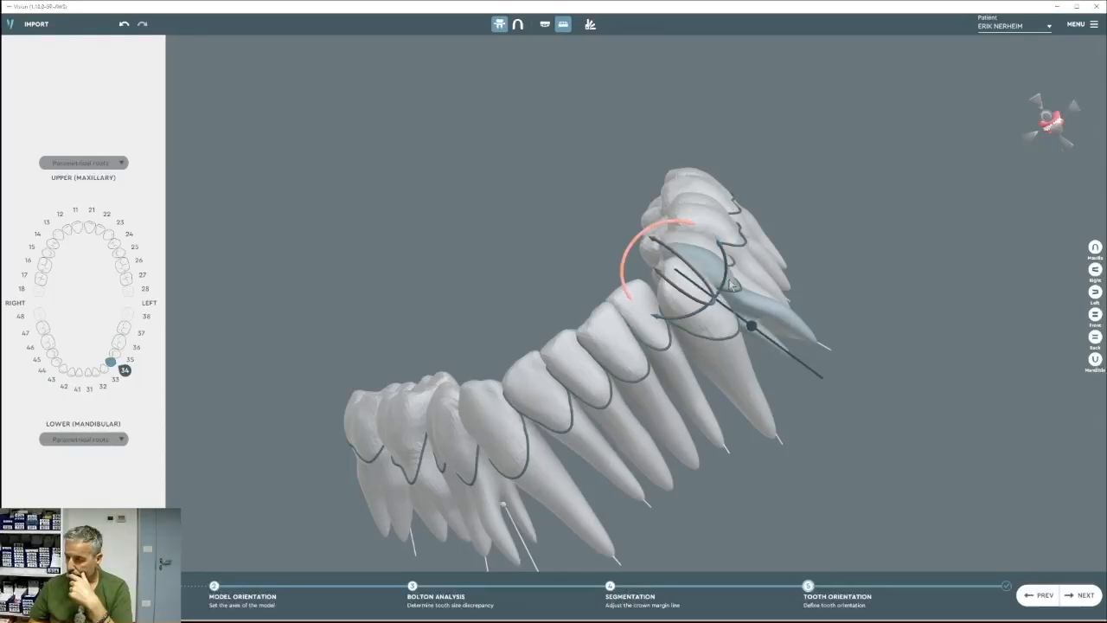
middle_drag(767, 238, 704, 206)
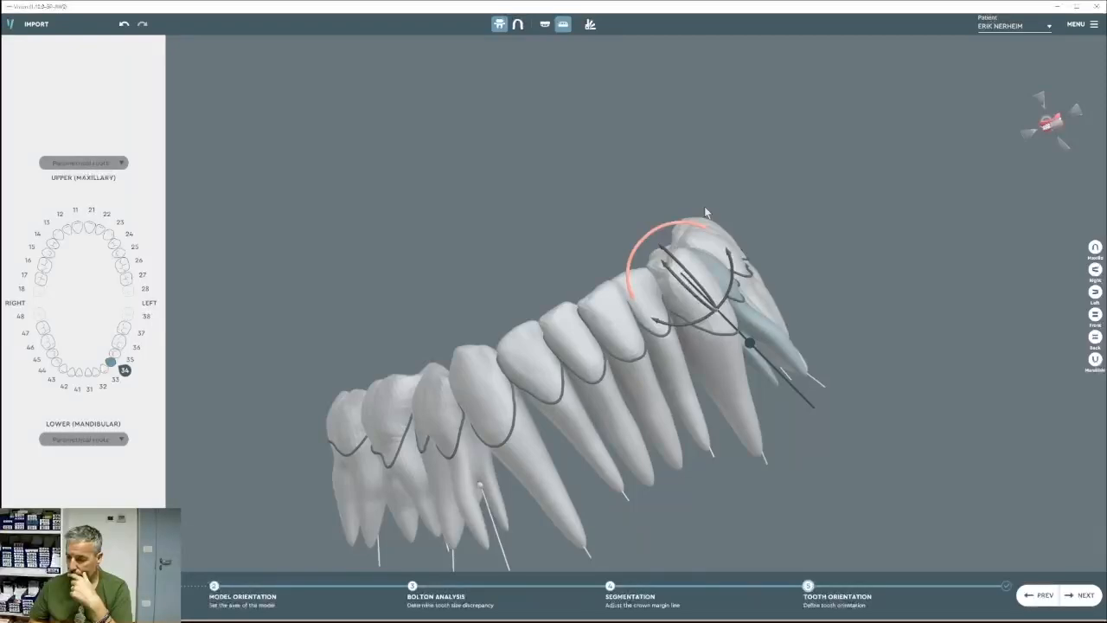
middle_drag(773, 245, 741, 216)
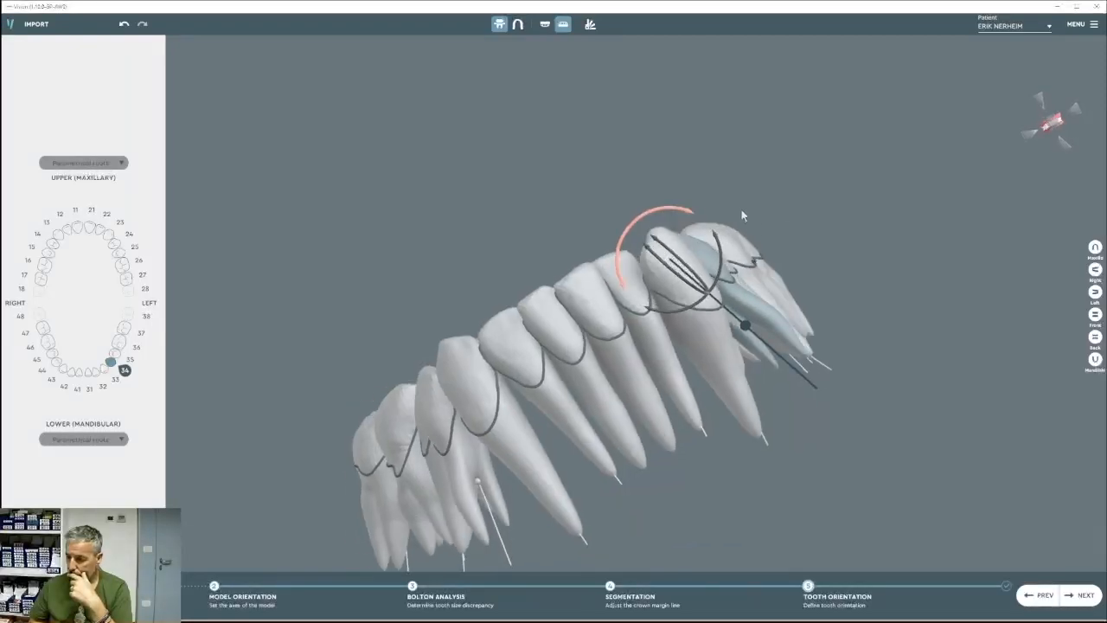
Check tooth 42's axis from the front and tilt the long axis of tooth 43 slightly.
click(1095, 315)
click(513, 400)
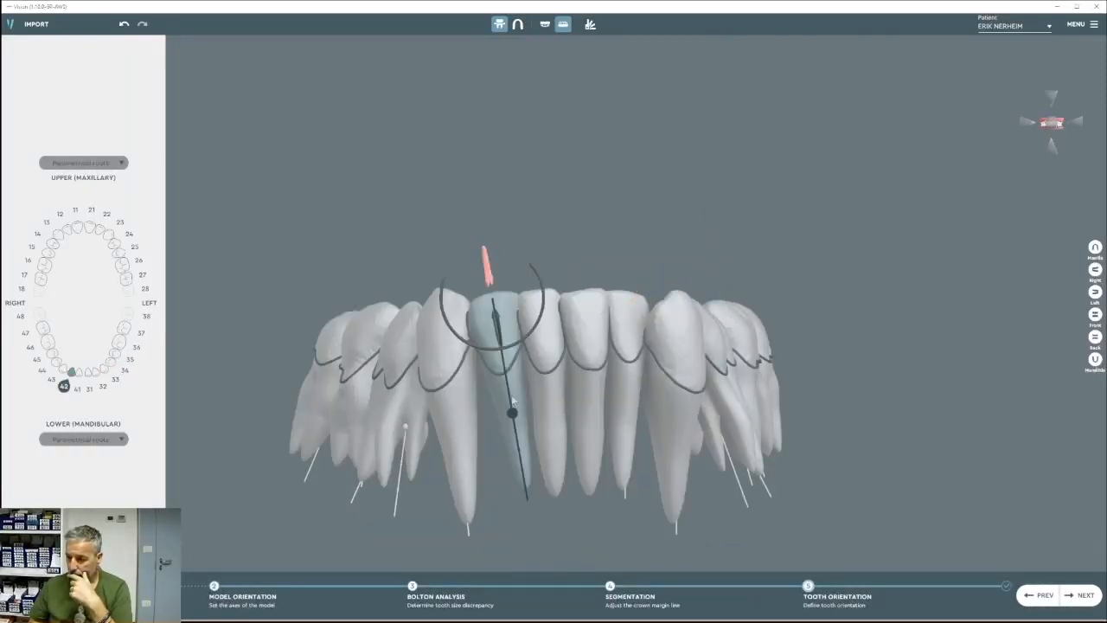
middle_drag(510, 359, 568, 361)
click(568, 367)
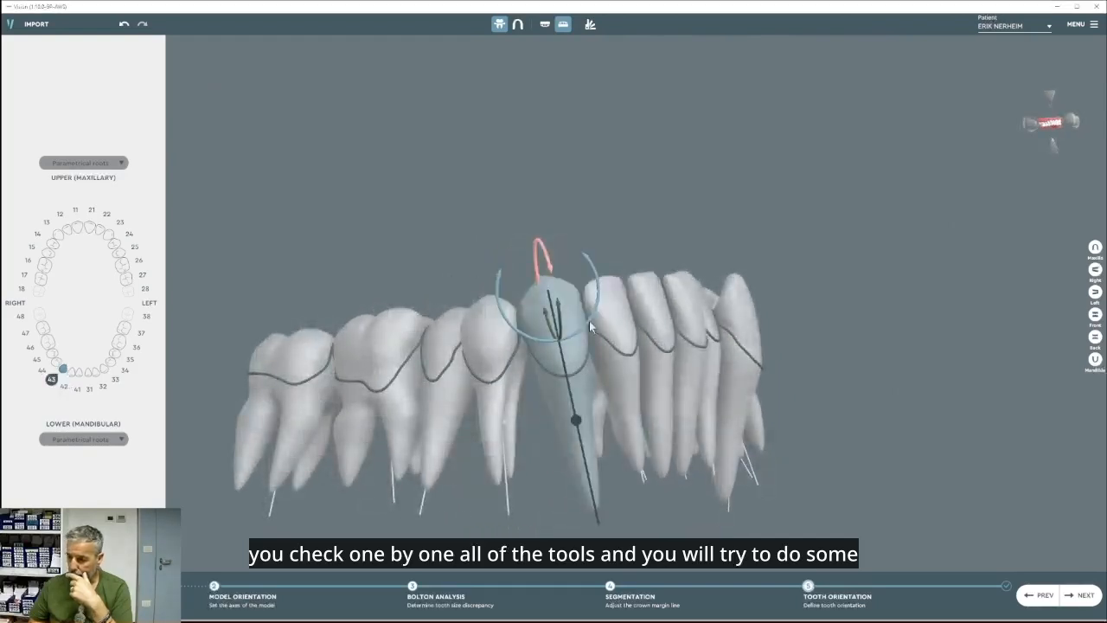
drag(589, 320, 588, 322)
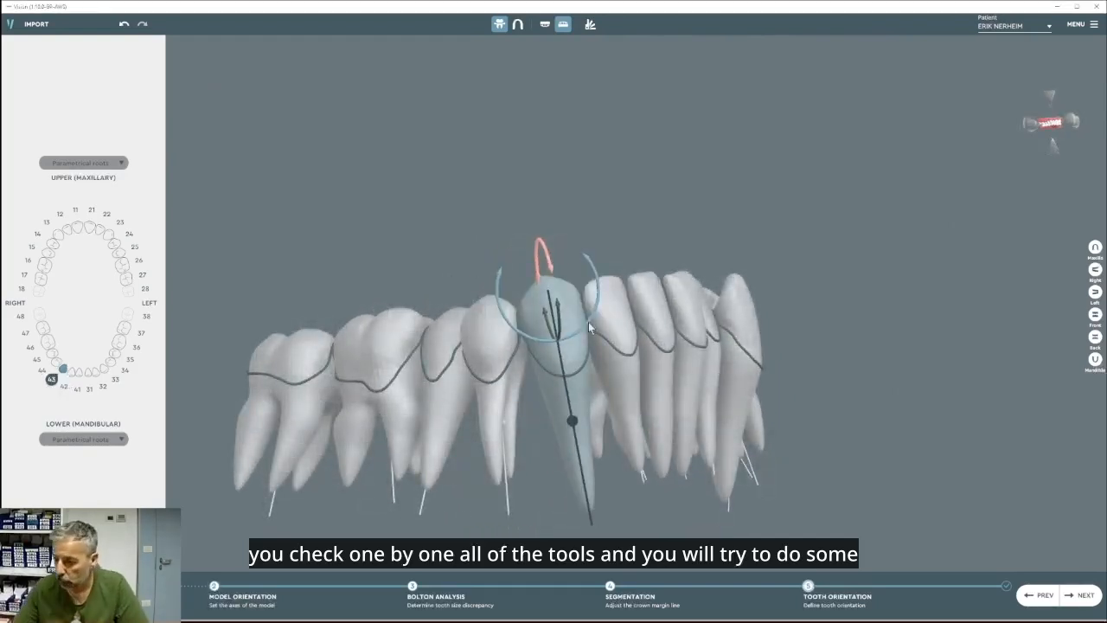
middle_drag(720, 345, 423, 275)
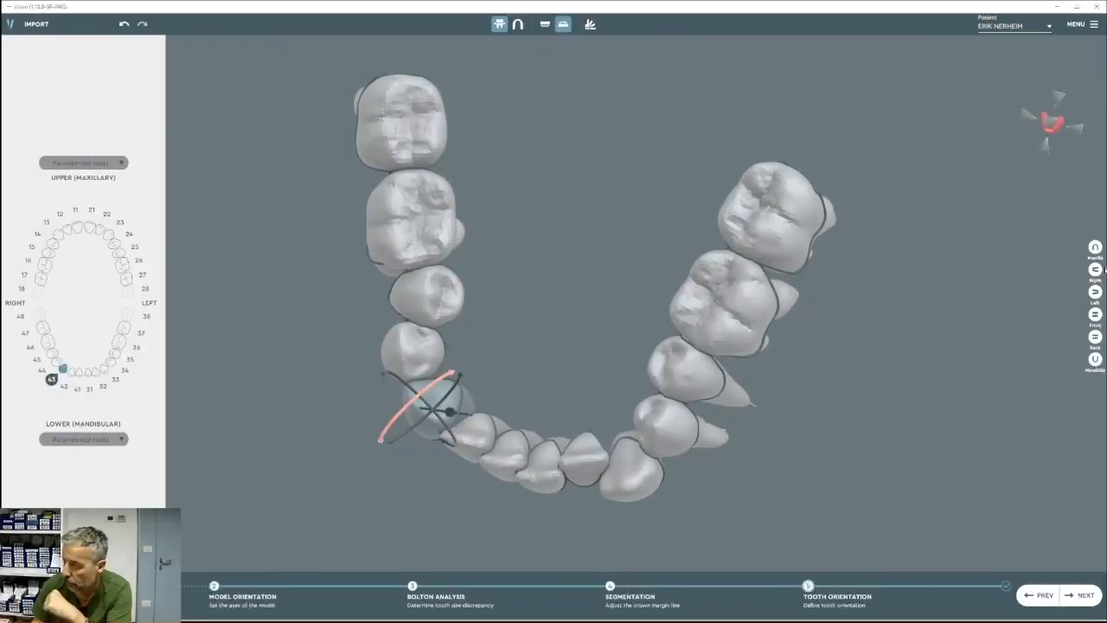
Isolate the upper jaw and tilt the long axis of tooth 15 slightly.
click(1095, 248)
middle_drag(736, 395, 907, 418)
click(485, 304)
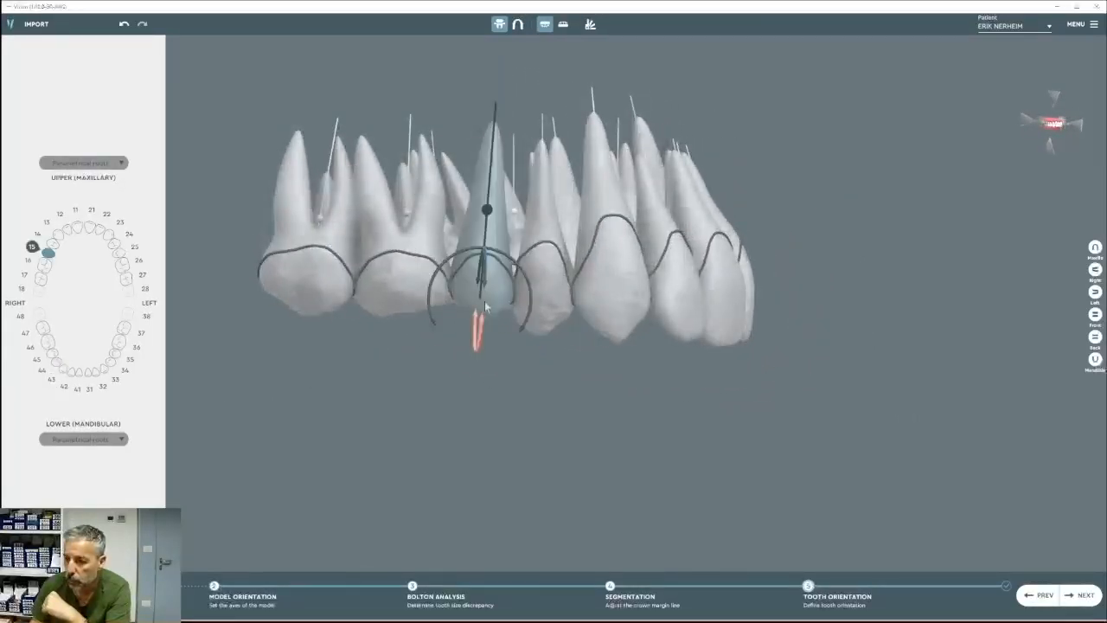
drag(528, 282, 527, 279)
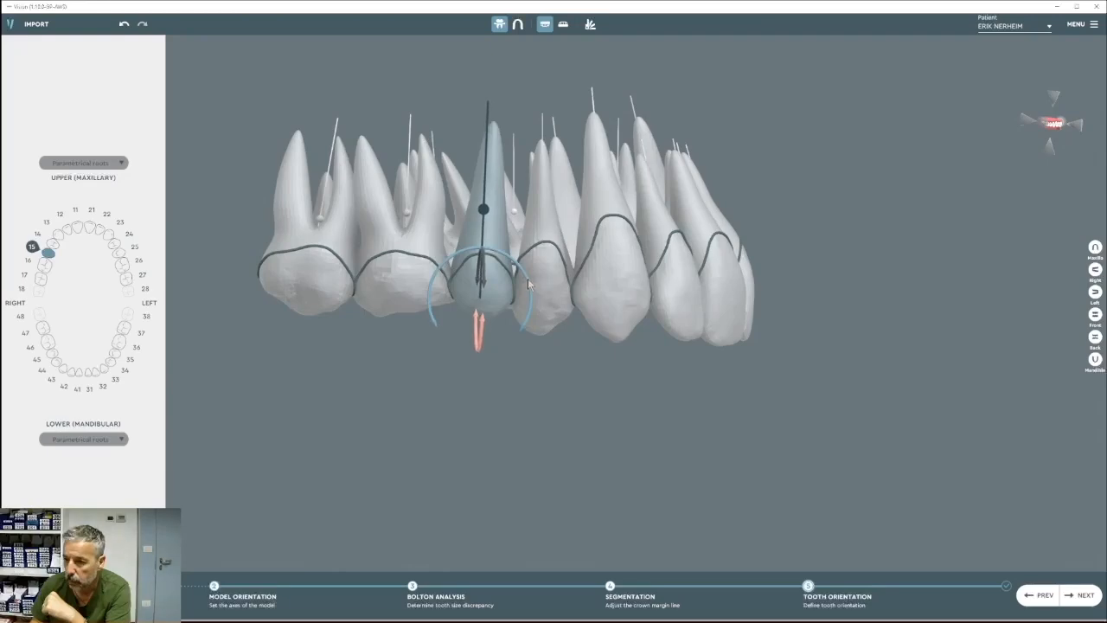
middle_drag(571, 338, 591, 350)
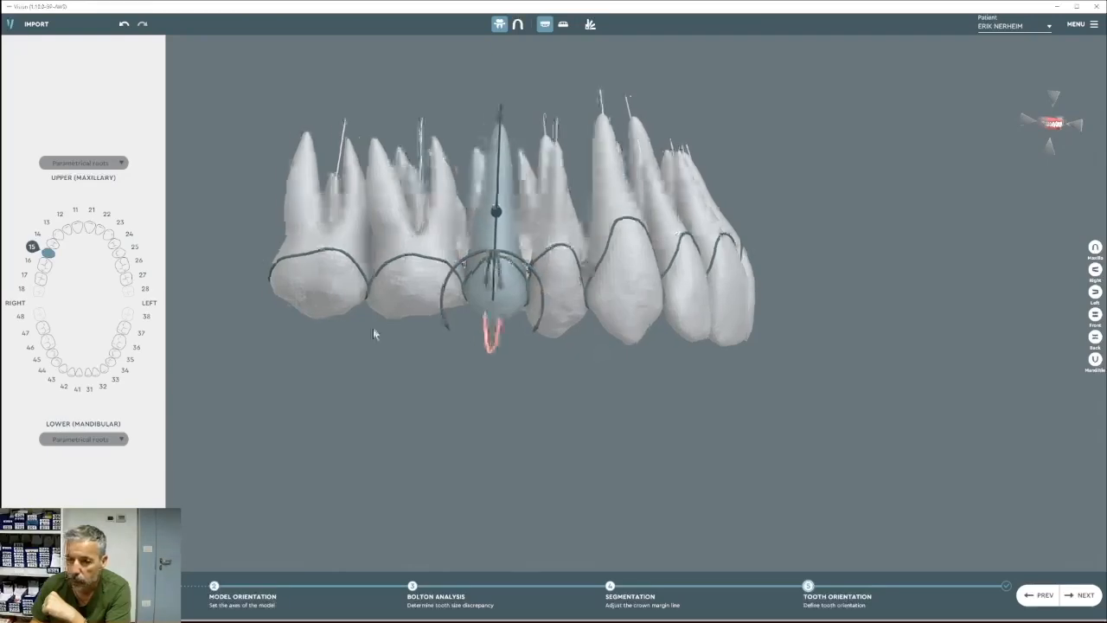
Tilt the long axis of tooth 17 slightly.
middle_drag(372, 328, 389, 358)
click(346, 262)
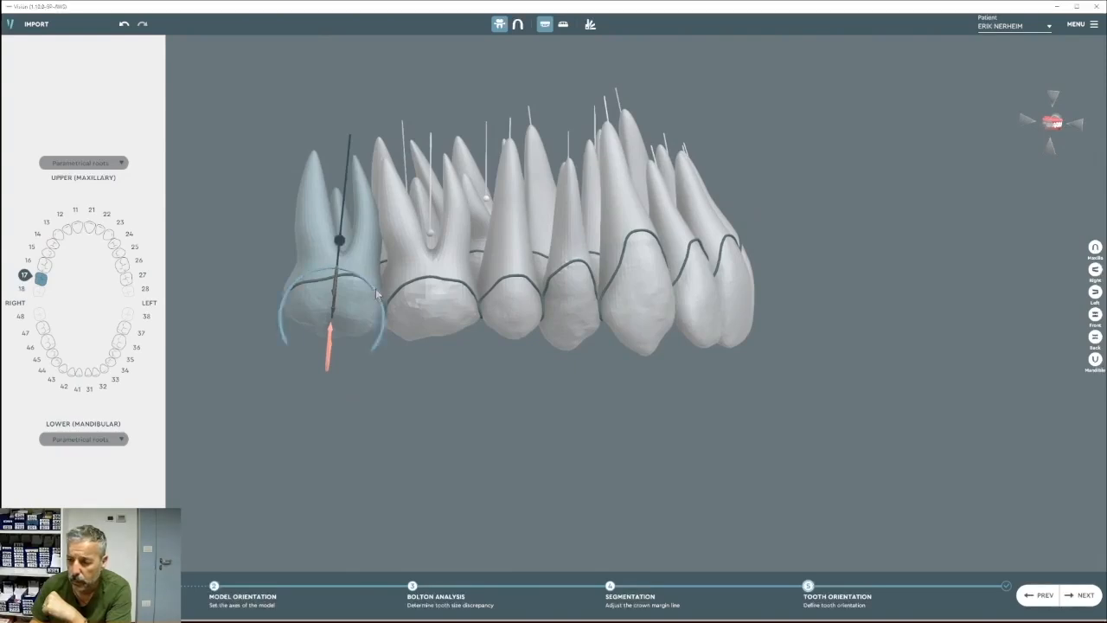
drag(375, 288, 373, 291)
Inspect the long axes of teeth 26 and 25 from the left side and from below.
middle_drag(480, 347, 403, 388)
click(681, 340)
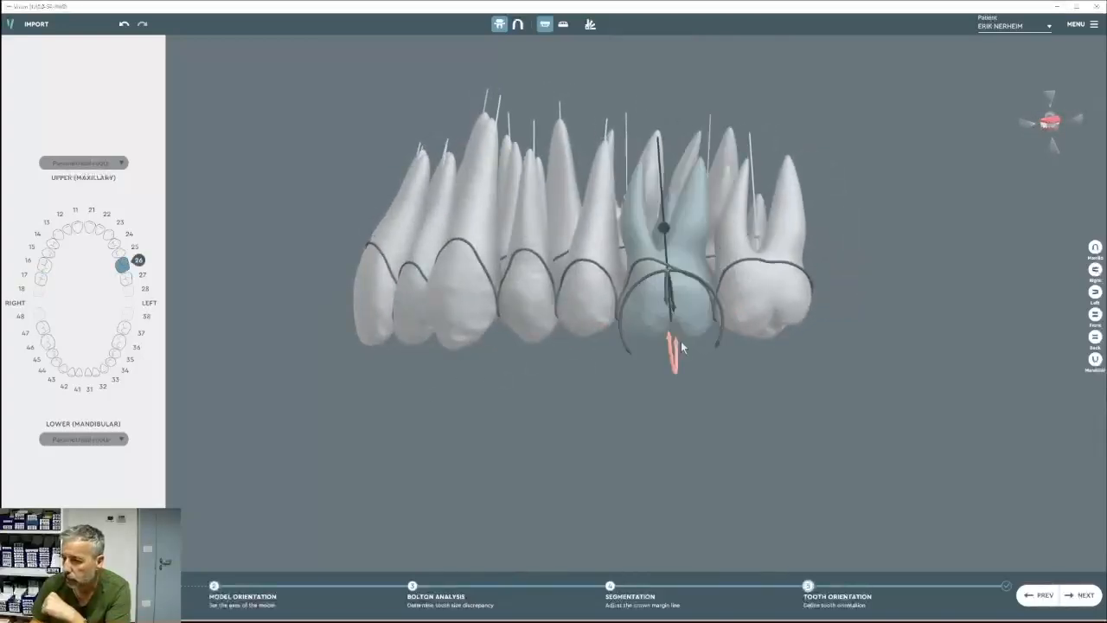
click(609, 330)
middle_drag(632, 366, 838, 229)
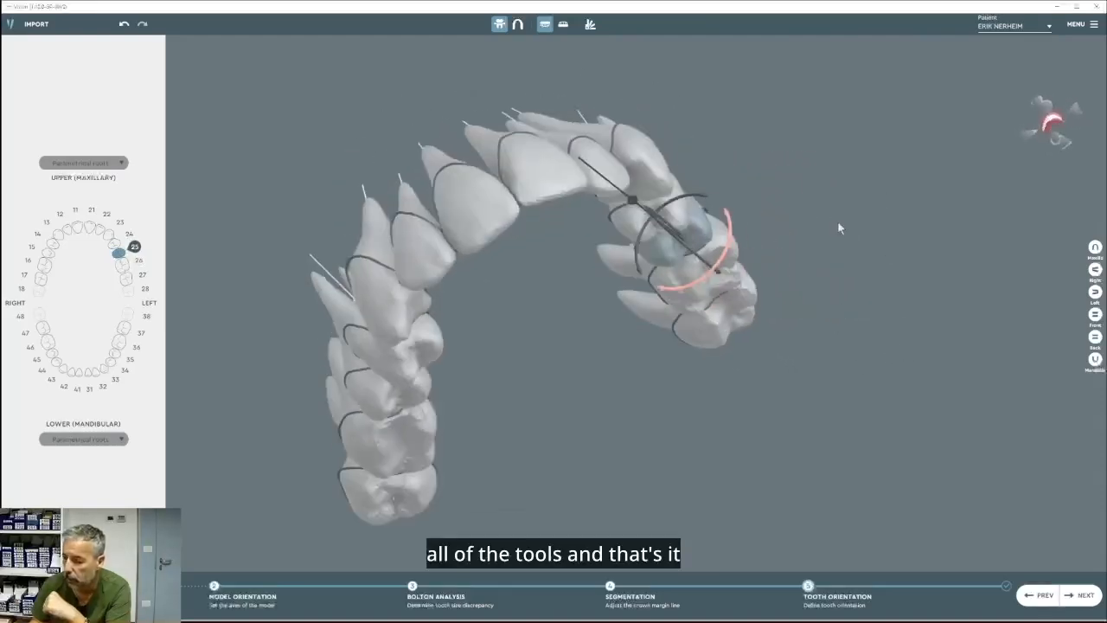
Finish tooth orientation, continue to the setup stage and view the prepared jaws with gums from the front.
click(1088, 594)
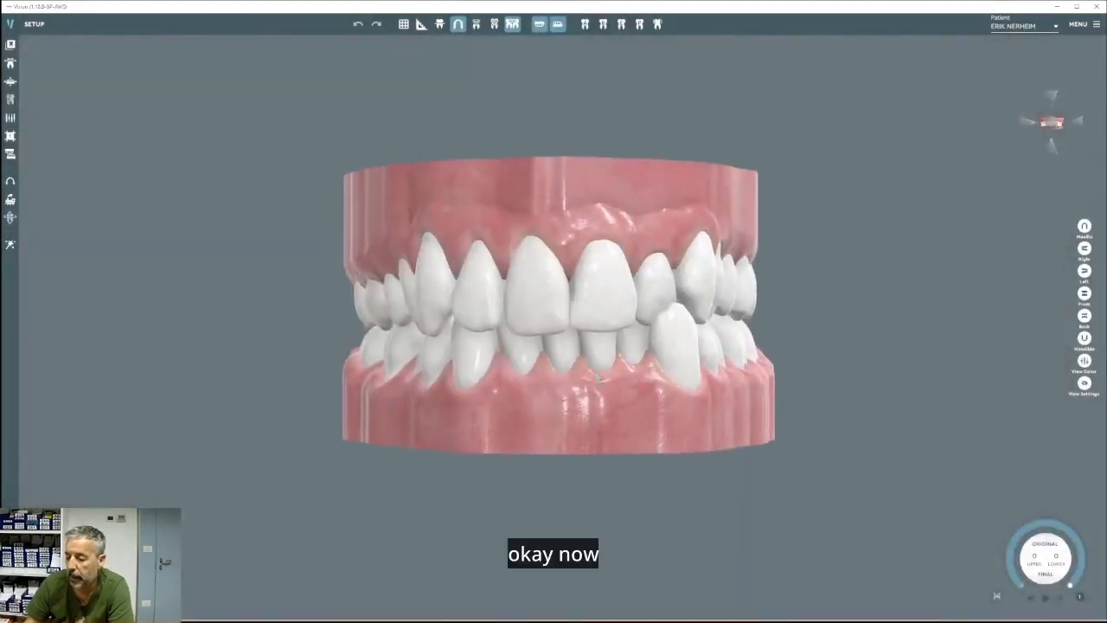
middle_drag(740, 372, 846, 348)
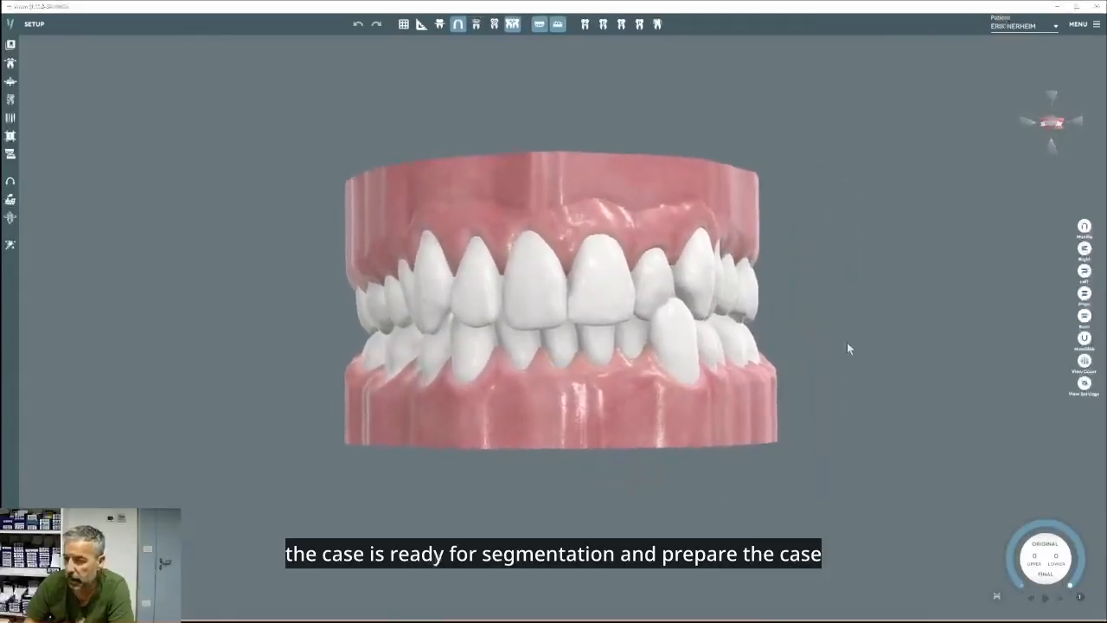
click(458, 24)
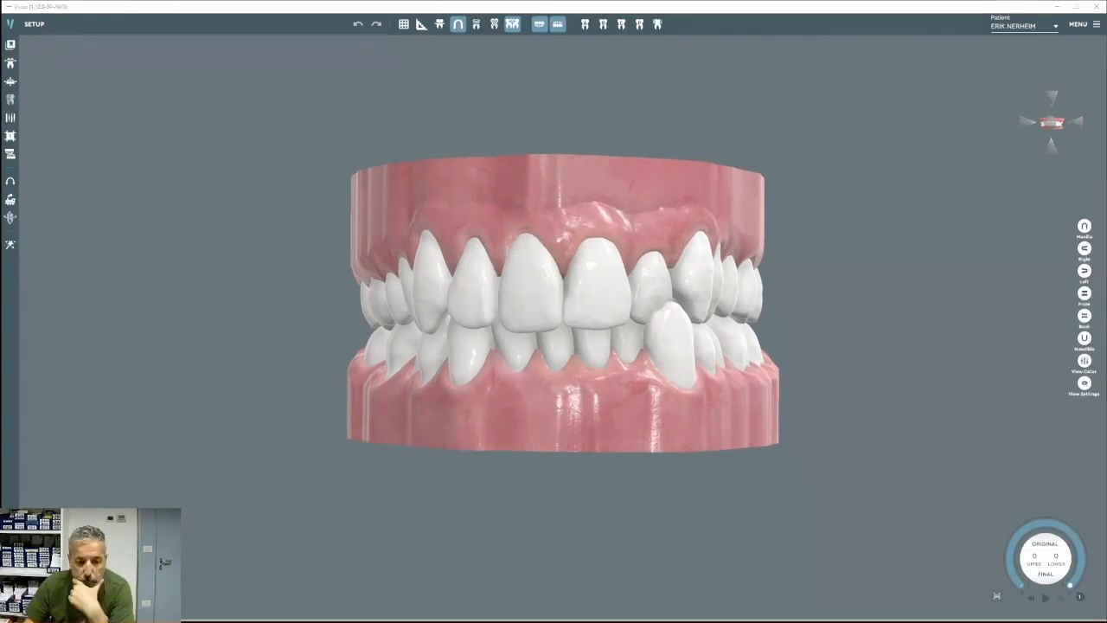
drag(694, 350, 720, 354)
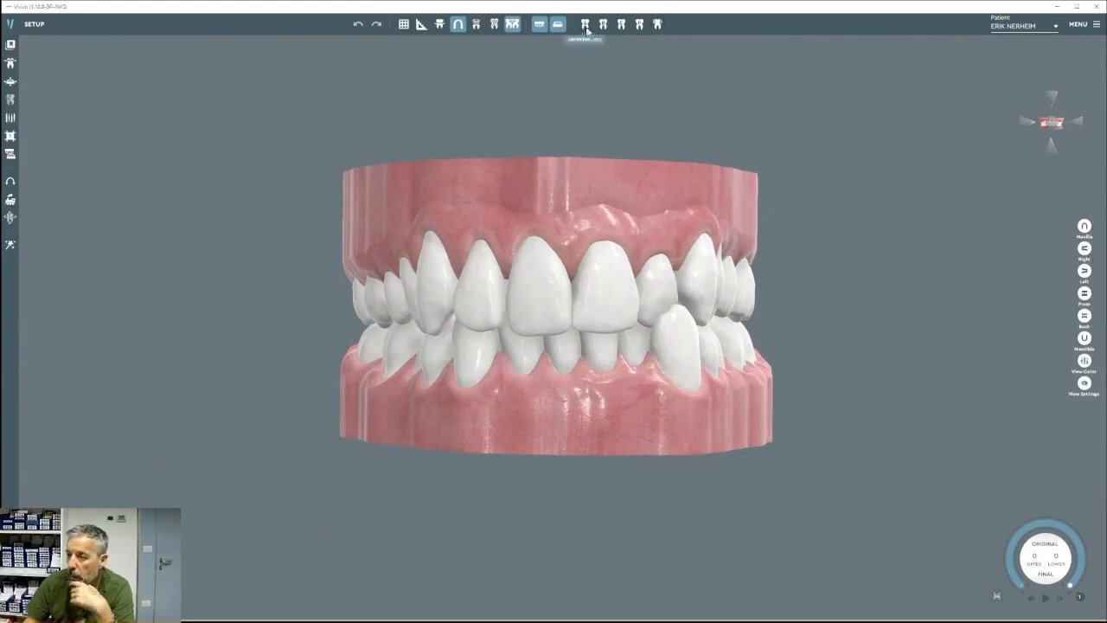
Try the upper and lower jaw visibility controls, and switch the overlay comparison on and off.
click(558, 25)
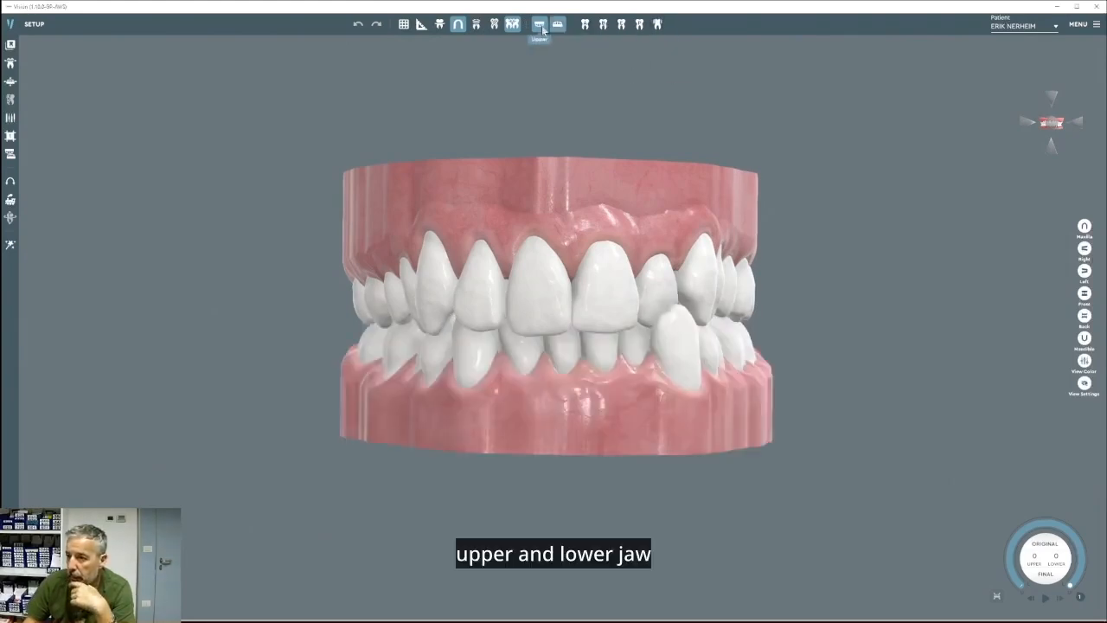
click(540, 26)
click(540, 25)
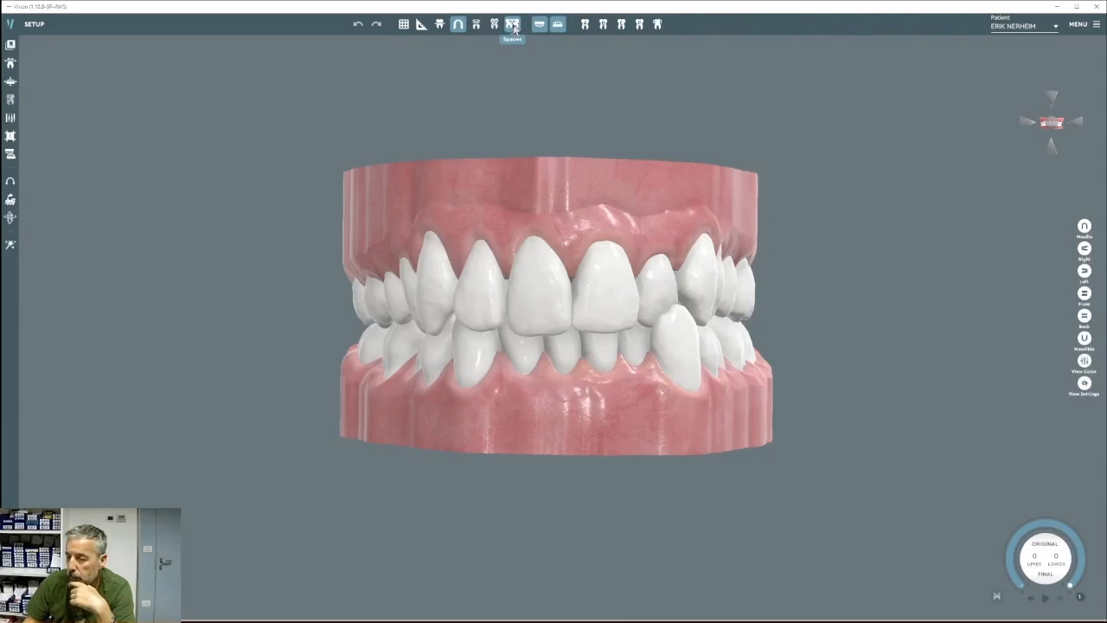
key(space)
click(495, 26)
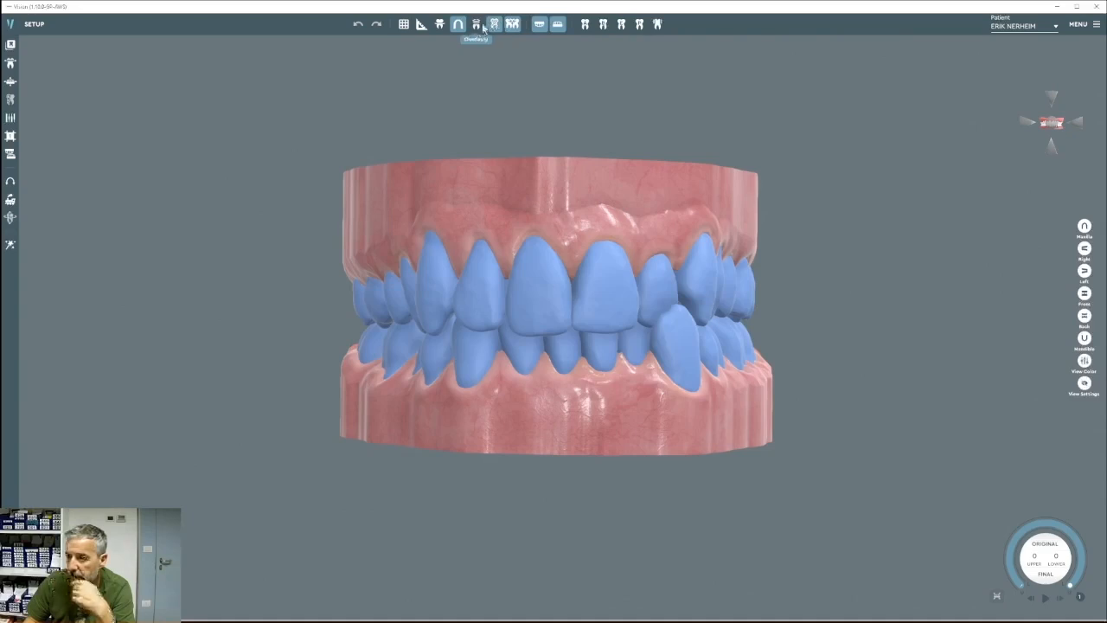
click(495, 26)
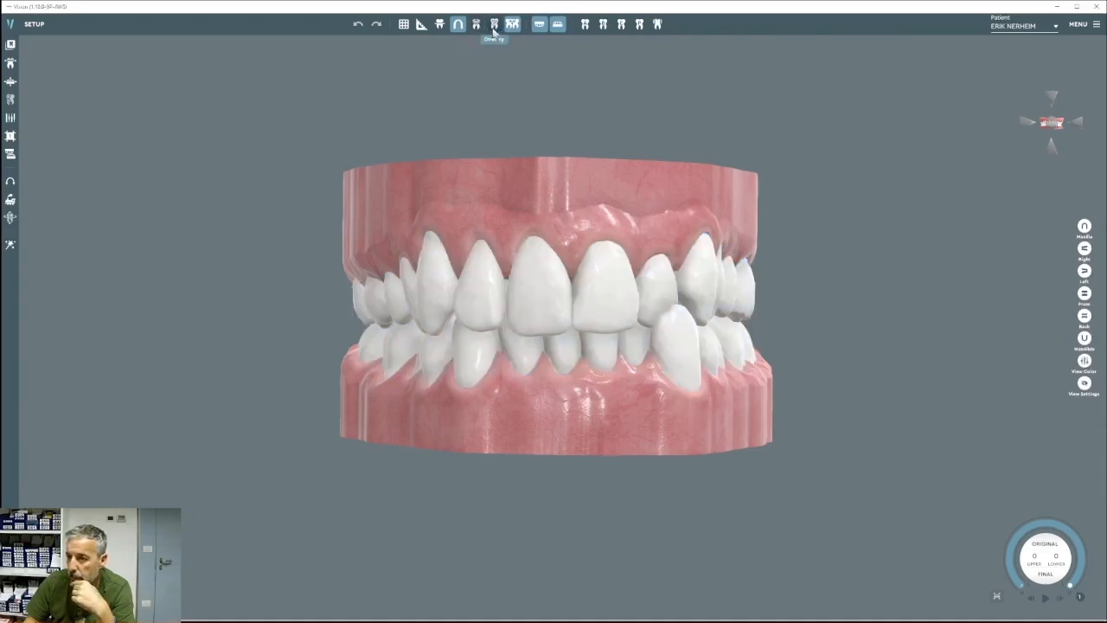
Show the occlusion map and examine the contacts on the front teeth, mandible and maxilla.
click(477, 26)
mouse_move(683, 266)
mouse_down()
mouse_move(385, 270)
mouse_move(675, 266)
mouse_up()
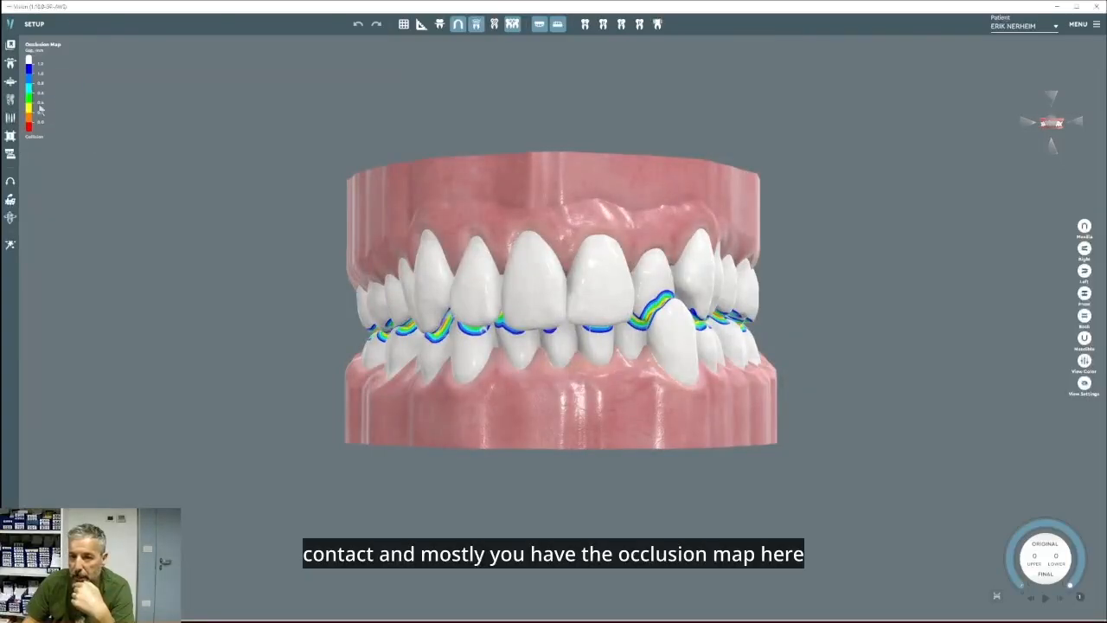
click(1084, 338)
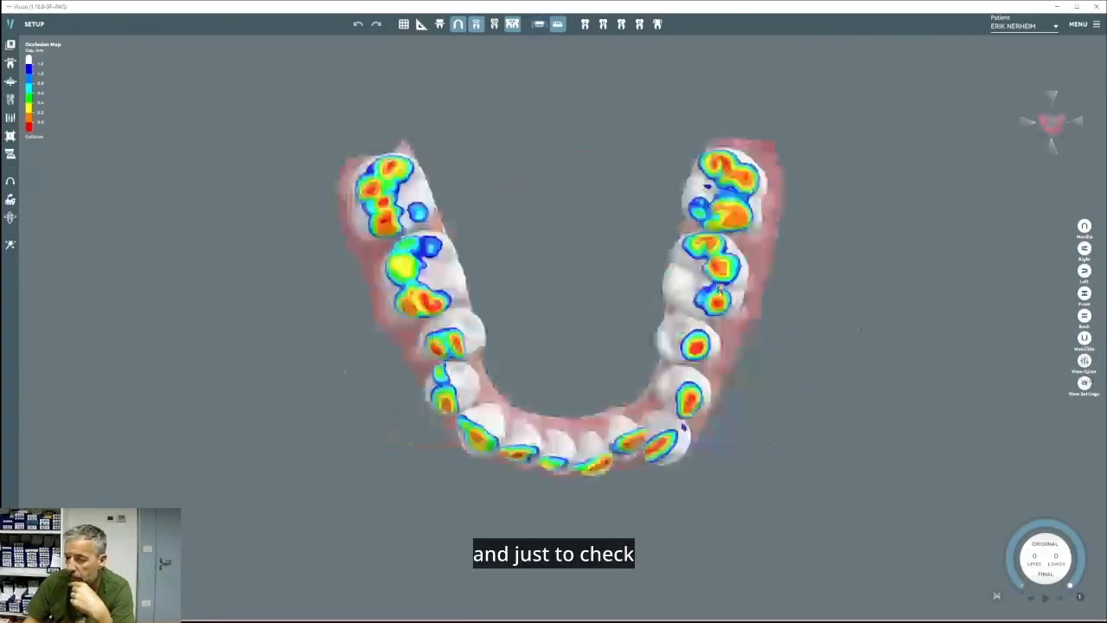
click(1086, 227)
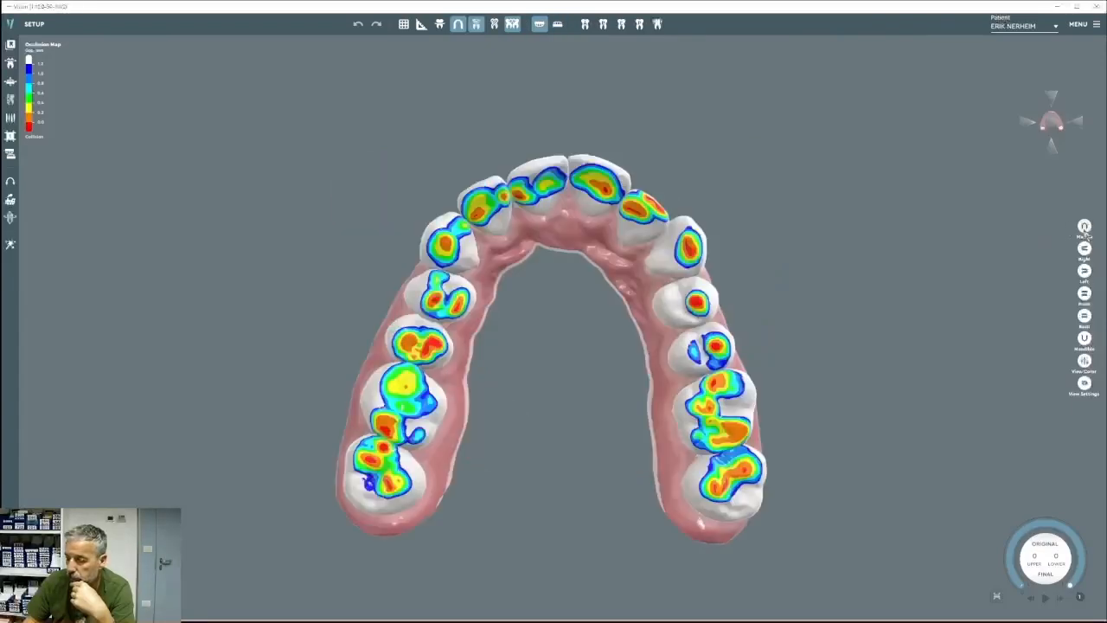
Show both jaws together from the front and turn off the occlusion map.
click(1084, 294)
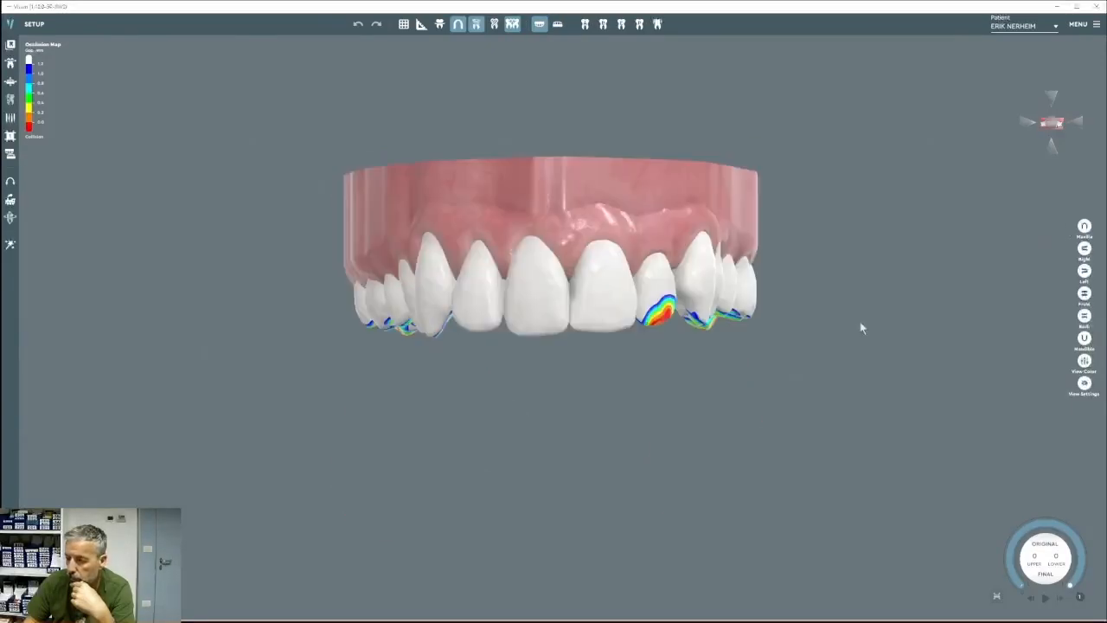
click(557, 25)
click(476, 25)
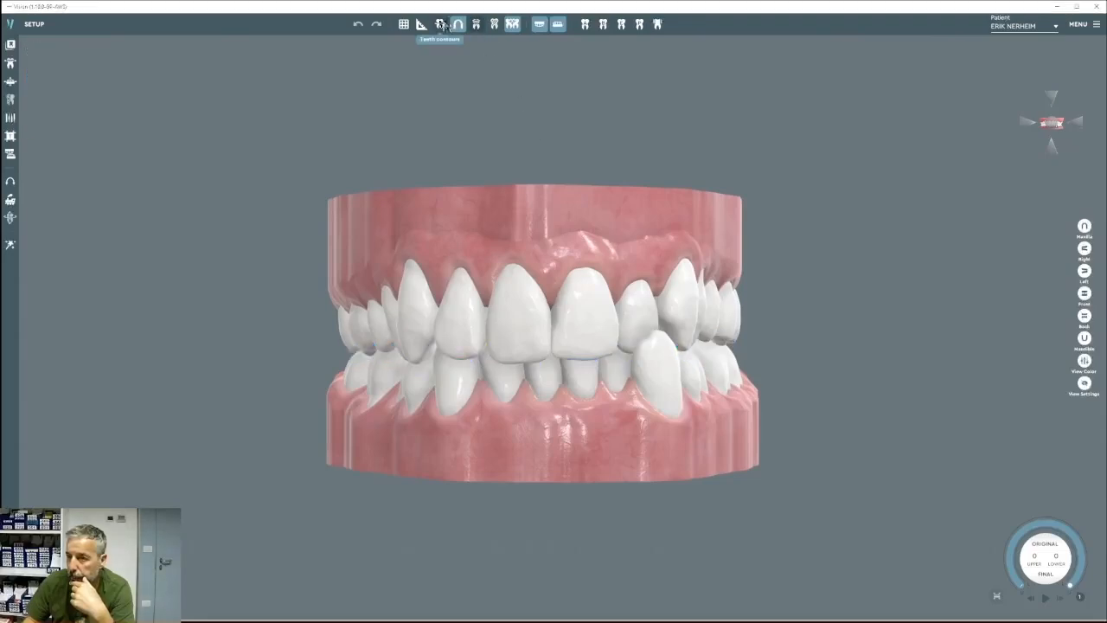
Switch the tooth contours on and off, and hide the gums to examine the roots before restoring them.
click(441, 25)
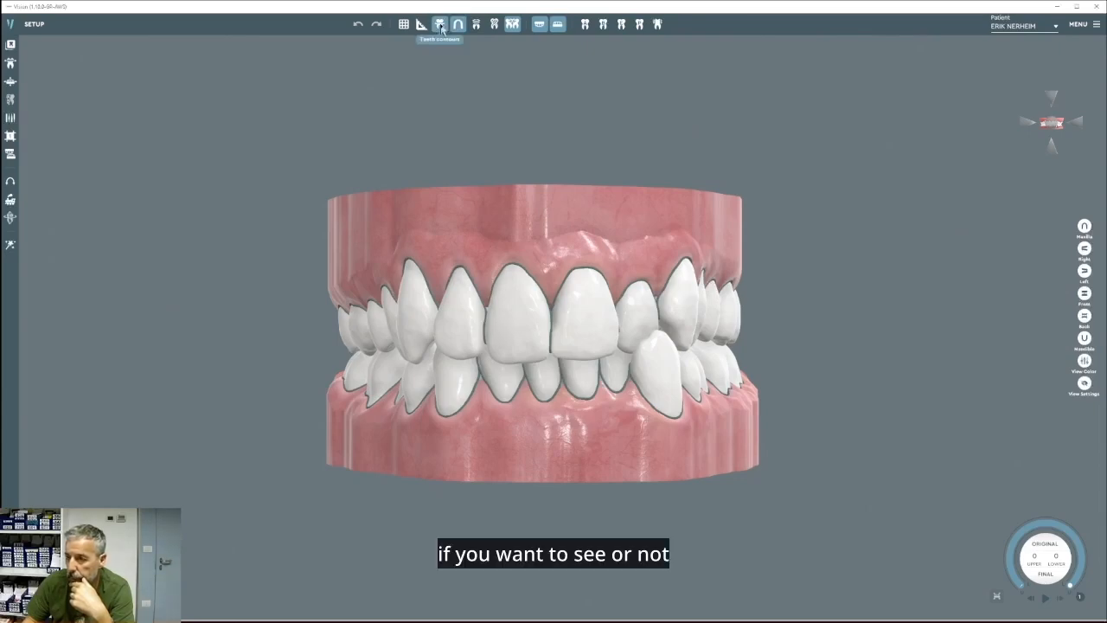
click(441, 26)
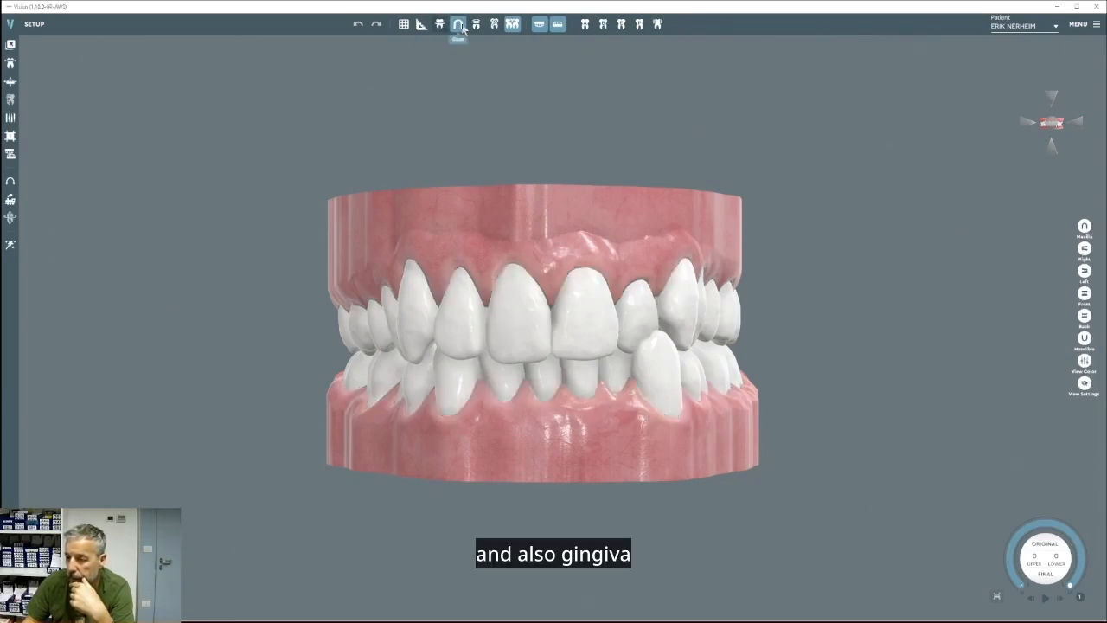
click(461, 29)
middle_drag(553, 251, 415, 251)
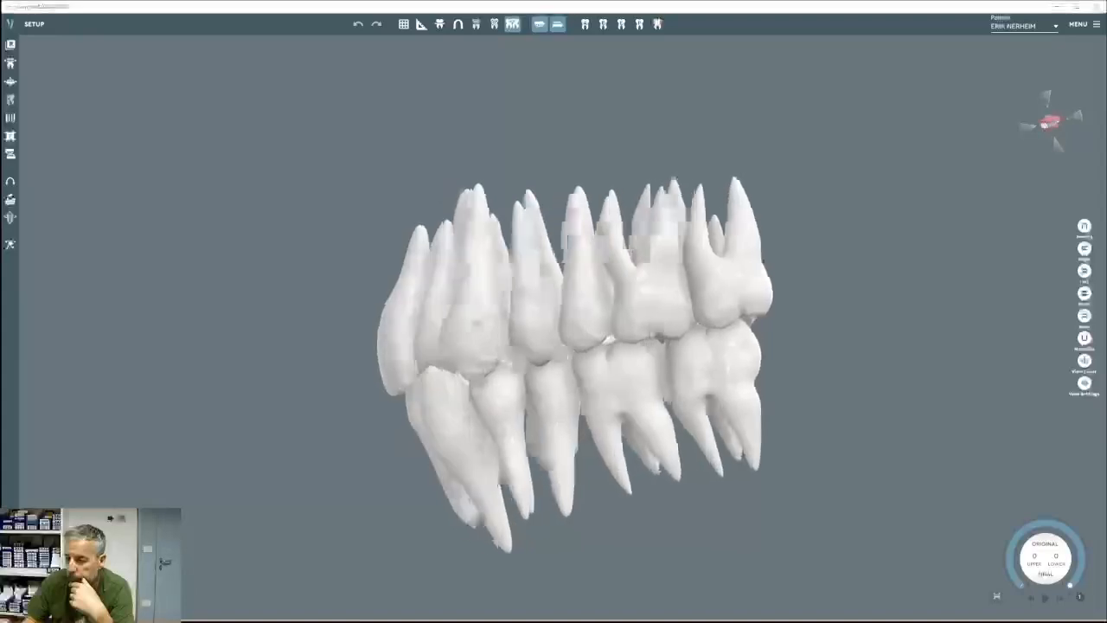
middle_drag(709, 286, 699, 366)
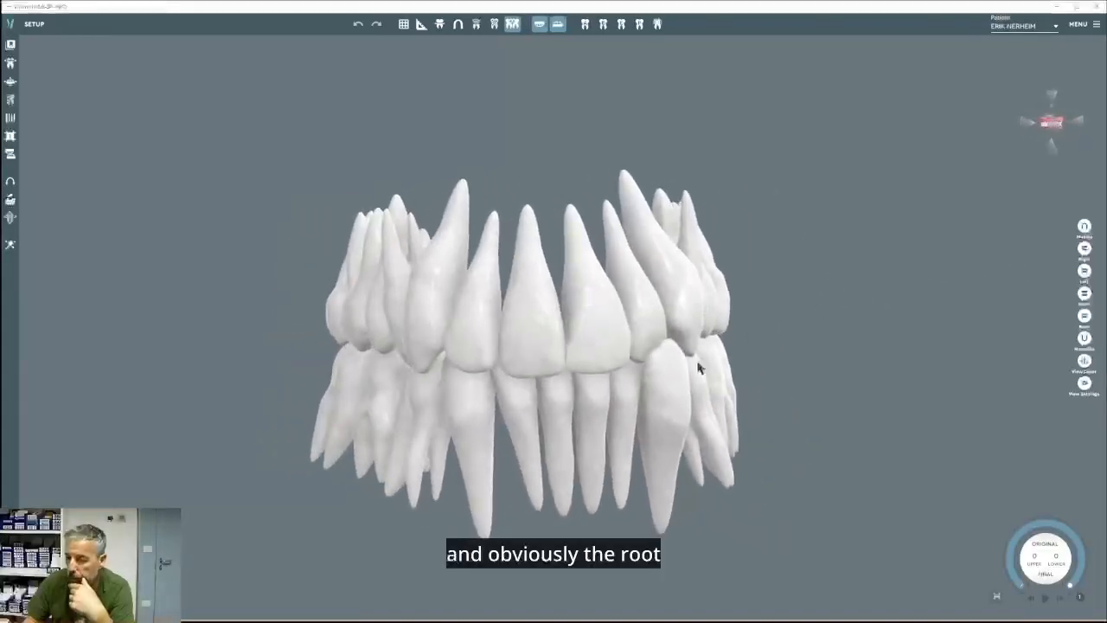
click(459, 25)
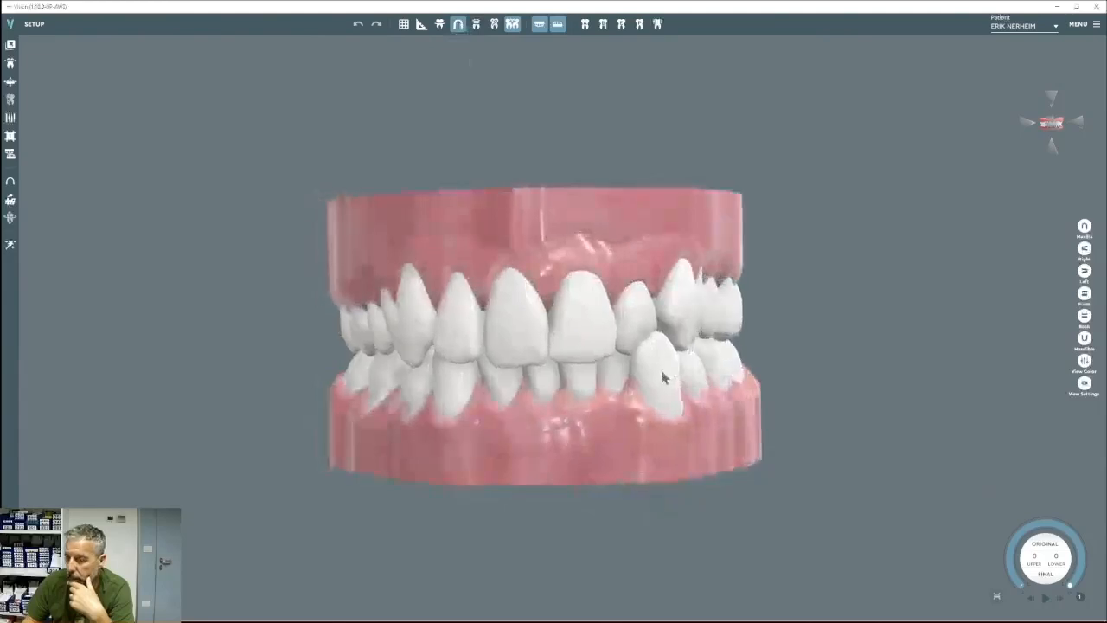
mouse_move(663, 377)
middle_down()
mouse_move(665, 356)
mouse_move(674, 372)
middle_up()
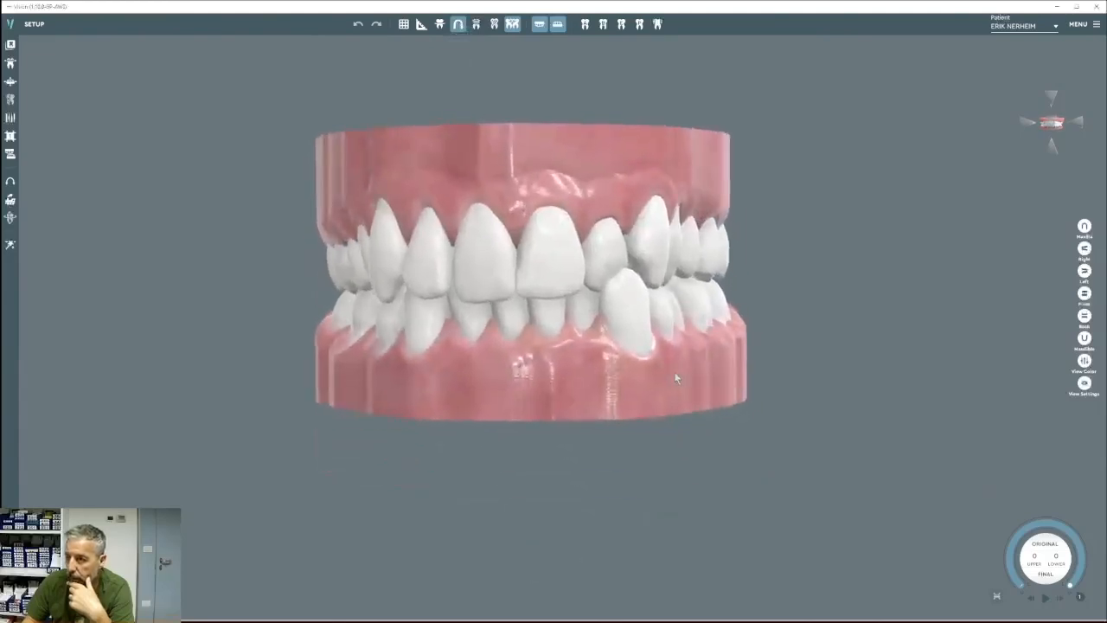
Review the manual and automatic placement options of the Attachments tool and close it.
click(583, 25)
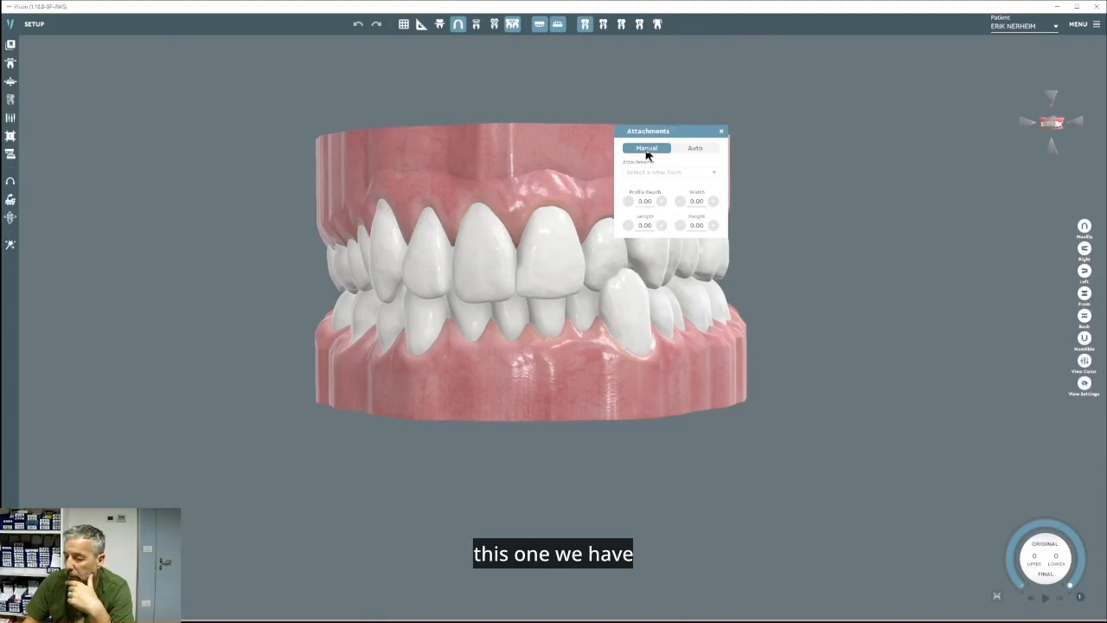
click(695, 148)
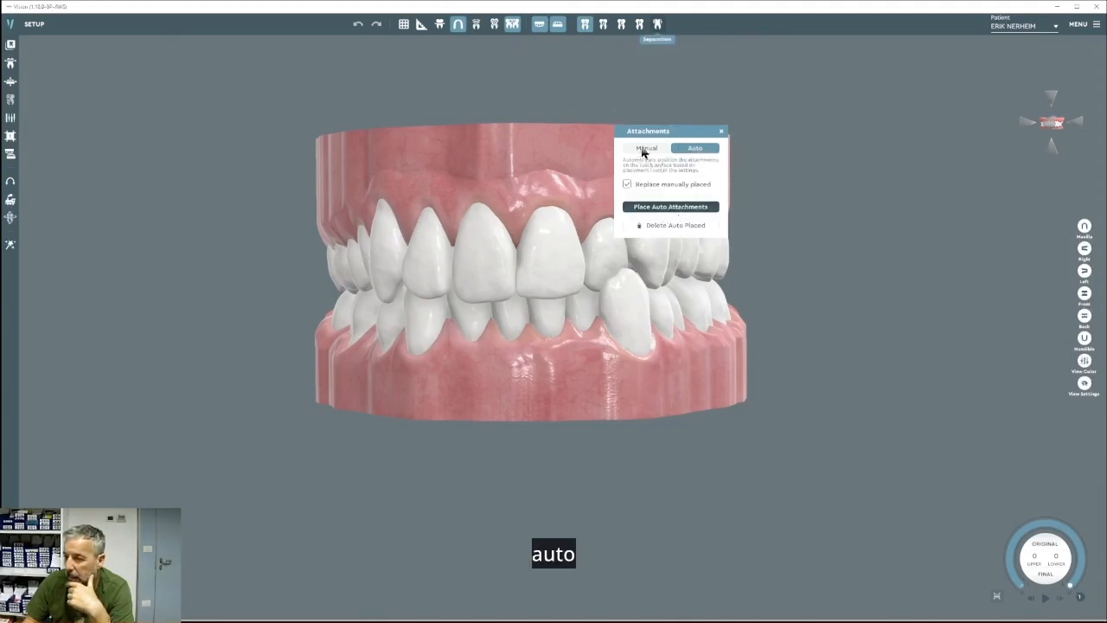
click(722, 131)
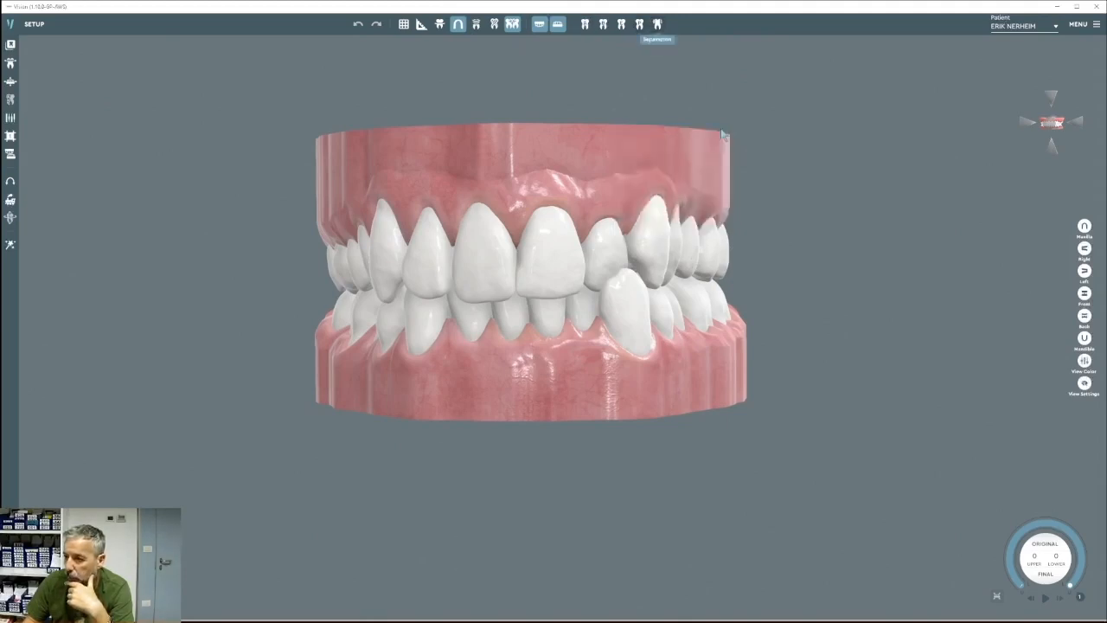
Review the Bite Ramps tool with the upper left central incisor selected and close it.
click(604, 25)
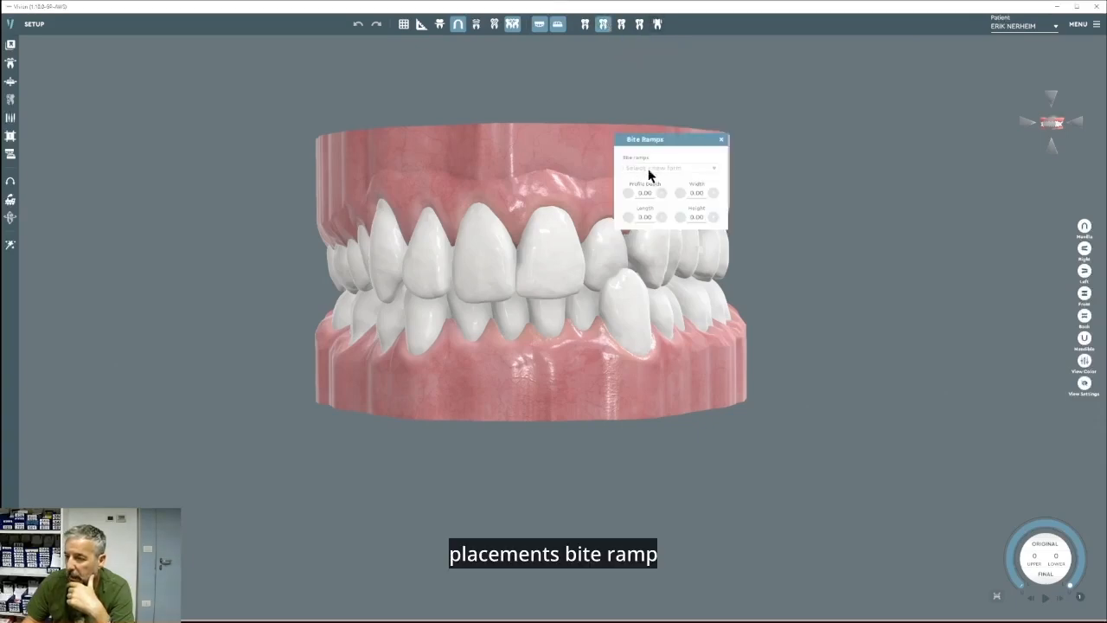
click(562, 264)
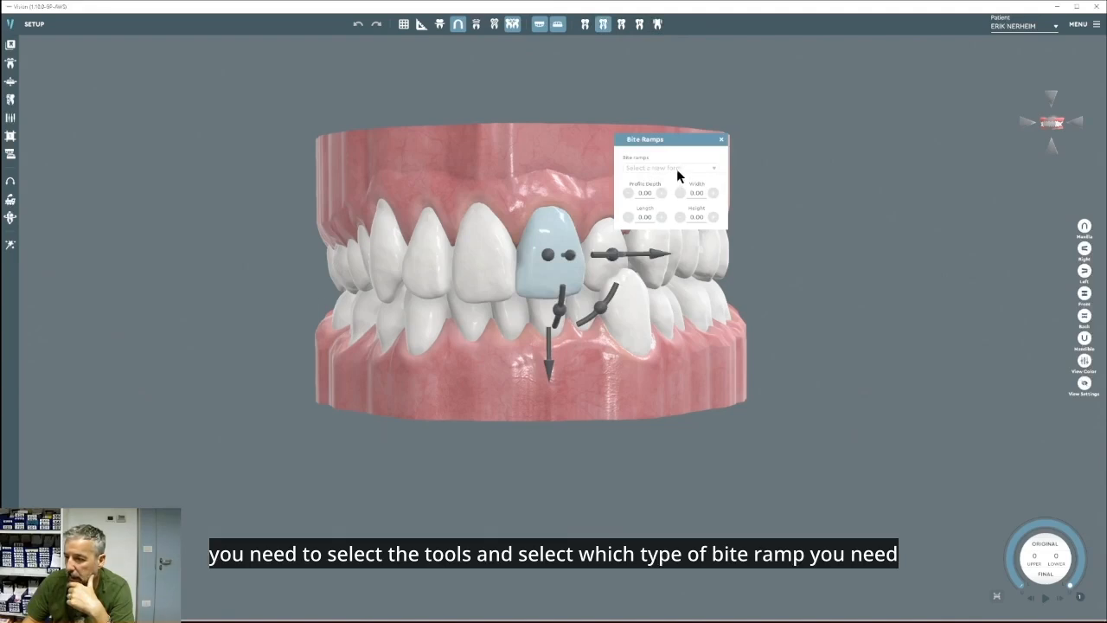
click(721, 139)
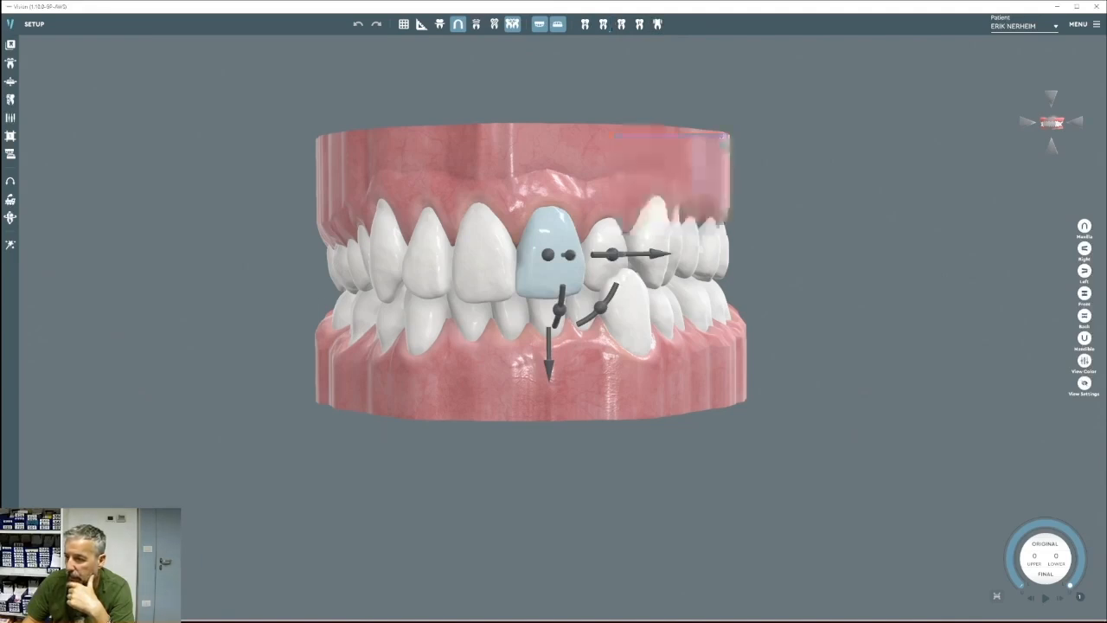
Review the available elastic designs and the pontic placement options, closing each tool without adding anything.
click(621, 24)
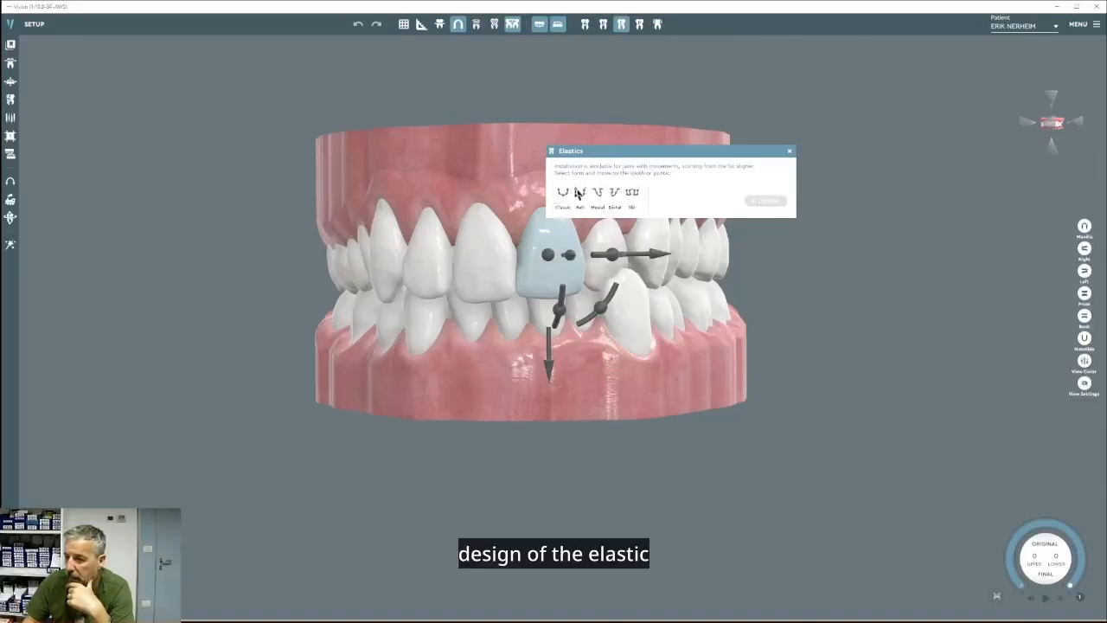
click(789, 153)
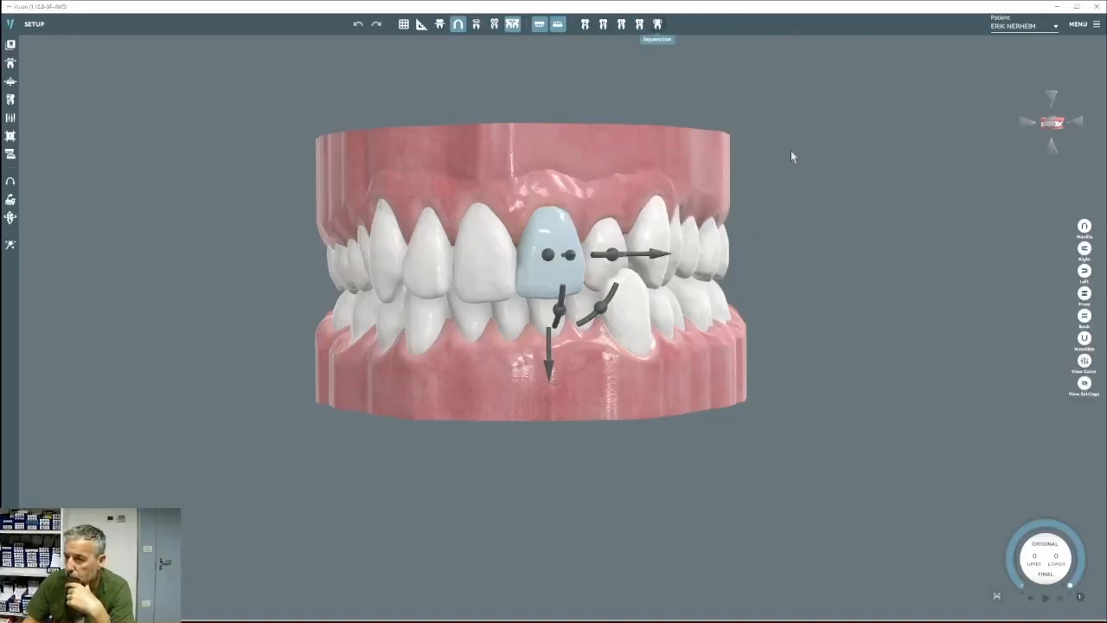
click(640, 25)
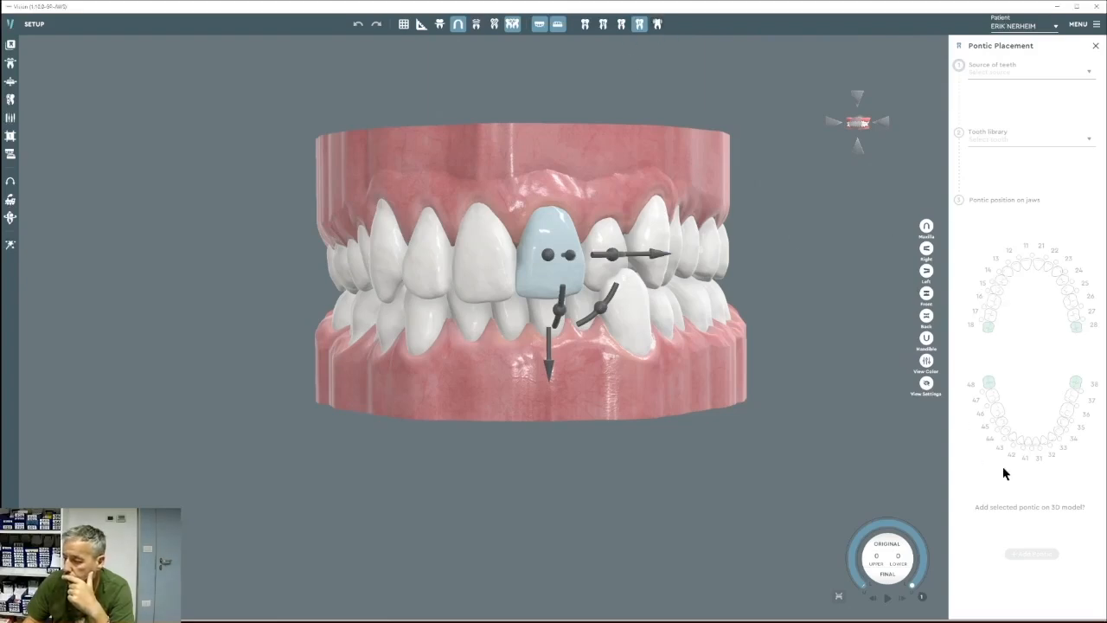
click(1094, 46)
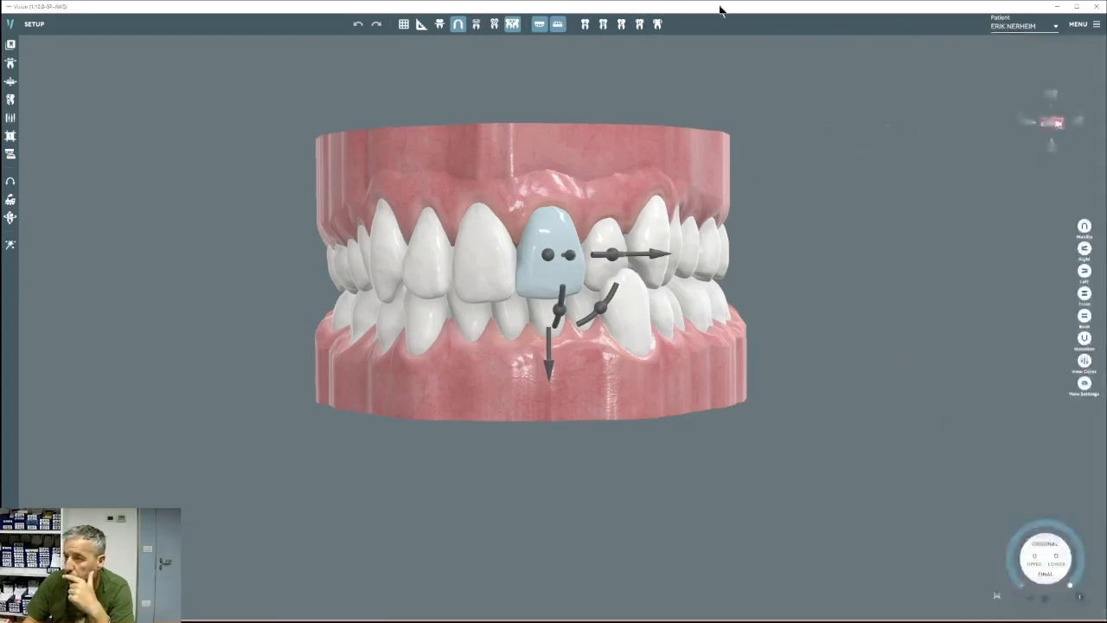
Review the IPR tool, switching Separate teeth surface on and off and trying Multiple IPR, and close it with no tooth selected.
click(659, 24)
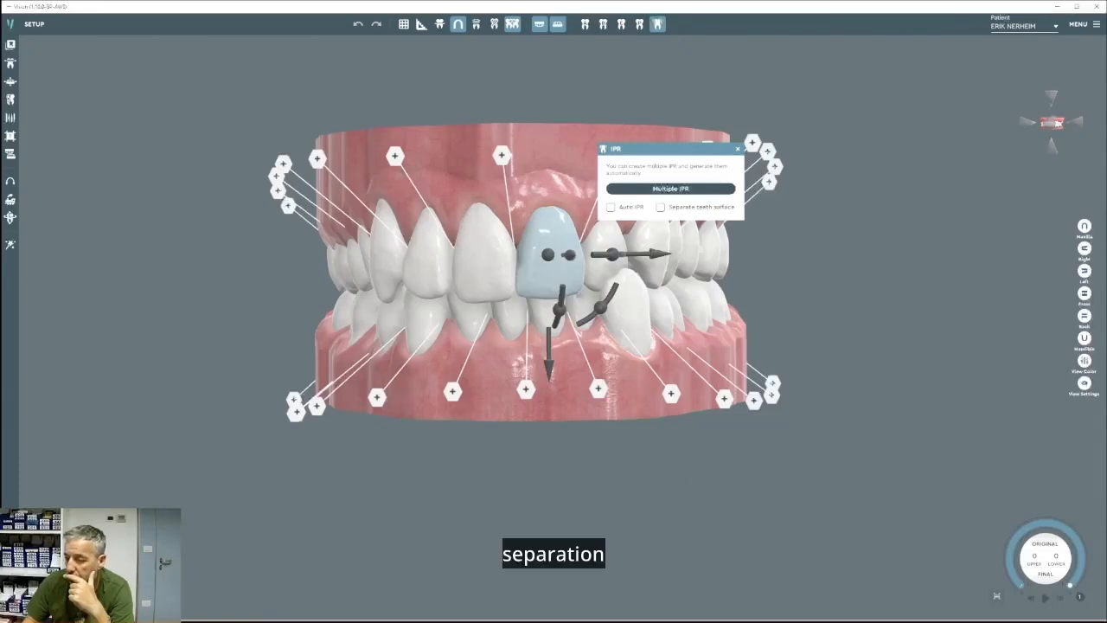
right_drag(735, 298, 495, 297)
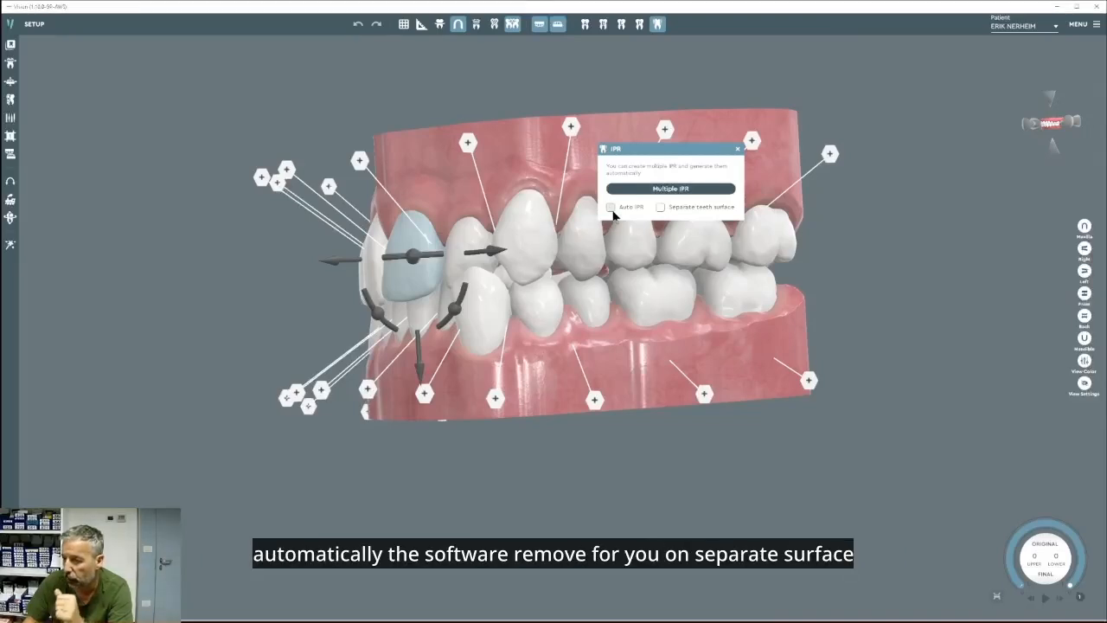
click(660, 212)
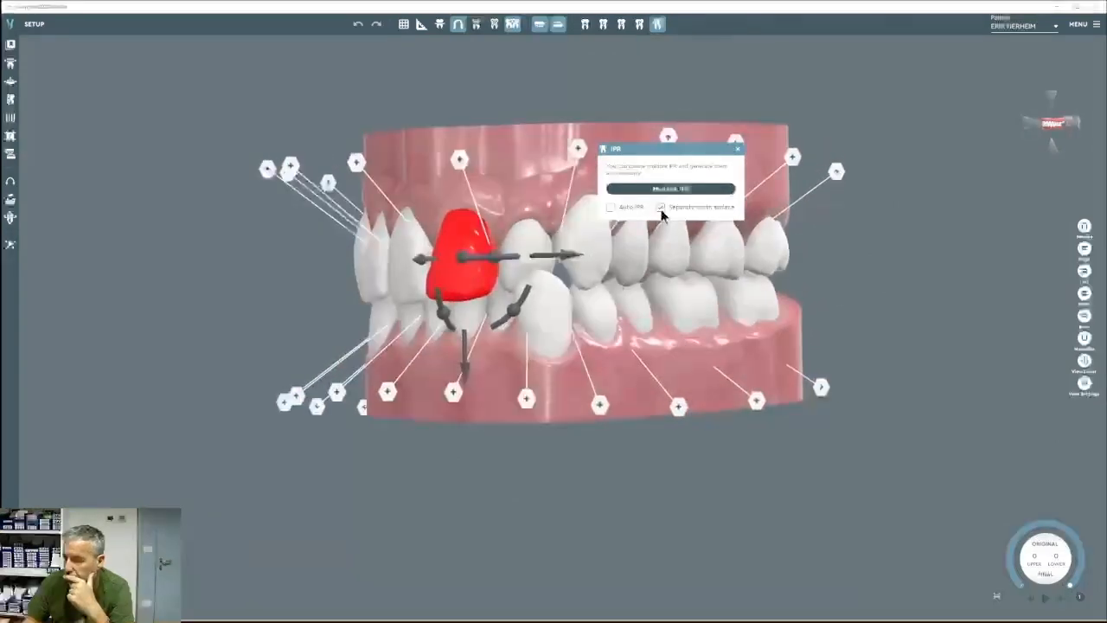
click(661, 209)
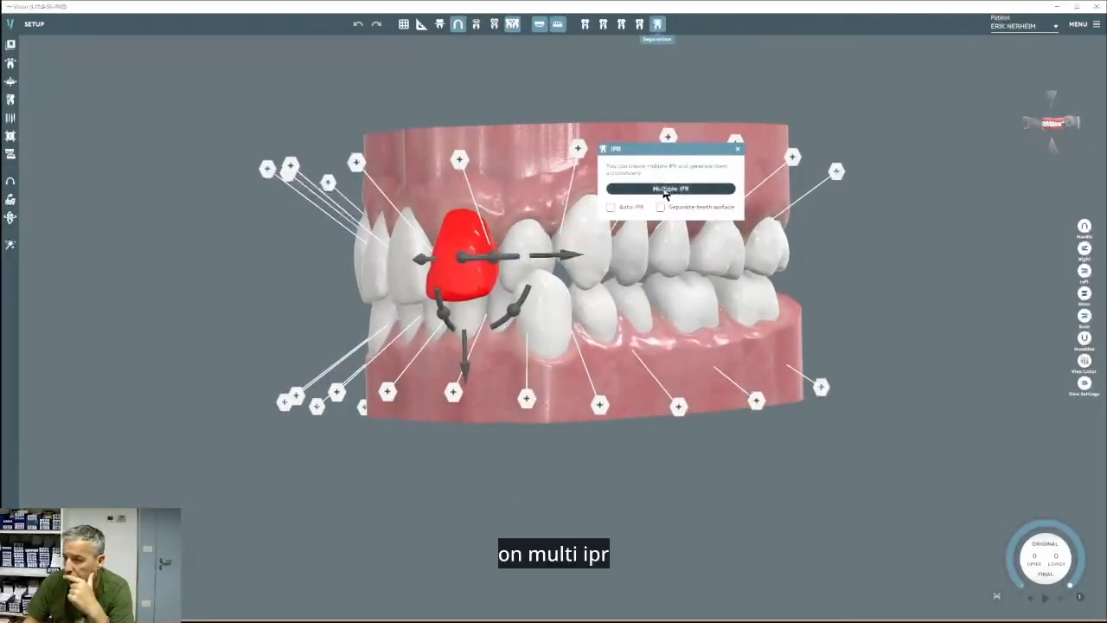
click(664, 189)
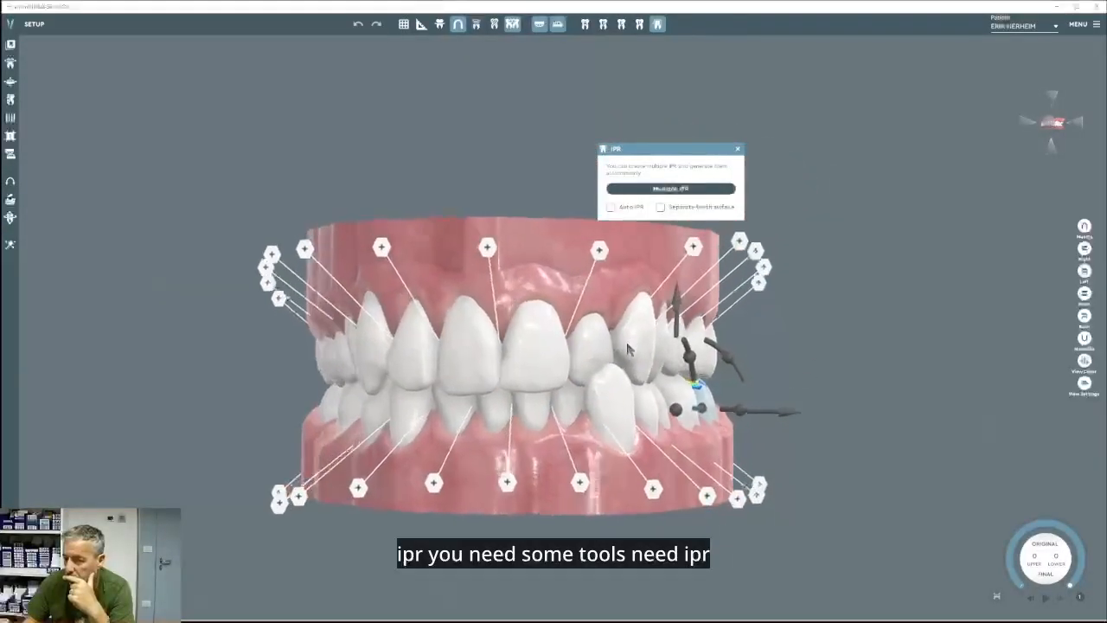
click(737, 149)
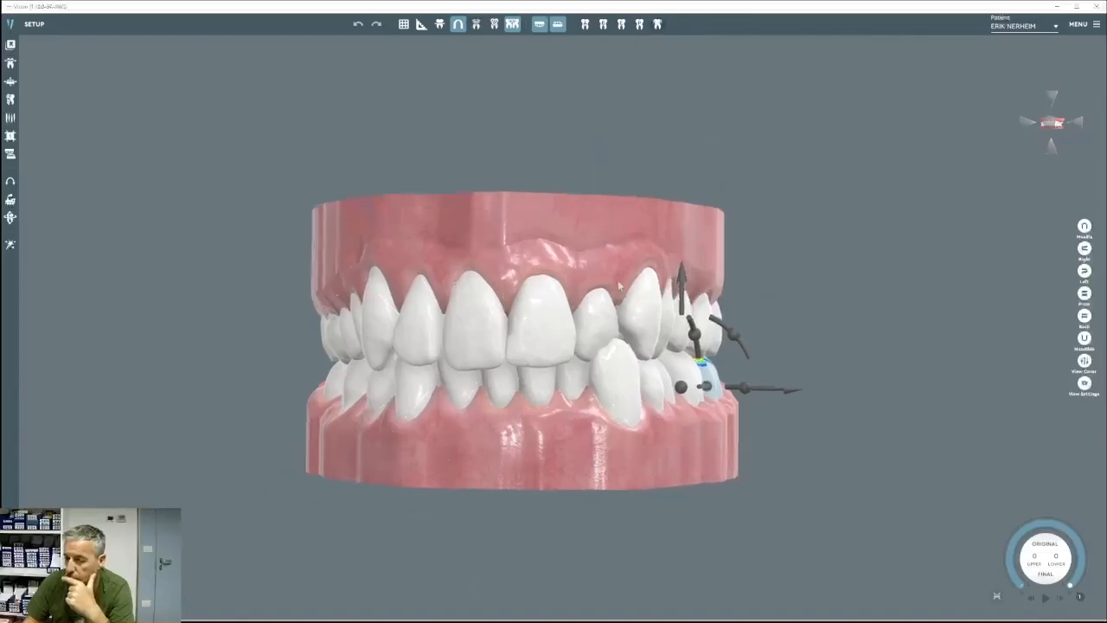
click(736, 423)
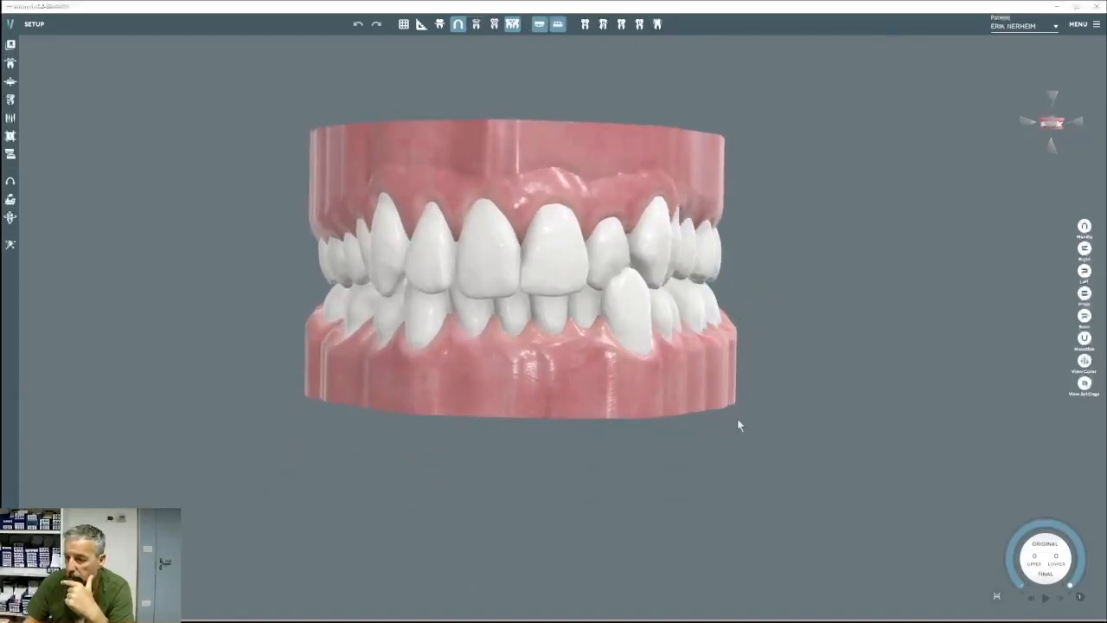
Check the patient photos and examine the Bolton, Tonn and Pont values in the model analysis.
click(12, 44)
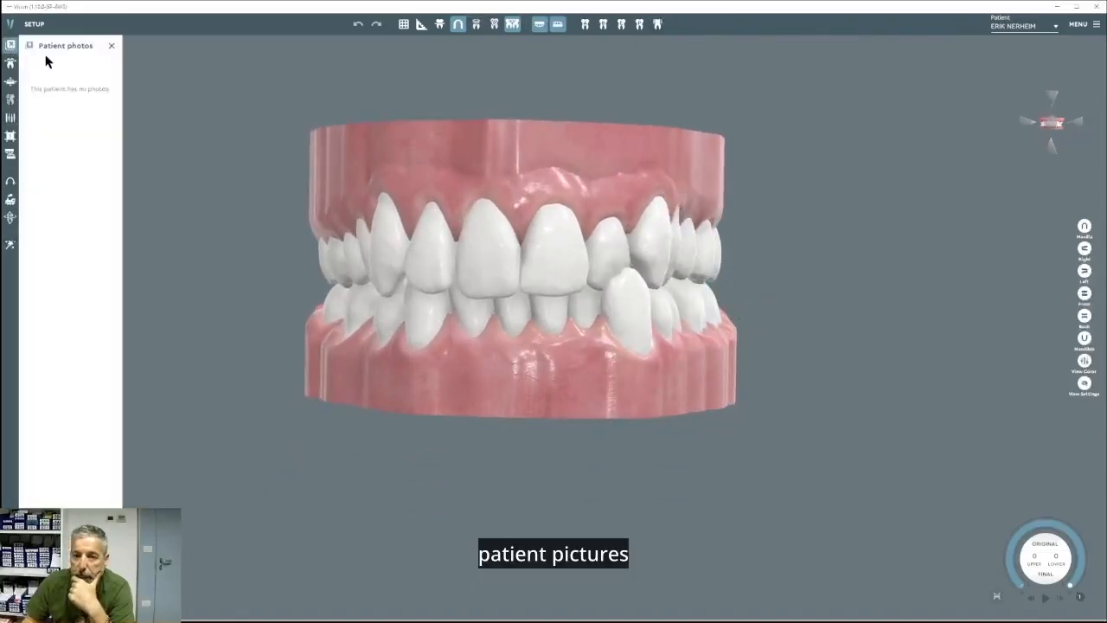
click(111, 44)
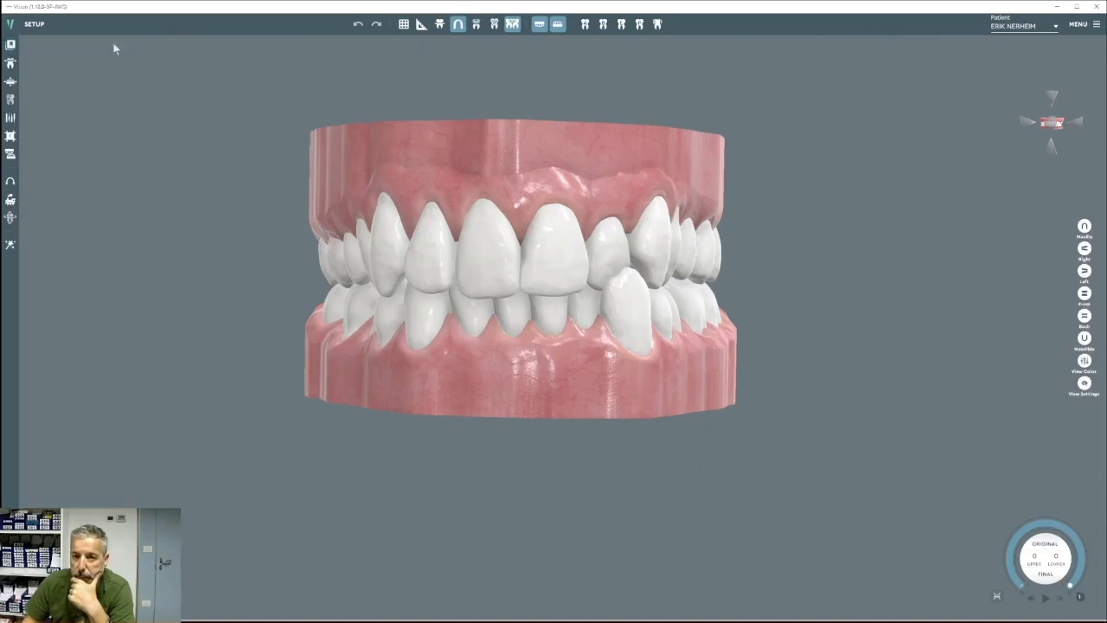
click(11, 63)
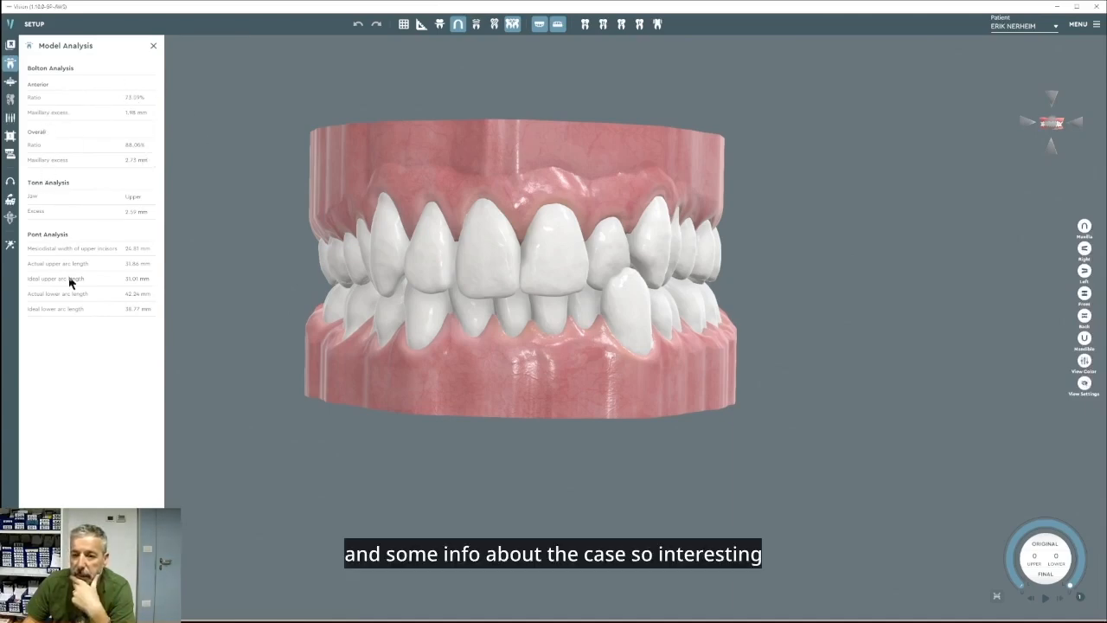
click(153, 45)
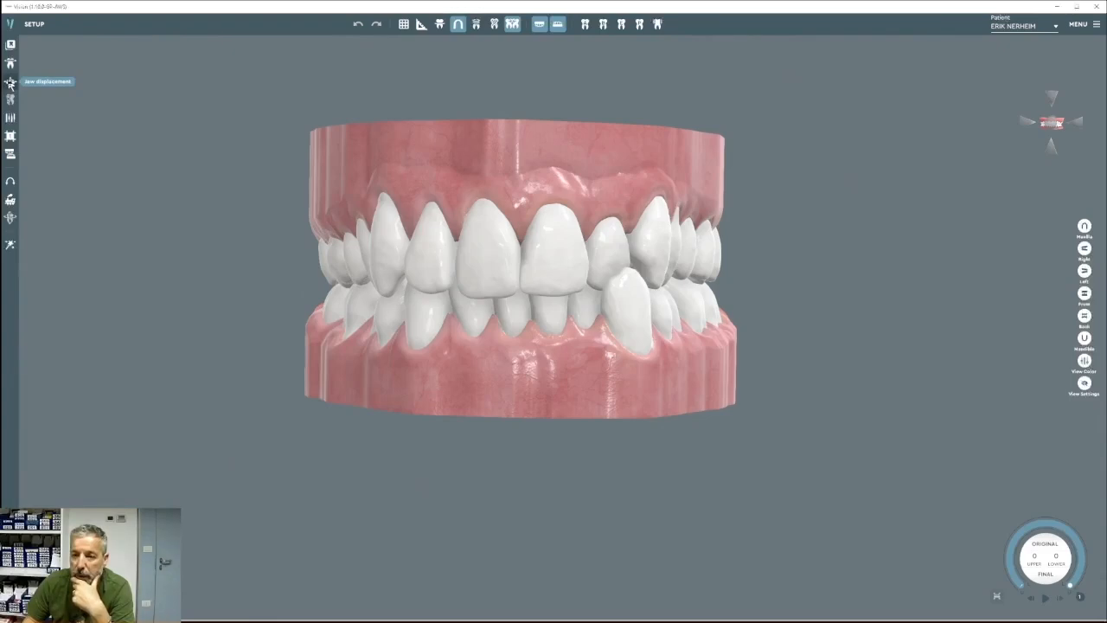
Try the jaw displacement controls from the side and the front, and close the tool without applying a change.
click(10, 82)
right_drag(571, 369, 507, 361)
drag(510, 361, 224, 348)
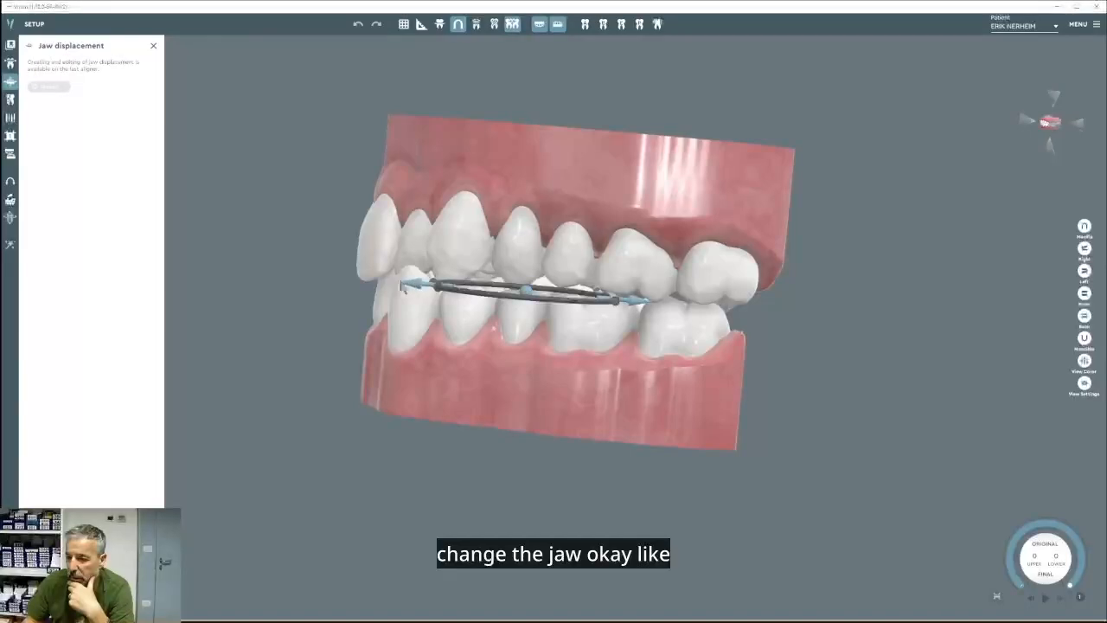
mouse_move(401, 283)
mouse_down()
mouse_move(377, 283)
mouse_move(417, 296)
mouse_up()
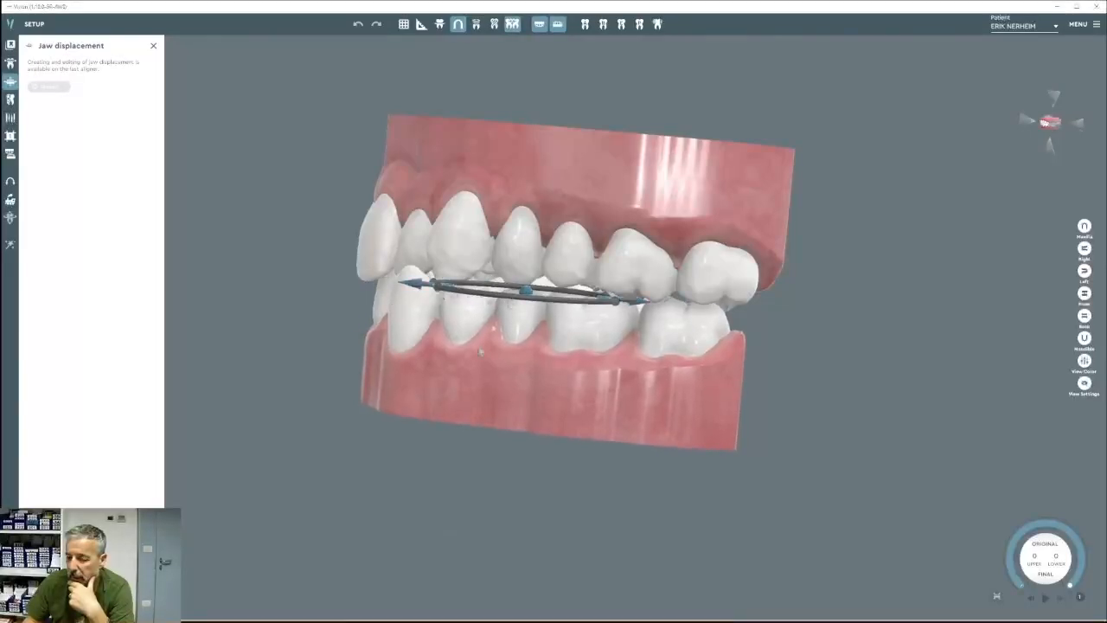
drag(511, 354, 796, 367)
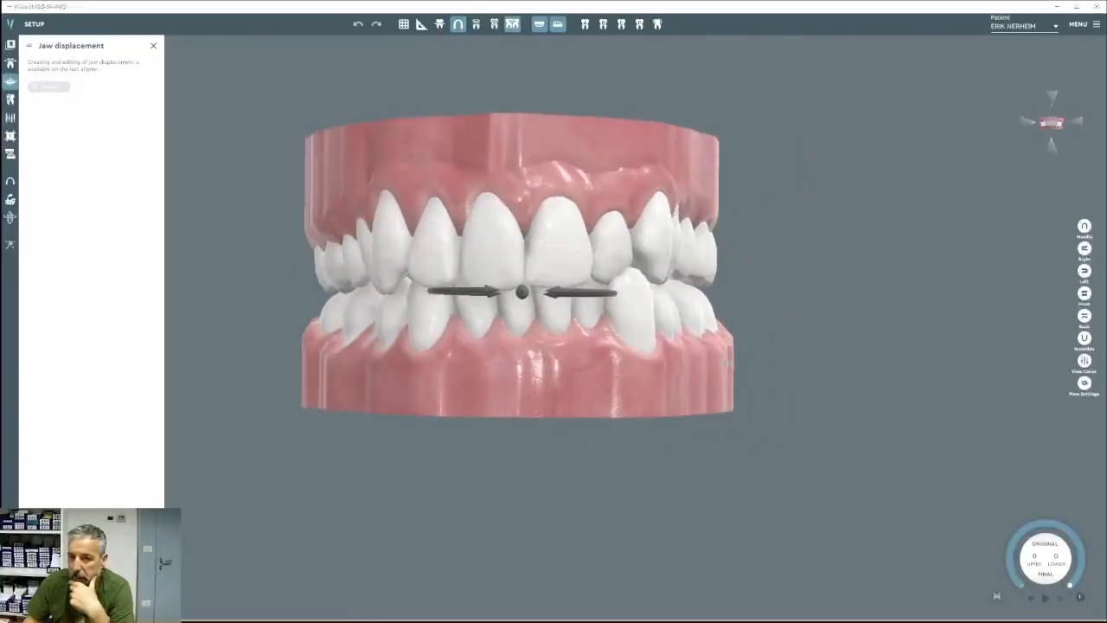
drag(611, 292, 543, 280)
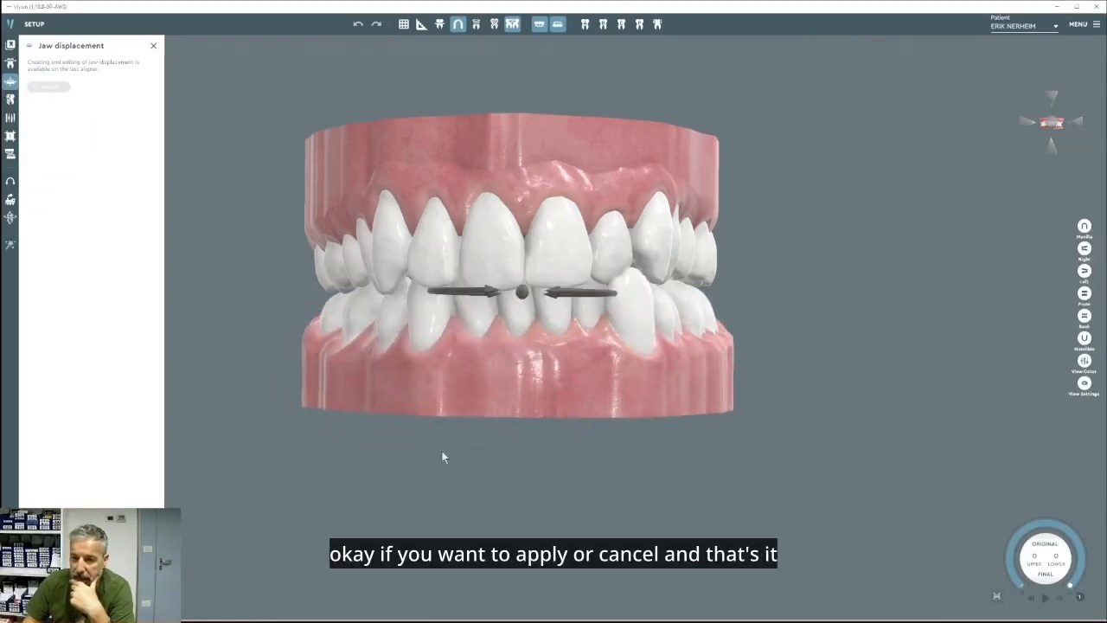
click(153, 46)
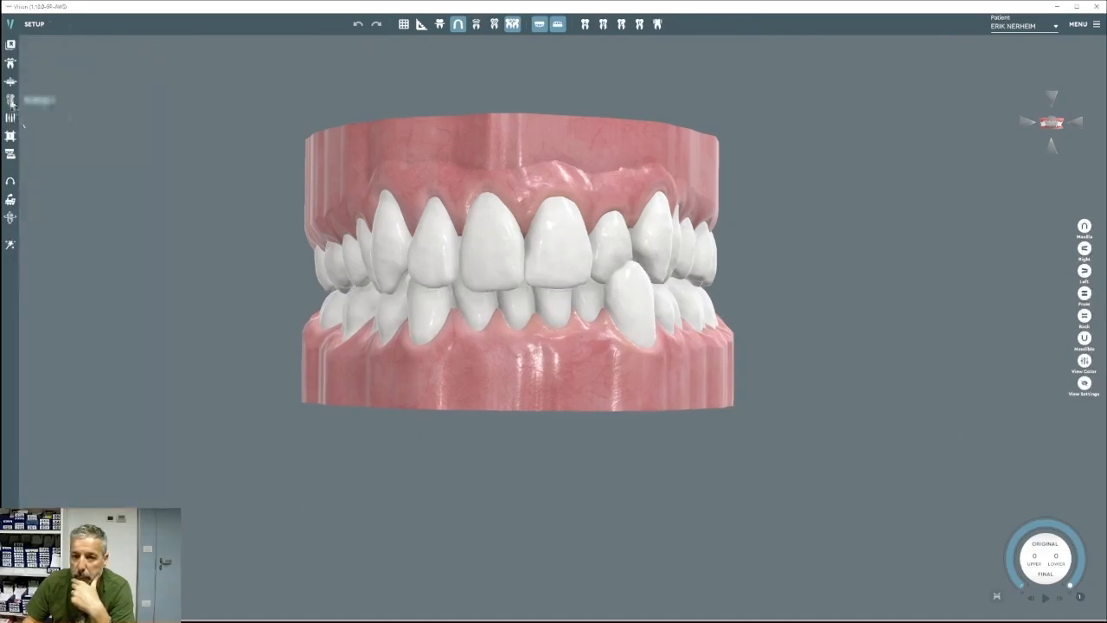
Select the upper right central incisor, examine it with the Smooth, Intrude and Extrude options of Model Correction, and close the tool unchanged.
click(491, 265)
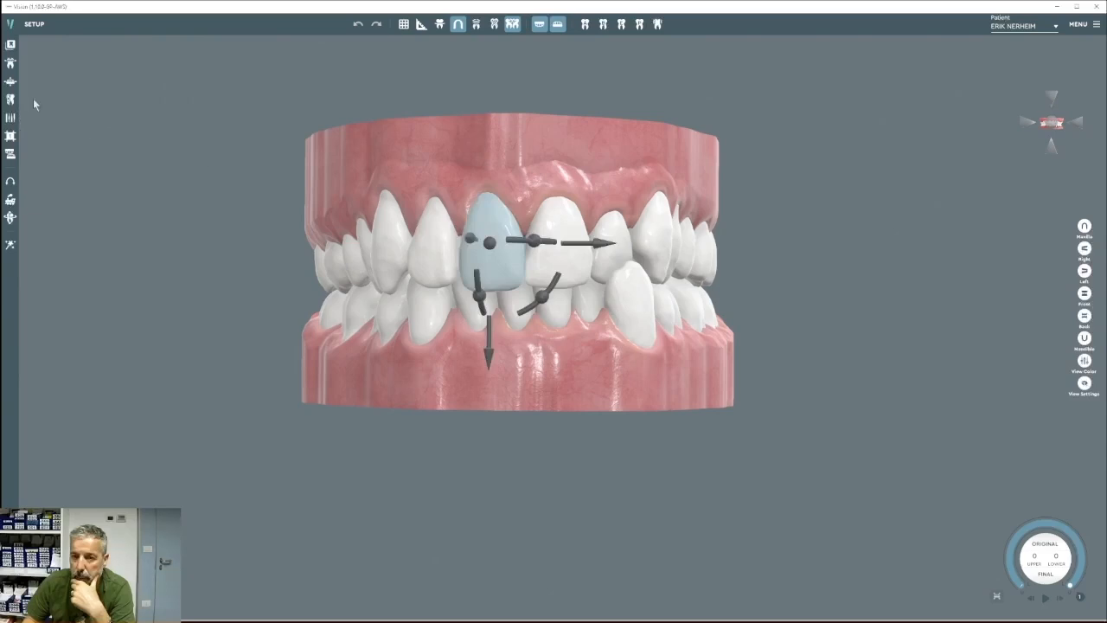
click(10, 99)
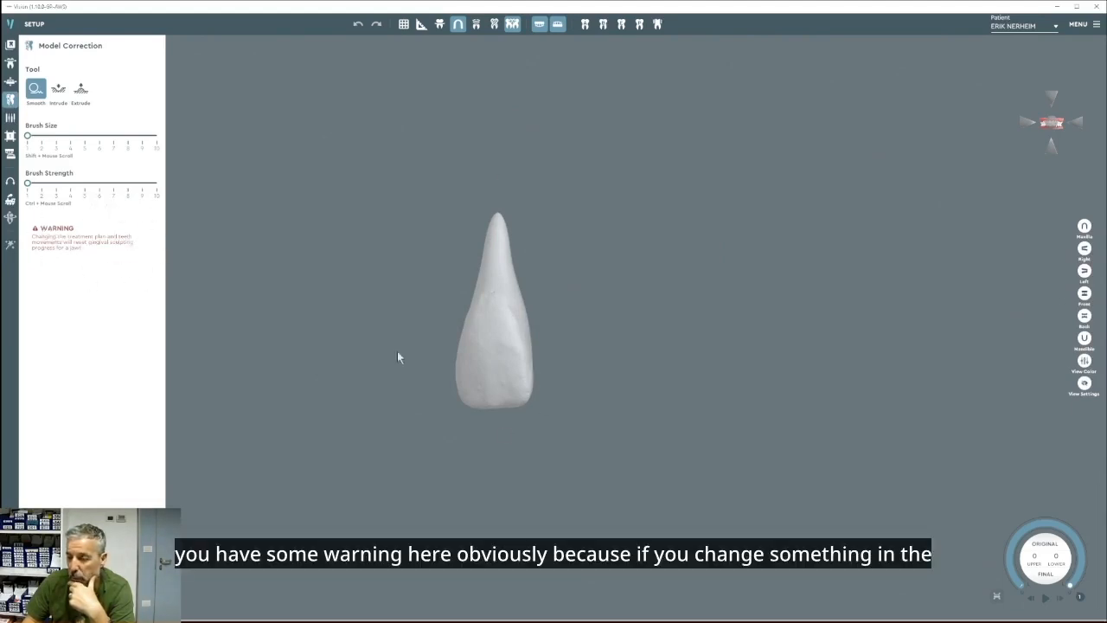
right_drag(563, 374, 589, 298)
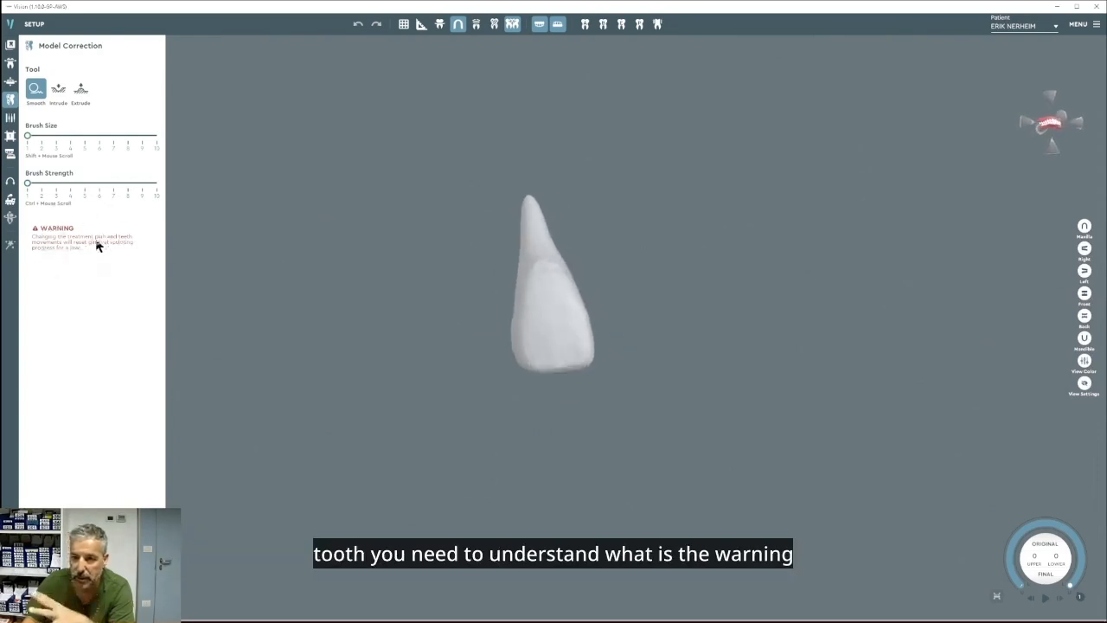
right_drag(545, 304, 525, 317)
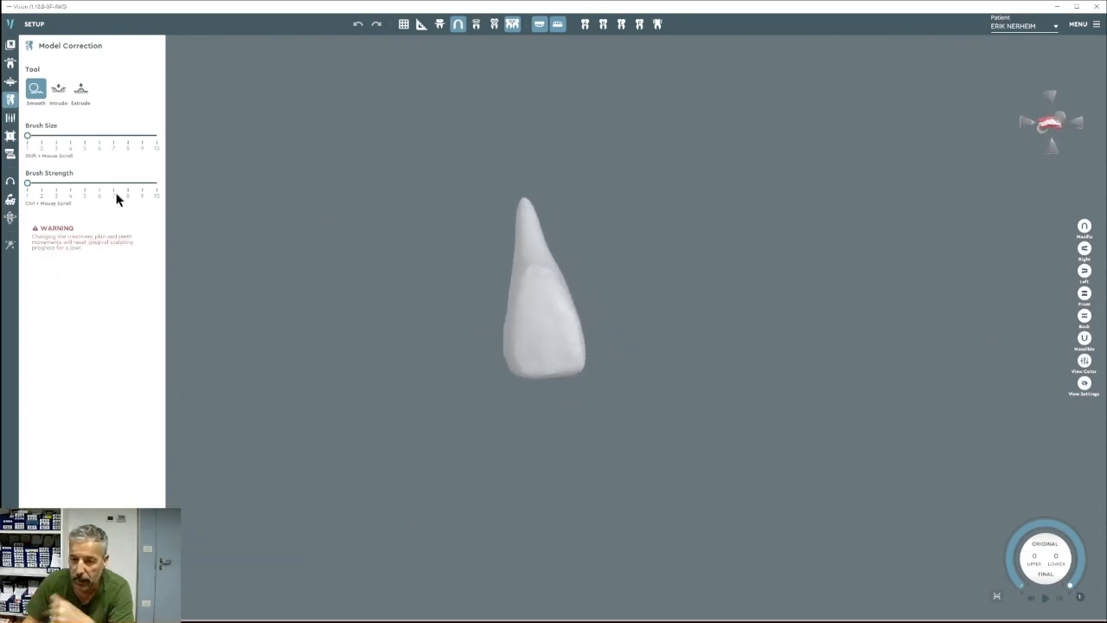
click(10, 98)
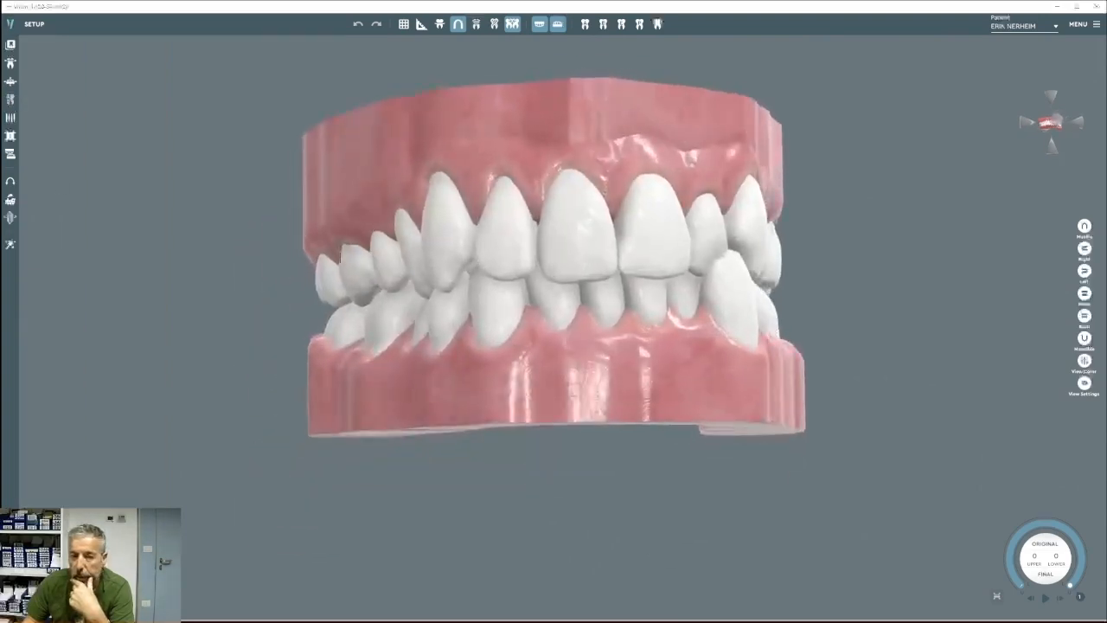
Review the treatment plan's staging chart for the upper teeth beside the front of the model, and close it.
click(10, 117)
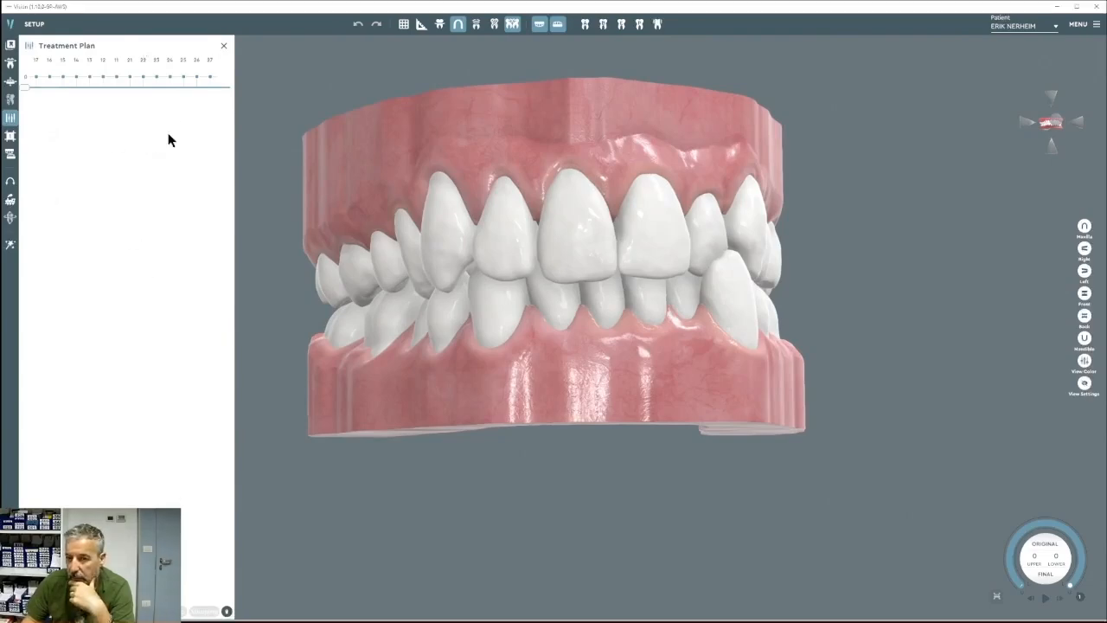
right_drag(584, 334, 555, 339)
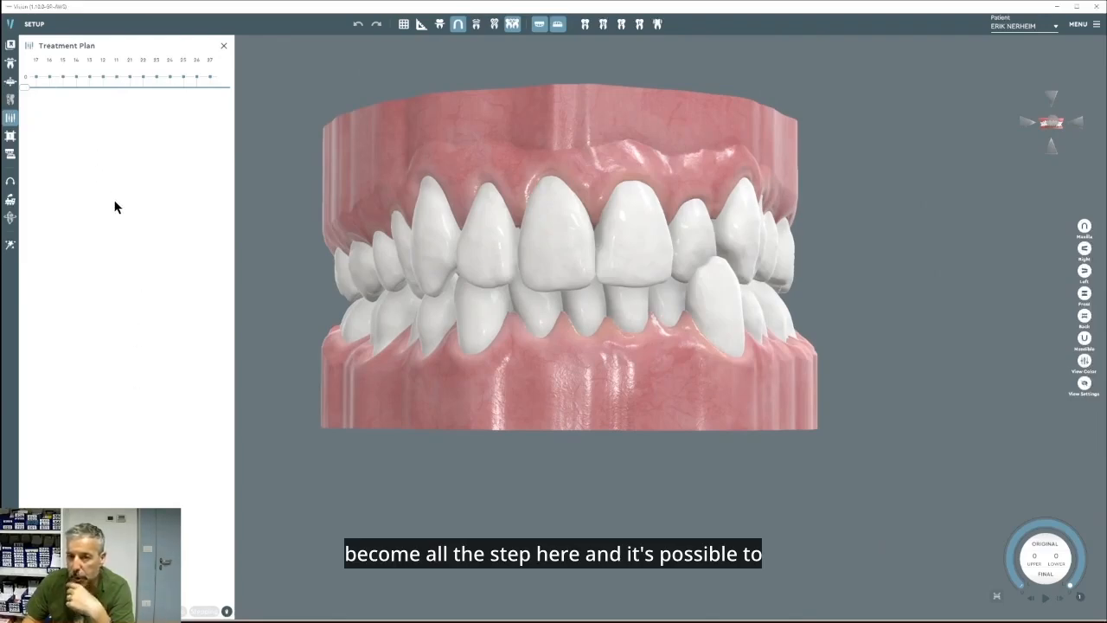
click(224, 48)
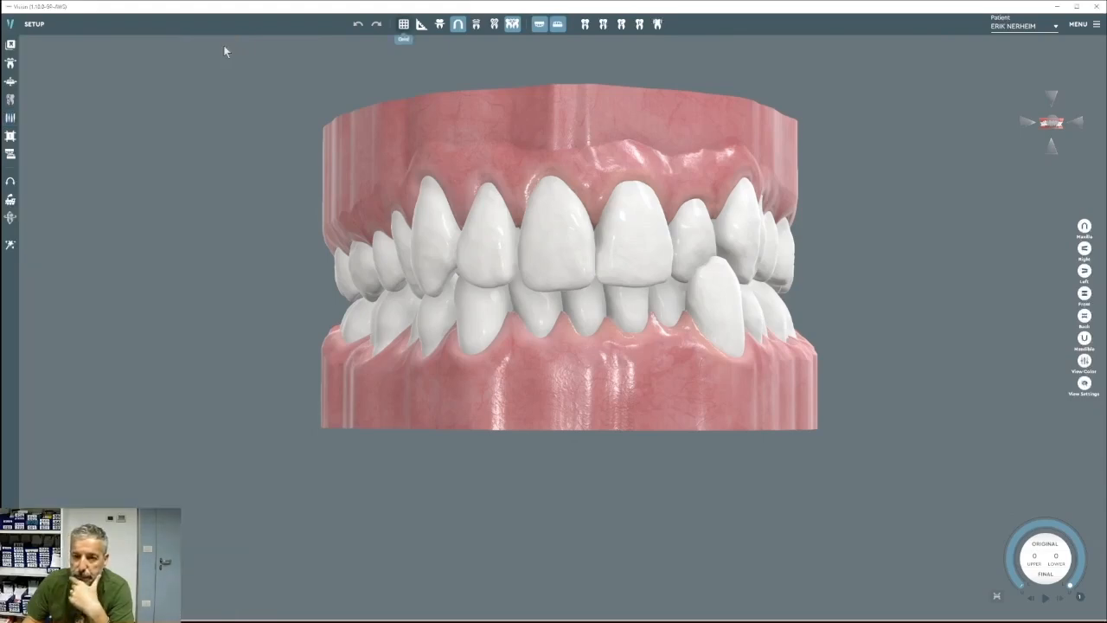
Review the Tooth Movement Table for both jaws and close it.
click(11, 139)
click(11, 138)
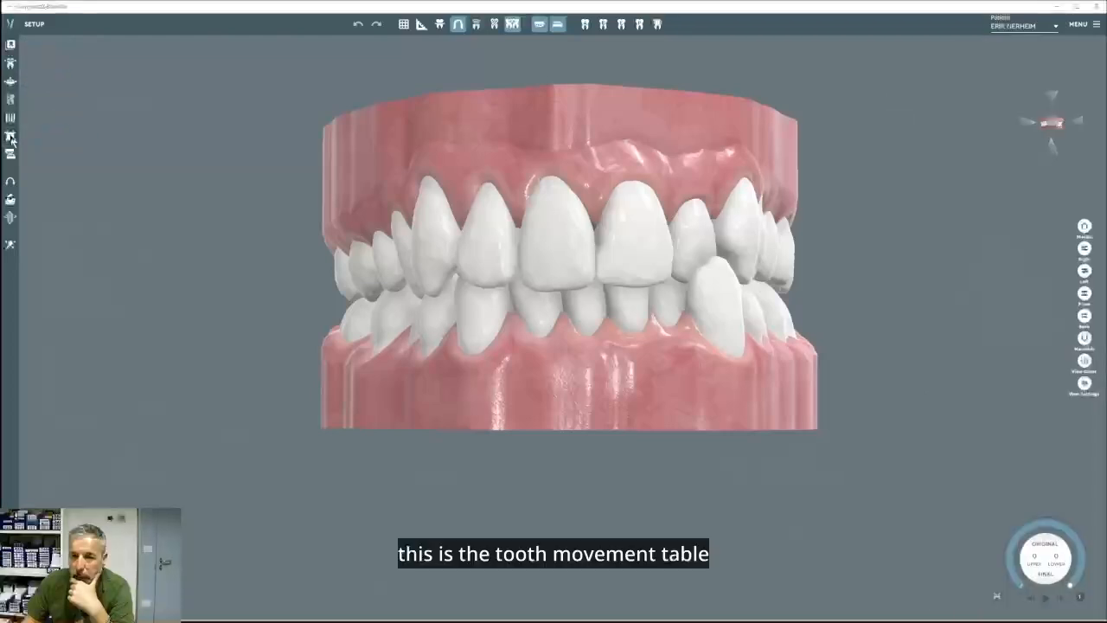
click(11, 139)
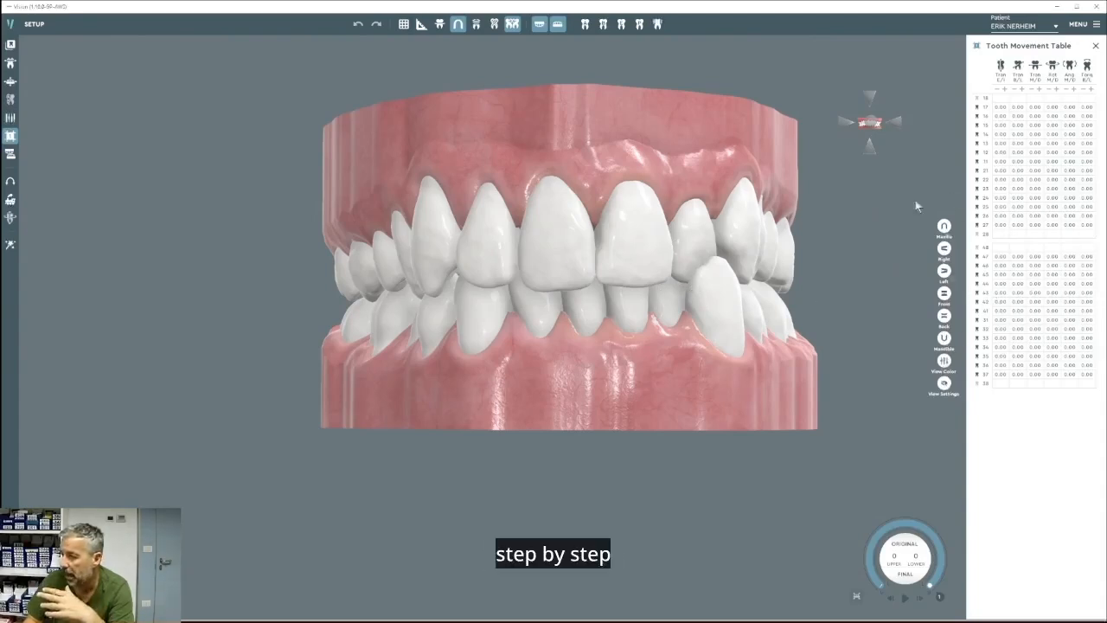
click(1096, 46)
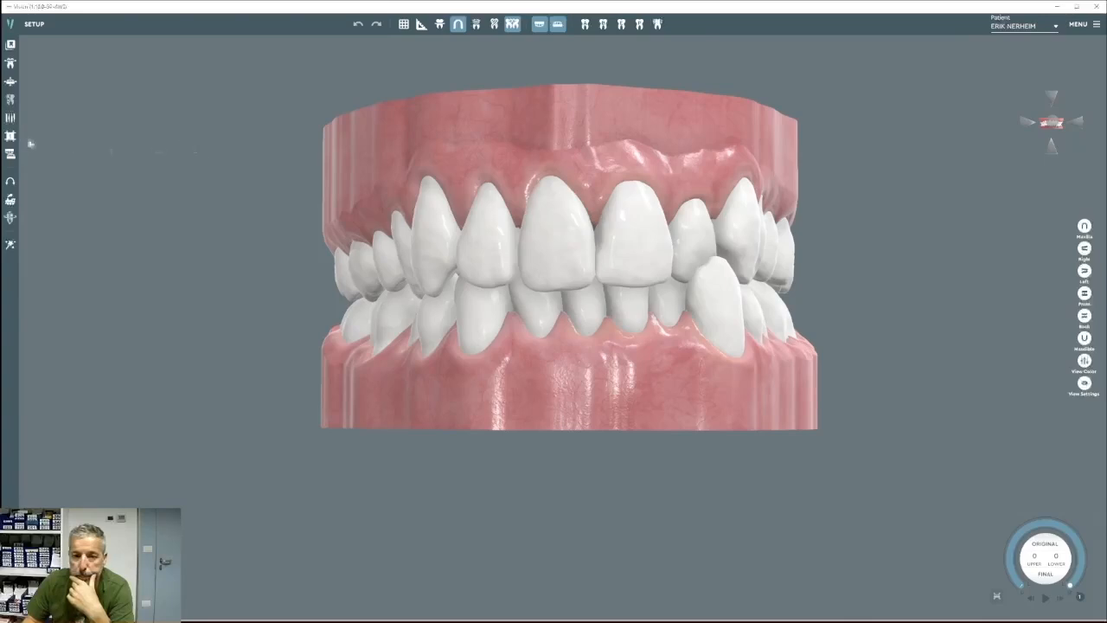
In the Virtual Articulator, set the sagittal articular angle to 32 and the transversal articular angle to 12.
click(10, 156)
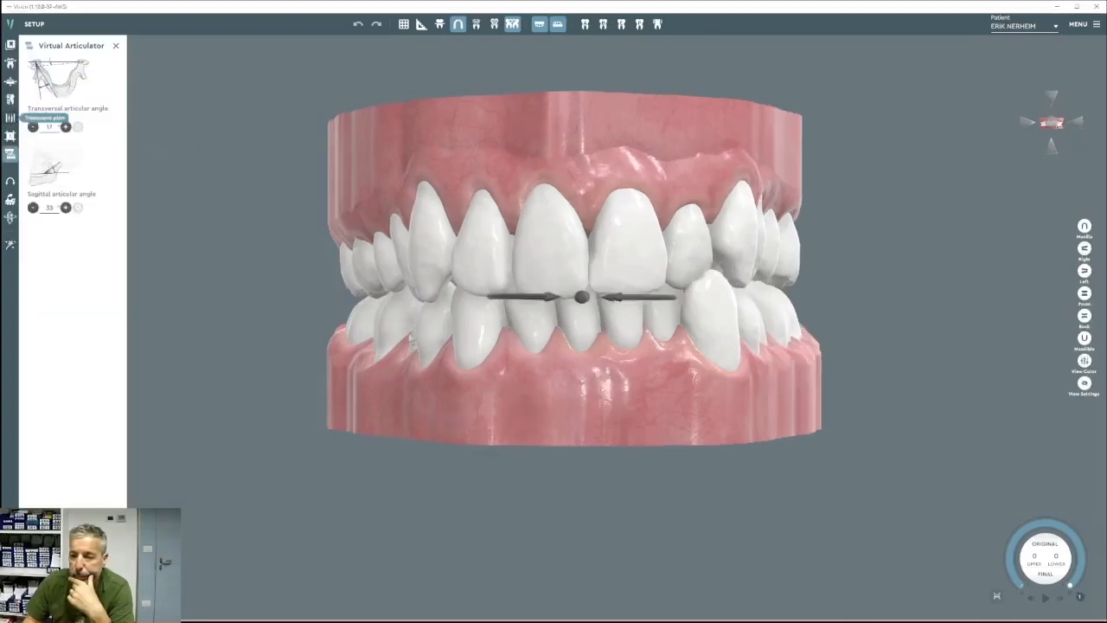
middle_drag(714, 366, 743, 363)
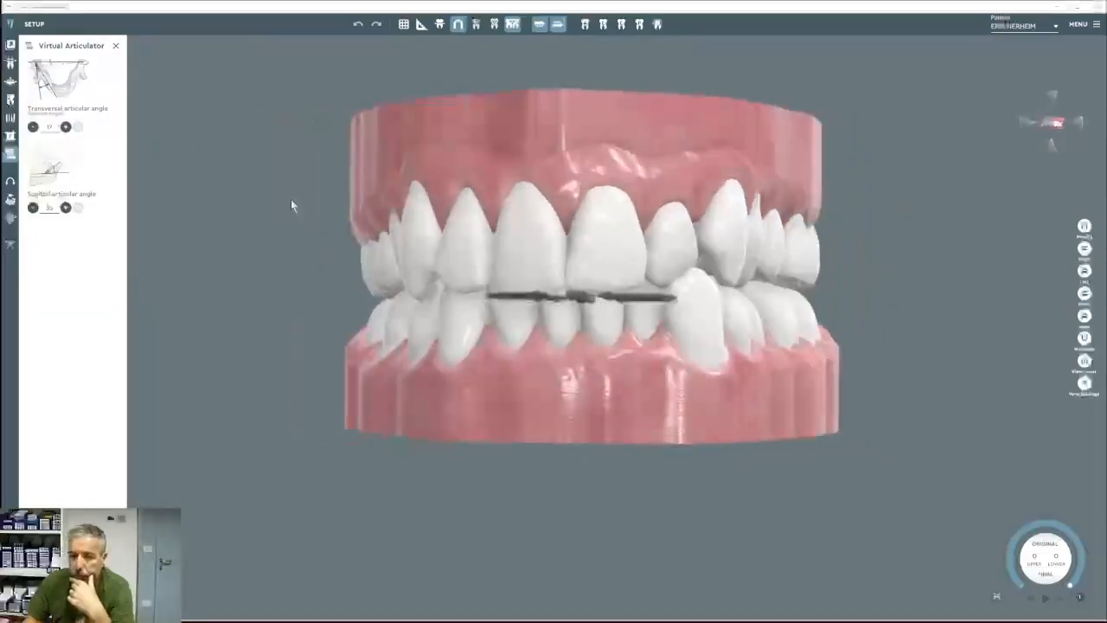
click(66, 208)
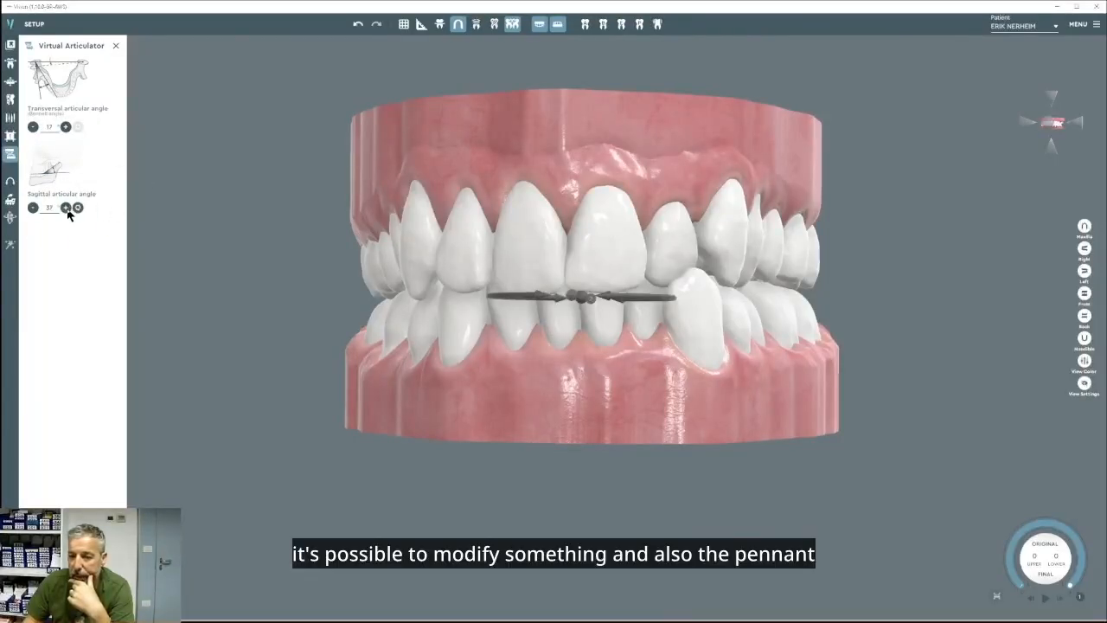
click(33, 208)
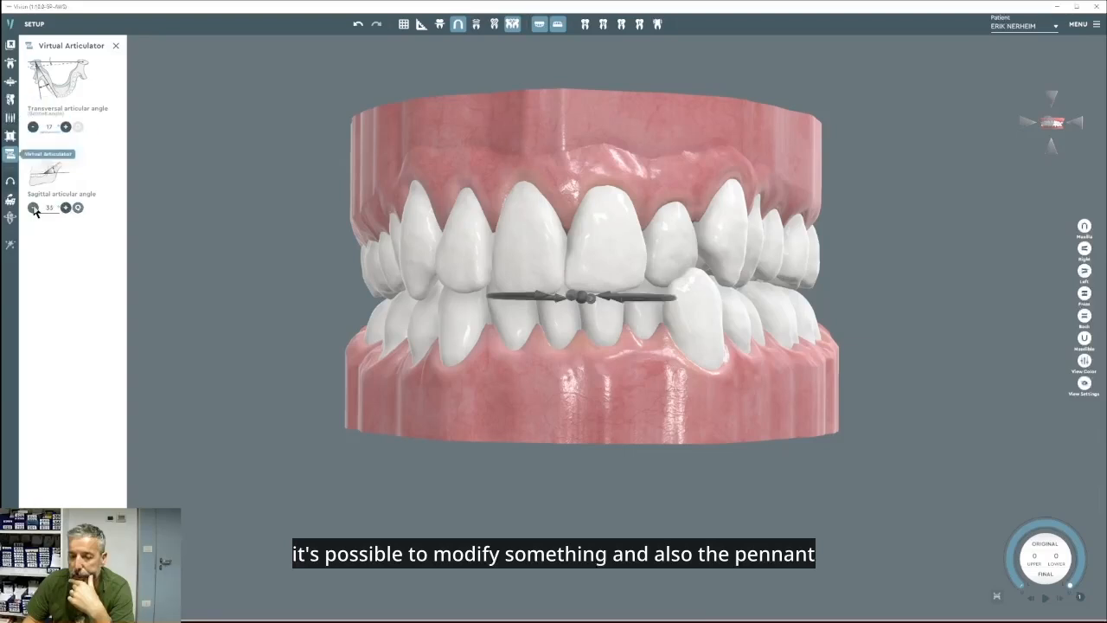
click(32, 208)
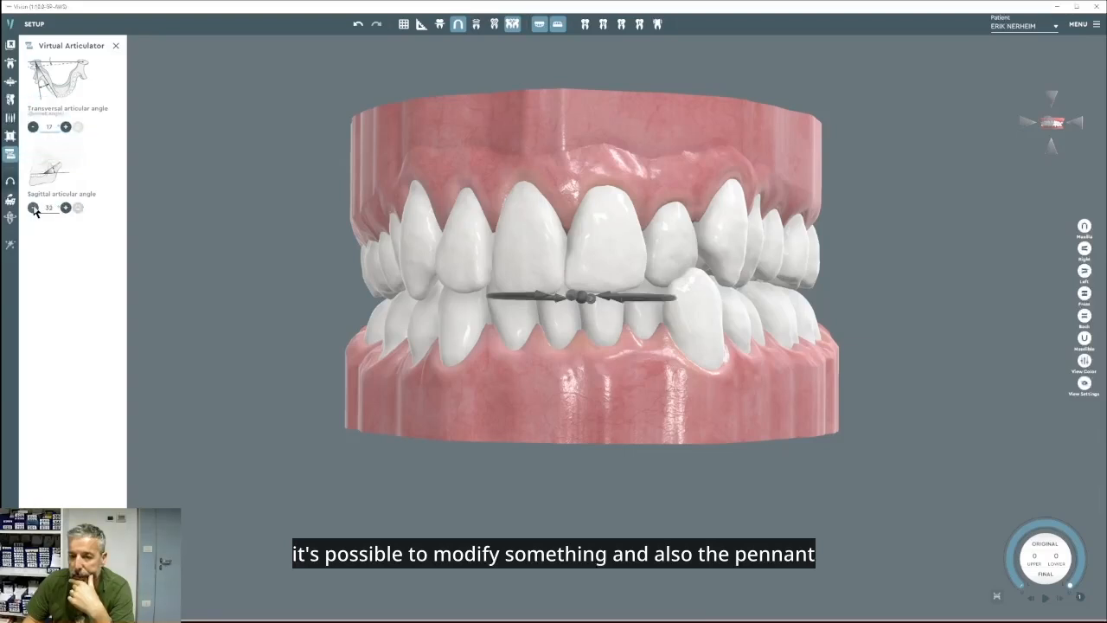
click(33, 127)
click(32, 127)
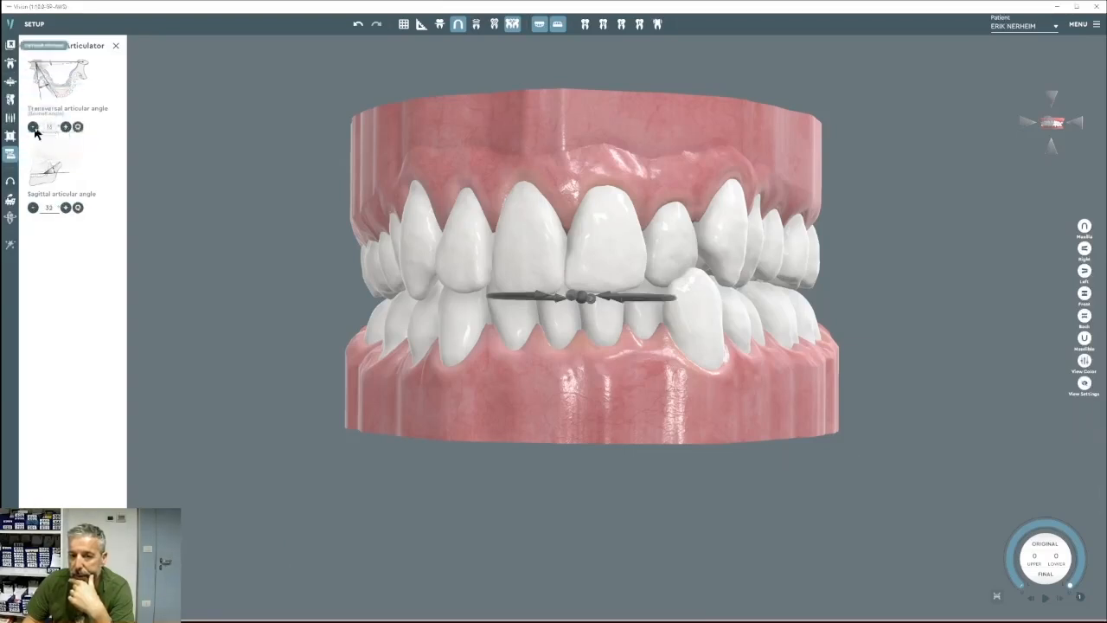
click(33, 127)
click(33, 127)
click(33, 127)
Simulate sideways jaw movement with the articulator's handles, and close the Virtual Articulator.
drag(593, 279, 377, 273)
drag(564, 298, 606, 299)
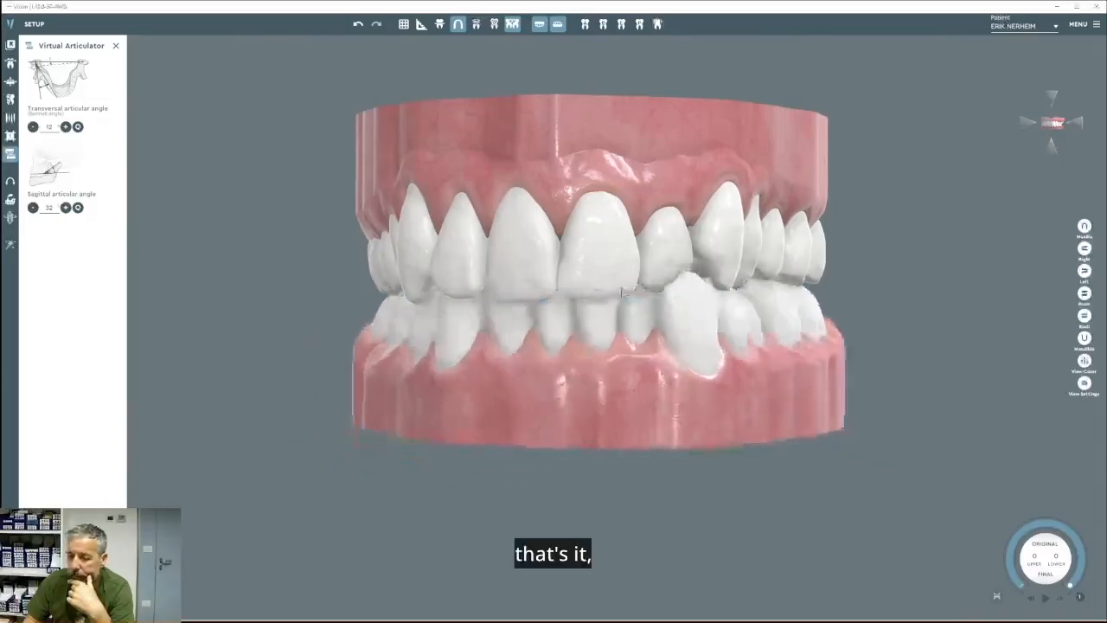
click(117, 45)
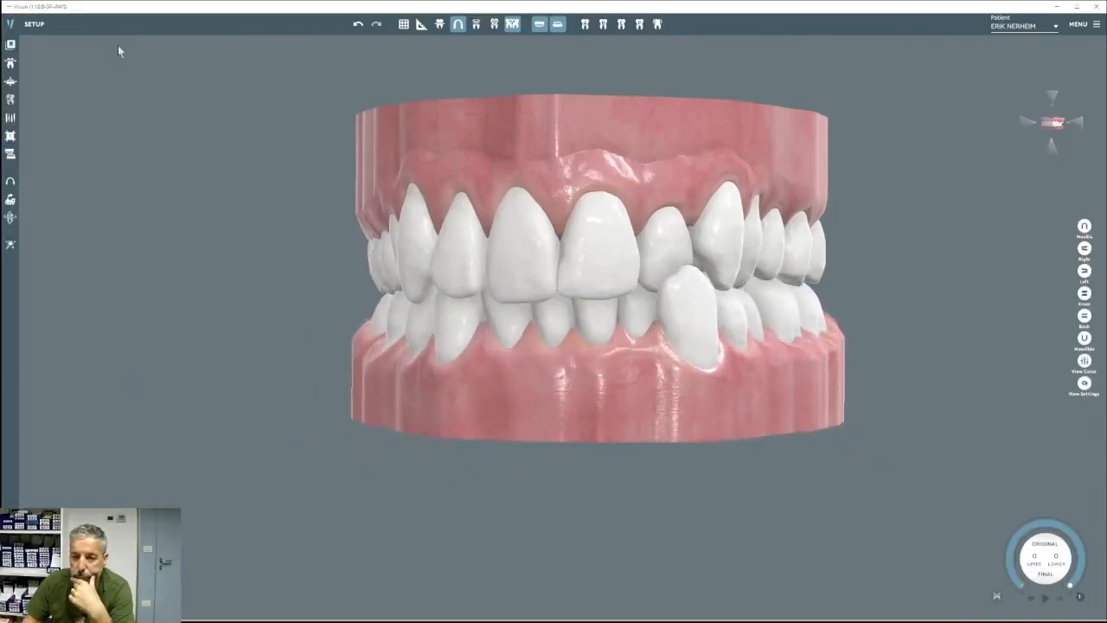
right_drag(665, 259, 677, 257)
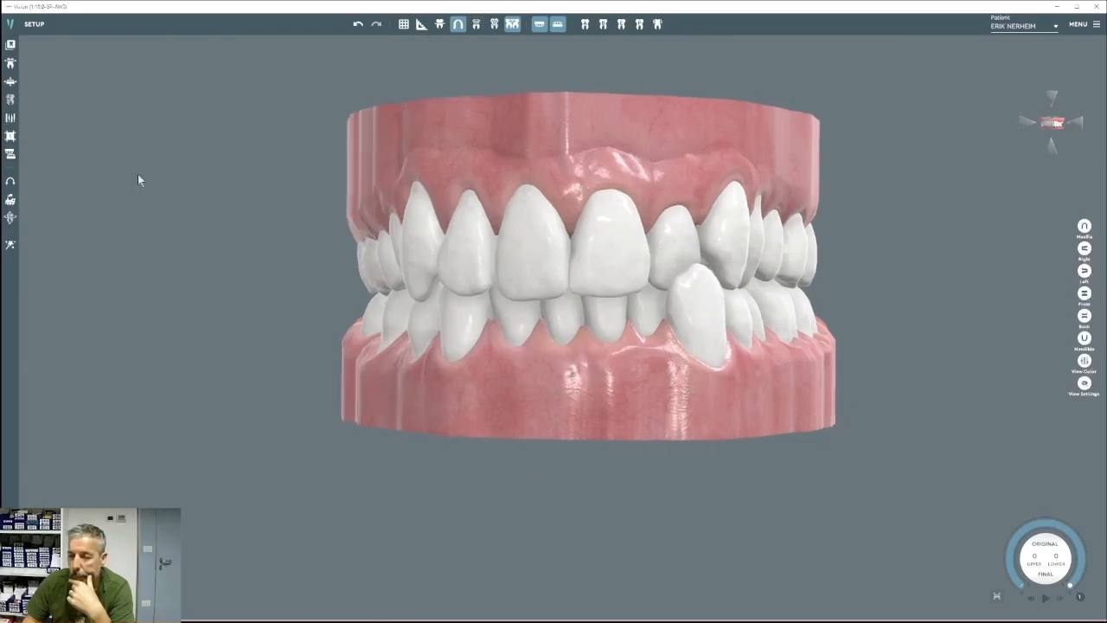
Select the upper right central incisor and limit its movement controls to straight-line movement.
mouse_move(11, 183)
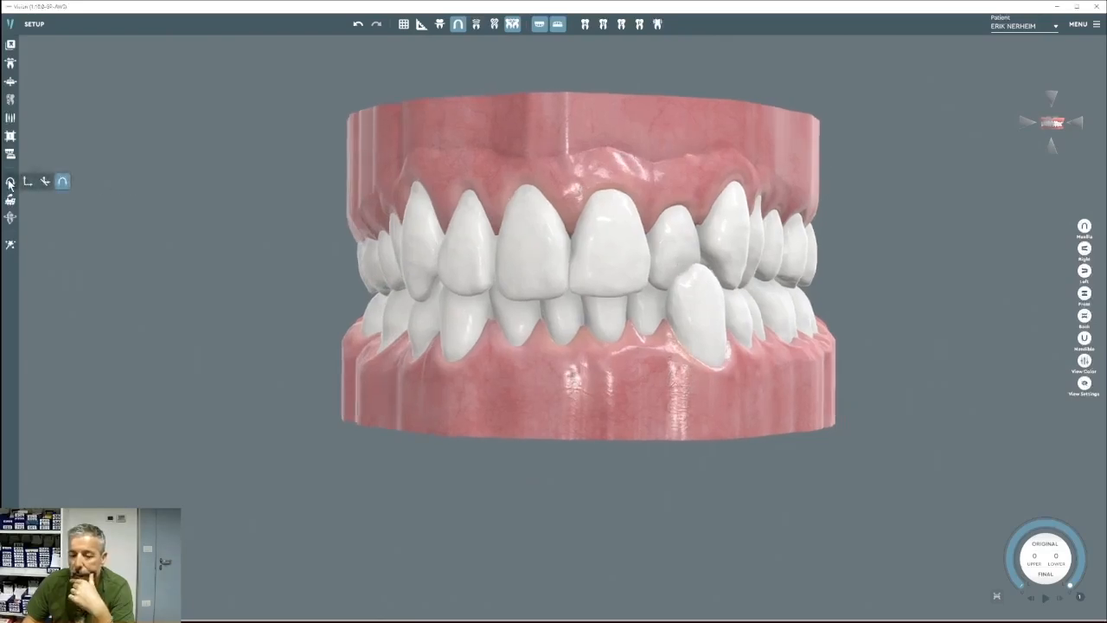
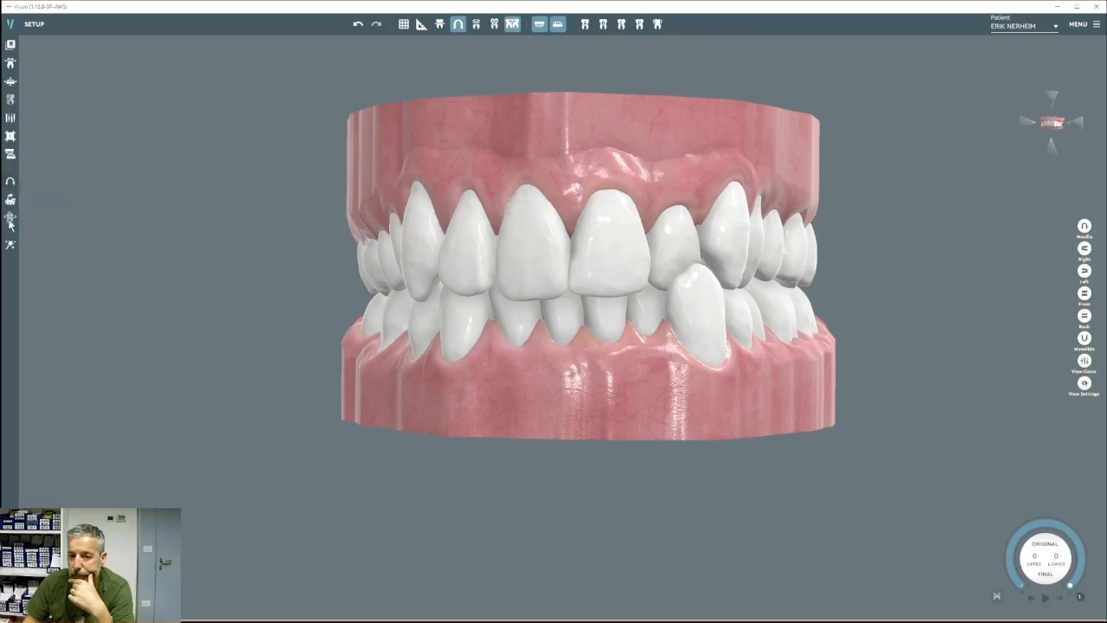
click(529, 264)
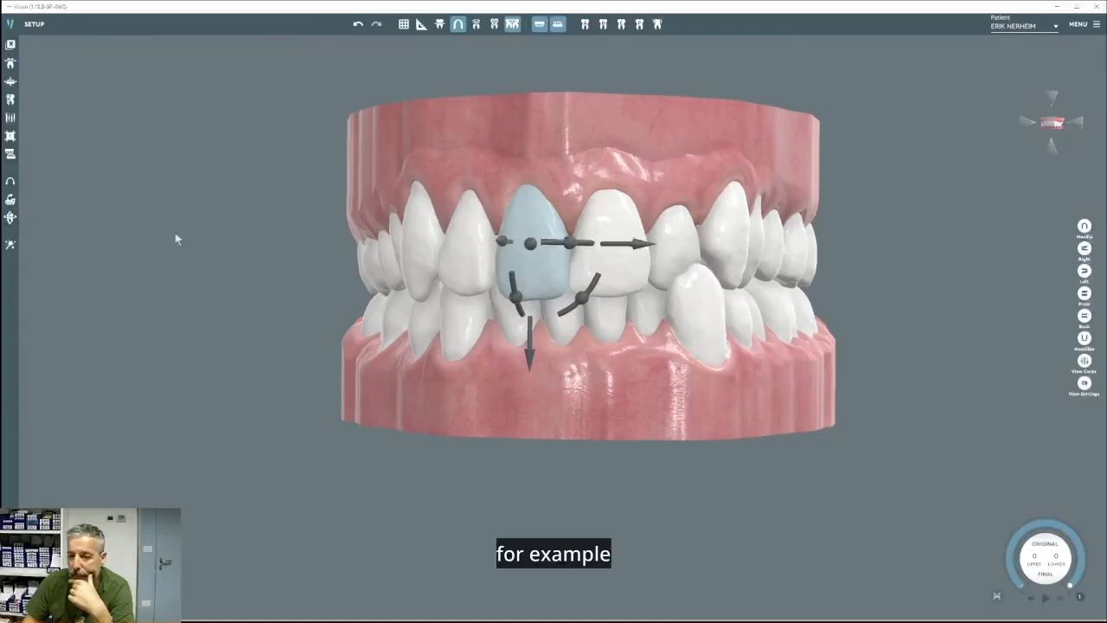
mouse_move(9, 220)
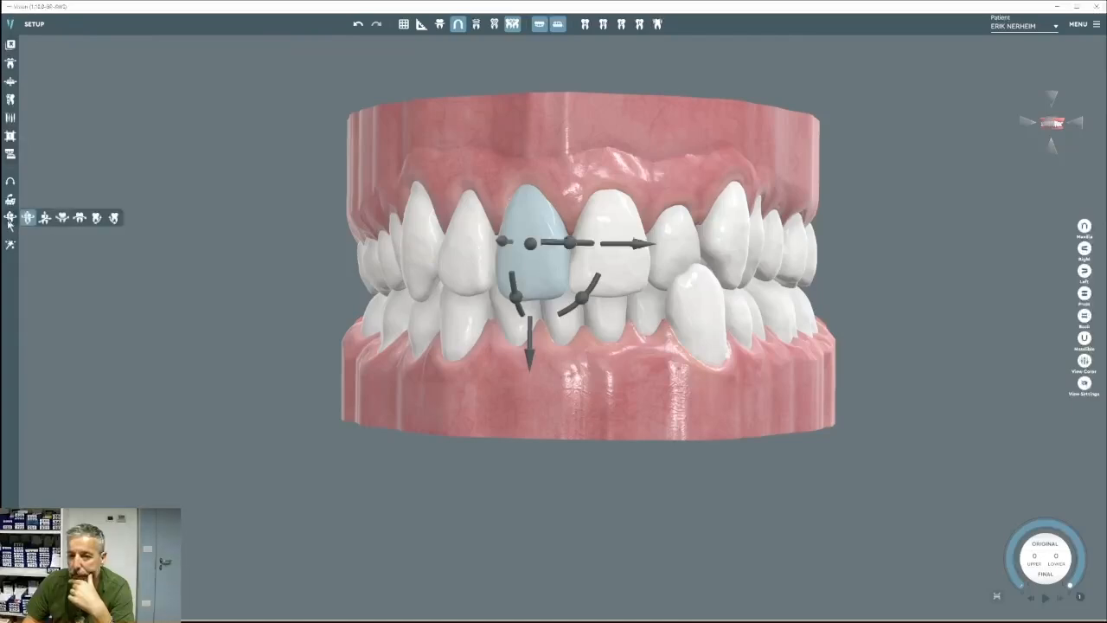
click(46, 219)
Try small straight-line shifts of the incisor forward and back, vertically and mesiodistally, and undo them.
right_drag(553, 260, 380, 259)
mouse_move(352, 260)
mouse_down()
mouse_move(290, 259)
mouse_move(377, 260)
mouse_move(289, 261)
mouse_move(333, 262)
mouse_up()
right_drag(337, 268, 458, 273)
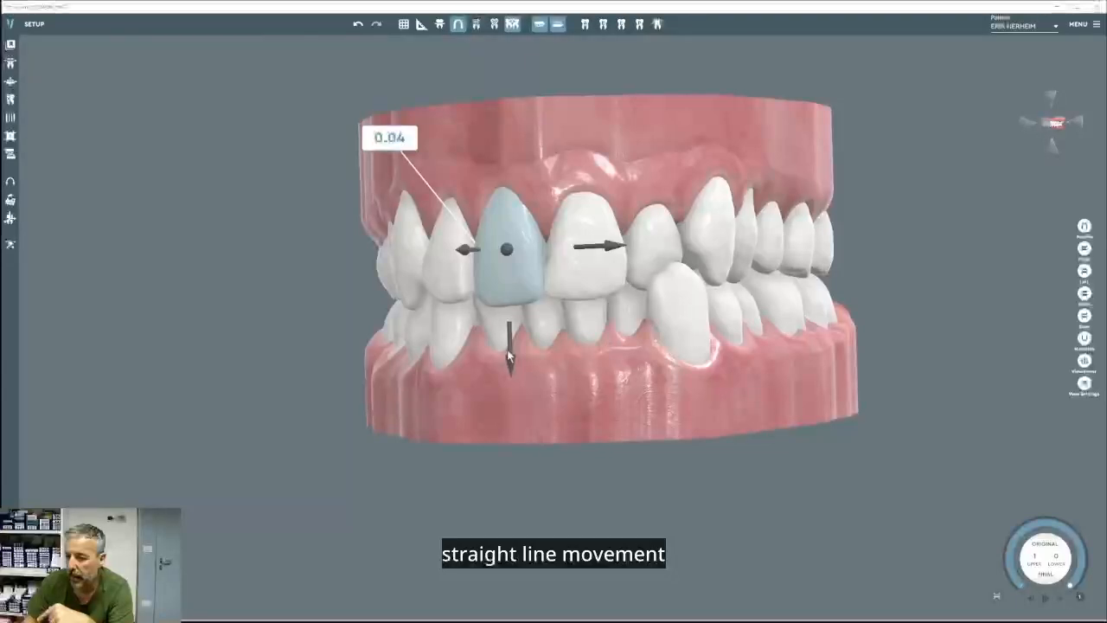
drag(510, 352, 519, 363)
right_drag(519, 363, 398, 355)
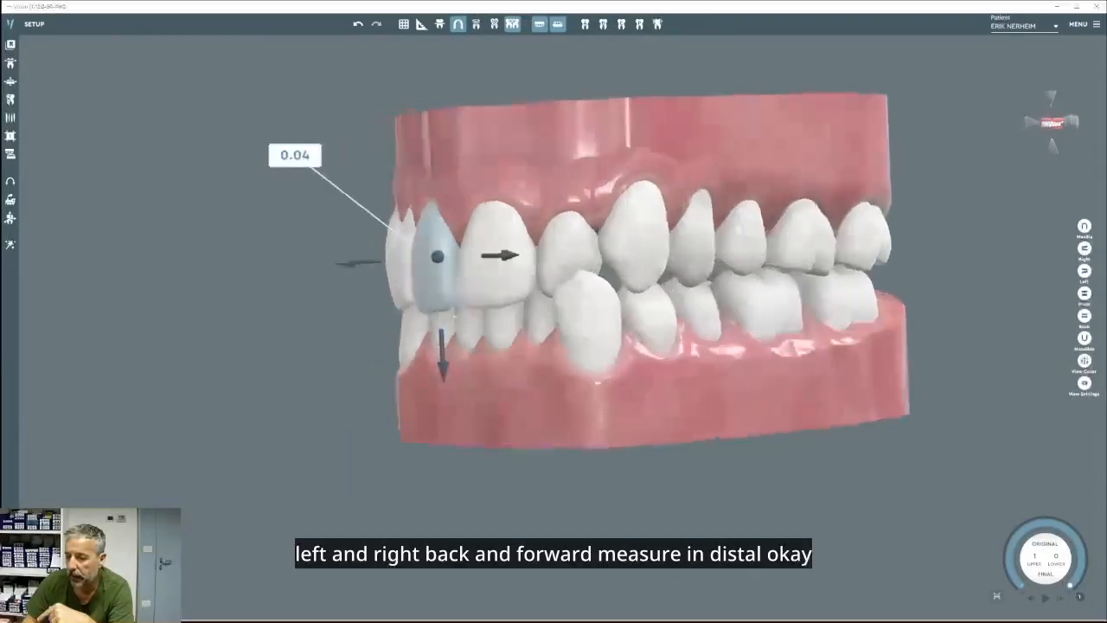
mouse_move(356, 259)
mouse_down()
mouse_move(302, 263)
mouse_move(355, 262)
mouse_up()
right_drag(355, 262, 606, 242)
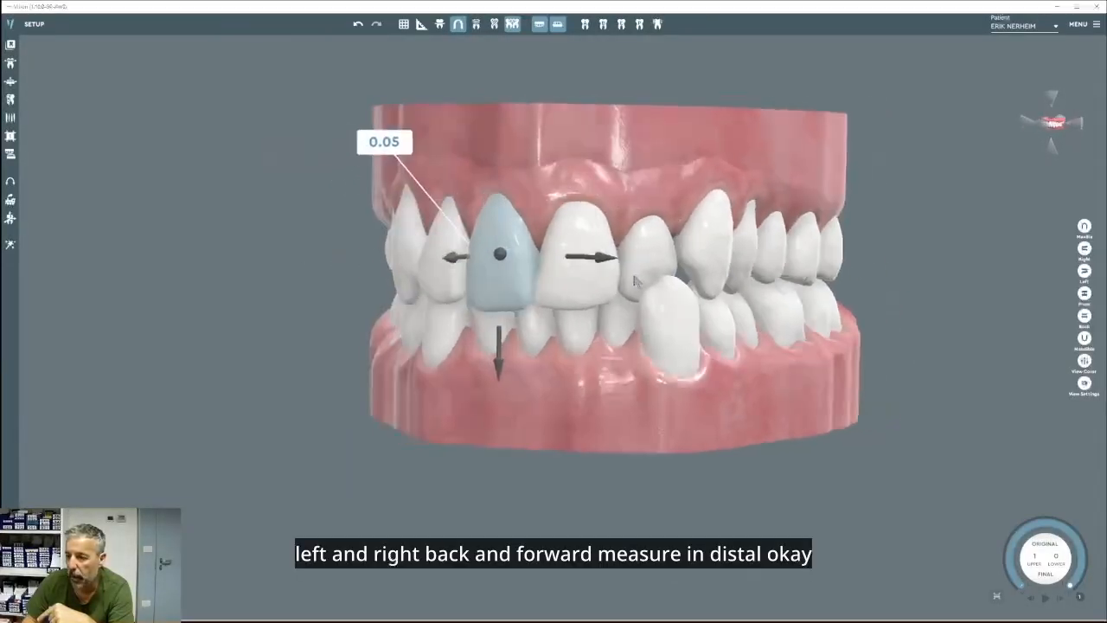
drag(600, 263, 593, 260)
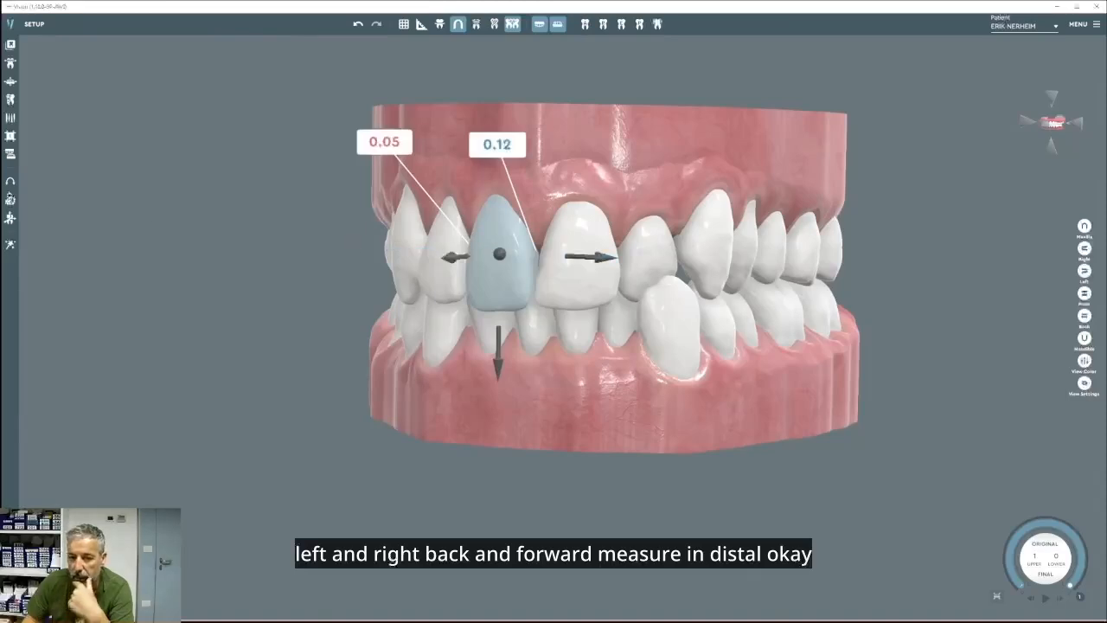
click(358, 24)
click(358, 24)
click(358, 24)
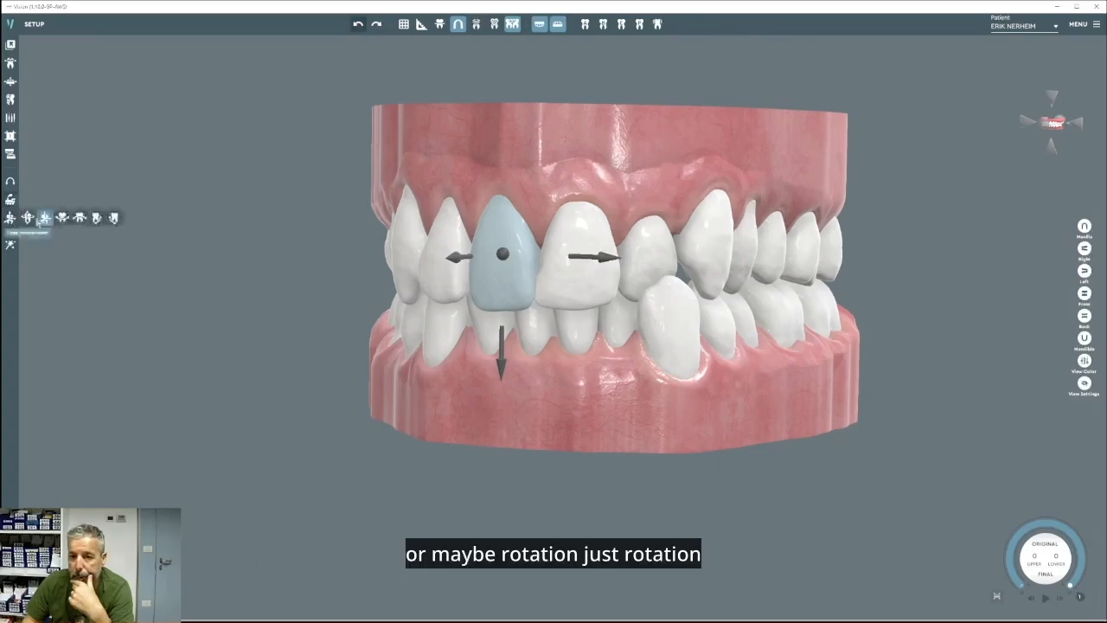
Switch the incisor's controls to rotation only and tip the tooth slightly as seen from the side.
click(62, 219)
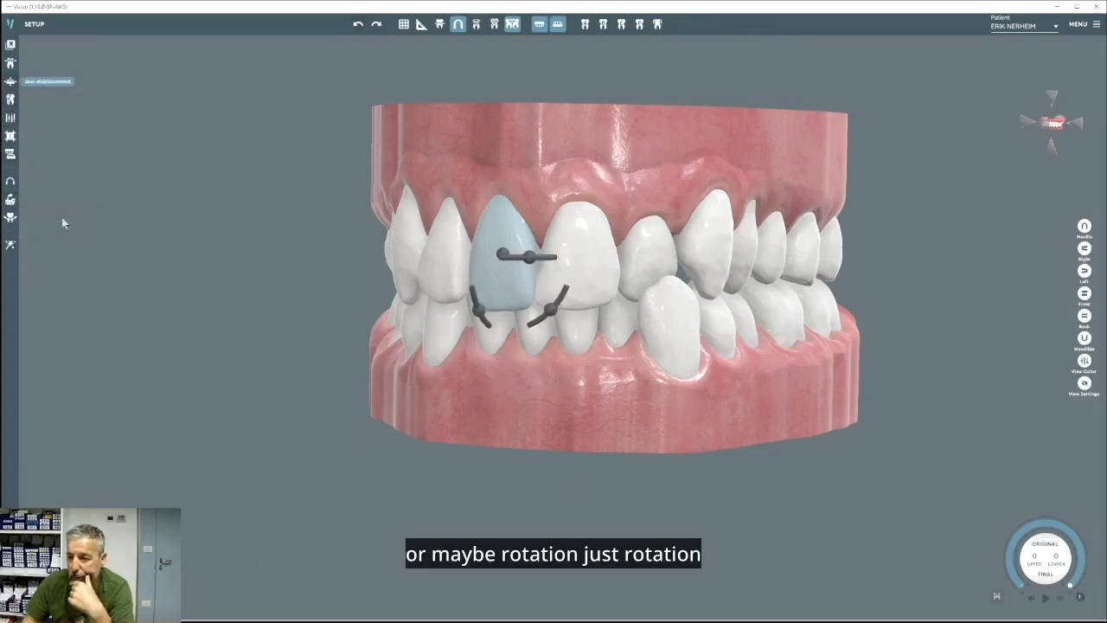
right_drag(657, 363, 421, 340)
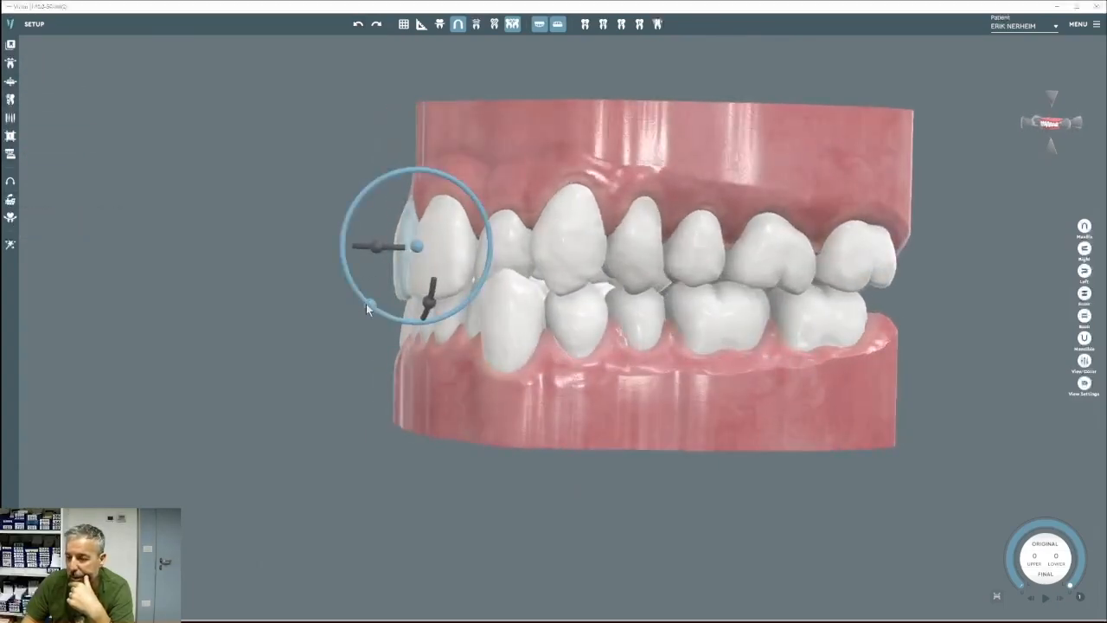
mouse_move(366, 303)
mouse_down()
mouse_move(382, 313)
mouse_move(370, 303)
mouse_up()
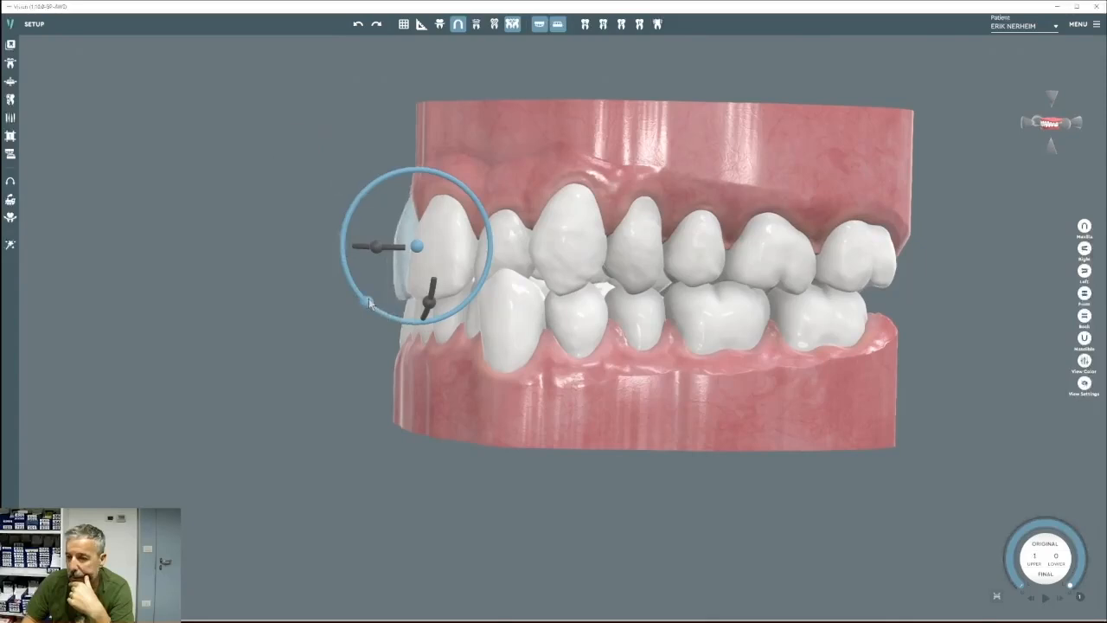
drag(446, 335, 715, 350)
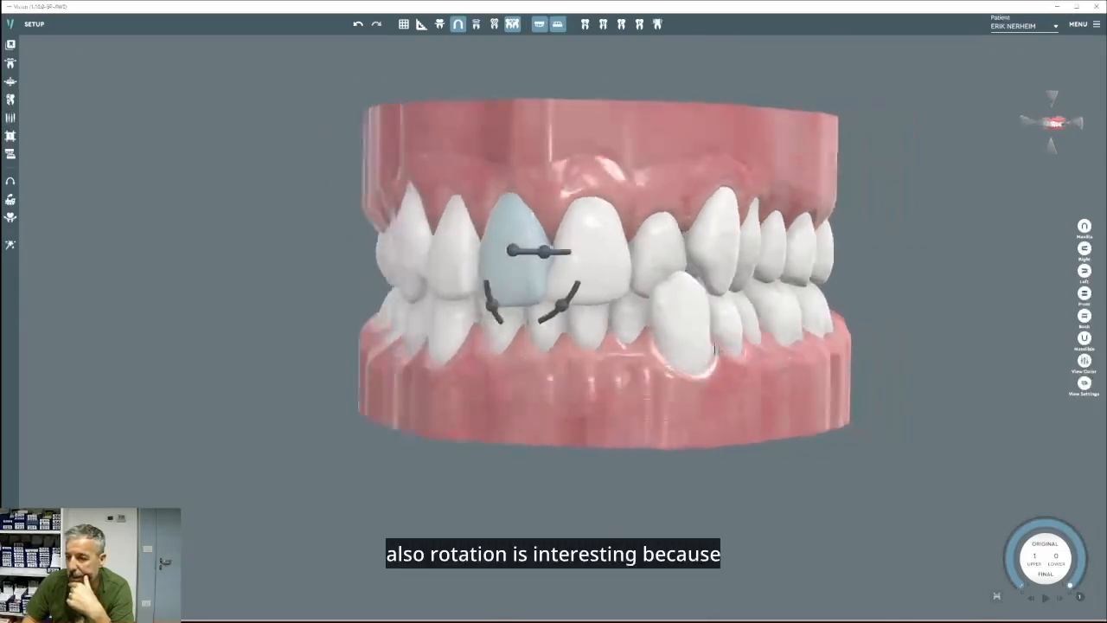
Hide the gums, switch the incisor's controls to rotation around the center of resistance, and try a slight tip of the tooth.
click(458, 24)
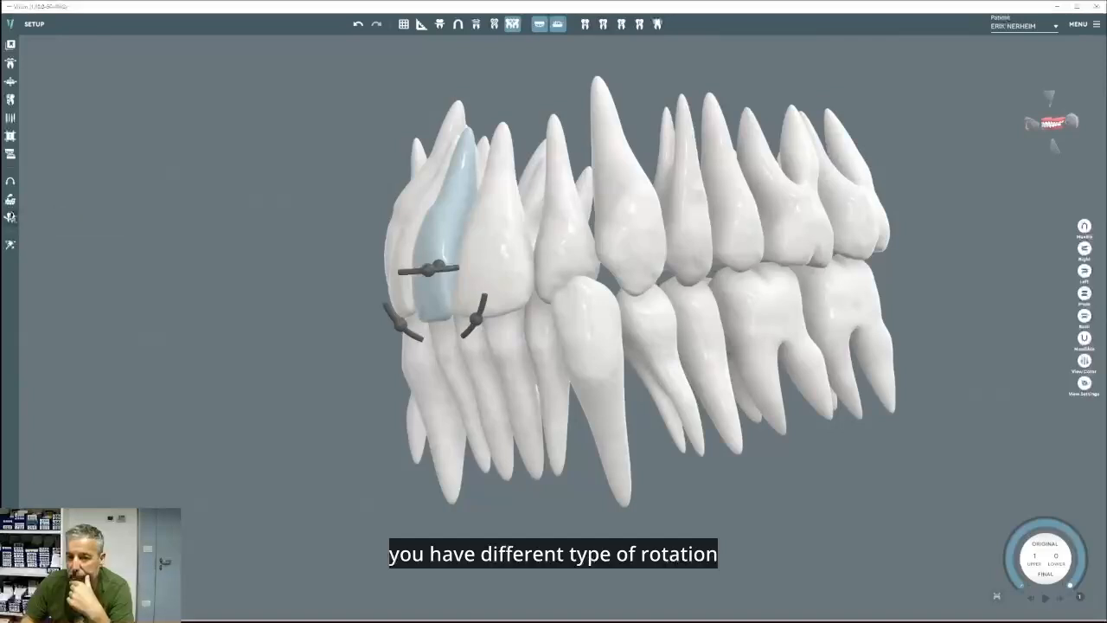
click(11, 218)
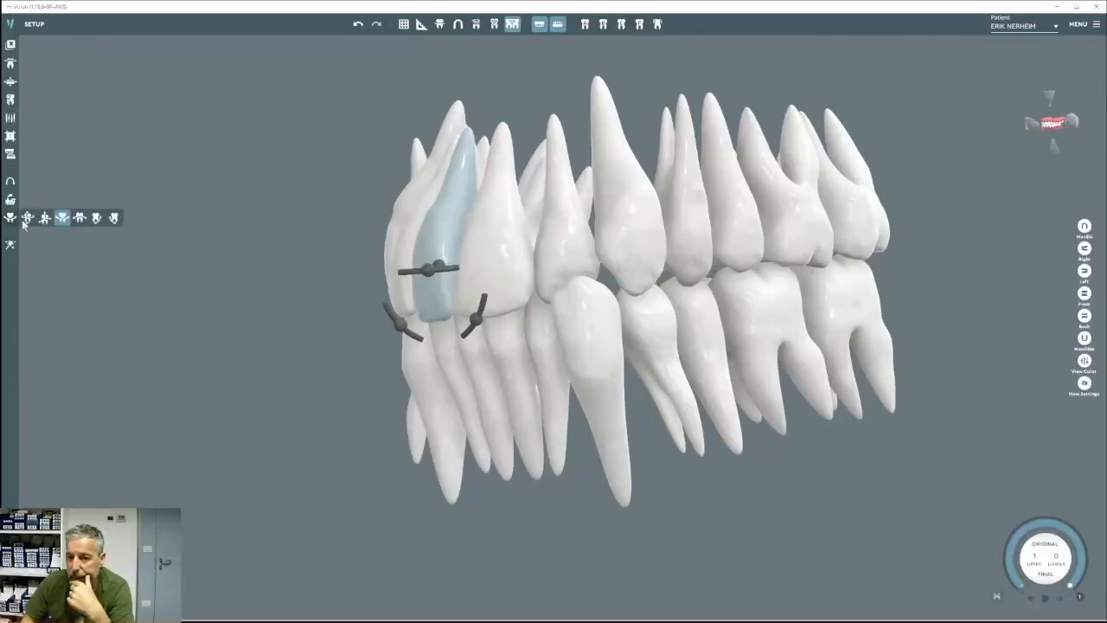
click(81, 220)
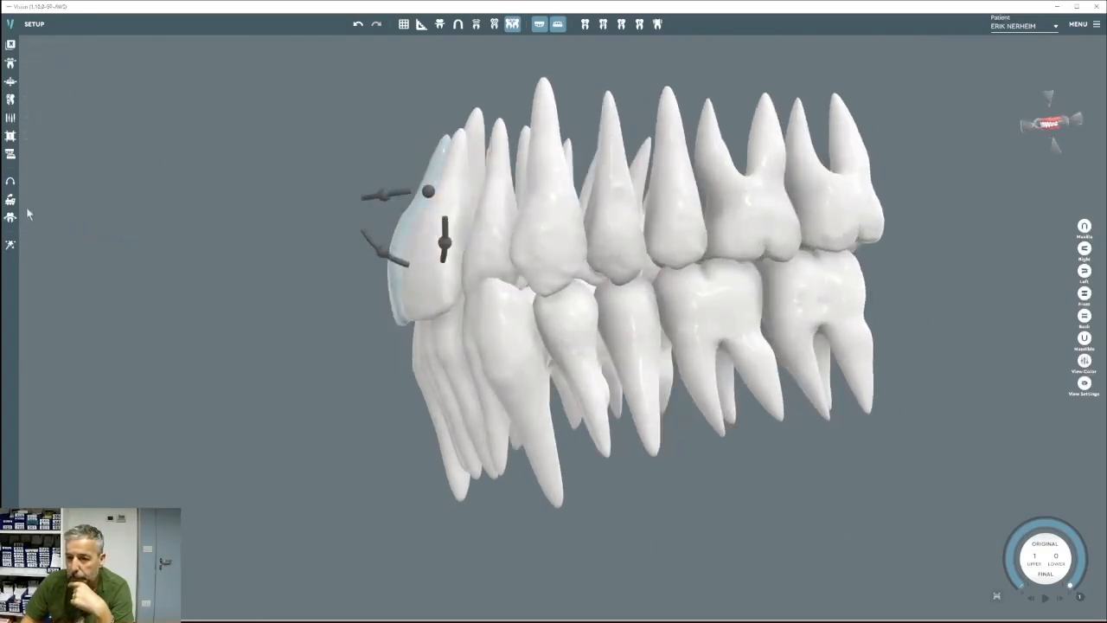
mouse_move(12, 222)
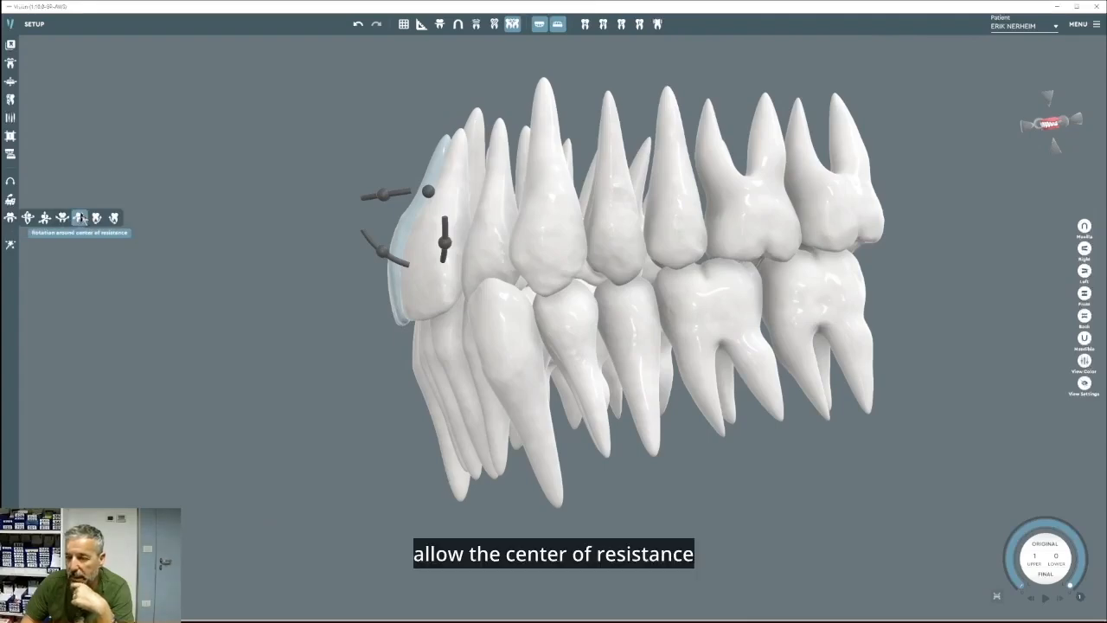
mouse_move(382, 252)
mouse_down()
mouse_move(376, 231)
mouse_move(365, 243)
mouse_move(383, 253)
mouse_up()
mouse_move(14, 220)
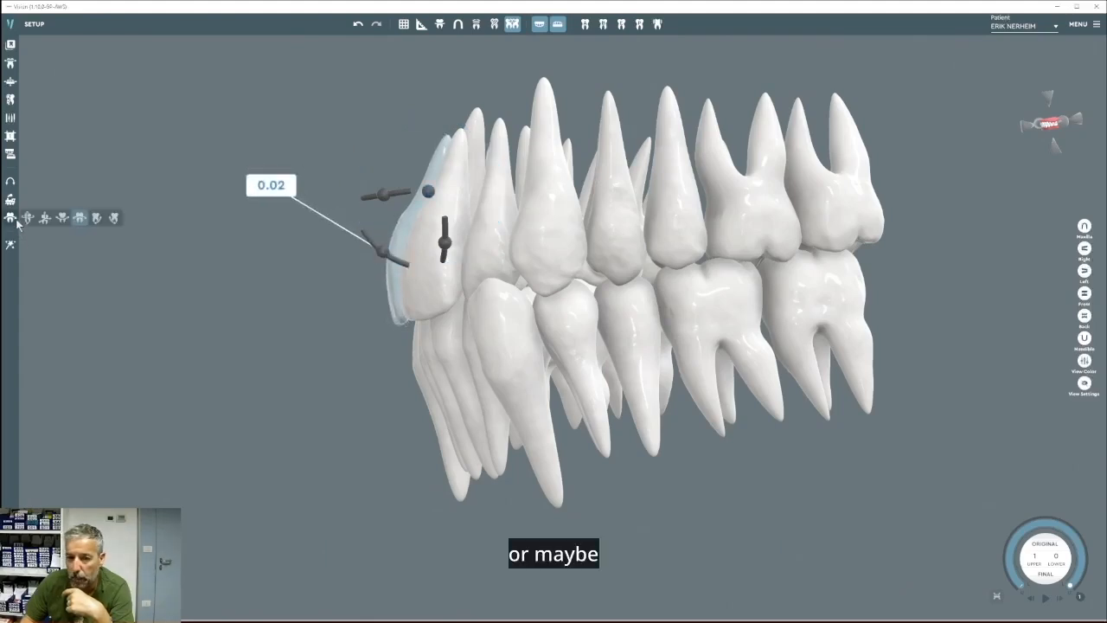
click(80, 219)
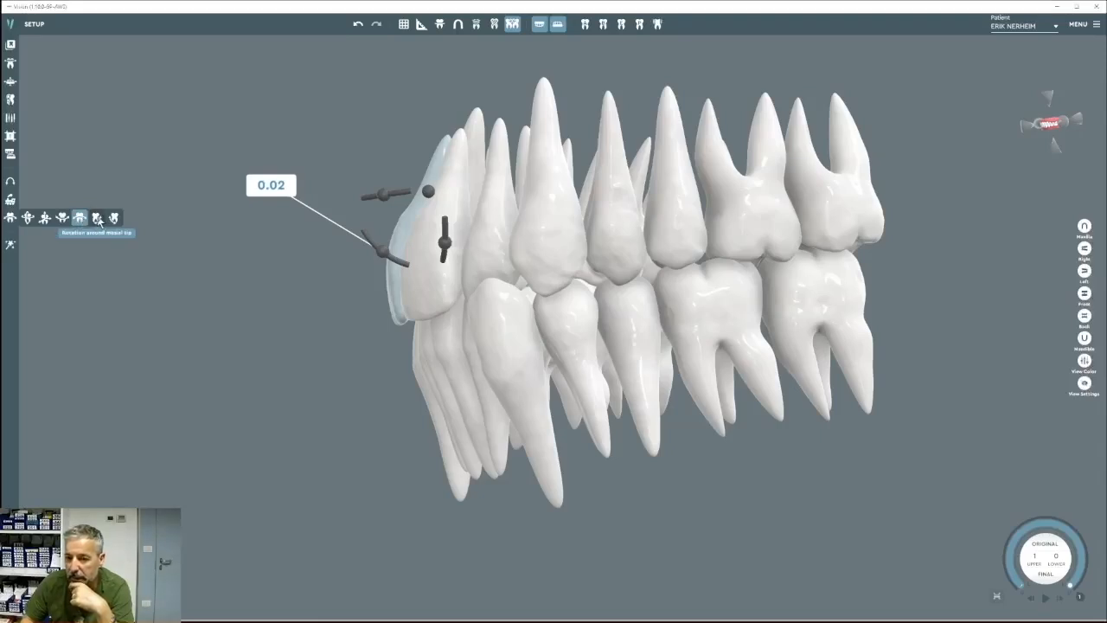
Switch to rotation around the mesial tip and try turning the incisor slightly with only the upper arch shown from the biting side.
click(99, 222)
right_drag(99, 219, 1067, 185)
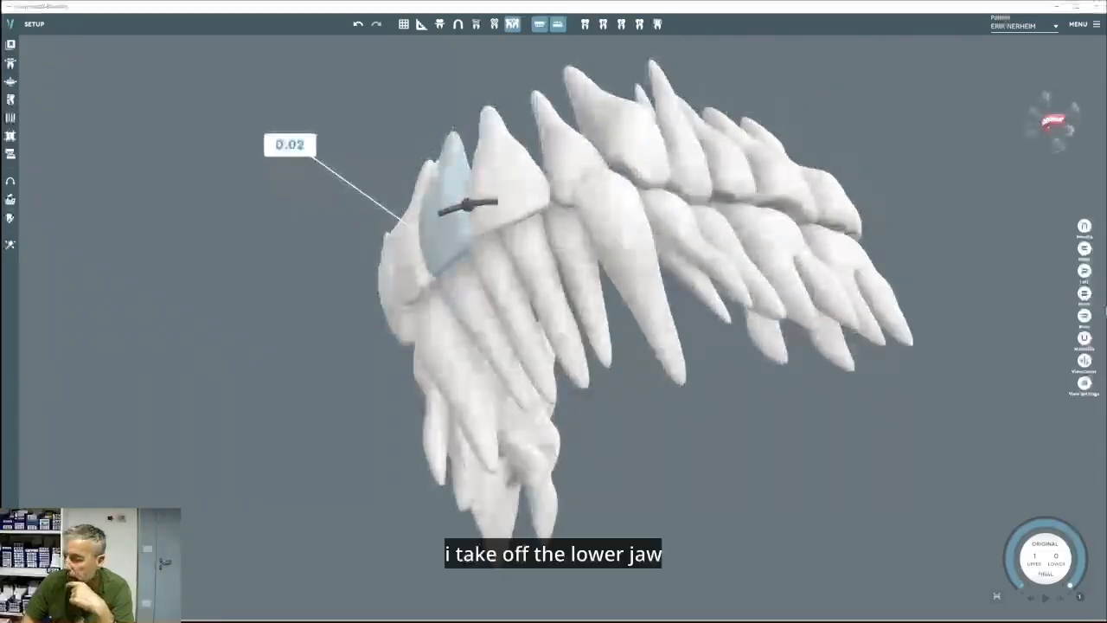
click(1085, 228)
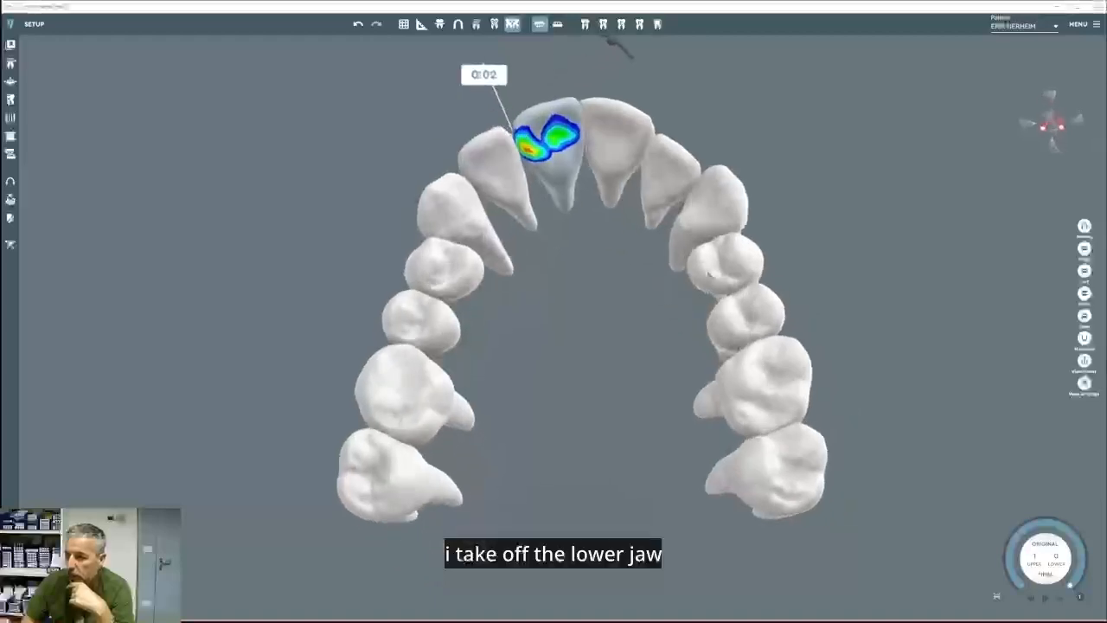
middle_drag(706, 273, 649, 443)
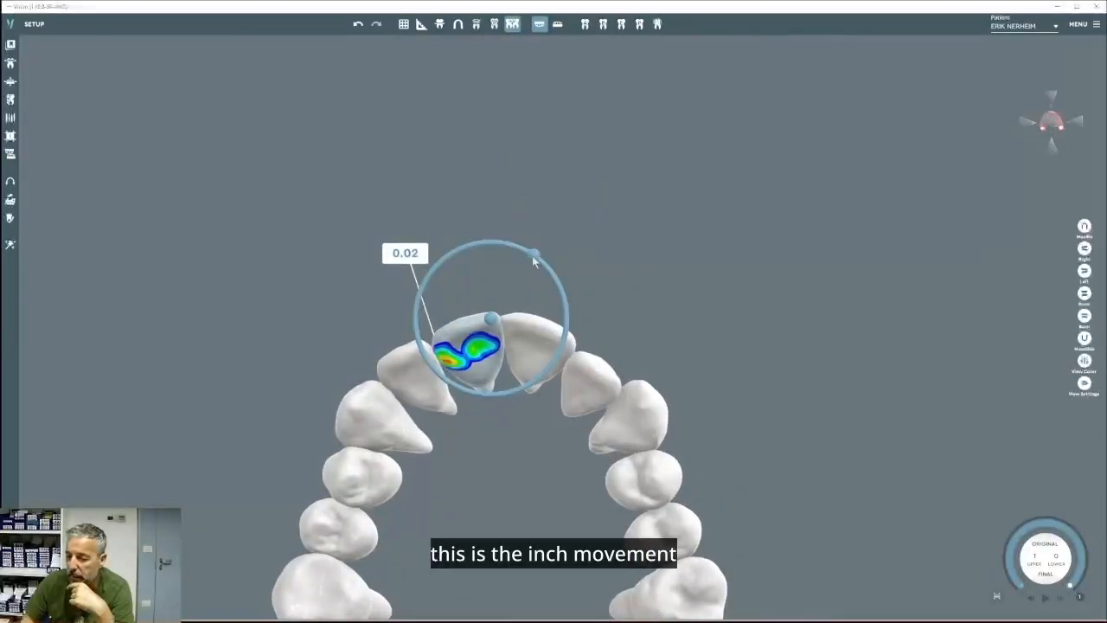
mouse_move(532, 255)
mouse_down()
mouse_move(562, 305)
mouse_move(539, 261)
mouse_move(566, 299)
mouse_move(548, 270)
mouse_up()
Try a slight rotation of the incisor around its distal tip and undo the trial rotations.
click(11, 219)
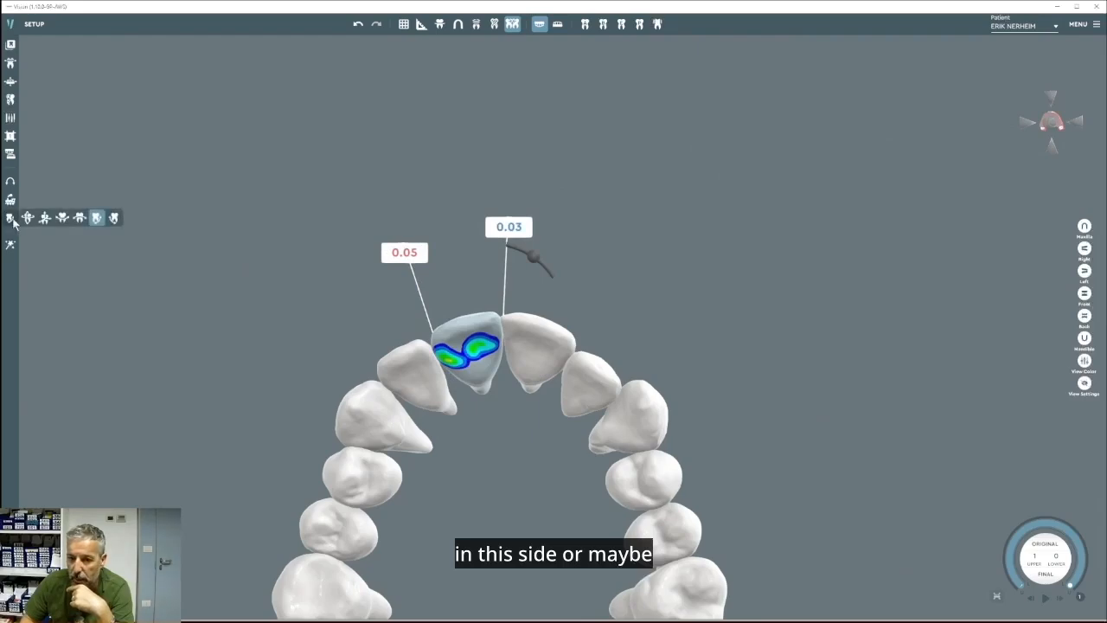
click(113, 222)
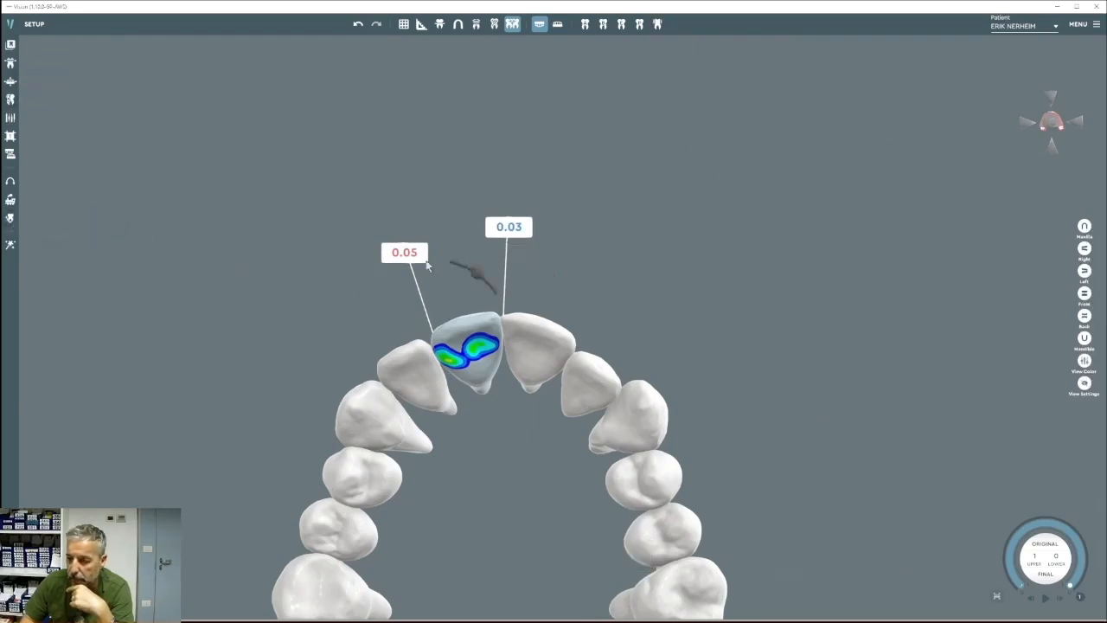
drag(461, 265, 493, 277)
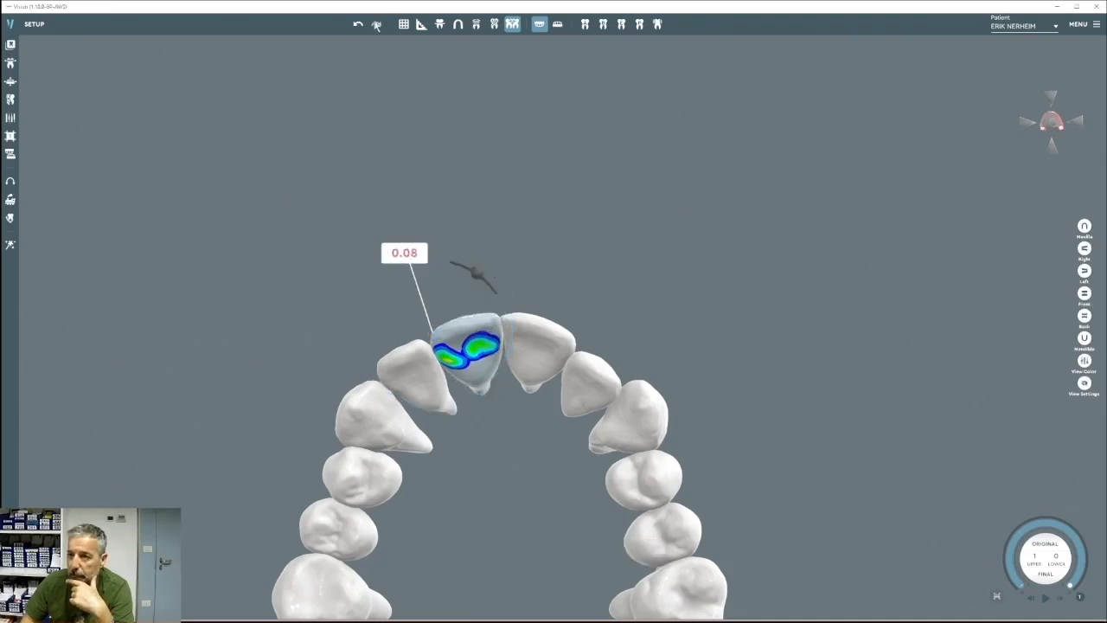
click(357, 25)
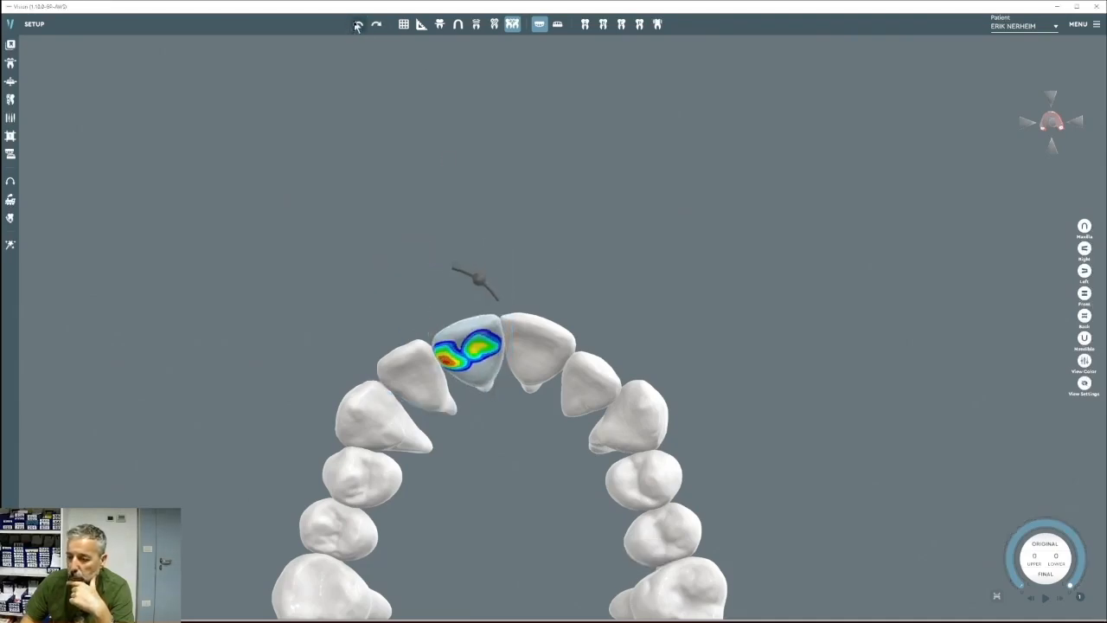
Bring the lower teeth back into view from the front and switch the incisor's controls to free movement.
scroll(482, 255, down, 2)
middle_drag(484, 258, 489, 85)
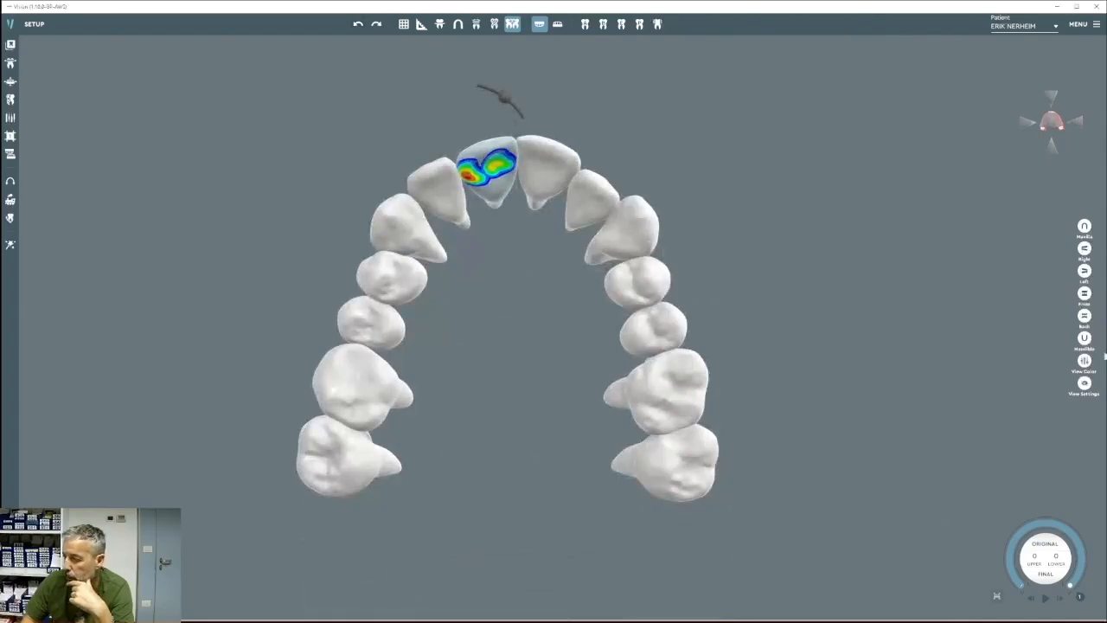
click(1084, 316)
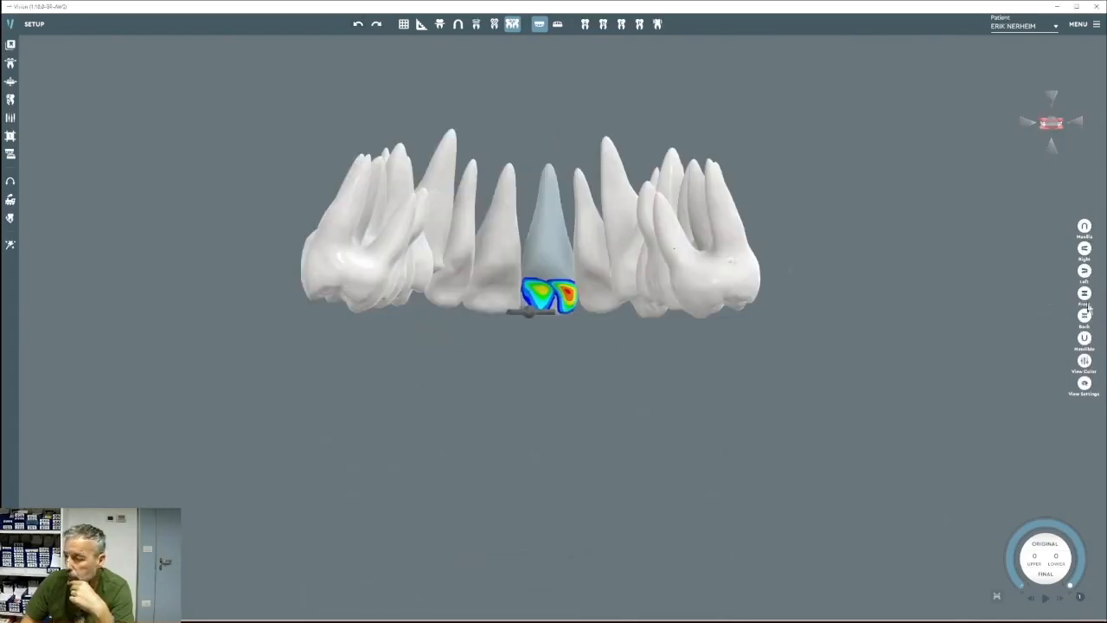
click(1086, 296)
click(557, 24)
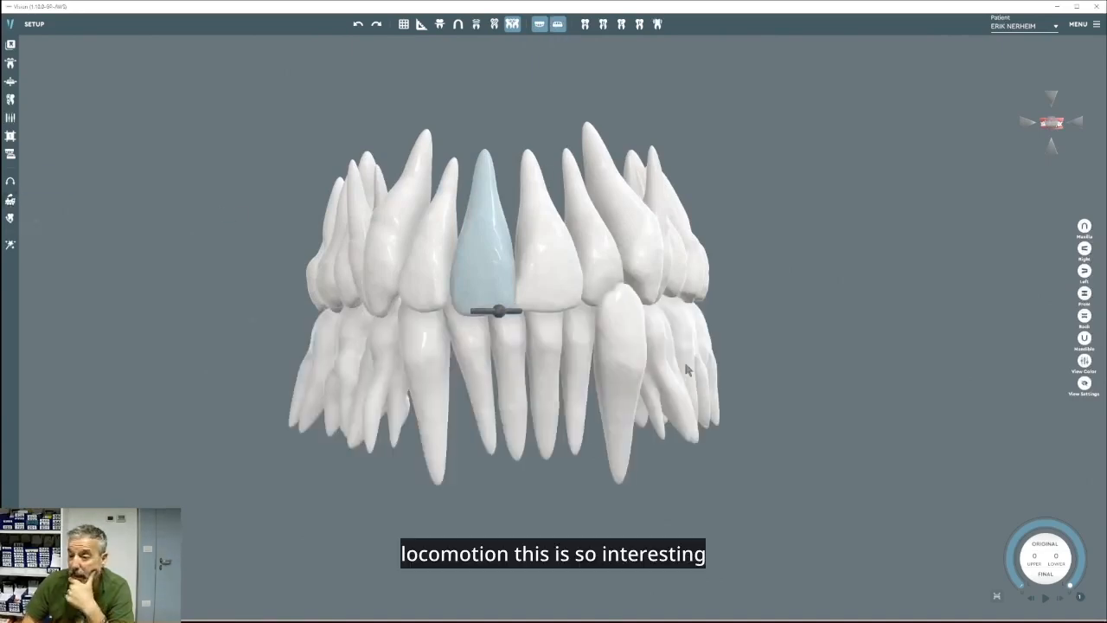
click(10, 218)
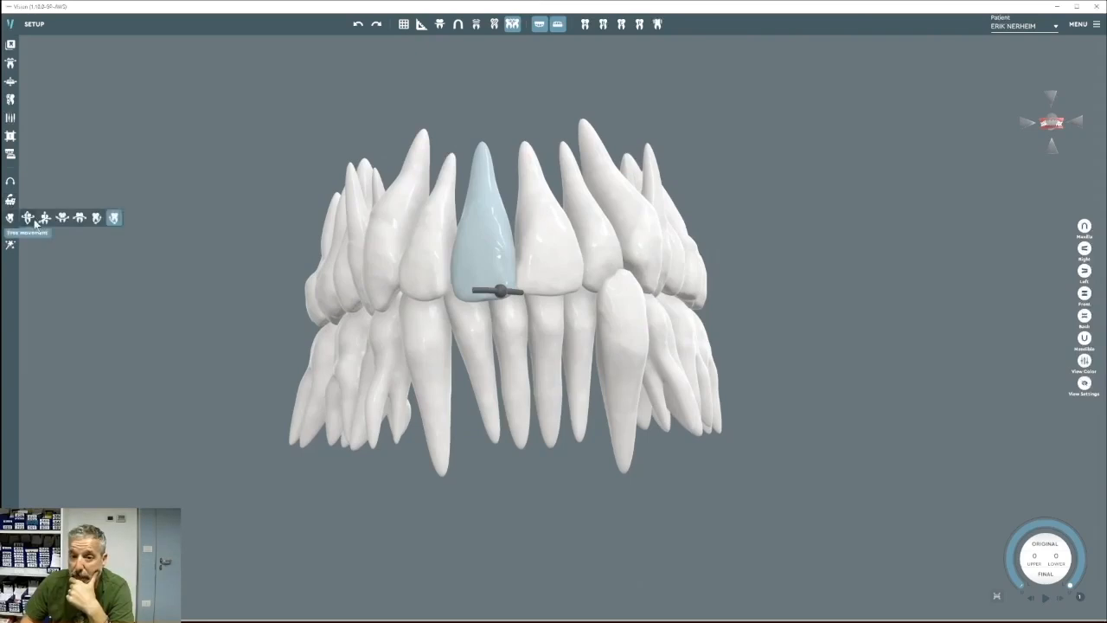
click(27, 219)
middle_drag(752, 396, 708, 308)
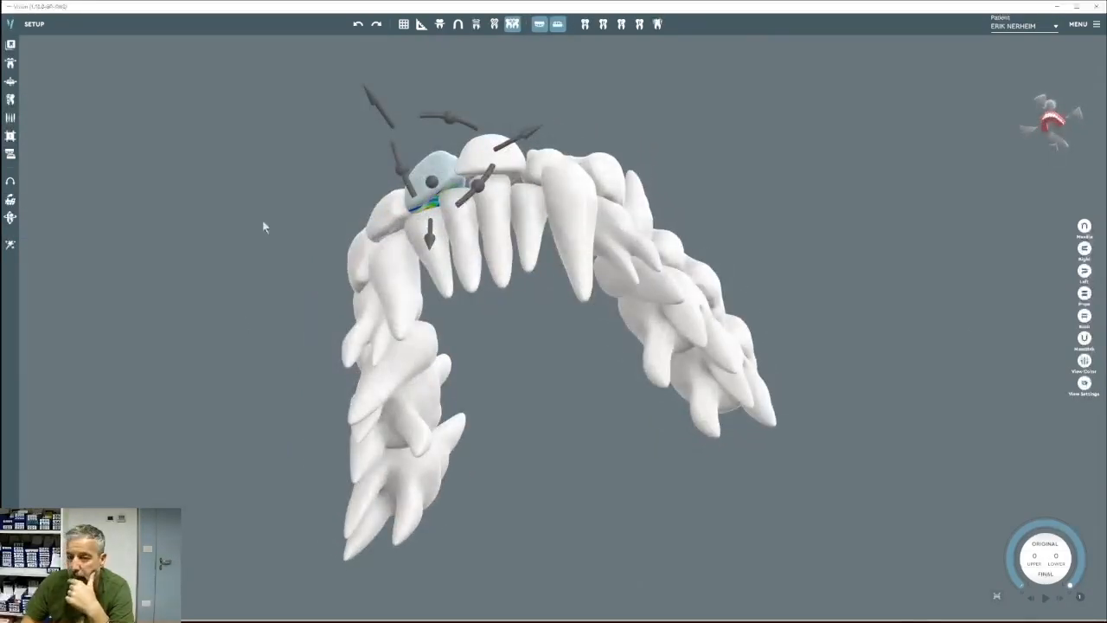
Open the Locomotion Method settings and shift the upper right canine slightly mesially at 50% Proclination / 50% Collision.
click(11, 200)
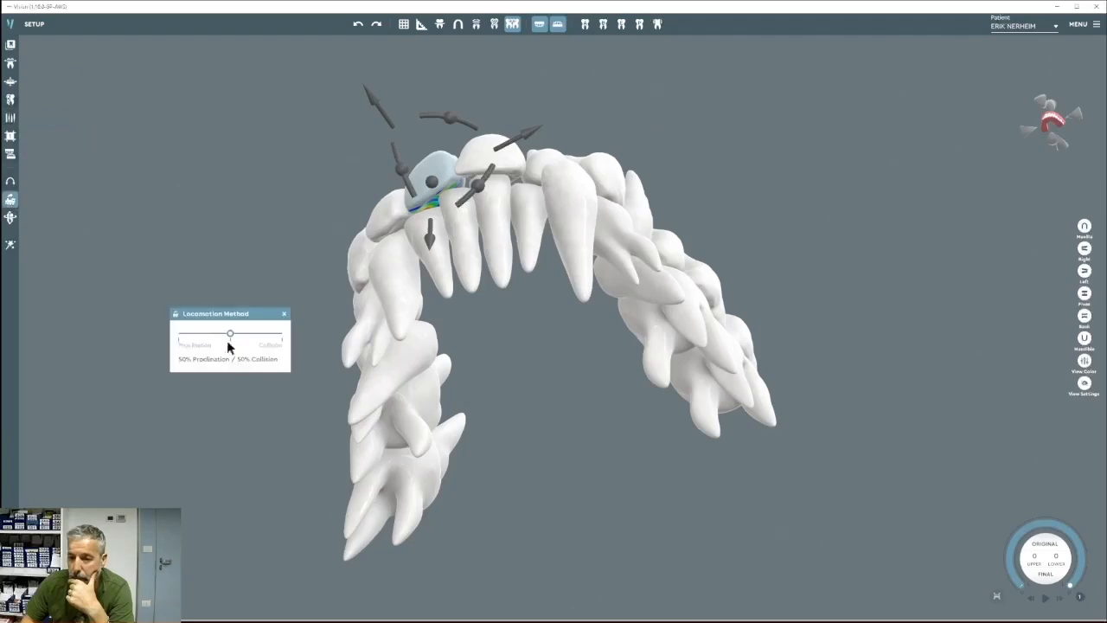
middle_drag(617, 398, 636, 325)
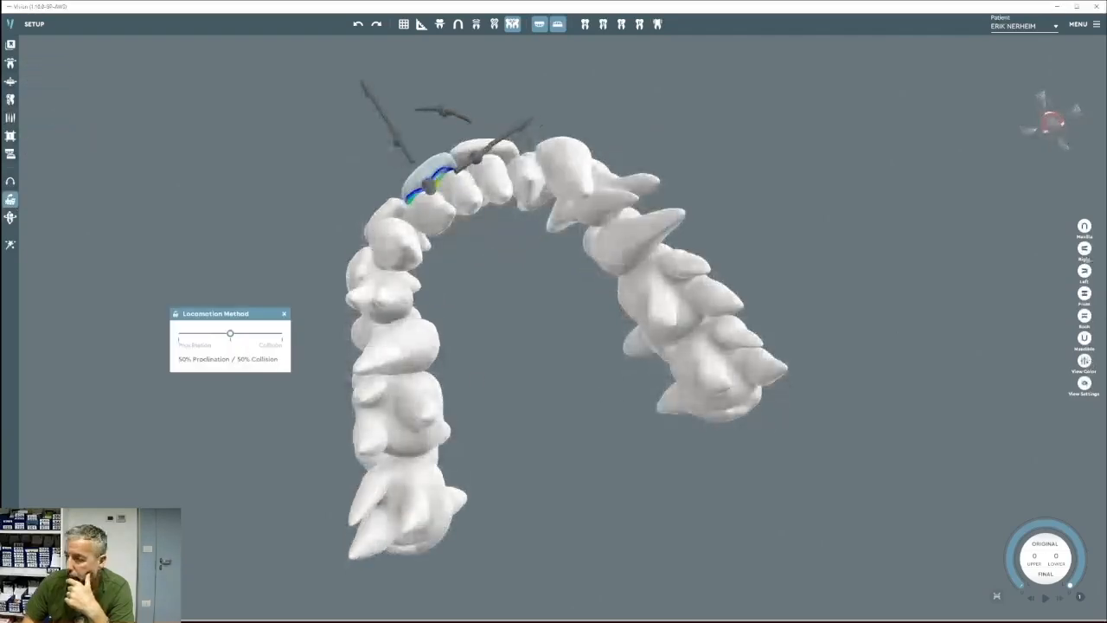
click(1083, 230)
middle_drag(524, 270, 546, 351)
click(431, 317)
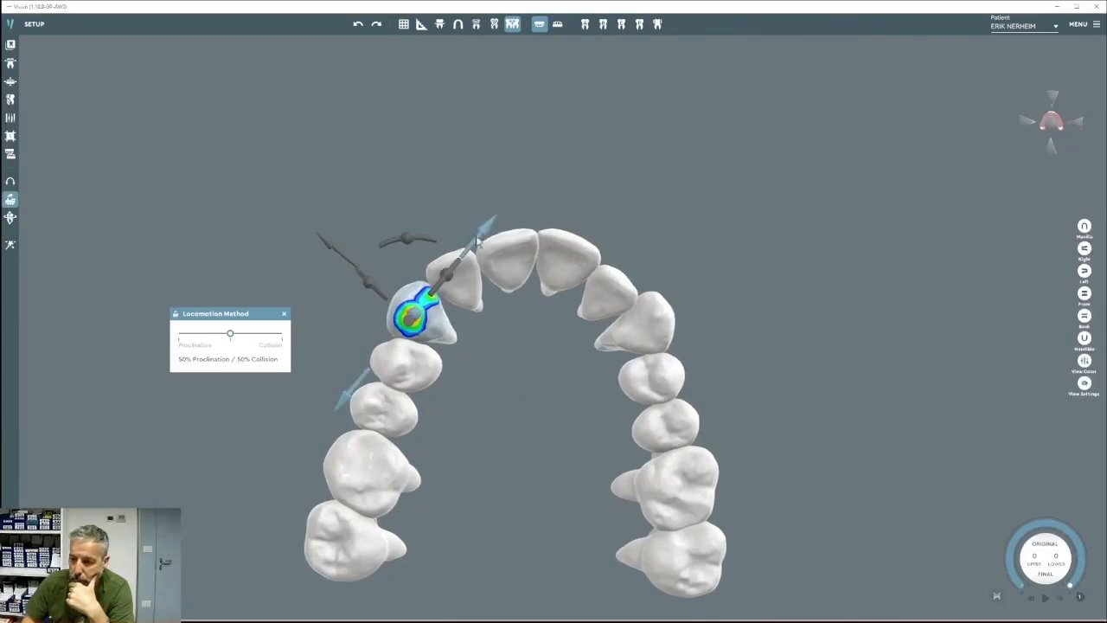
mouse_move(477, 246)
mouse_down()
mouse_move(455, 267)
mouse_move(520, 226)
mouse_move(491, 236)
mouse_up()
middle_drag(602, 450, 580, 357)
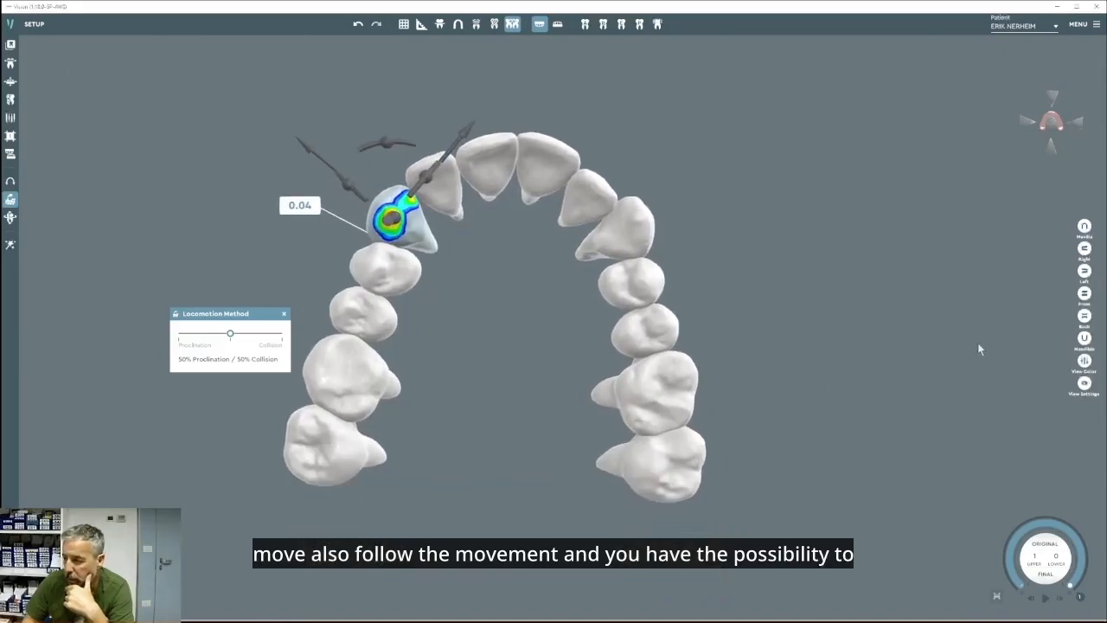
click(1085, 229)
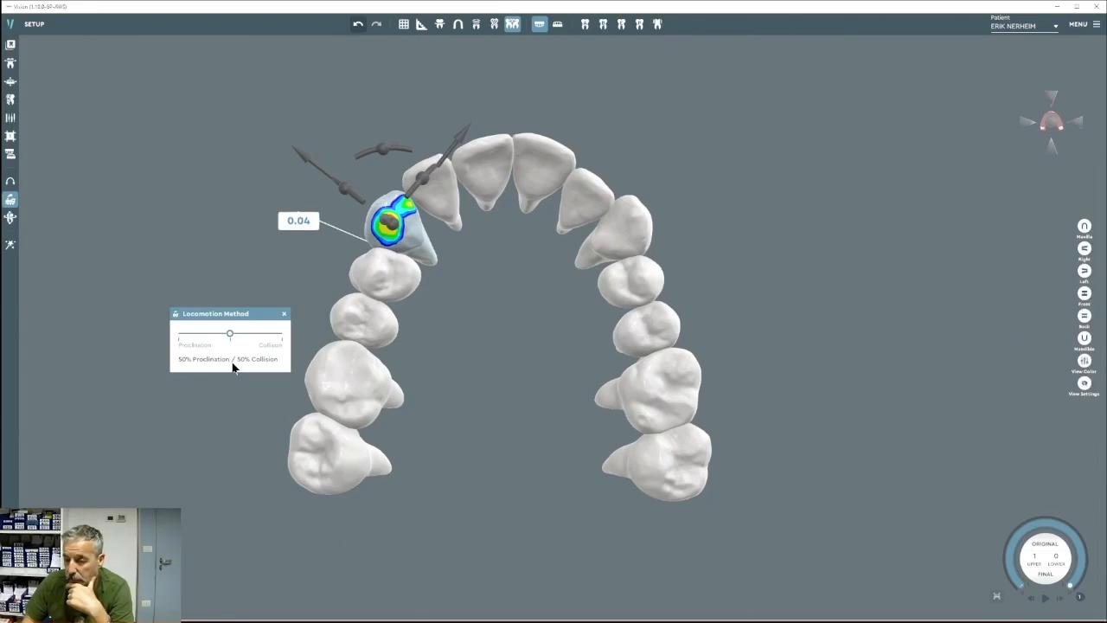
Set locomotion to 100% Proclination / 0% Collision and try shifting the upper right canine and the upper left lateral incisor.
drag(231, 338, 179, 338)
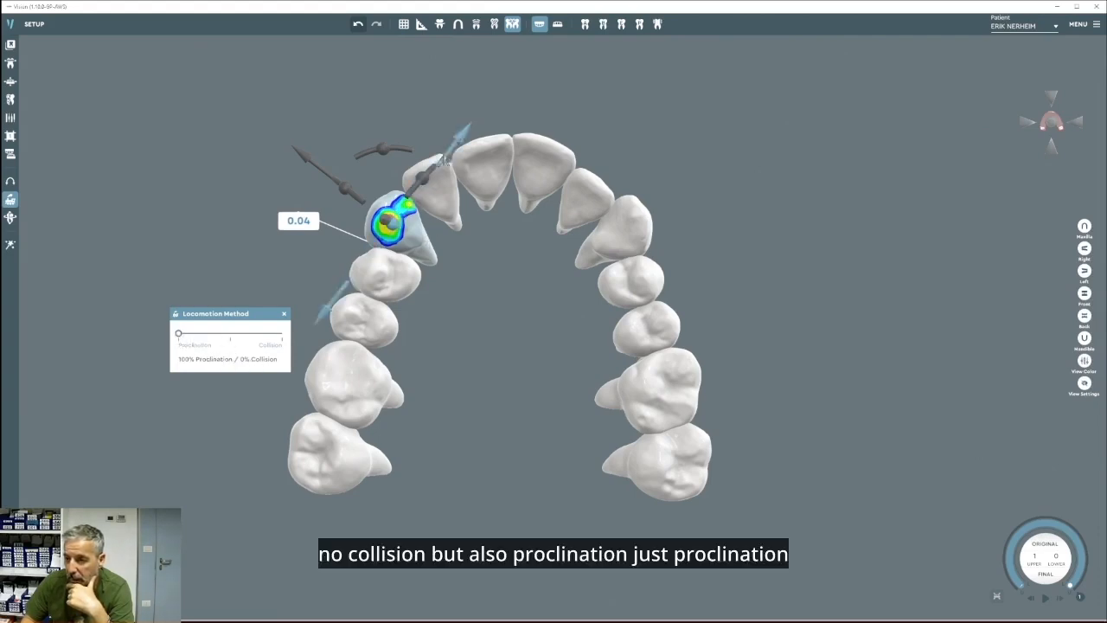
drag(451, 148, 486, 150)
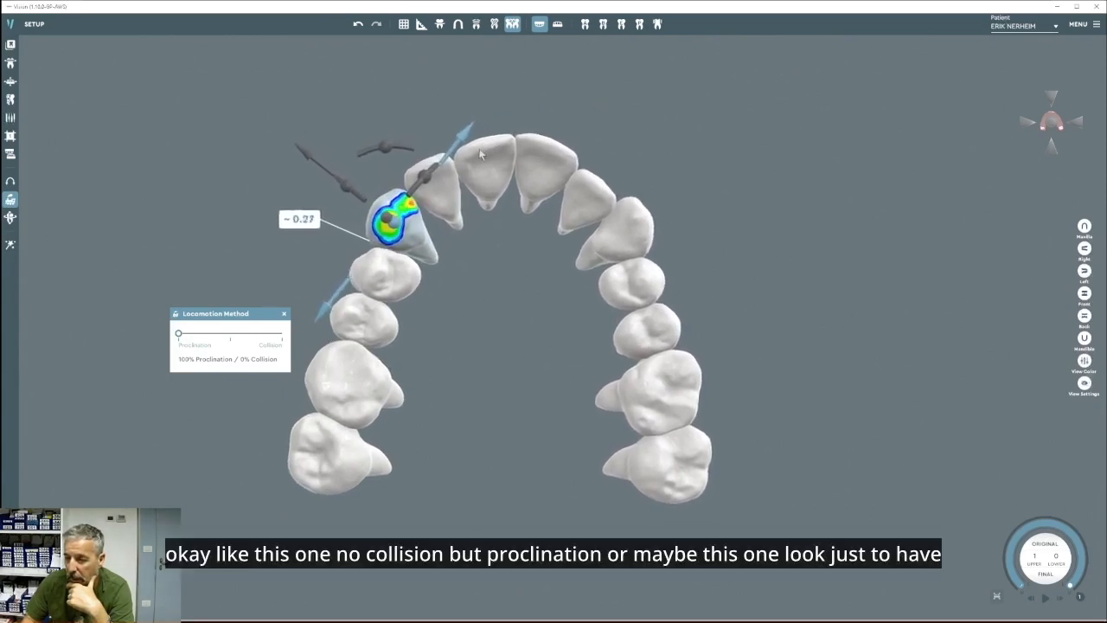
click(588, 222)
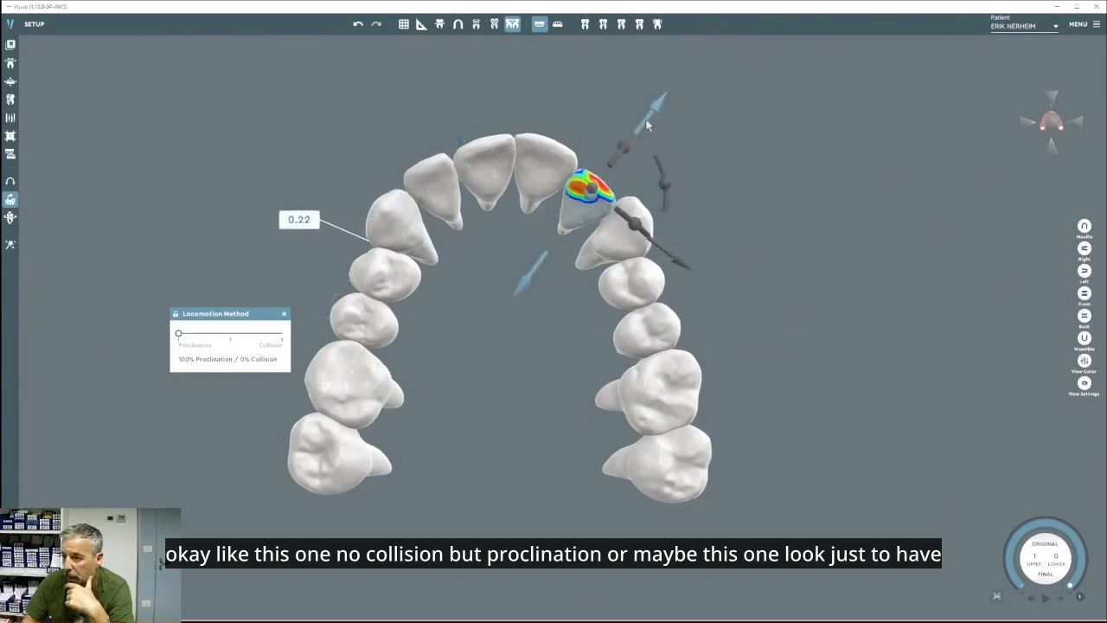
drag(644, 128, 662, 94)
Try moving the upper left lateral incisor at 0% Proclination / 100% Collision, and return the locomotion balance to 50% / 50%.
drag(180, 334, 270, 335)
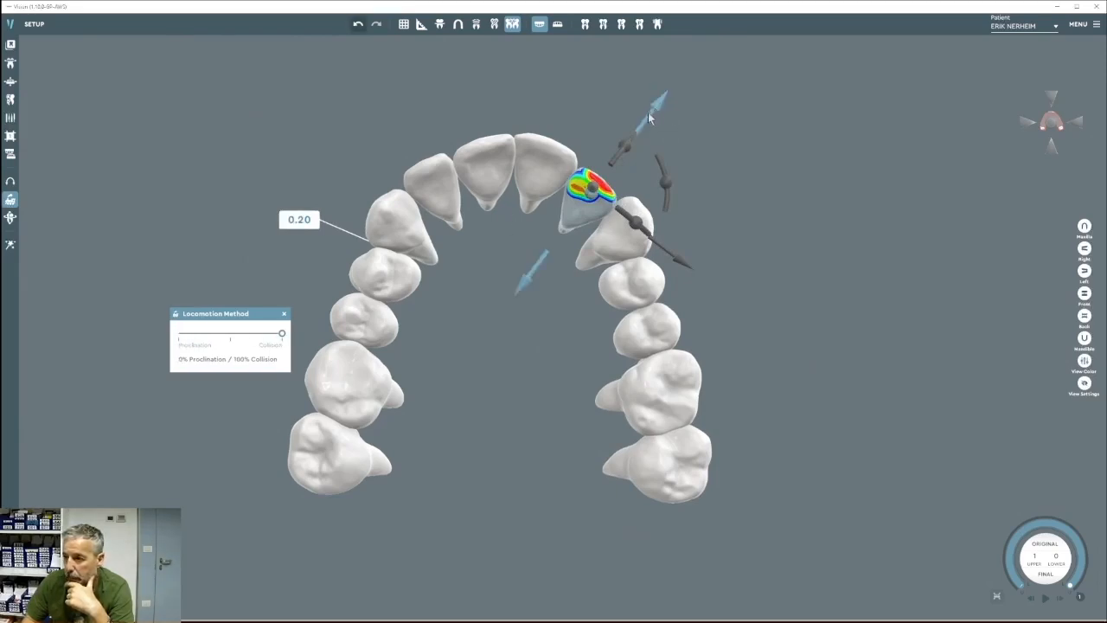
drag(666, 251, 644, 221)
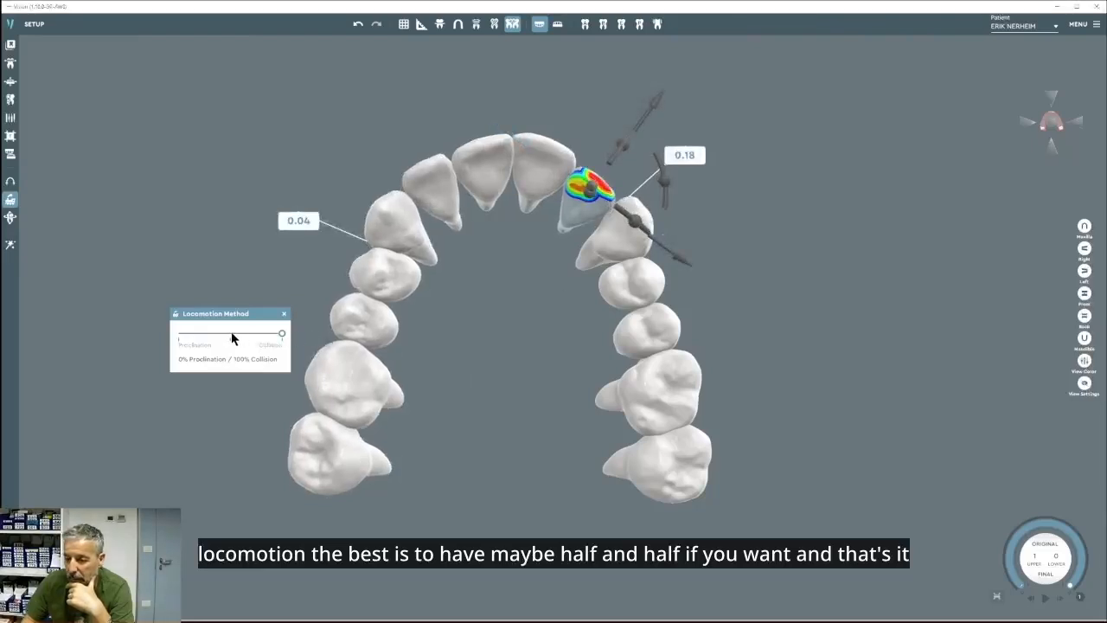
drag(280, 337, 235, 336)
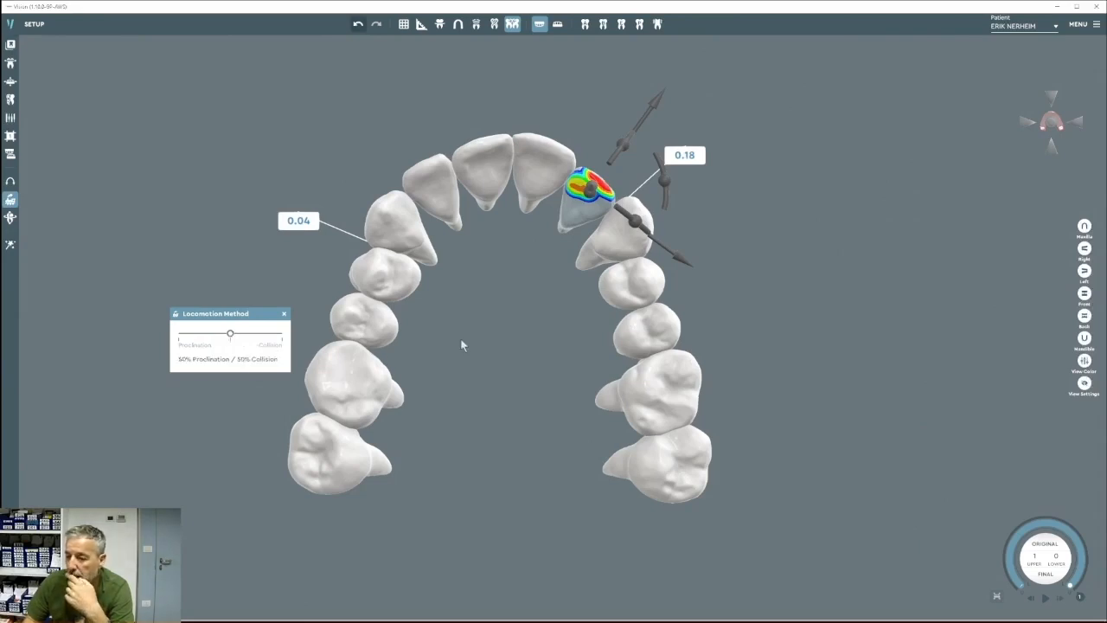
click(519, 344)
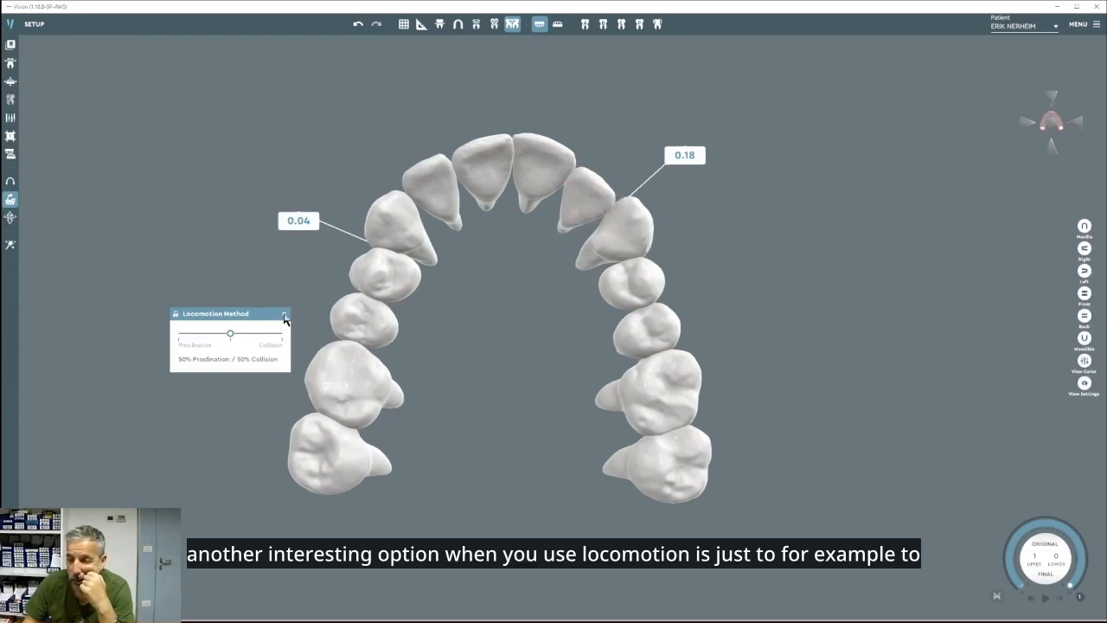
Lock the upper first molars on both sides and try shifting the upper left canine along the arch against the locked molar.
right_click(346, 382)
click(359, 422)
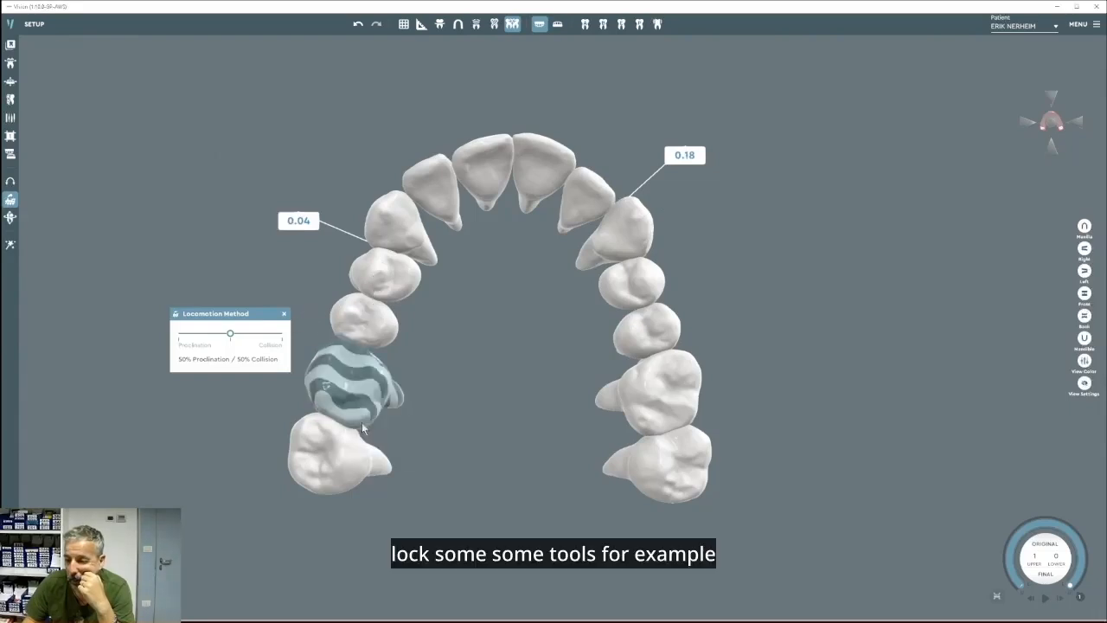
right_click(664, 396)
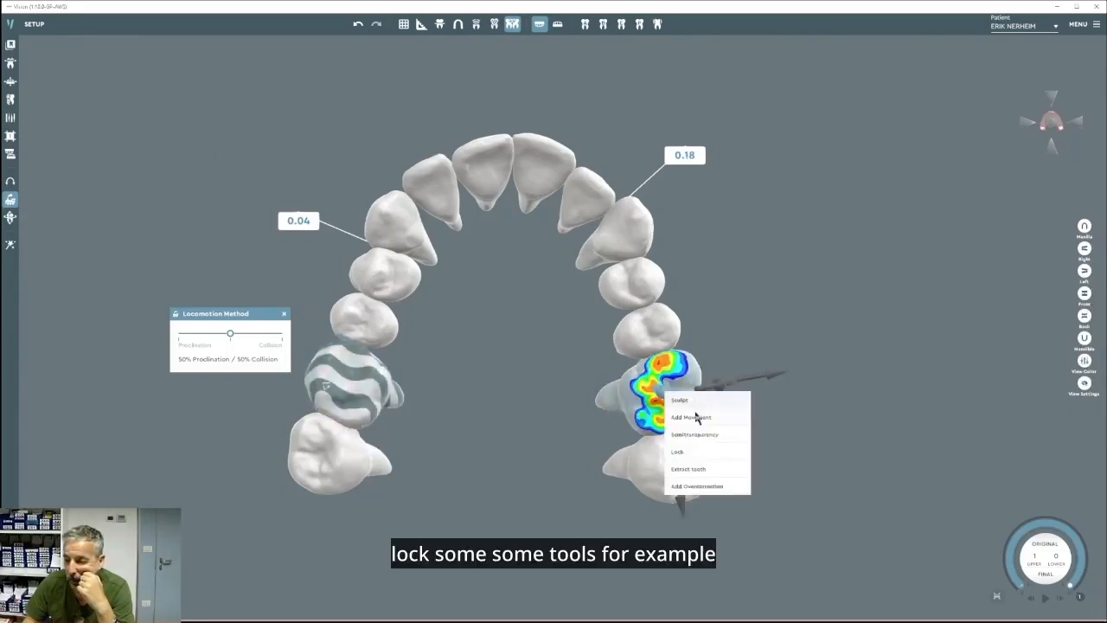
click(681, 453)
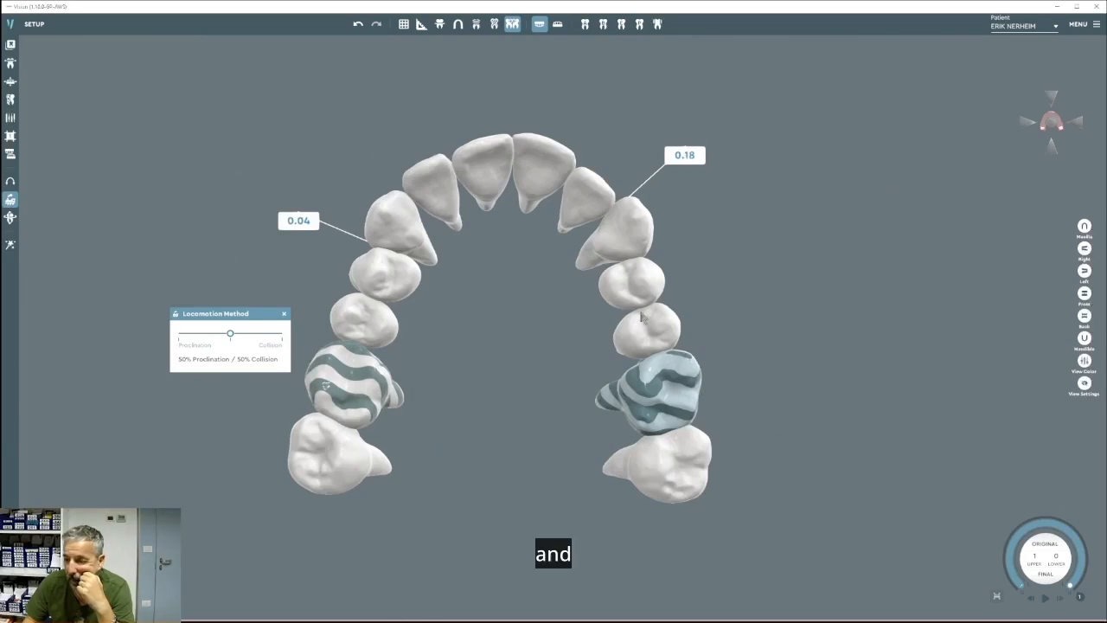
click(632, 239)
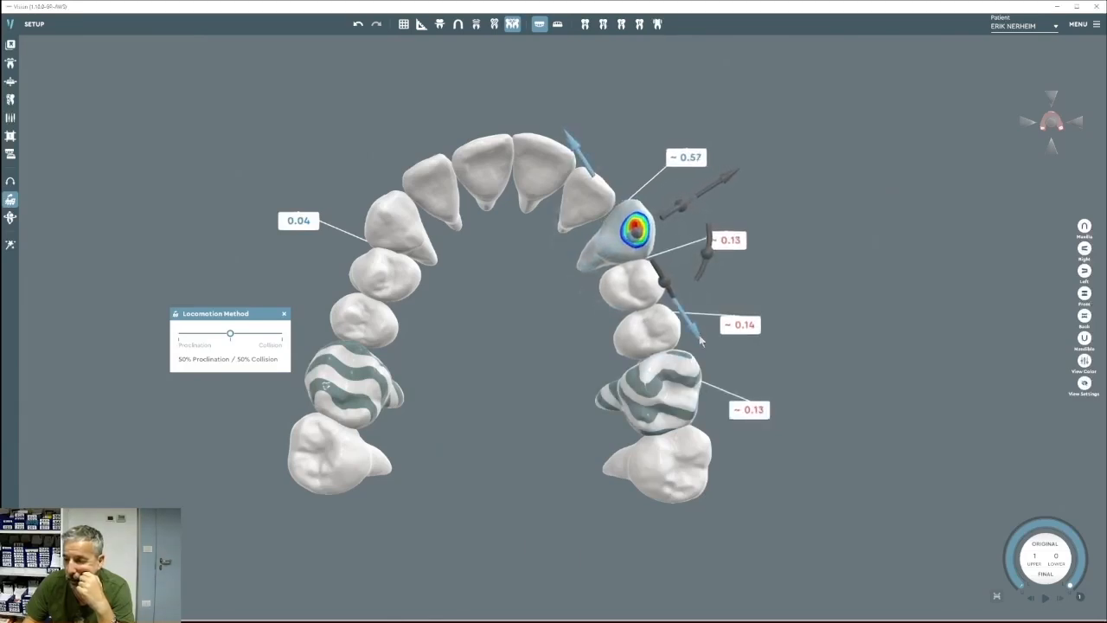
drag(698, 339, 688, 307)
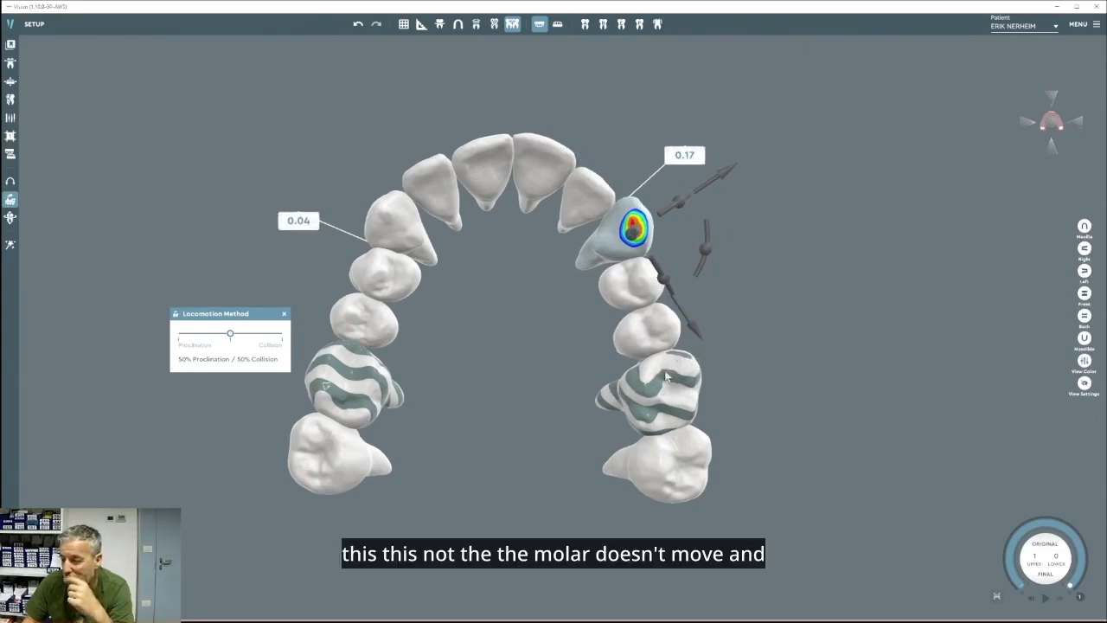
Try shifting the upper left canine back and forth along the arch against the locked molars at 50% / 50%, and undo the shifts.
drag(692, 324, 707, 342)
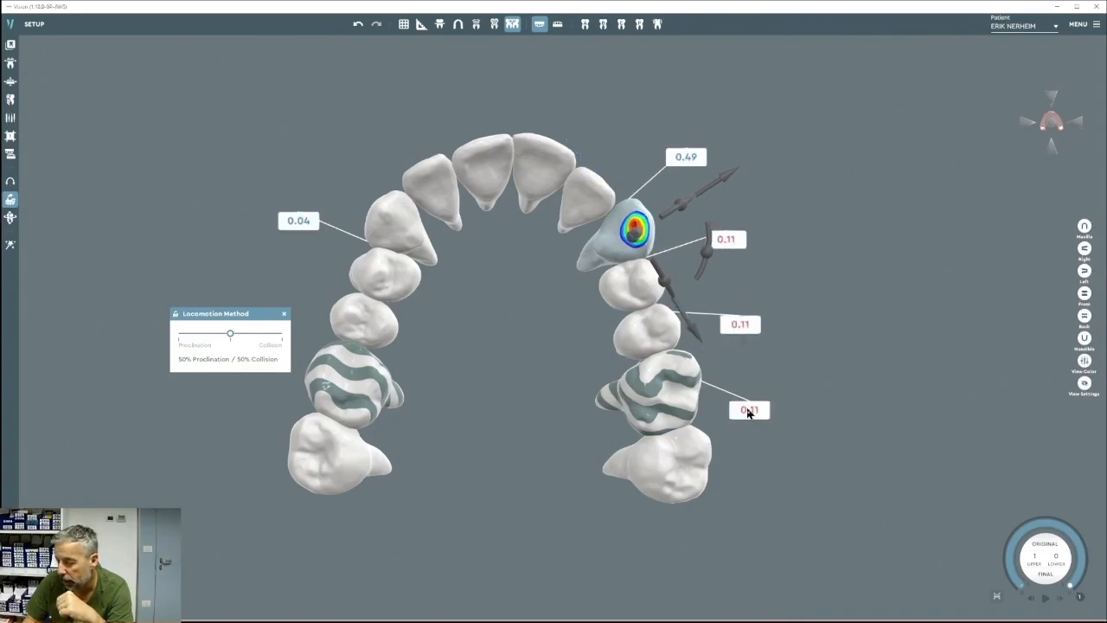
drag(692, 316, 668, 244)
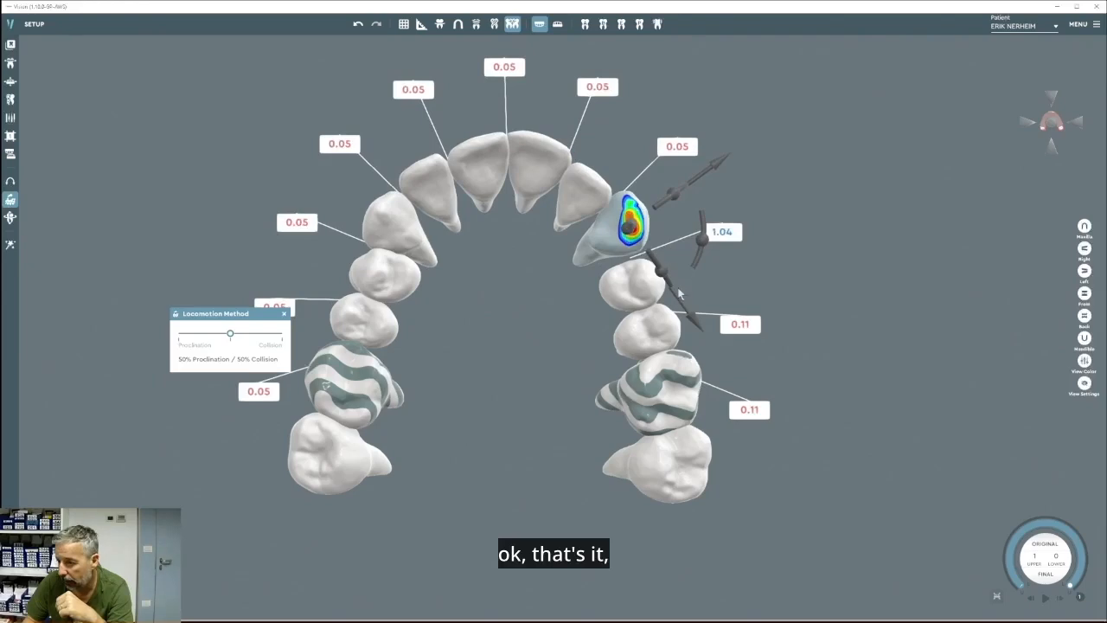
drag(682, 303, 722, 500)
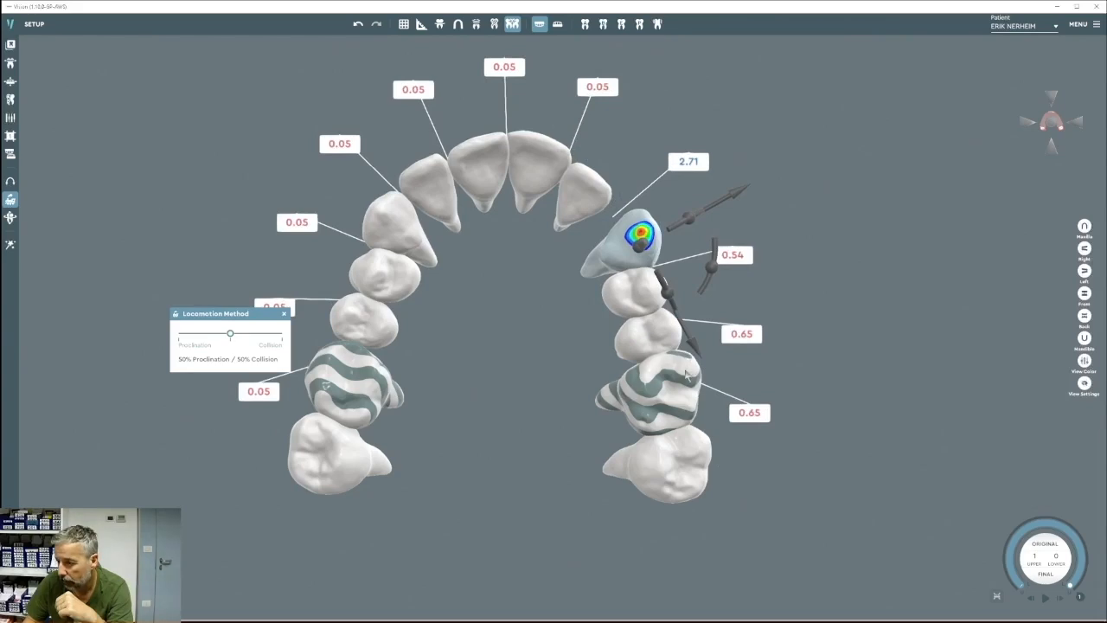
drag(697, 344, 674, 236)
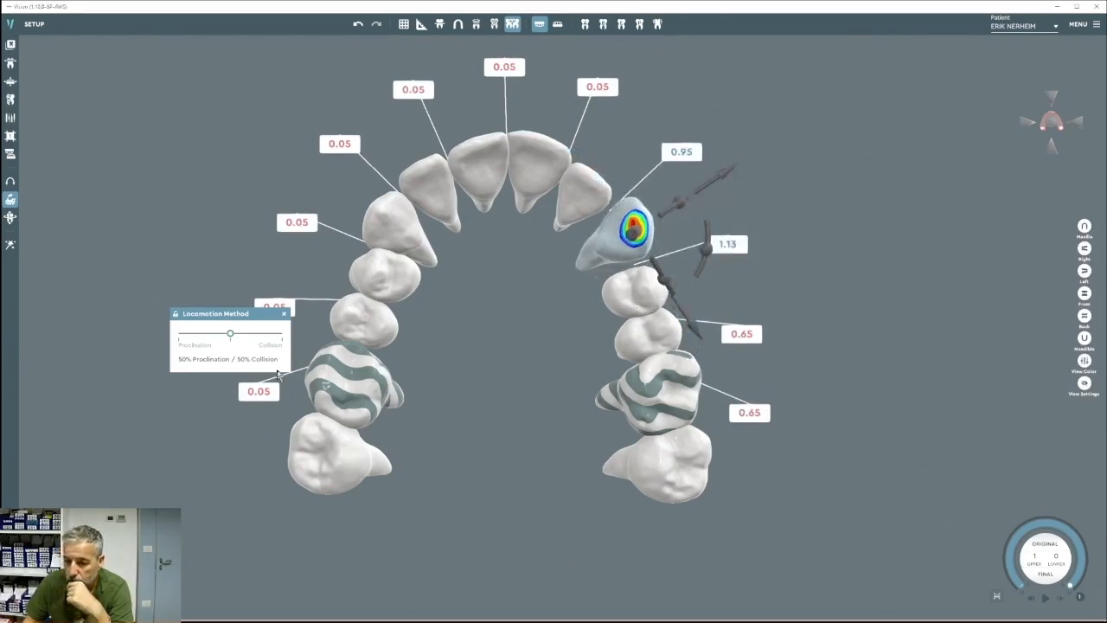
click(357, 24)
click(357, 24)
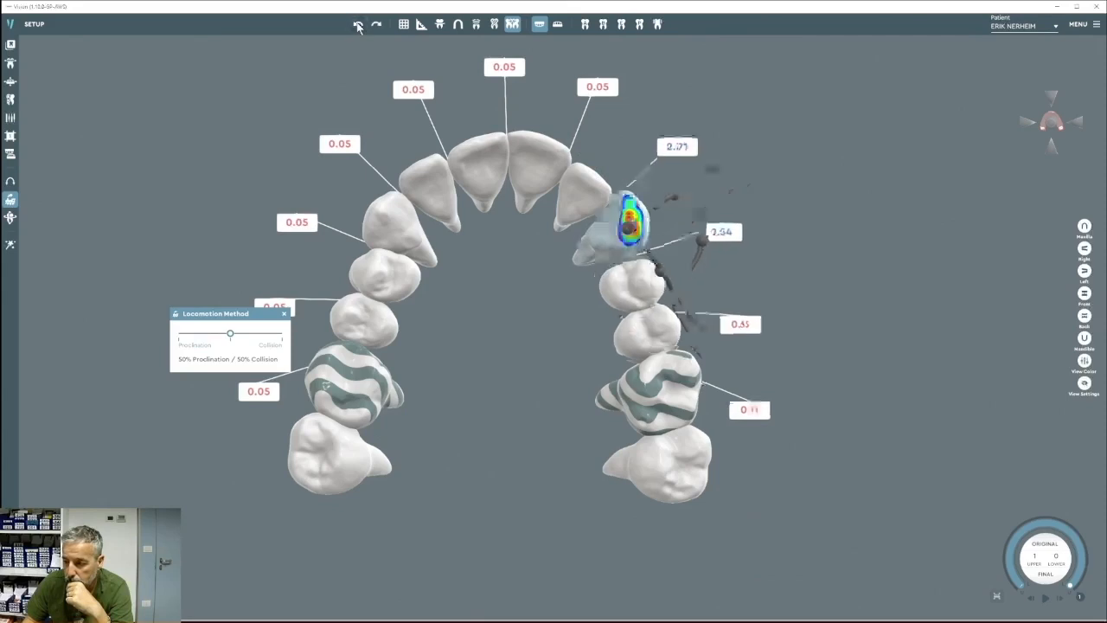
click(358, 25)
click(358, 25)
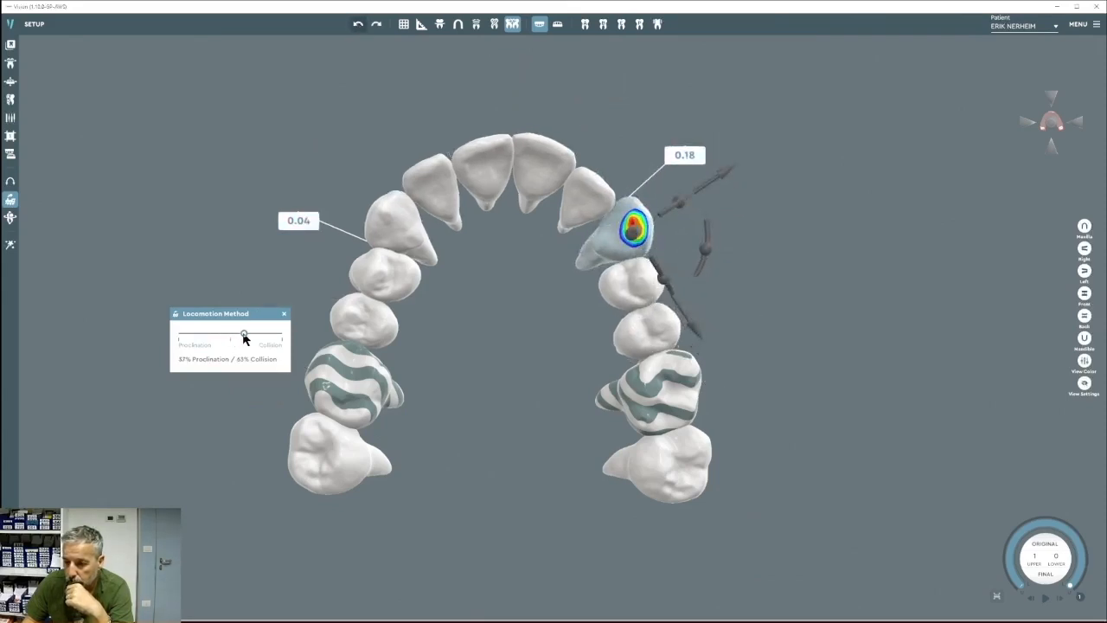
Try shifting the upper left canine at 100% Proclination / 0% Collision and again at 0% Proclination / 100% Collision.
drag(226, 338, 178, 338)
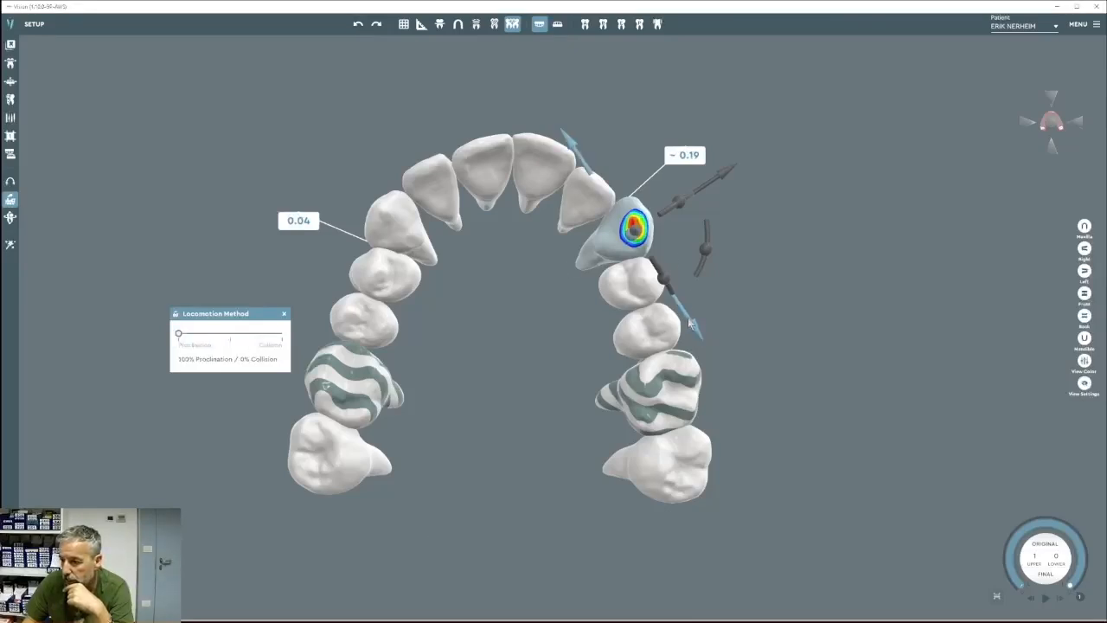
mouse_move(693, 324)
mouse_down()
mouse_move(704, 342)
mouse_move(699, 334)
mouse_up()
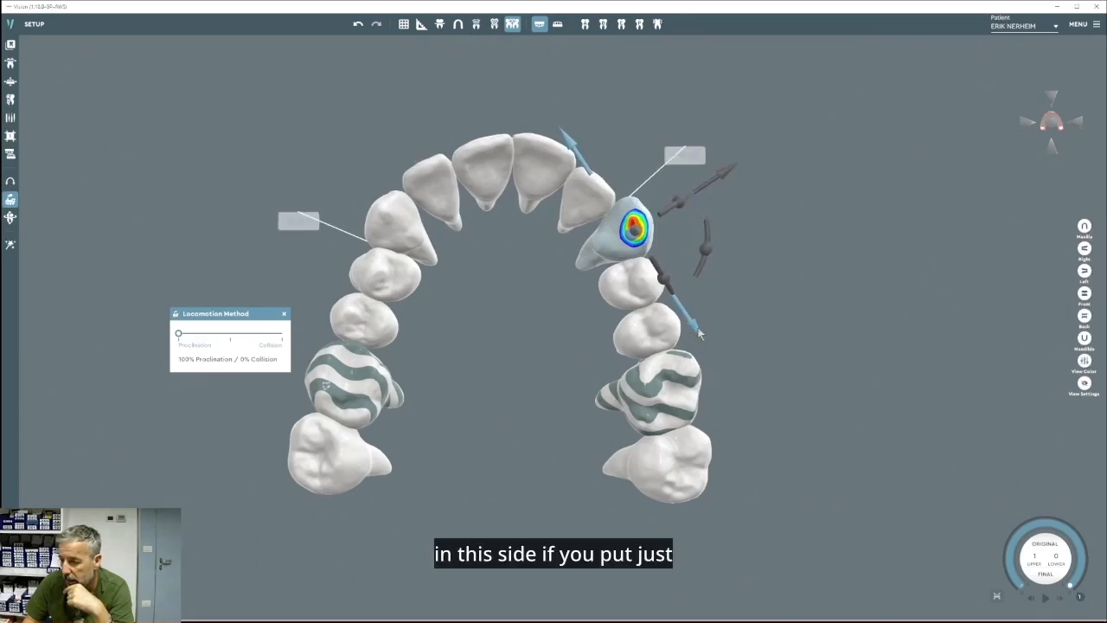
drag(182, 338, 286, 340)
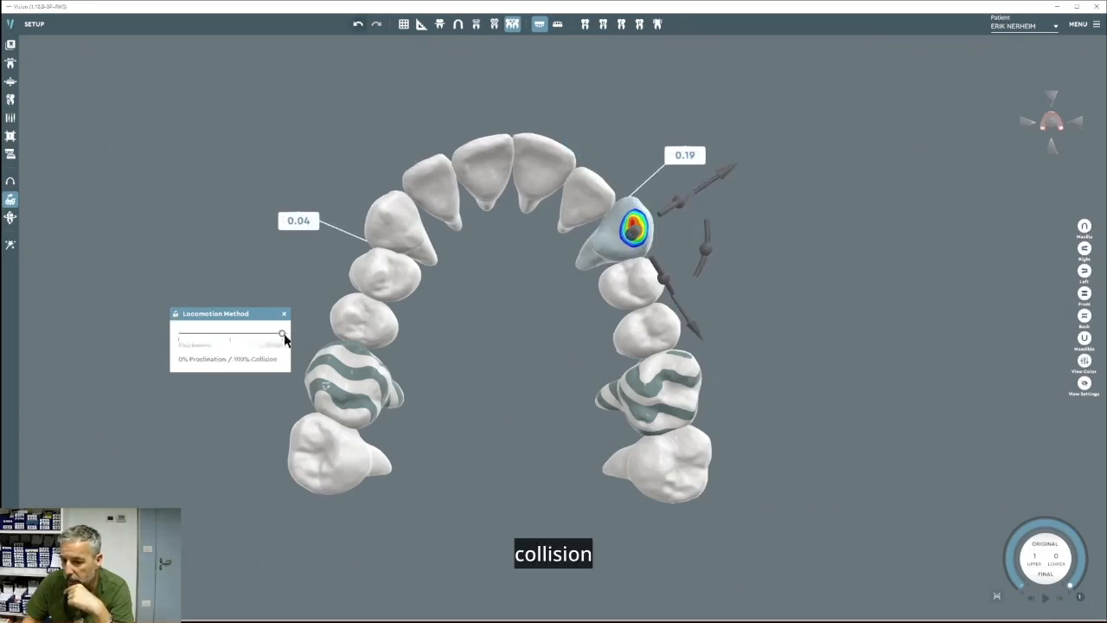
mouse_move(679, 305)
mouse_down()
mouse_move(698, 339)
mouse_move(691, 301)
mouse_up()
Return locomotion to 100% Proclination / 0% Collision and try moving the upper left canine along the arch and in the buccal direction.
drag(282, 334, 186, 334)
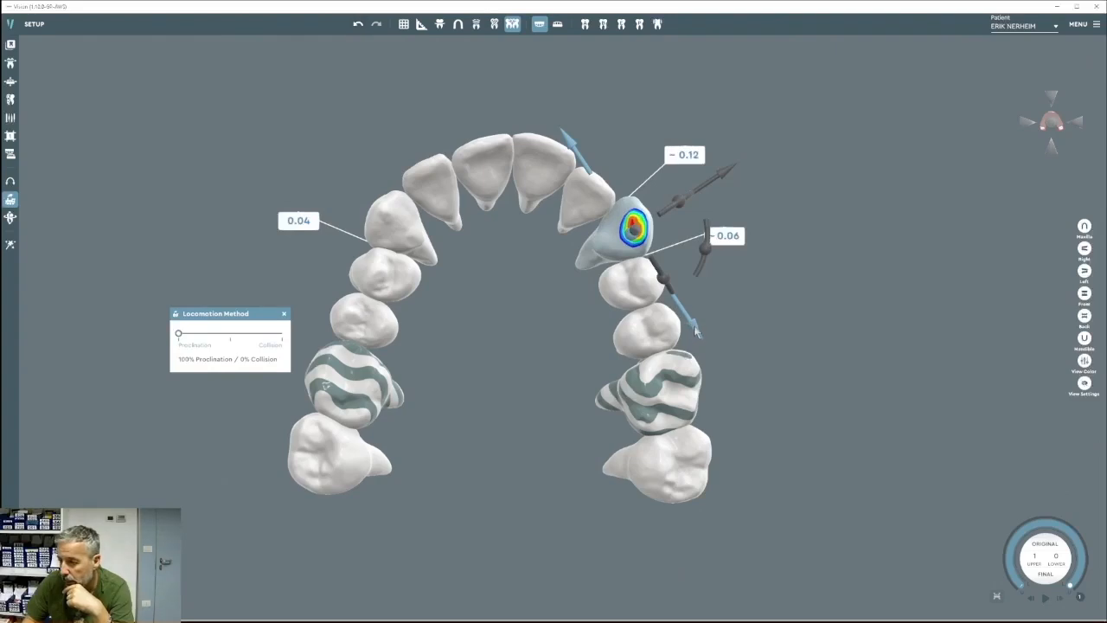
click(696, 332)
click(709, 185)
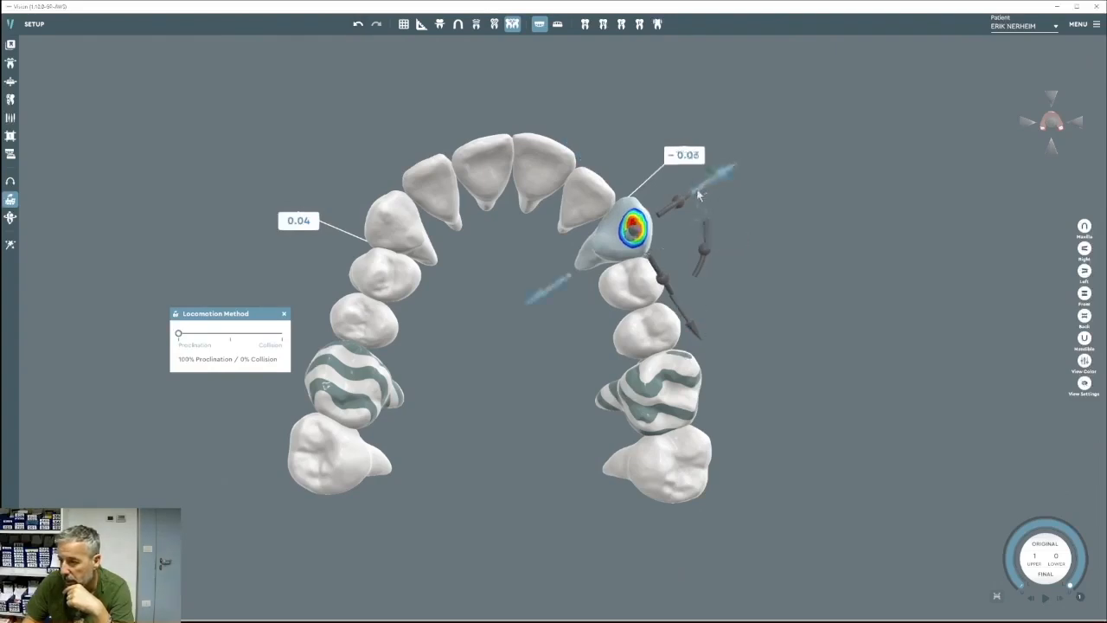
mouse_move(684, 196)
mouse_down()
mouse_move(717, 181)
mouse_move(672, 204)
mouse_move(698, 187)
mouse_up()
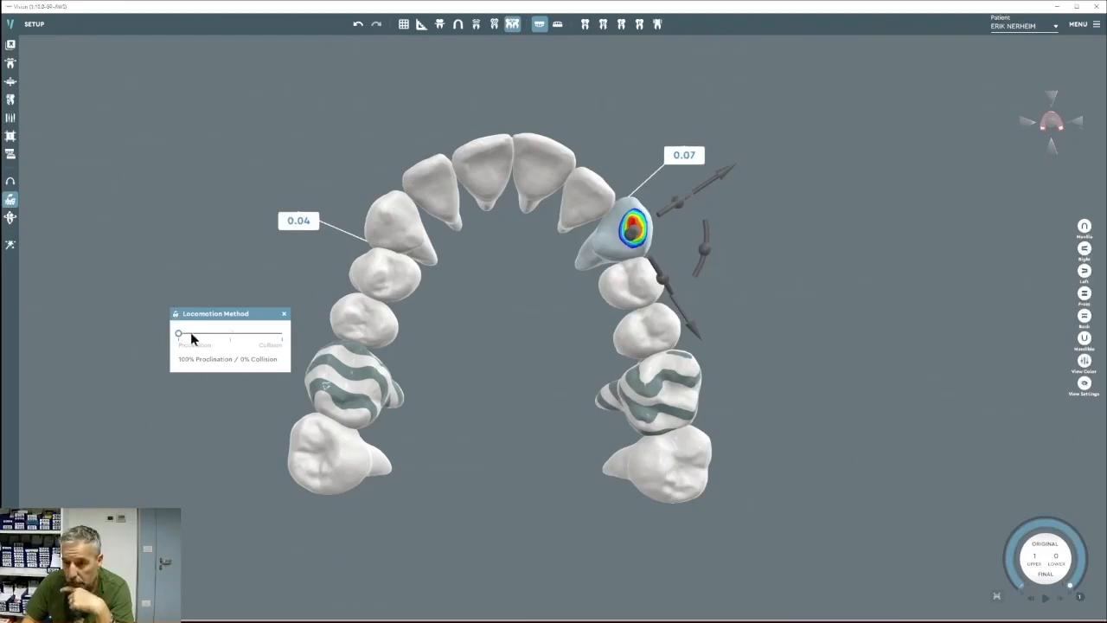
Set locomotion to 50% Proclination / 50% Collision and try moving the upper left canine palatally.
drag(191, 339, 228, 340)
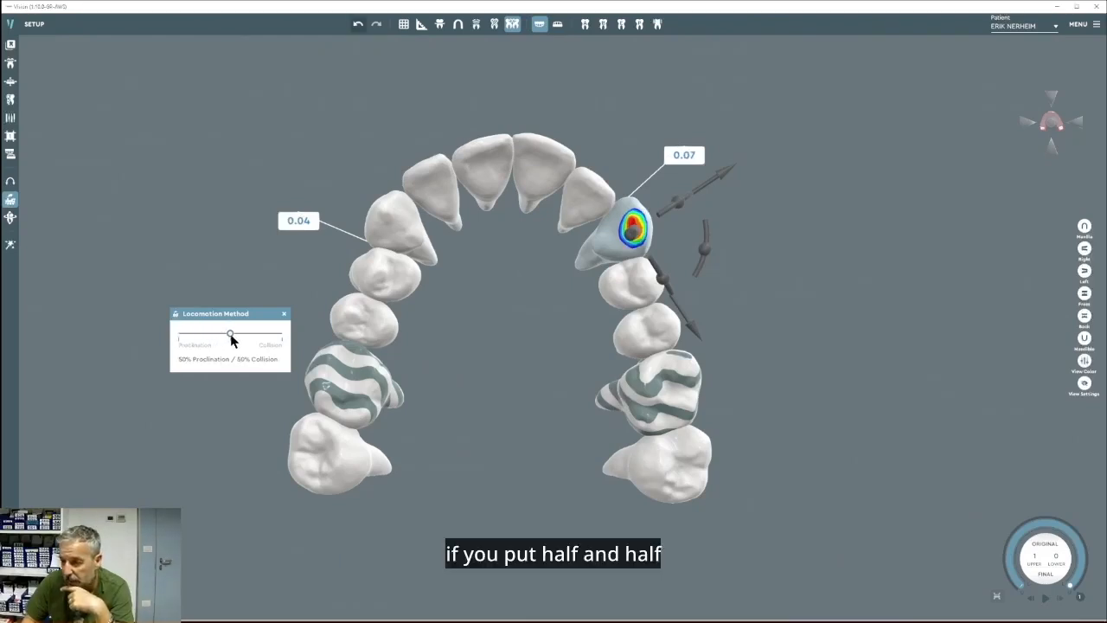
drag(707, 181, 671, 206)
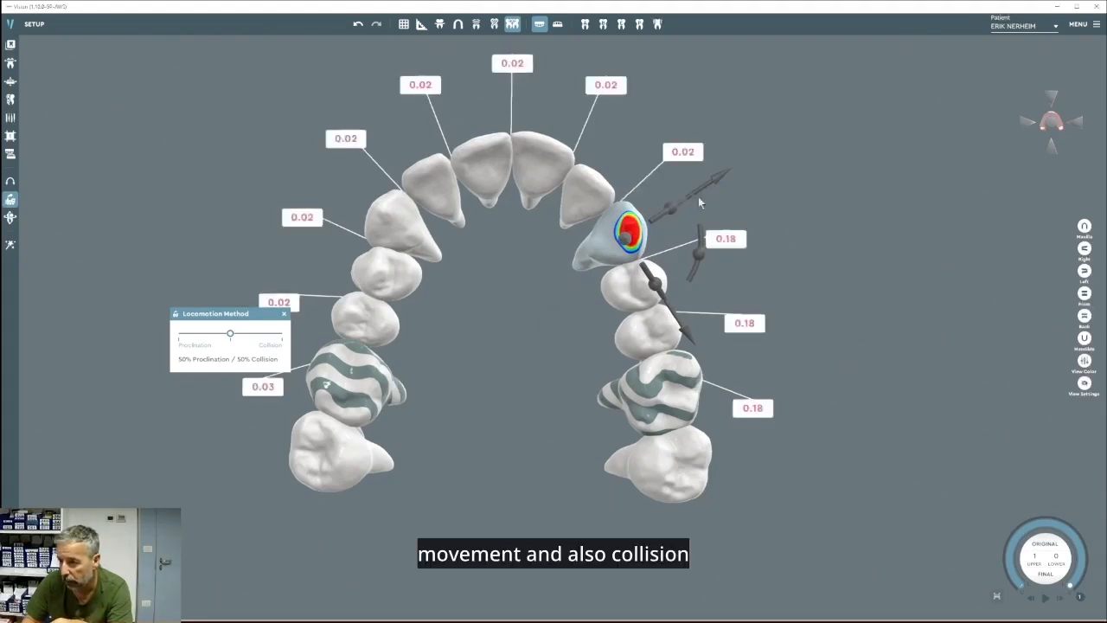
drag(711, 185, 694, 204)
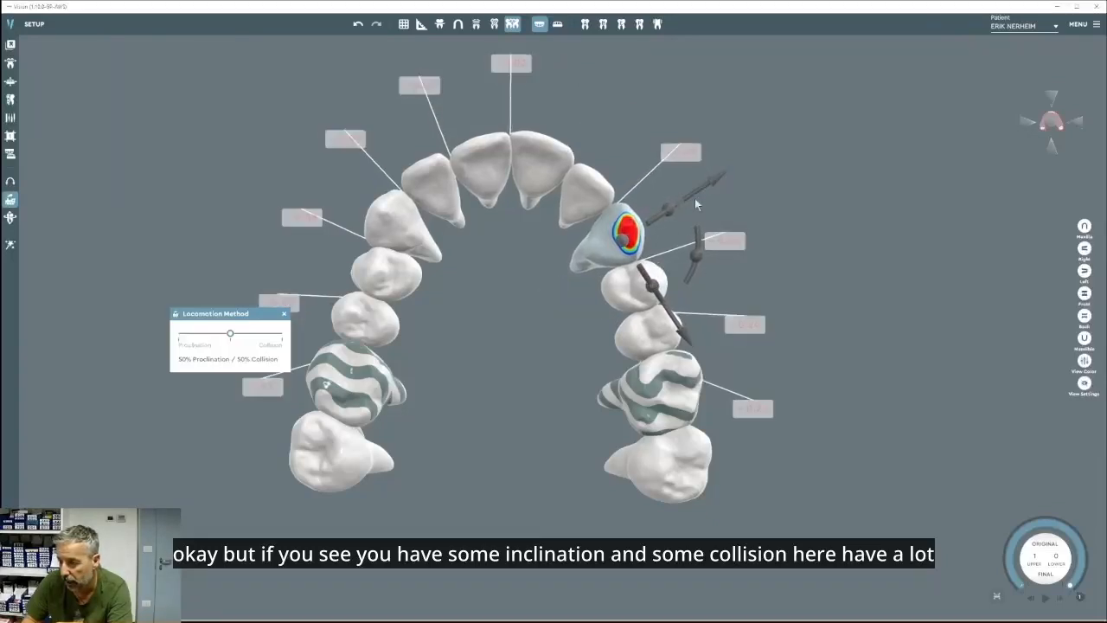
click(715, 182)
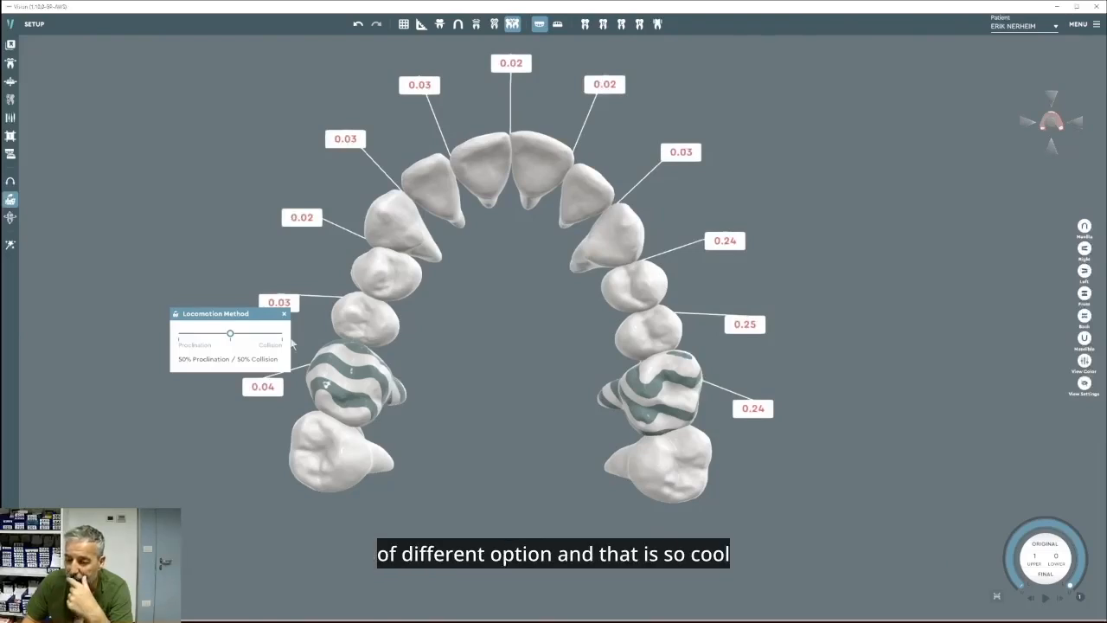
Close the Locomotion Method settings and undo the upper left canine movements and the first molar locks.
click(286, 317)
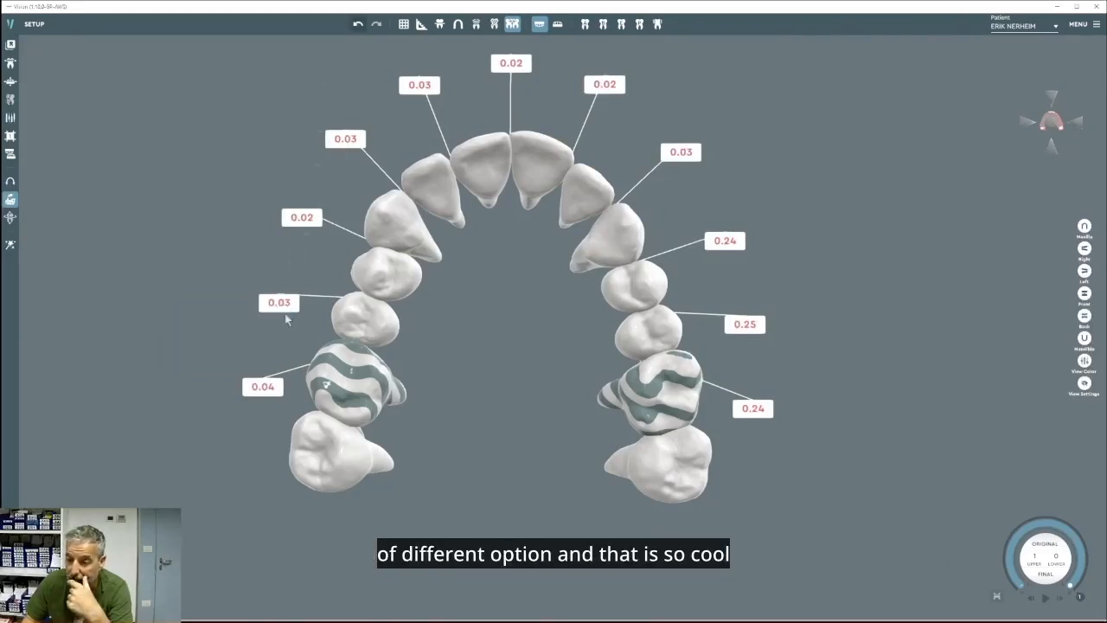
click(359, 26)
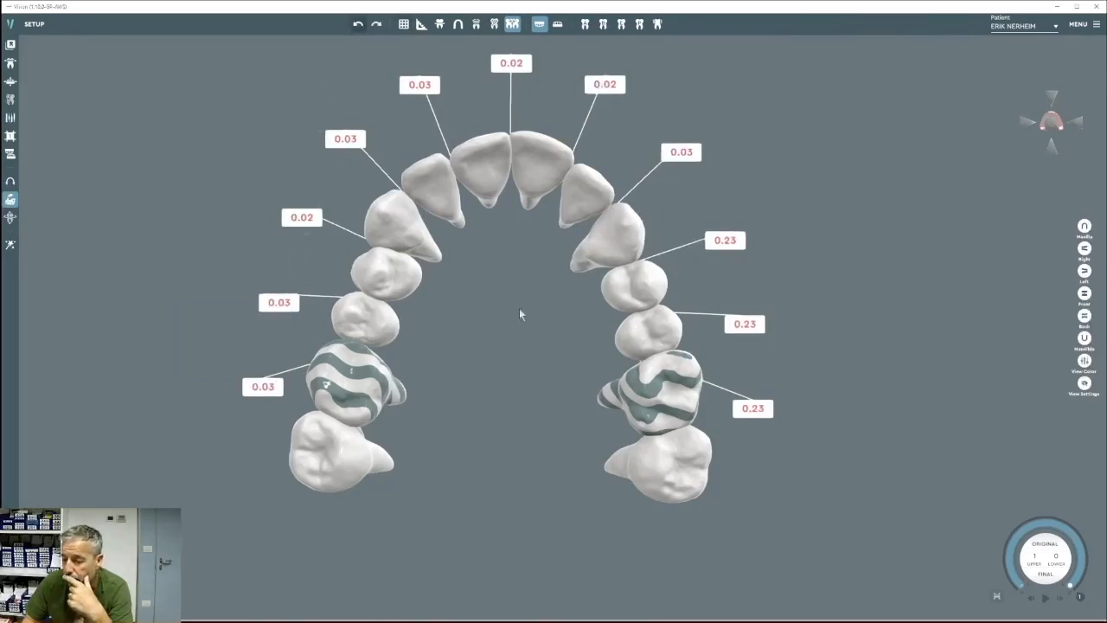
click(360, 26)
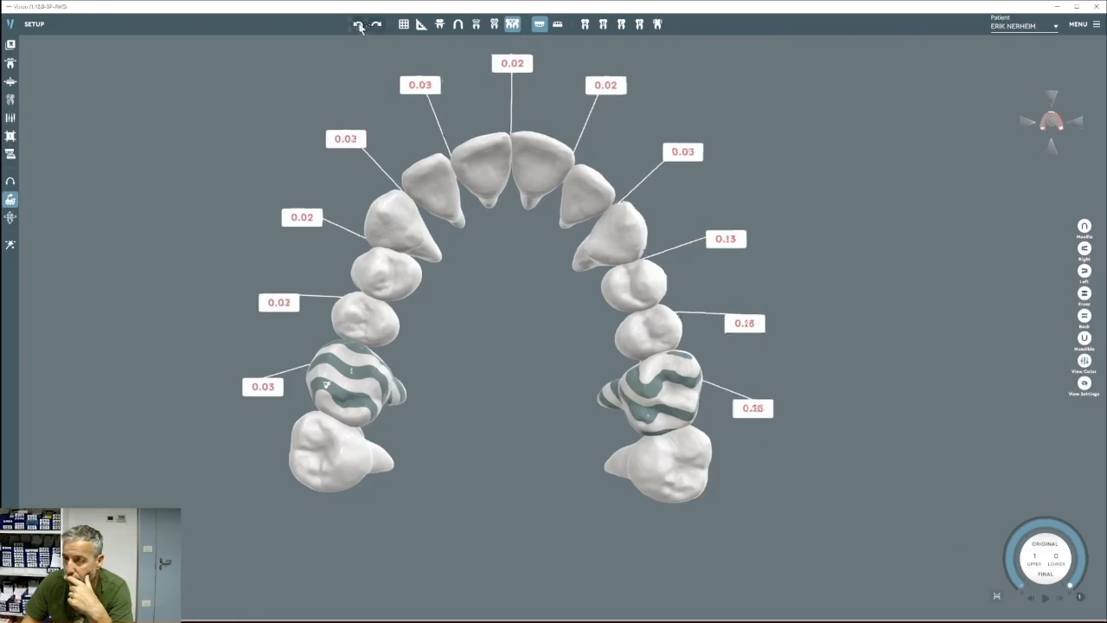
click(359, 27)
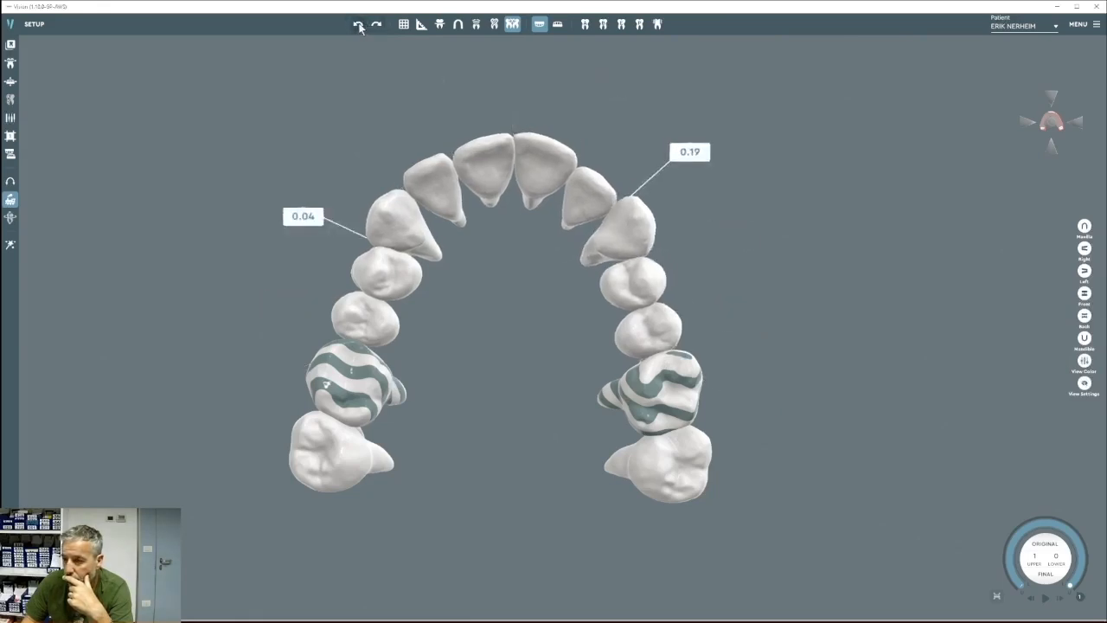
click(360, 27)
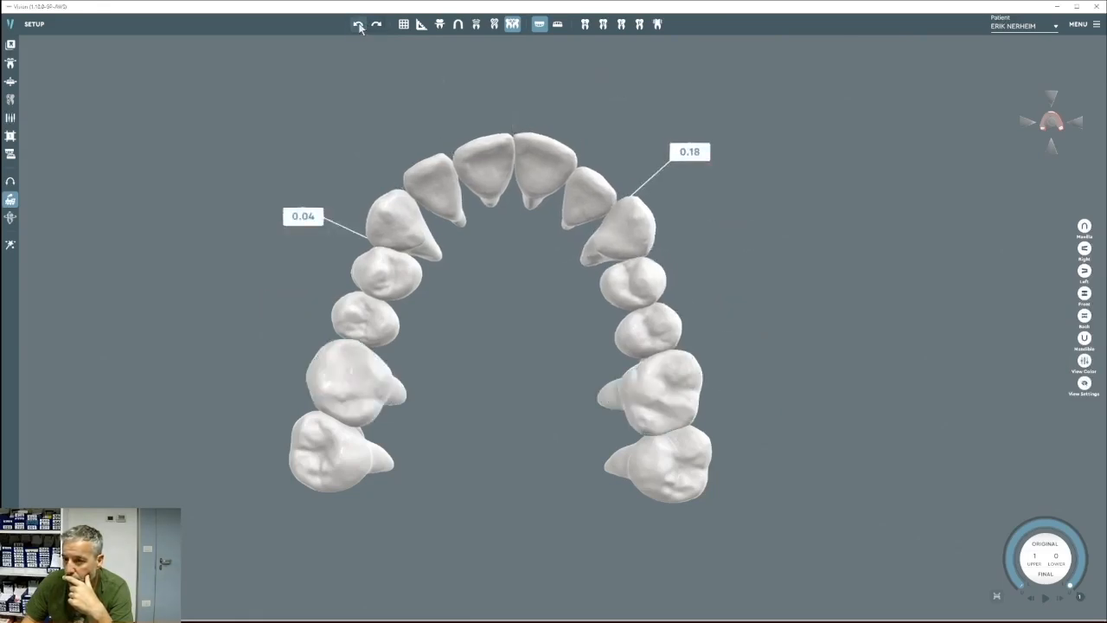
click(360, 27)
Try extracting the upper right canine, and undo the extraction.
right_click(407, 221)
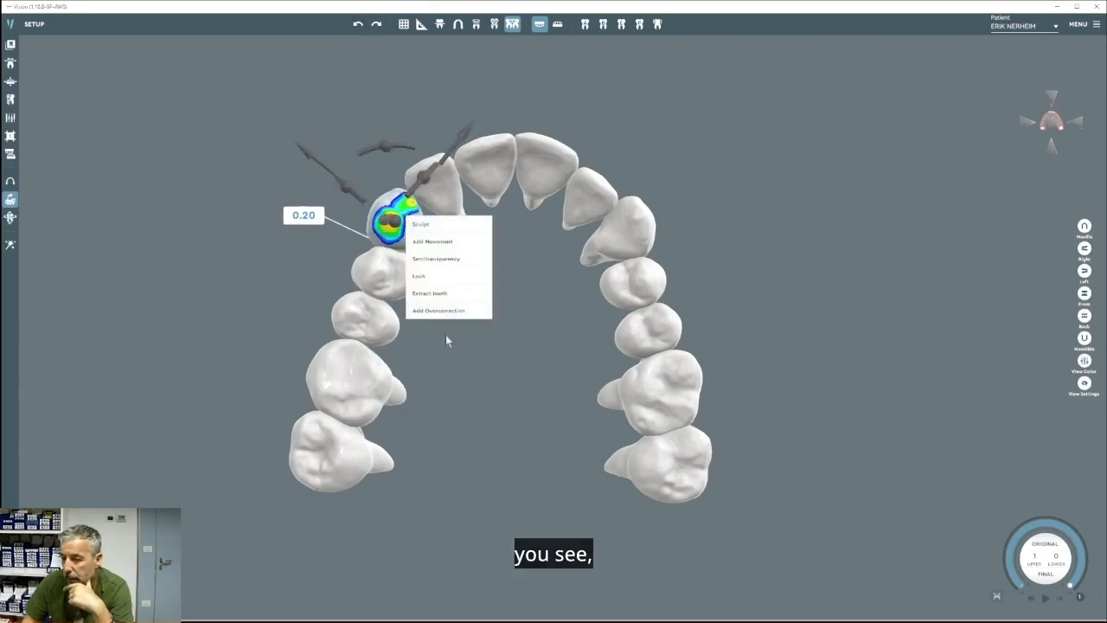
click(446, 295)
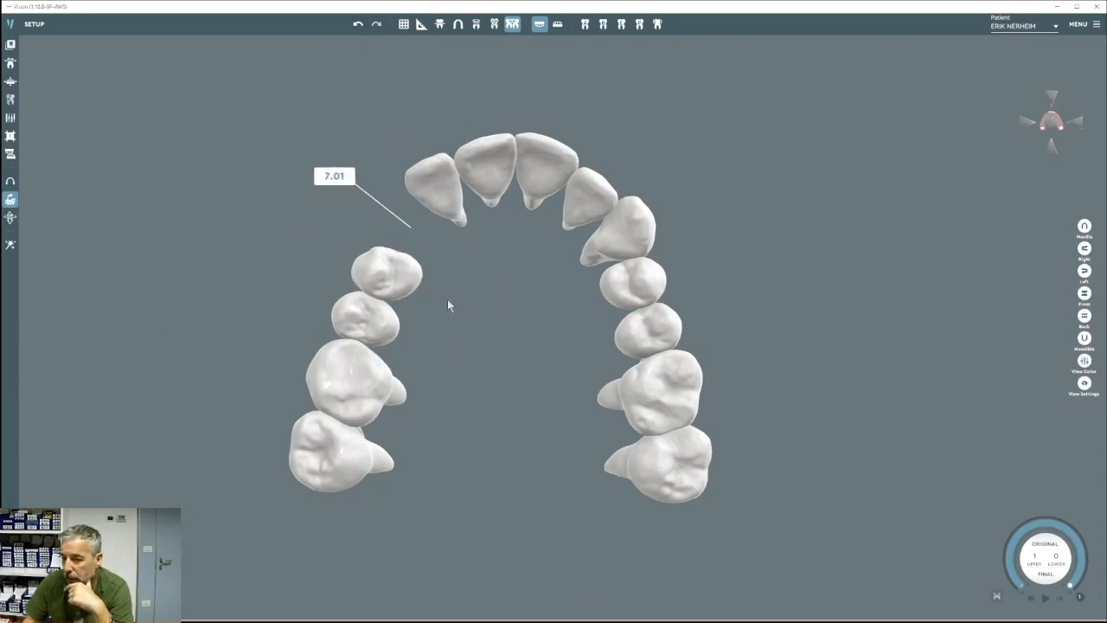
click(358, 26)
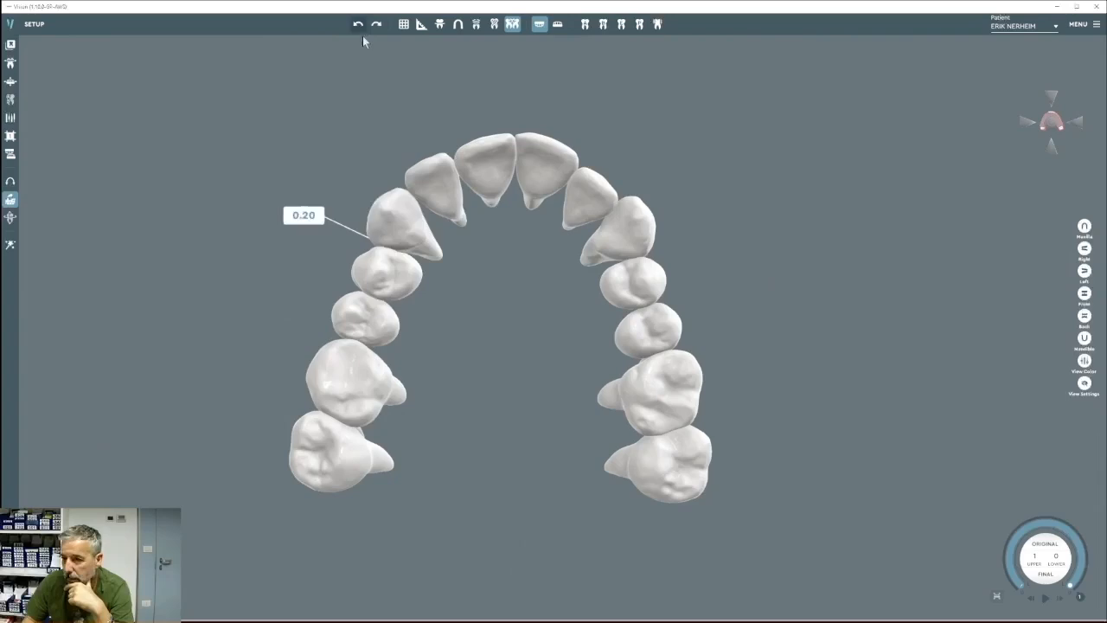
Lock the upper right lateral incisor, switch its semitransparency on and off, and unlock and deselect it.
right_click(426, 191)
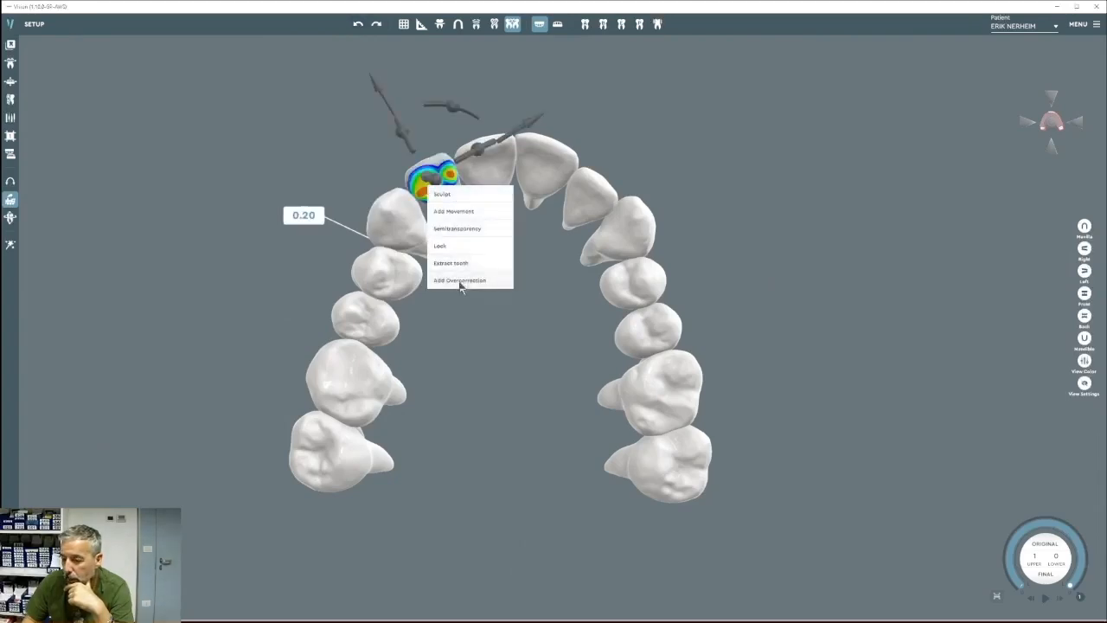
click(441, 246)
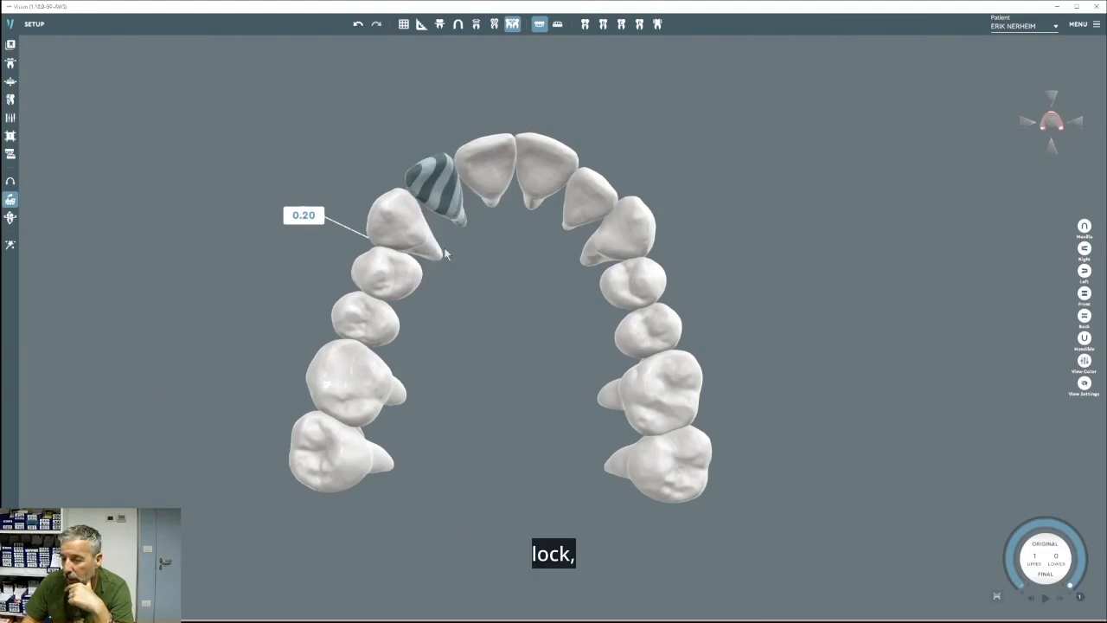
right_click(425, 188)
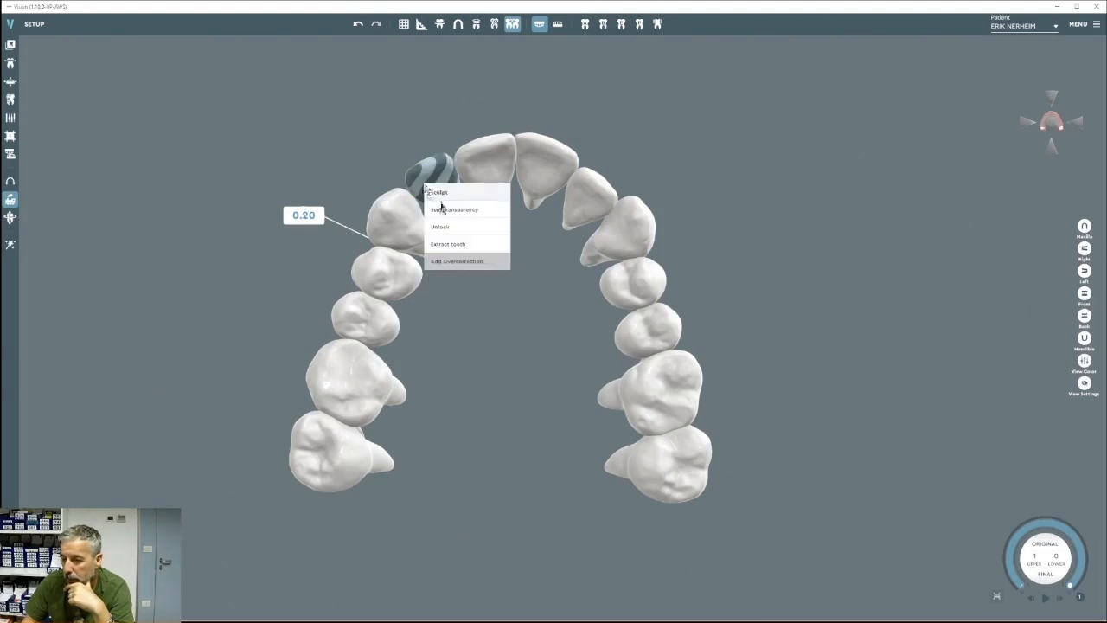
click(446, 210)
right_click(441, 189)
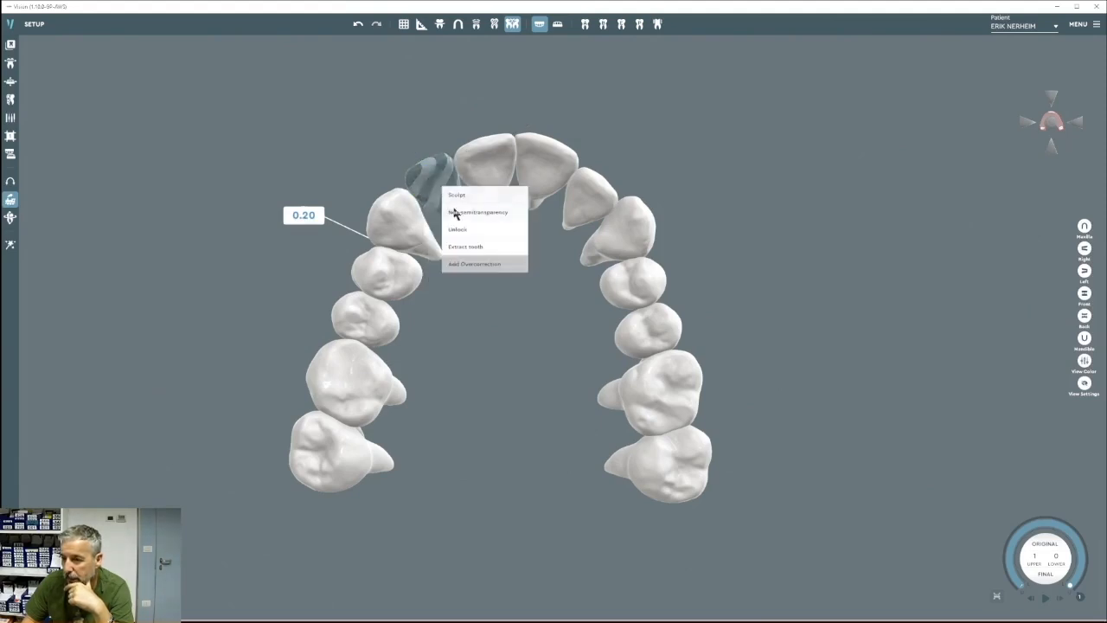
click(454, 213)
right_click(441, 197)
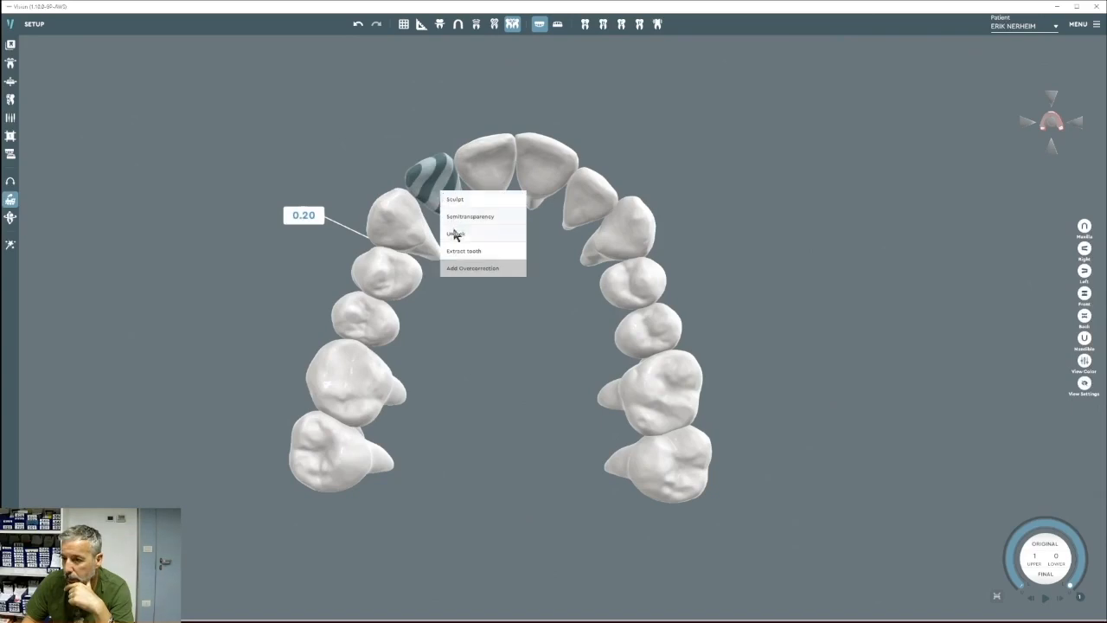
click(454, 231)
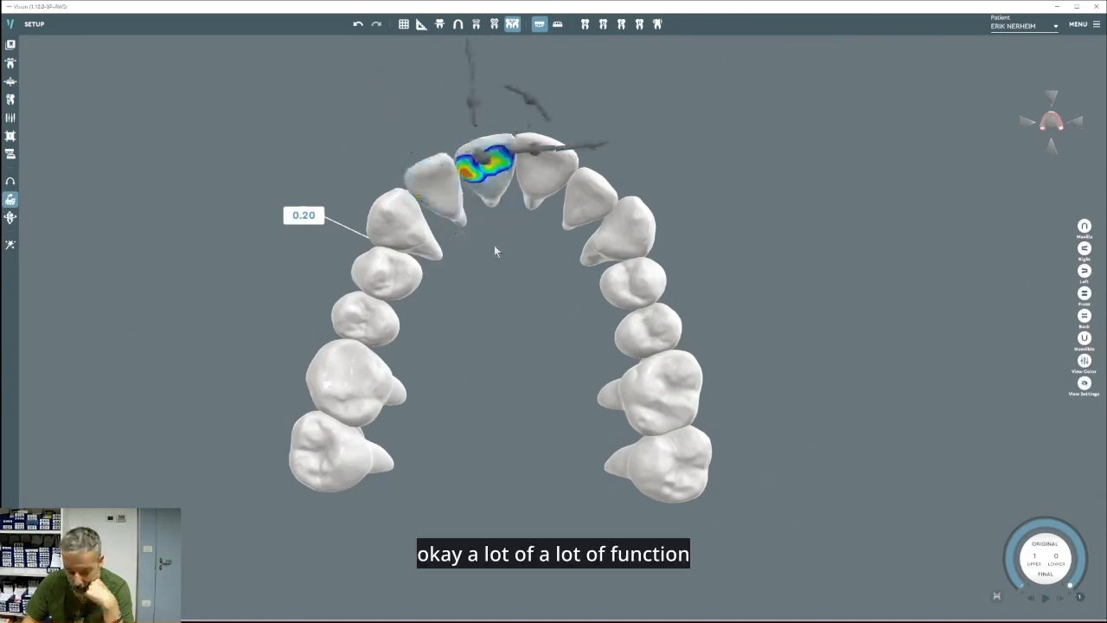
click(519, 260)
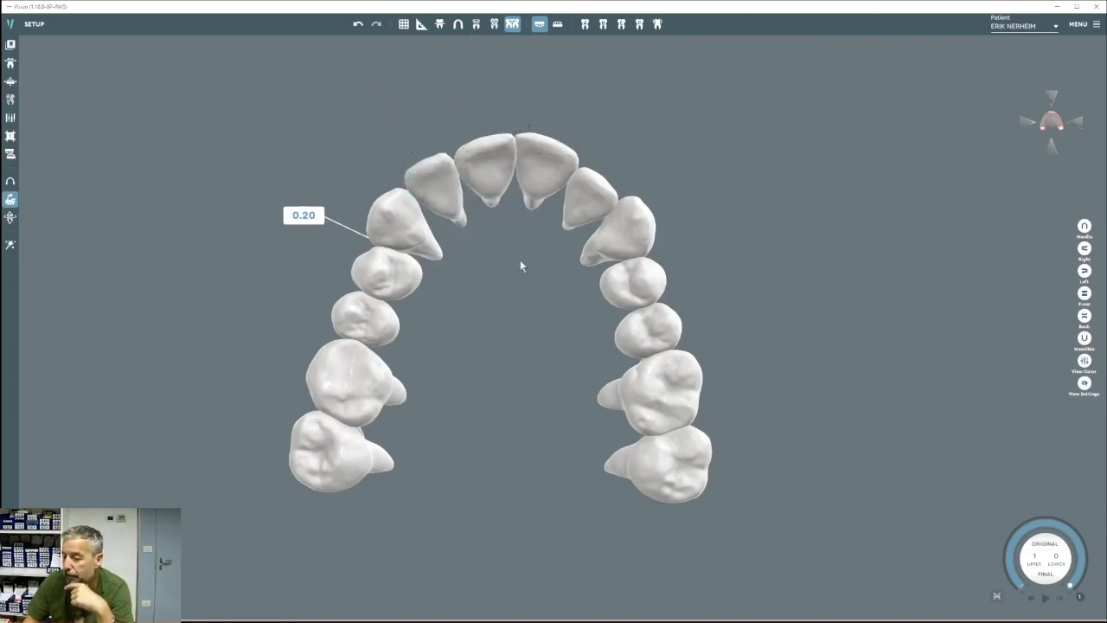
Open the Auto Setup tool to work with the upper jaw's arch curve.
drag(520, 259, 571, 277)
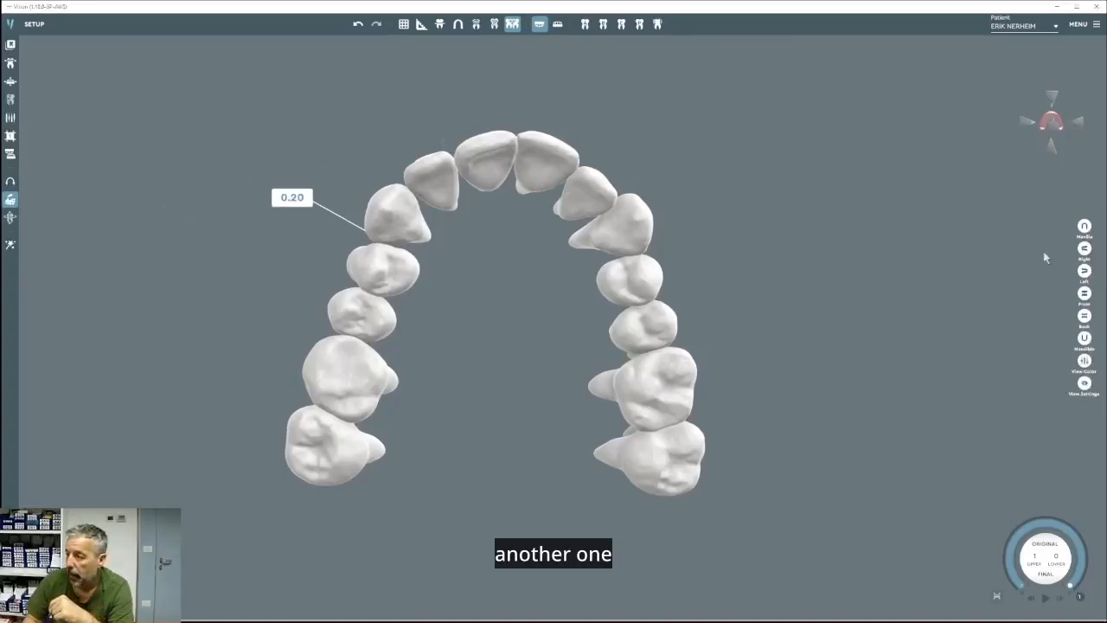
right_drag(606, 274, 583, 265)
middle_drag(583, 263, 586, 291)
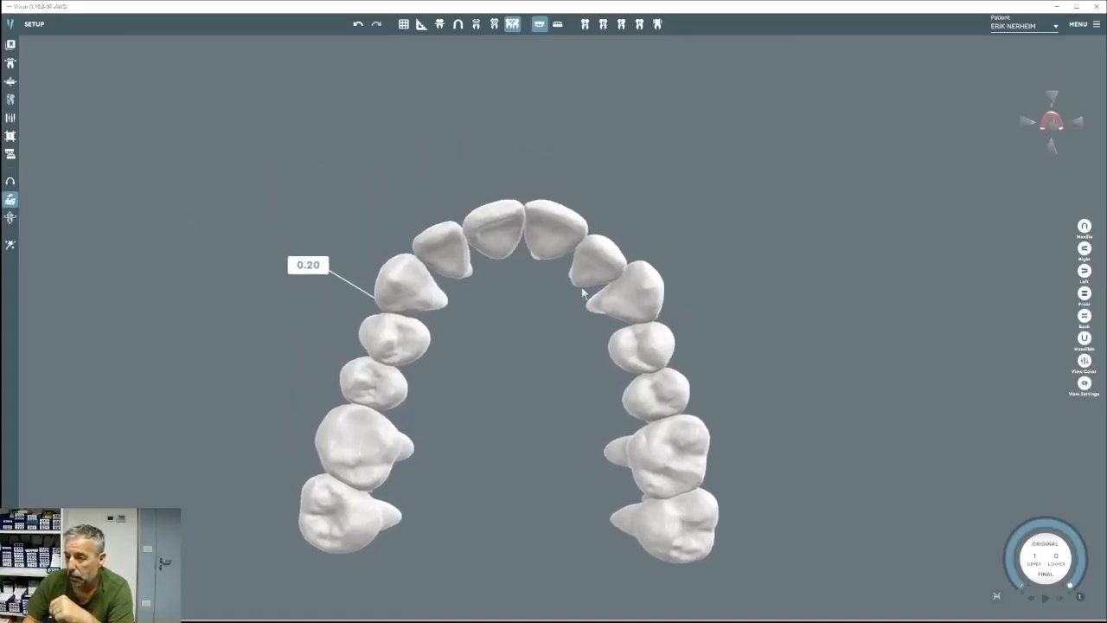
right_drag(586, 291, 574, 279)
middle_drag(574, 280, 557, 251)
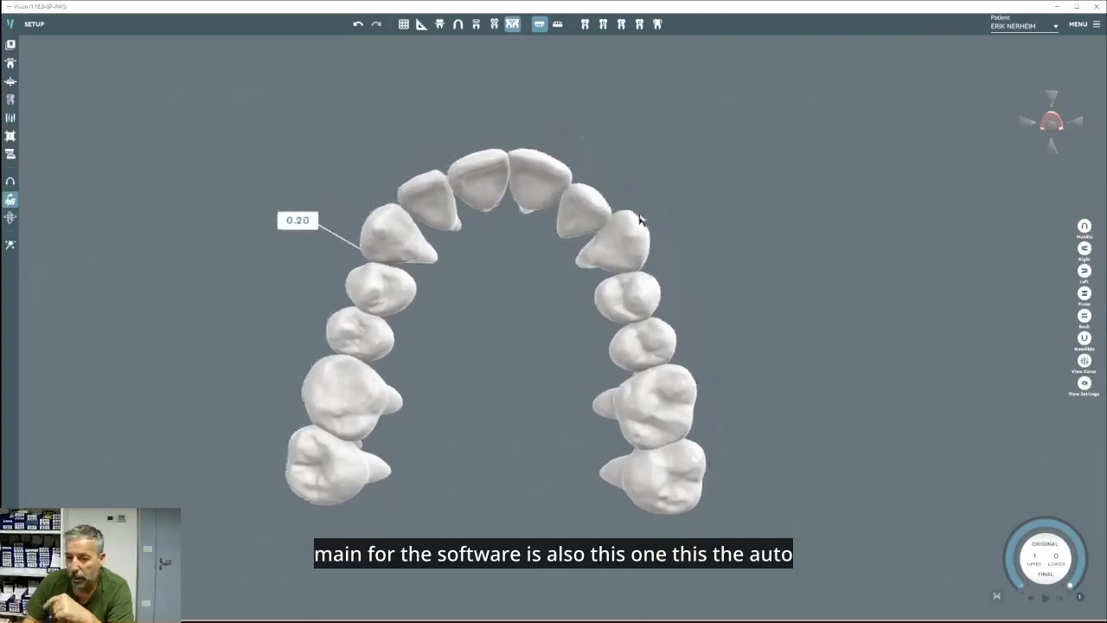
click(10, 247)
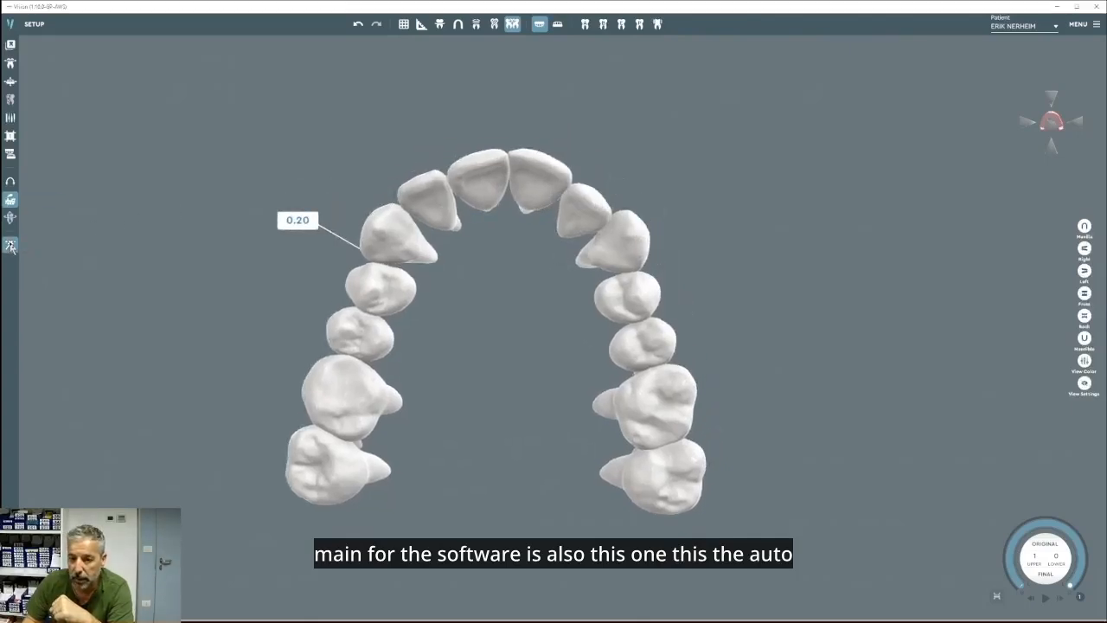
middle_drag(400, 377, 470, 385)
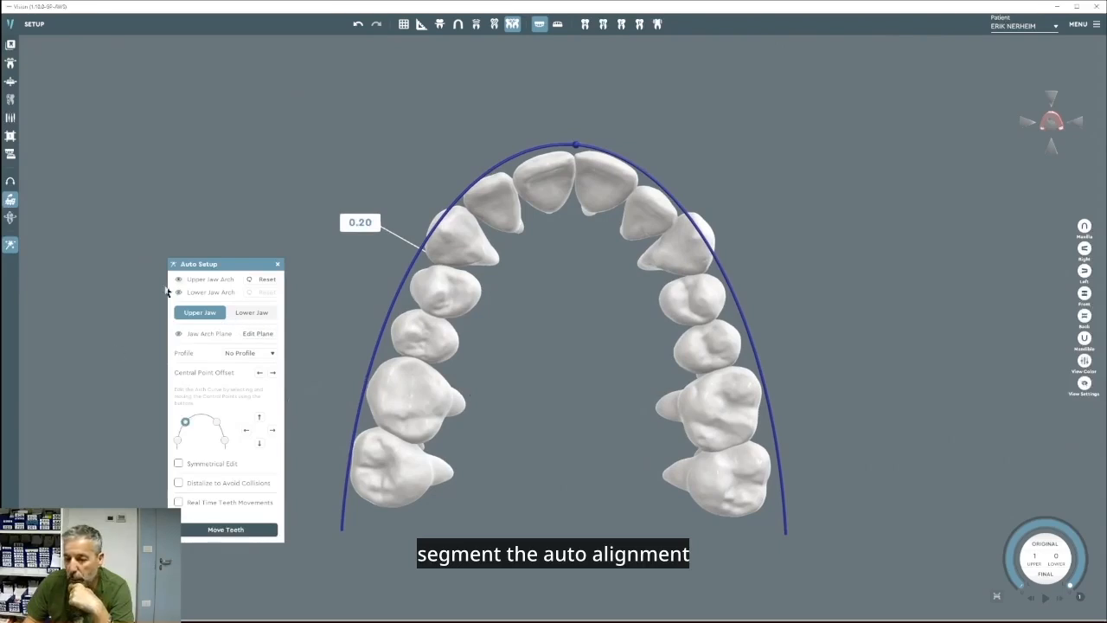
middle_drag(596, 419, 595, 415)
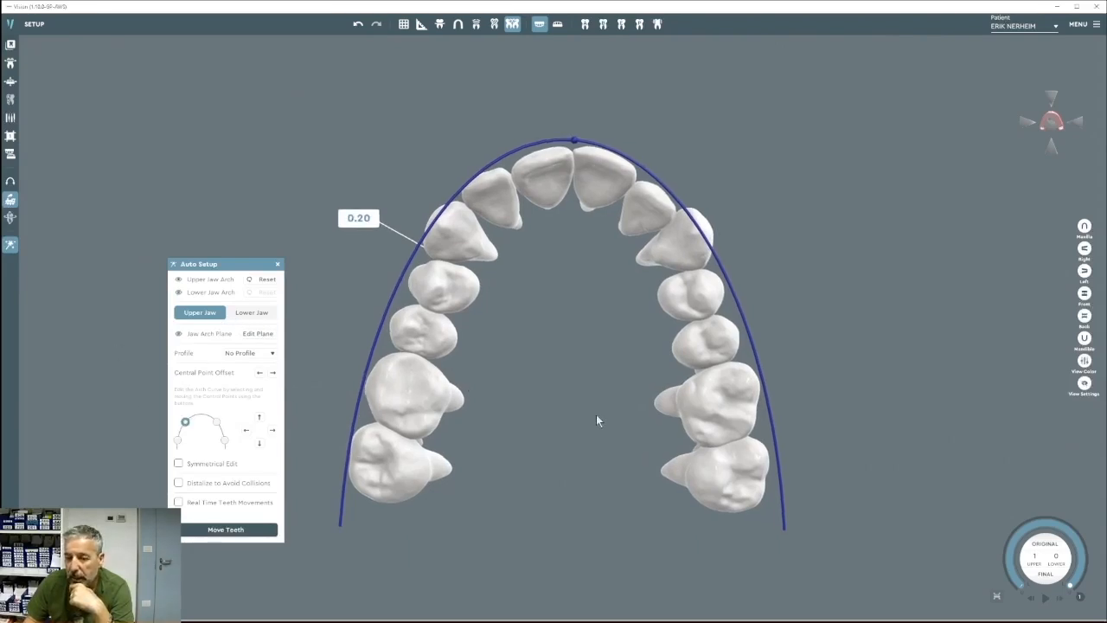
Toggle the lower jaw arch's visibility, and switch Auto Setup to the lower jaw with only the mandible in view.
click(178, 292)
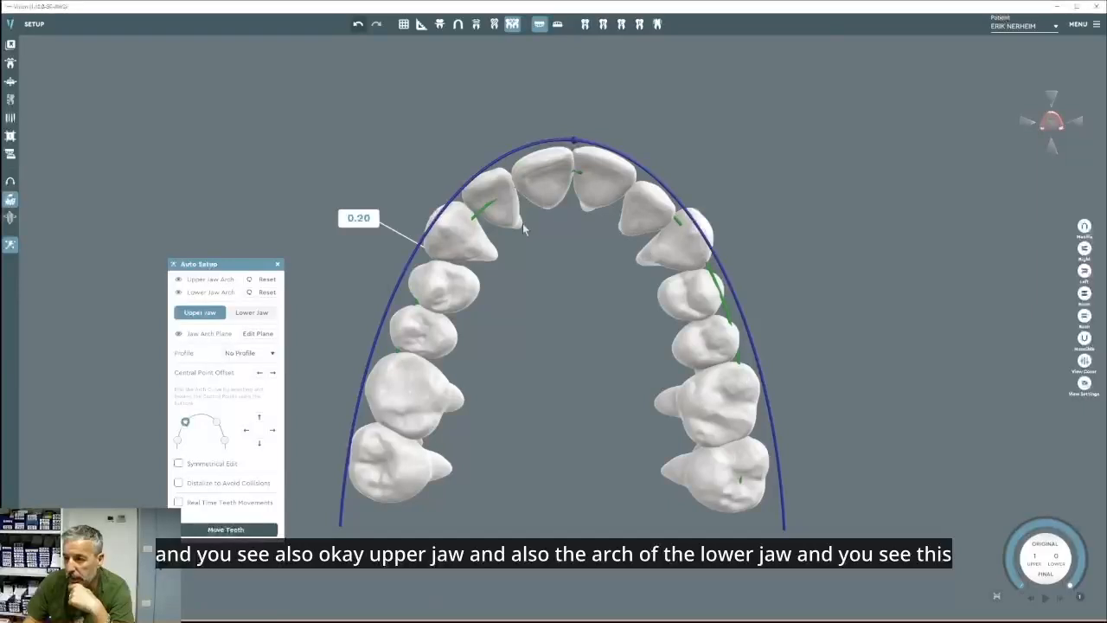
click(178, 292)
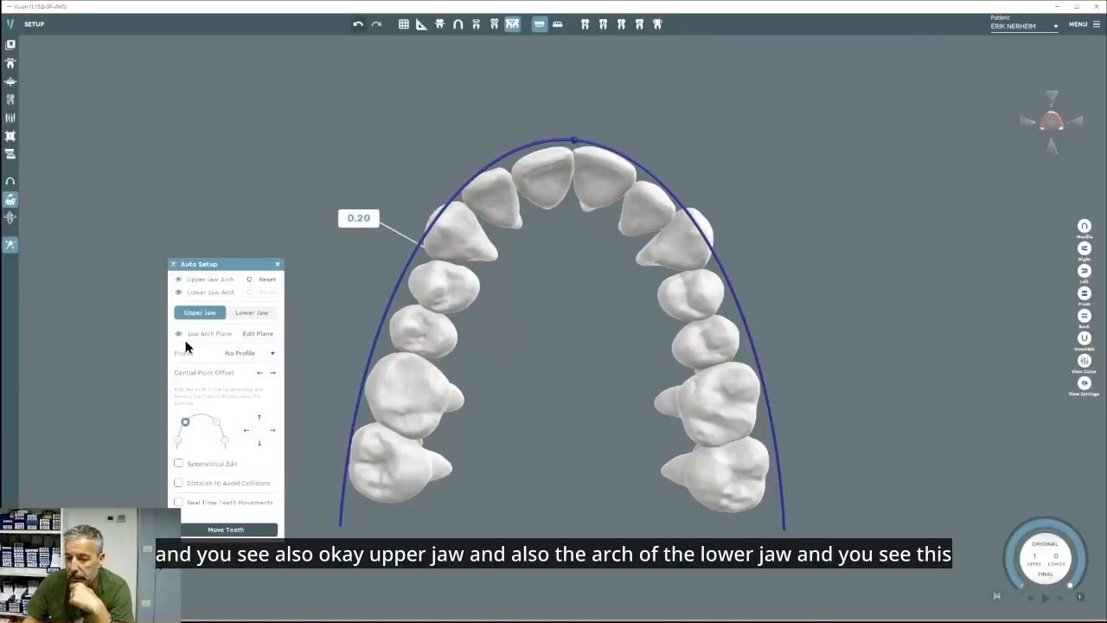
click(250, 312)
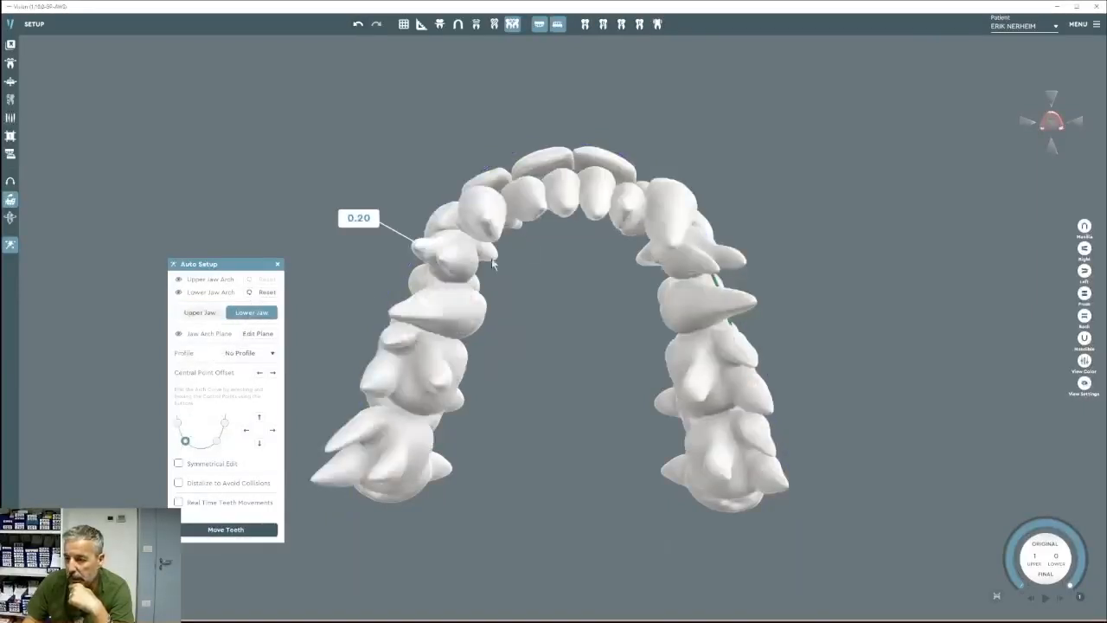
middle_drag(494, 264, 555, 439)
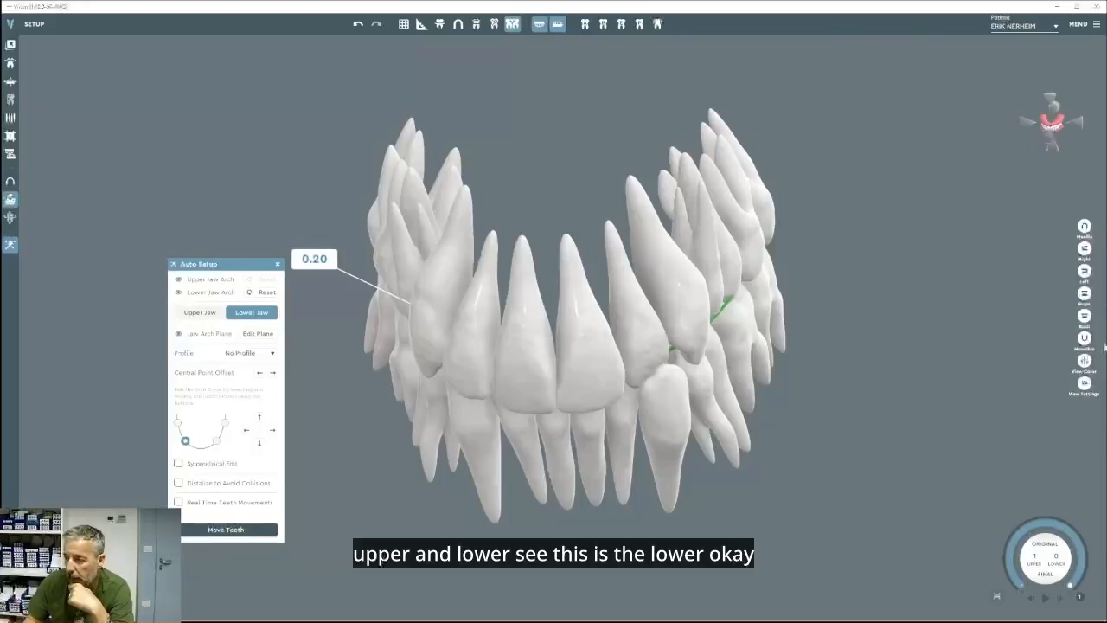
click(1084, 338)
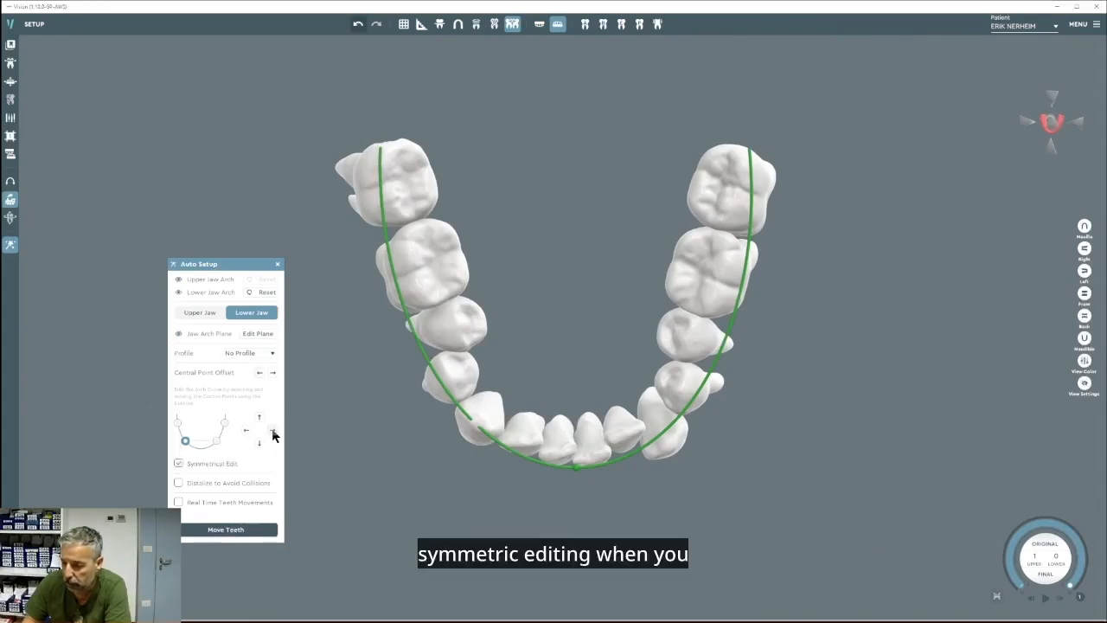
With Symmetrical Edit on, widen the lower arch curve by moving its selected front control point outward in several increments.
click(244, 431)
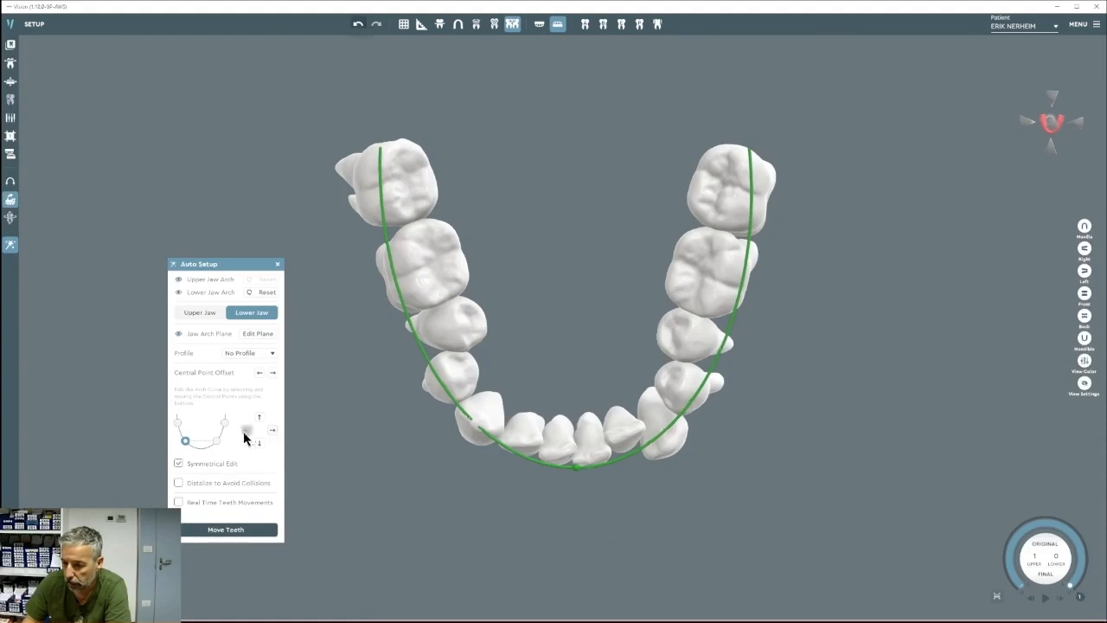
click(244, 432)
click(244, 432)
click(244, 432)
click(243, 431)
click(244, 432)
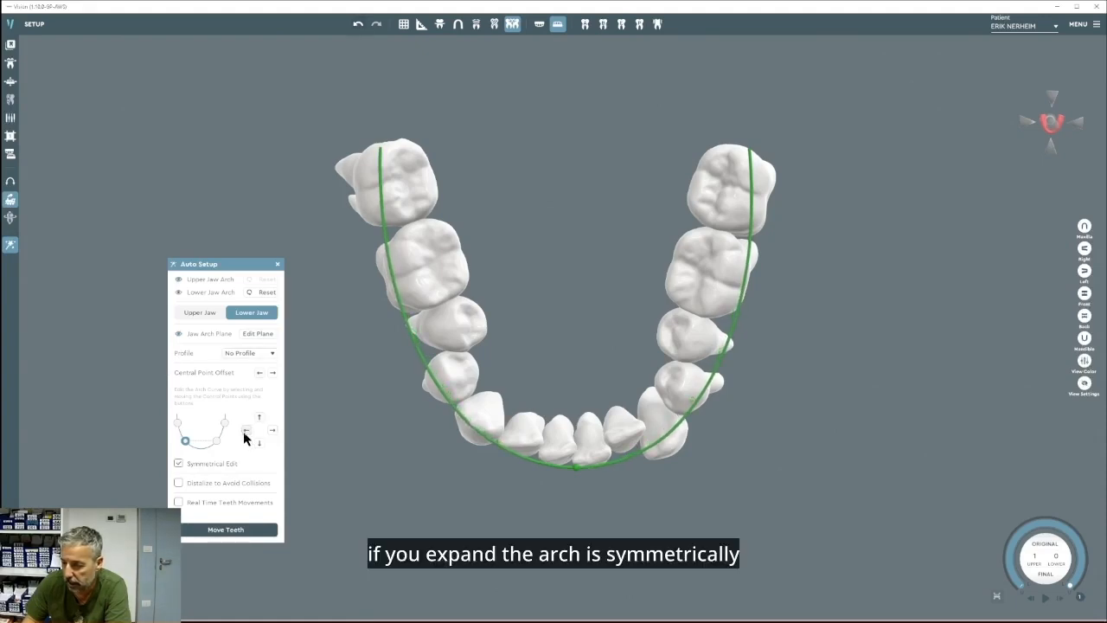
click(244, 432)
click(244, 432)
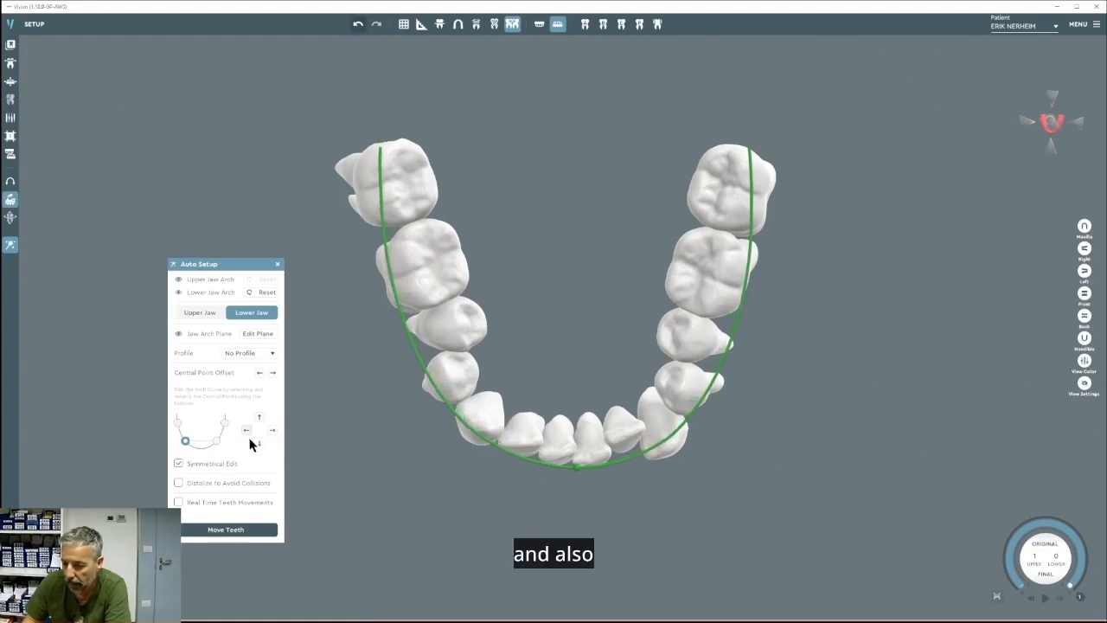
Enable Real Time Teeth Movements and adjust the lower arch curve's width symmetrically, ending with a wider arch.
click(179, 504)
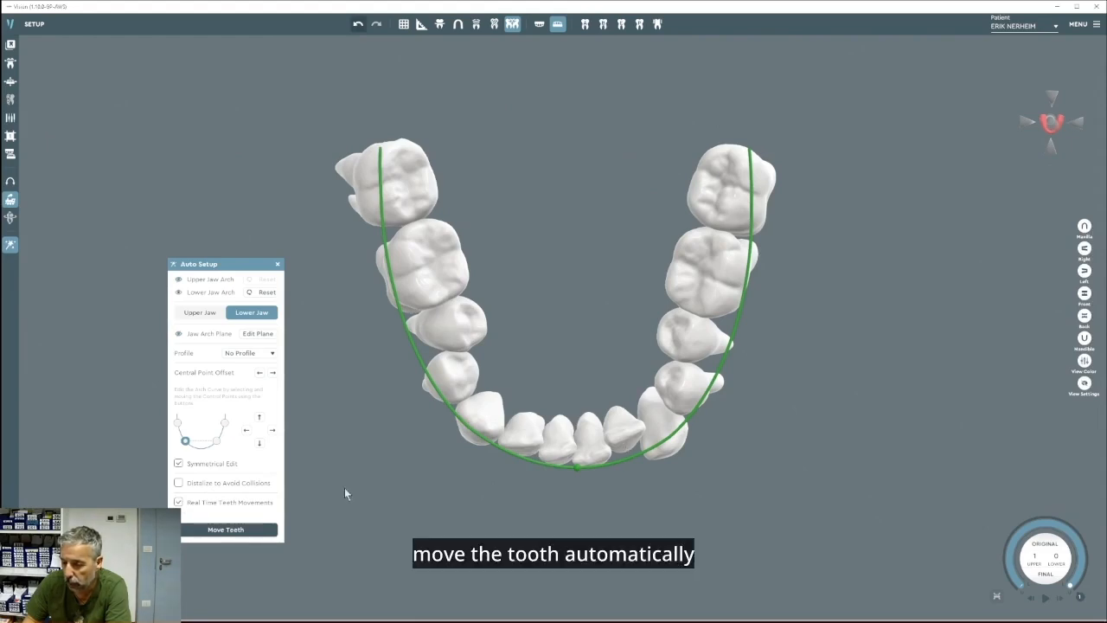
click(271, 430)
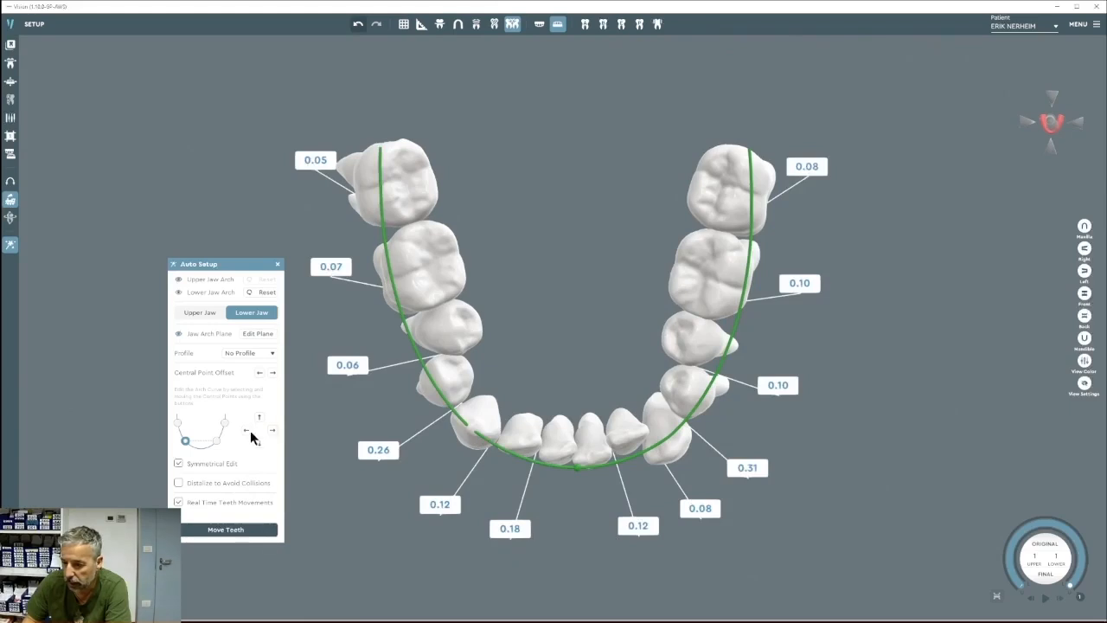
click(247, 431)
click(246, 430)
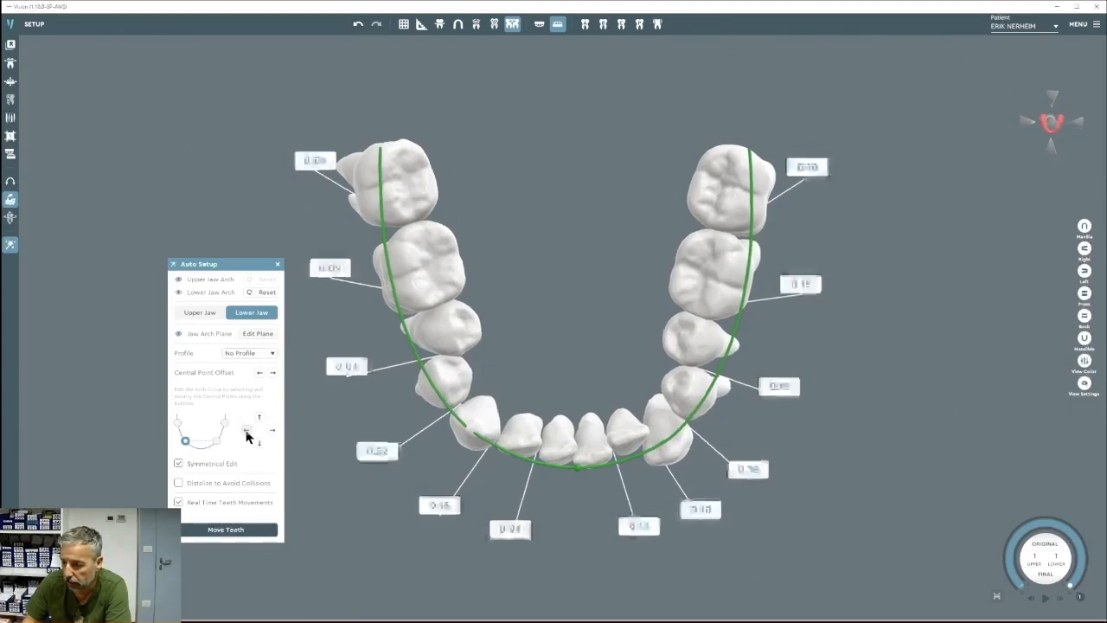
click(247, 432)
click(246, 432)
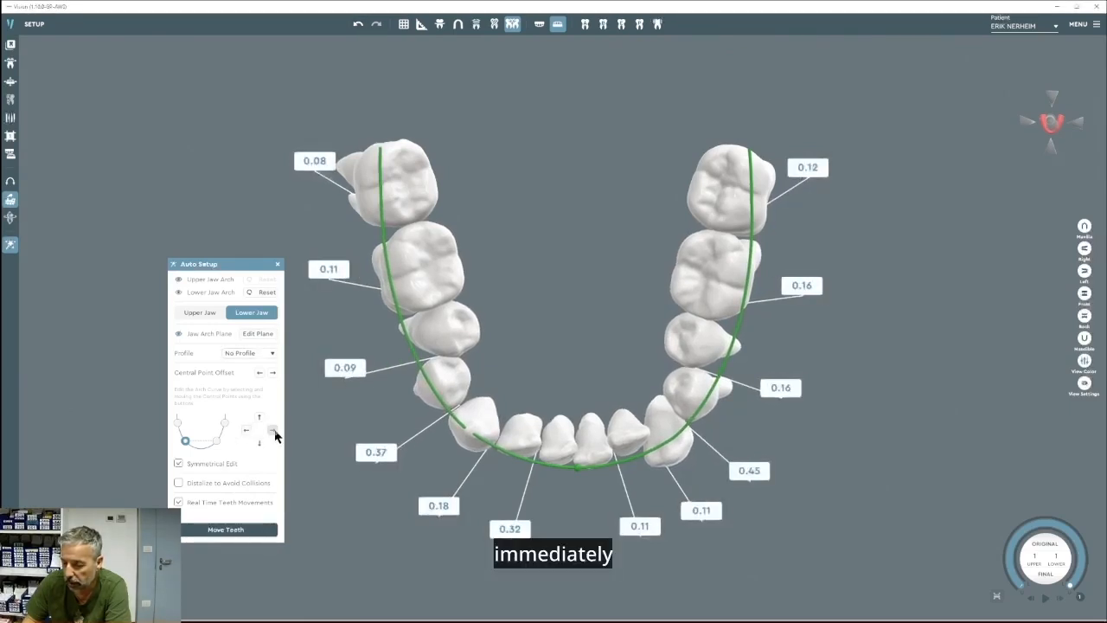
Narrow the lower arch curve symmetrically with real-time tooth movement, and widen it again.
click(273, 431)
click(273, 432)
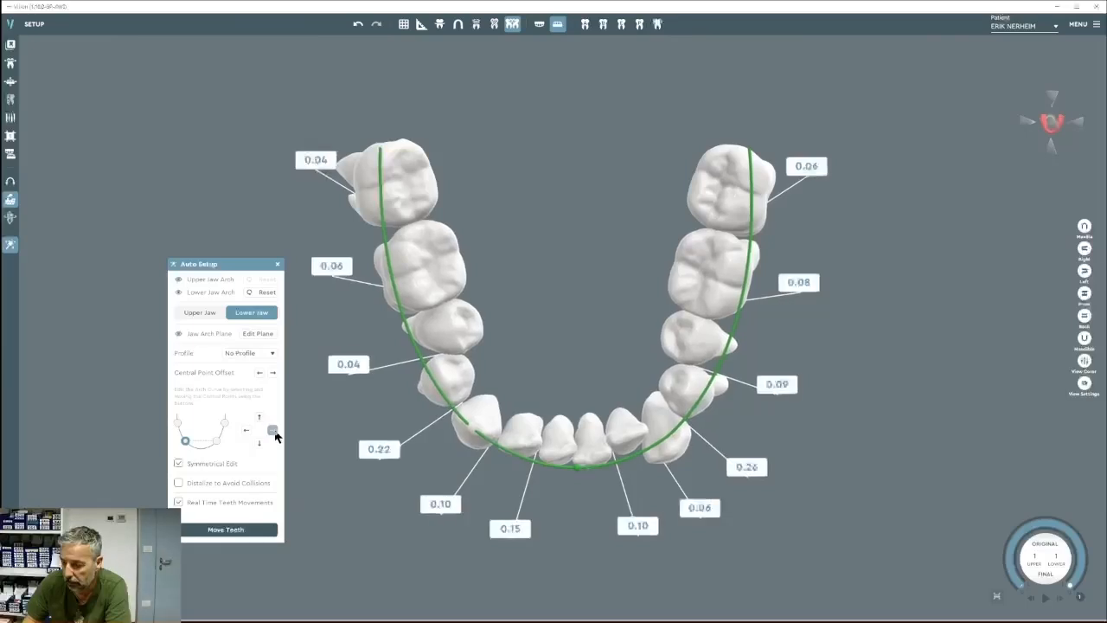
click(274, 431)
click(273, 431)
click(273, 432)
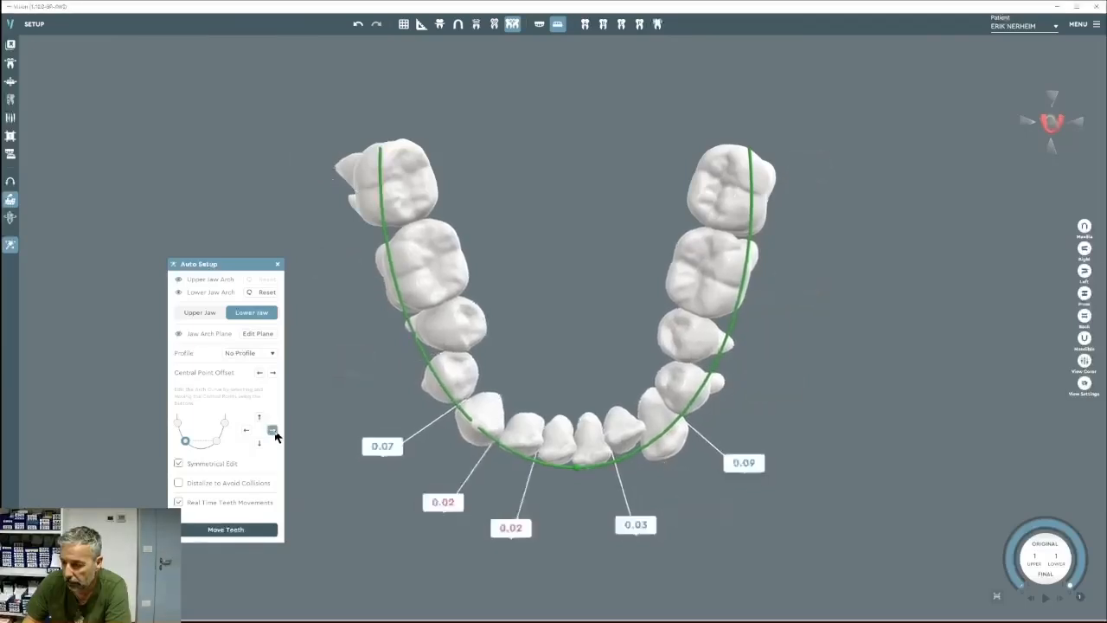
click(246, 430)
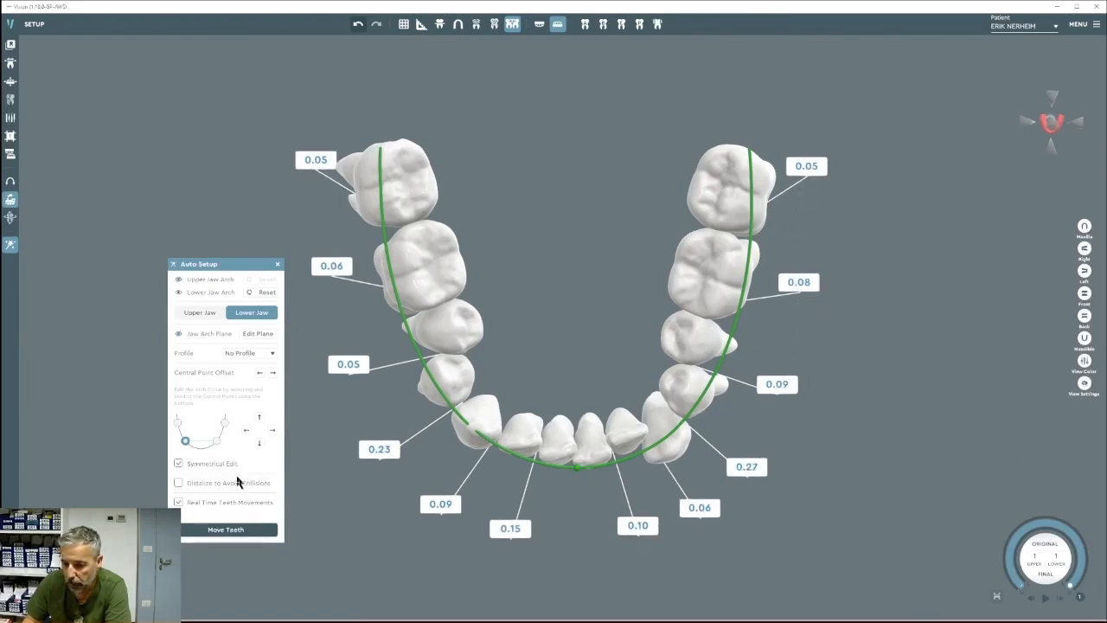
Enable Distalize to Avoid Collisions and widen the lower arch curve symmetrically in several increments.
click(179, 484)
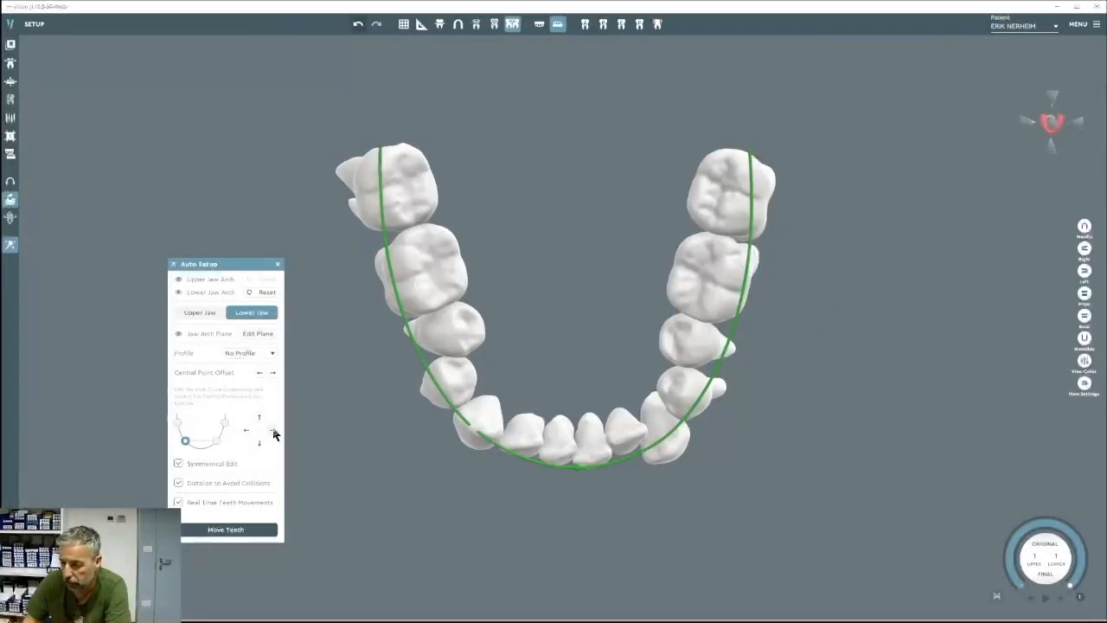
click(245, 431)
click(244, 431)
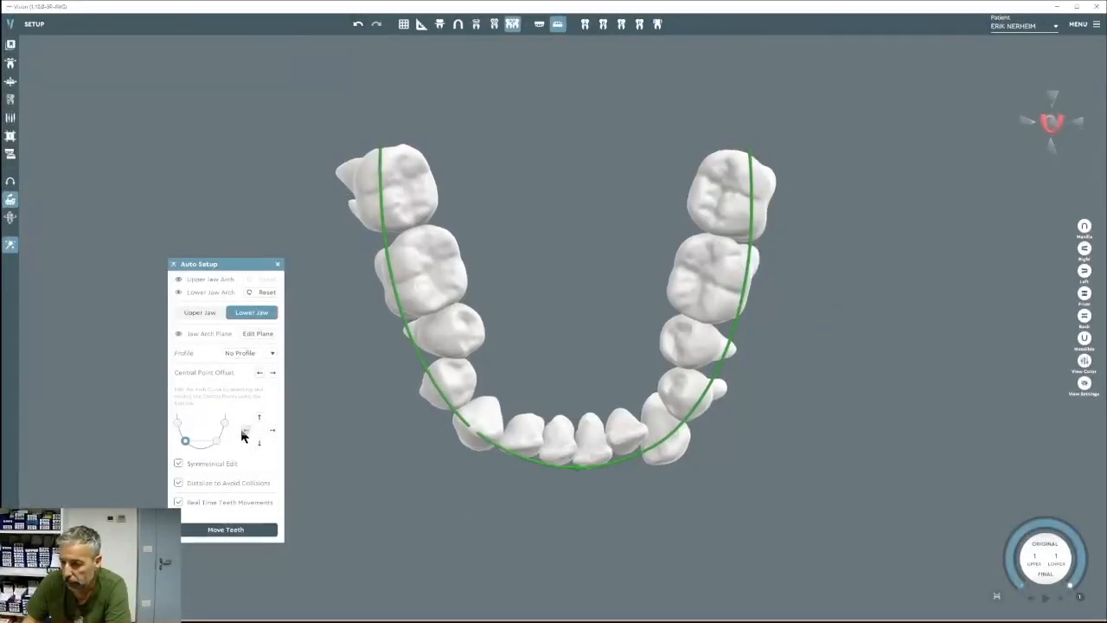
click(245, 431)
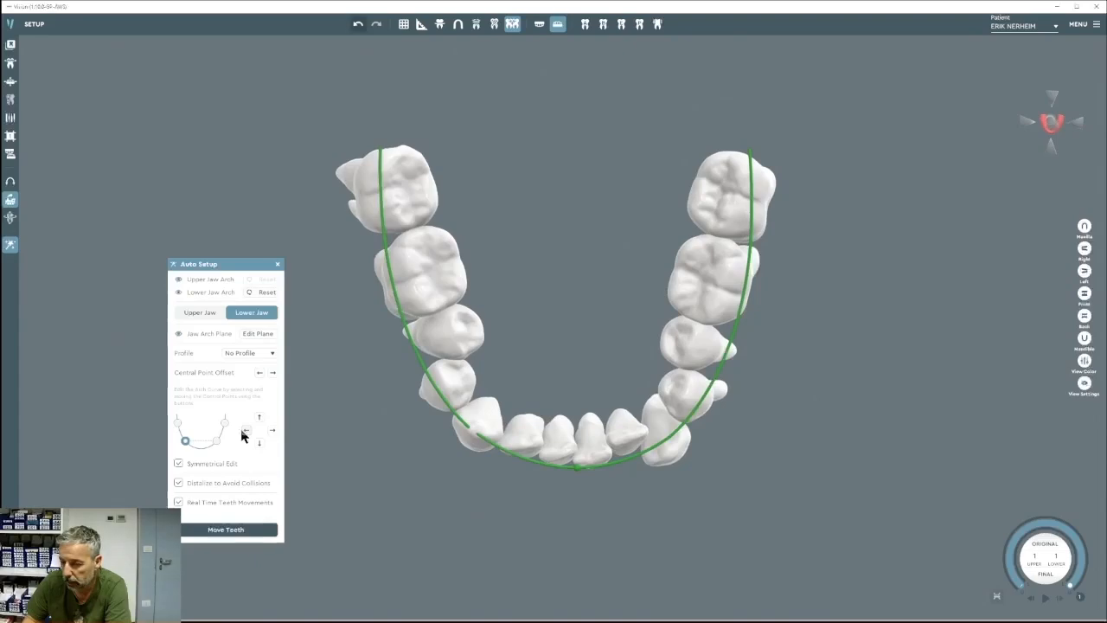
click(245, 431)
click(245, 431)
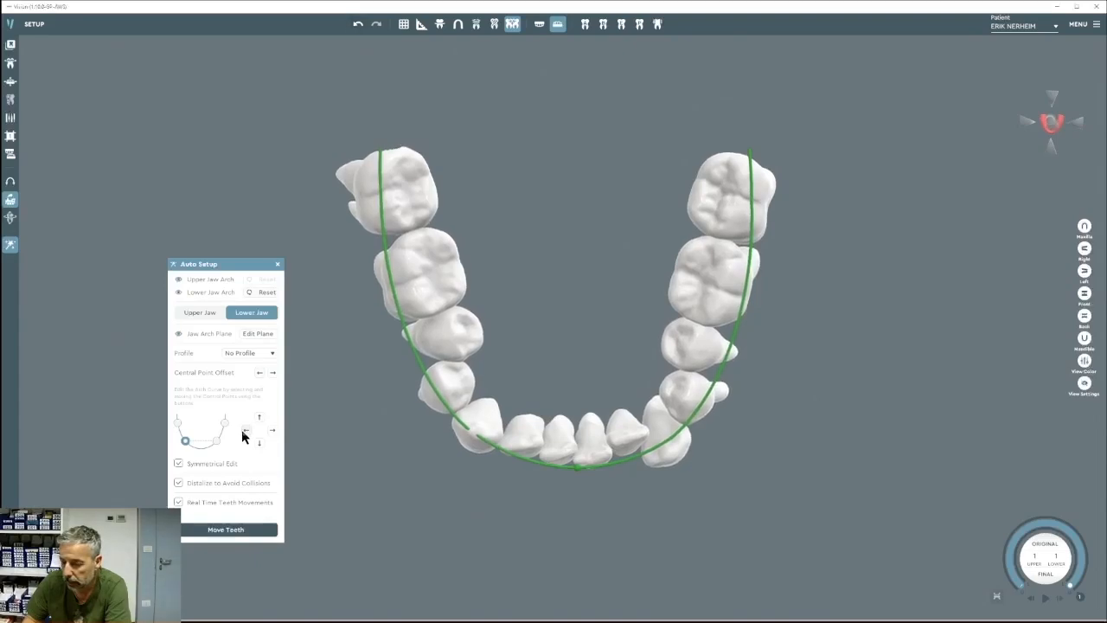
Disable Distalize to Avoid Collisions, widen the lower arch curve, and shift its front control points lingually to retract the front of the arch.
click(180, 484)
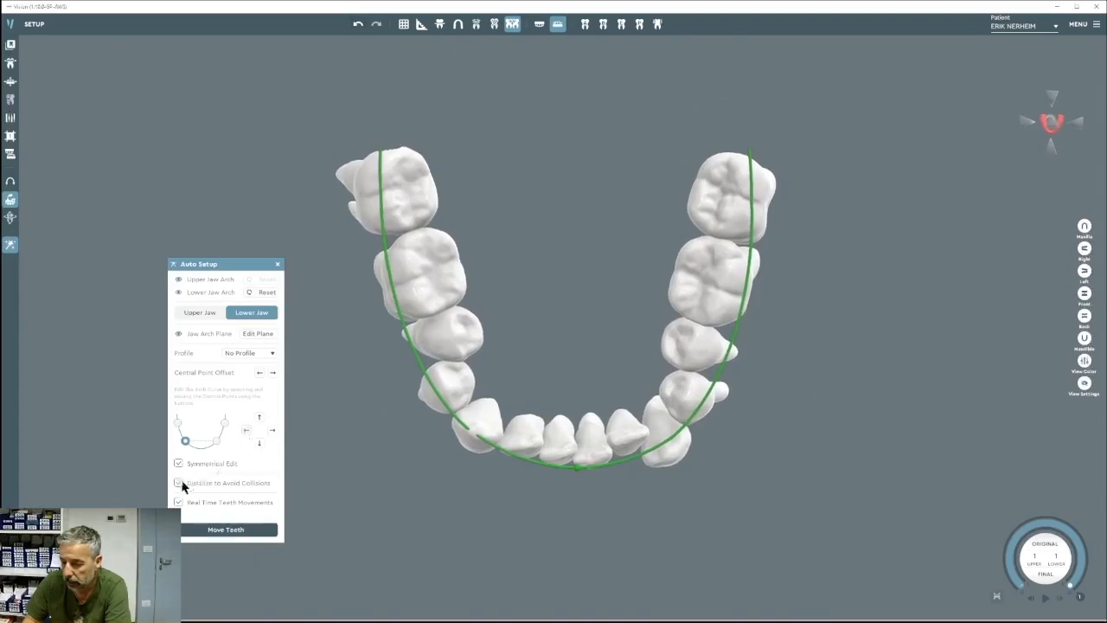
click(246, 430)
click(247, 432)
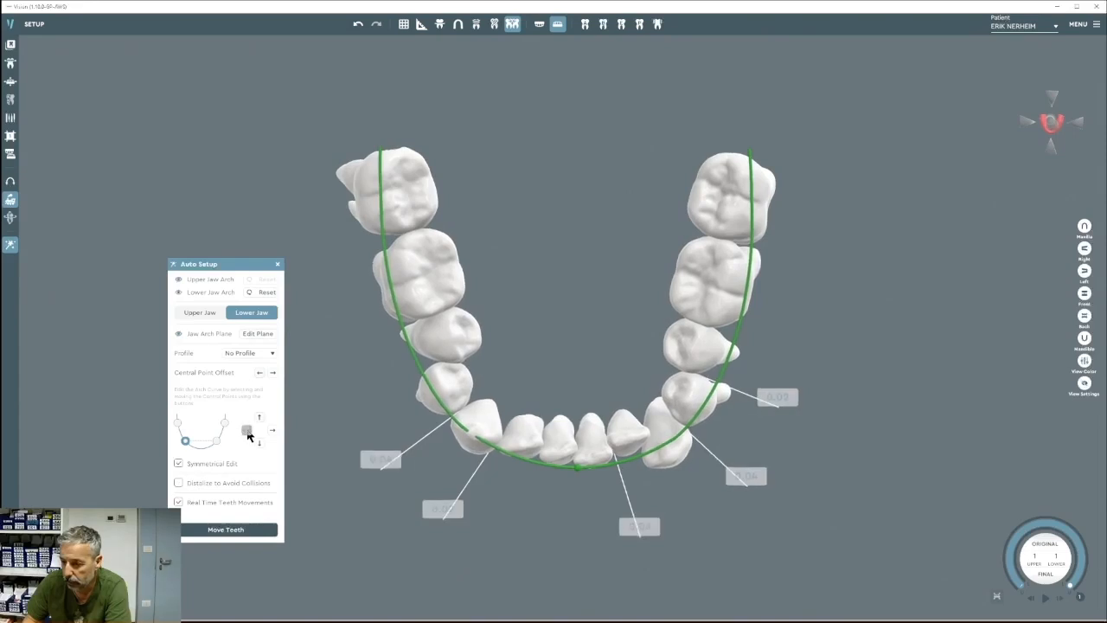
click(247, 433)
click(248, 433)
click(247, 433)
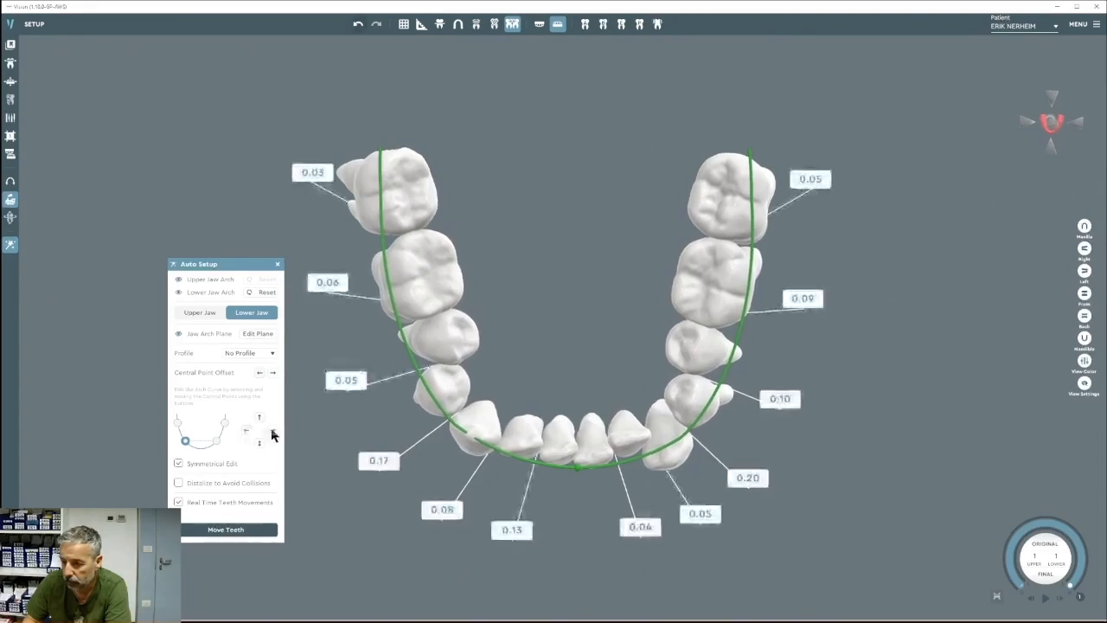
click(259, 421)
click(259, 421)
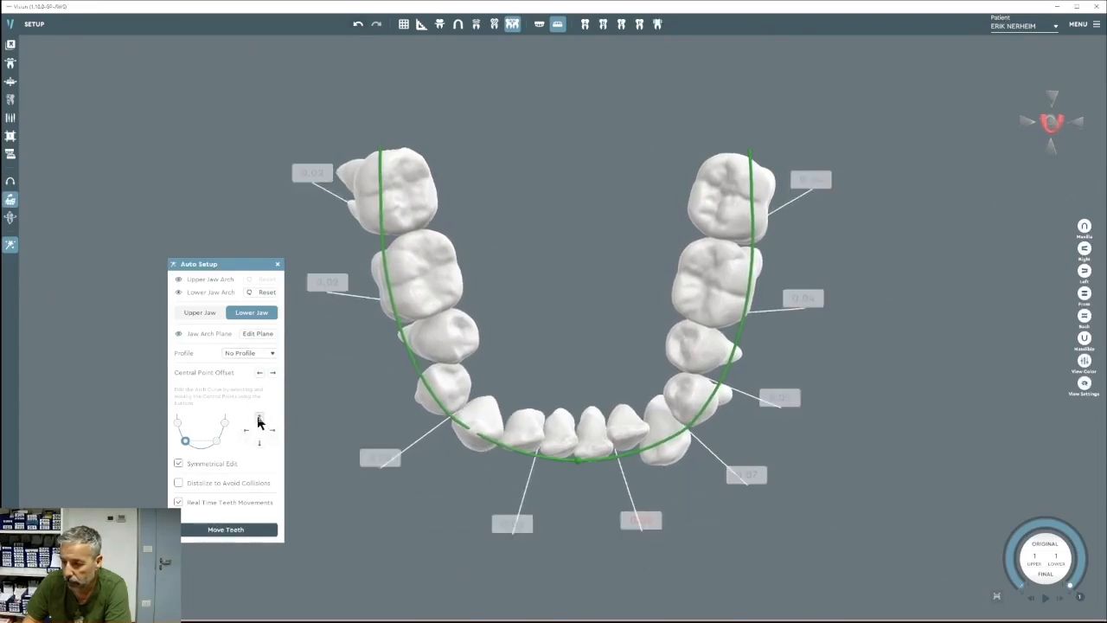
Nudge the selected lower arch control point backward, enable Distalize to Avoid Collisions and apply the tooth movement.
click(260, 421)
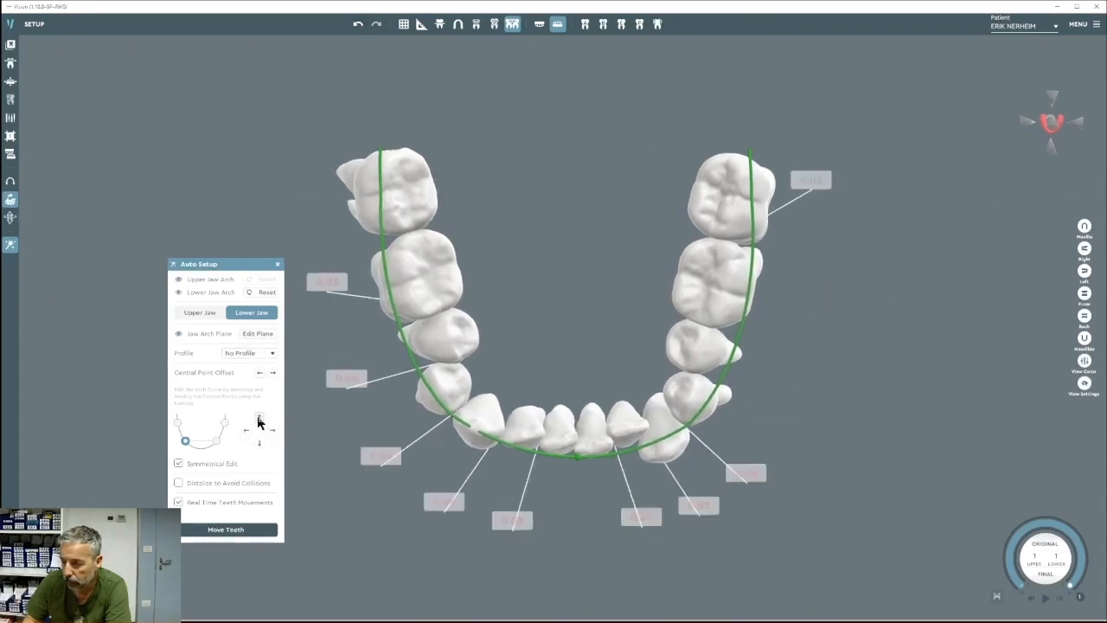
click(179, 483)
click(222, 530)
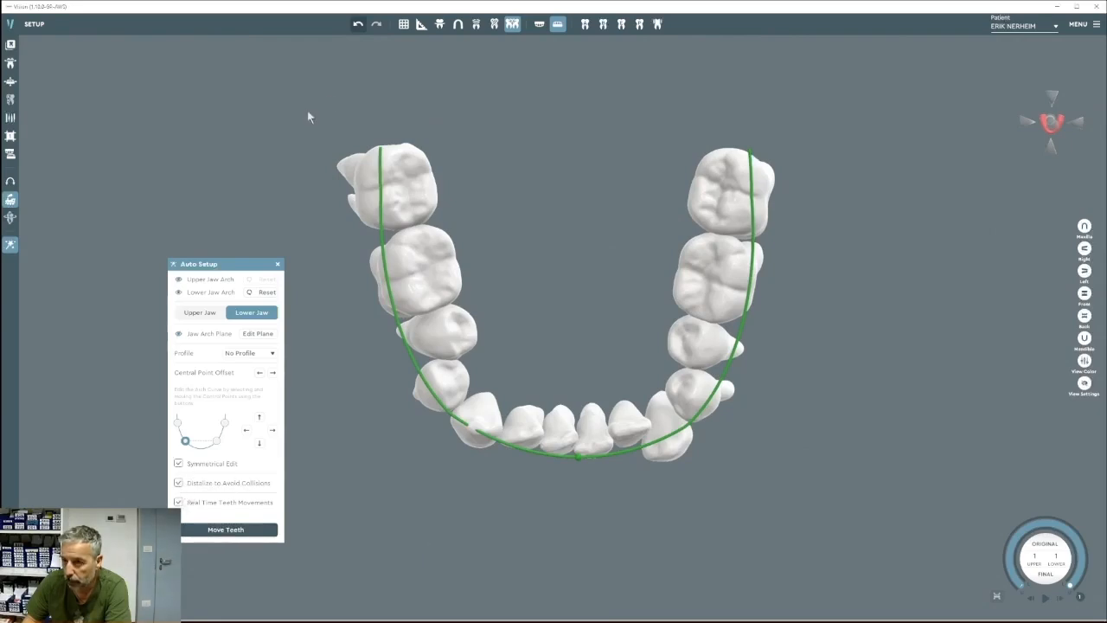
Undo the distalizing movement of the lower teeth, reapply it for comparison and undo it again.
click(357, 27)
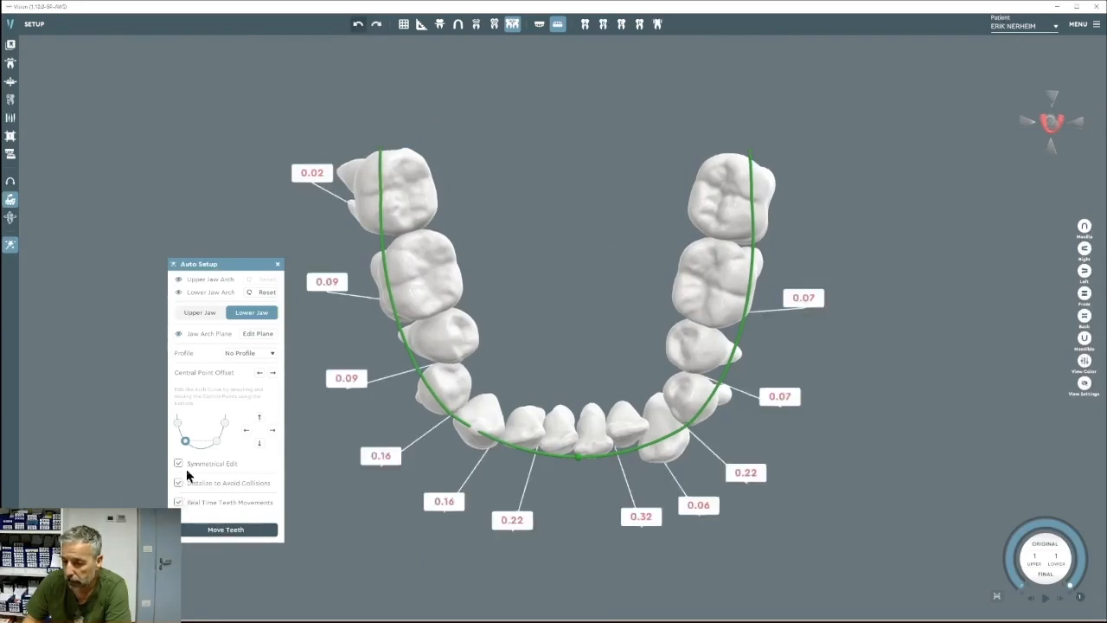
click(220, 529)
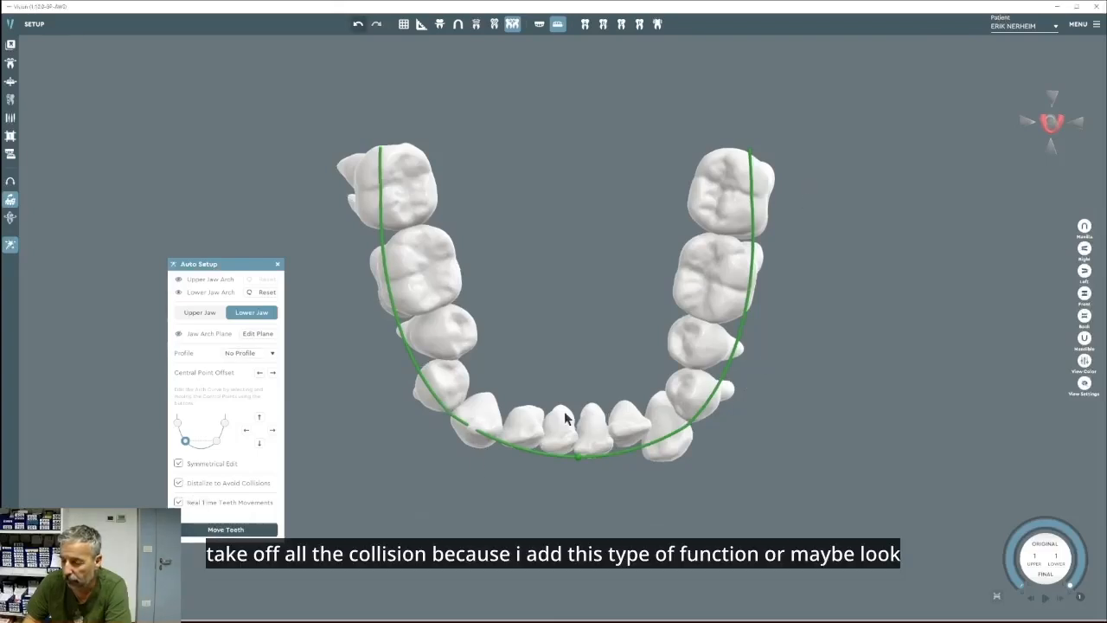
click(179, 485)
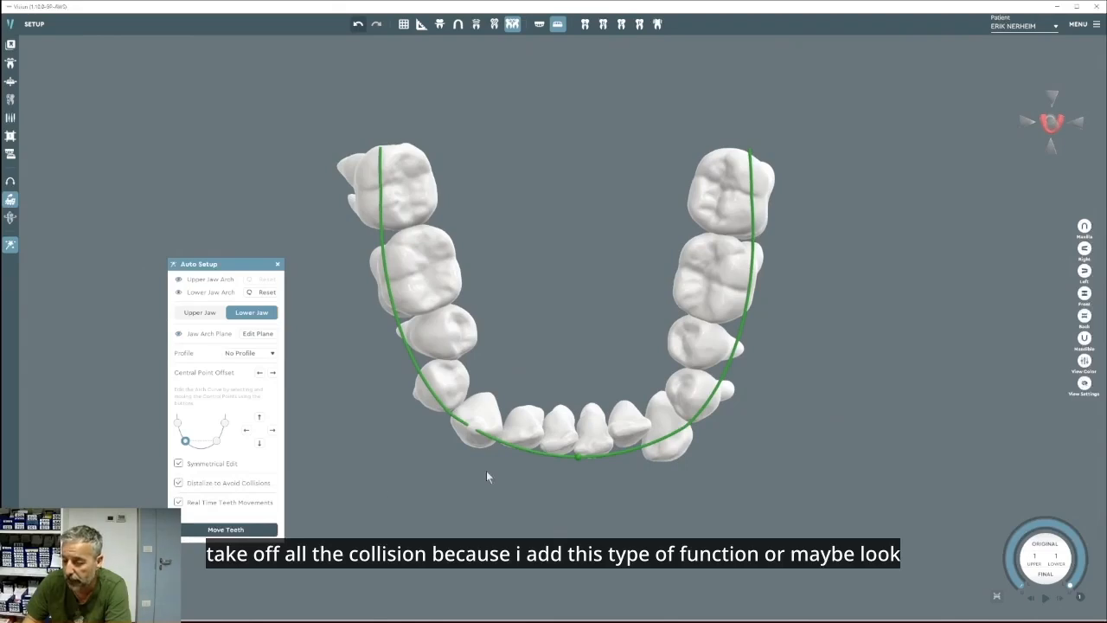
click(357, 26)
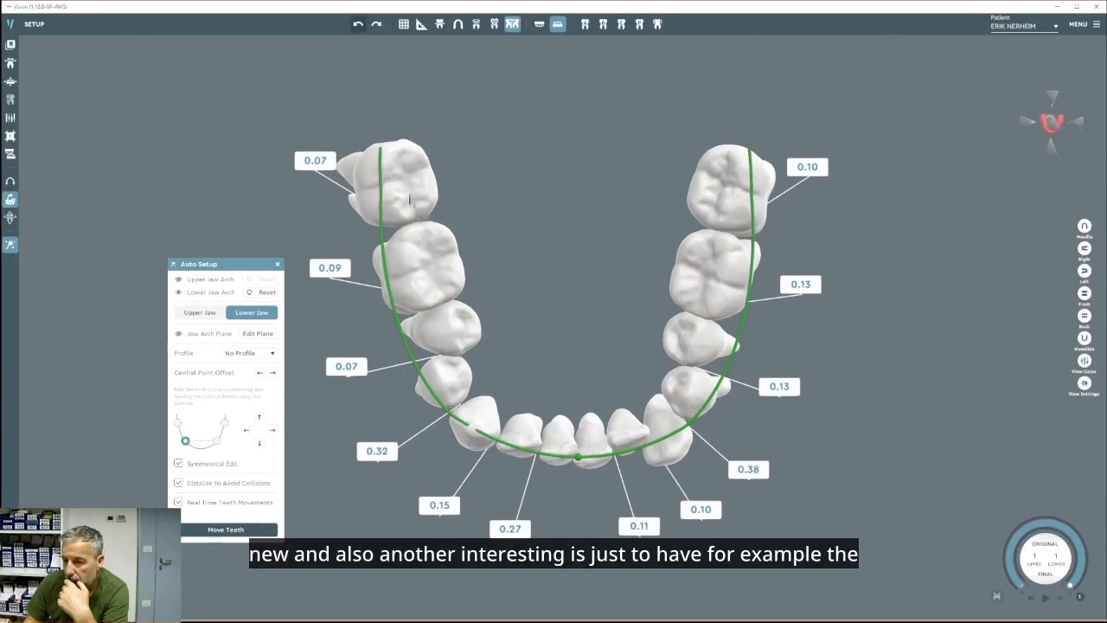
Lock the lower molars and second premolars on both sides of the arch.
click(410, 199)
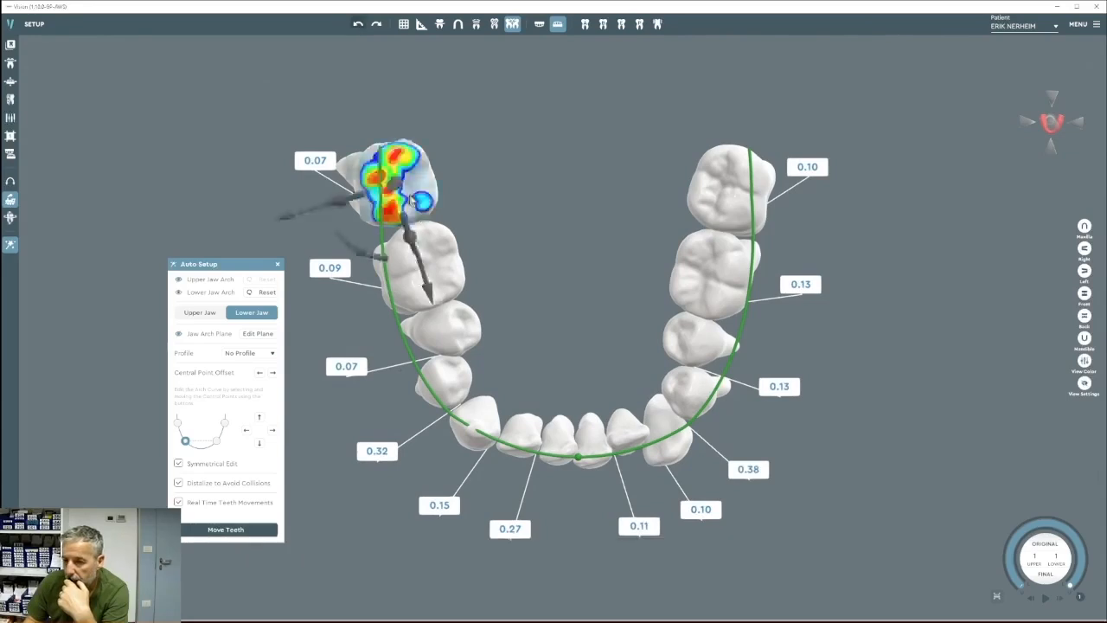
ctrl+click(438, 267)
ctrl+click(458, 330)
ctrl+click(454, 390)
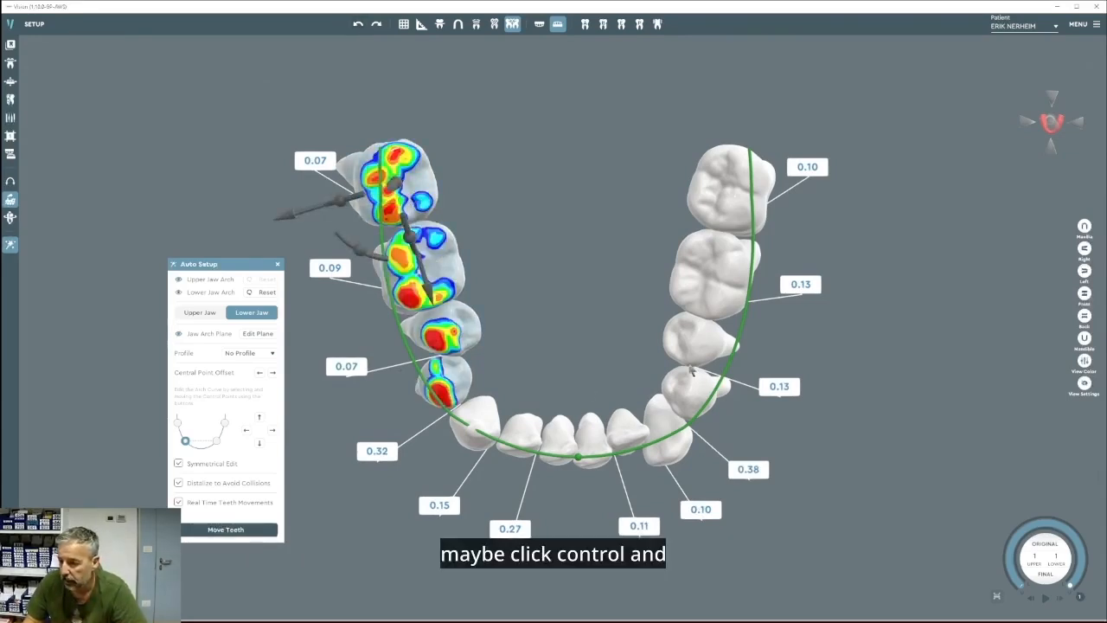
ctrl+click(450, 379)
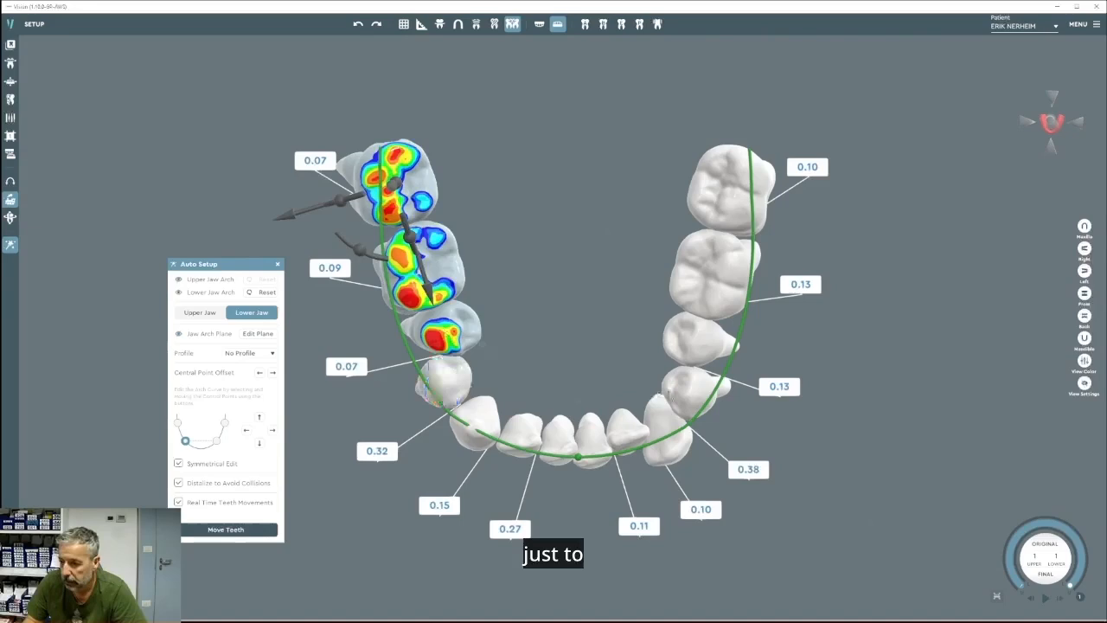
ctrl+click(694, 346)
ctrl+click(723, 264)
ctrl+click(731, 218)
right_click(730, 219)
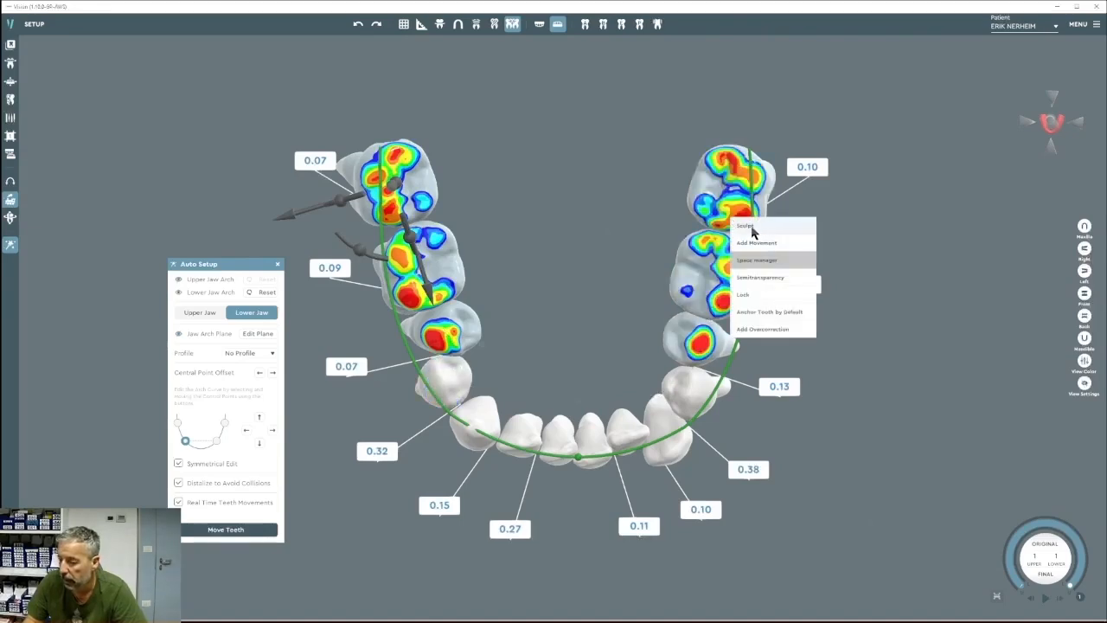
click(789, 302)
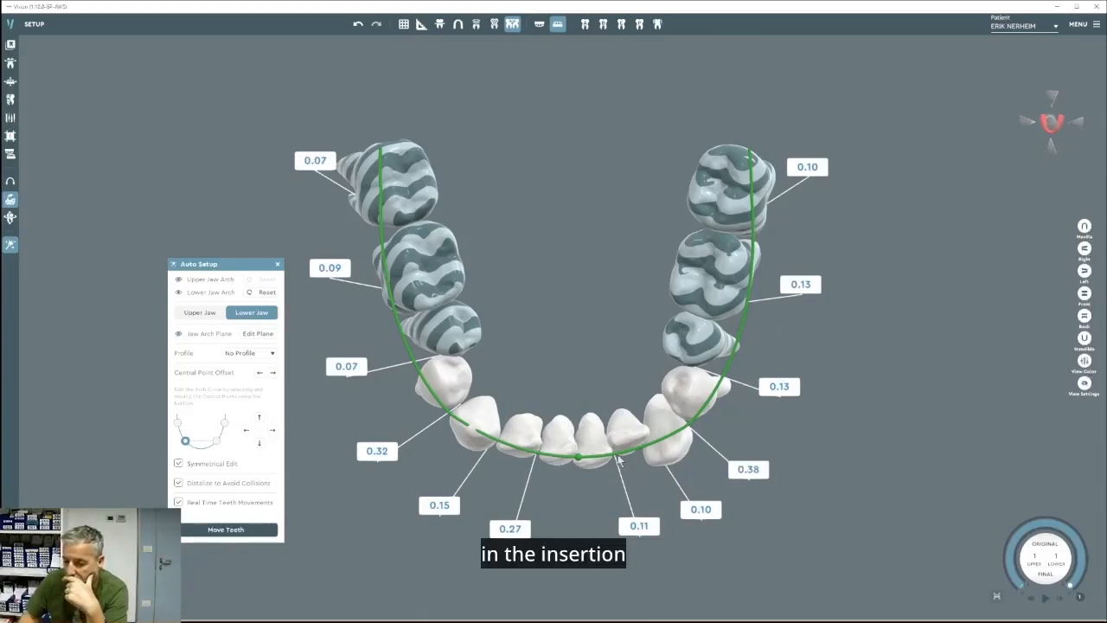
Shift the lower arch's symmetrical control points forward by several increments and apply the movement to the unlocked teeth.
click(259, 444)
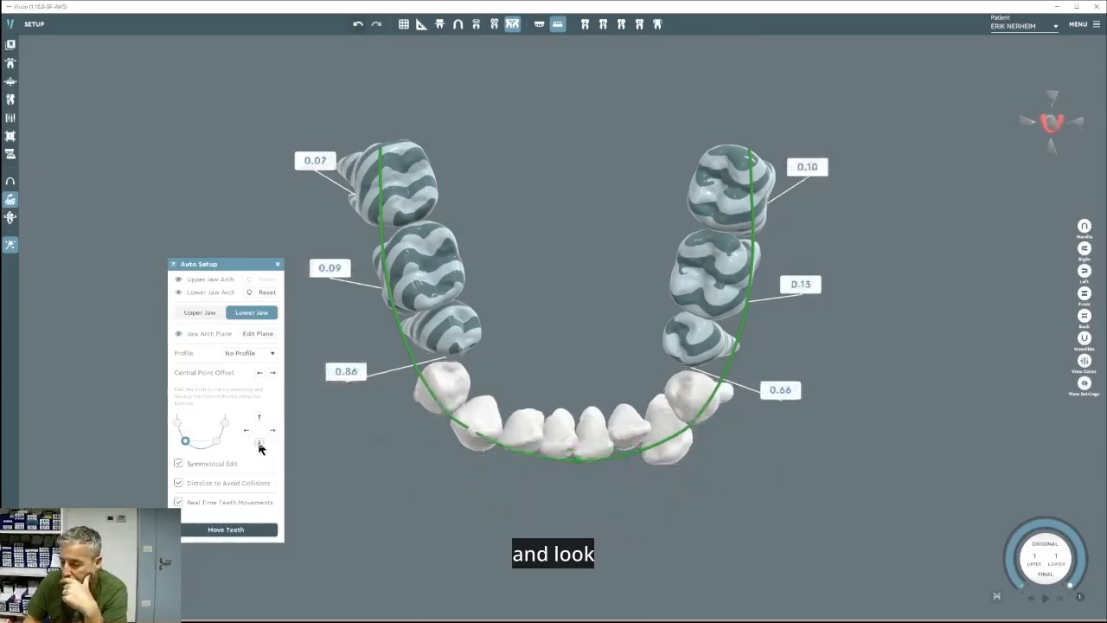
click(260, 445)
click(259, 444)
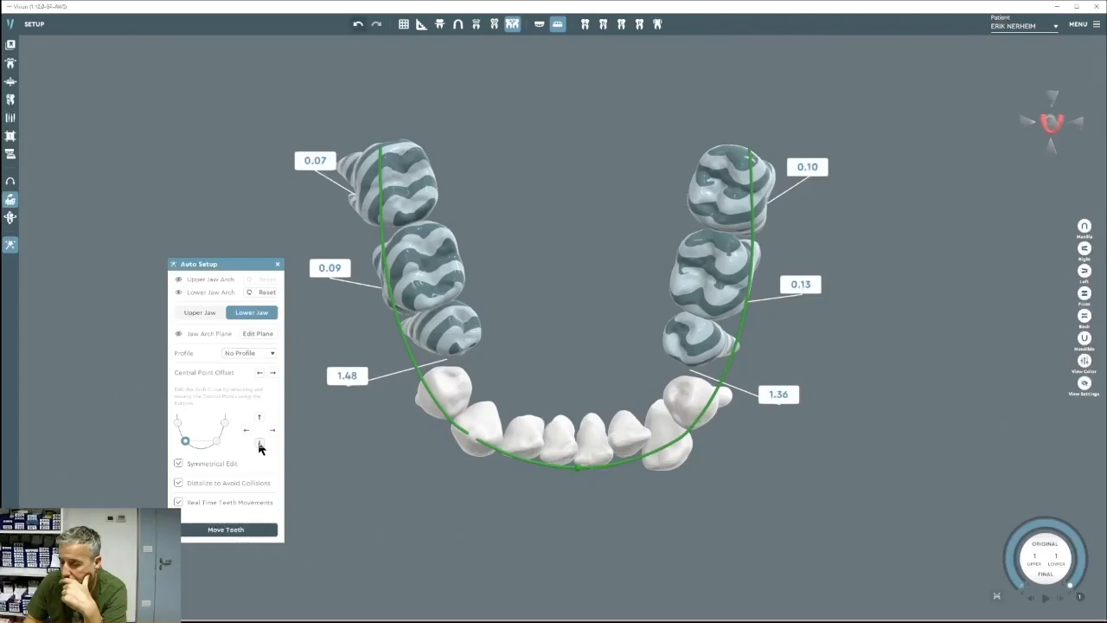
click(224, 534)
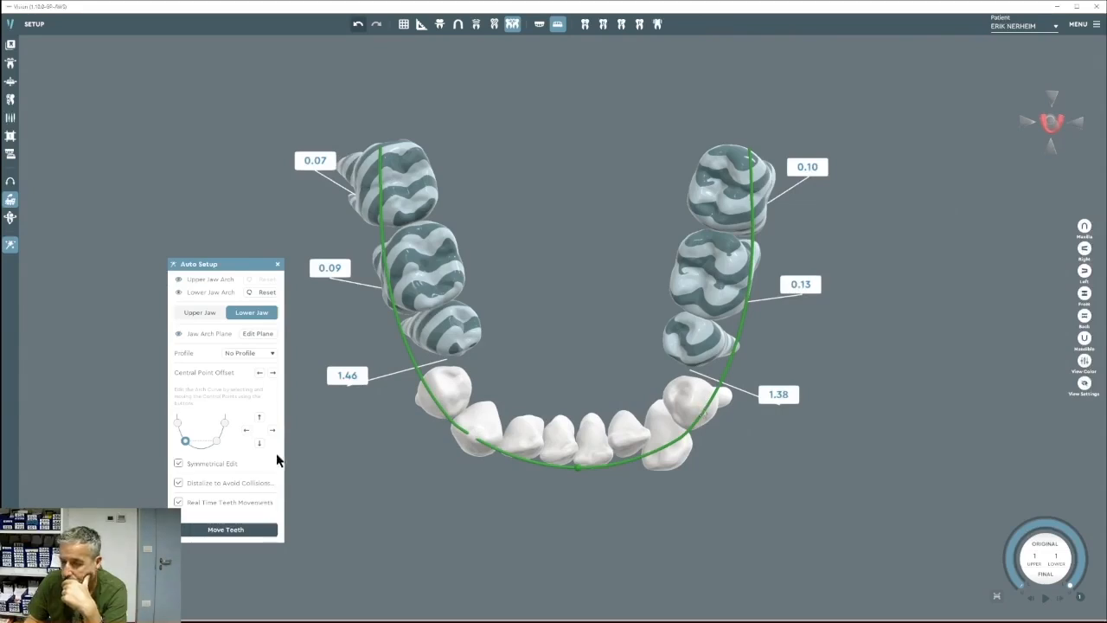
Narrow the lower arch by shifting its control points inward by several increments, and apply the tooth movement.
click(272, 430)
click(272, 431)
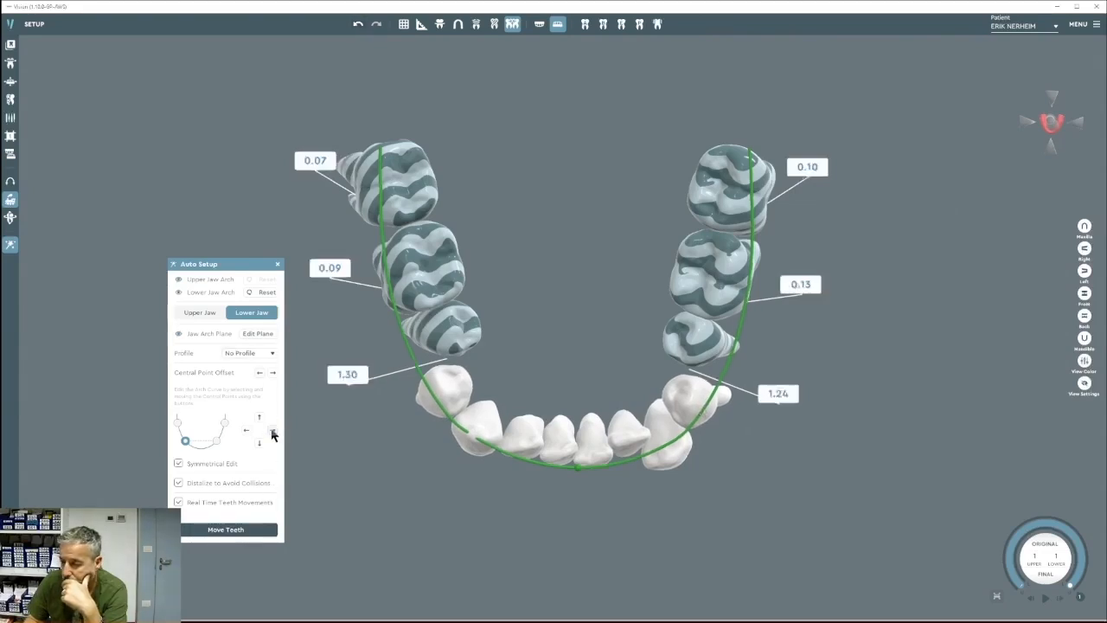
click(273, 431)
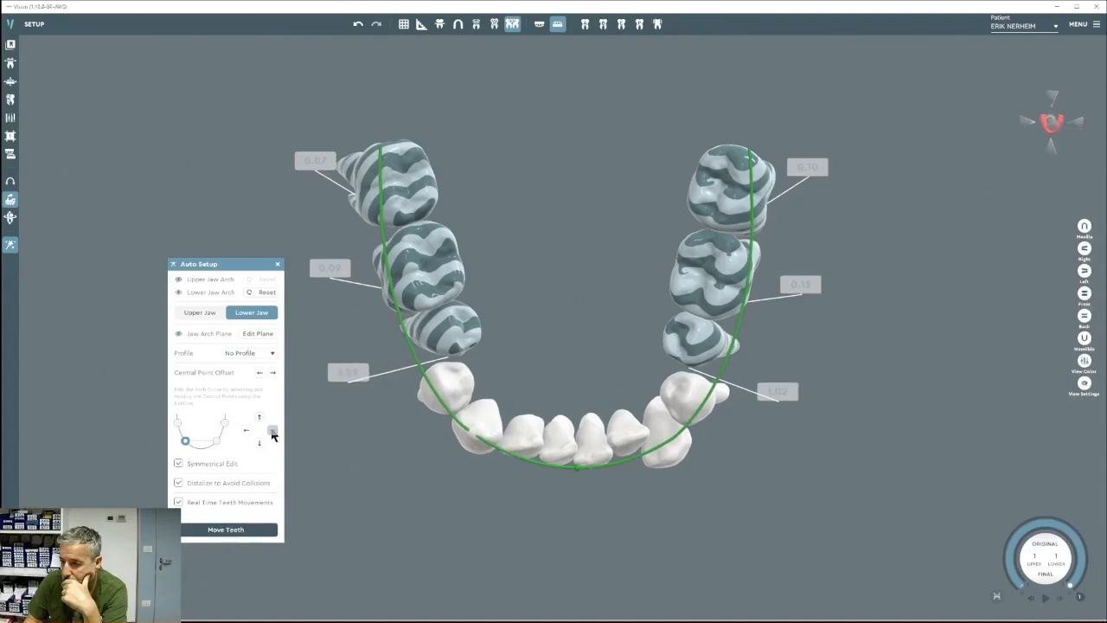
mouse_move(496, 432)
middle_down()
mouse_move(511, 144)
mouse_move(508, 419)
middle_up()
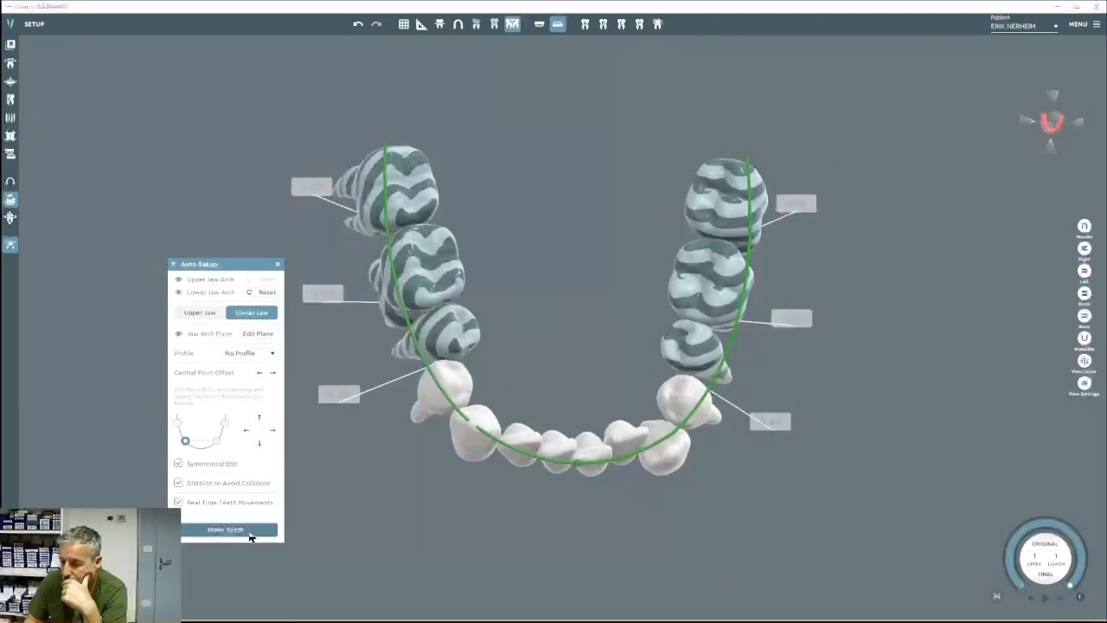
click(249, 533)
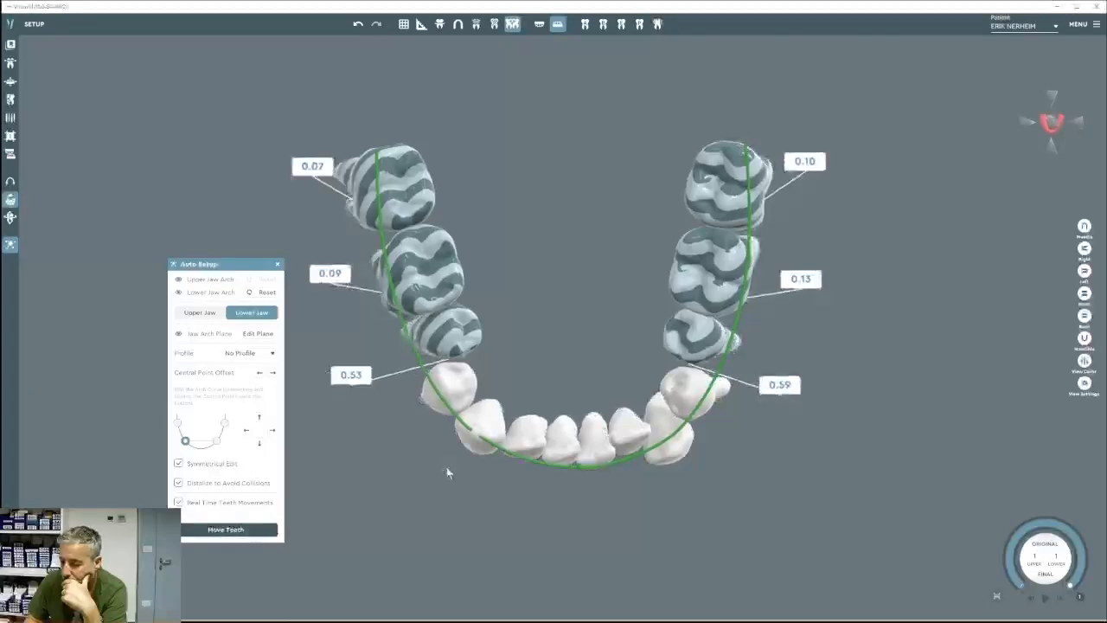
Try shifting the lower arch control points further forward, then bring them back to close the spaces behind the first premolars.
click(259, 444)
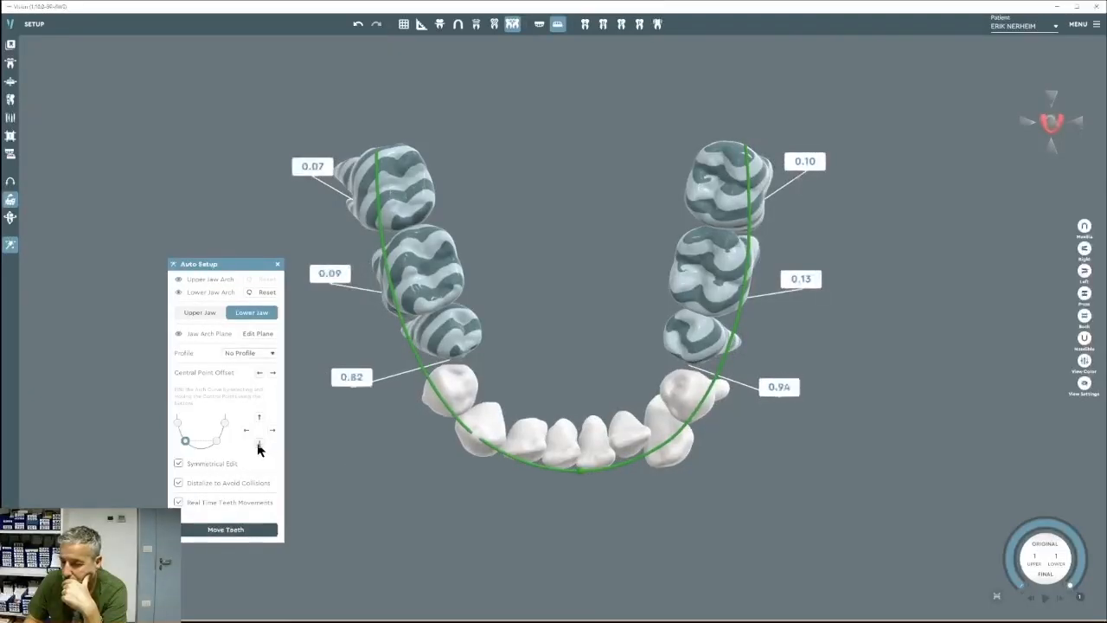
click(258, 444)
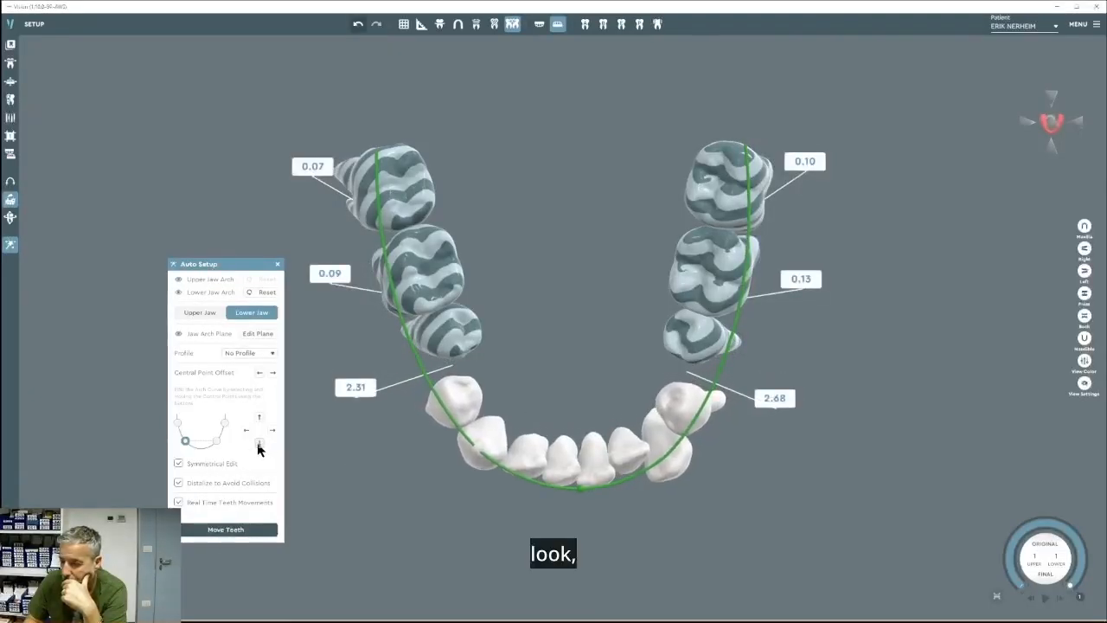
click(258, 420)
click(259, 420)
click(259, 420)
click(259, 421)
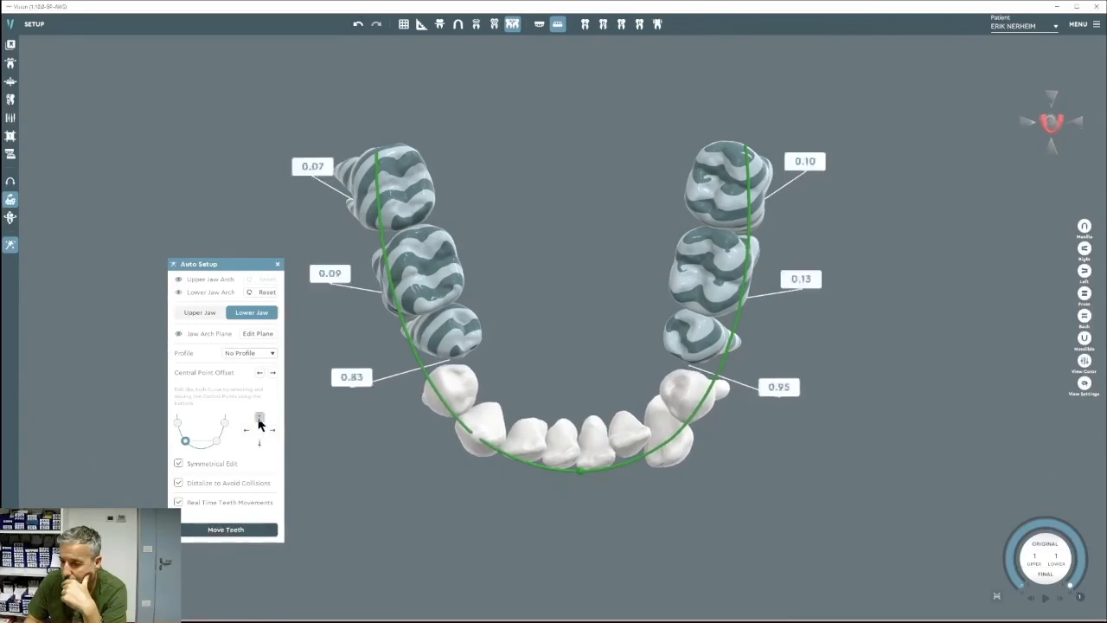
click(259, 421)
click(259, 420)
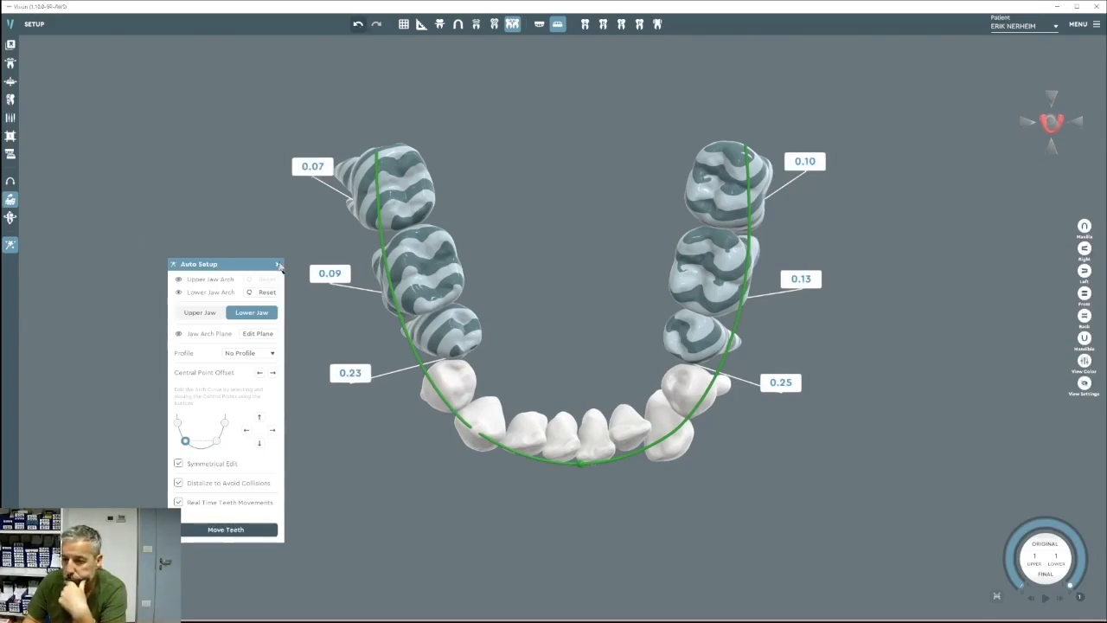
Undo the lower arch adjustments, tooth locks and automatic movements until the lower jaw is back at stage 0.
click(358, 26)
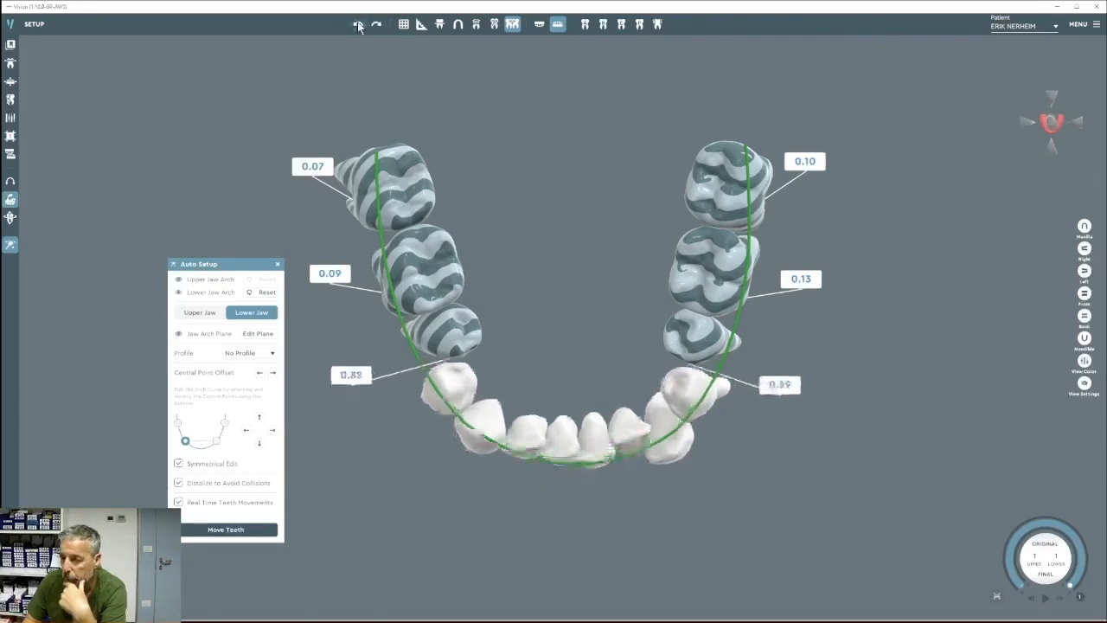
click(358, 26)
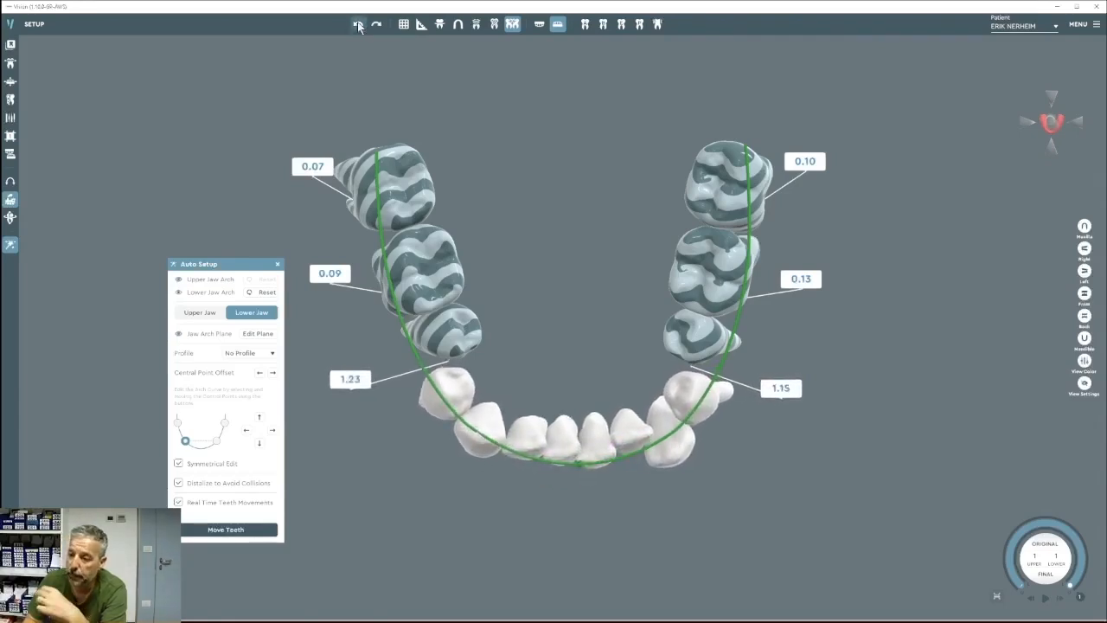
click(358, 25)
click(358, 25)
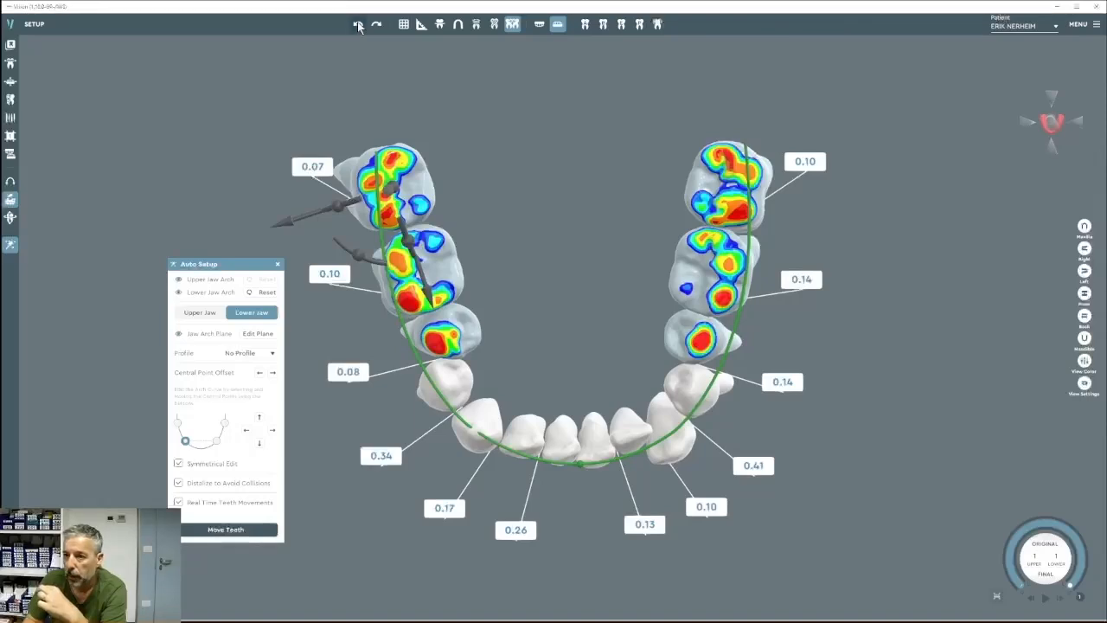
click(358, 25)
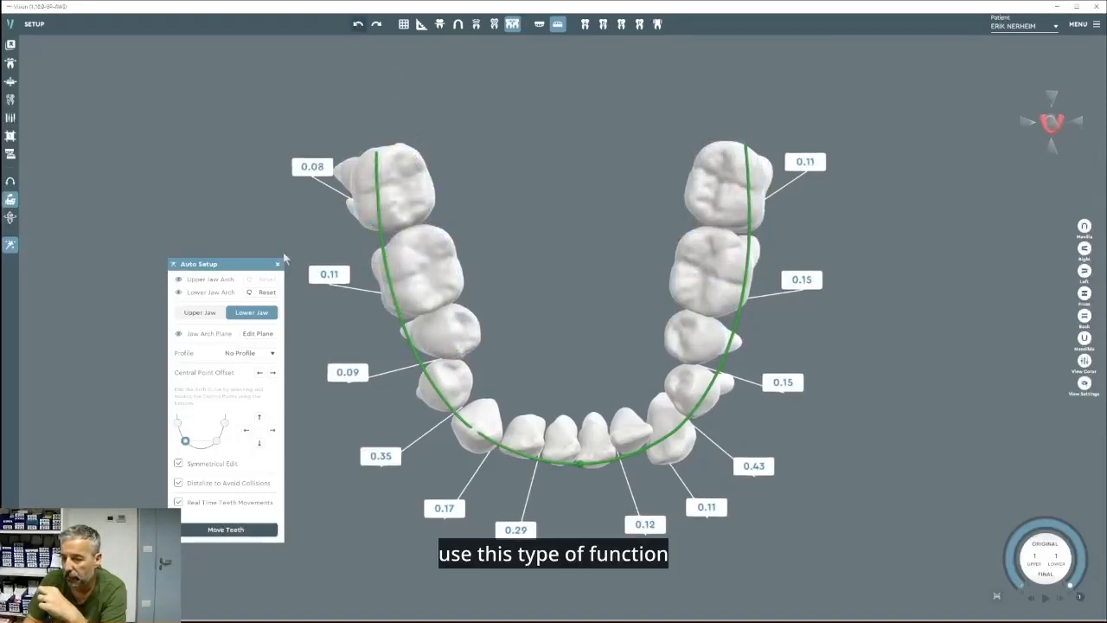
click(357, 25)
click(356, 25)
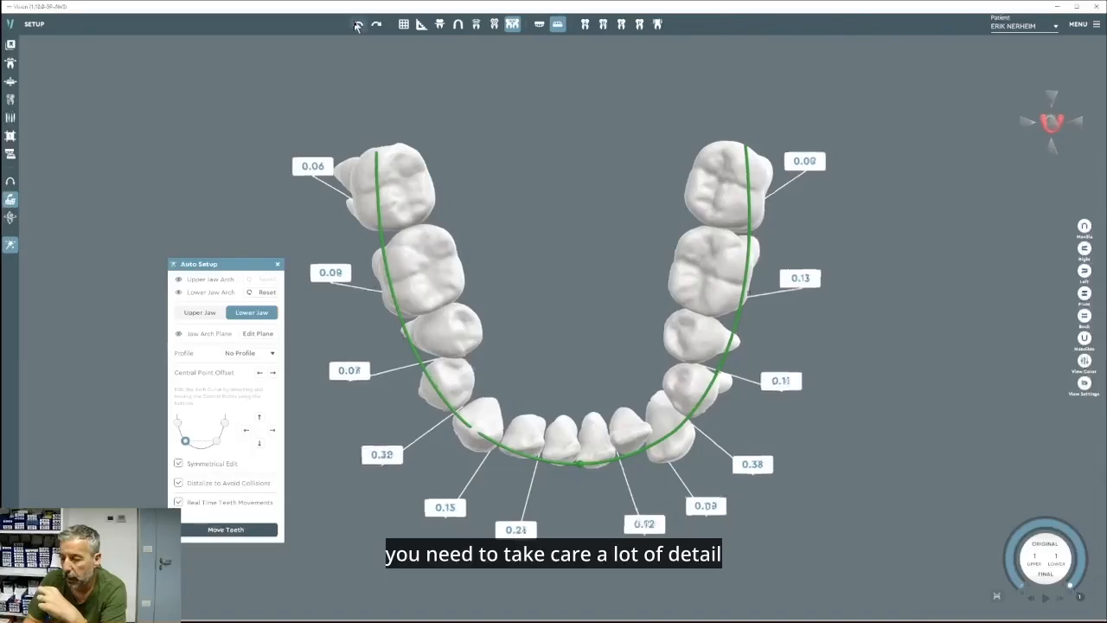
click(357, 25)
click(356, 25)
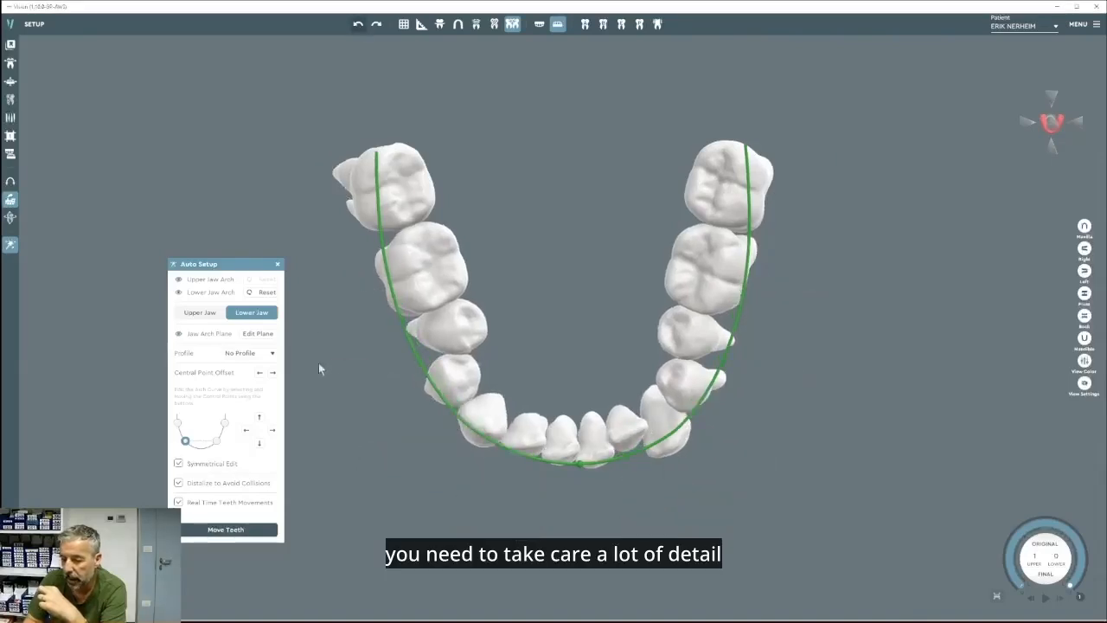
Close Auto Setup and show the upper jaw together with the lower jaw in the front view.
middle_drag(624, 409, 667, 379)
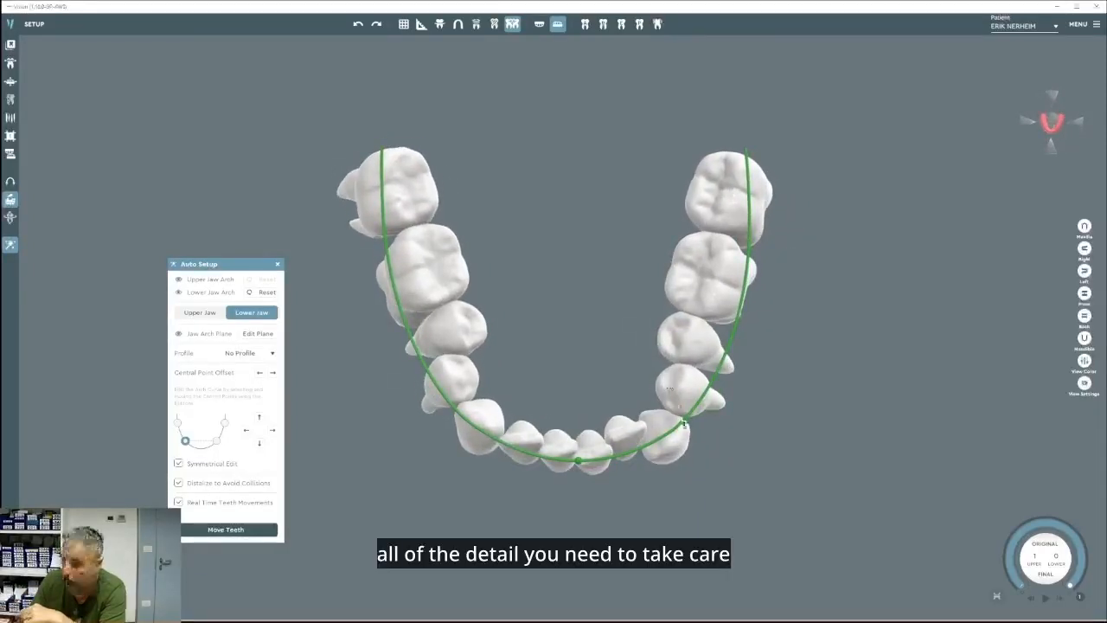
middle_drag(695, 430, 592, 477)
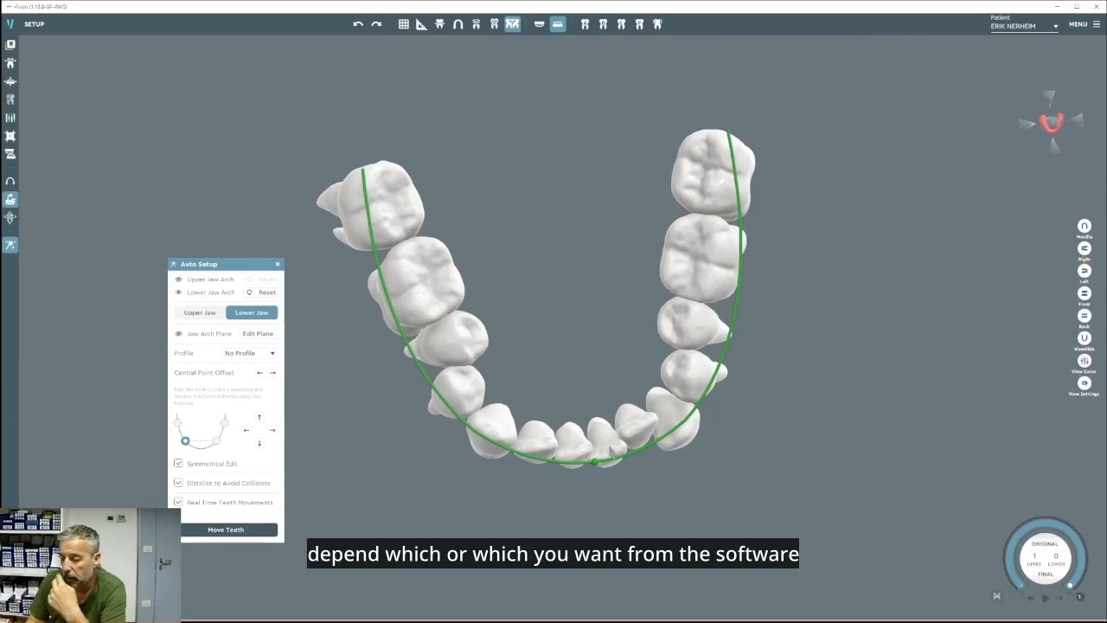
middle_drag(611, 448, 586, 453)
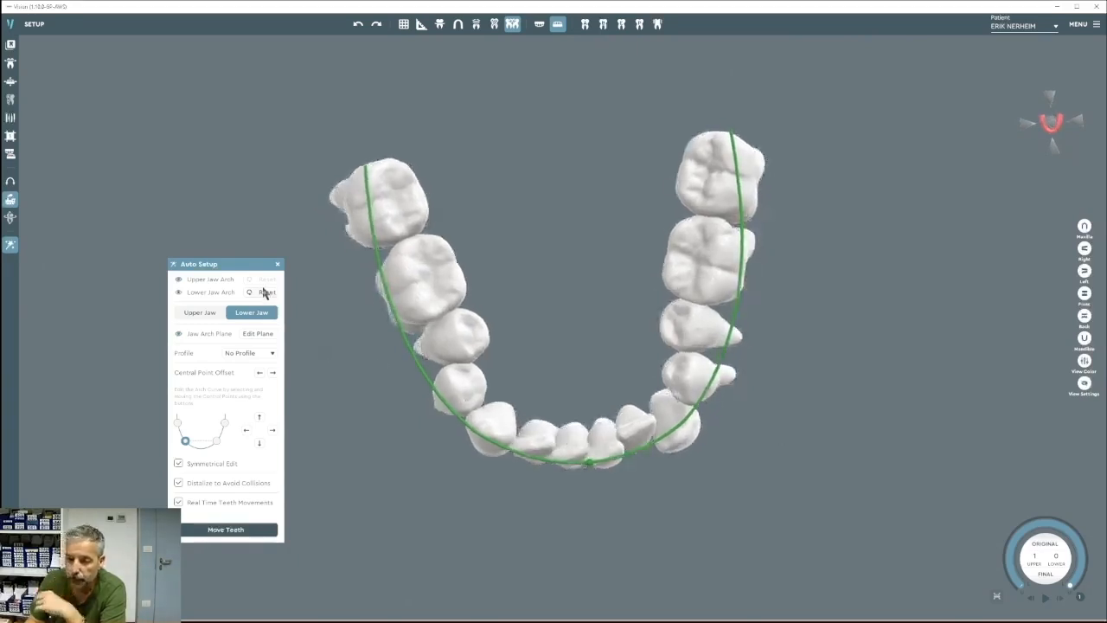
click(277, 266)
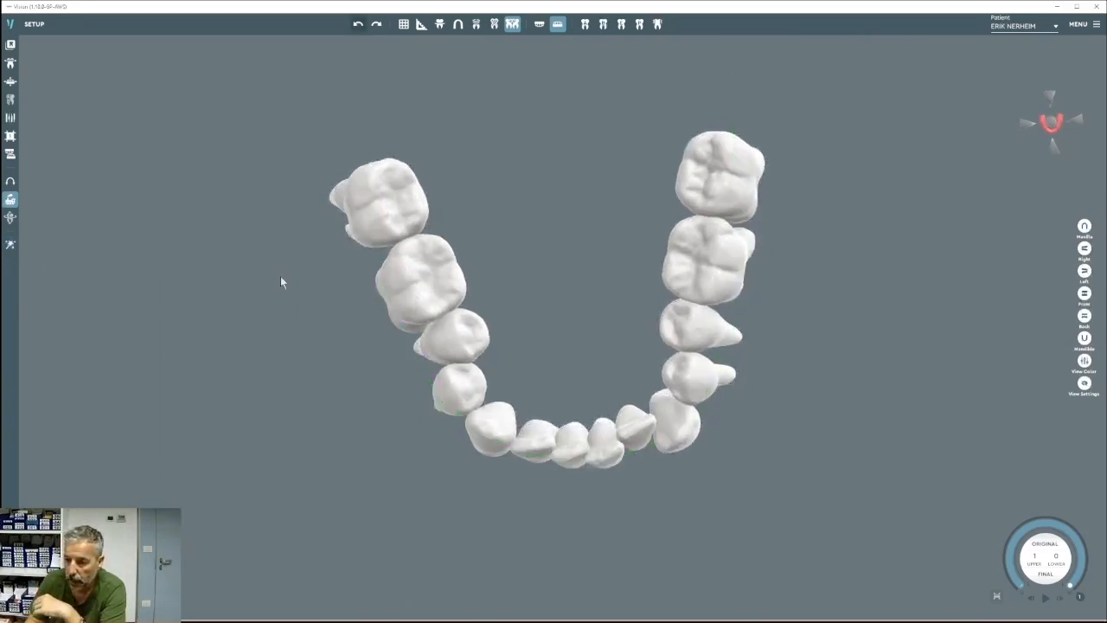
click(1085, 293)
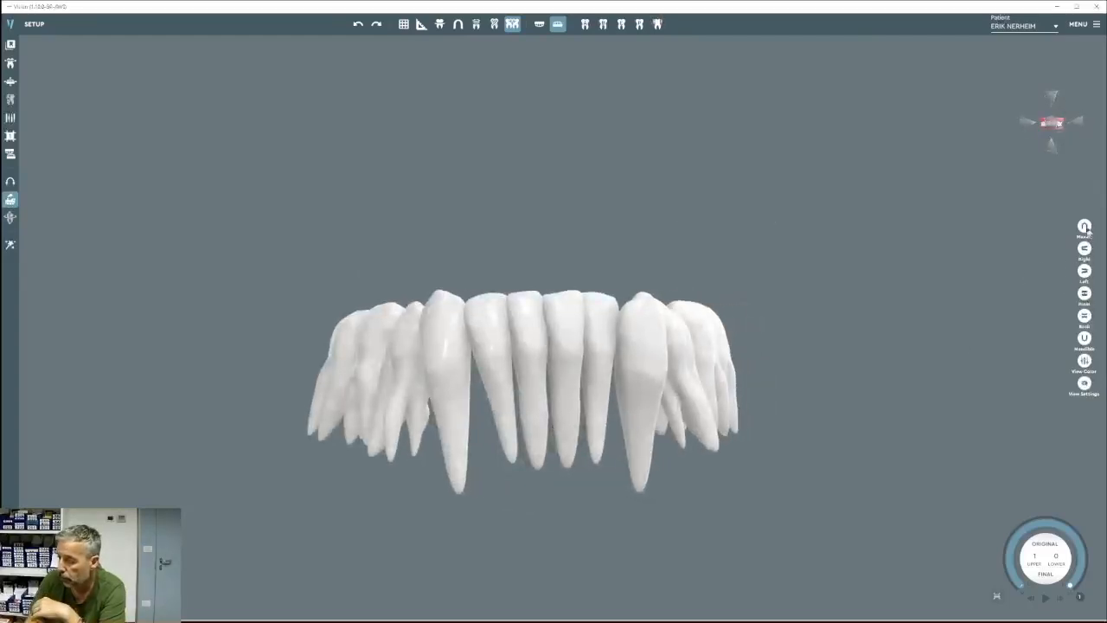
click(538, 26)
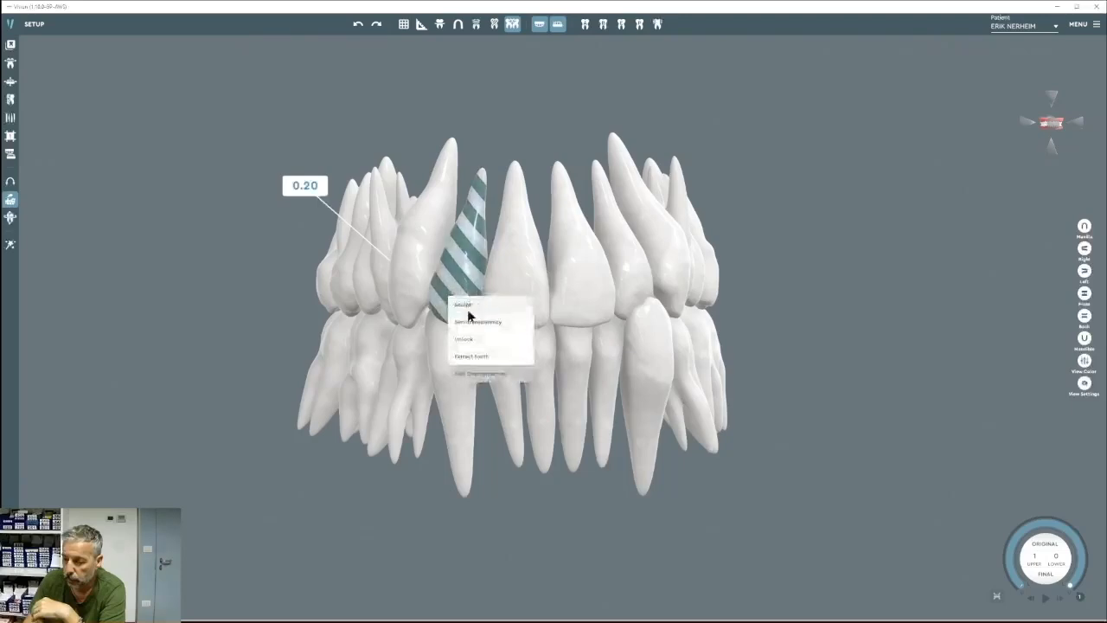
Unlock the striped upper lateral incisor and inspect its position against the neighbouring and opposing teeth.
click(467, 339)
middle_drag(519, 346, 786, 337)
drag(787, 343, 493, 364)
mouse_move(730, 384)
mouse_down()
mouse_move(702, 422)
mouse_move(627, 406)
mouse_move(814, 409)
mouse_move(726, 376)
mouse_up()
drag(548, 355, 570, 344)
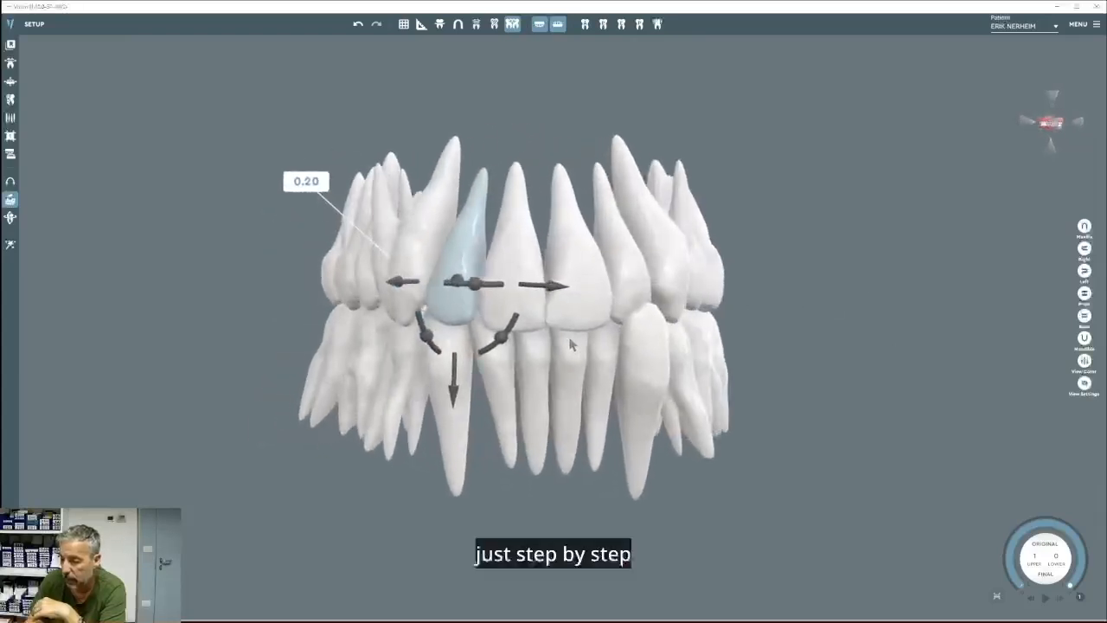
Isolate the upper jaw and rotate the upper right first premolar to close its space to the canine.
click(1085, 339)
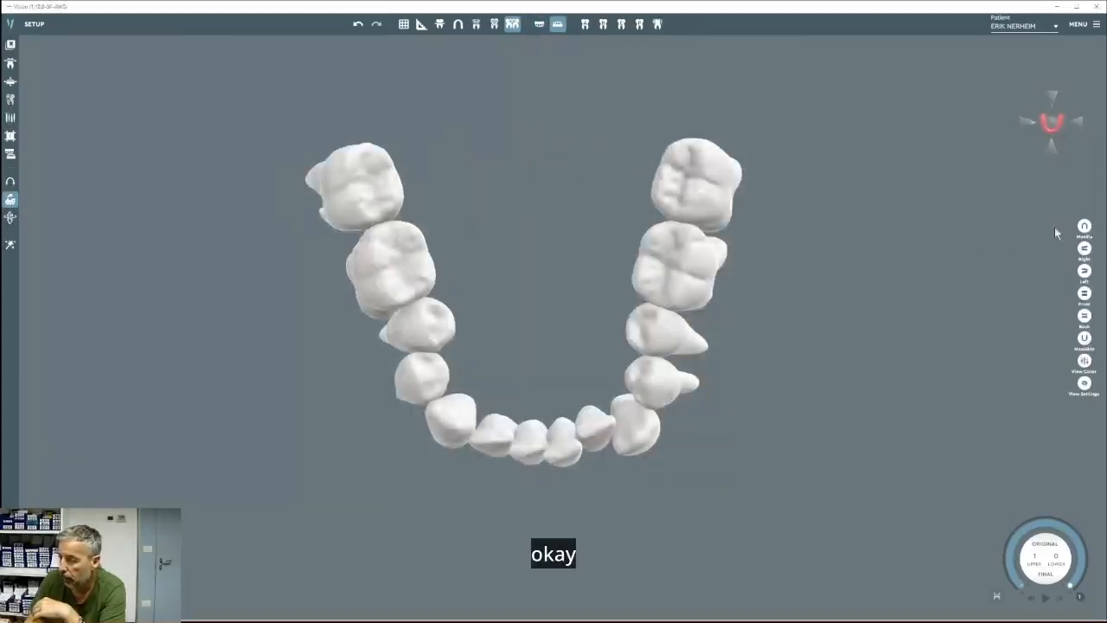
click(1084, 227)
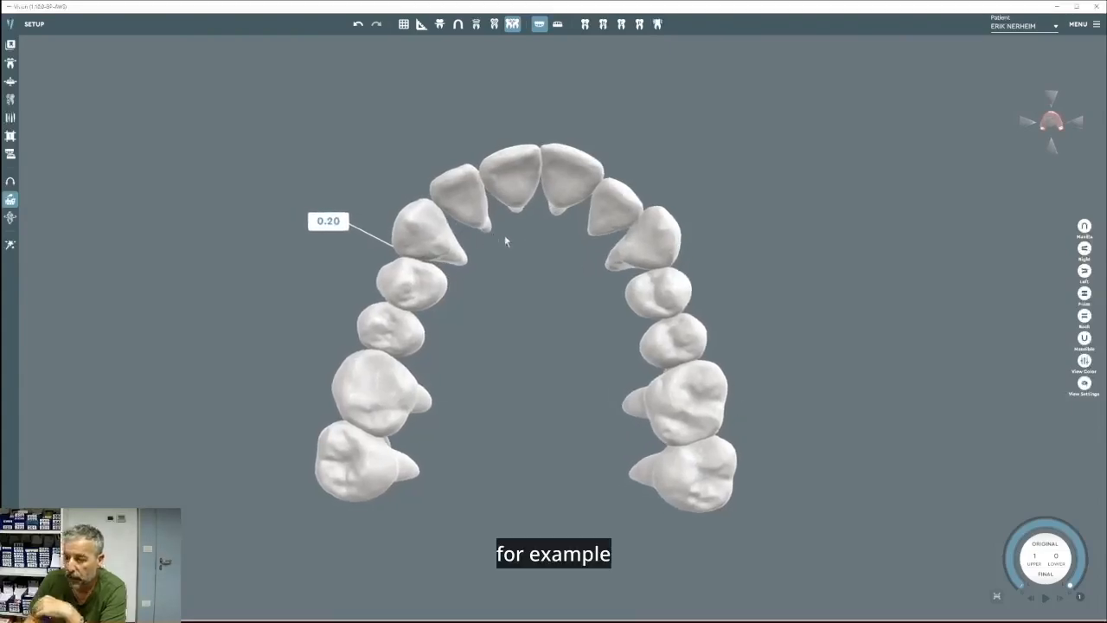
click(415, 283)
drag(468, 292, 527, 605)
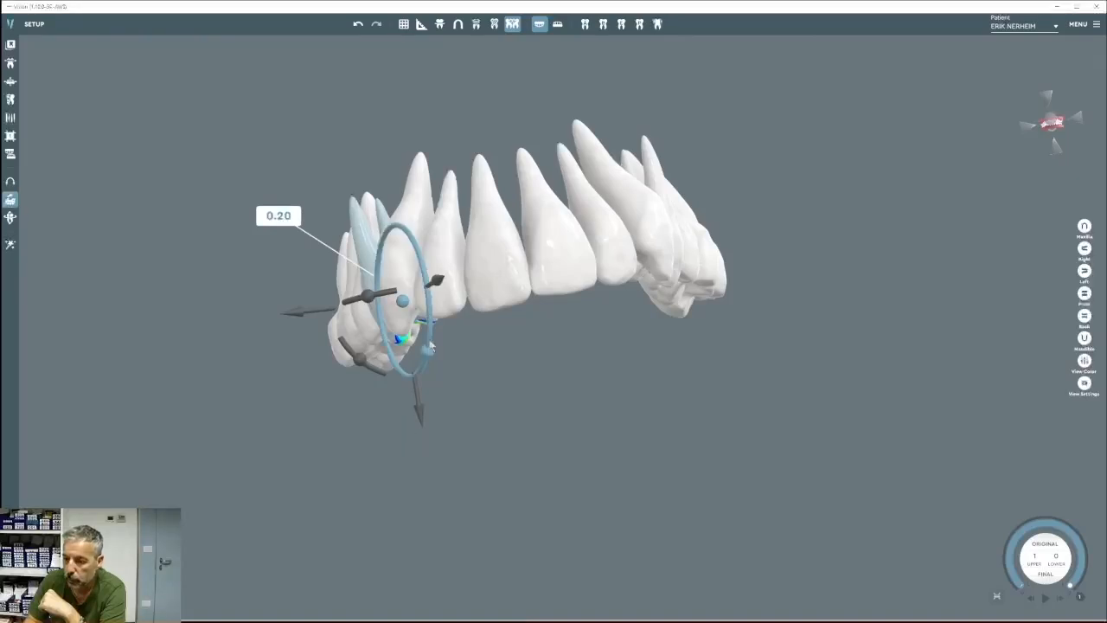
drag(364, 369, 325, 338)
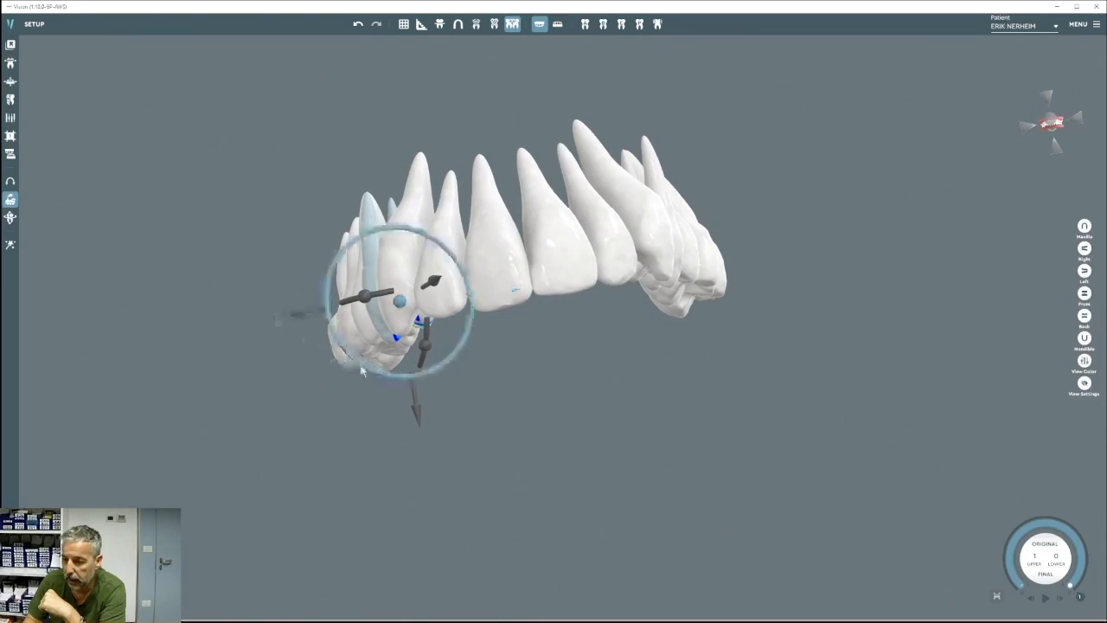
drag(488, 431, 505, 268)
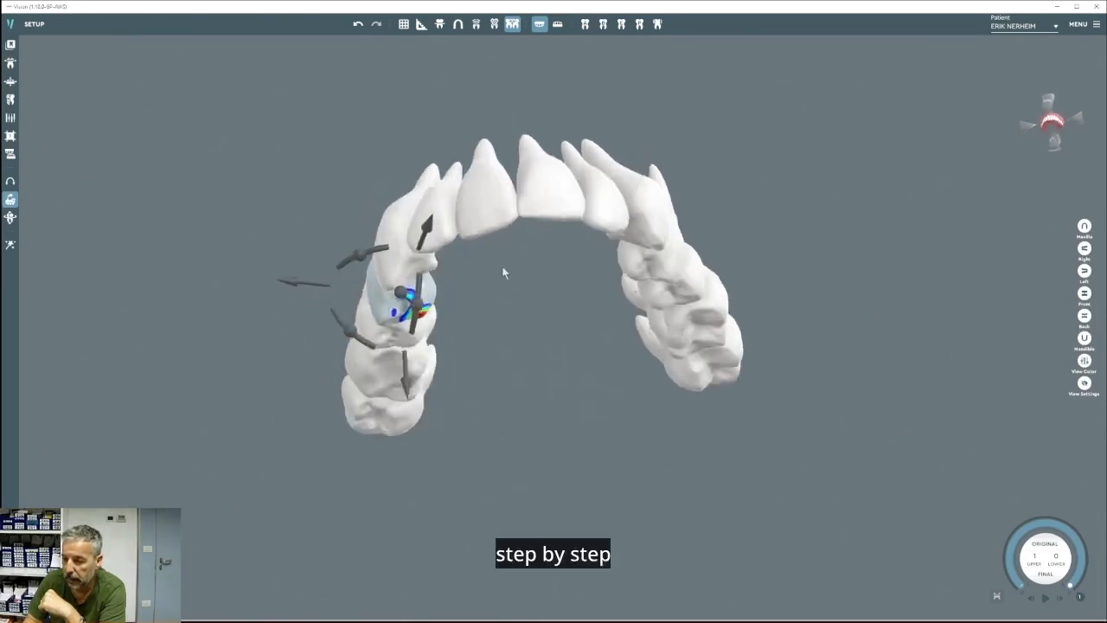
drag(529, 419, 538, 340)
middle_drag(538, 344, 541, 358)
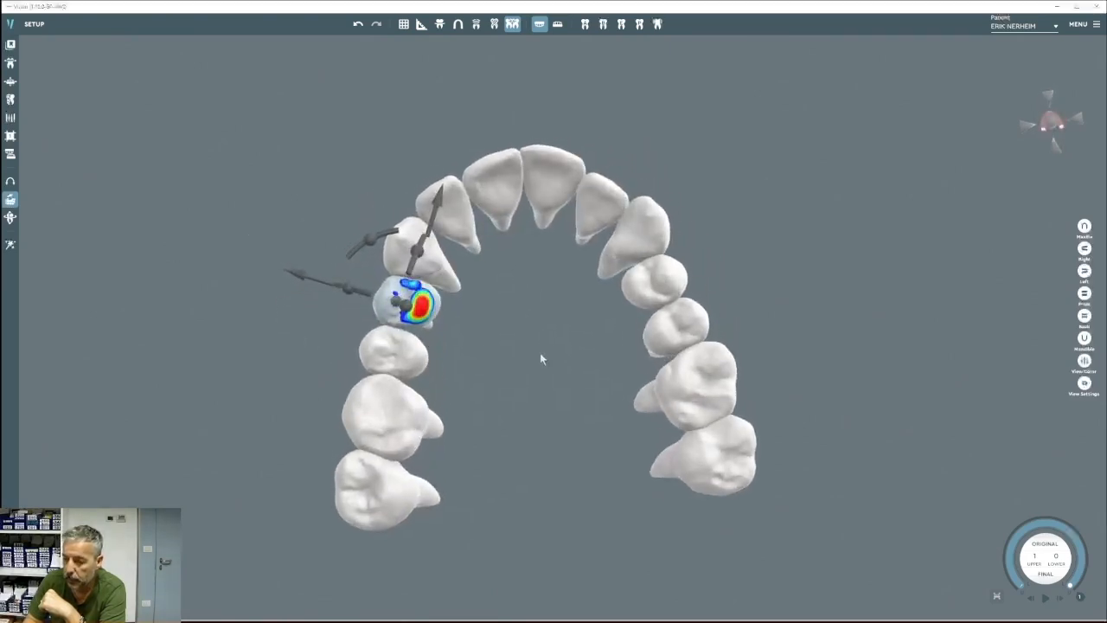
Examine the occlusal contact maps of the upper left premolars and first molar, along with their spacing.
click(675, 275)
click(716, 389)
mouse_move(716, 390)
middle_down()
mouse_move(697, 391)
mouse_move(713, 400)
middle_up()
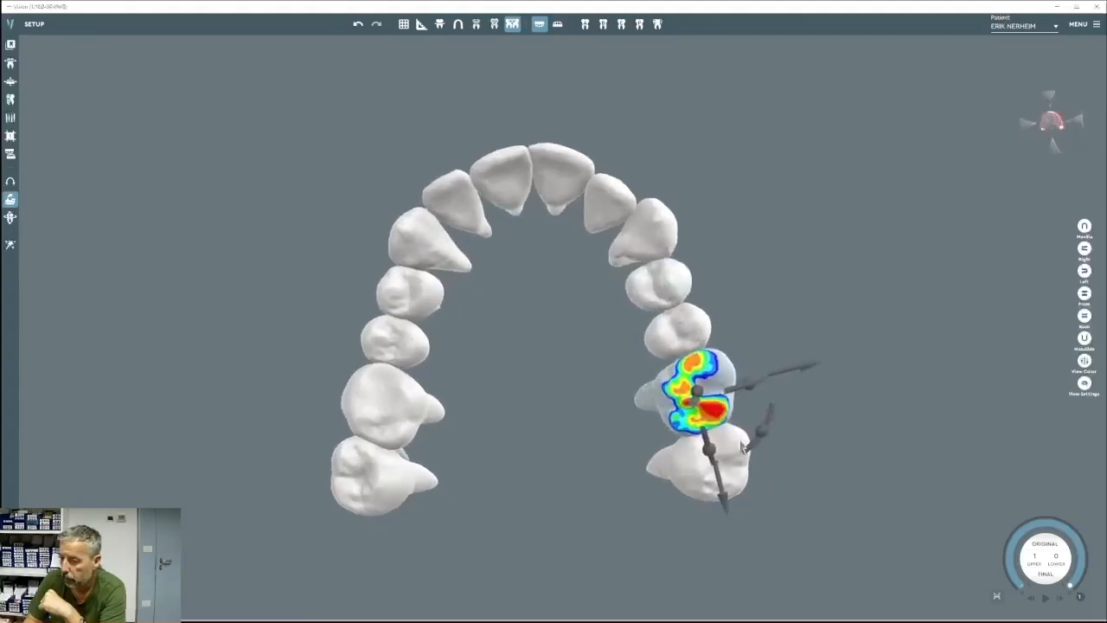
click(672, 287)
middle_drag(697, 329, 699, 353)
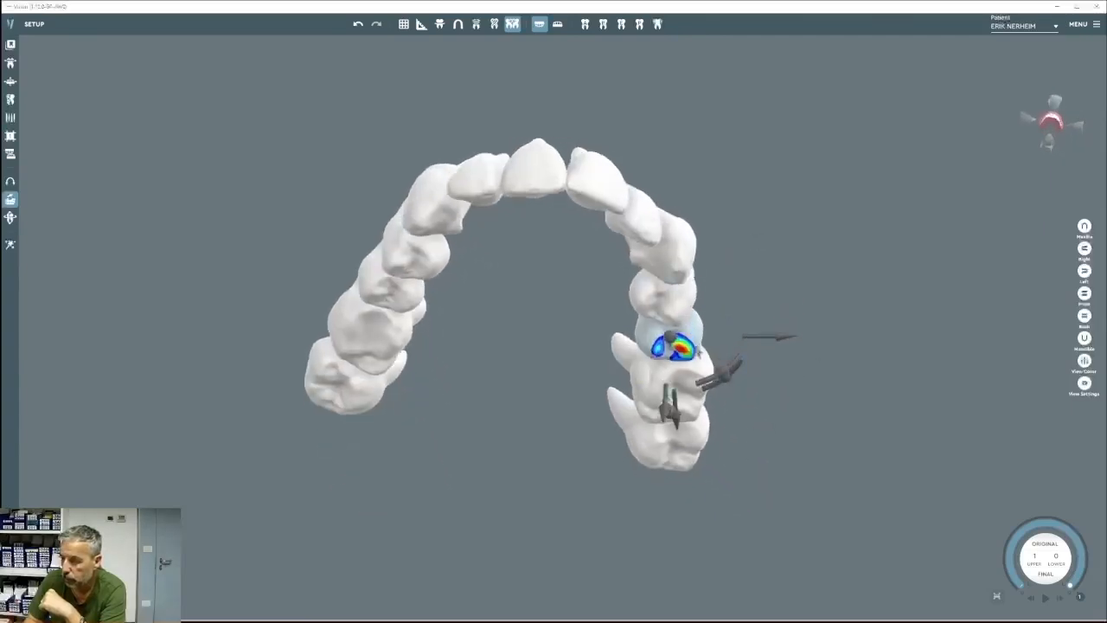
middle_drag(677, 309, 749, 392)
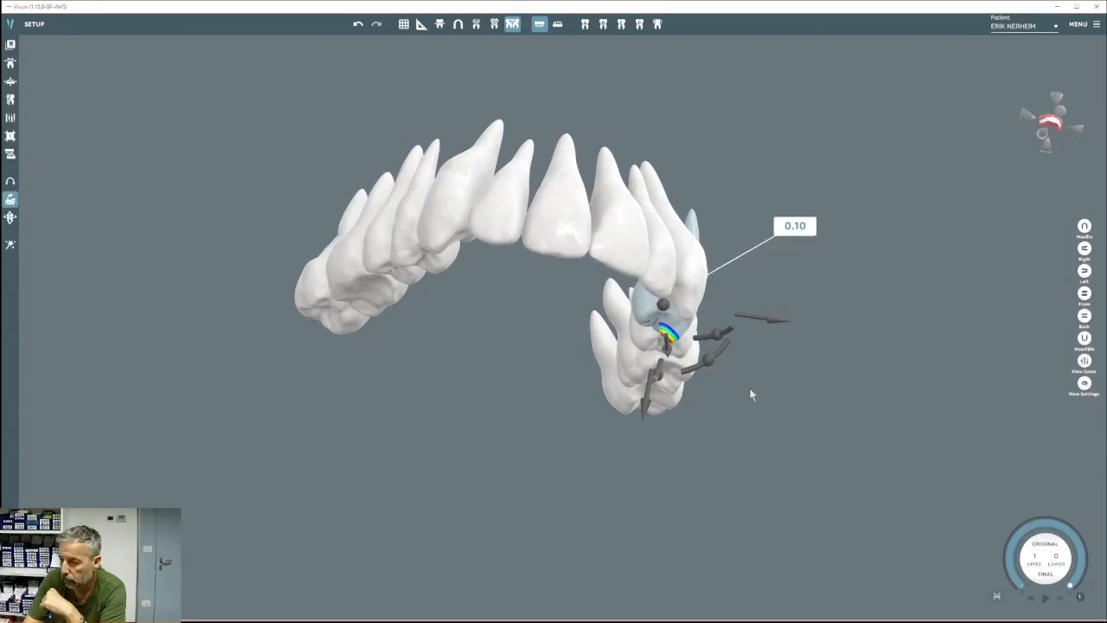
Nudge the upper left first premolar in small increments towards the cheek and back.
key(Left)
middle_drag(709, 136, 776, 245)
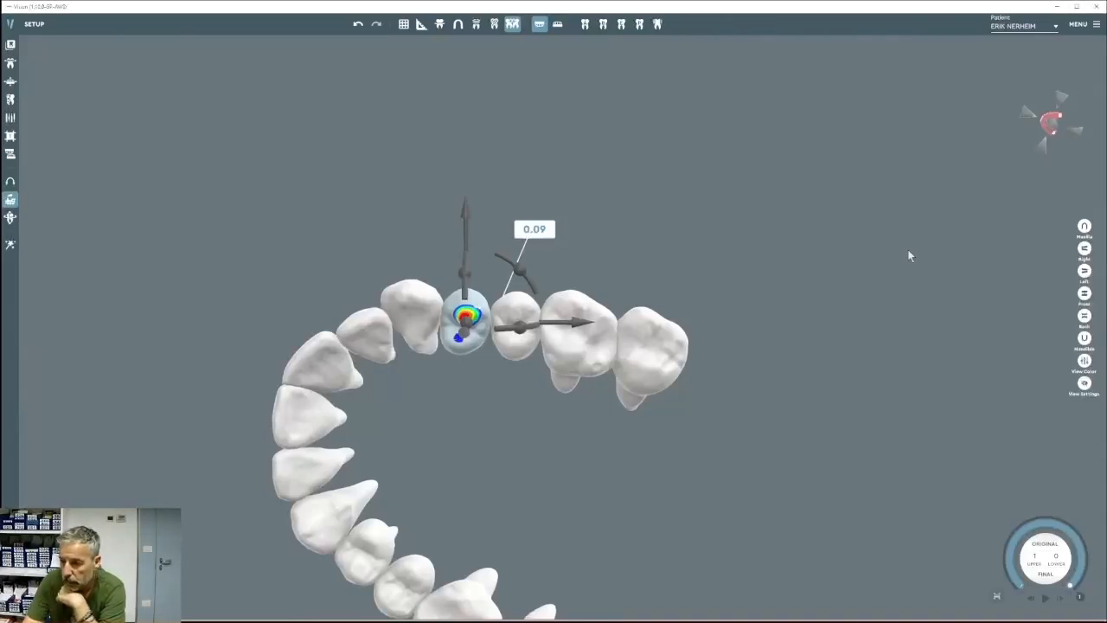
key(Up)
key(Up)
key(Up)
key(Up)
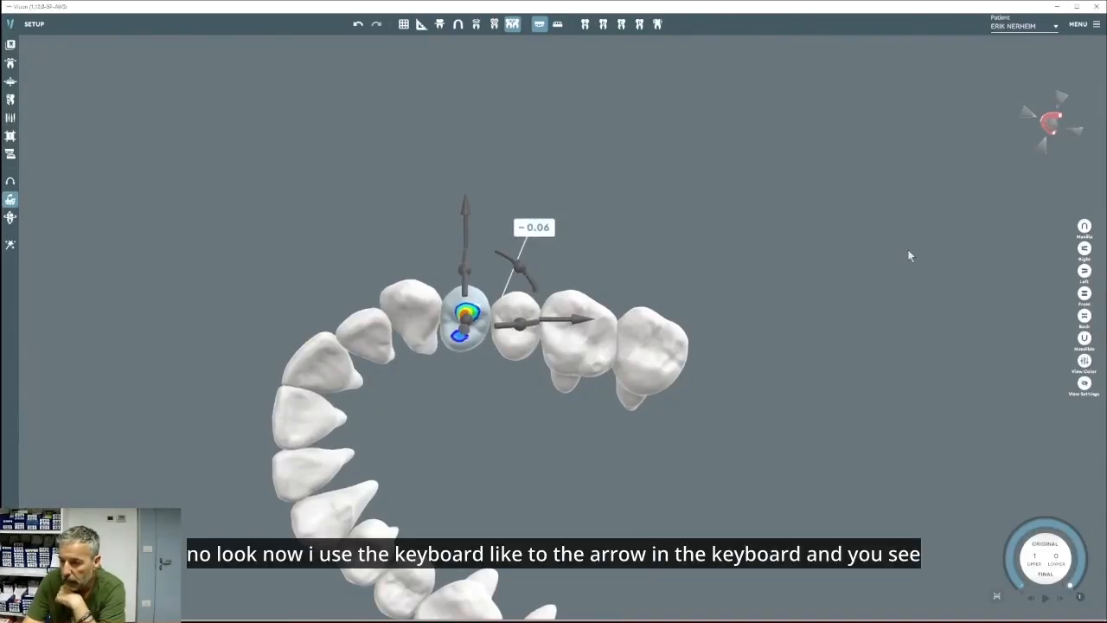
key(Up)
key(Down)
key(Down)
key(Down)
key(Down)
key(Down)
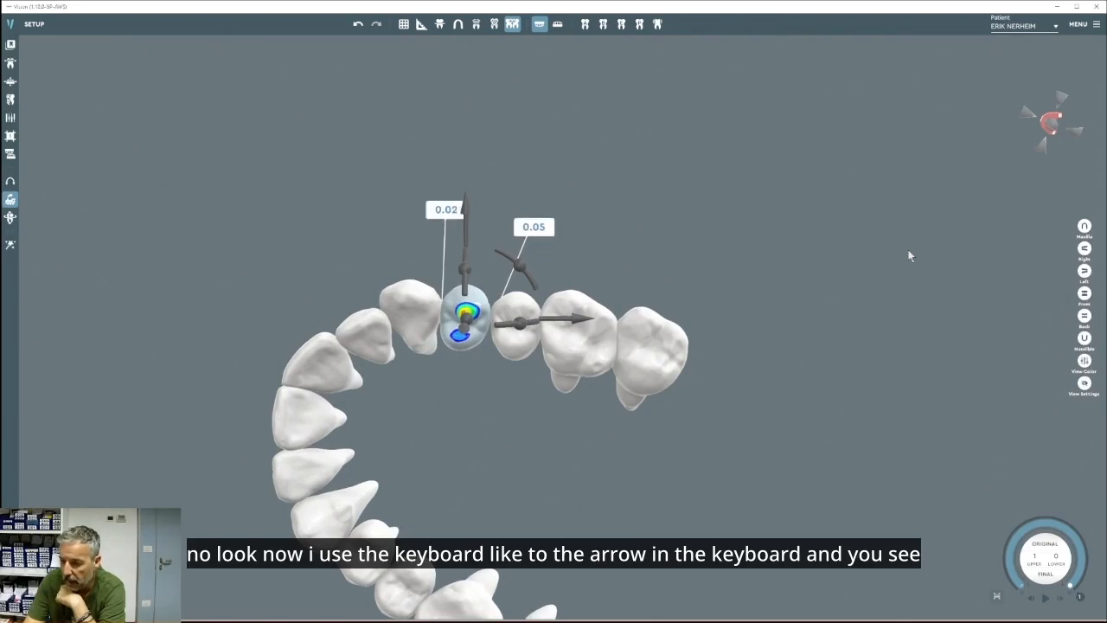
Nudge the upper left first premolar mesially against the canine, then distalize it together with the teeth behind, leaving about 0.38 to the canine.
key(Left)
key(Left)
key(Left)
key(Left)
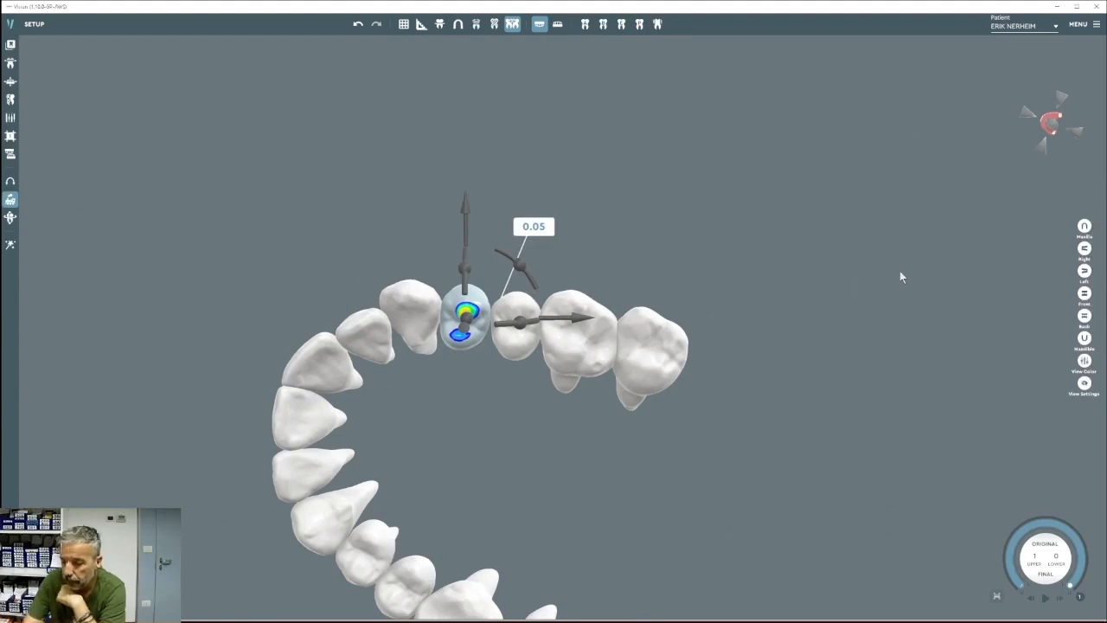
key(Right)
key(Right)
key(Right)
key(Right)
key(Right)
key(Right)
key(Right)
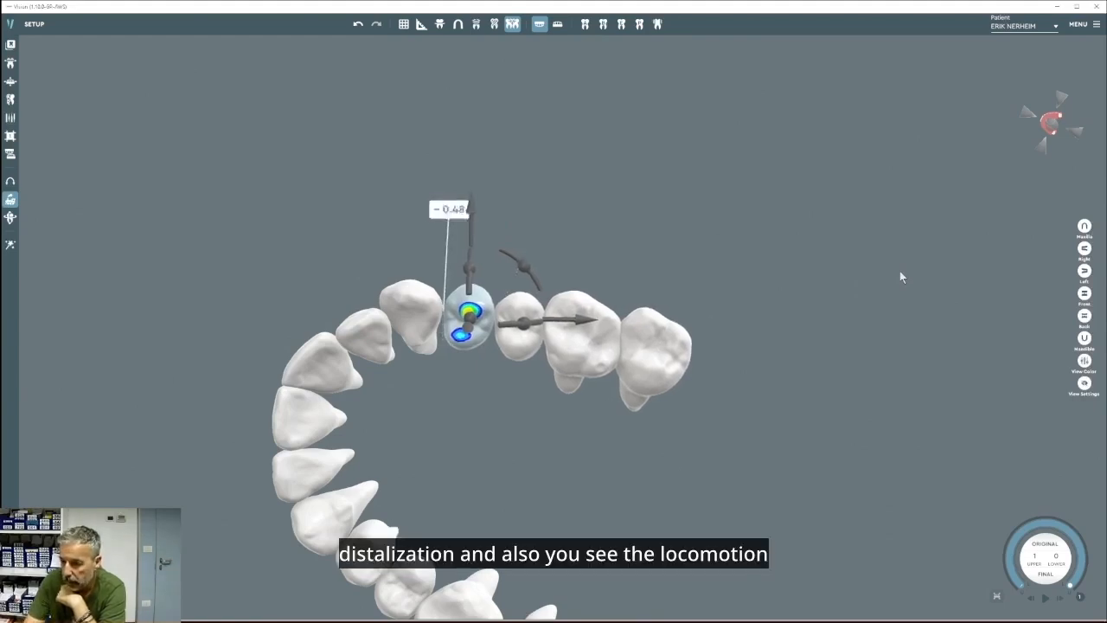
key(Left)
key(Left)
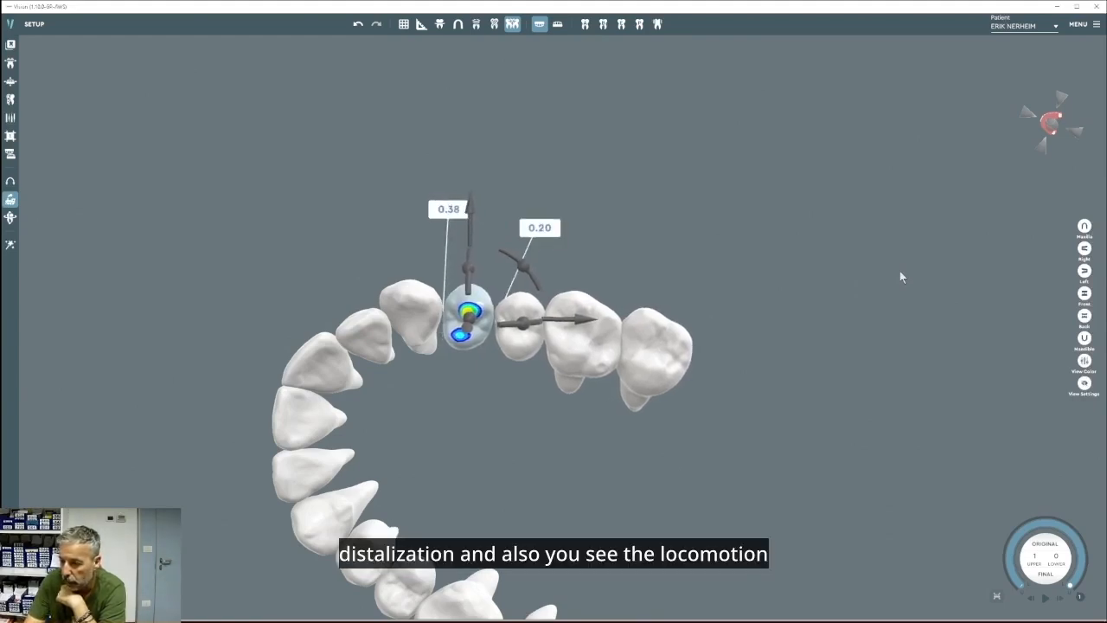
Distalize the upper left first premolar further, then bring it forward alone, leaving gaps of about 0.29 in front and 1.01 behind.
key(Right)
key(Right)
key(Right)
key(Right)
key(Right)
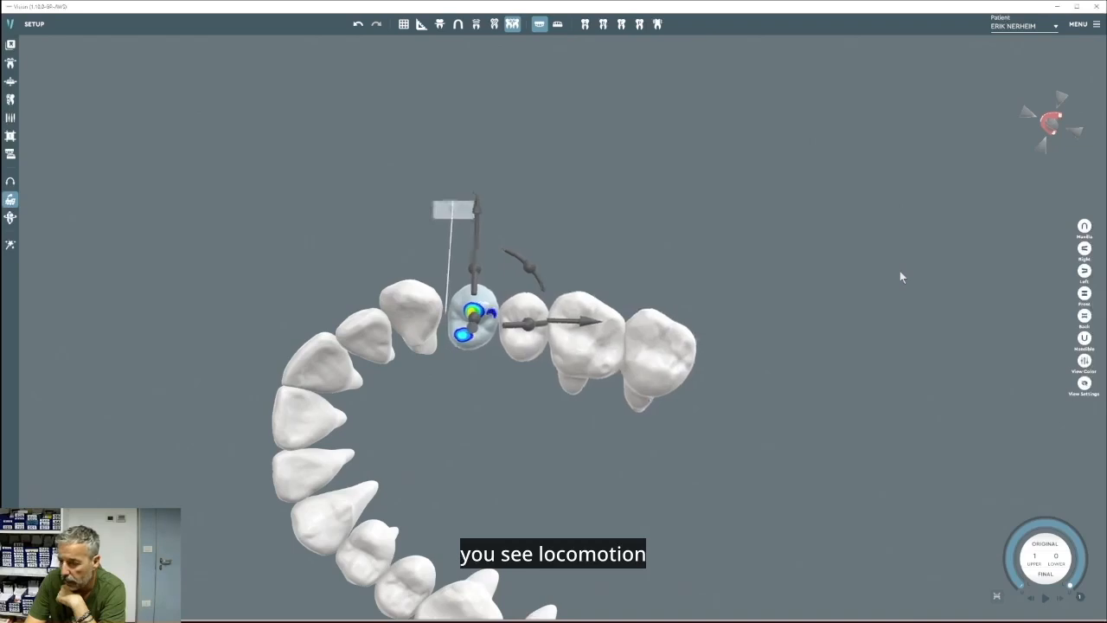
key(Right)
key(Left)
key(Left)
key(Left)
key(Left)
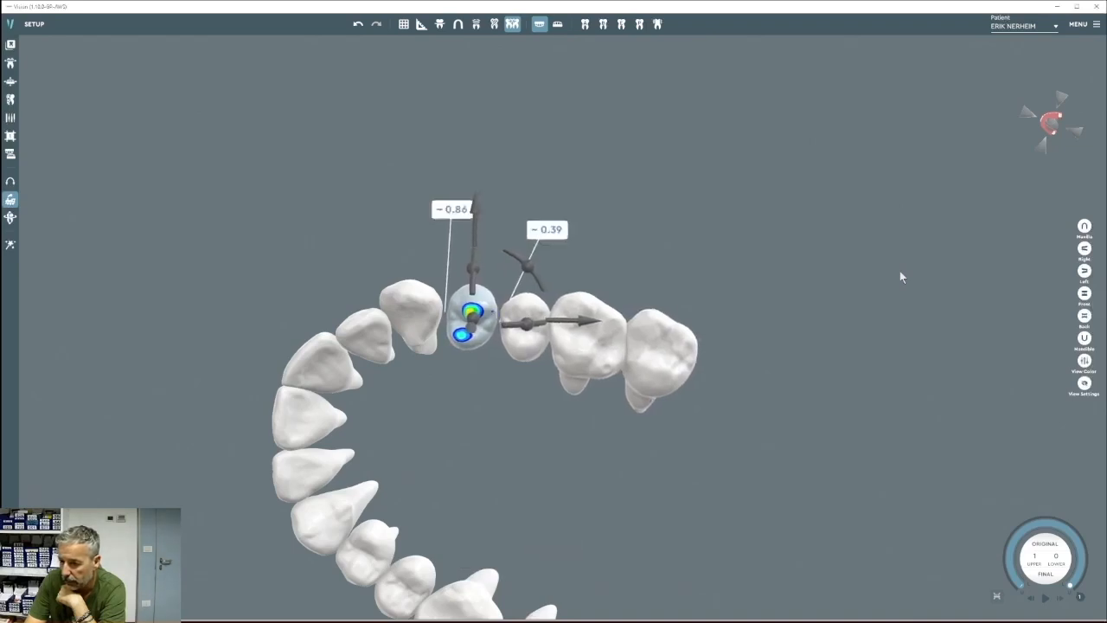
key(Left)
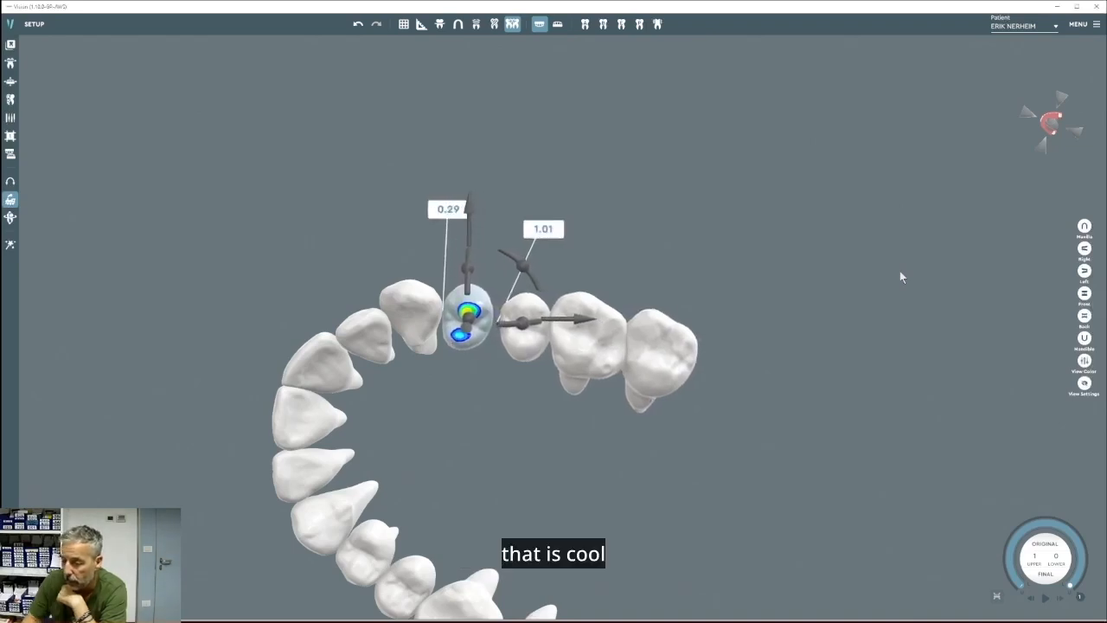
Move the upper left second premolar mesially until about 0.10 of space remains to the first premolar.
click(522, 338)
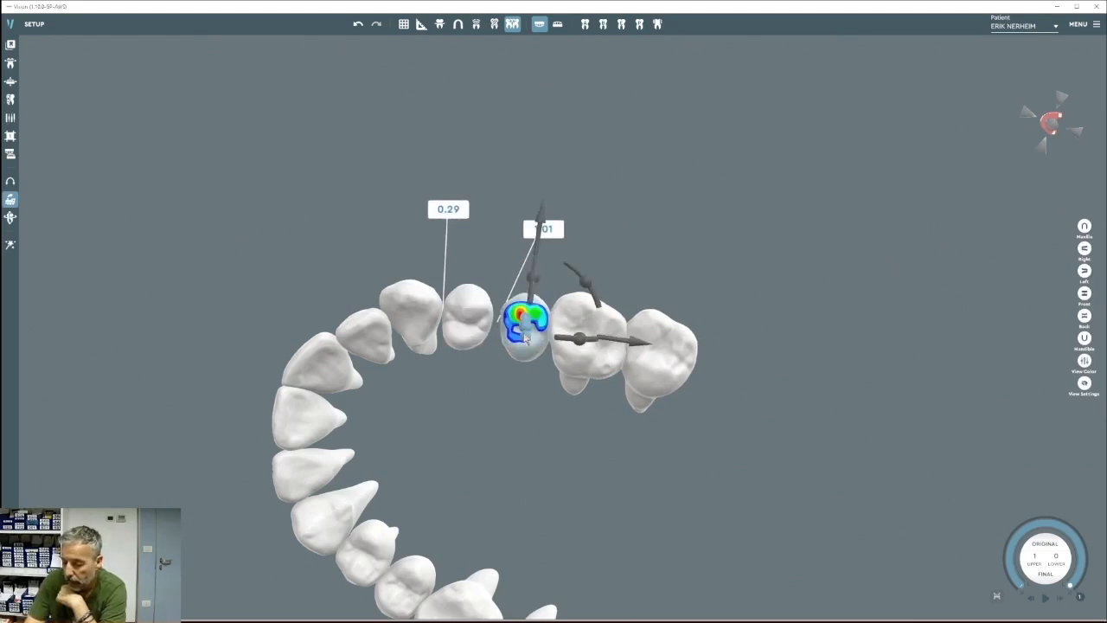
key(Left)
key(Left)
key(Left)
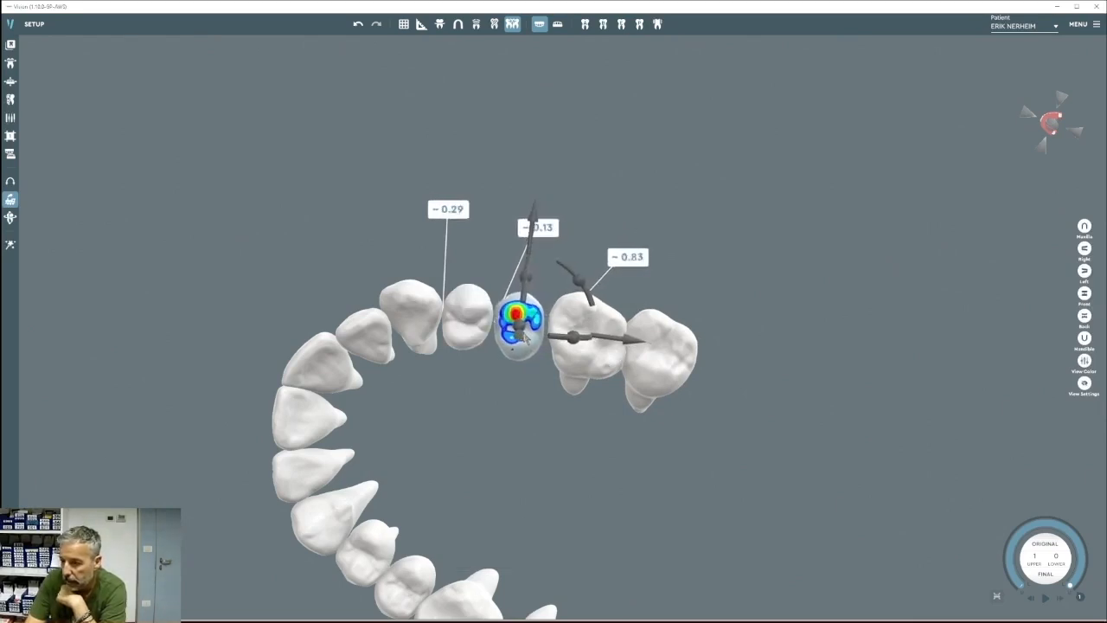
key(Left)
key(Right)
key(Left)
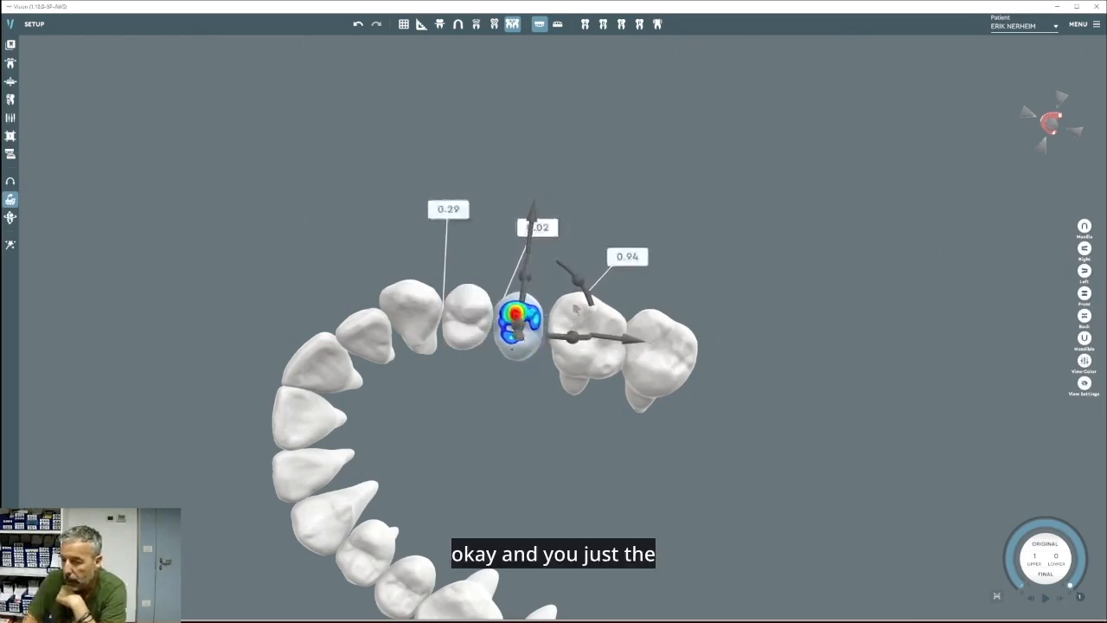
mouse_move(584, 283)
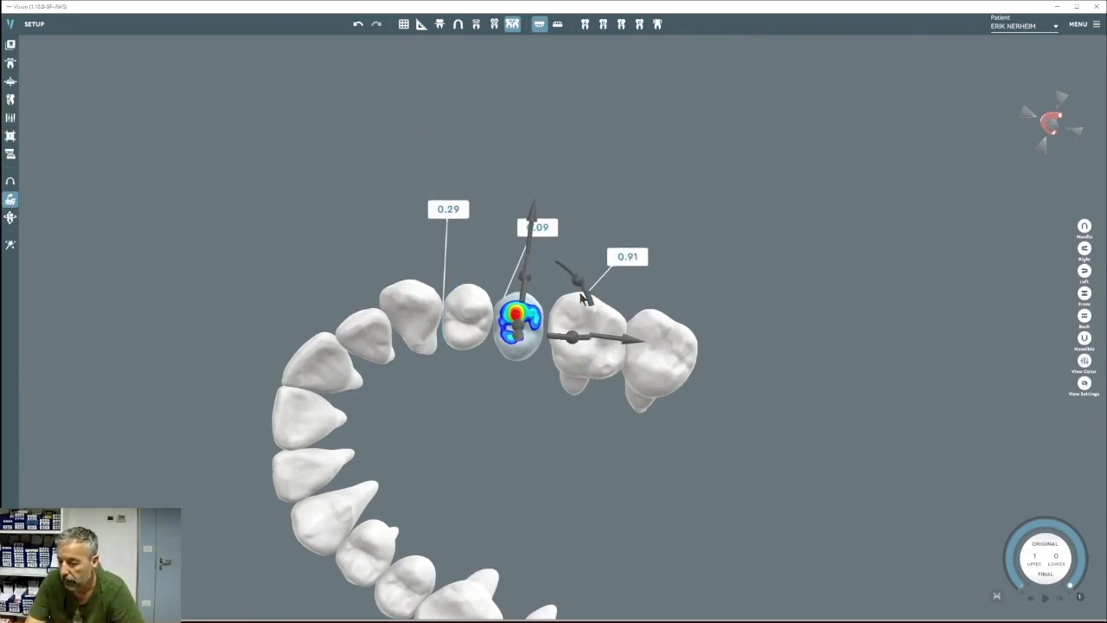
key(Left)
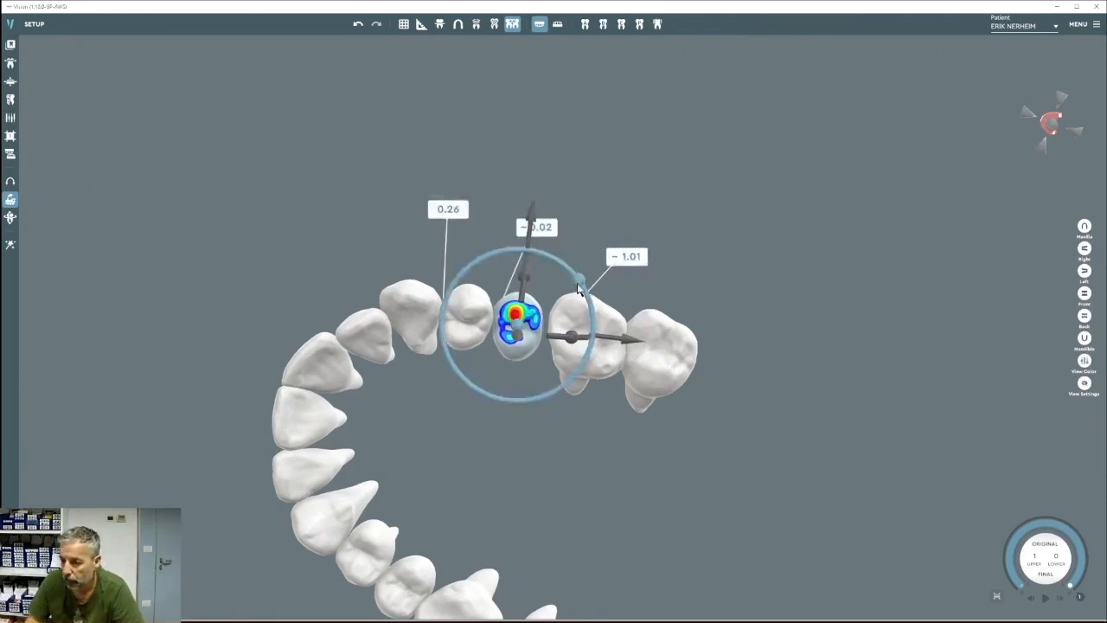
Move the upper left first molar mesially and slightly adjust the second premolar's rotation, leaving about 0.17 between them.
click(583, 307)
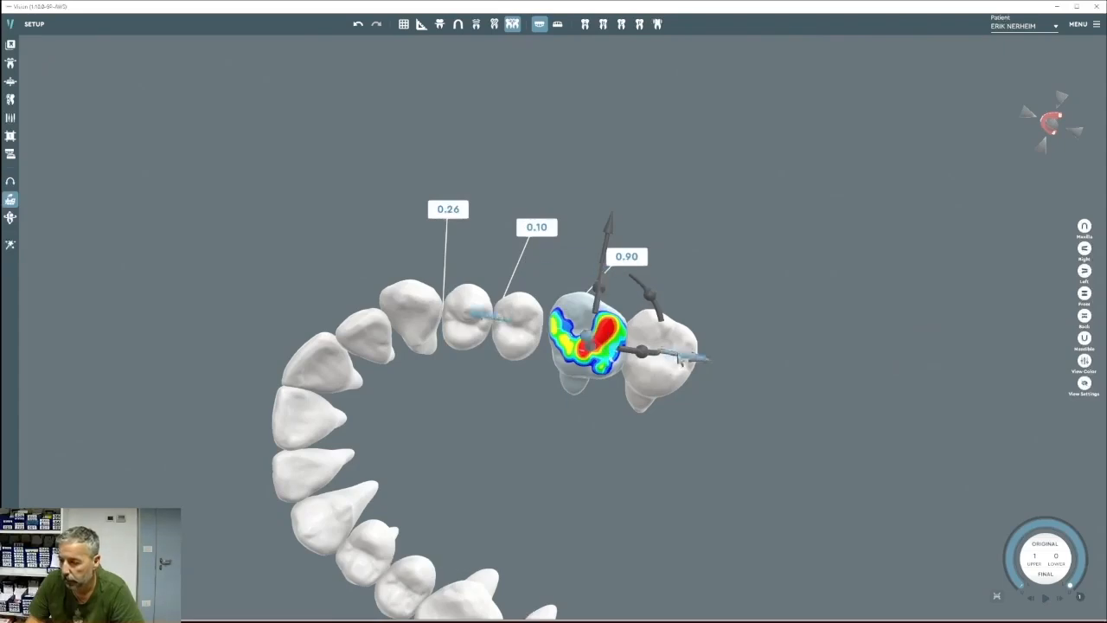
drag(680, 361, 636, 350)
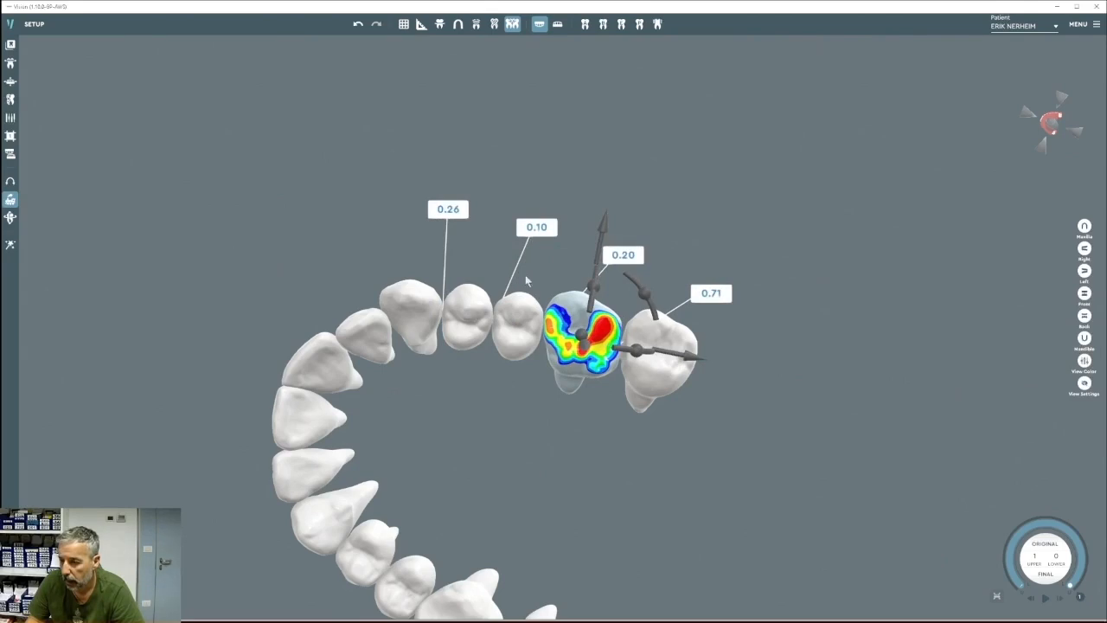
click(517, 320)
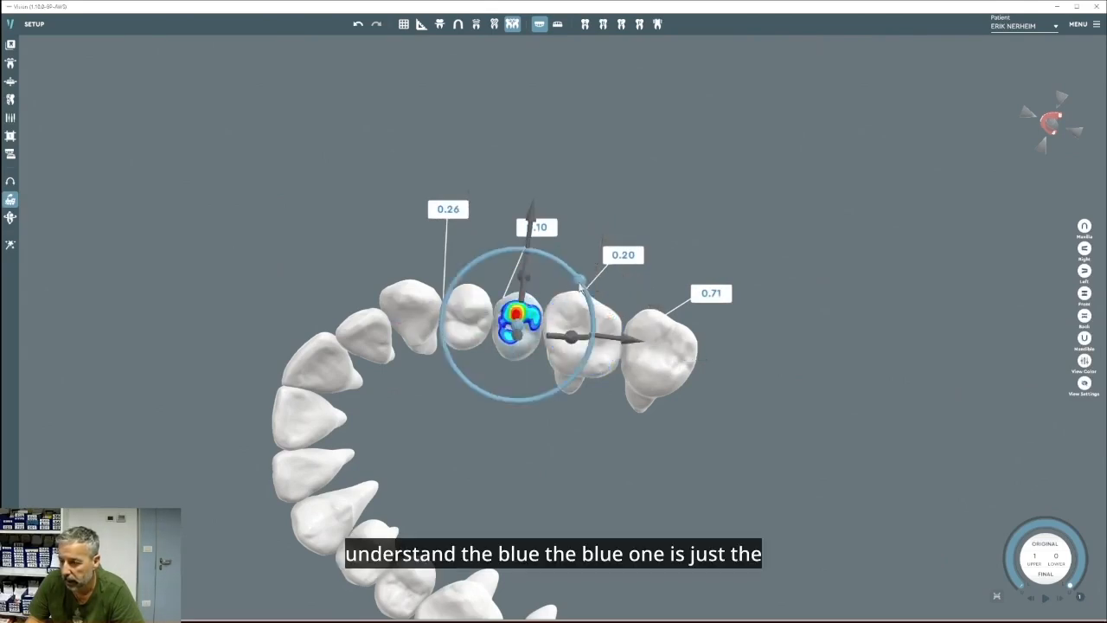
click(599, 333)
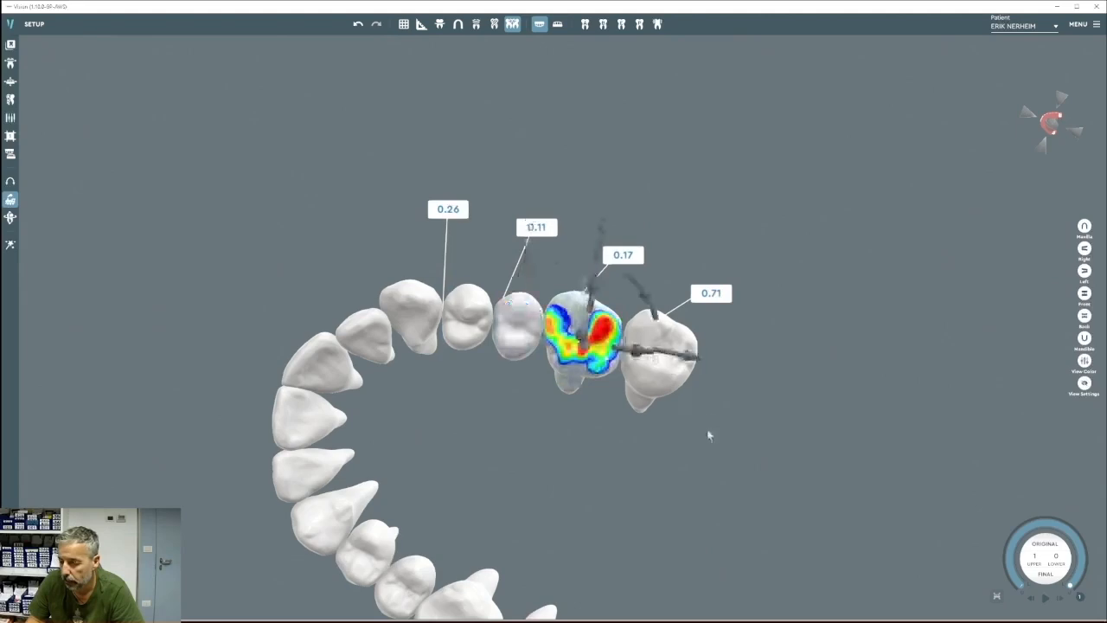
Move the upper left second molar mesially, leaving about 0.14 of space to the first molar.
right_drag(709, 435, 647, 436)
click(671, 371)
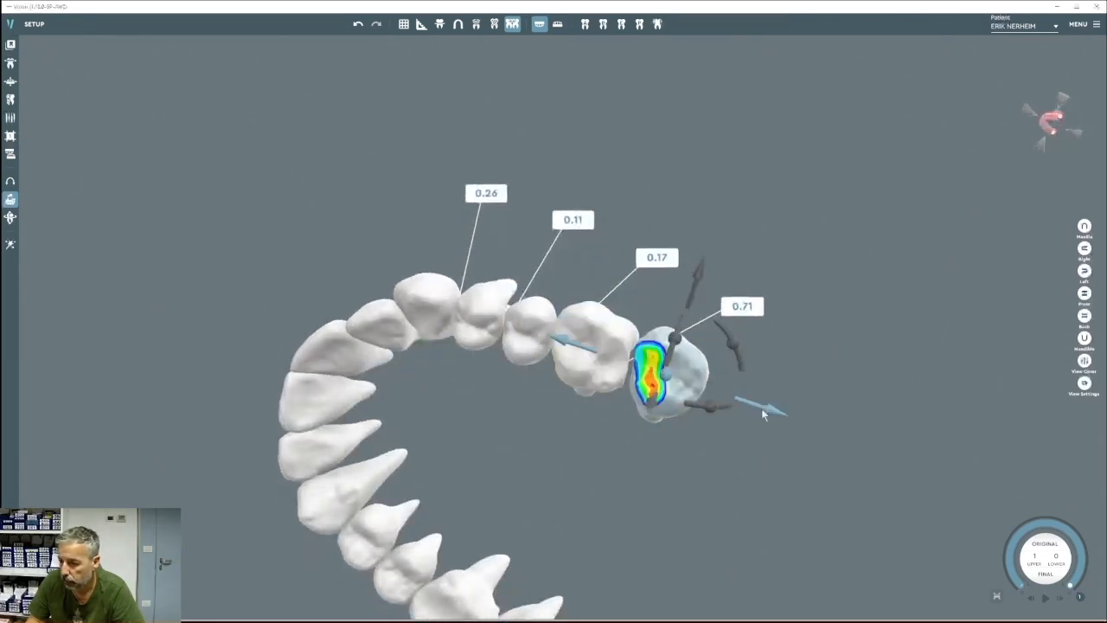
drag(761, 408, 730, 403)
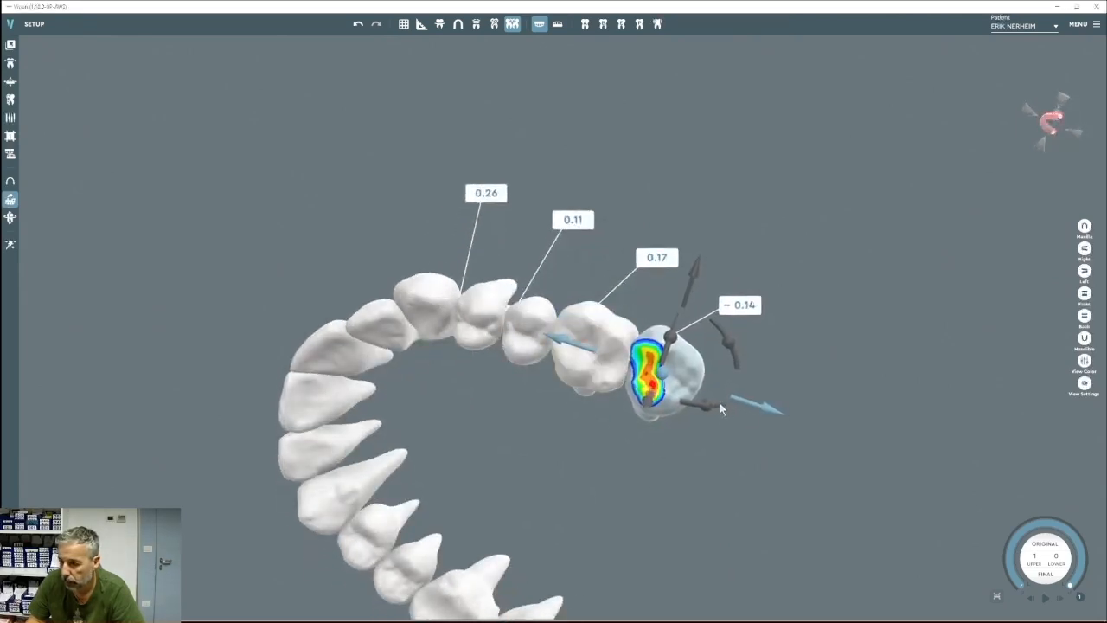
Show both jaws together and examine the upper left second premolar and surrounding spaces from the buccal side.
right_drag(720, 403, 806, 303)
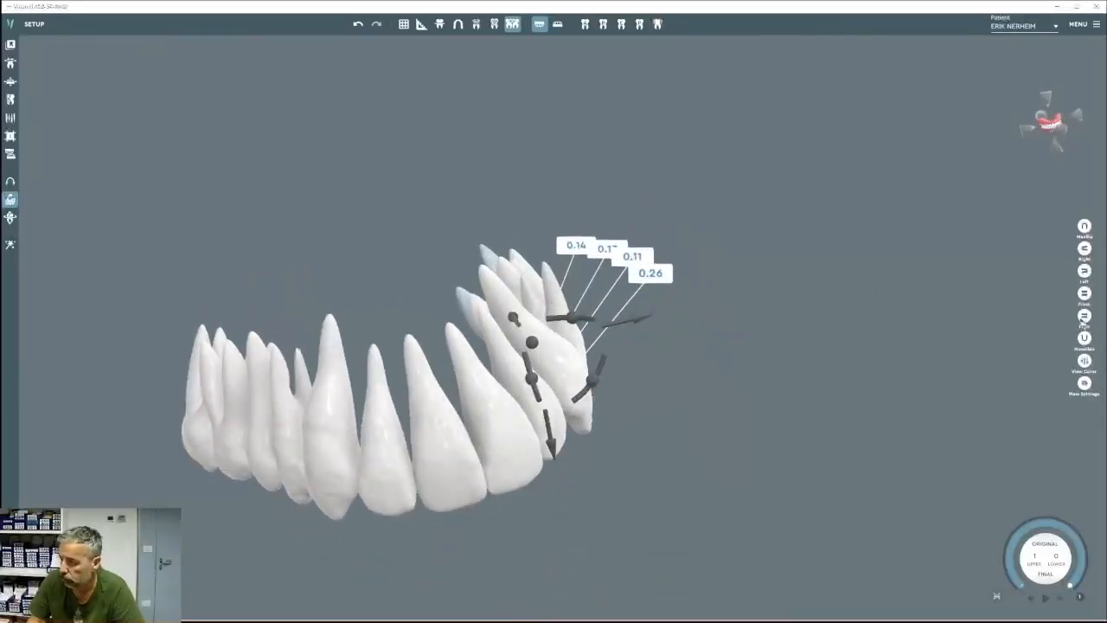
click(1084, 320)
drag(726, 388, 319, 287)
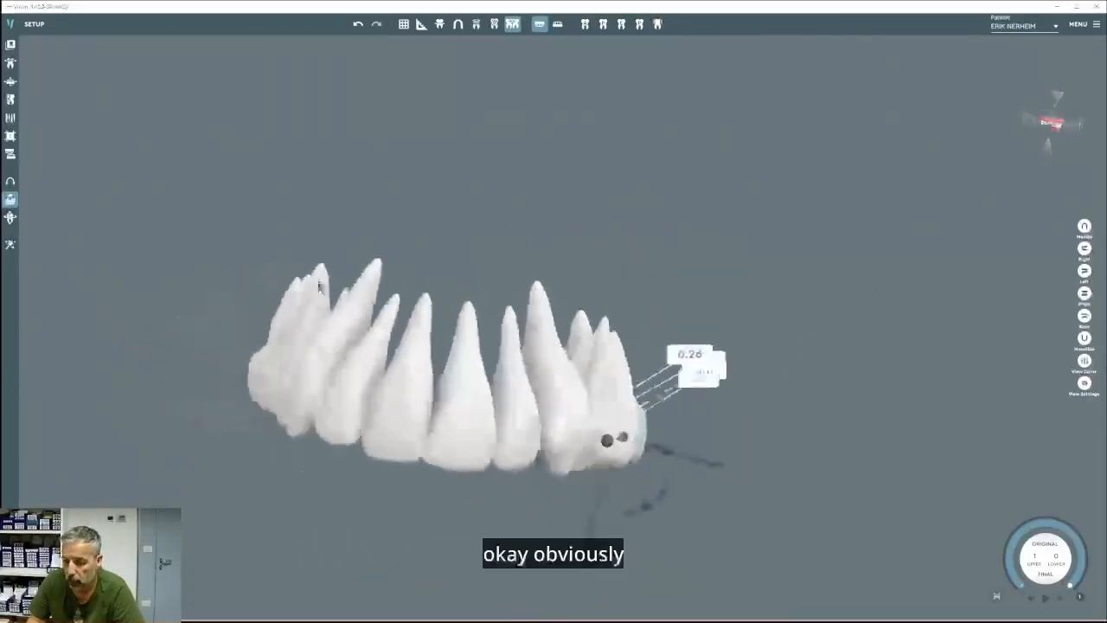
middle_drag(319, 287, 226, 194)
right_drag(415, 310, 262, 302)
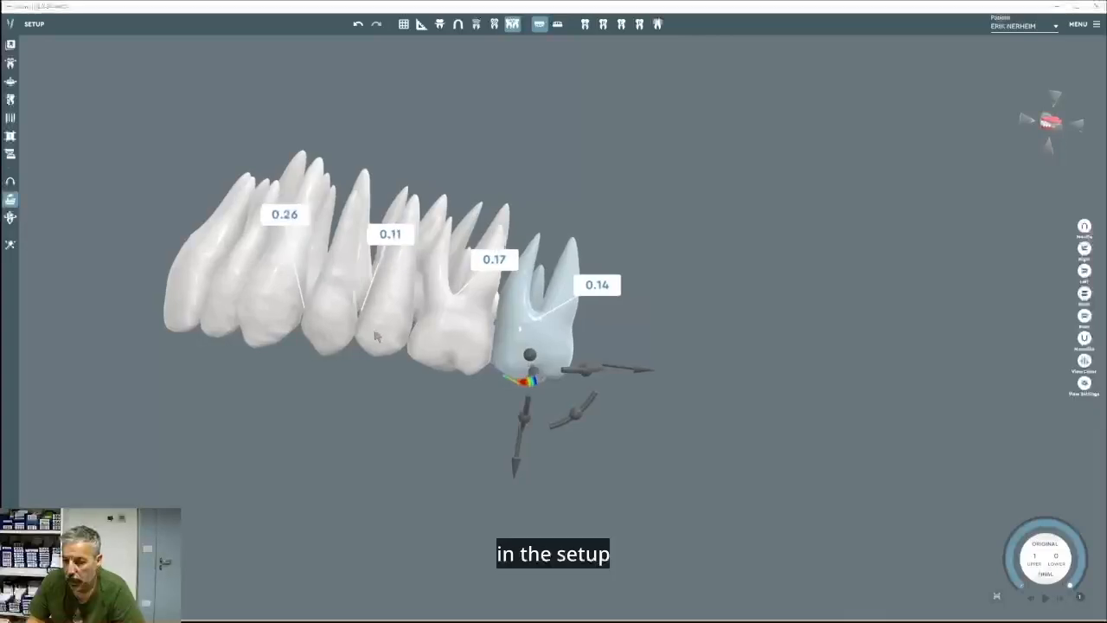
click(1084, 339)
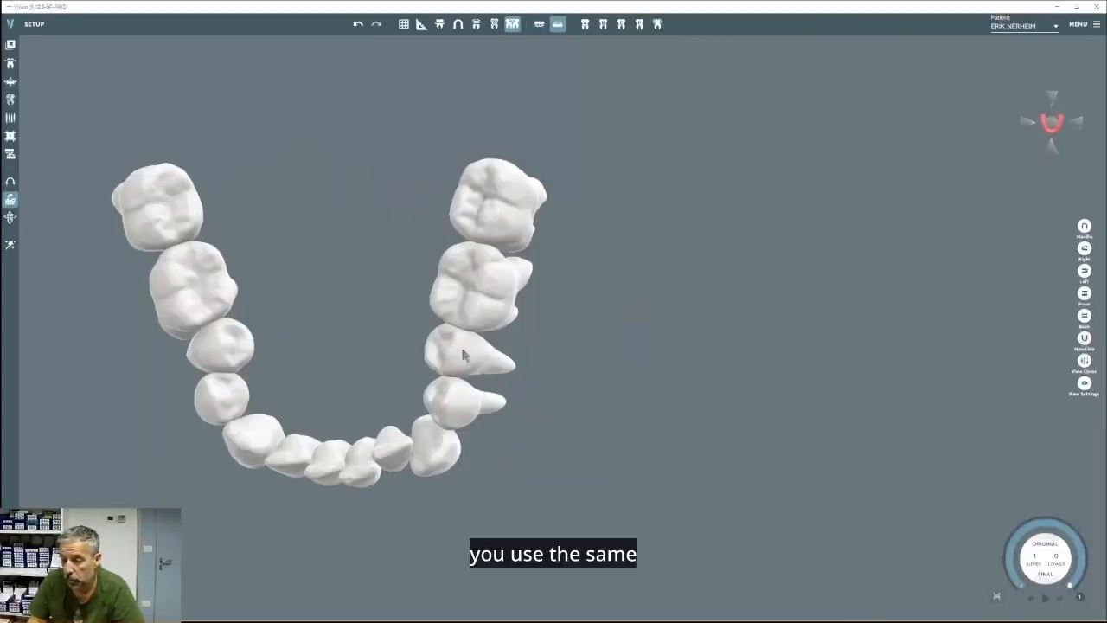
click(539, 24)
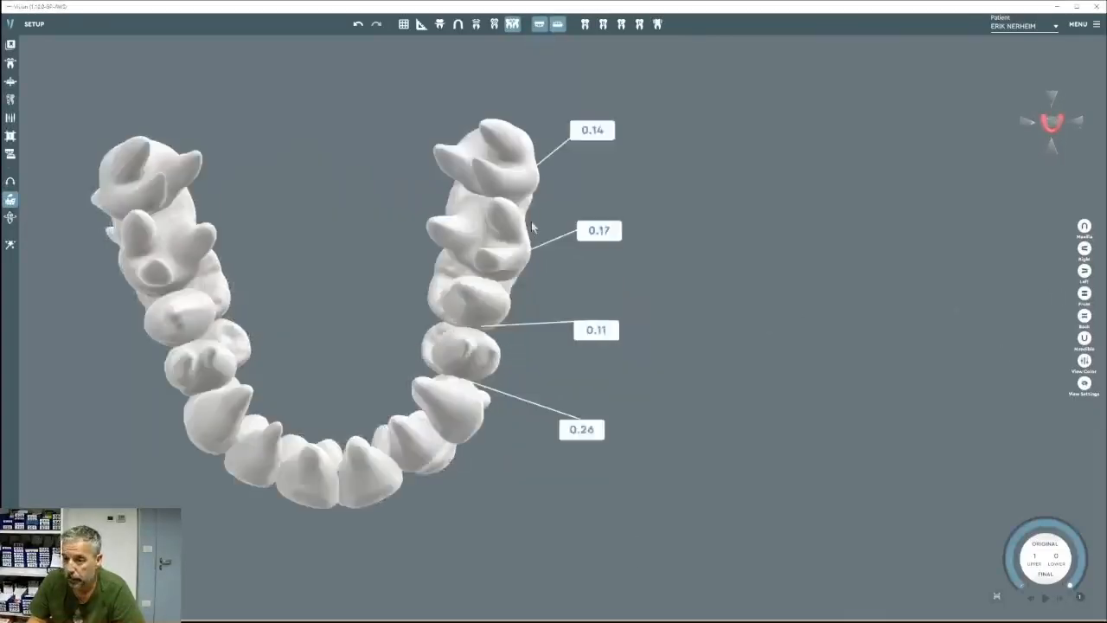
drag(532, 227, 586, 376)
middle_drag(485, 270, 565, 326)
click(565, 324)
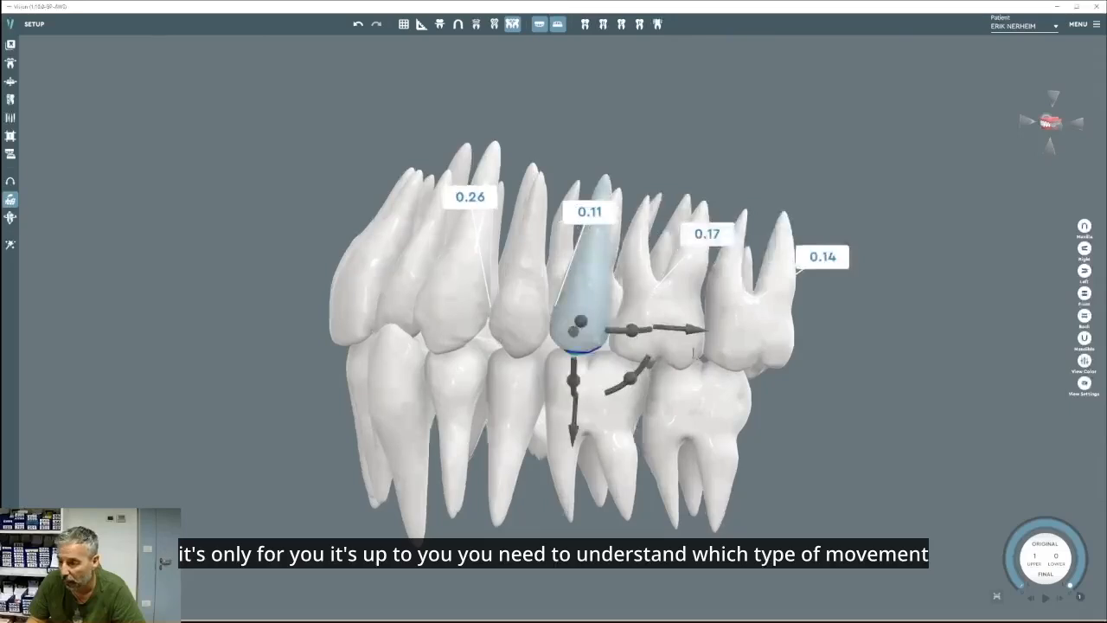
Shift the upper left second and first premolars distally, leaving about 0.02 before the first molar and 0.10 between the premolars.
click(684, 330)
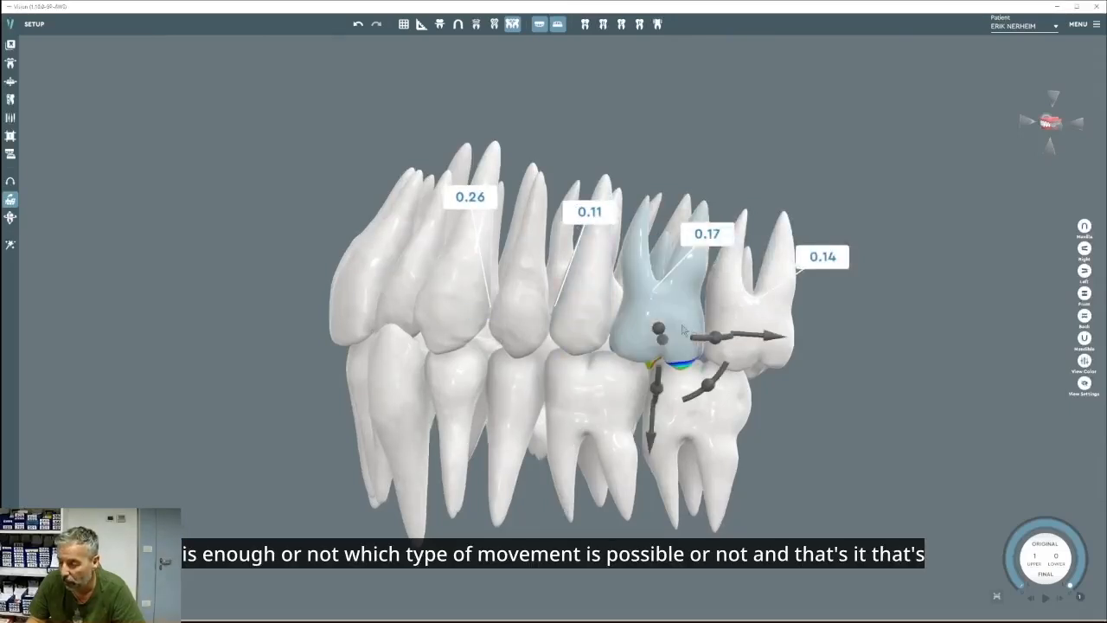
click(599, 326)
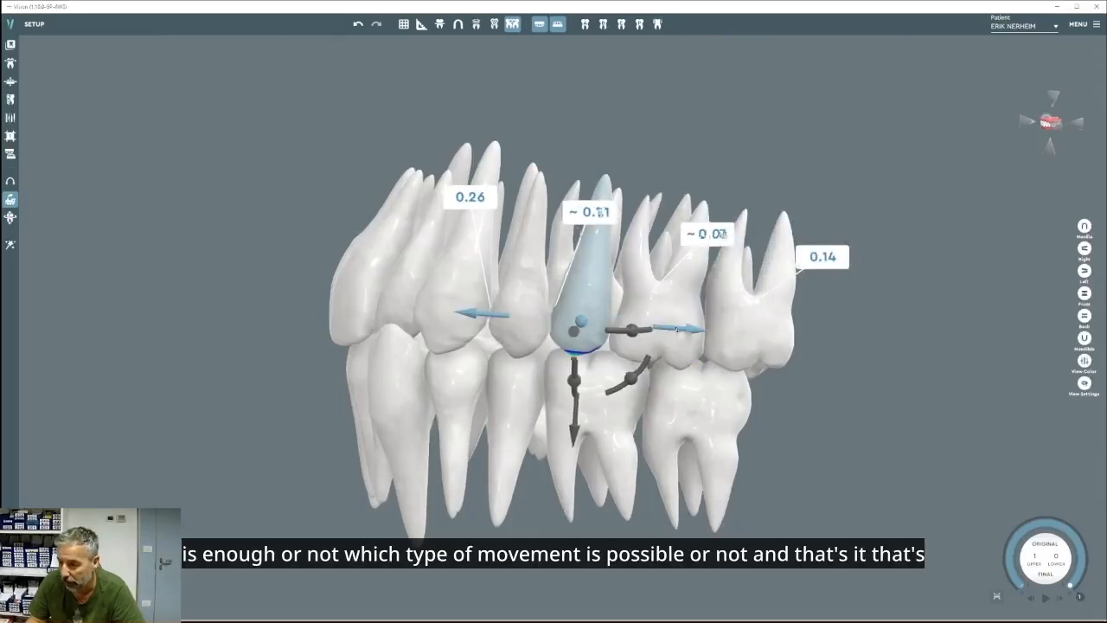
click(521, 331)
drag(618, 318, 620, 317)
right_drag(520, 441, 687, 292)
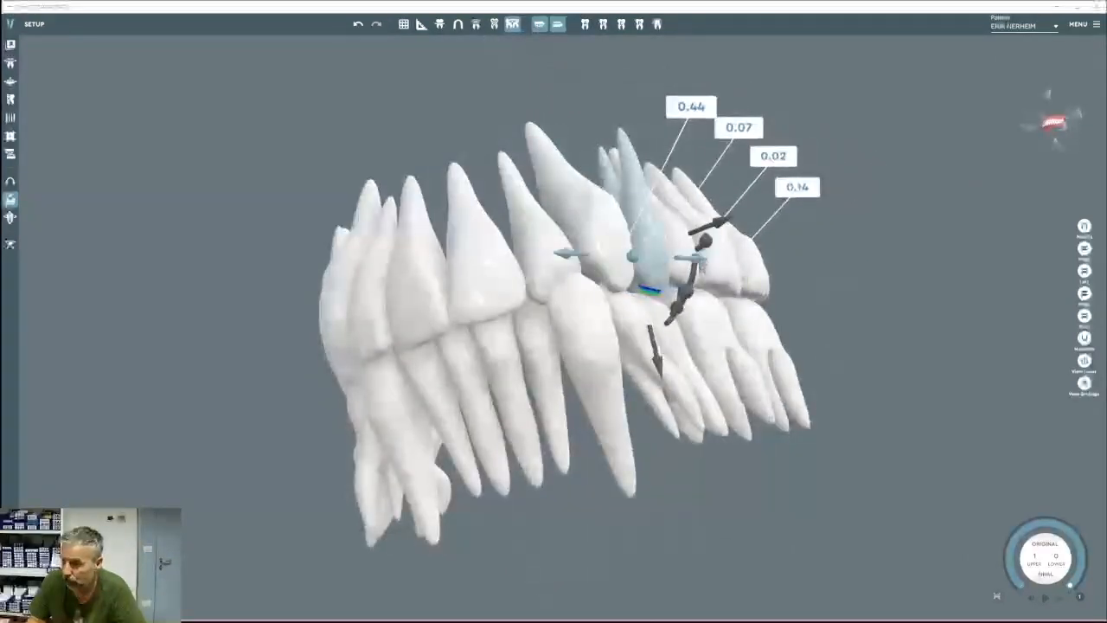
drag(692, 294, 680, 217)
right_drag(706, 249, 475, 348)
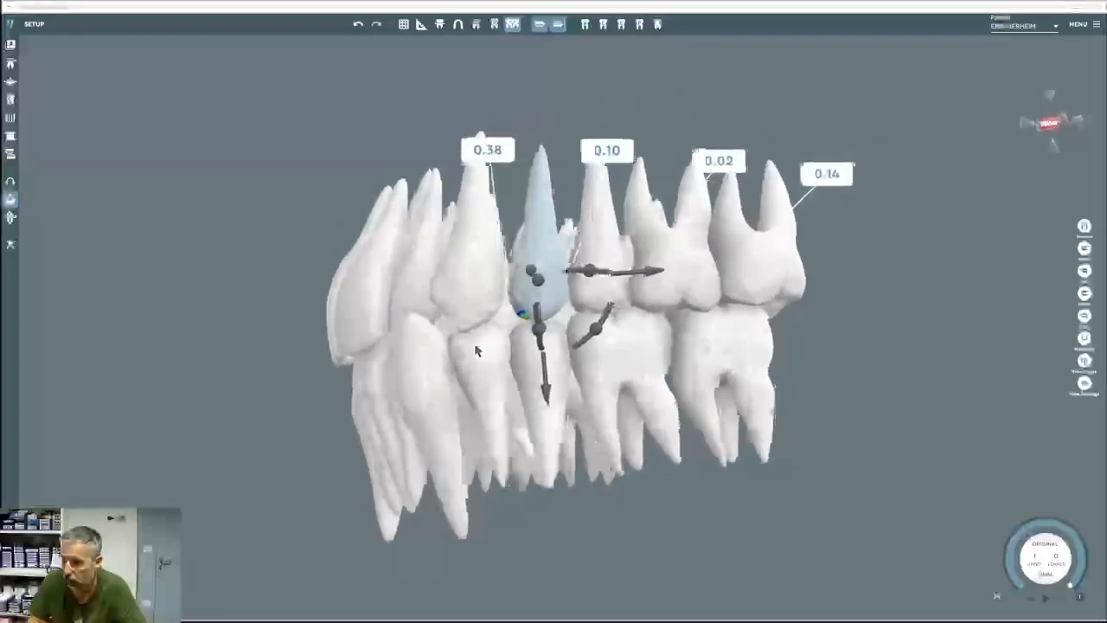
Move the upper left lateral incisor labially along the arch in the occlusal view of the maxilla.
right_drag(523, 313, 830, 349)
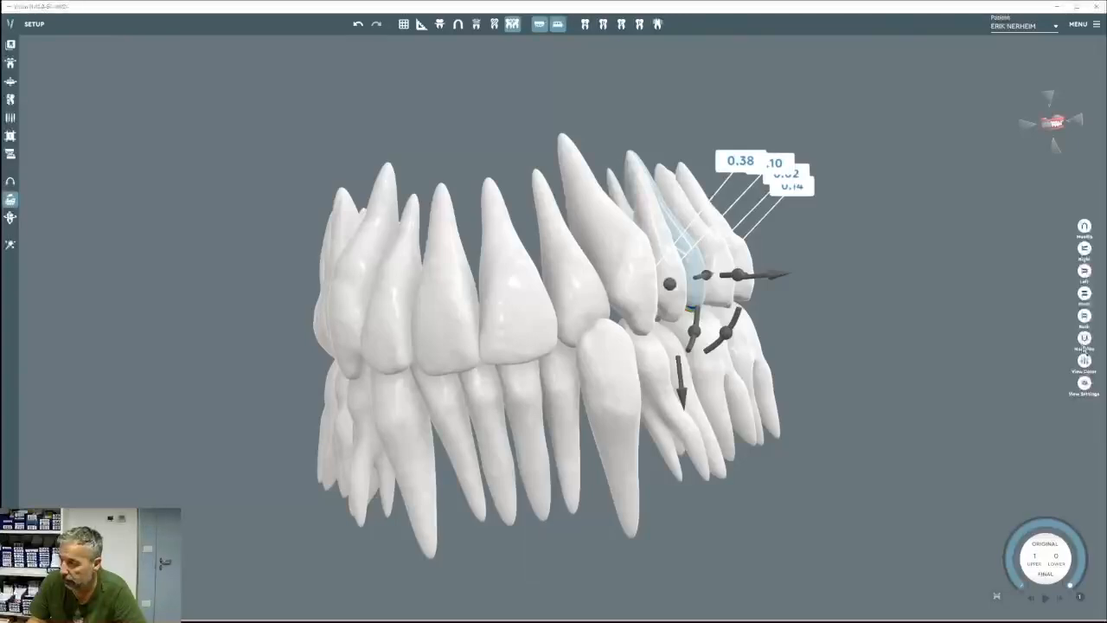
click(1085, 226)
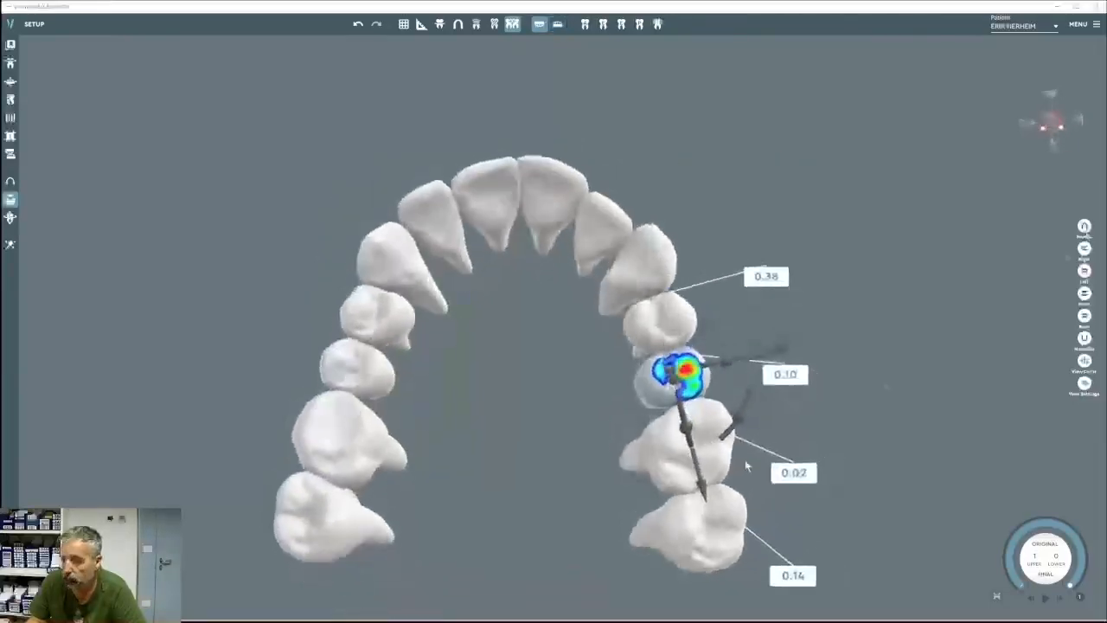
click(592, 229)
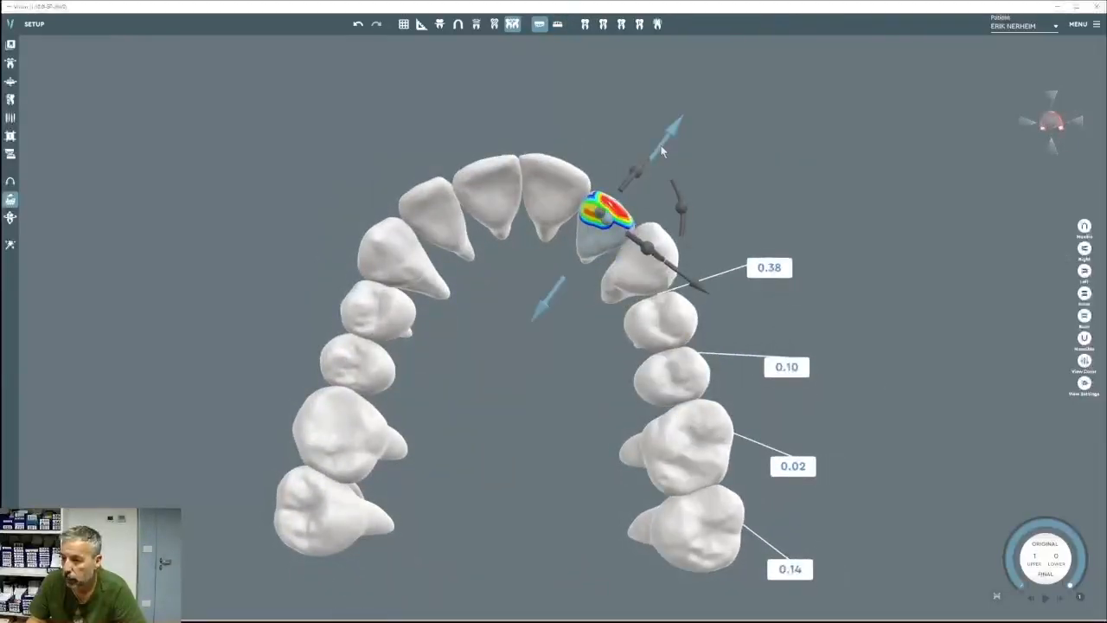
drag(660, 146, 704, 91)
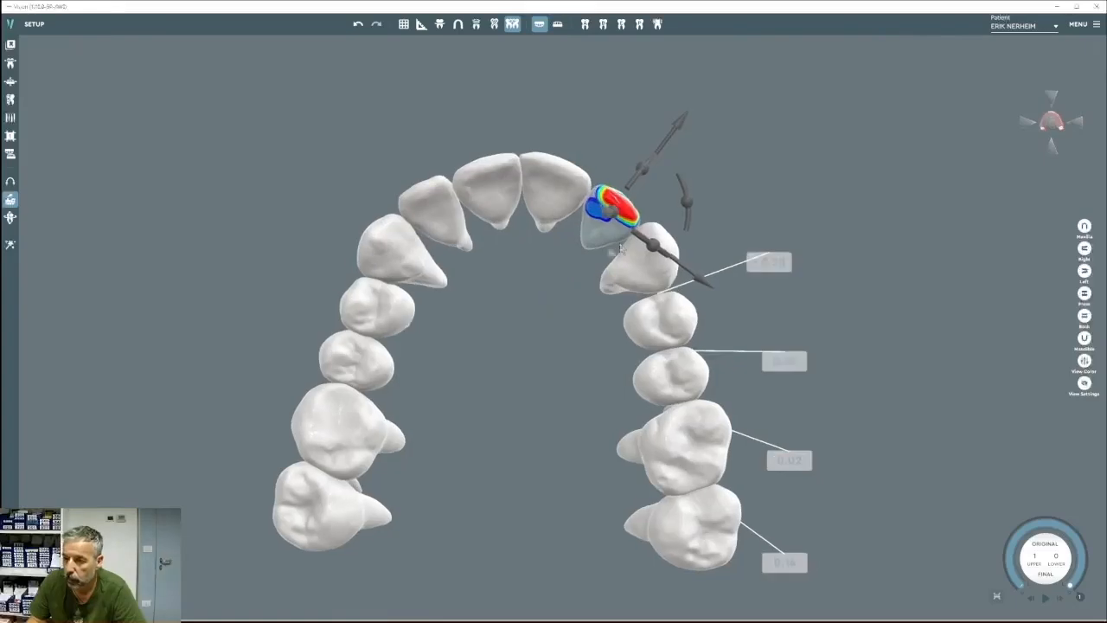
Slightly rotate the upper right first premolar while viewing the arch from the front, and deselect it.
click(395, 251)
click(378, 308)
middle_drag(397, 398, 399, 472)
mouse_move(320, 386)
mouse_down()
mouse_move(307, 370)
mouse_move(336, 373)
mouse_up()
click(336, 377)
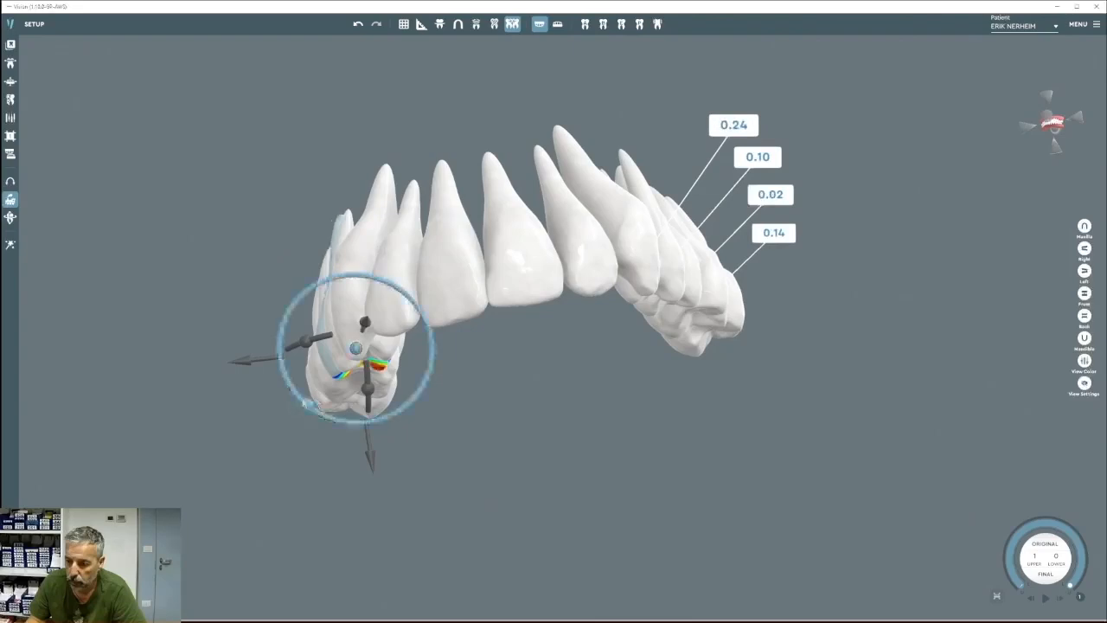
click(410, 94)
Overlay the grid on the upper arch, inspect the teeth against it, and hide the grid again.
click(404, 24)
middle_drag(505, 213, 582, 220)
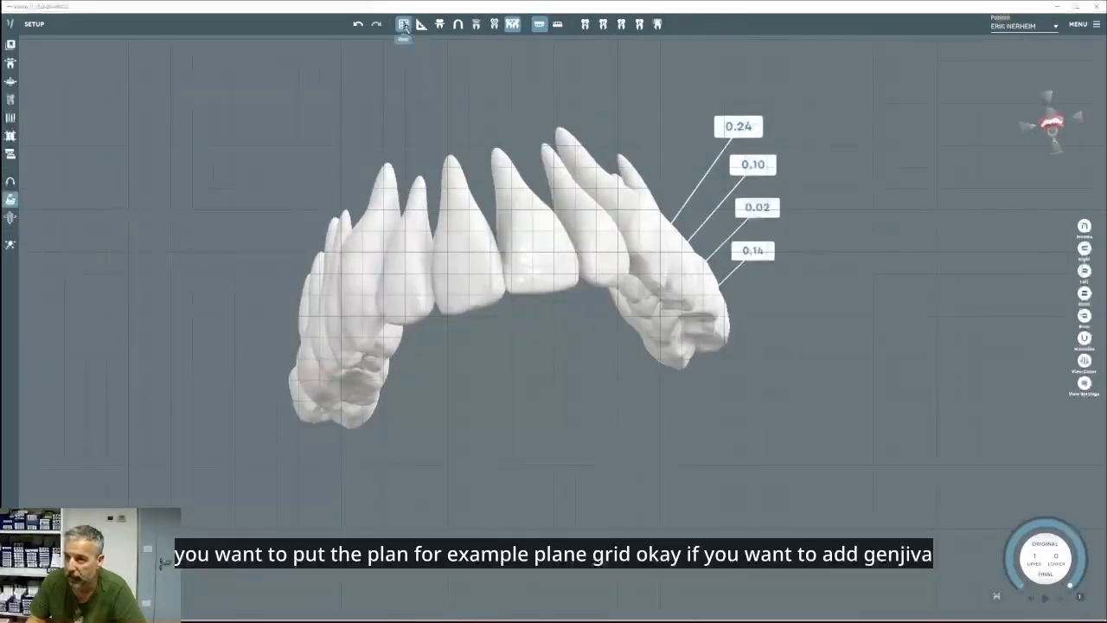
click(403, 24)
middle_drag(452, 124, 597, 285)
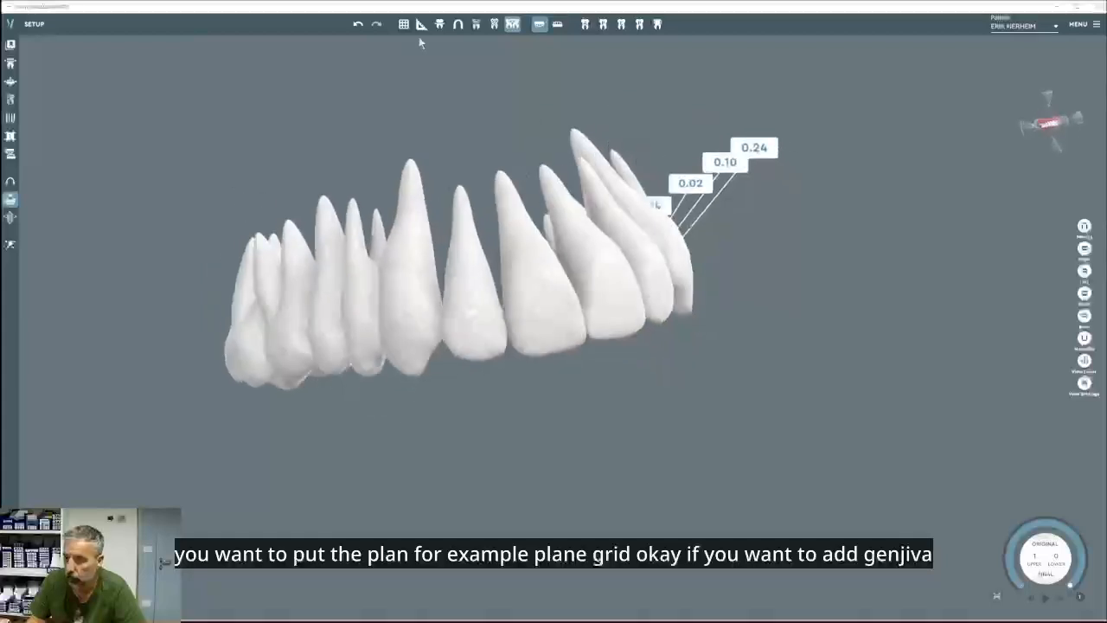
Display the gingiva on the upper arch and show it in the front view.
click(458, 24)
middle_drag(555, 213, 381, 247)
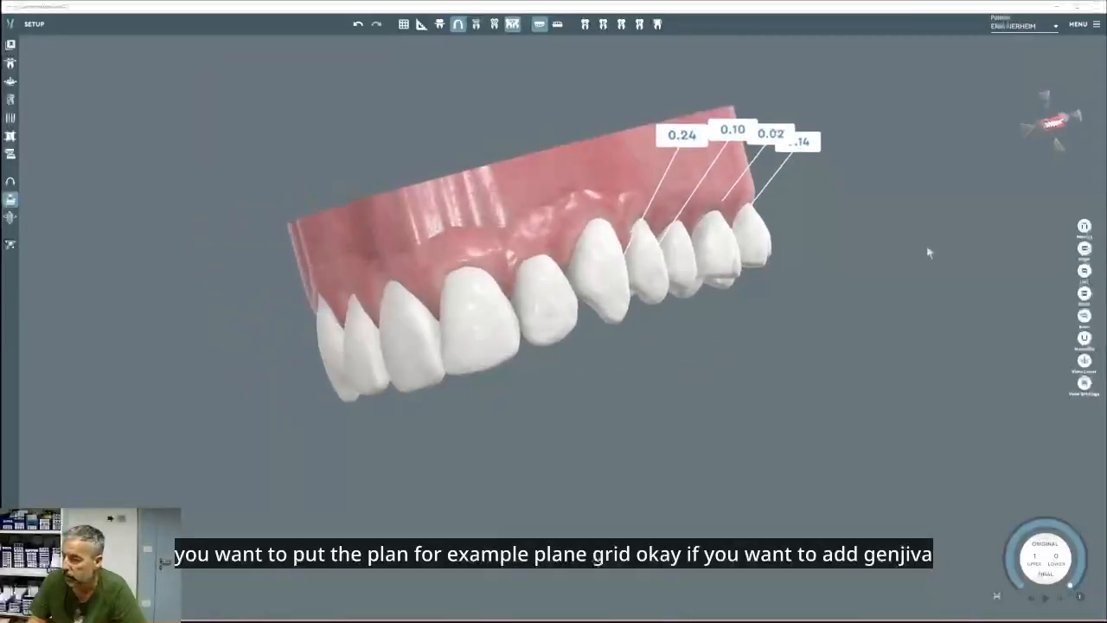
click(1083, 294)
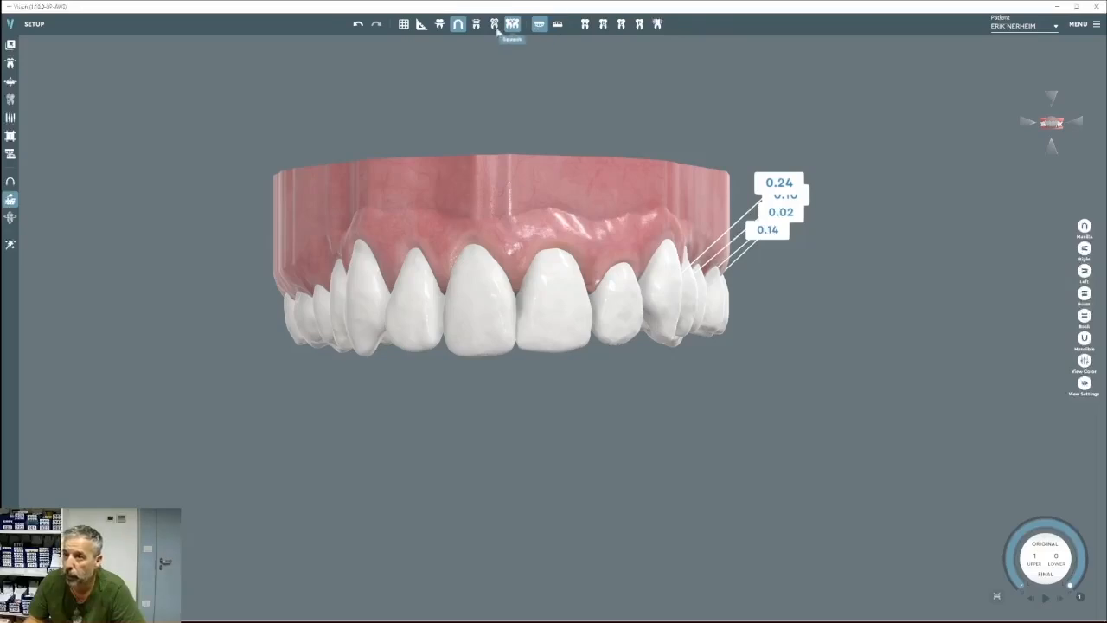
middle_drag(568, 291, 517, 279)
middle_drag(747, 311, 800, 340)
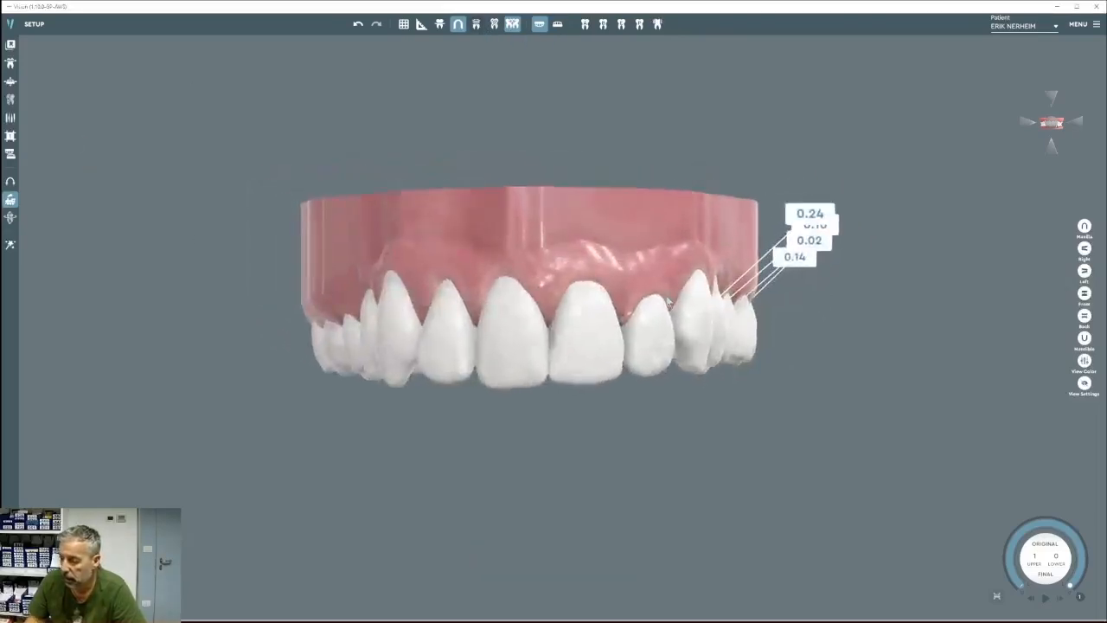
scroll(666, 299, up, 1)
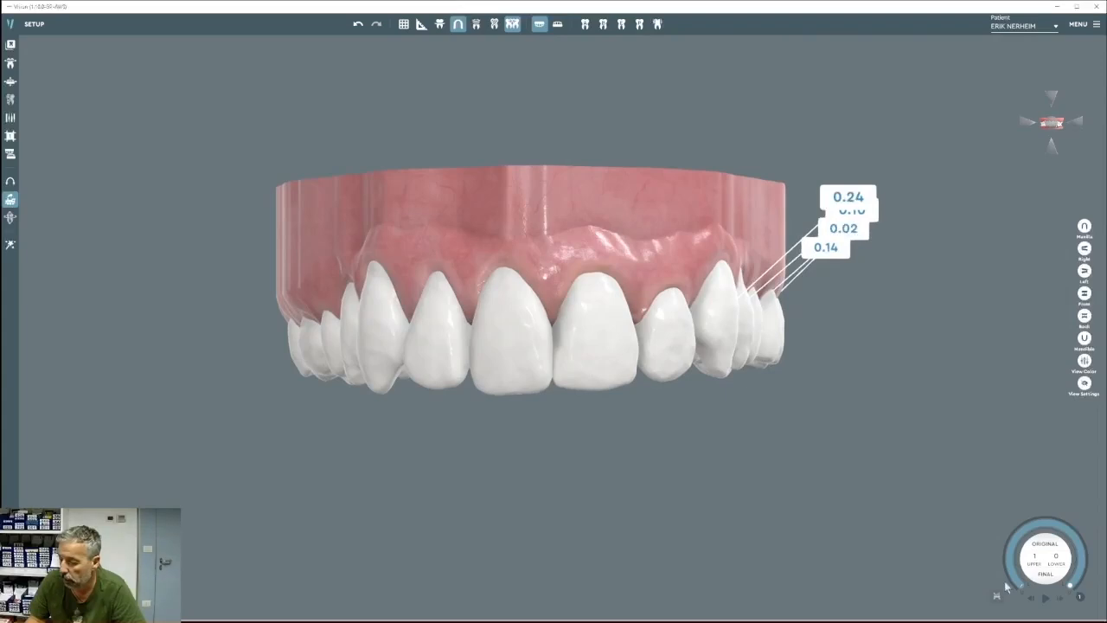
Open the treatment plan, consult and close the tooth movement table, and open the global stepping settings.
click(10, 117)
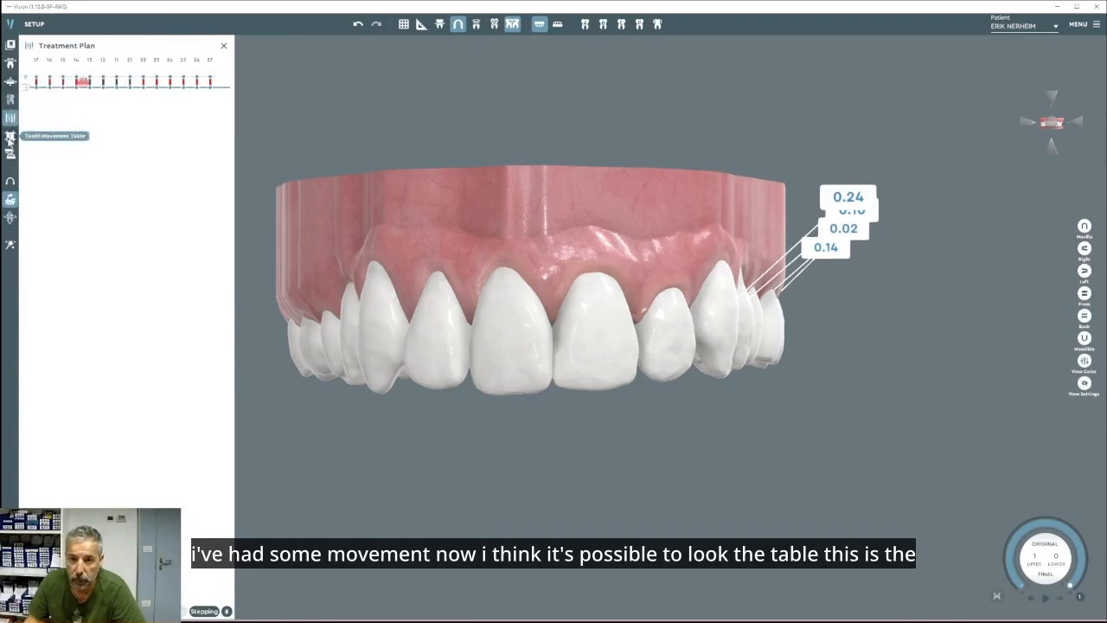
click(11, 97)
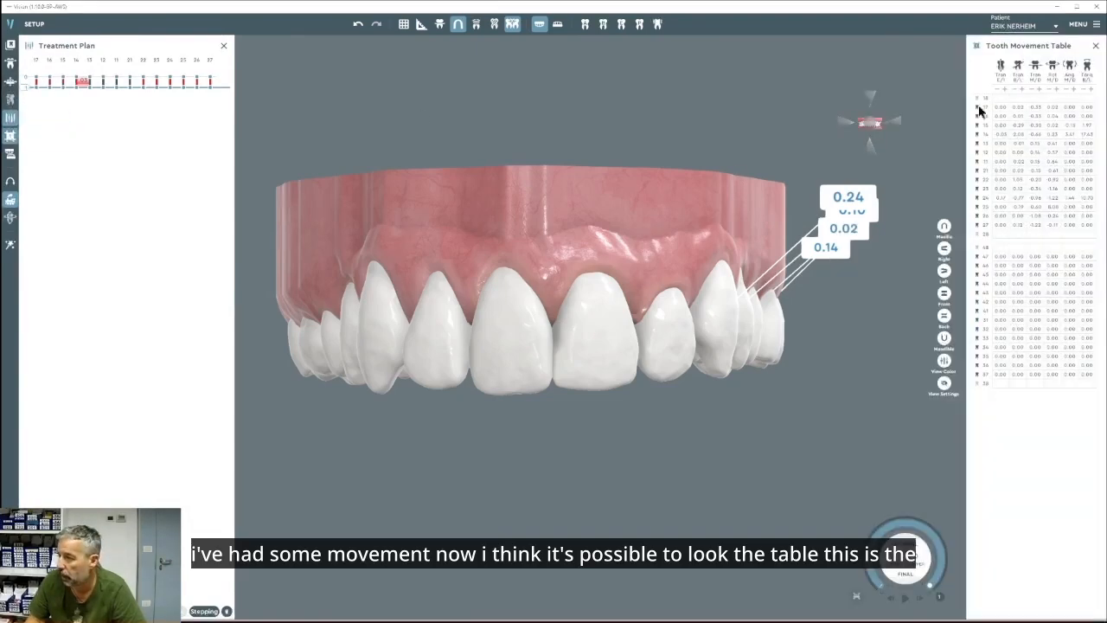
click(1097, 47)
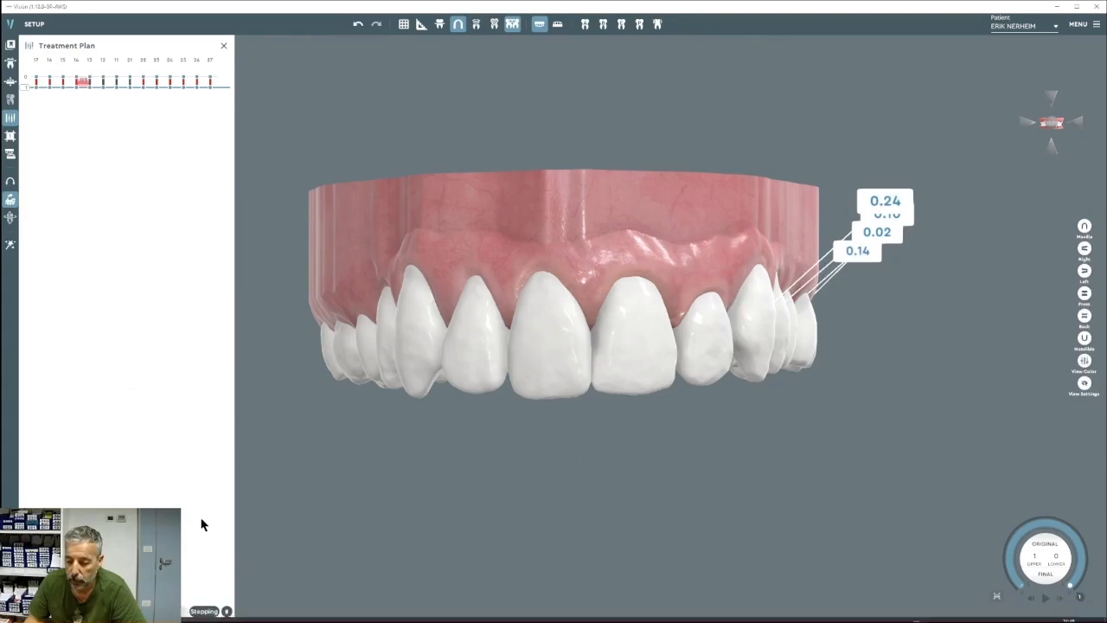
click(204, 608)
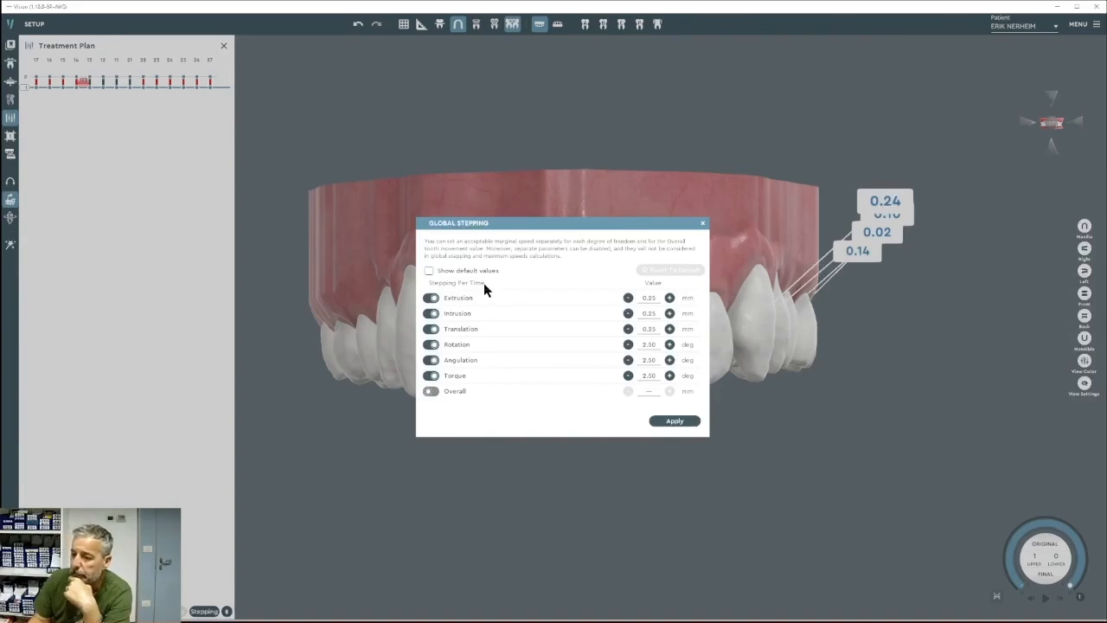
Try an extrusion limit of 0.15 mm and an Overall limit of 0.25 mm, restoring the defaults after each trial.
click(629, 297)
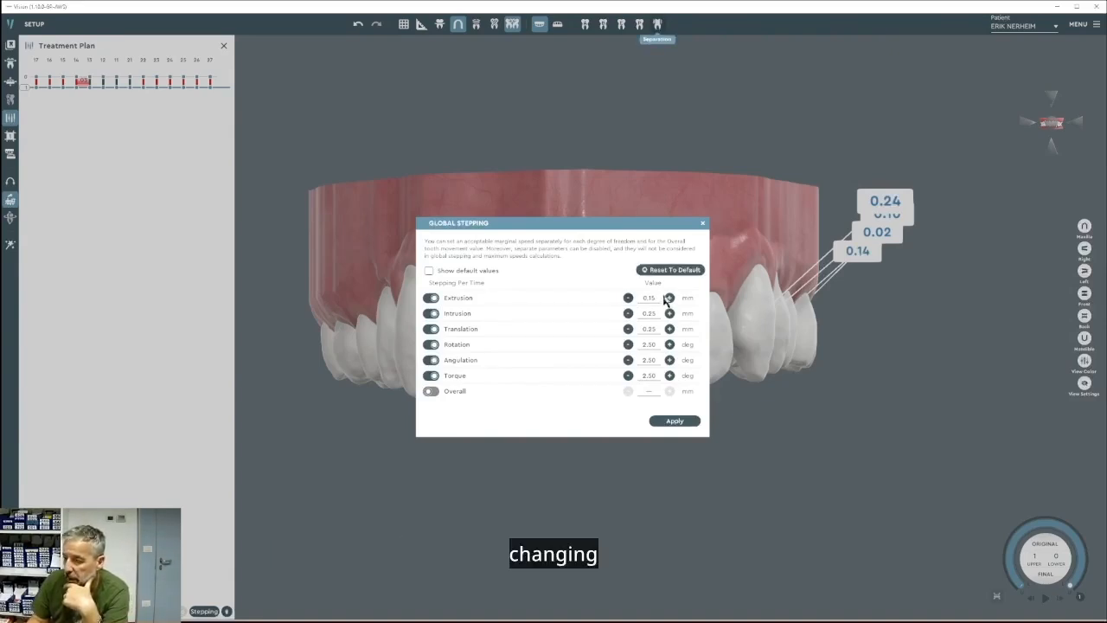
click(670, 298)
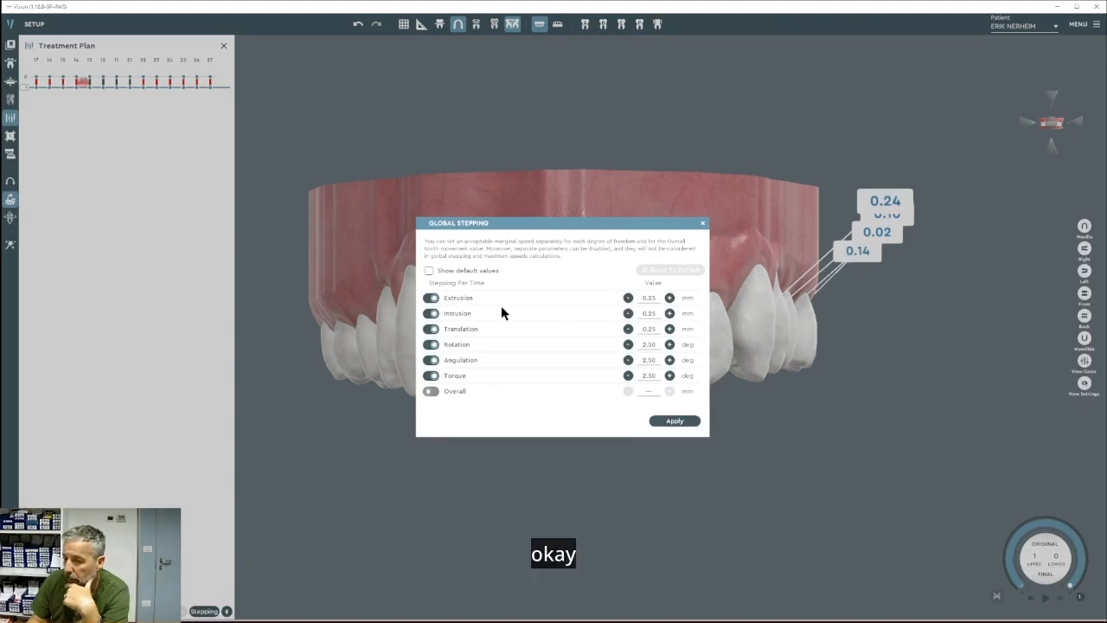
click(432, 392)
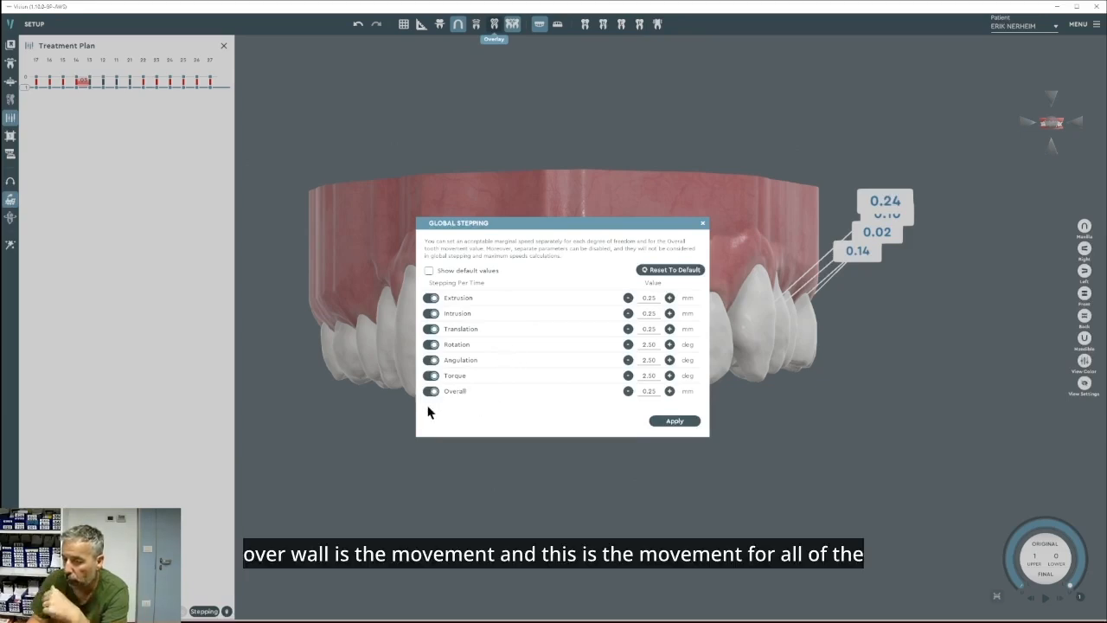
click(431, 391)
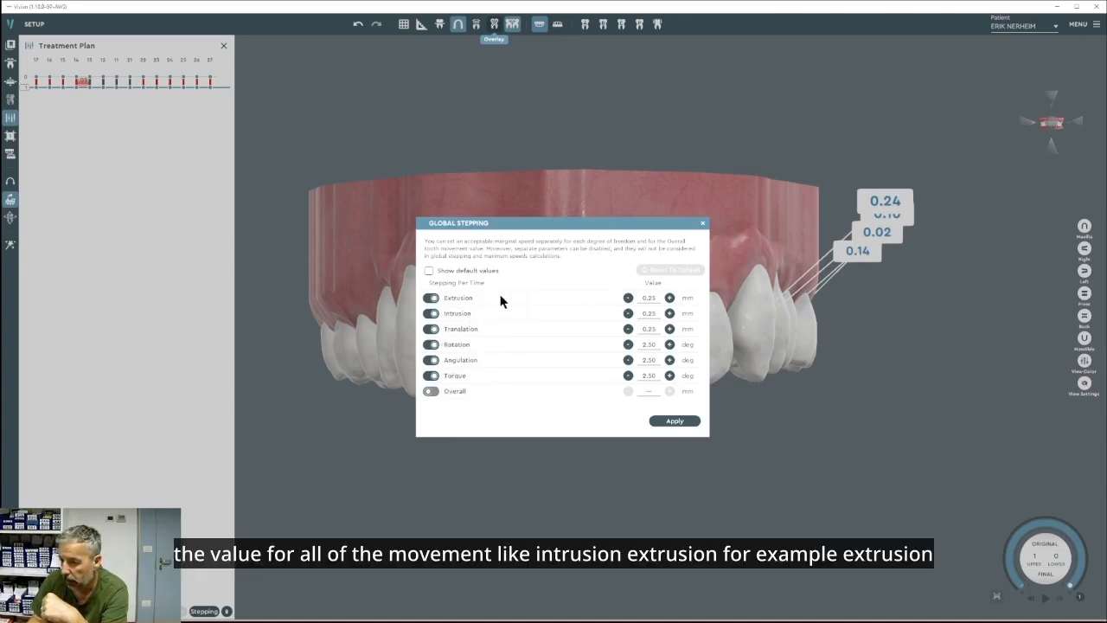
Set the stepping limits for extrusion and intrusion to 0.15 mm and for translation to 0.20 mm.
click(628, 298)
click(627, 298)
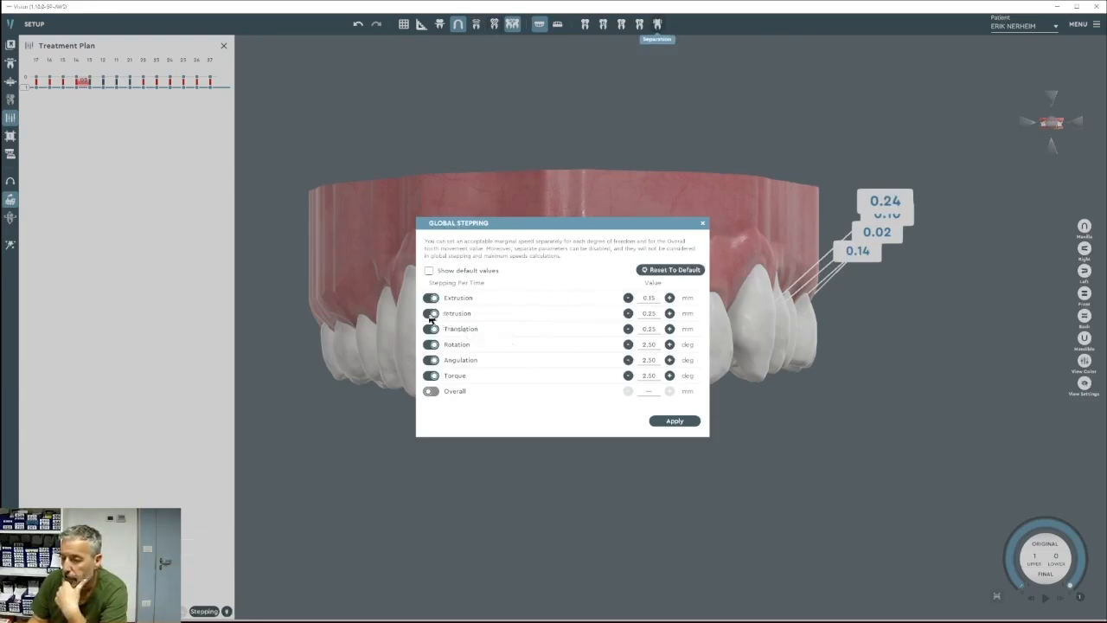
click(628, 314)
click(628, 315)
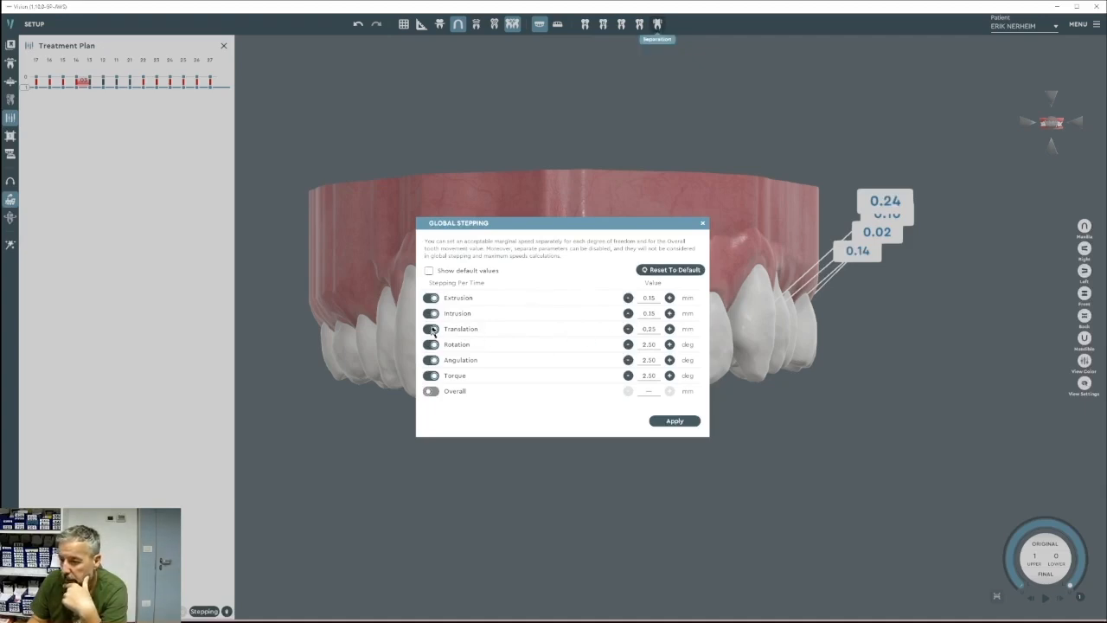
double_click(653, 329)
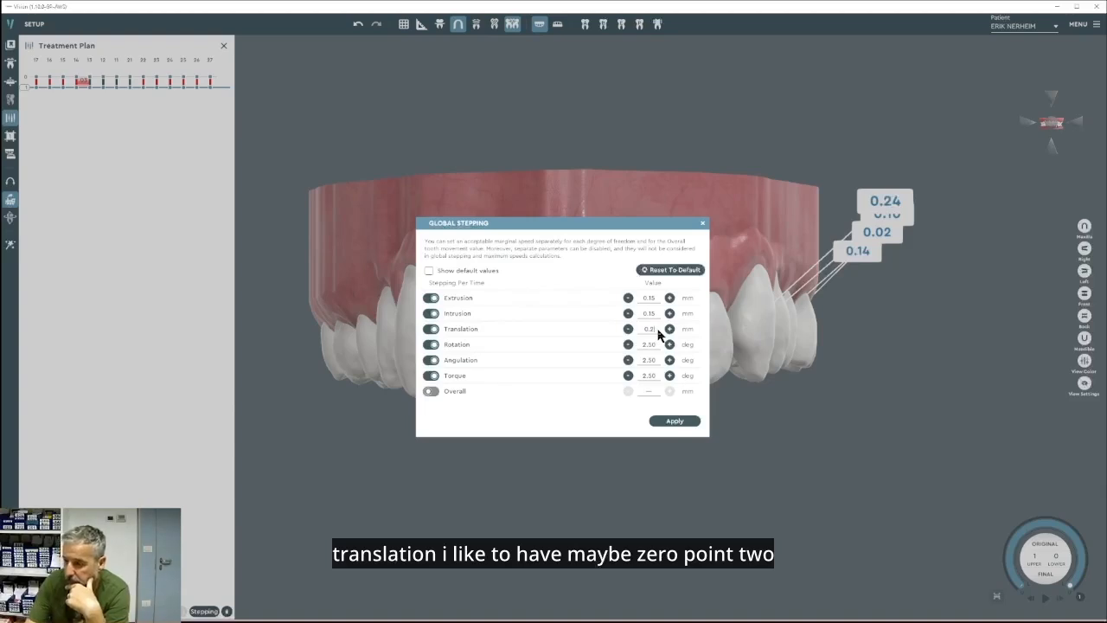
Set the stepping limits for rotation, angulation and torque to 2.00 degrees and apply the global stepping.
double_click(645, 347)
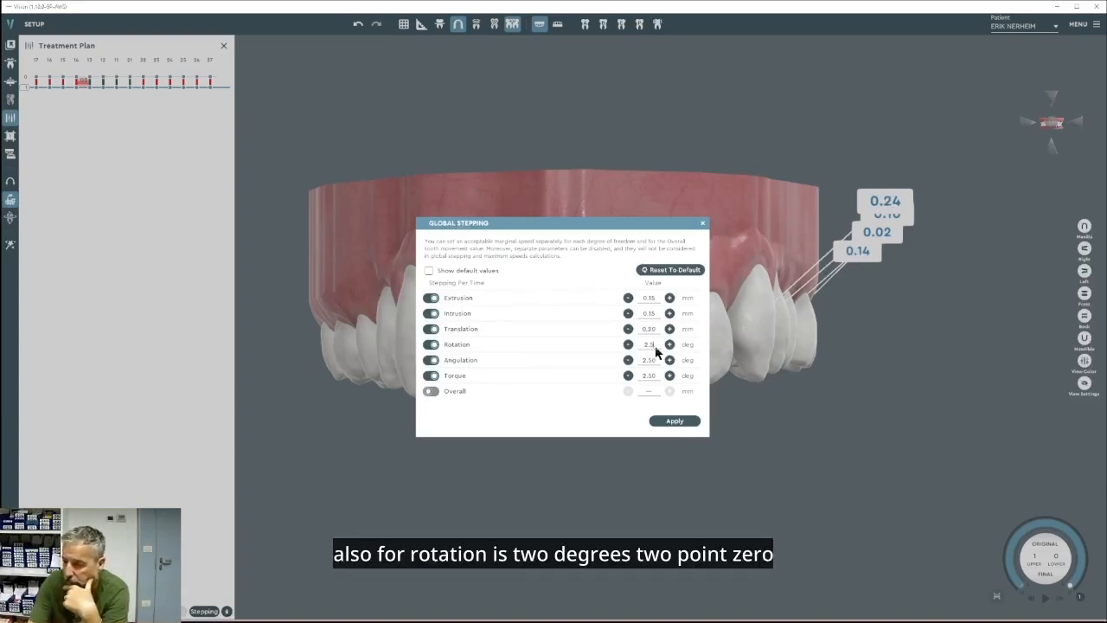
text(2)
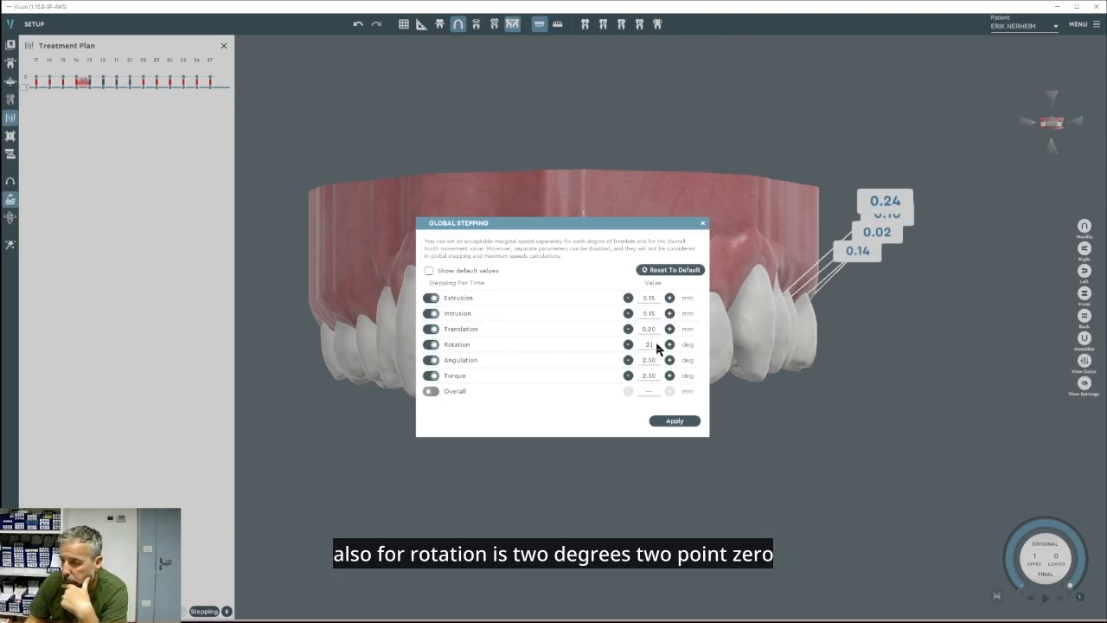
text(.0)
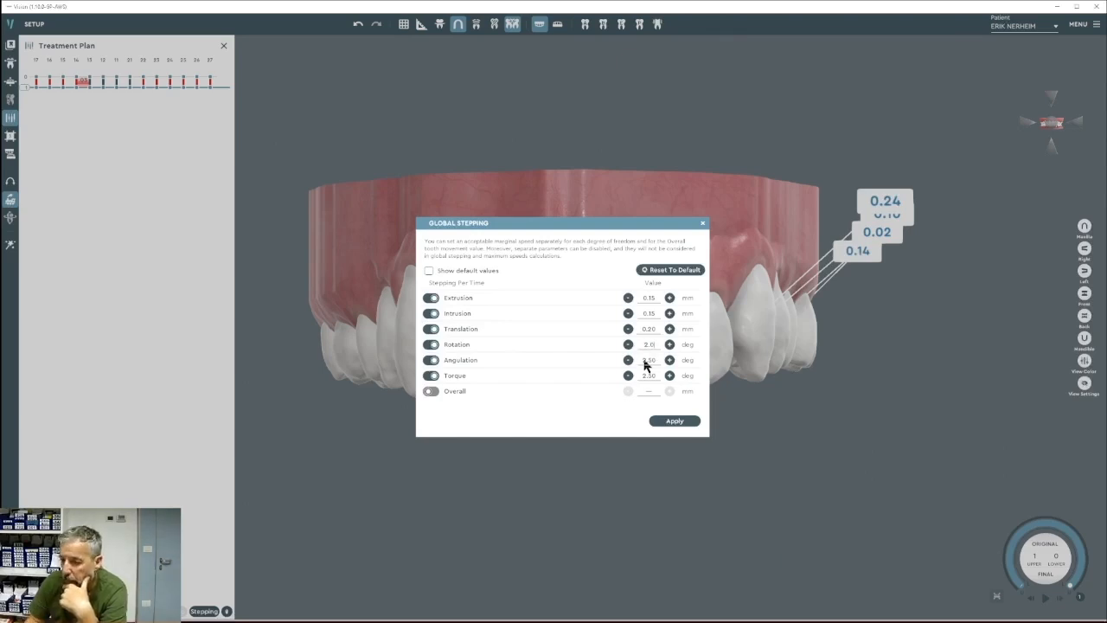
double_click(649, 361)
click(628, 361)
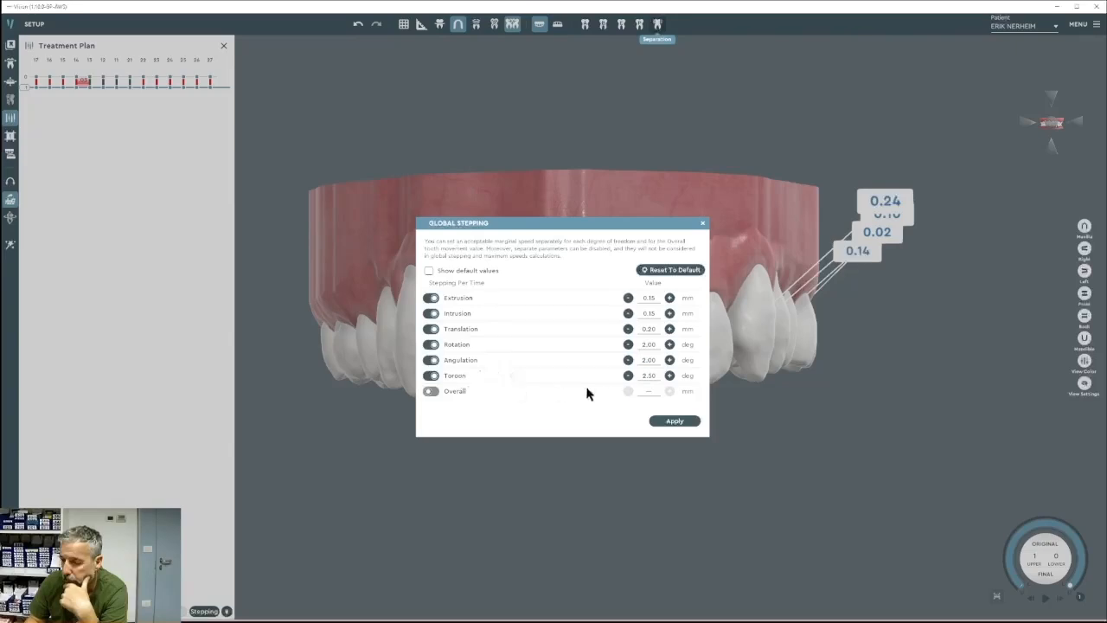
click(628, 376)
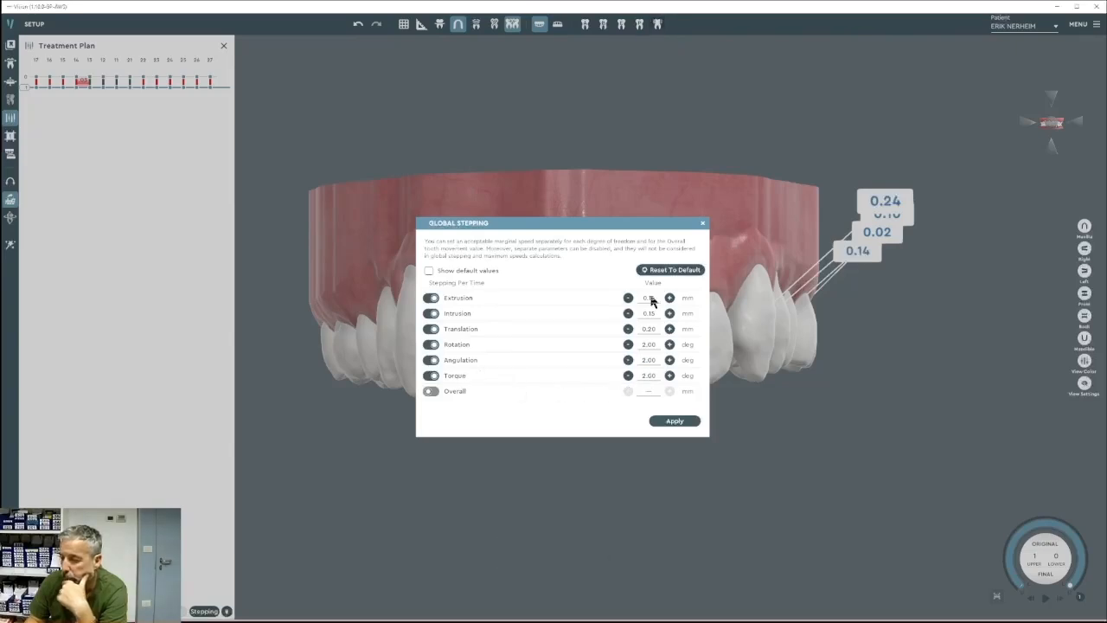
click(675, 420)
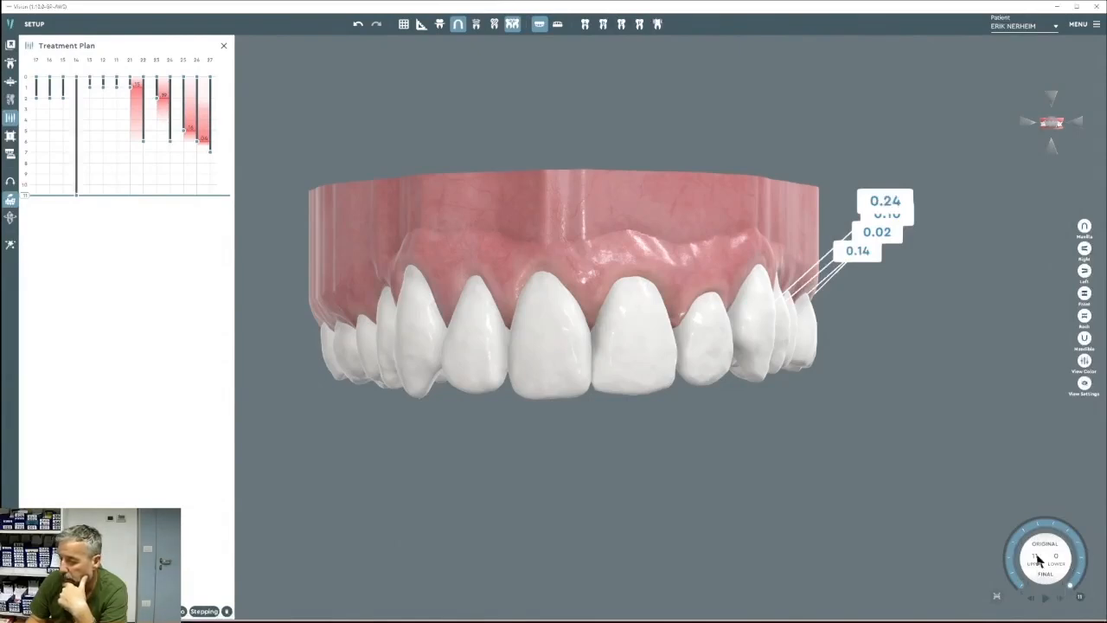
Scrub through the upper treatment stages to stage 7 and examine the tooth positions and spaces from the occlusal side.
scroll(1045, 561, down, 4)
scroll(1051, 566, down, 4)
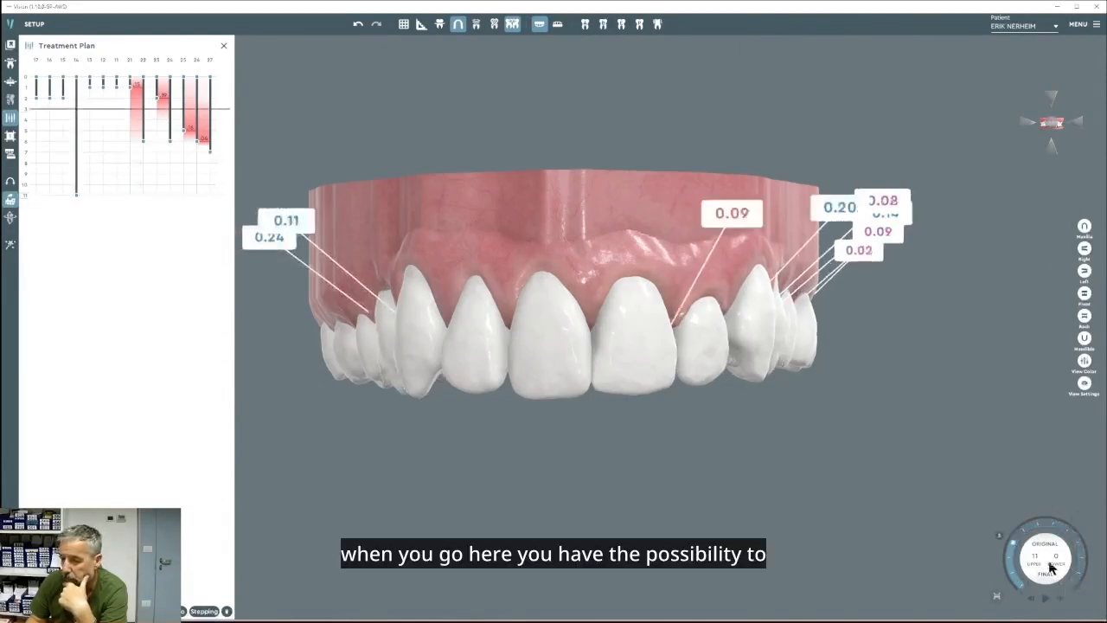
scroll(1049, 565, up, 4)
drag(763, 445, 774, 226)
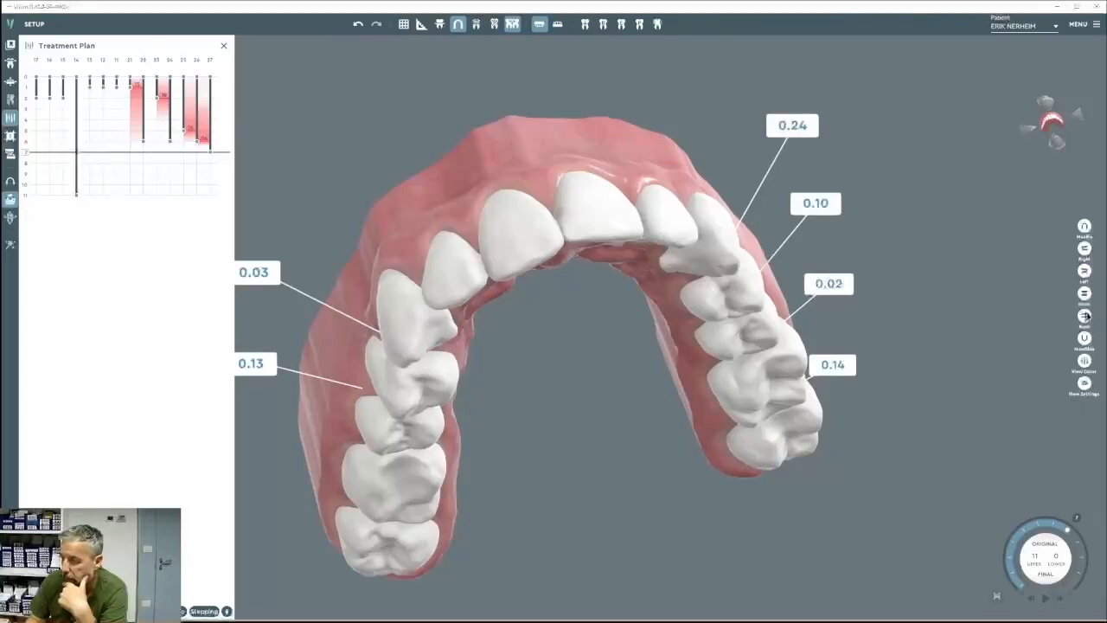
click(1083, 226)
middle_drag(793, 415, 783, 284)
scroll(783, 285, down, 1)
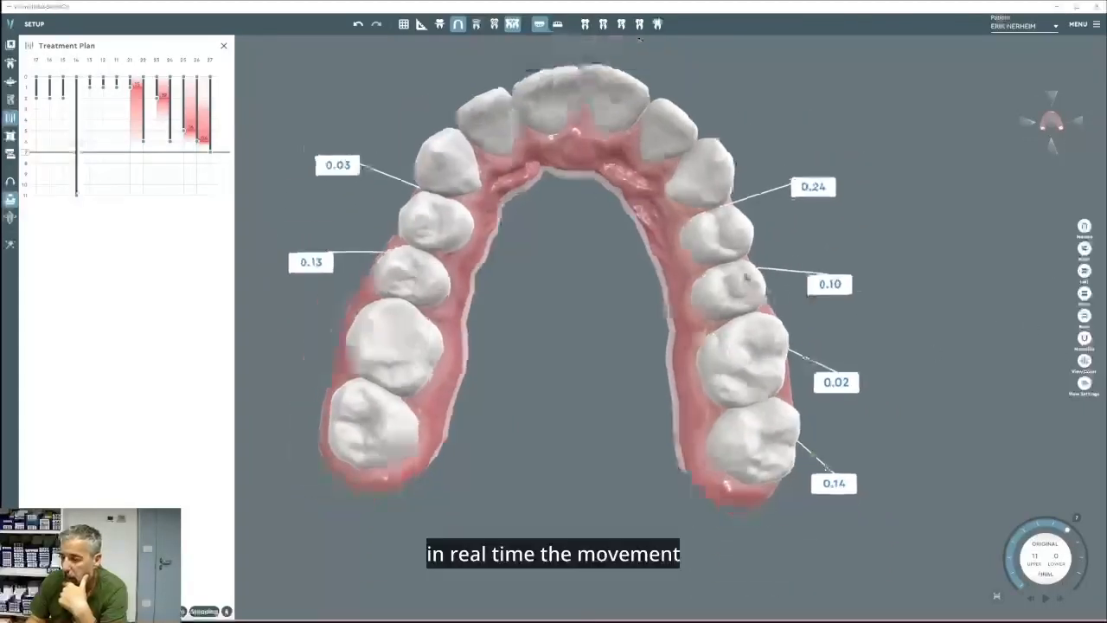
Scrub the upper treatment stages forward to stage 10 and back to stage 1, examining tooth movements and collisions from the occlusal side.
middle_drag(528, 243, 548, 269)
scroll(1042, 551, up, 4)
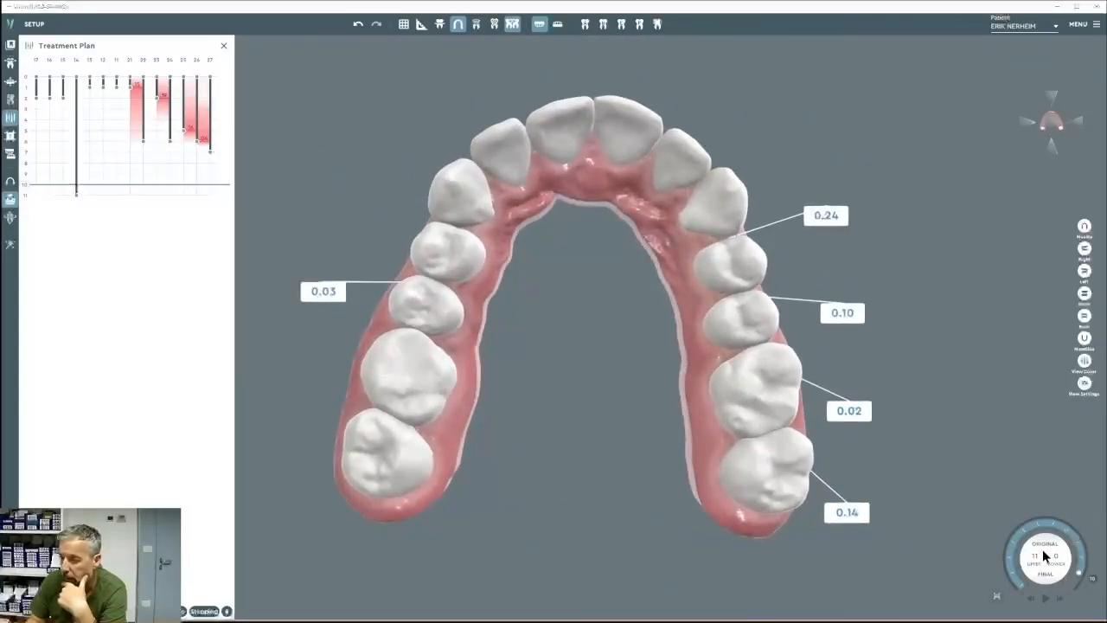
scroll(1042, 548, down, 11)
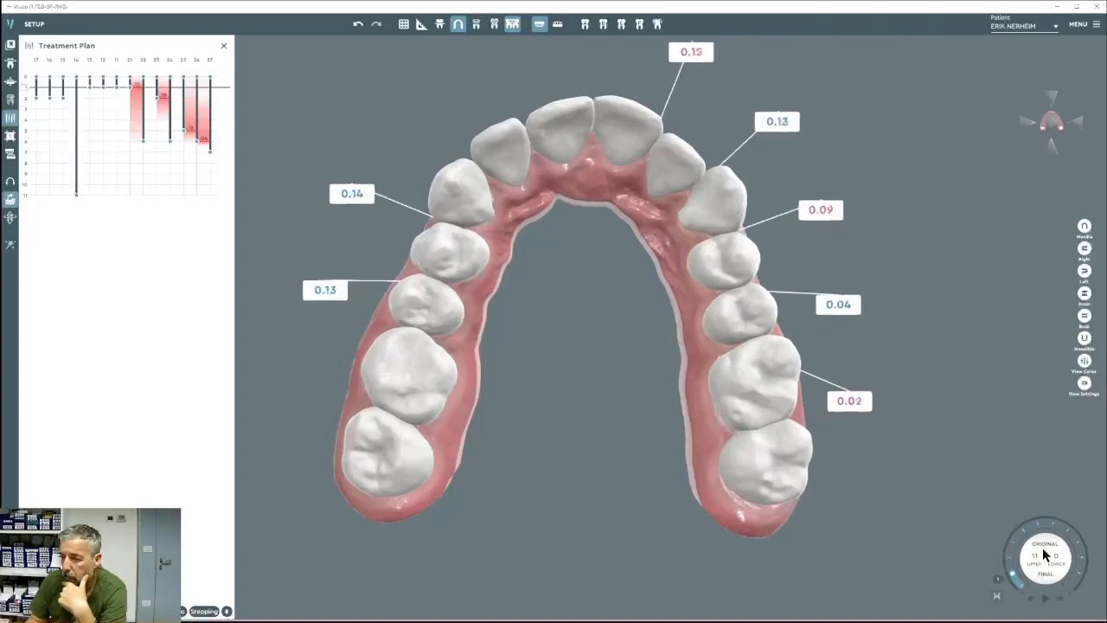
scroll(1041, 547, up, 8)
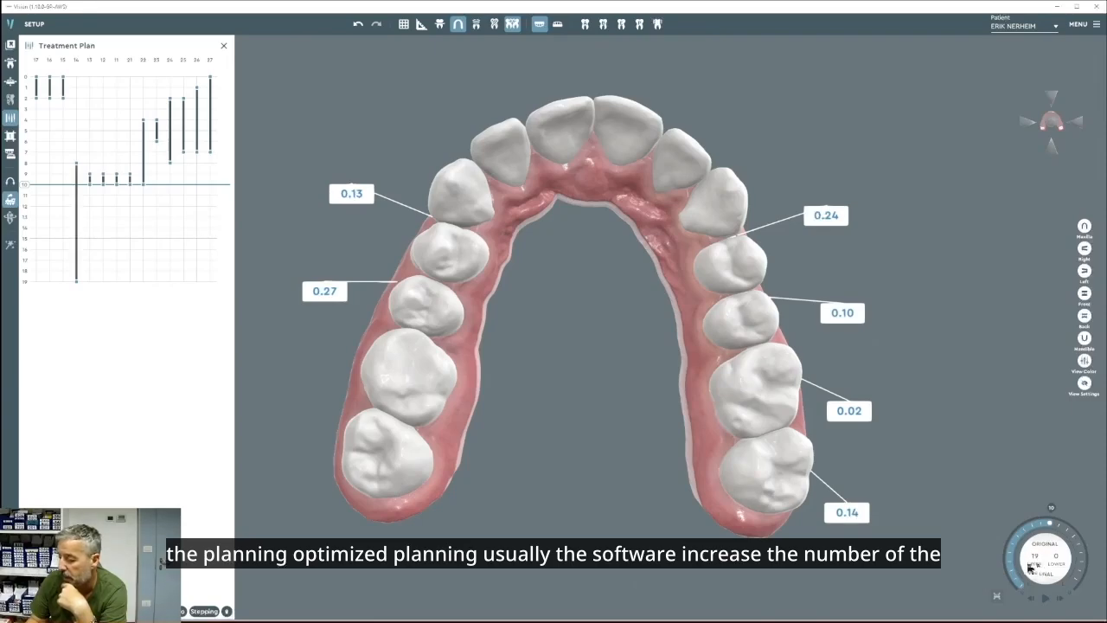
Scrub the optimized upper plan back and forth up to final stage 19, examining contacts and spaces between teeth at each stage.
scroll(1003, 552, down, 4)
scroll(1015, 553, up, 5)
scroll(1016, 557, down, 5)
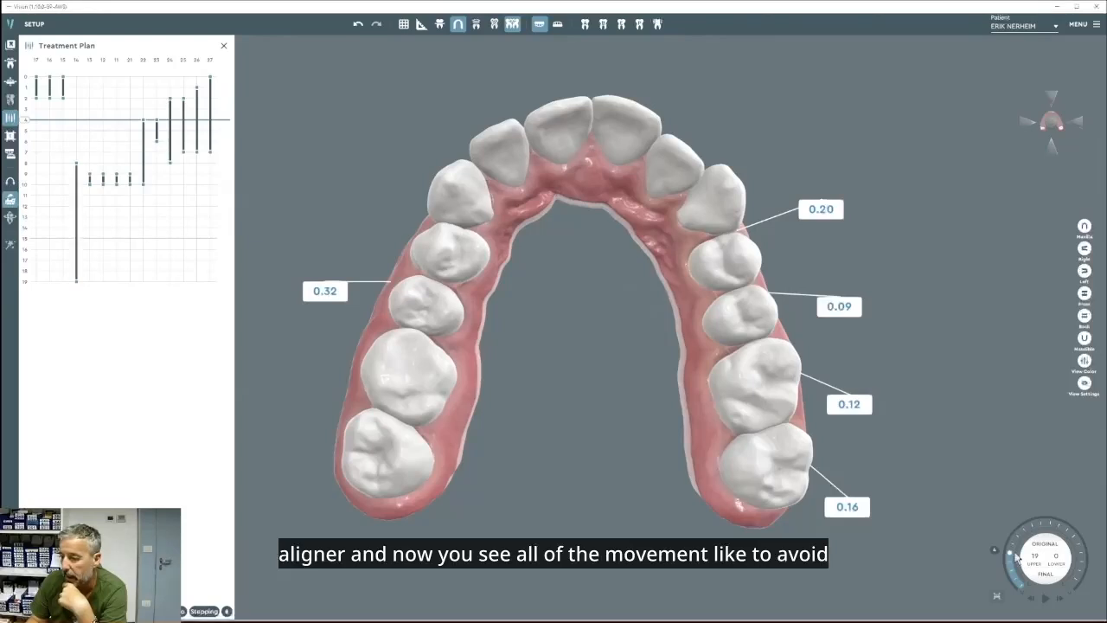
scroll(1016, 558, up, 3)
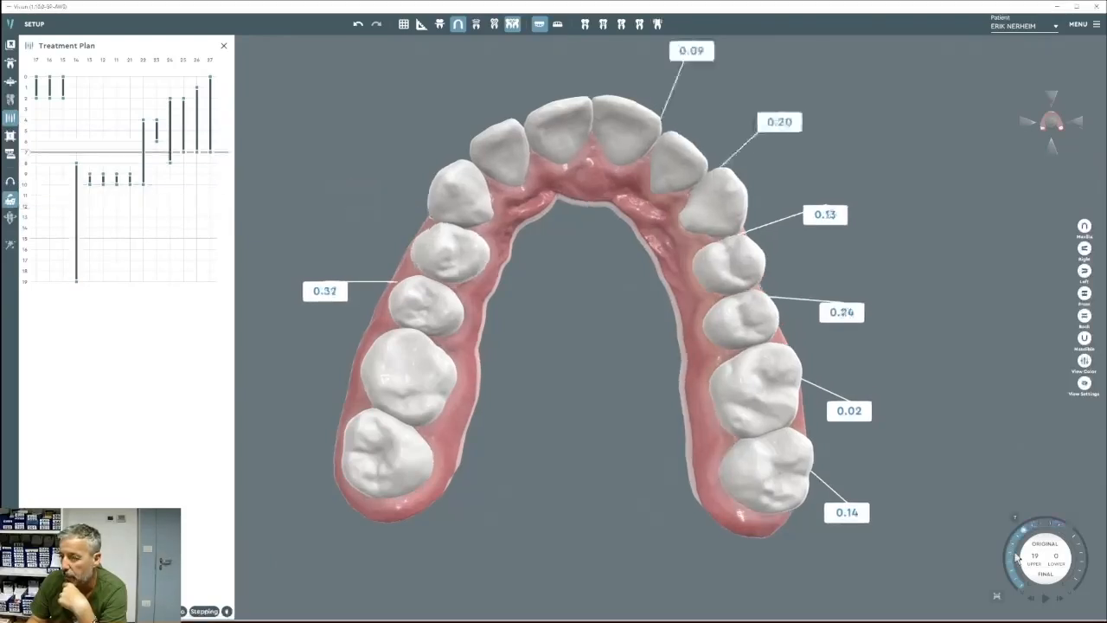
scroll(1016, 557, up, 1)
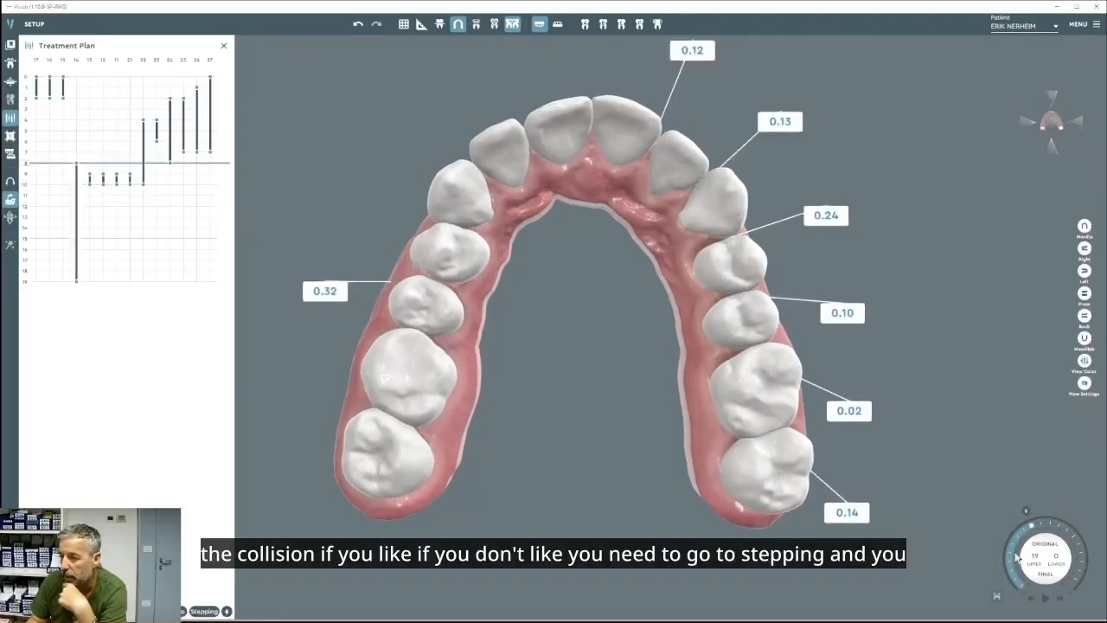
scroll(1016, 558, up, 11)
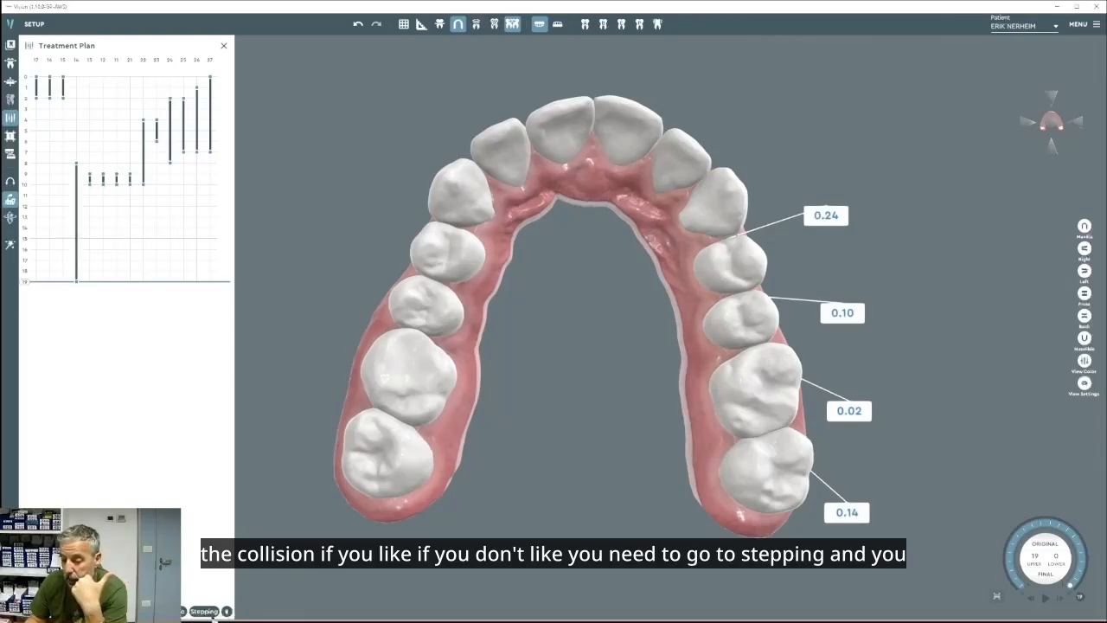
Reapply the stepping to the upper plan in place of the optimized staging, and undo the last plan change.
click(204, 611)
click(672, 418)
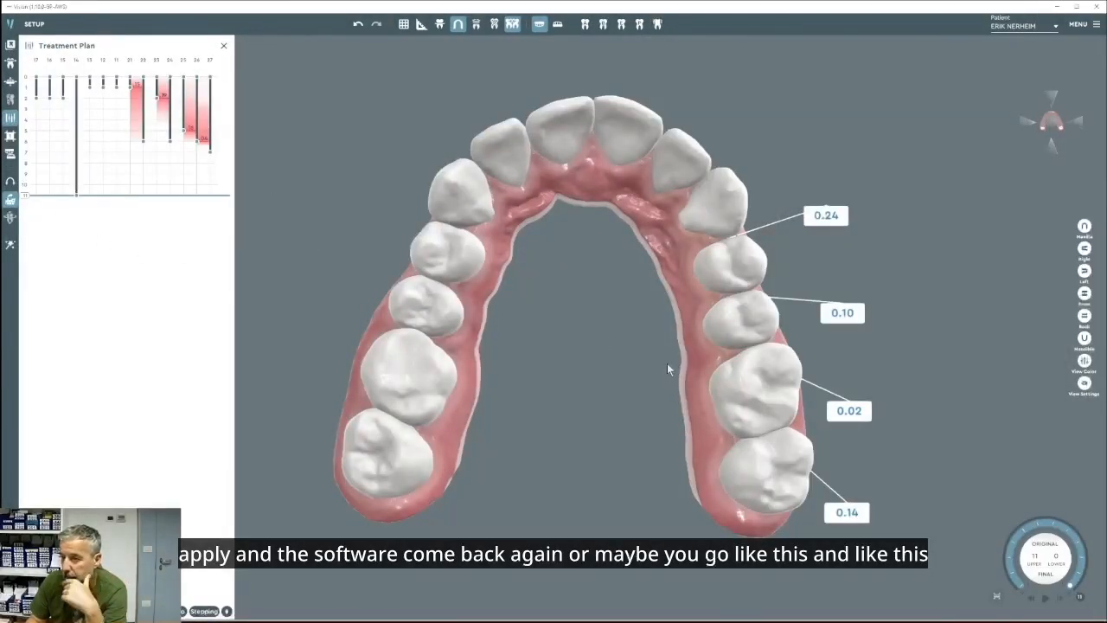
click(358, 23)
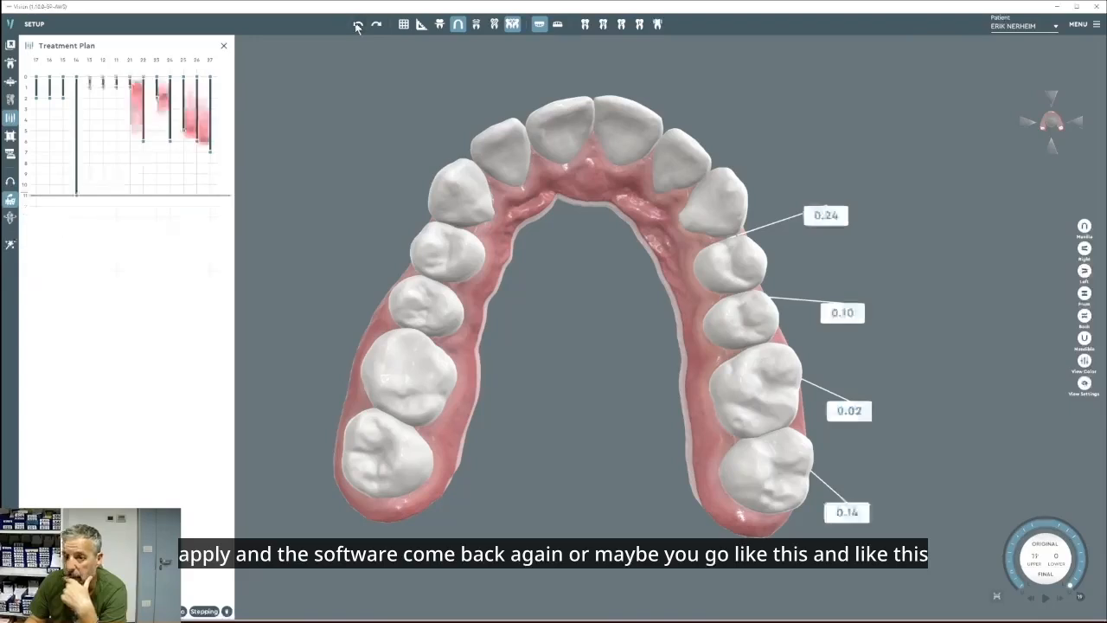
Display the lower arch together with the upper and view the occlusion from the front and the patient's left side.
drag(638, 236, 412, 162)
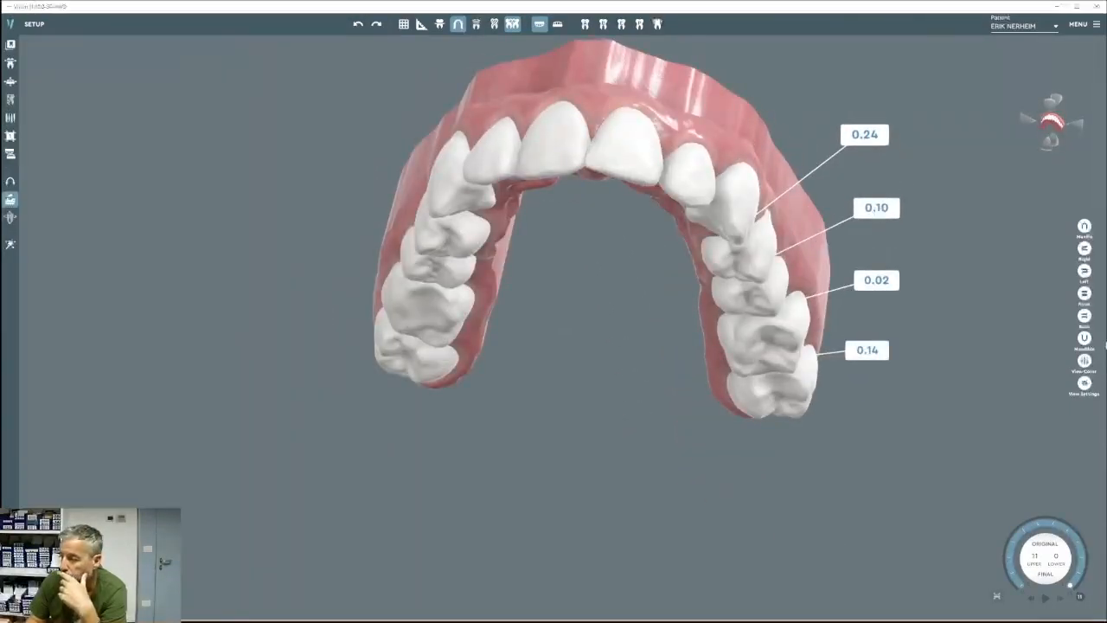
click(557, 25)
click(1084, 295)
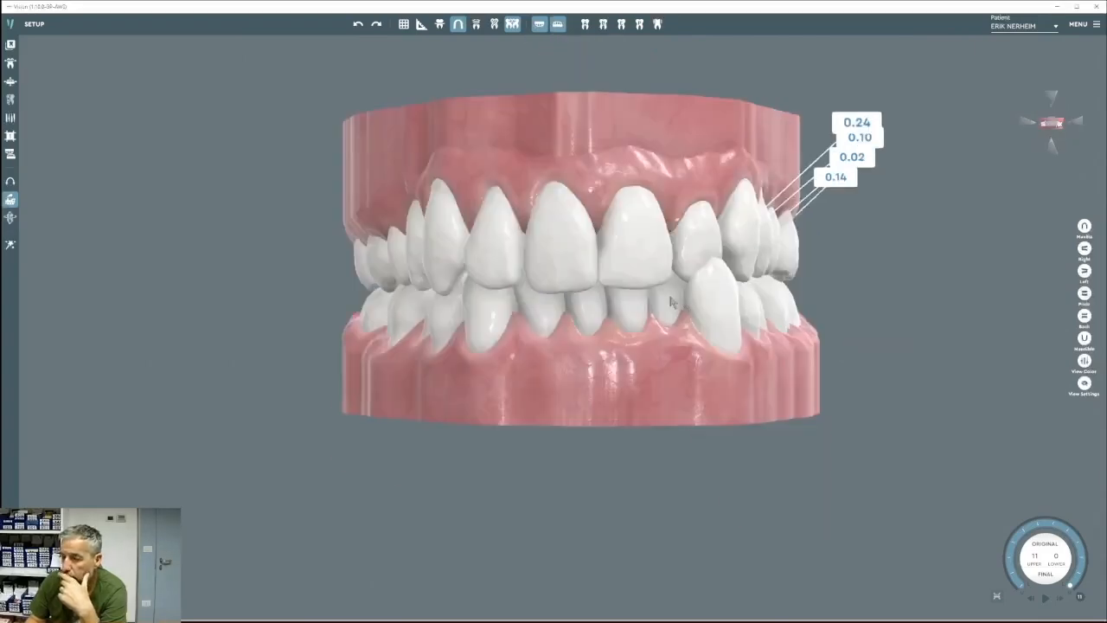
middle_drag(672, 302, 593, 340)
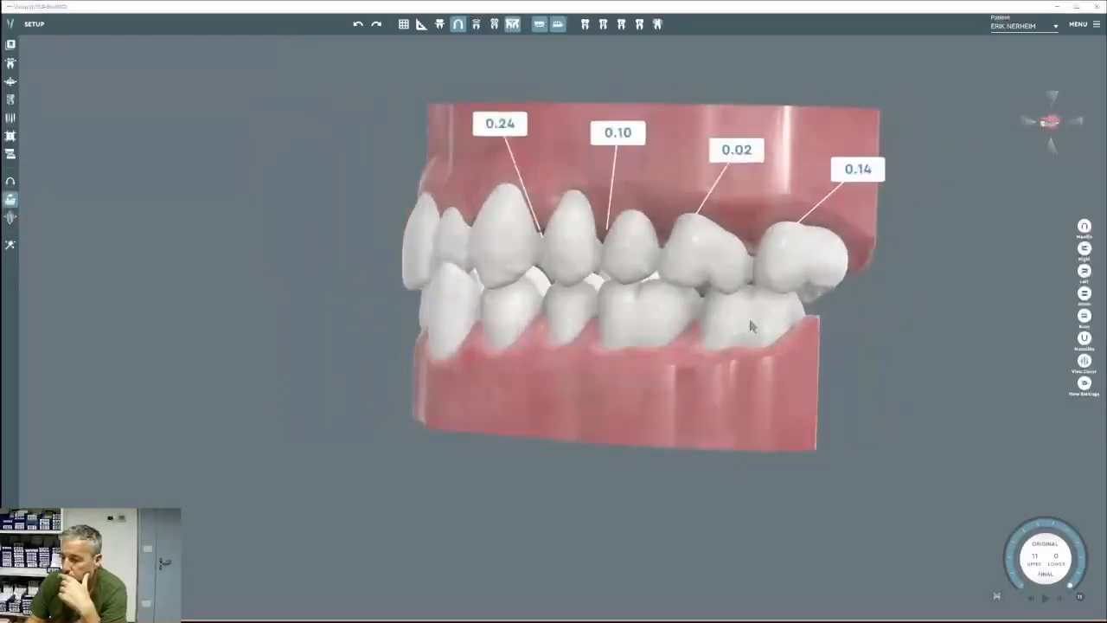
Distalize the lower left second molar, opening about 1.83 mm of space to the first molar.
click(789, 340)
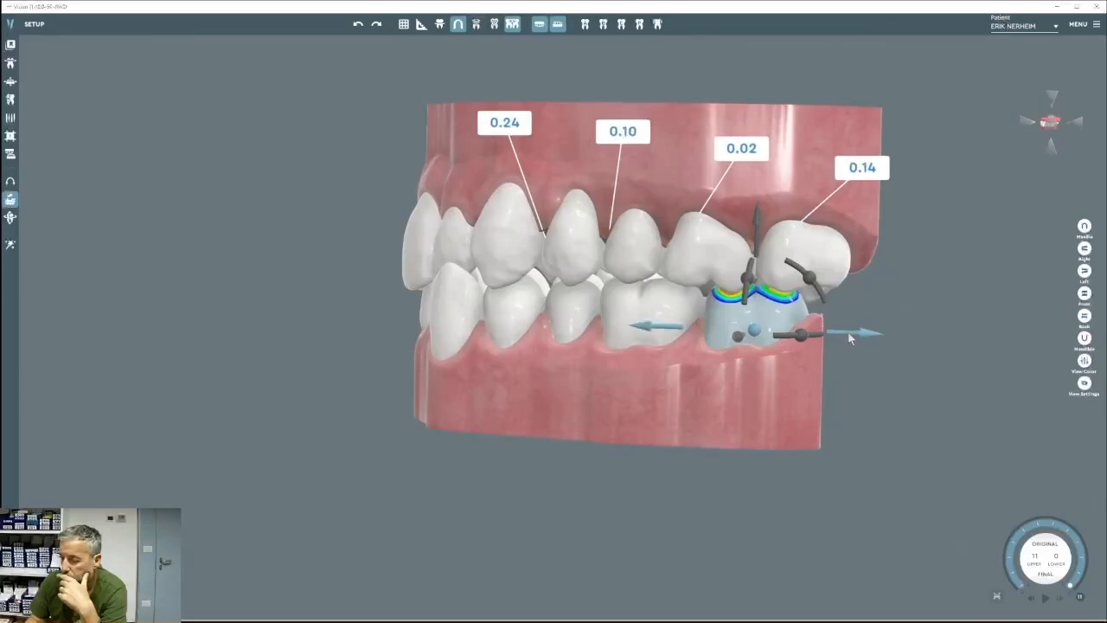
drag(848, 332, 1011, 333)
right_drag(777, 372, 806, 368)
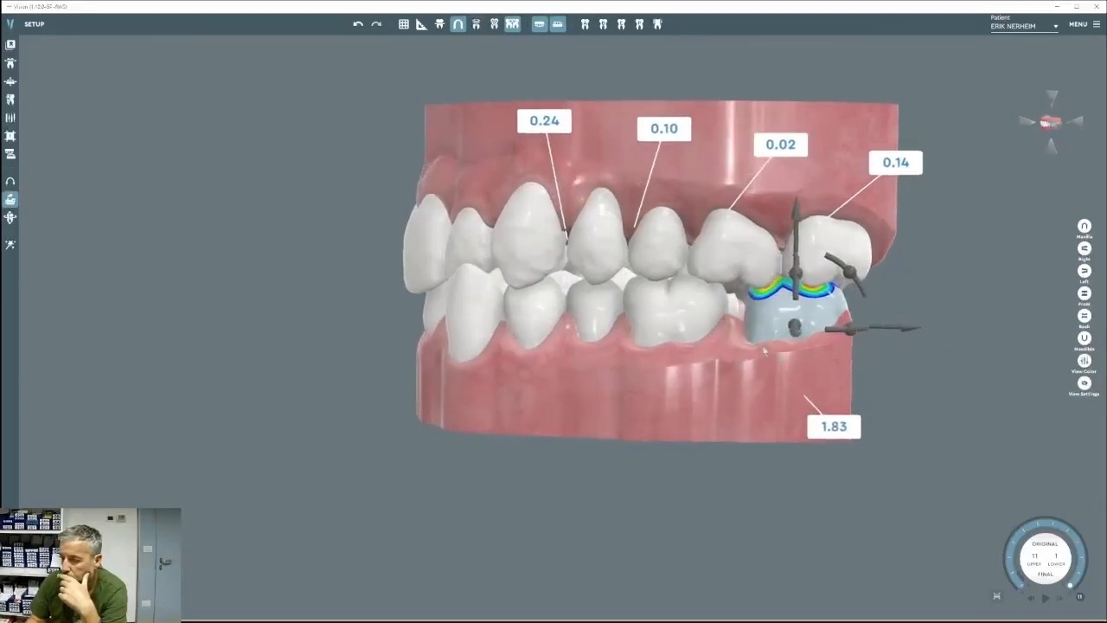
Distalize the lower left first molar into the opened space, leaving about 1.76 mm to the second premolar and 0.70 mm to the second molar.
click(716, 250)
right_drag(716, 249, 692, 250)
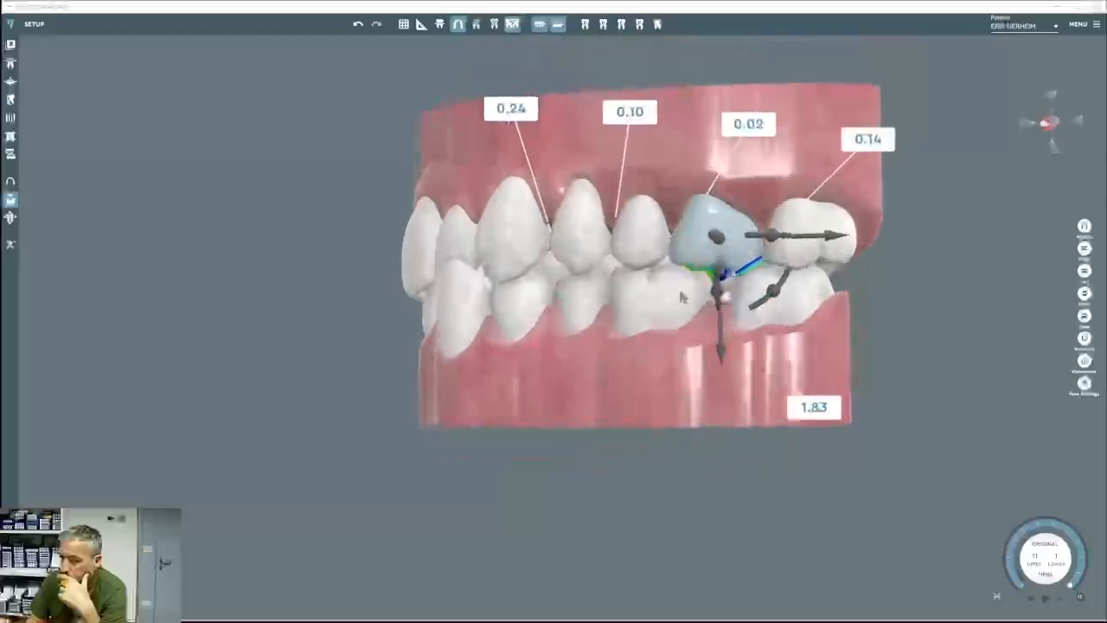
click(679, 299)
right_drag(690, 340, 723, 340)
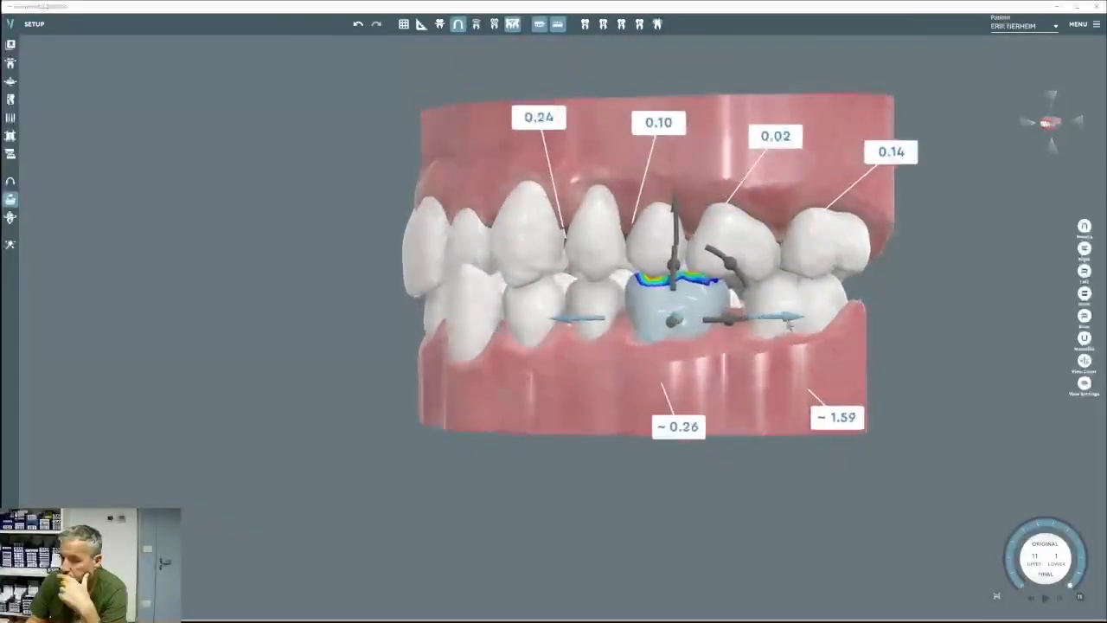
drag(788, 325, 937, 324)
click(853, 302)
click(797, 296)
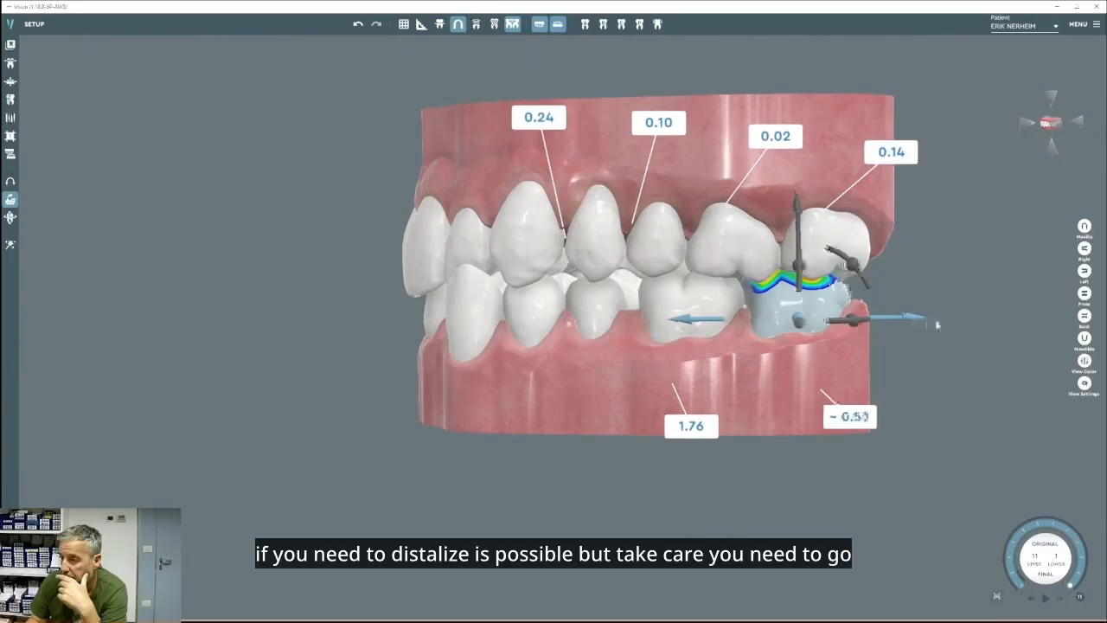
Hide the gingiva to expose the roots and distalize the lower left first molar further, leaving about 0.03 mm to the second molar.
middle_drag(922, 322, 832, 261)
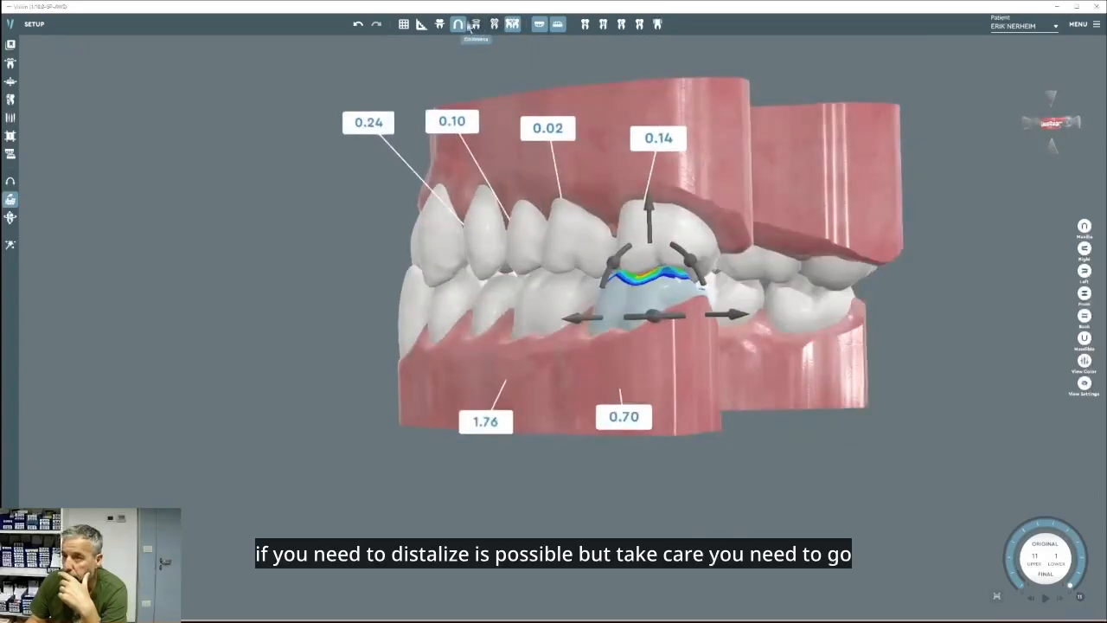
middle_drag(679, 191, 464, 323)
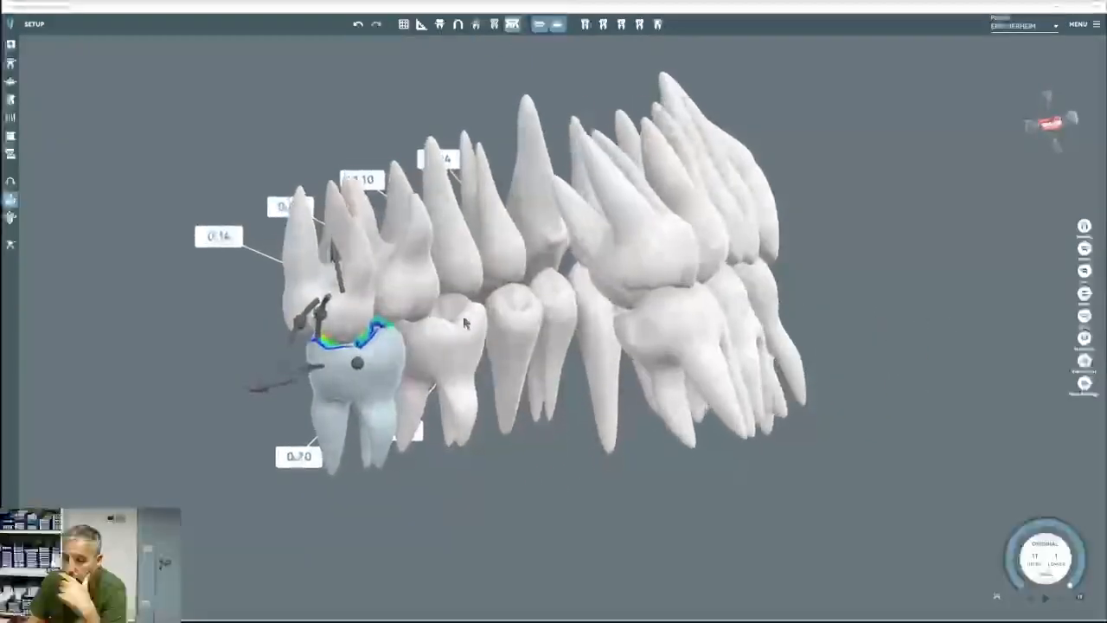
middle_drag(387, 342, 702, 319)
click(702, 319)
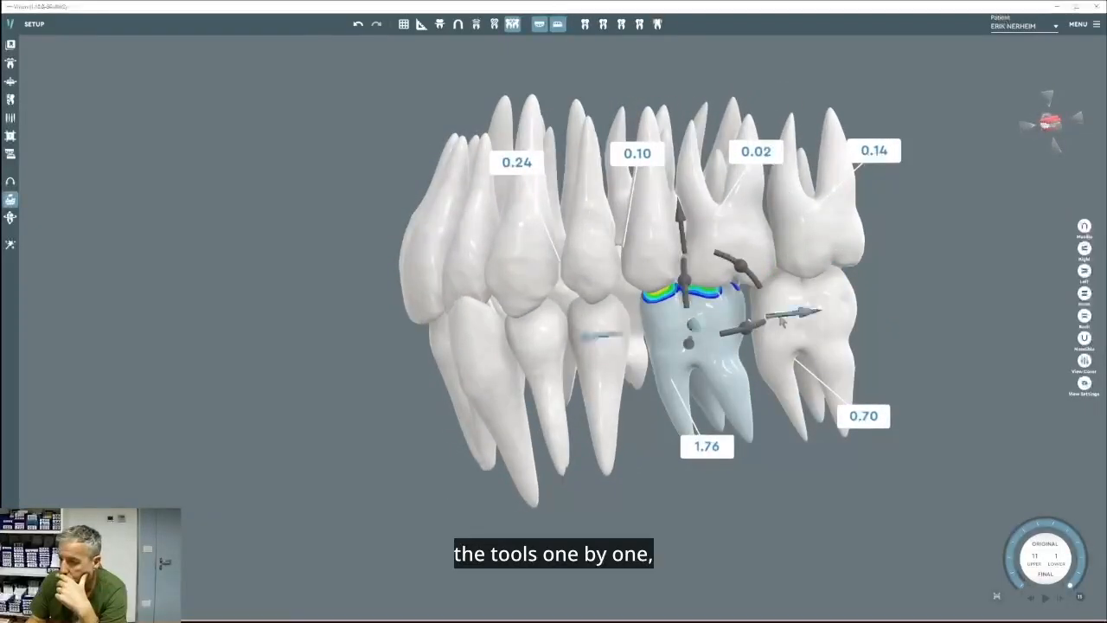
drag(780, 320, 845, 316)
Distalize the lower left second premolar and adjust its root inclination, leaving about 0.26 mm to the first molar and 1.85 mm to the first premolar.
middle_drag(782, 366, 563, 358)
click(575, 353)
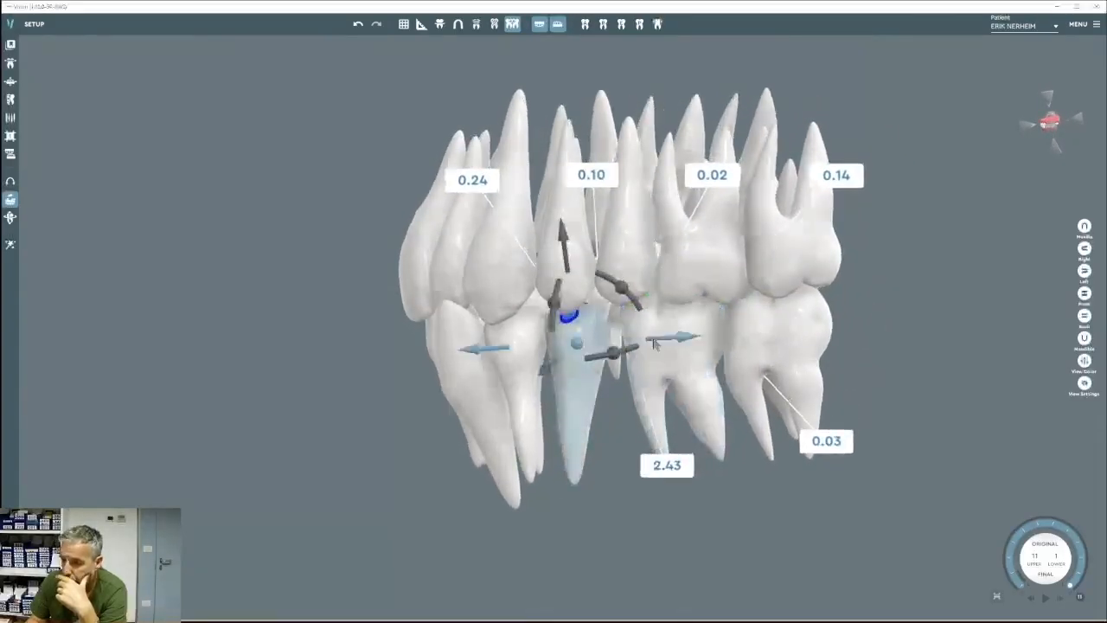
drag(690, 340, 696, 339)
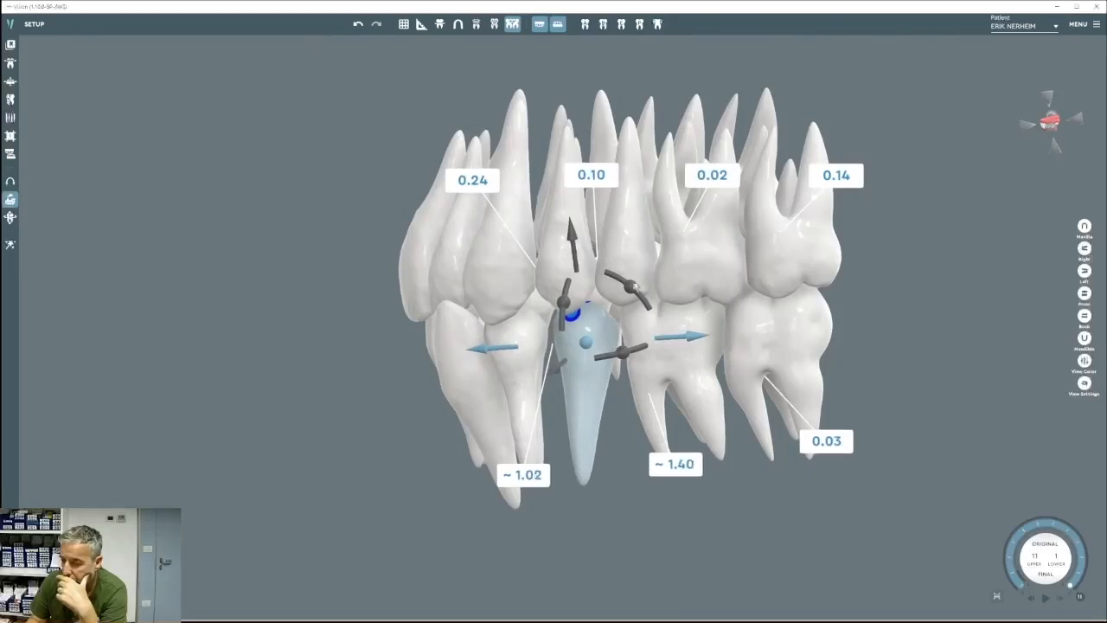
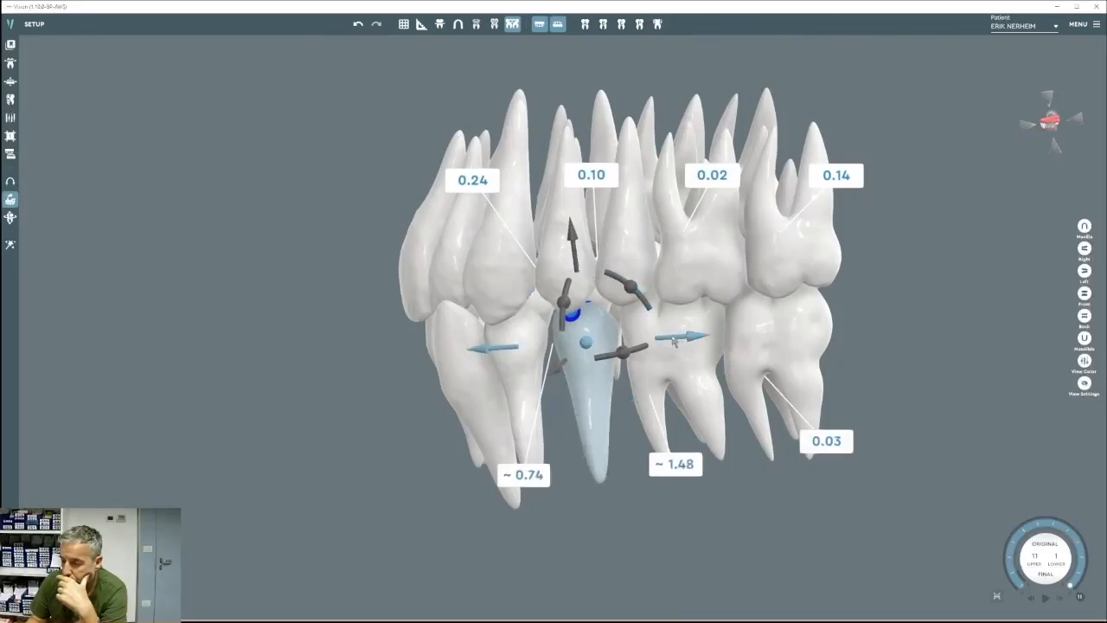
middle_drag(701, 353, 771, 273)
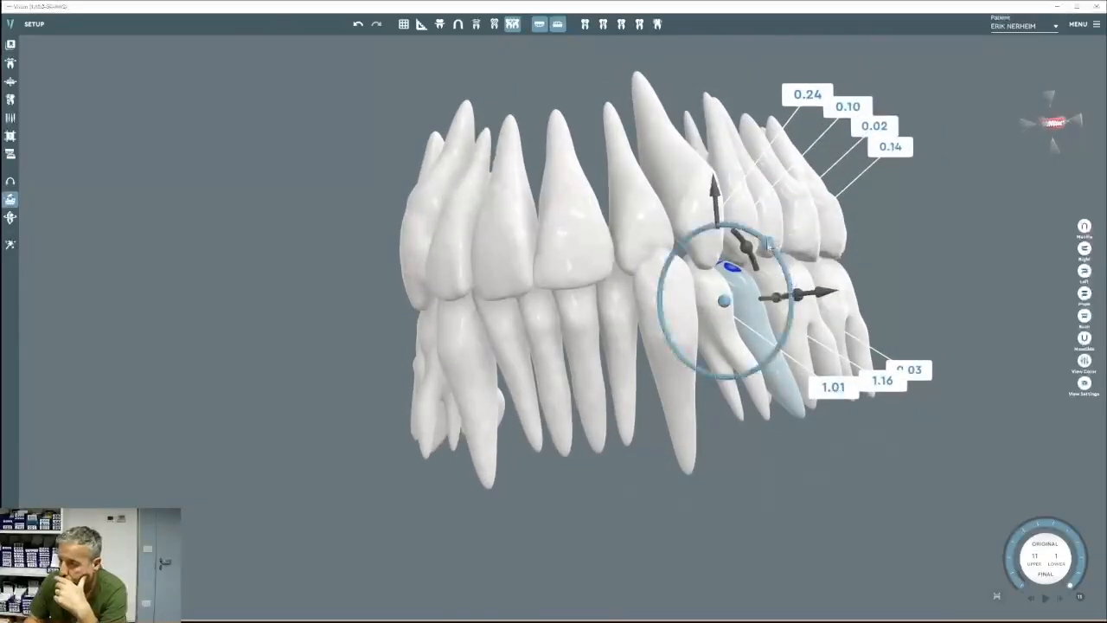
drag(774, 281, 775, 290)
middle_drag(775, 289, 699, 303)
drag(711, 322, 787, 319)
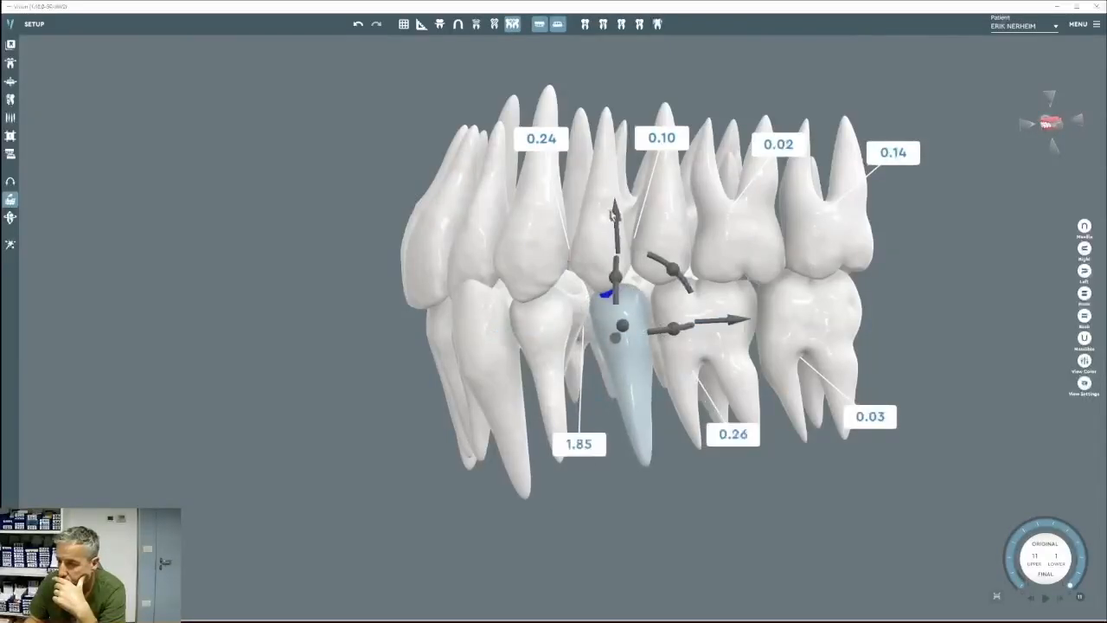
From the lingual side, fine-tune the torque of the lower left second premolar and the upper left first premolar.
middle_drag(725, 317, 353, 350)
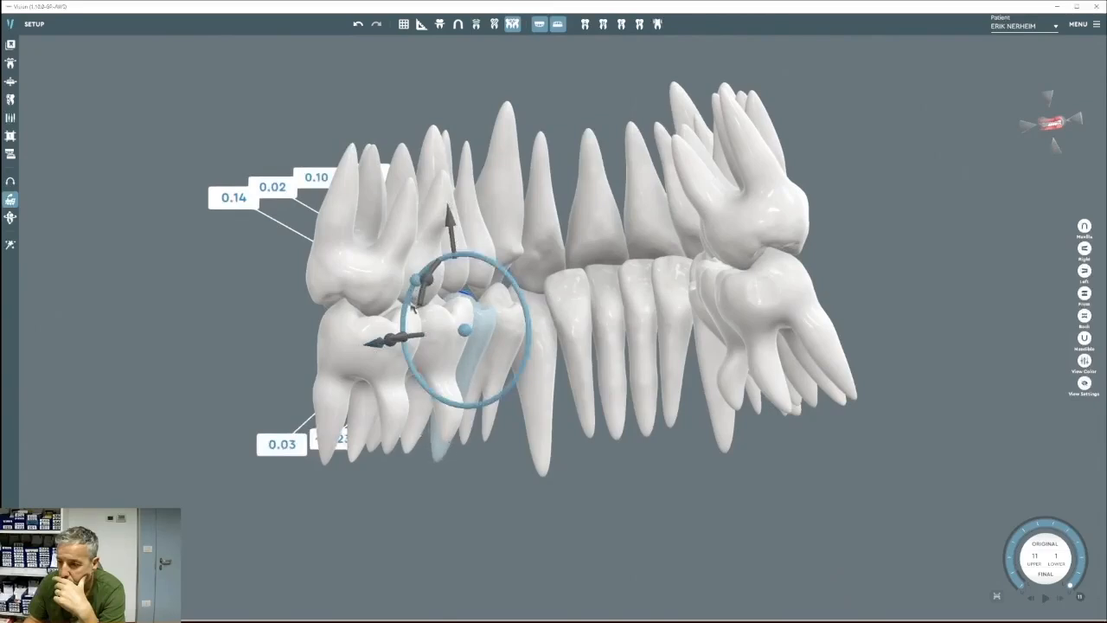
right_drag(569, 370, 502, 407)
click(503, 242)
right_drag(547, 296, 607, 302)
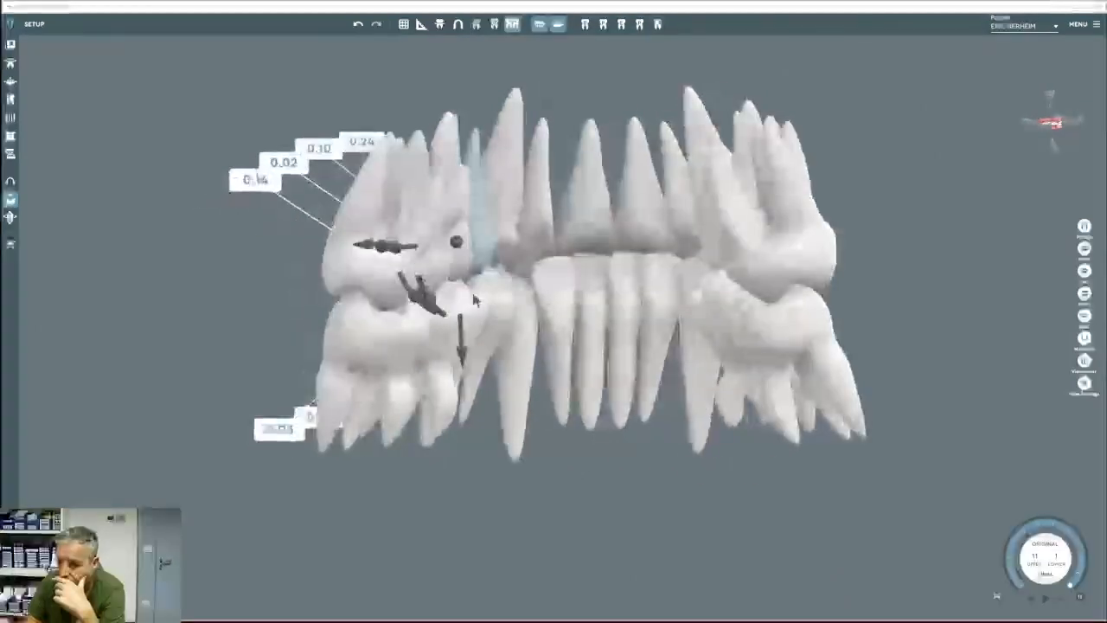
drag(422, 310, 424, 305)
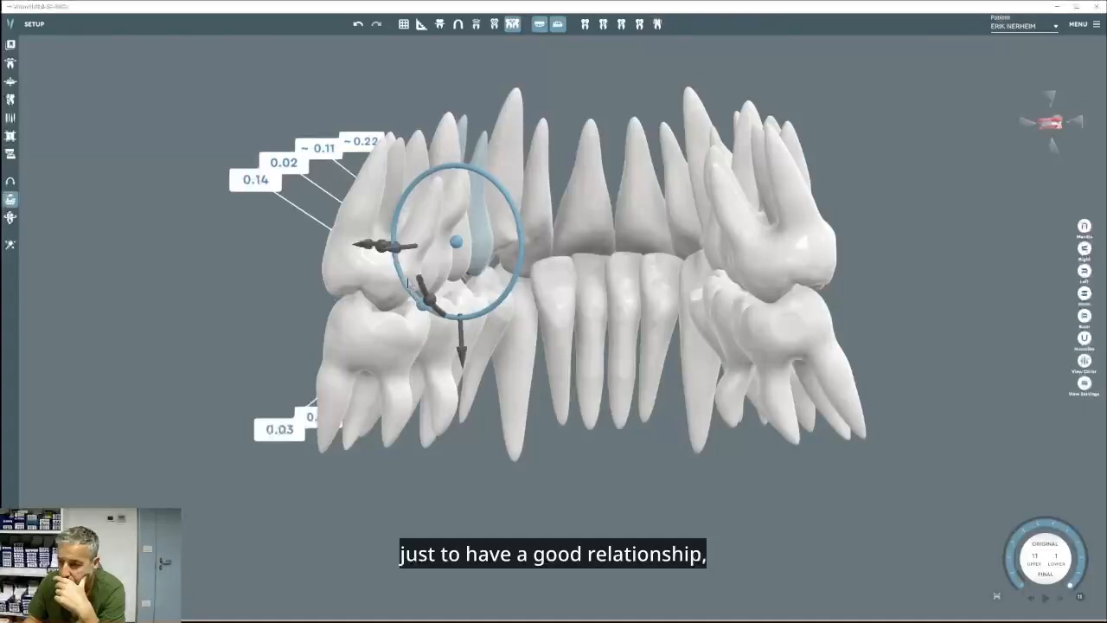
right_drag(558, 333, 729, 328)
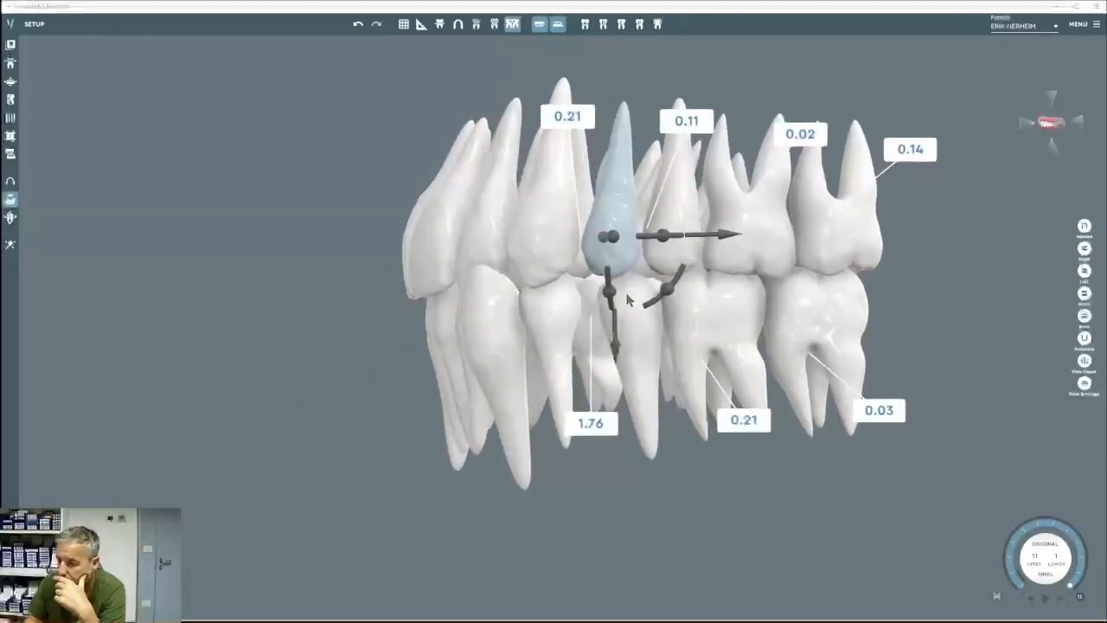
Distalize the lower left second and first molars a little more, leaving about 0.69 mm between the first molar and second premolar.
click(627, 299)
right_drag(628, 299, 628, 321)
click(704, 322)
click(821, 333)
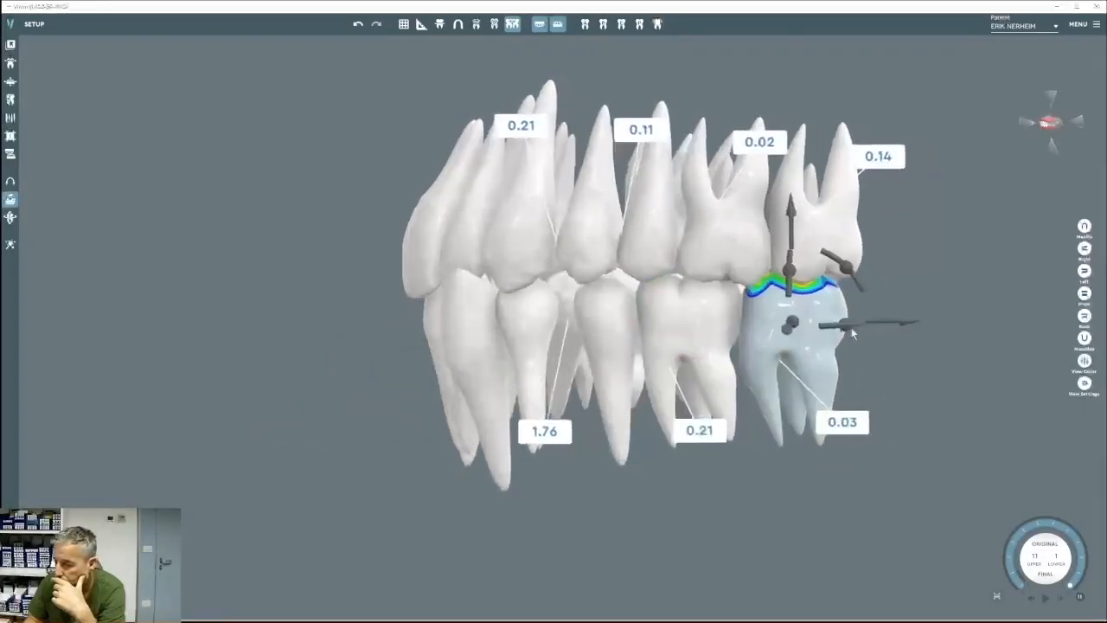
drag(886, 325, 916, 321)
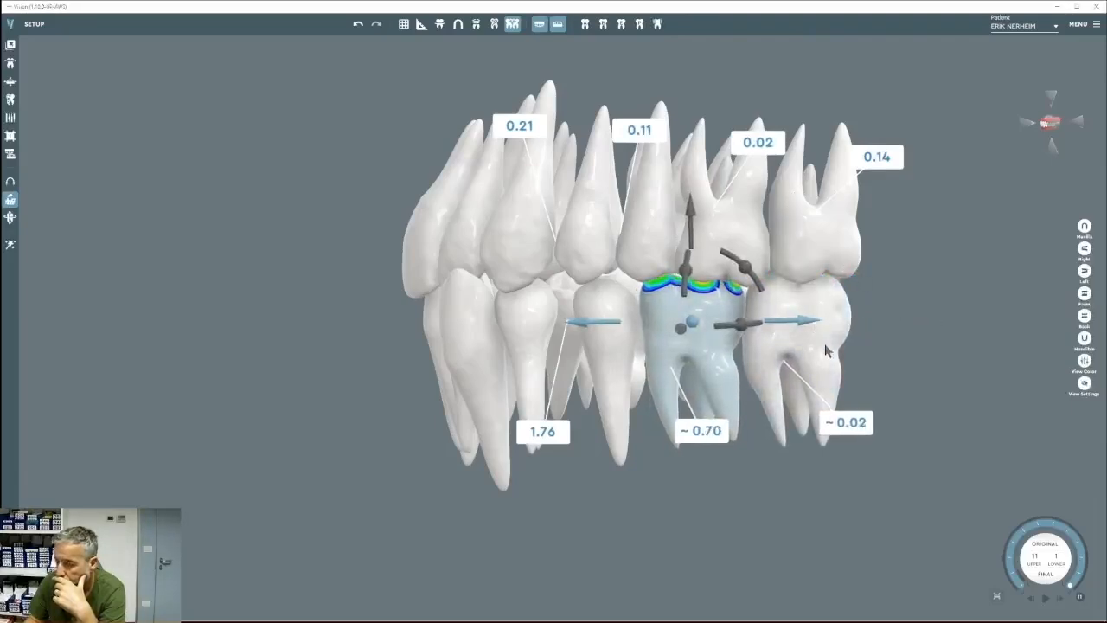
Distalize the lower left second premolar and extrude it slightly, leaving about 0.12 mm to the first molar and 2.30 mm to the first premolar.
click(613, 317)
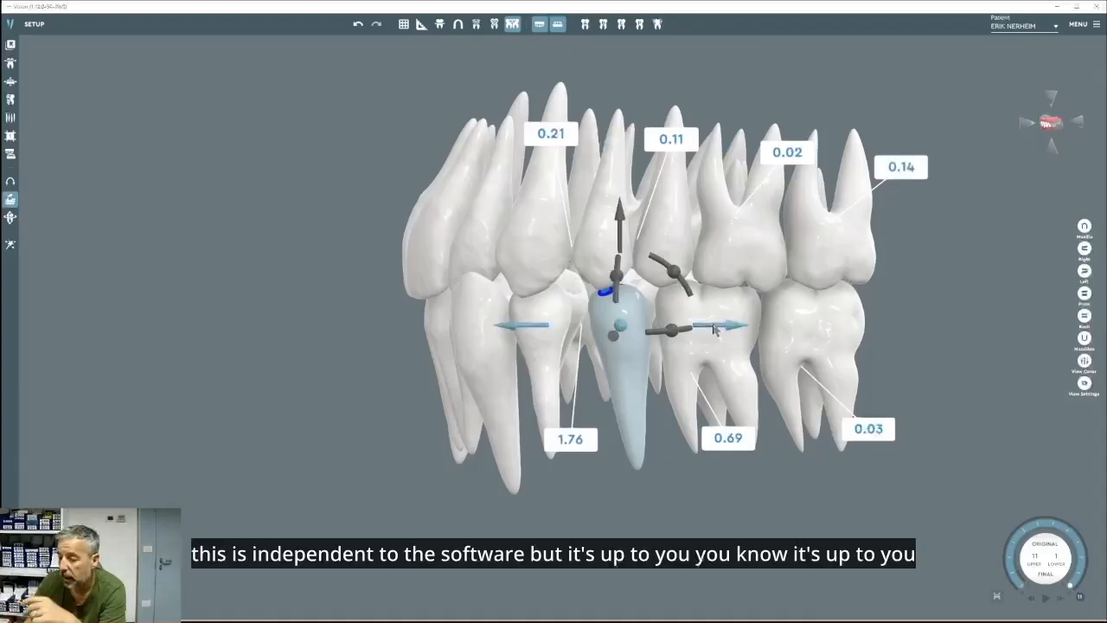
scroll(638, 305, up, 5)
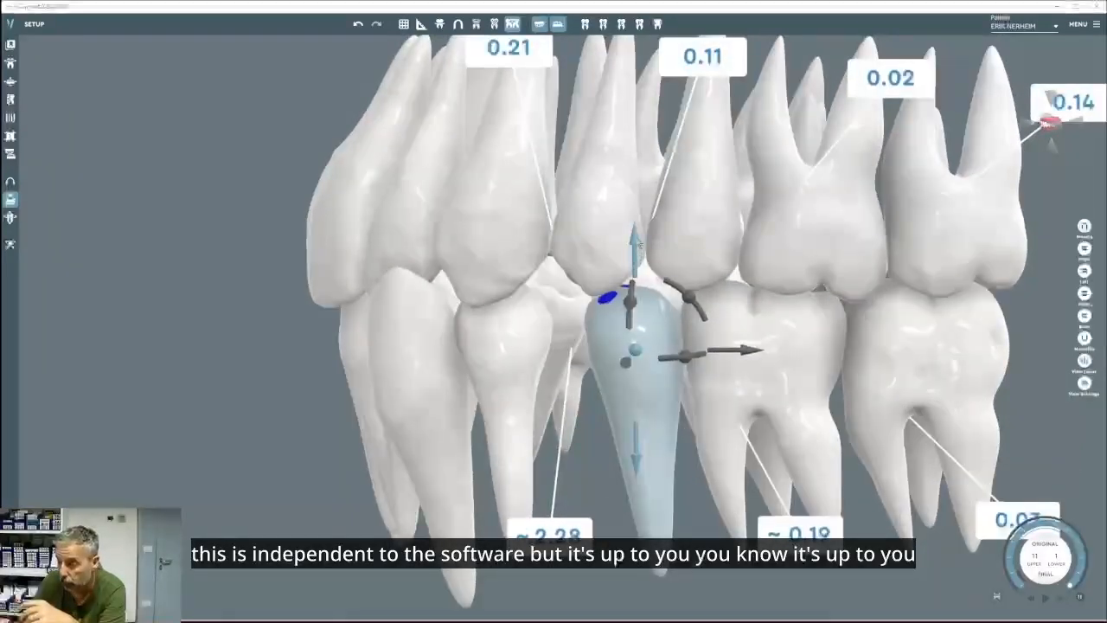
drag(631, 204, 631, 200)
middle_drag(631, 200, 650, 227)
Distalize the lower left first premolar toward the second premolar, opening about 2.44 mm behind the canine.
click(528, 349)
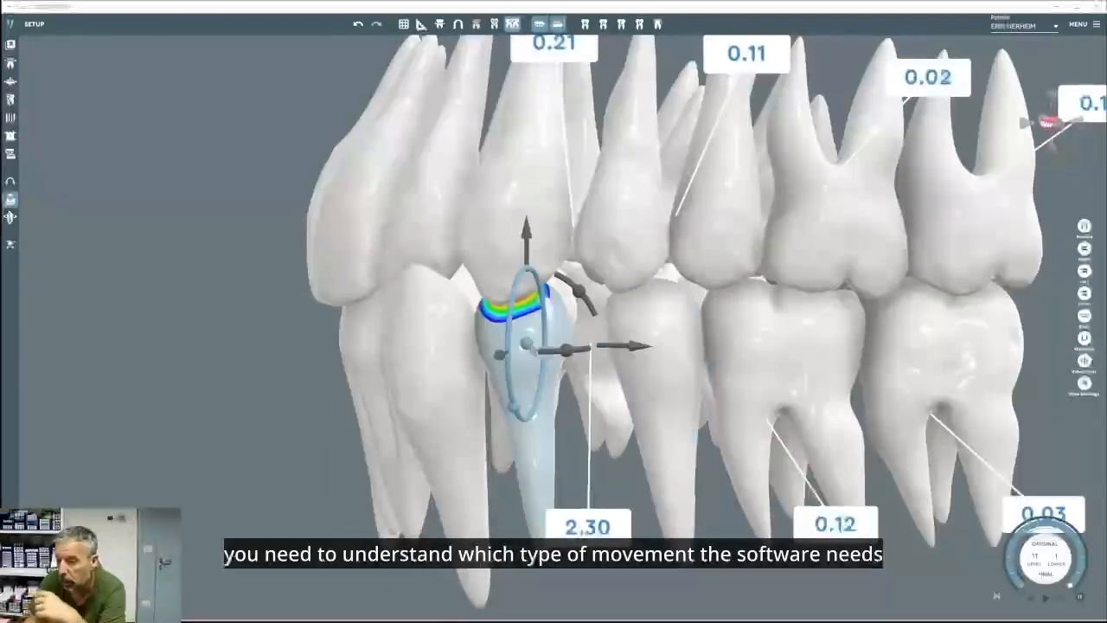
drag(626, 348, 972, 358)
middle_drag(680, 421, 631, 420)
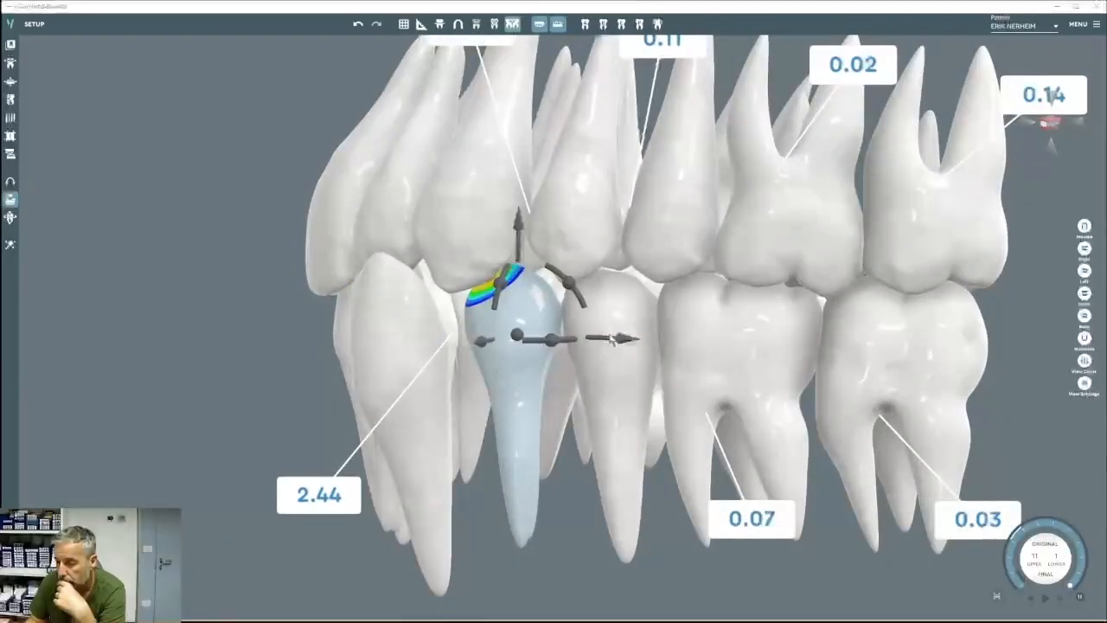
From the occlusal view of the lower arch, move the lower left second premolar slightly buccally, leaving about 0.02 mm to the first molar.
click(609, 345)
middle_drag(716, 371, 322, 372)
click(503, 322)
middle_drag(605, 199, 578, 321)
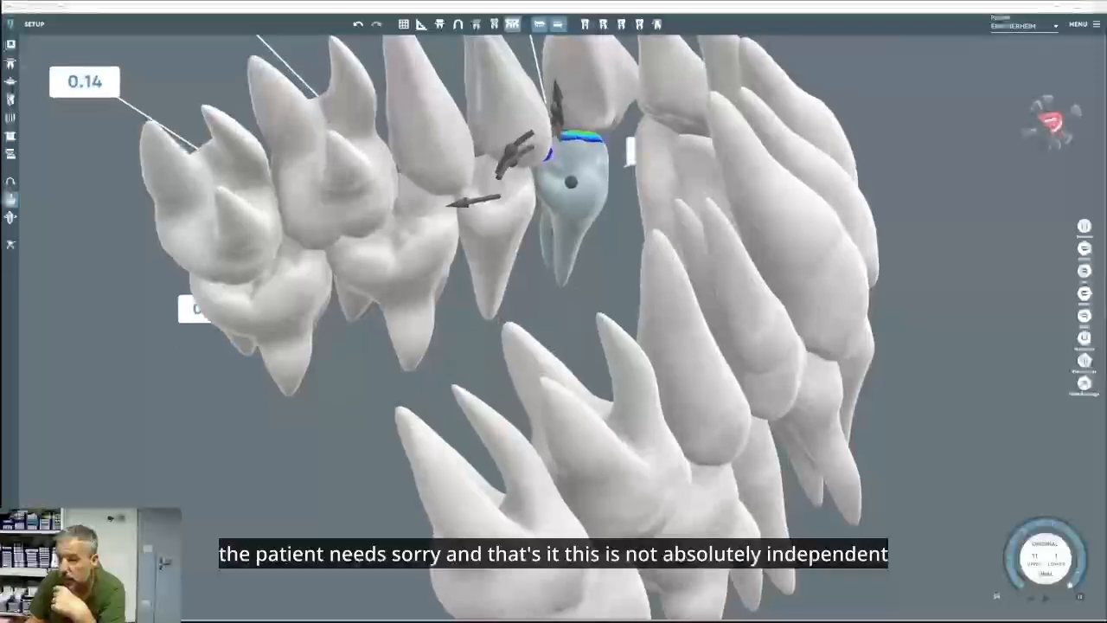
click(1086, 342)
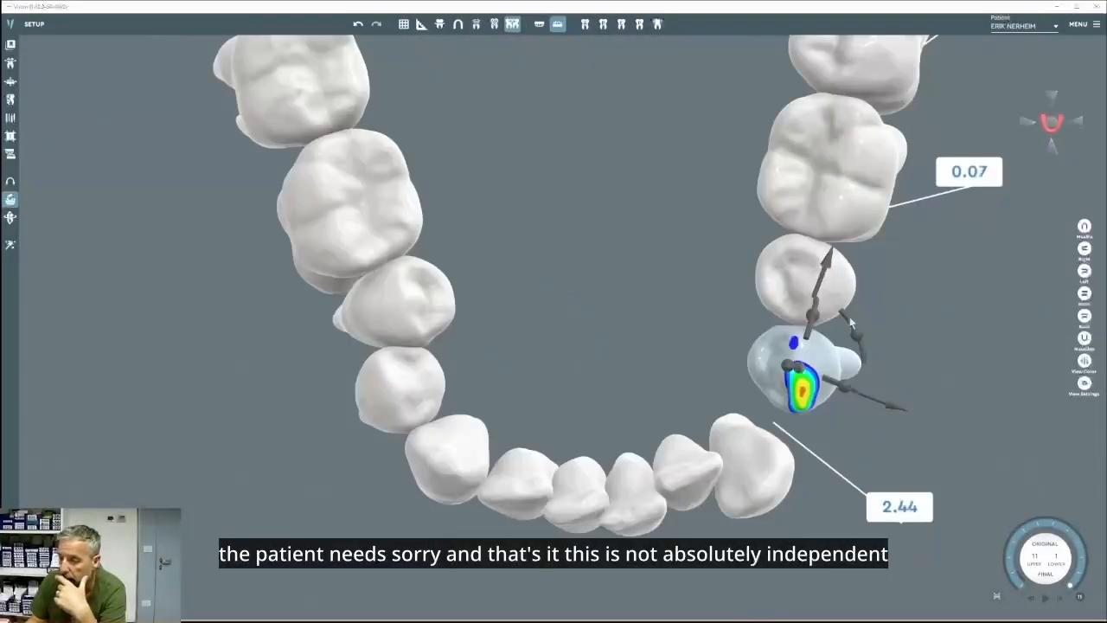
click(809, 279)
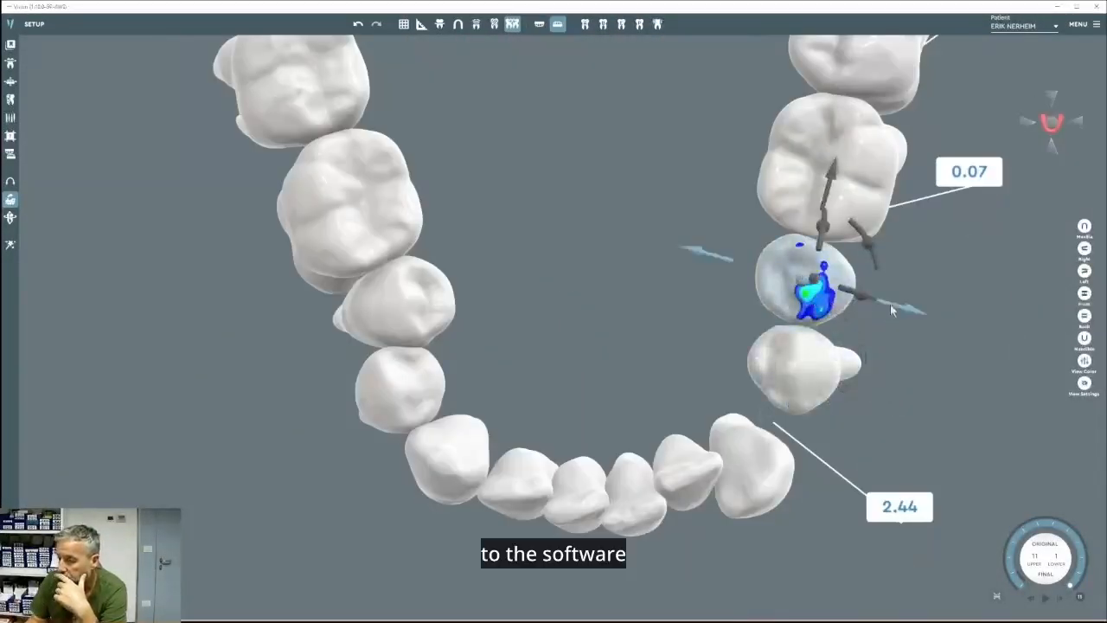
drag(906, 309, 951, 338)
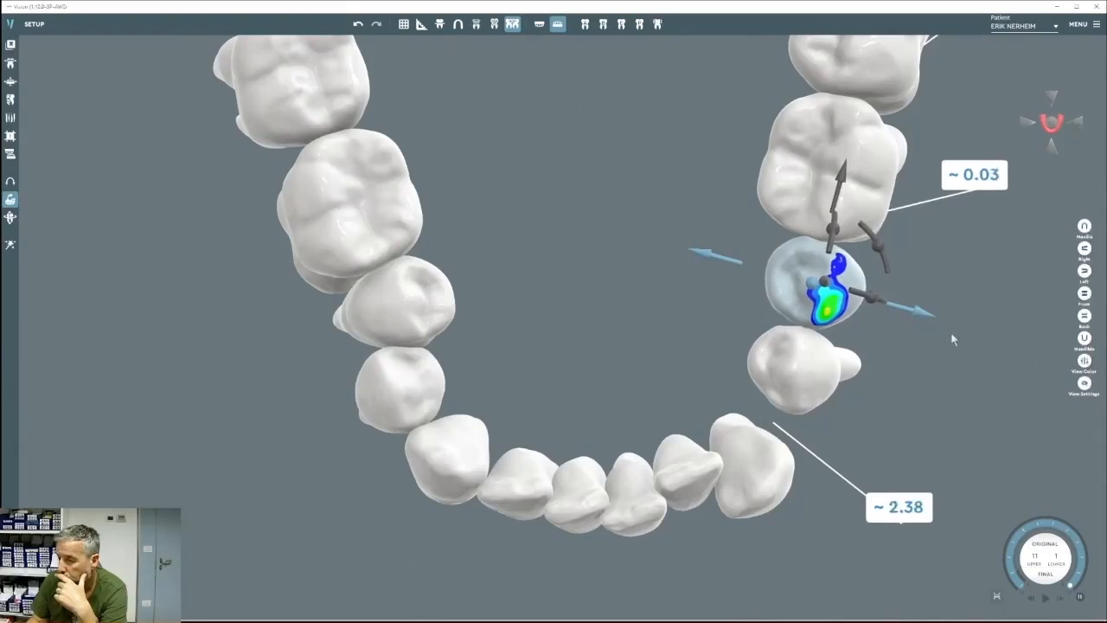
Rotate the lower left first premolar and second molar slightly around their long axes, with about 2.22 mm left behind the canine.
click(833, 366)
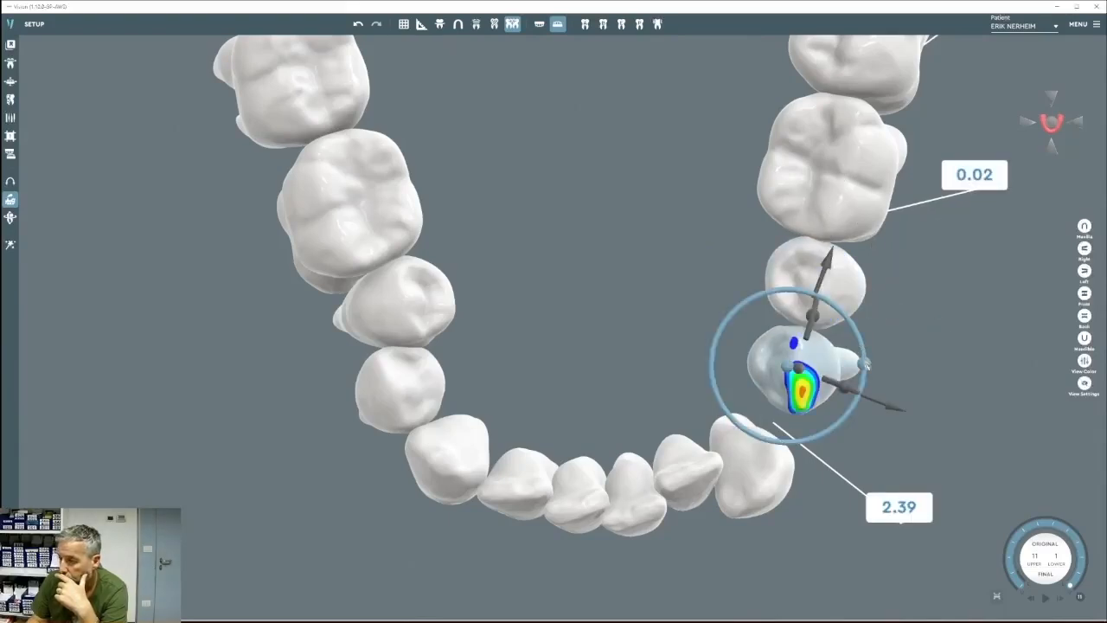
drag(865, 365, 836, 418)
click(848, 292)
middle_drag(957, 147, 782, 319)
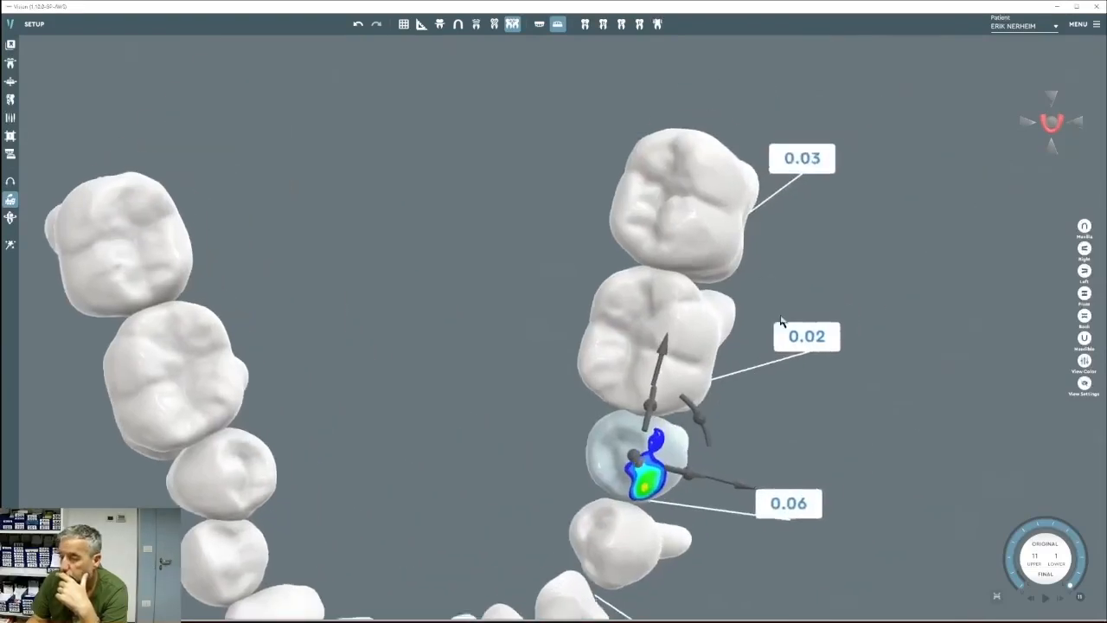
click(703, 306)
click(687, 219)
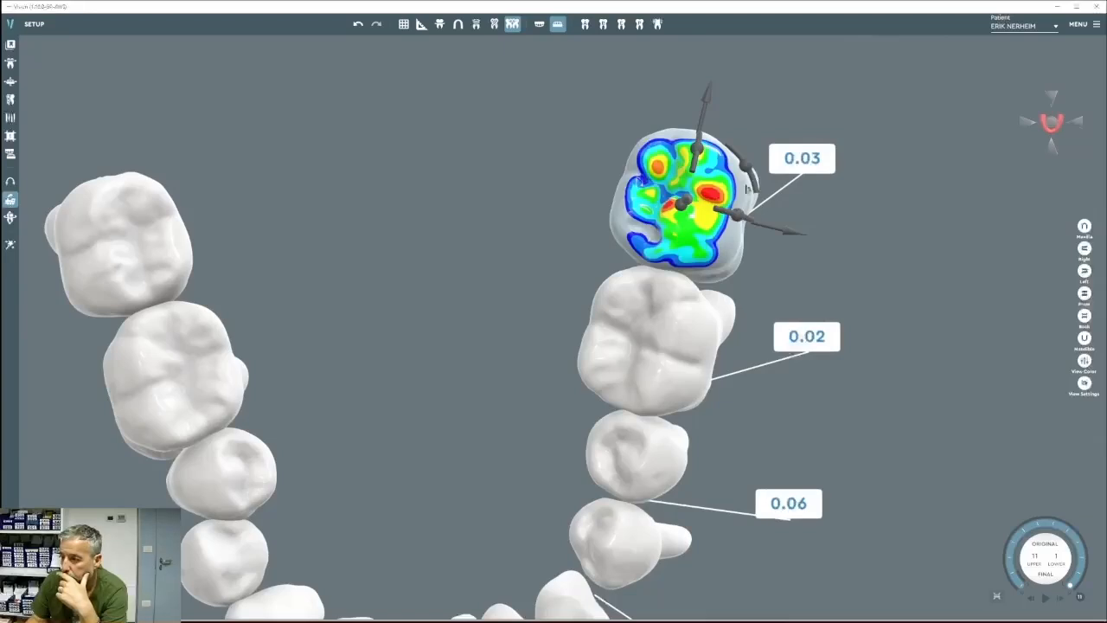
drag(748, 176, 747, 171)
middle_drag(628, 409, 630, 312)
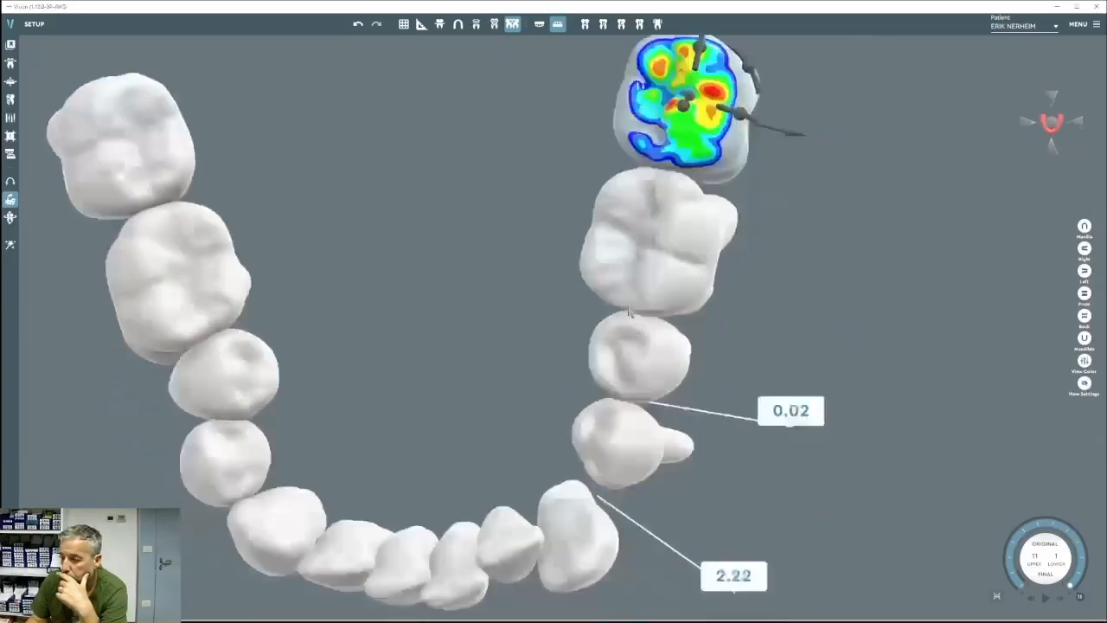
Move the lower left first molar, second premolar and first premolar slightly buccally, leaving about 0.04 mm and 0.05 mm between them.
click(640, 298)
drag(745, 272, 824, 280)
click(672, 344)
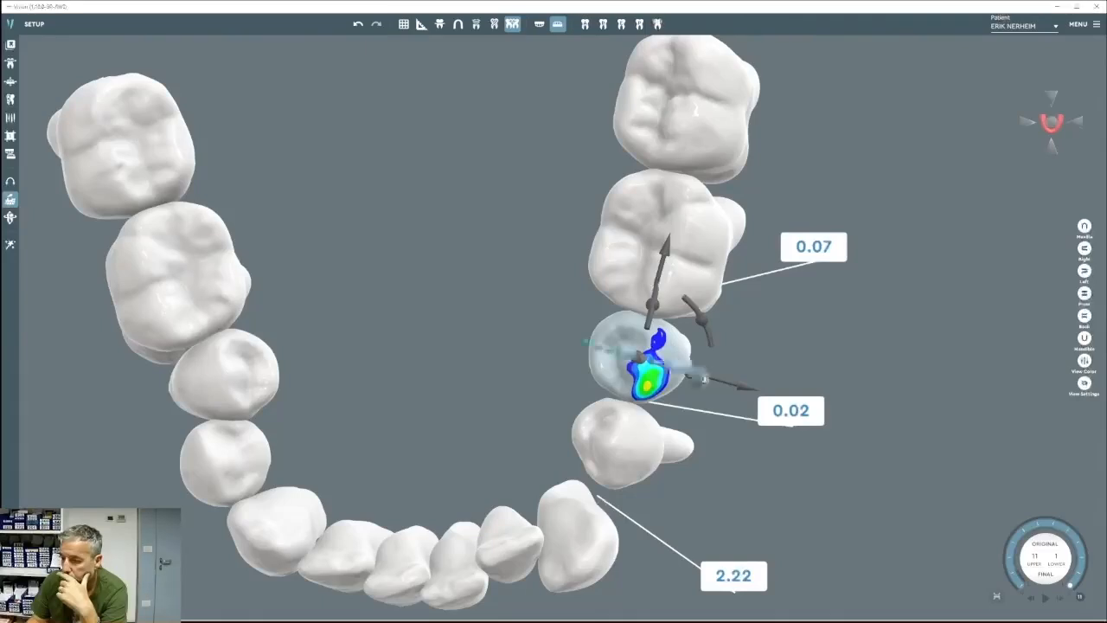
drag(724, 386, 711, 383)
click(670, 461)
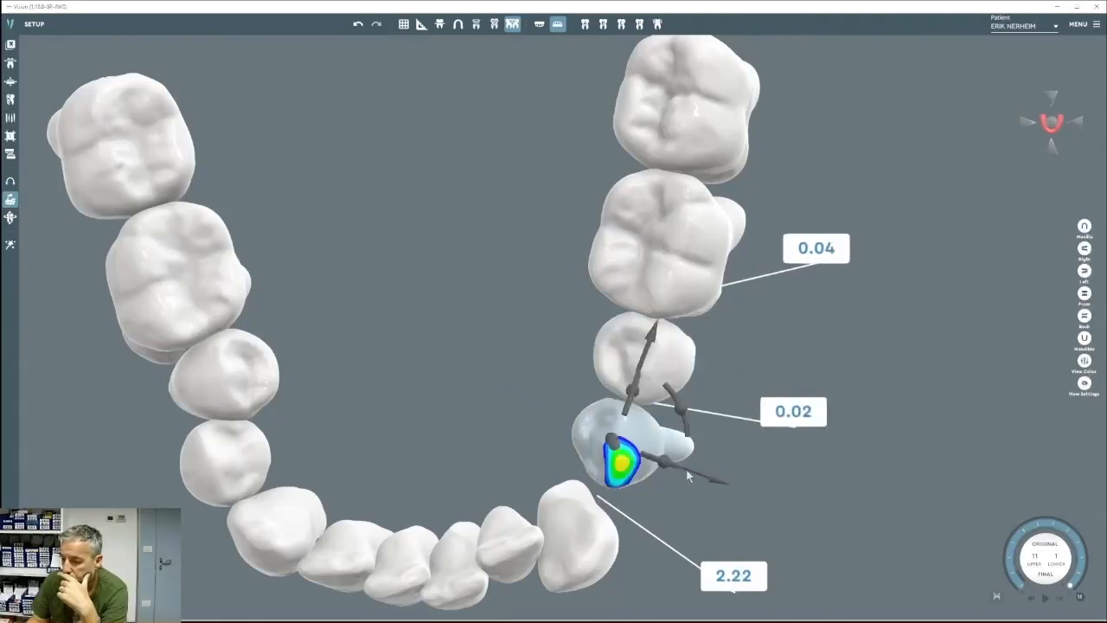
drag(695, 472, 703, 476)
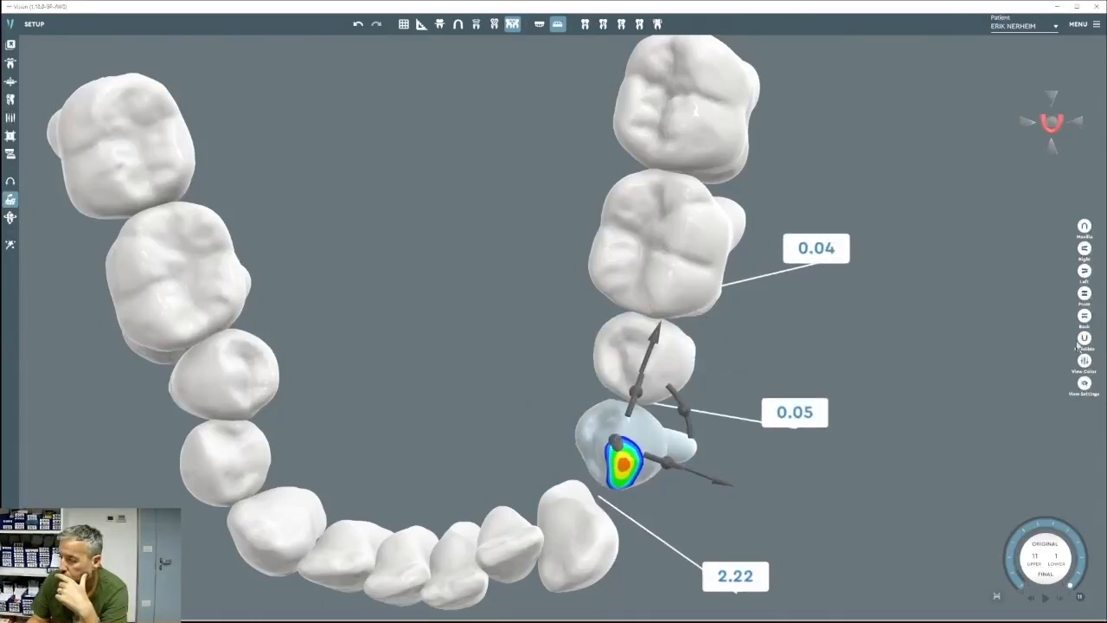
Viewed from the front, adjust the root torque of the lower left first premolar, leaving about 0.09 mm to the second premolar.
click(1086, 295)
drag(835, 425, 719, 439)
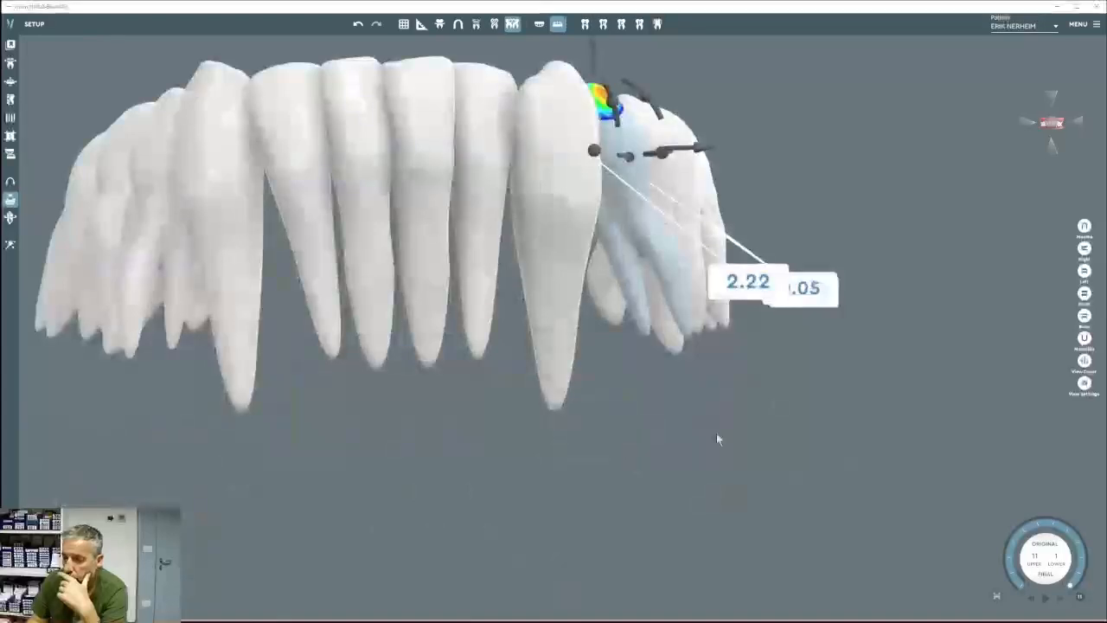
mouse_move(642, 102)
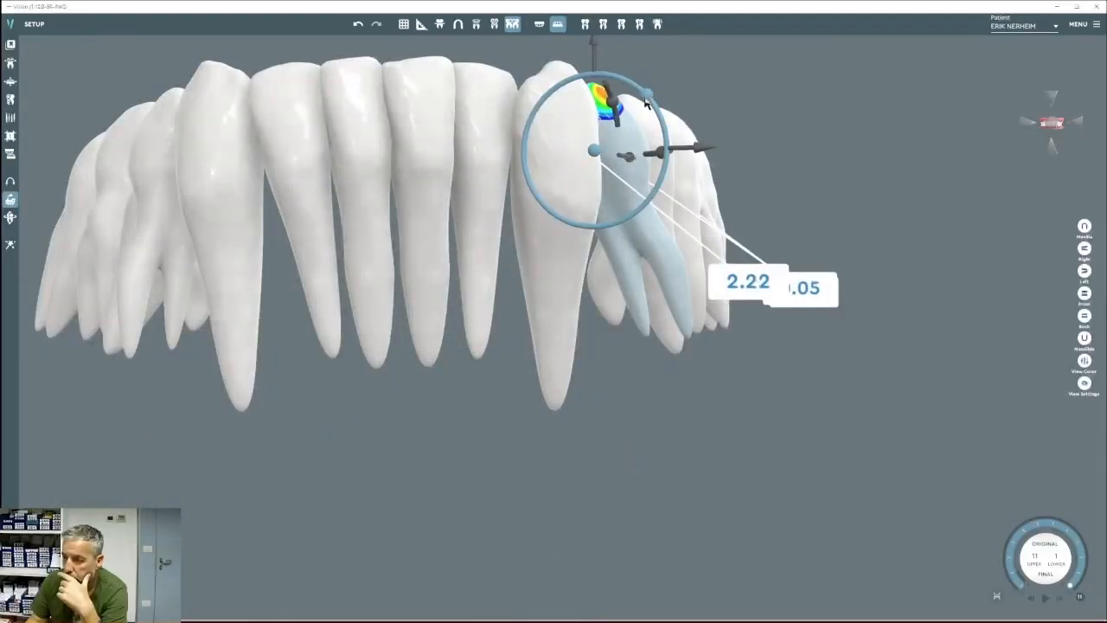
drag(646, 103, 658, 131)
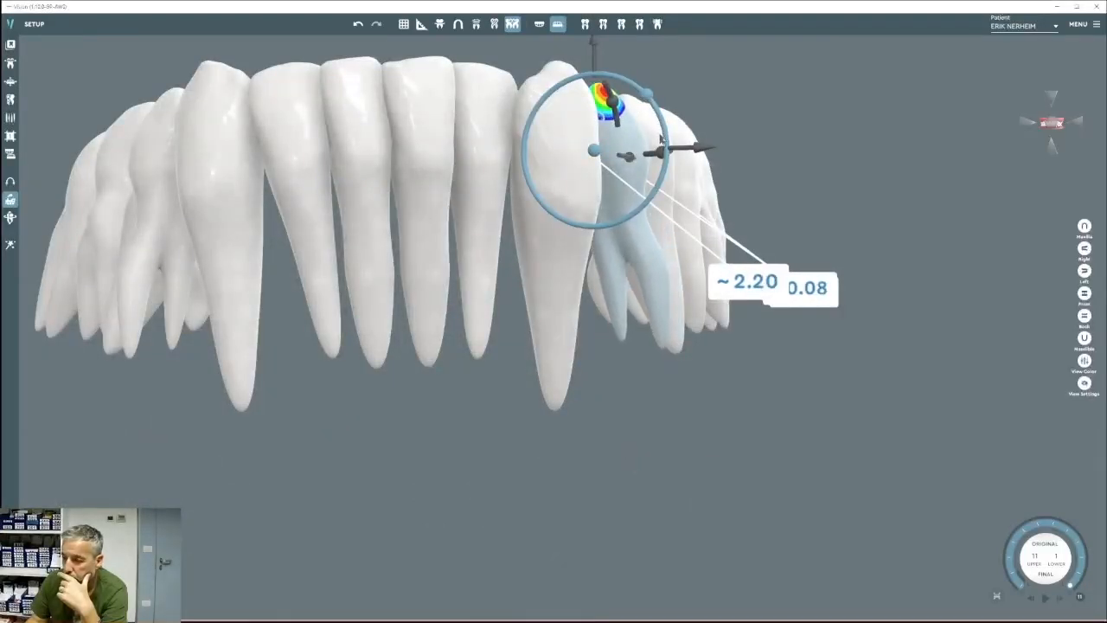
right_drag(865, 188, 650, 284)
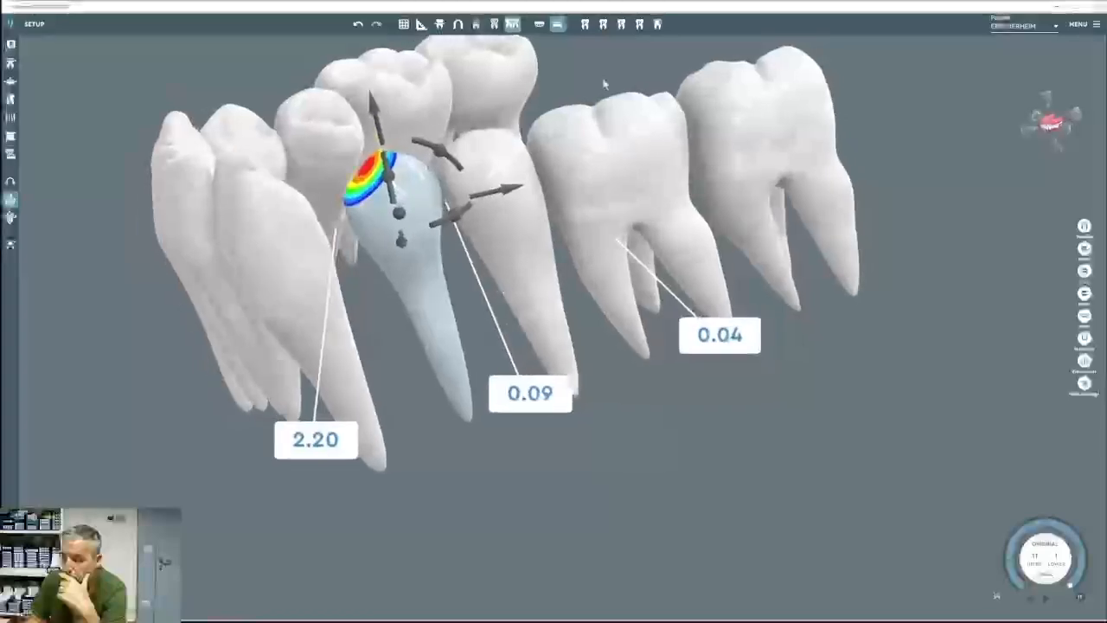
Show the upper arch and distalize the lower left second molar, leaving about 0.41 mm to the first molar.
click(542, 26)
right_drag(607, 152, 530, 318)
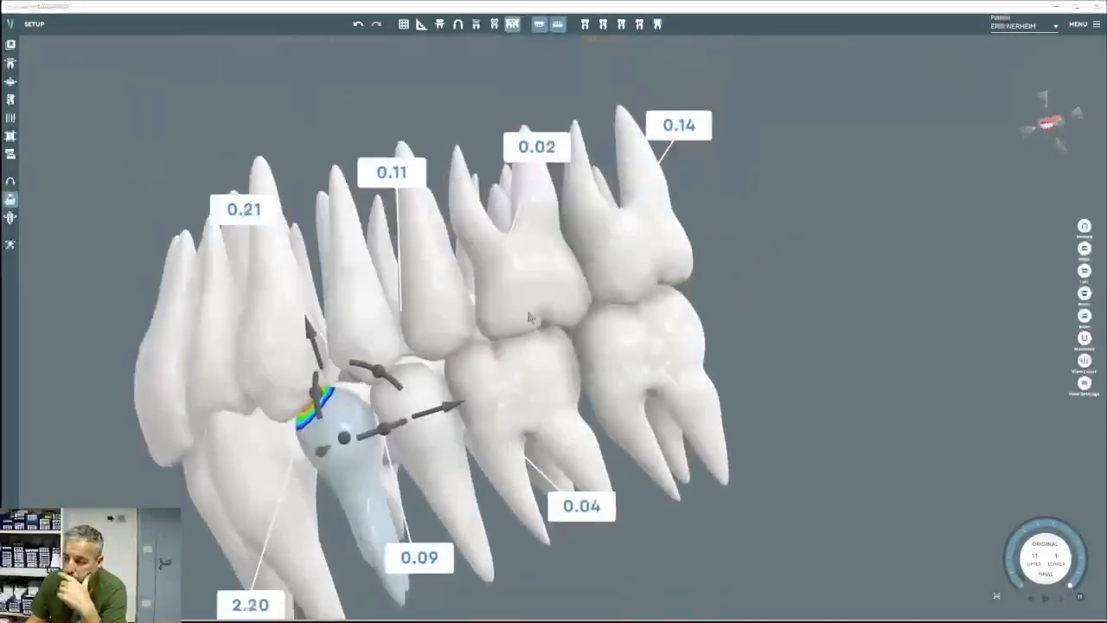
click(506, 368)
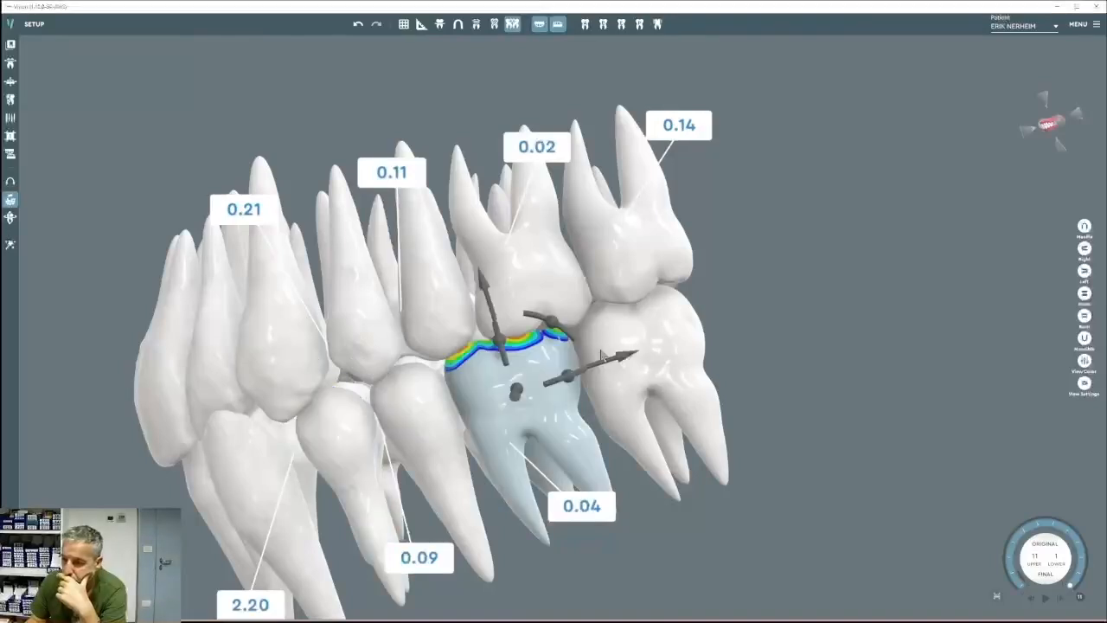
click(1085, 272)
click(621, 410)
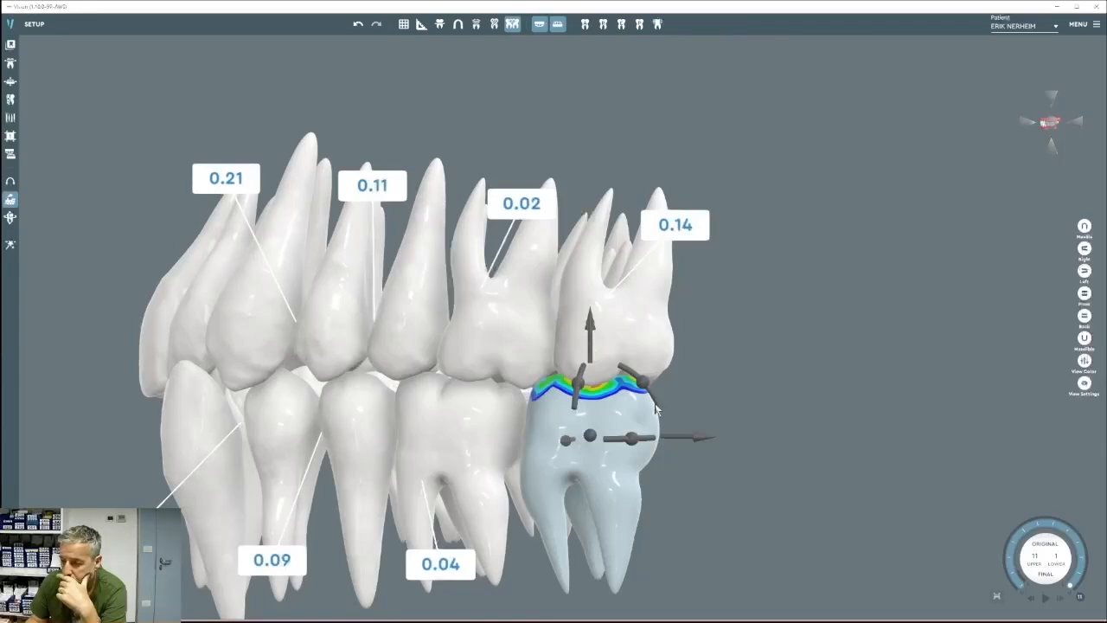
drag(685, 441, 698, 442)
Distalize the lower left first molar and then the second premolar toward it, opening about 1.51 mm behind the first premolar.
click(488, 429)
right_drag(489, 430, 548, 442)
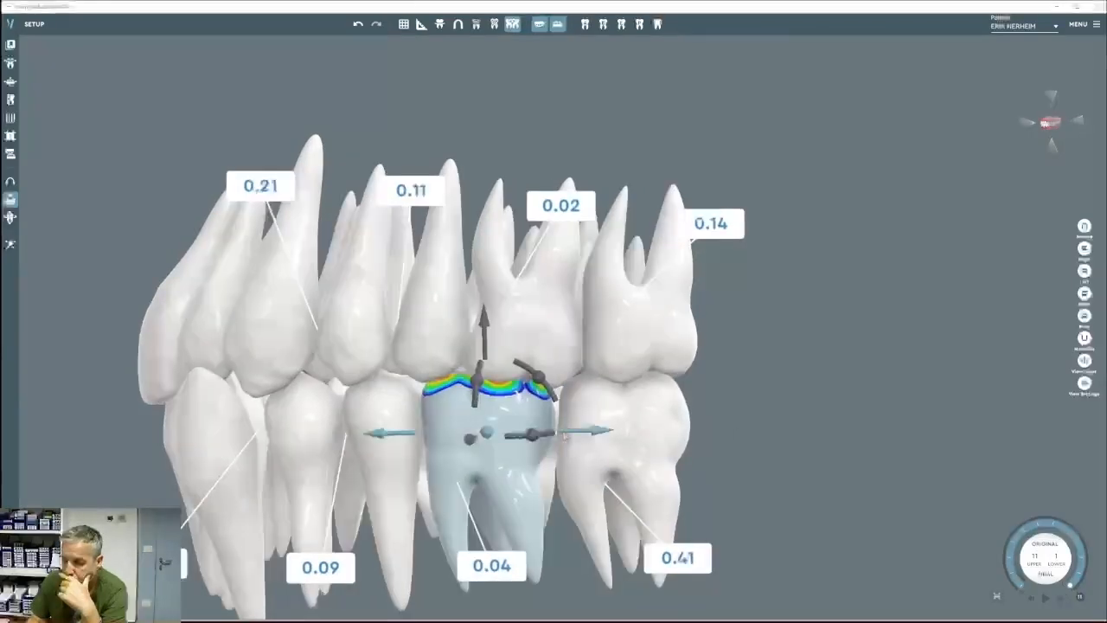
drag(564, 436, 573, 436)
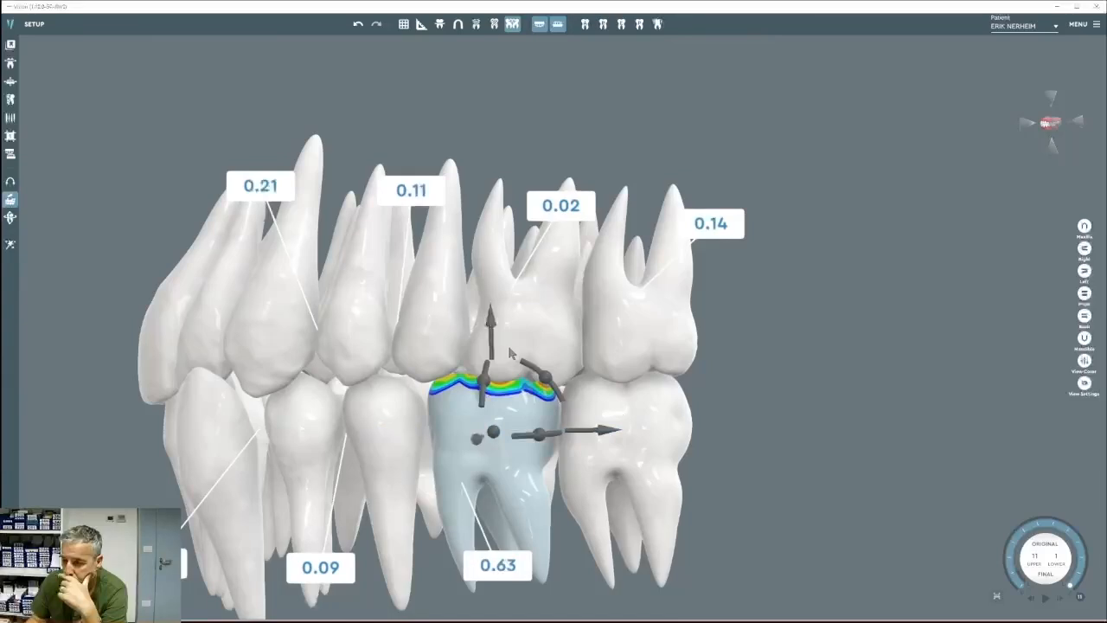
click(394, 419)
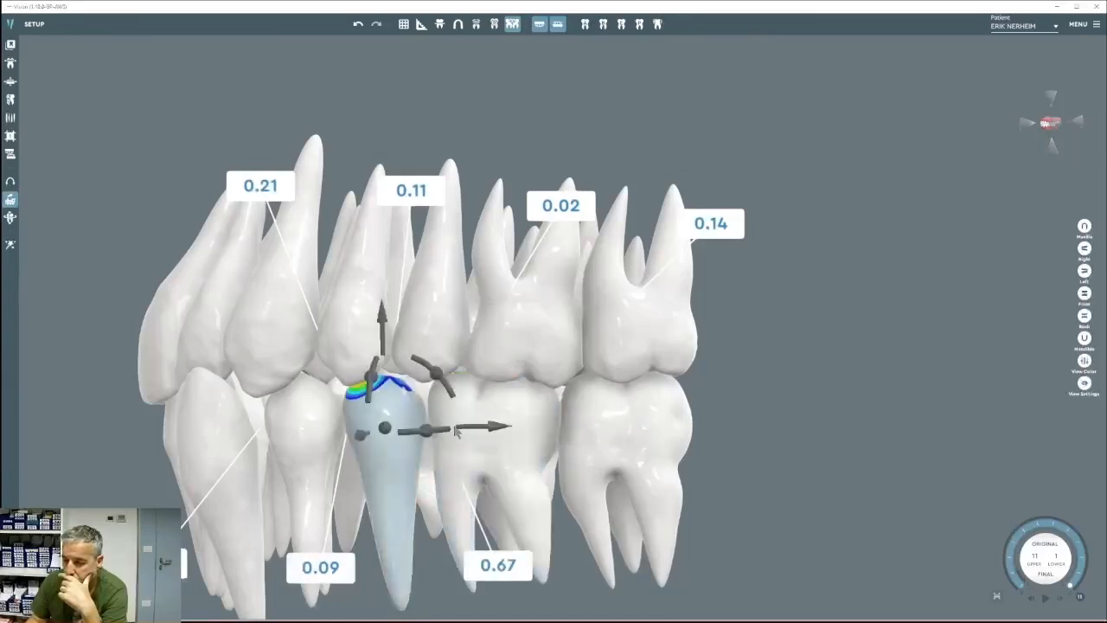
drag(465, 433, 633, 440)
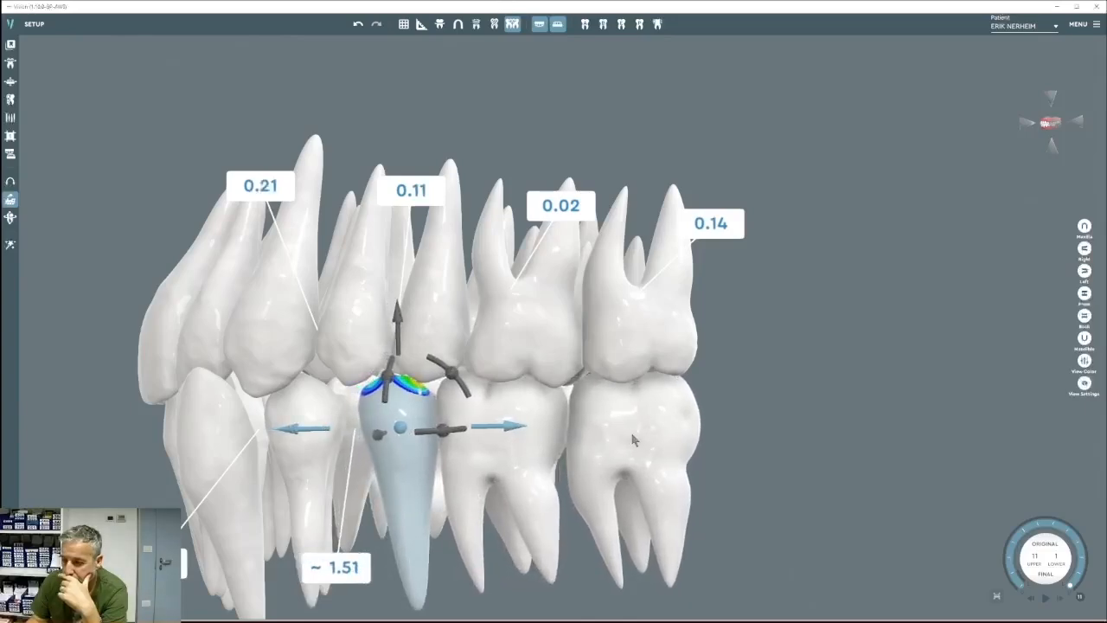
From the lingual side, correct the torque of the upper left second premolar and extrude it slightly.
right_drag(692, 438, 476, 415)
click(251, 281)
right_drag(285, 320, 350, 353)
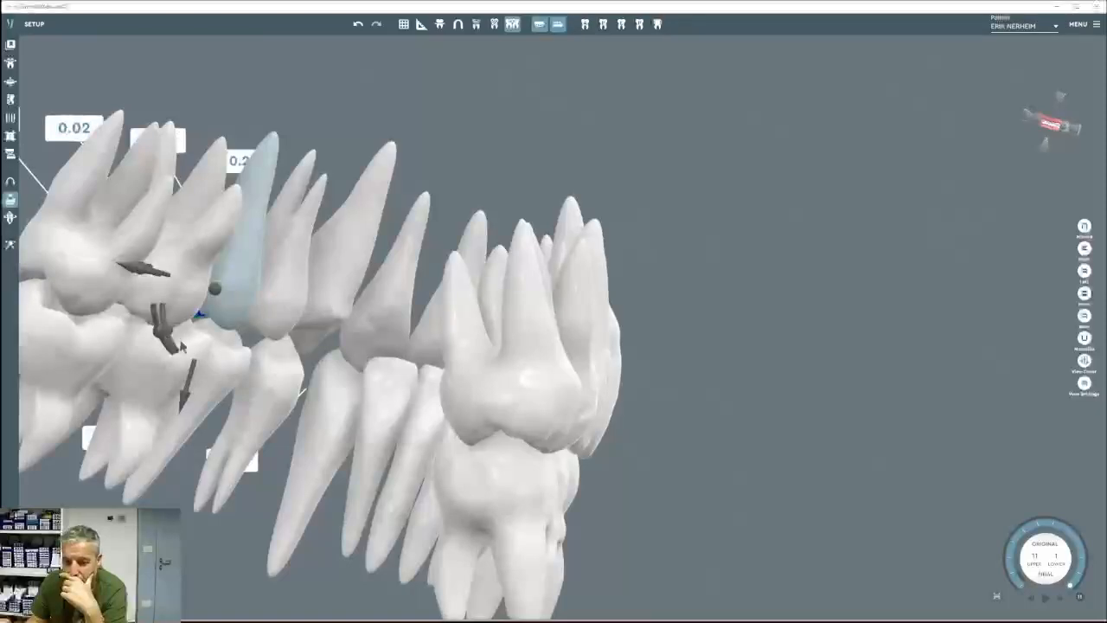
mouse_move(161, 339)
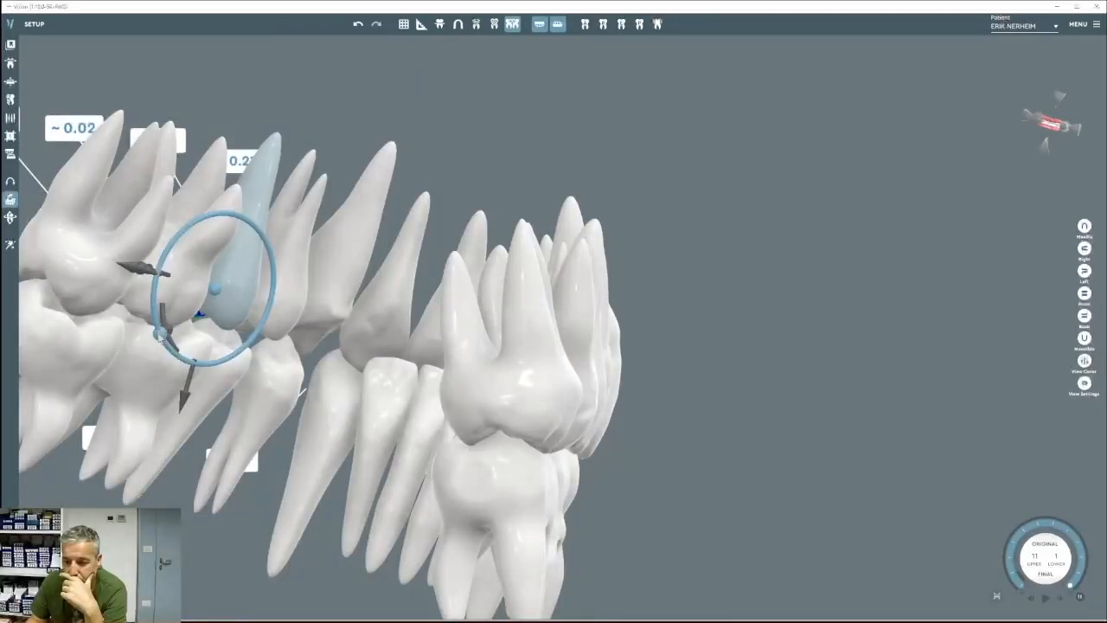
drag(161, 337, 158, 290)
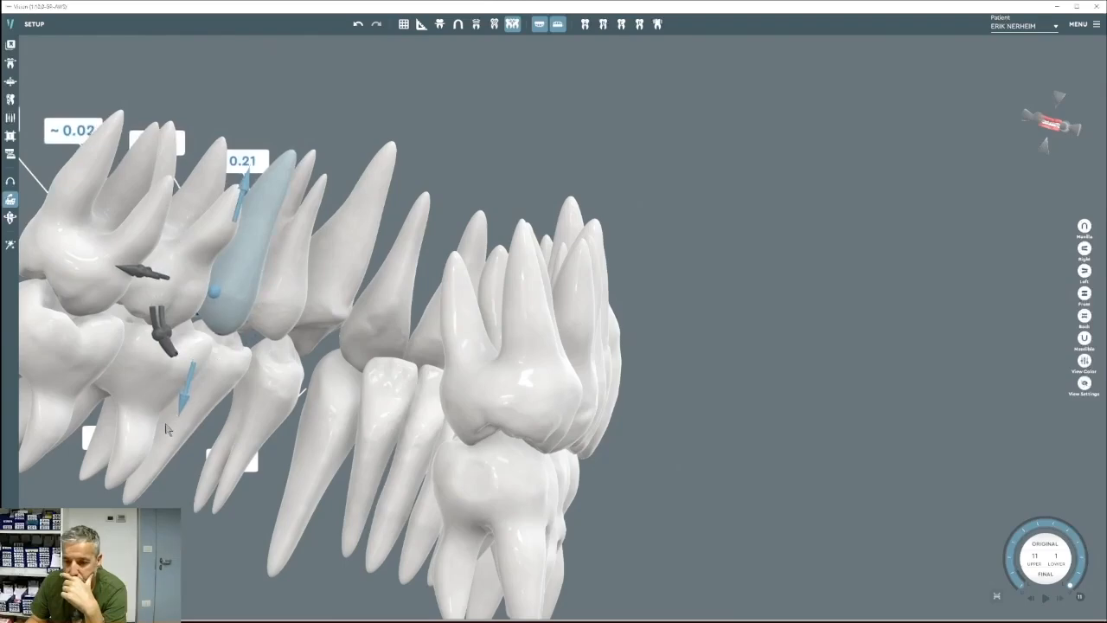
Distalize the lower left first premolar toward the second premolar, leaving about 0.09 mm between them and 3.67 mm behind the canine.
right_drag(151, 467, 225, 323)
scroll(198, 399, up, 3)
click(225, 326)
middle_drag(223, 340, 287, 391)
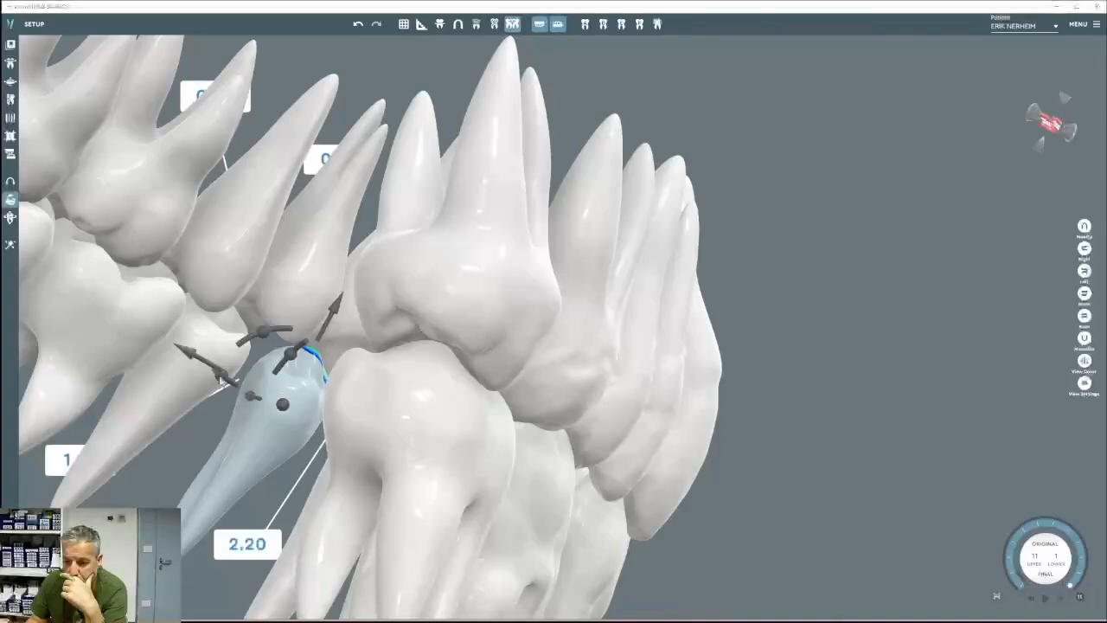
drag(180, 350, 0, 299)
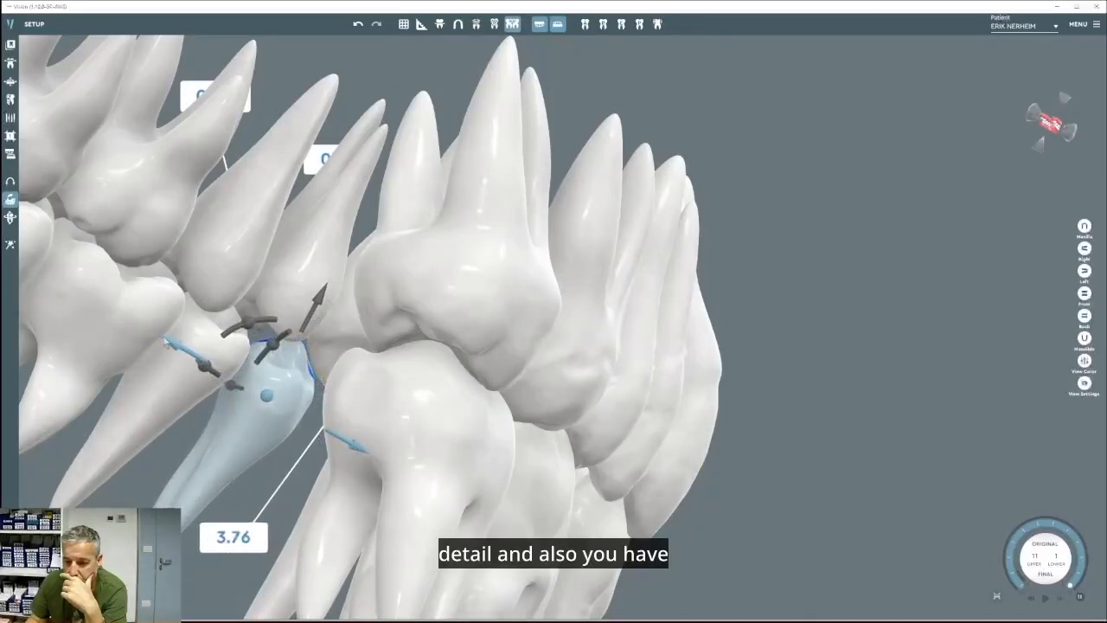
mouse_move(175, 348)
mouse_down()
mouse_move(167, 344)
mouse_move(178, 347)
mouse_up()
right_drag(201, 345, 674, 293)
scroll(558, 401, down, 2)
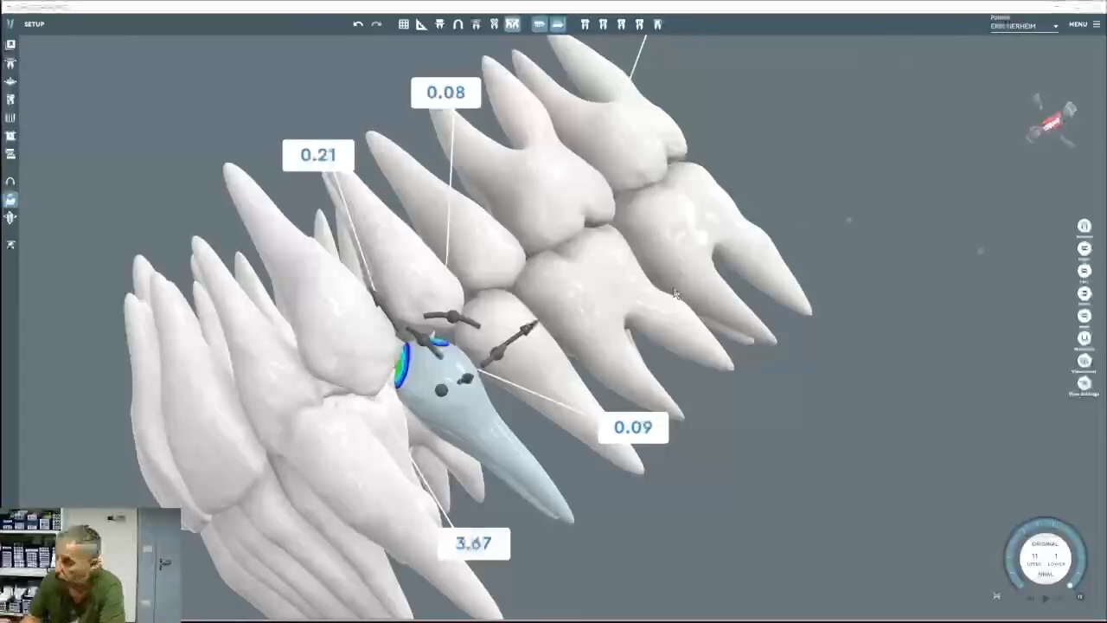
View the dentition from the patient's left side and lock the lower left second premolar against movement.
click(1084, 271)
right_drag(368, 459, 412, 465)
middle_drag(353, 426, 451, 471)
click(451, 471)
middle_drag(534, 606, 492, 415)
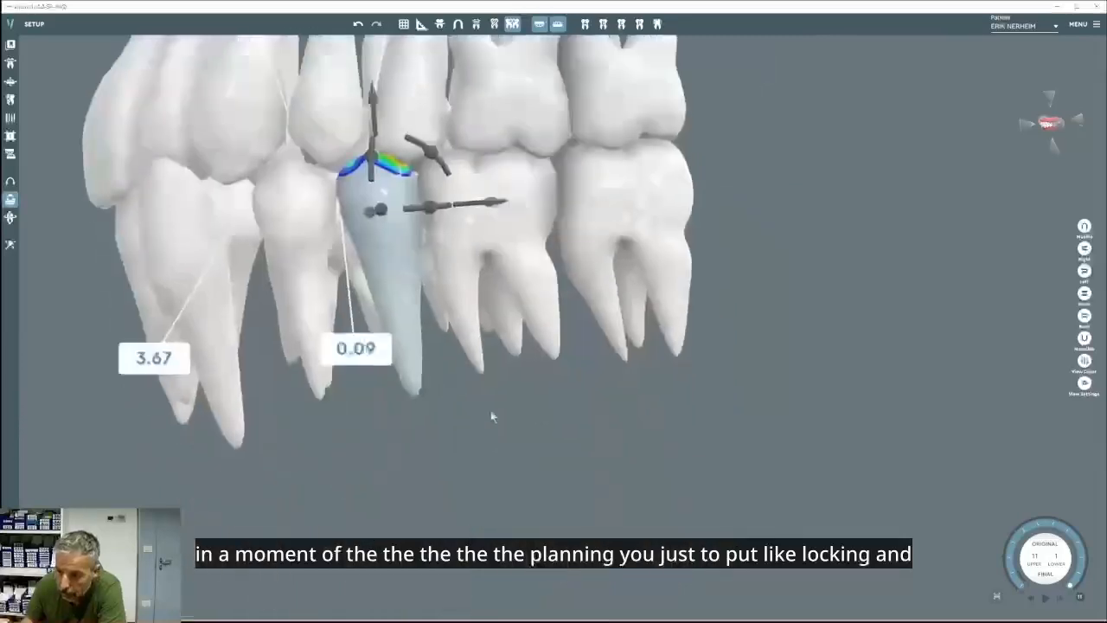
right_click(386, 187)
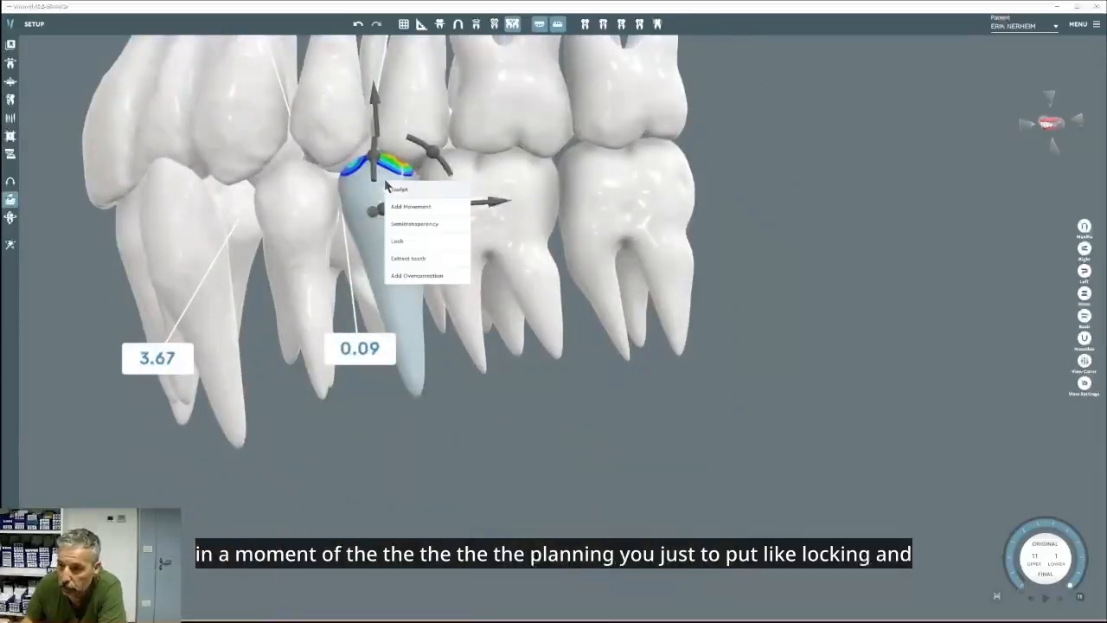
click(398, 245)
Distalize the lower left first premolar against the locked second premolar to about 0.11 mm overlap, opening about 3.86 mm behind the canine.
click(265, 222)
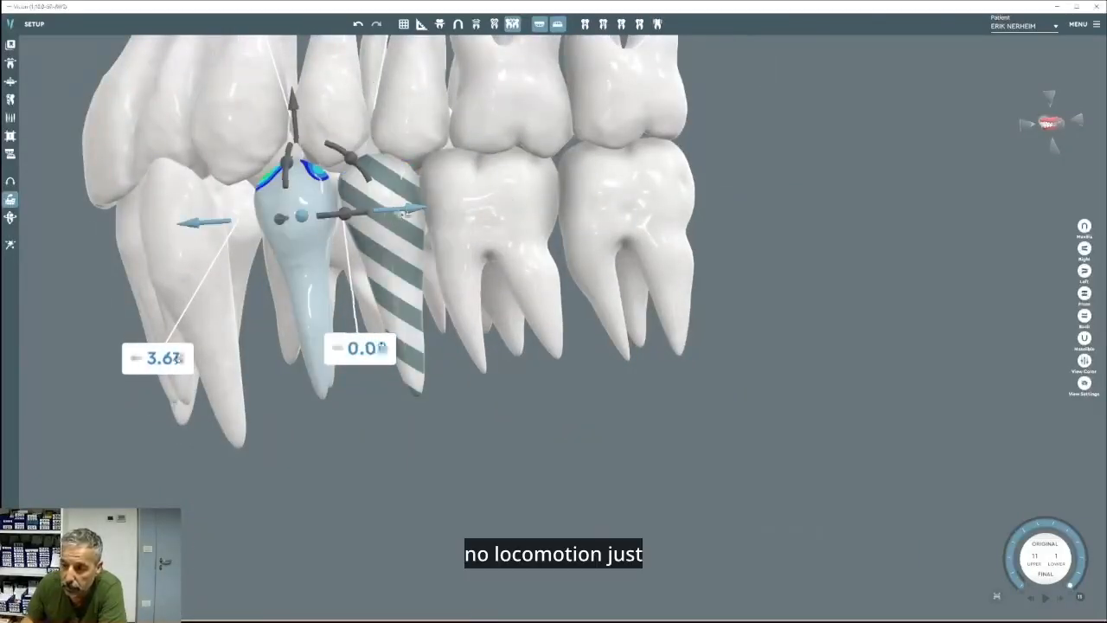
drag(403, 212, 390, 212)
mouse_move(410, 210)
mouse_down()
mouse_move(424, 211)
mouse_move(391, 212)
mouse_move(425, 211)
mouse_move(400, 213)
mouse_up()
Unlock the lower left second premolar and distalize it slightly, reducing its overlap with the first premolar to about 0.09 mm.
right_click(385, 184)
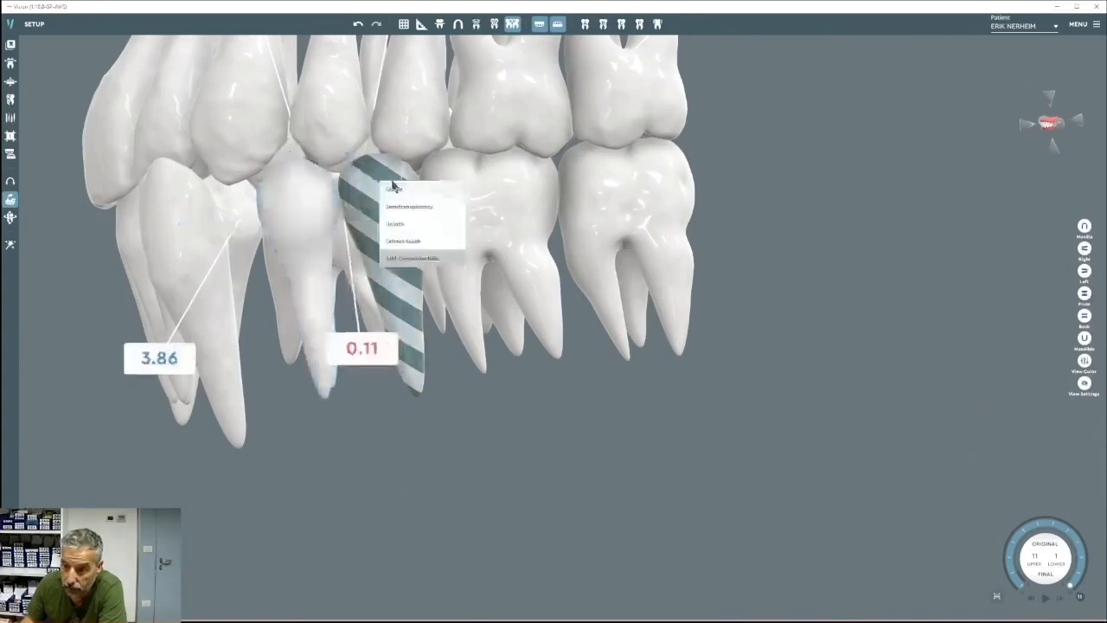
click(396, 223)
right_drag(398, 255, 407, 257)
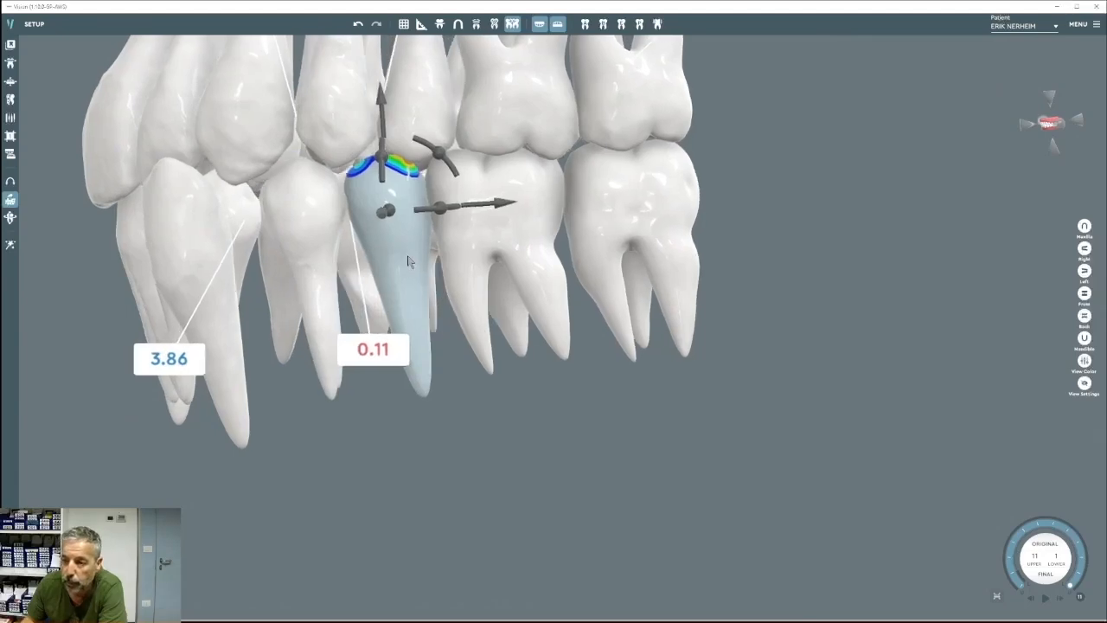
drag(475, 205, 478, 205)
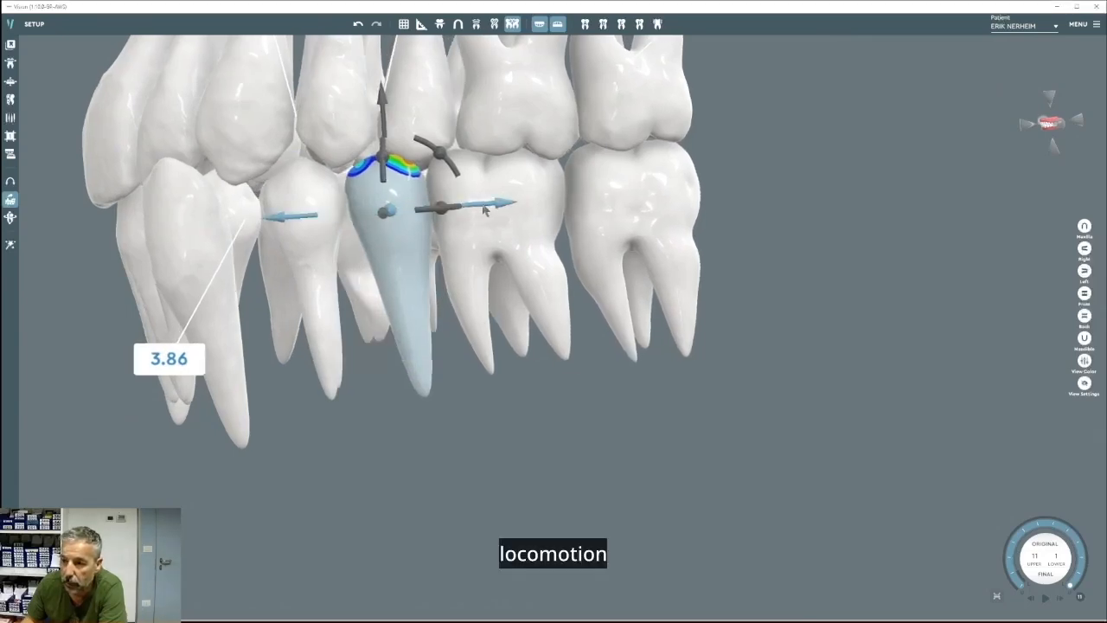
click(305, 238)
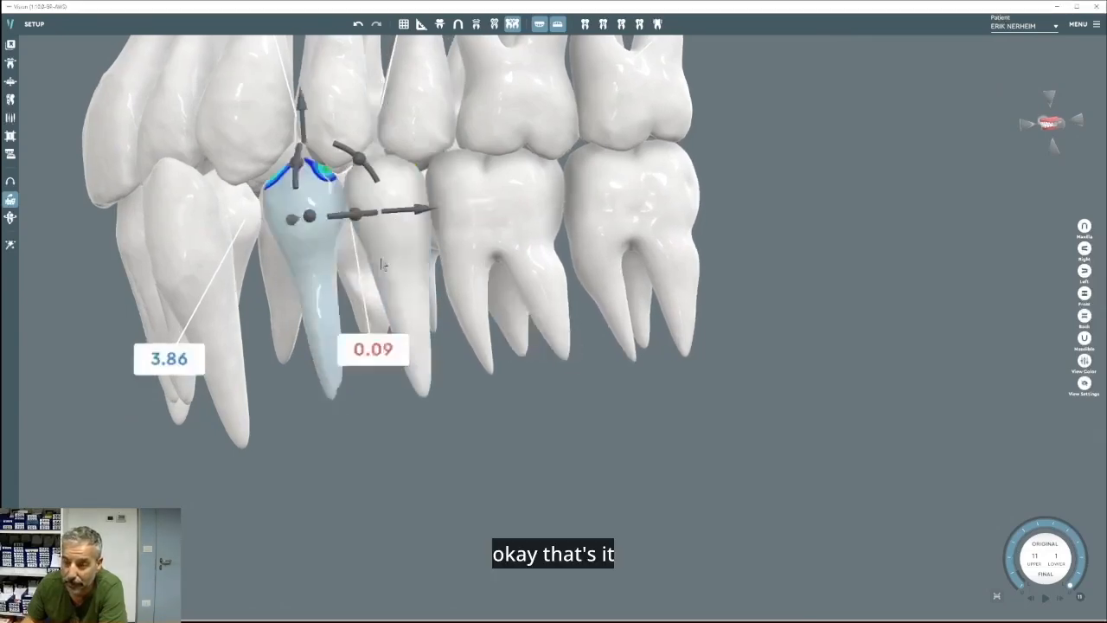
Fine-tune the lower left first premolar vertically and distally to about 0.08 mm overlap with the second premolar and 3.87 mm behind the canine.
right_drag(383, 262, 397, 263)
drag(312, 114, 312, 111)
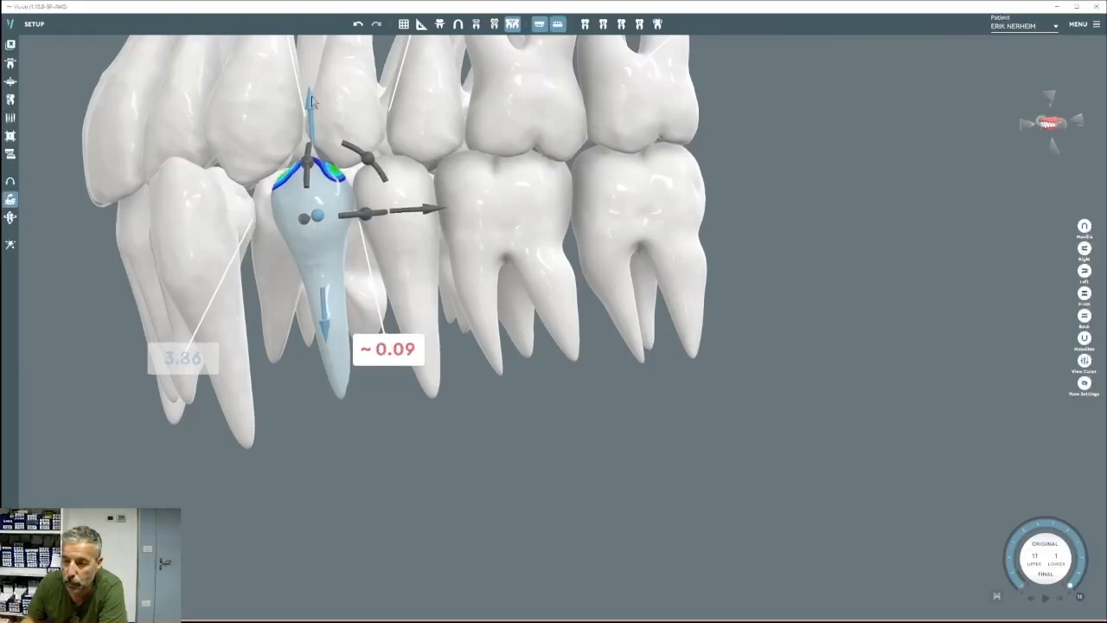
right_drag(385, 243, 501, 249)
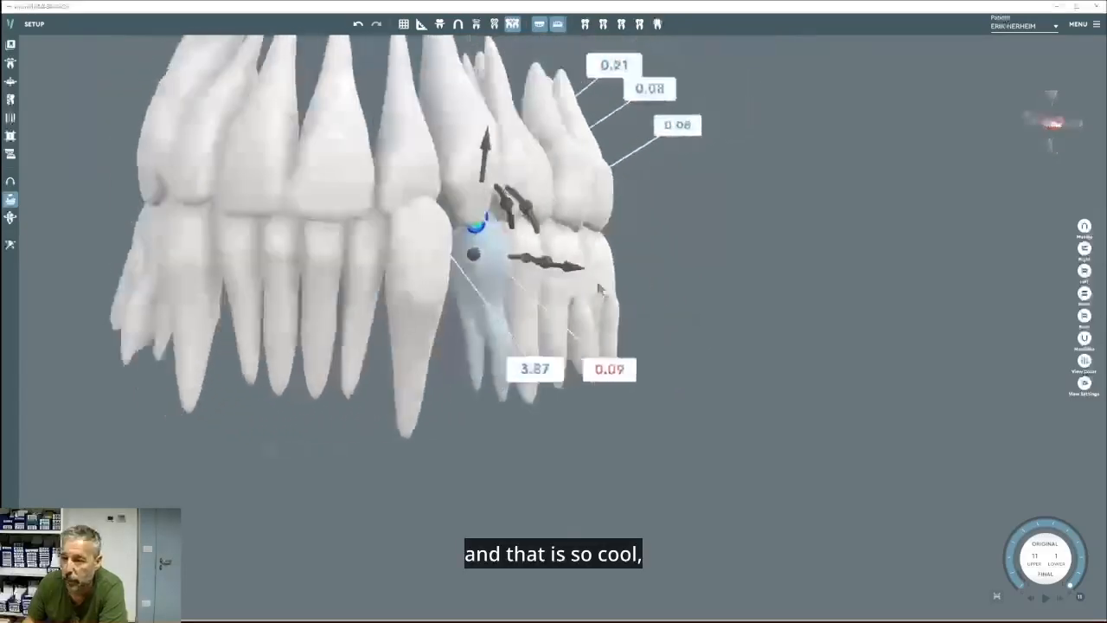
click(566, 264)
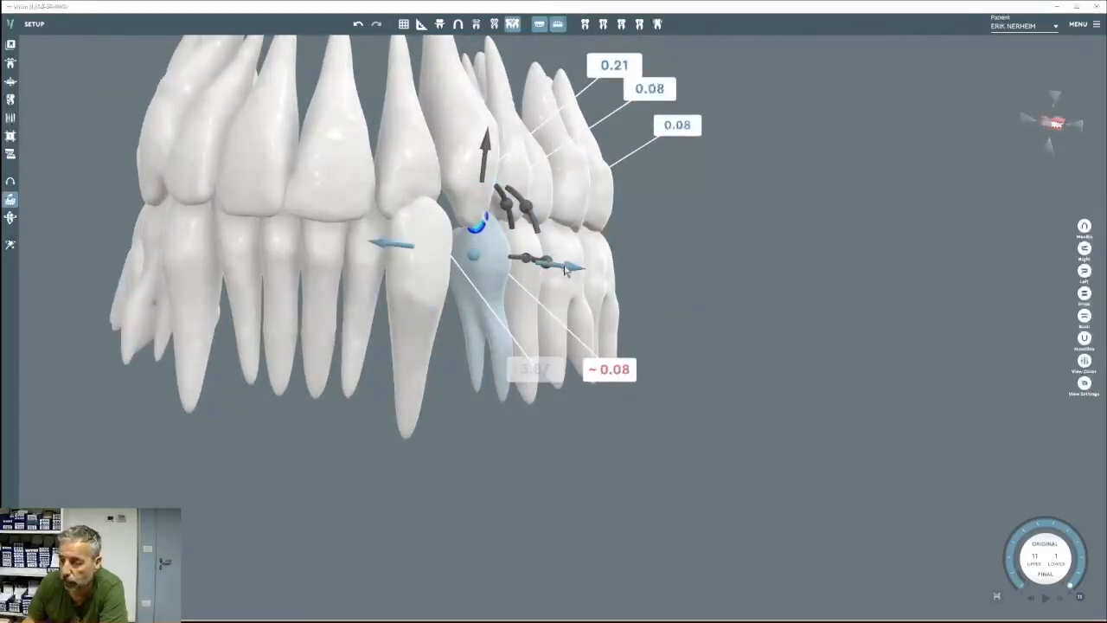
Distalize the lower right second molar with both arches shown from the patient's right, opening about 0.72 mm to the first molar.
click(1084, 338)
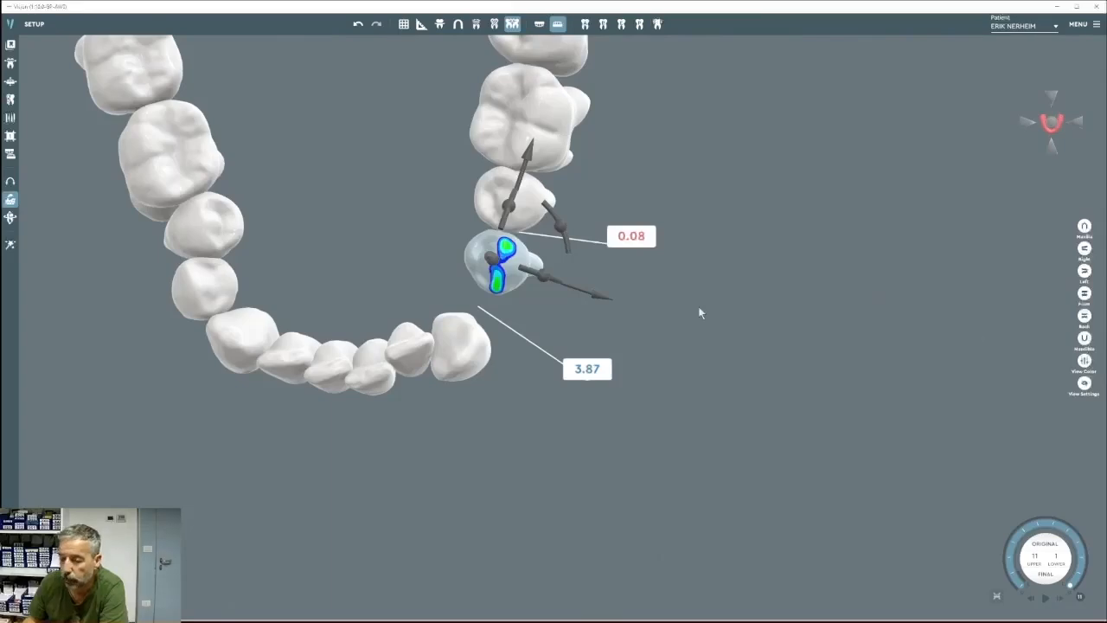
middle_drag(698, 306, 717, 326)
scroll(393, 279, down, 2)
click(260, 199)
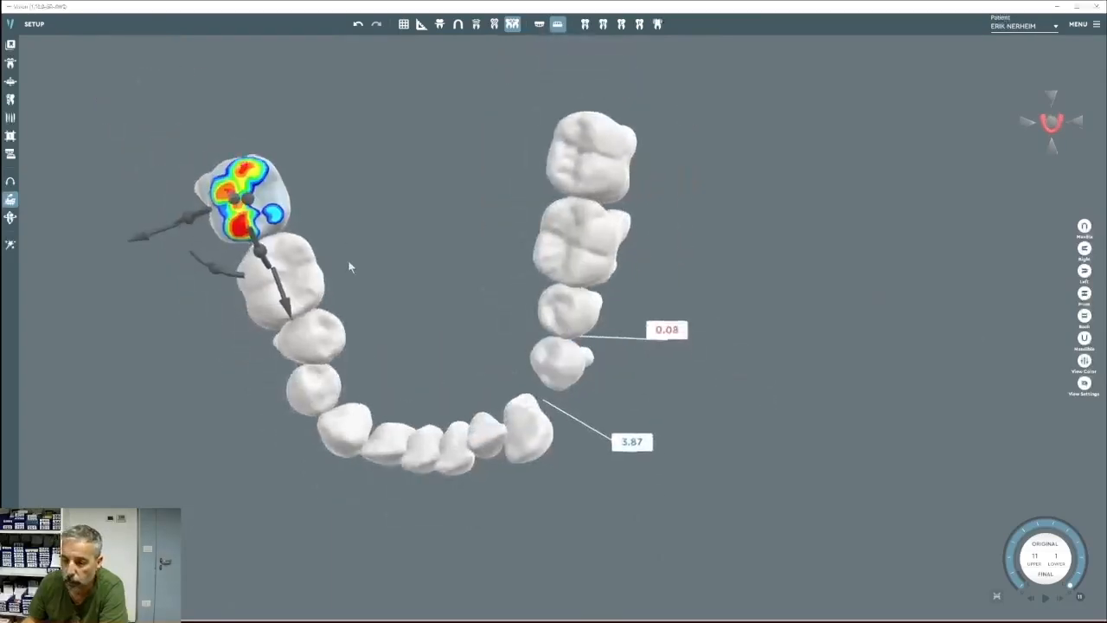
mouse_move(349, 261)
middle_down()
mouse_move(374, 220)
mouse_move(363, 244)
middle_up()
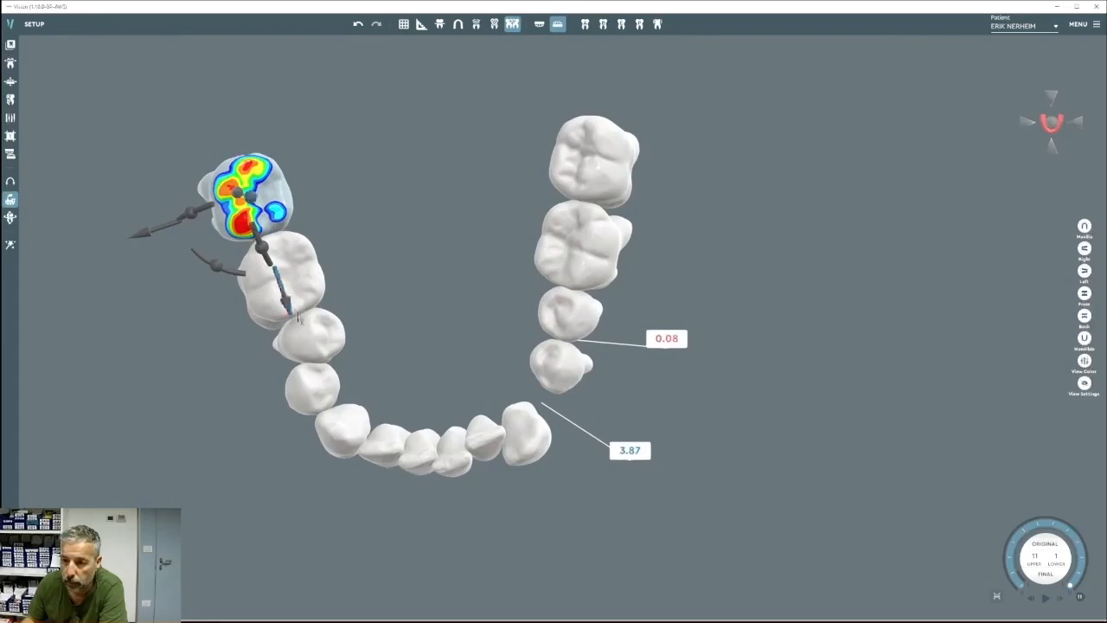
right_drag(284, 294, 287, 215)
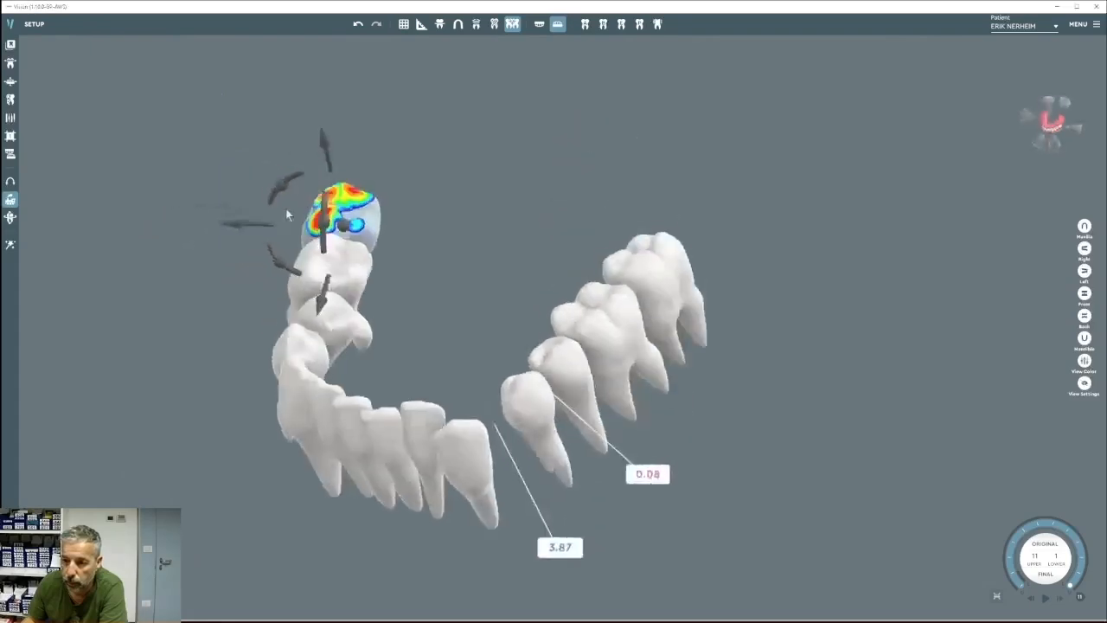
click(1084, 270)
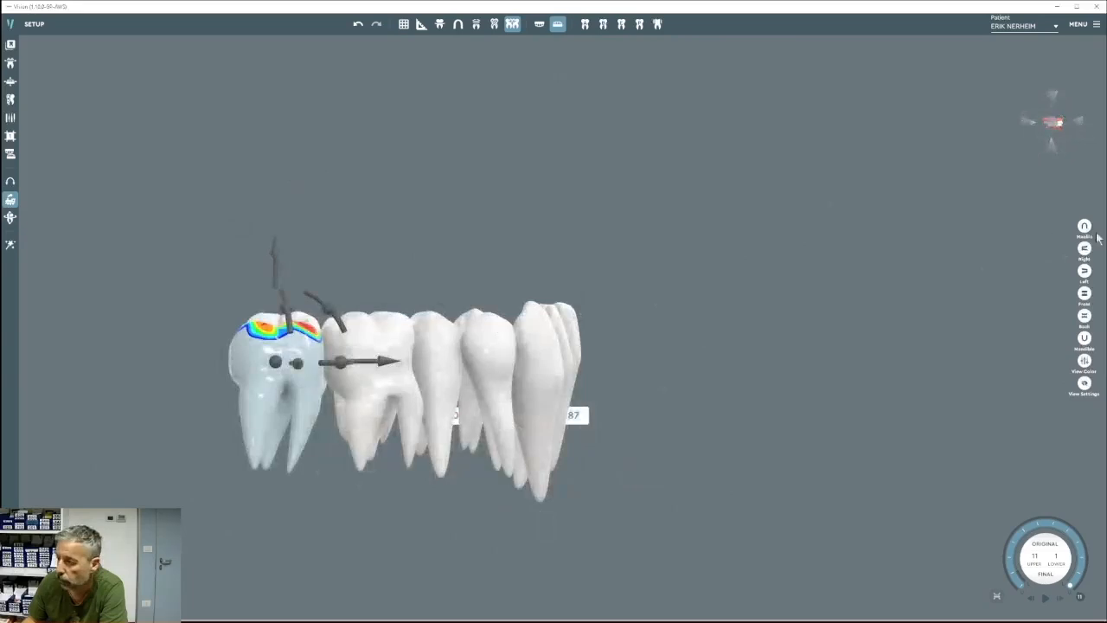
click(539, 24)
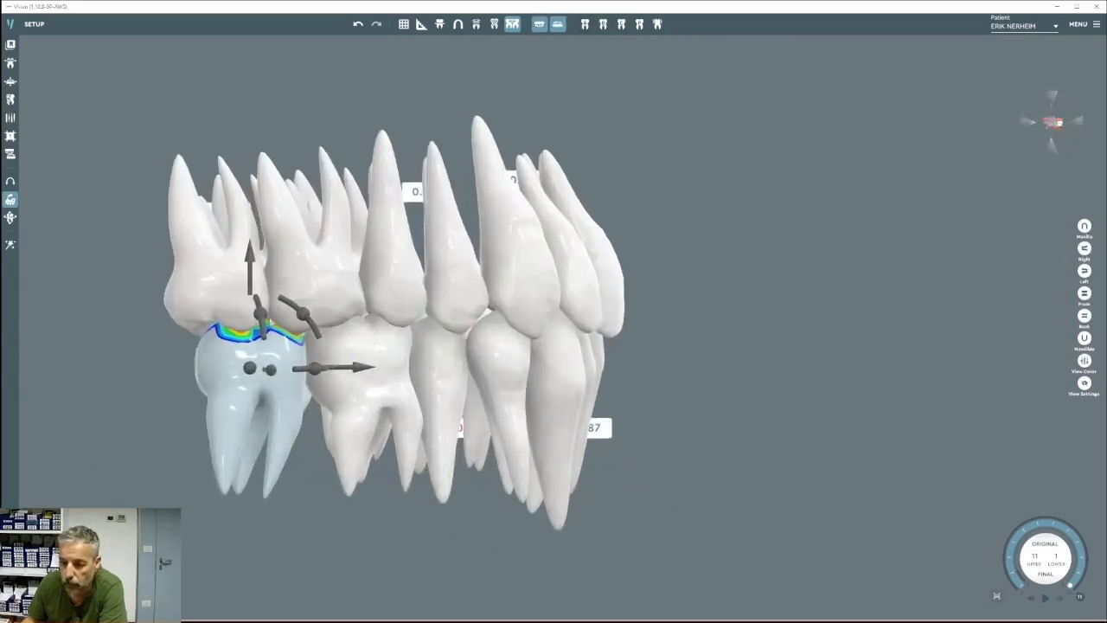
drag(342, 369, 285, 370)
Distalize the lower right first molar toward the second molar, opening about 1.28 mm to the second premolar.
click(358, 365)
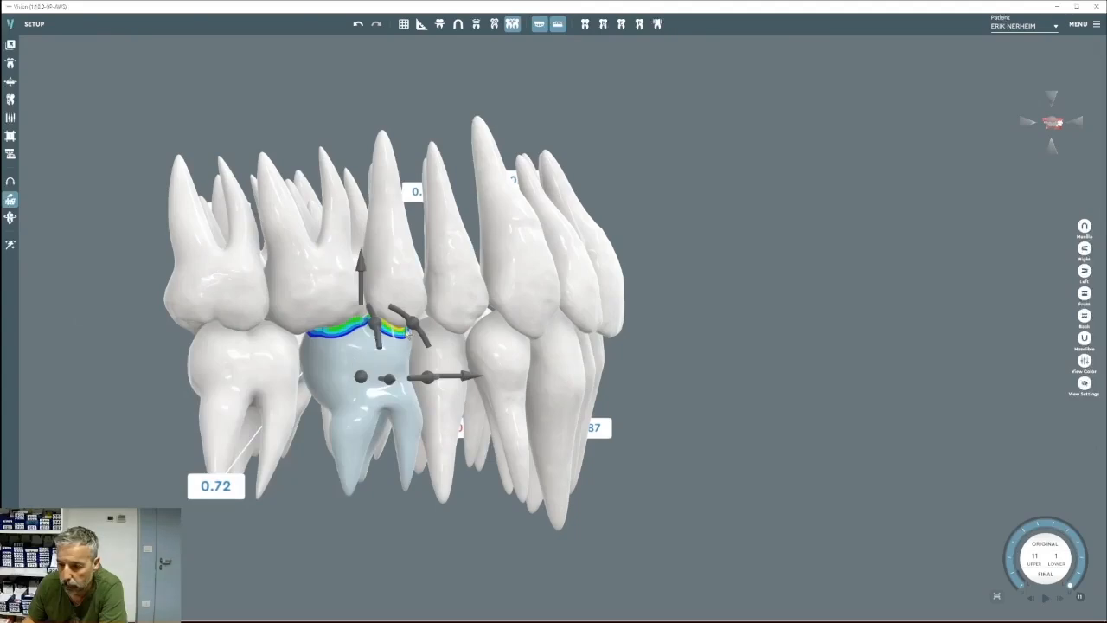
drag(410, 326, 345, 386)
right_drag(371, 385, 362, 386)
Distalize and adjust the lower right second premolar to about 0.03 mm from the first molar and 0.34 mm from the first premolar.
click(406, 349)
right_drag(407, 350, 374, 352)
click(1084, 338)
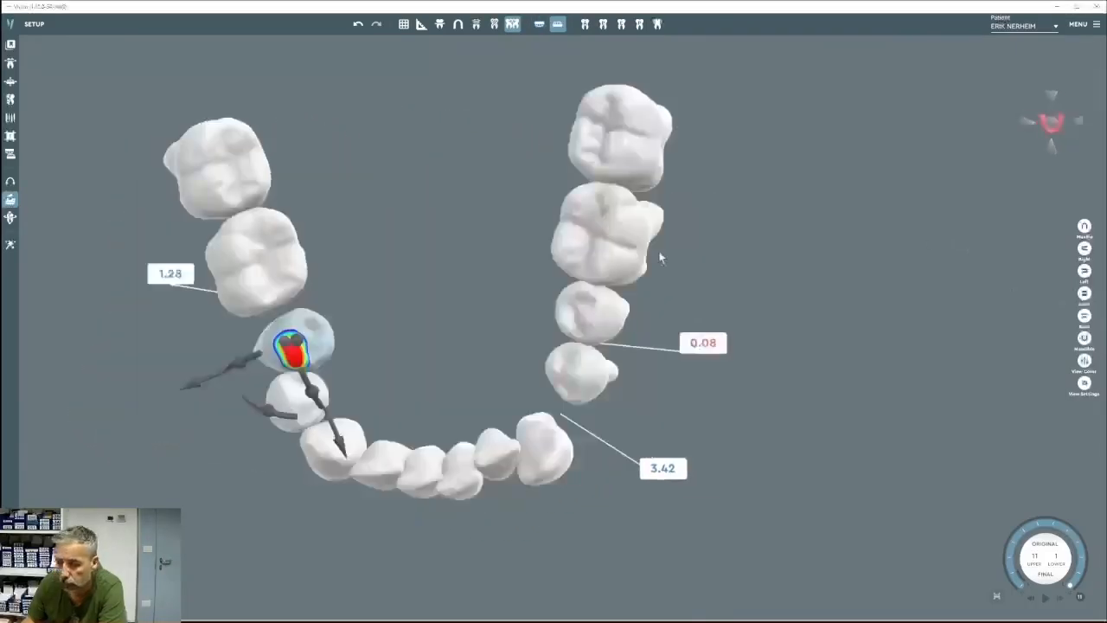
drag(331, 441, 101, 419)
right_drag(397, 373, 422, 136)
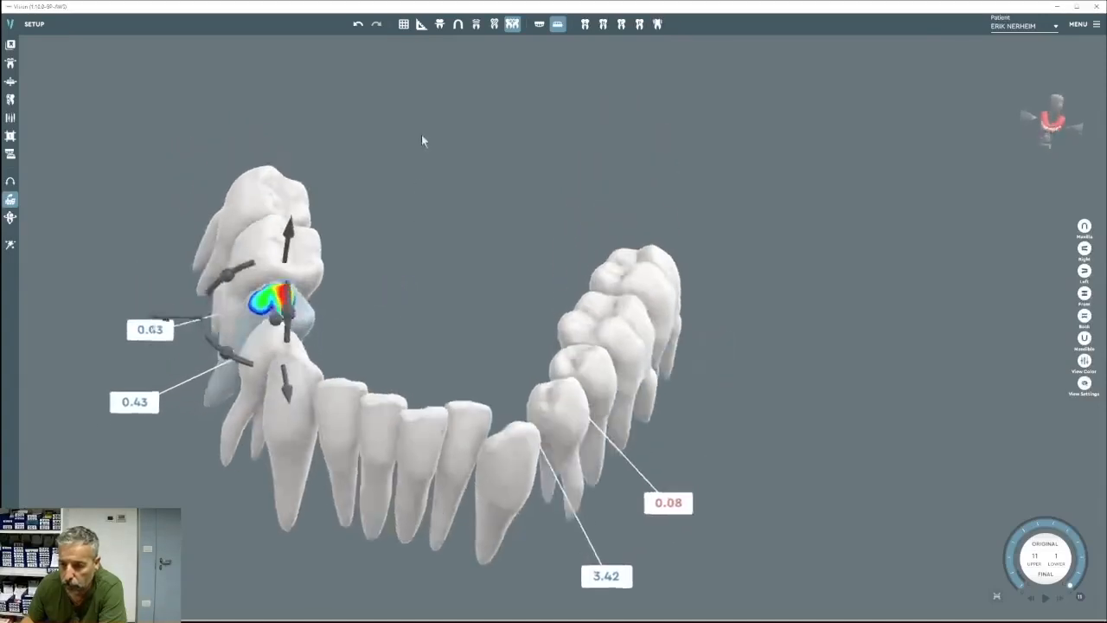
drag(225, 277, 216, 288)
Against the visible upper arch, adjust the lower right second premolar's and first molar's angulation, leaving about 0.17 mm between molars and 0.15 mm between premolars.
click(539, 24)
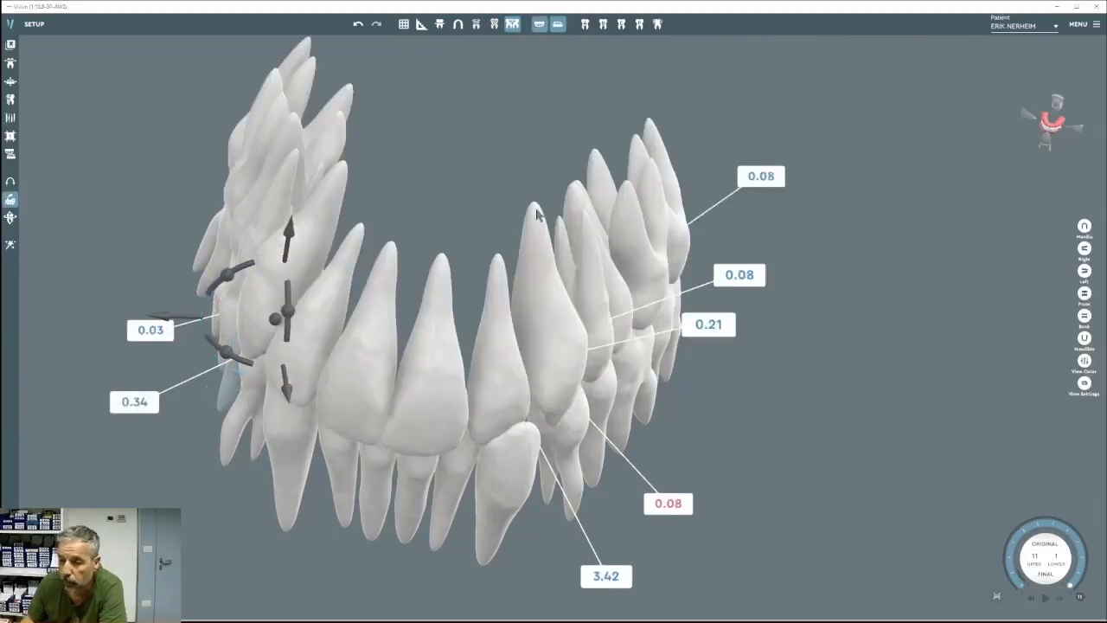
right_drag(537, 214, 564, 315)
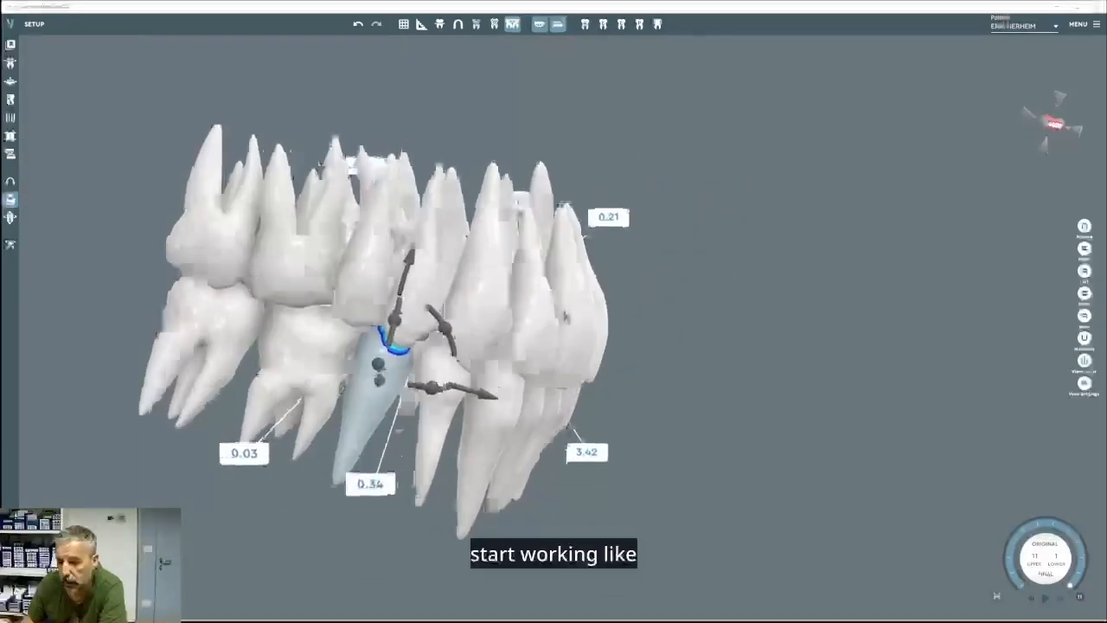
mouse_move(445, 332)
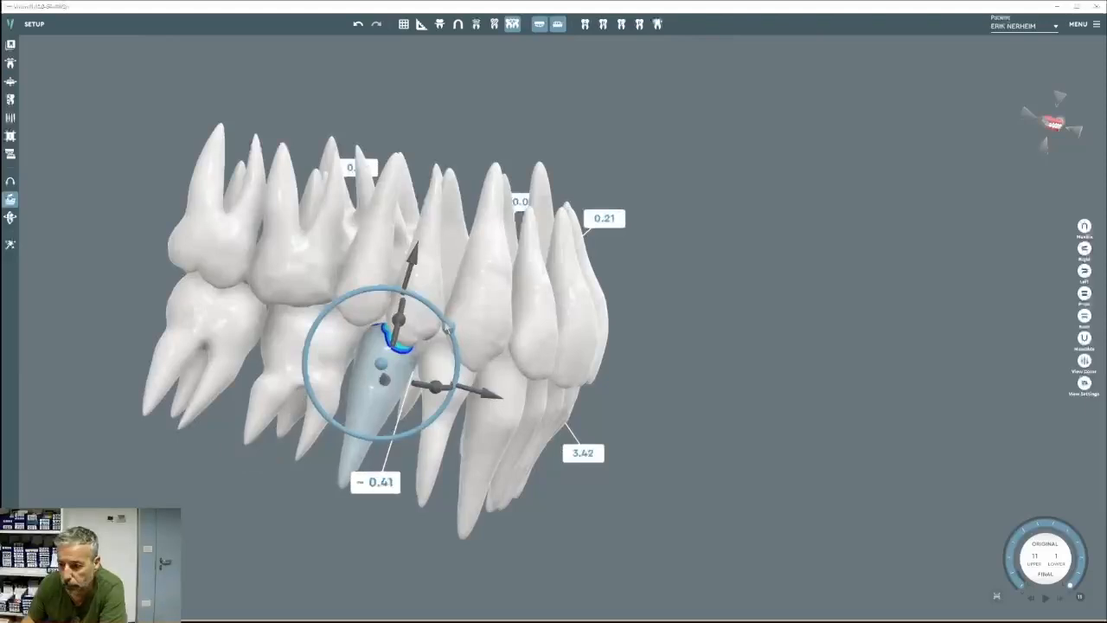
drag(383, 372, 353, 372)
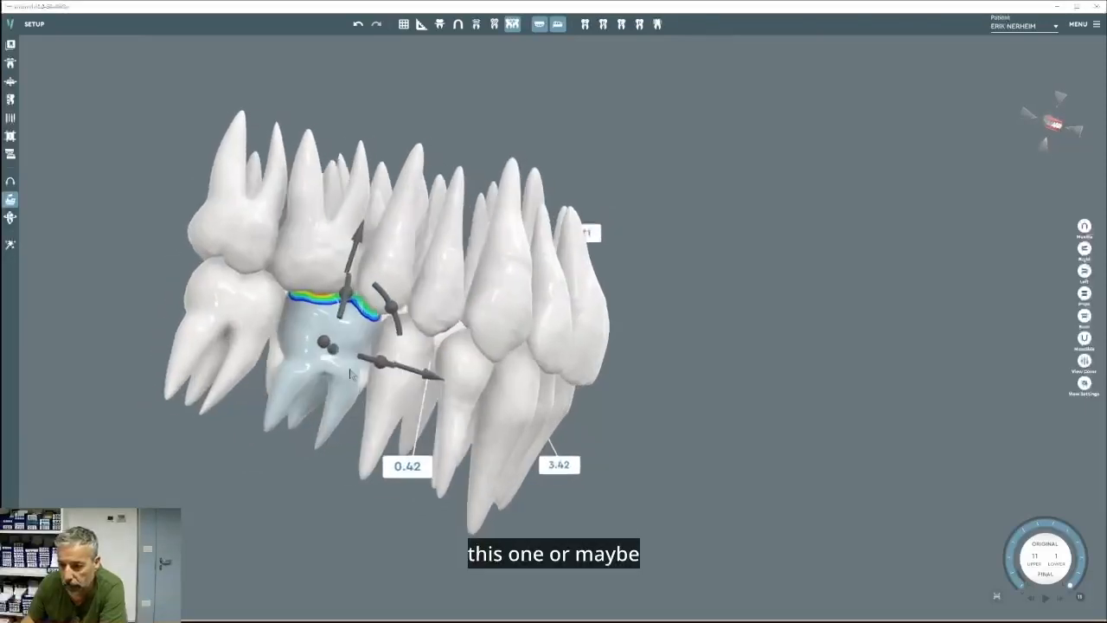
drag(392, 310, 396, 333)
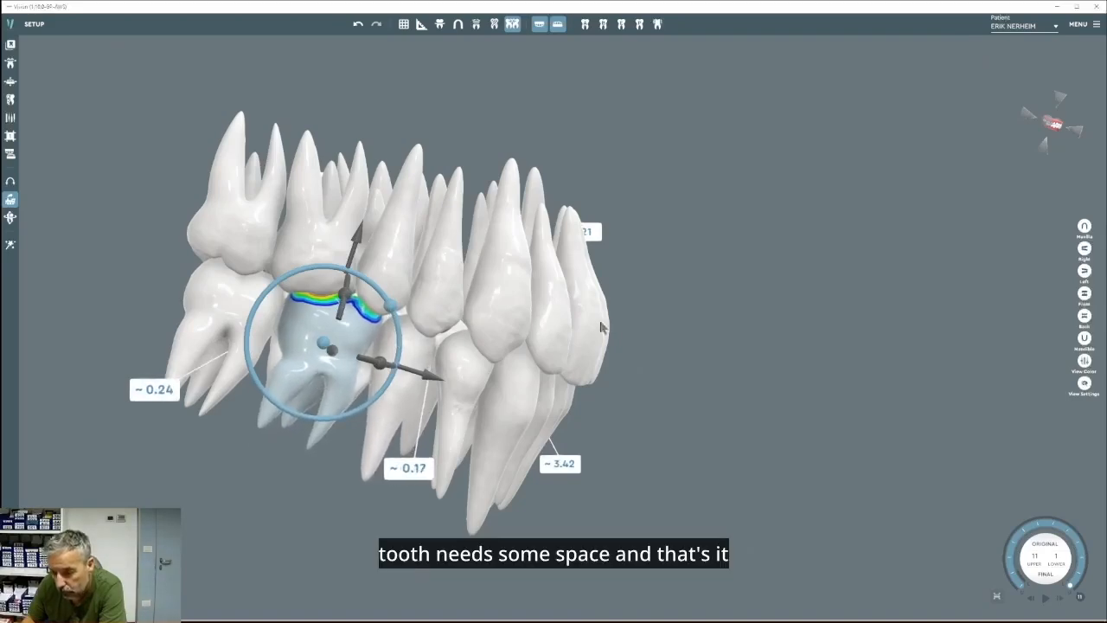
Recalculate the treatment plan with global stepping of 0.15 mm extrusion and intrusion, 0.20 mm translation, and 2.00° rotation, angulation and torque.
drag(600, 321, 417, 251)
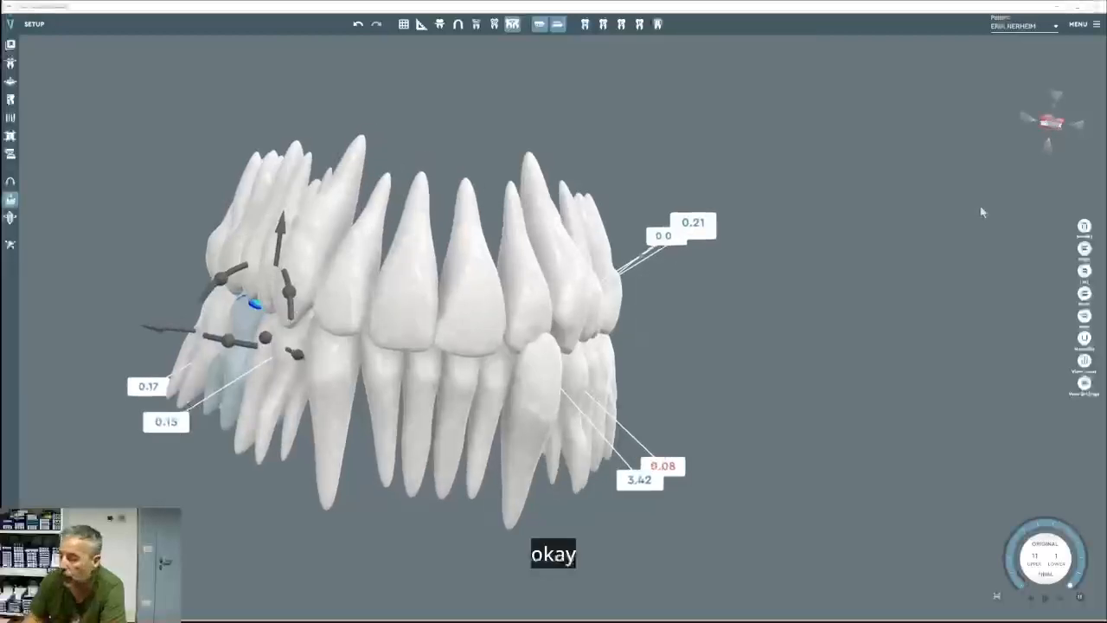
click(1081, 294)
drag(469, 325, 501, 360)
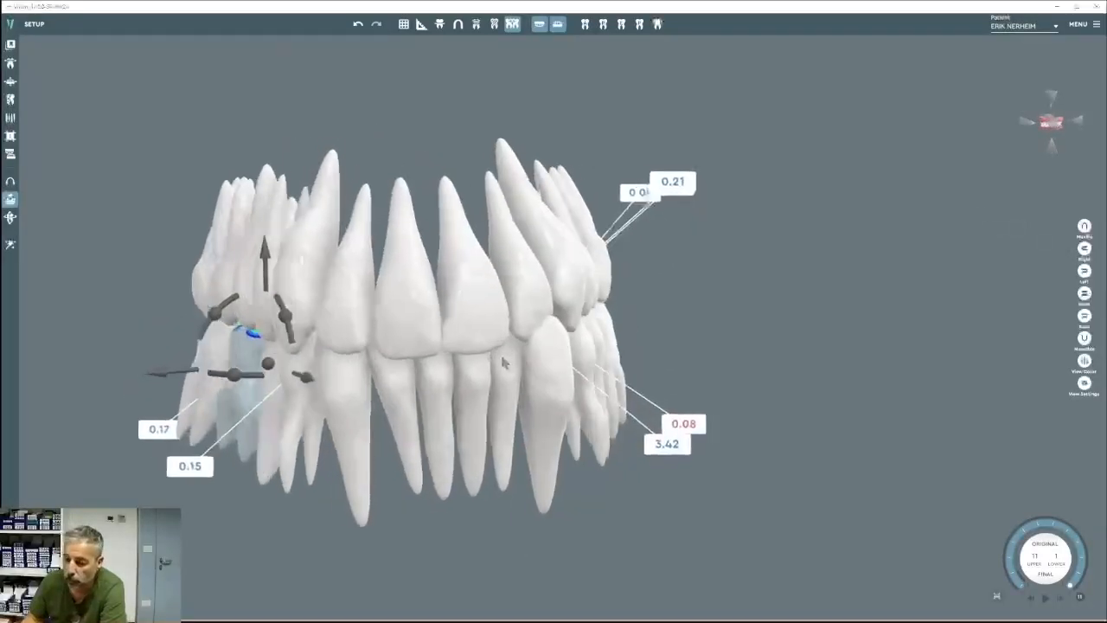
click(10, 117)
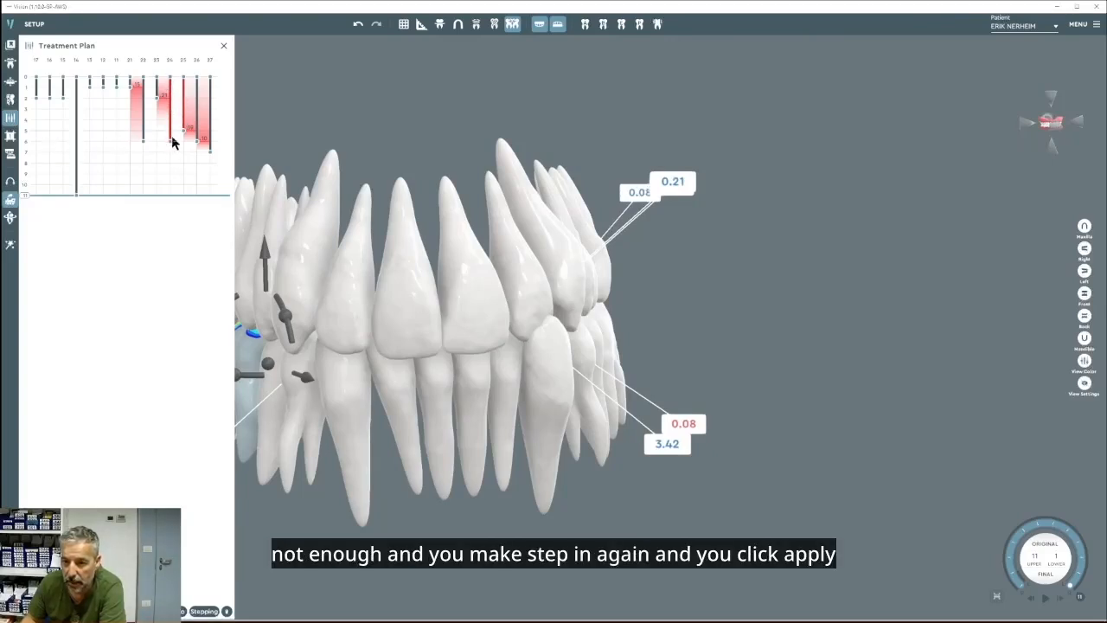
click(204, 611)
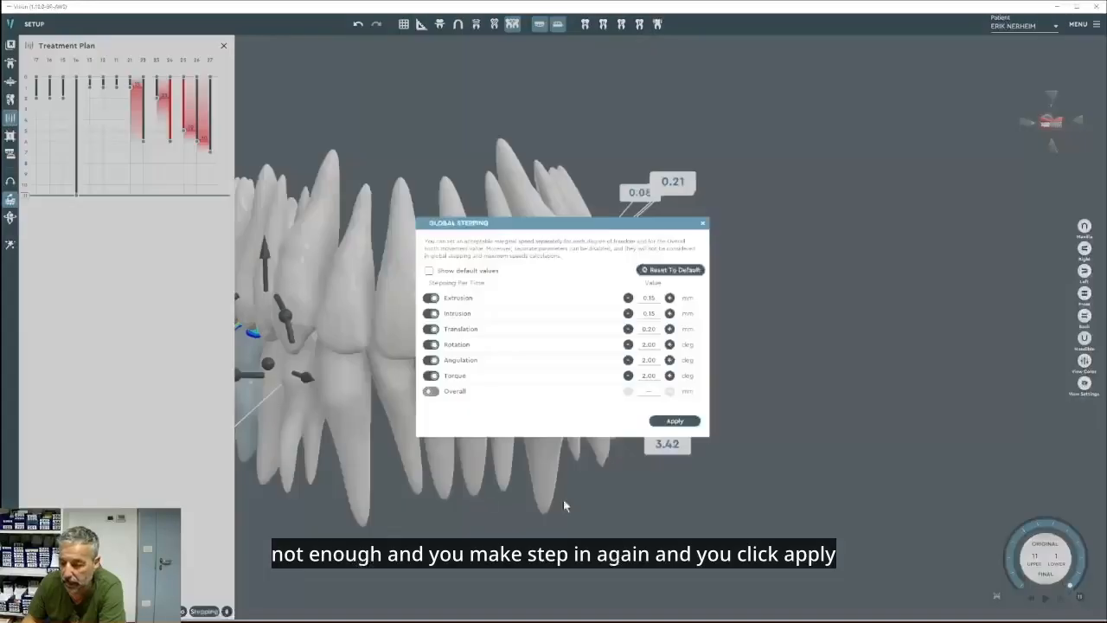
click(675, 420)
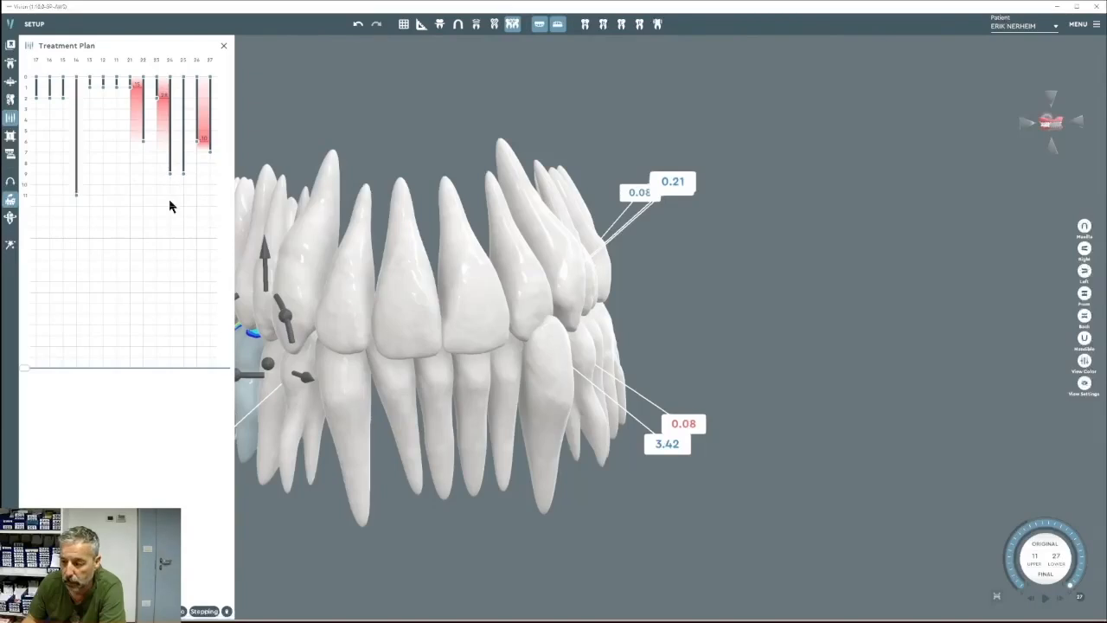
Compare the staging charts of the lower and upper jaws by selecting the left canines, and examine the collisions marked for the lower left teeth.
drag(554, 259, 485, 324)
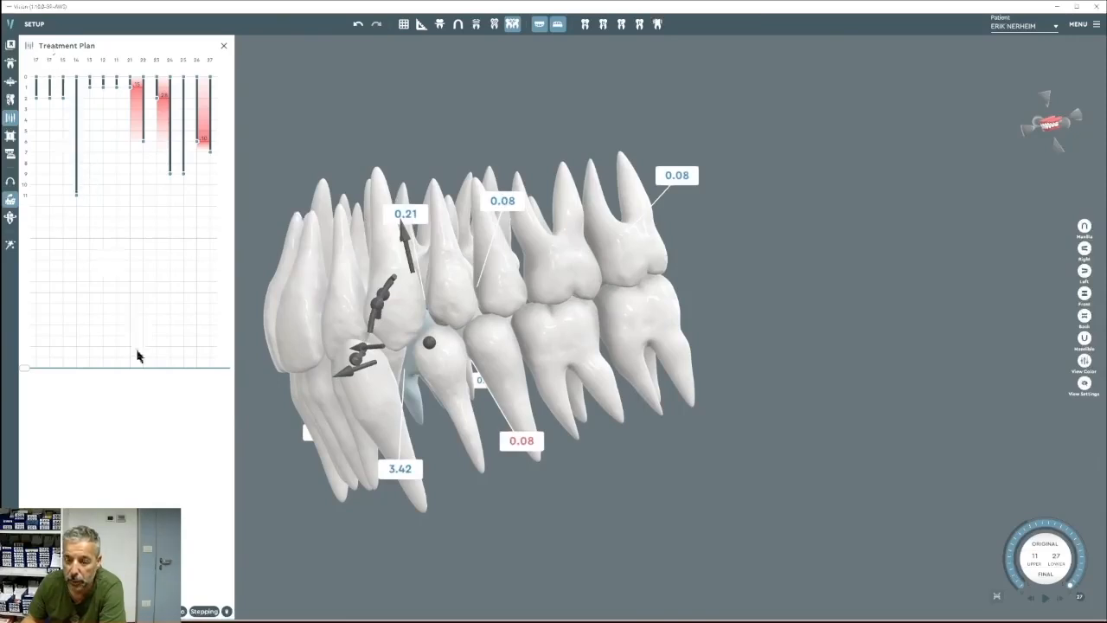
click(378, 373)
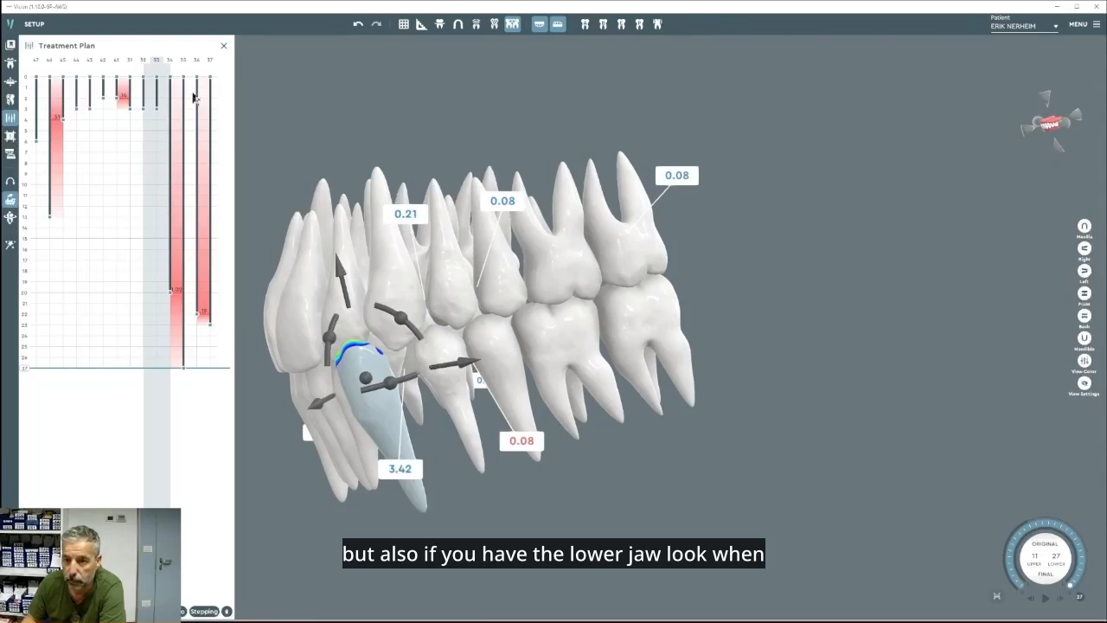
click(390, 294)
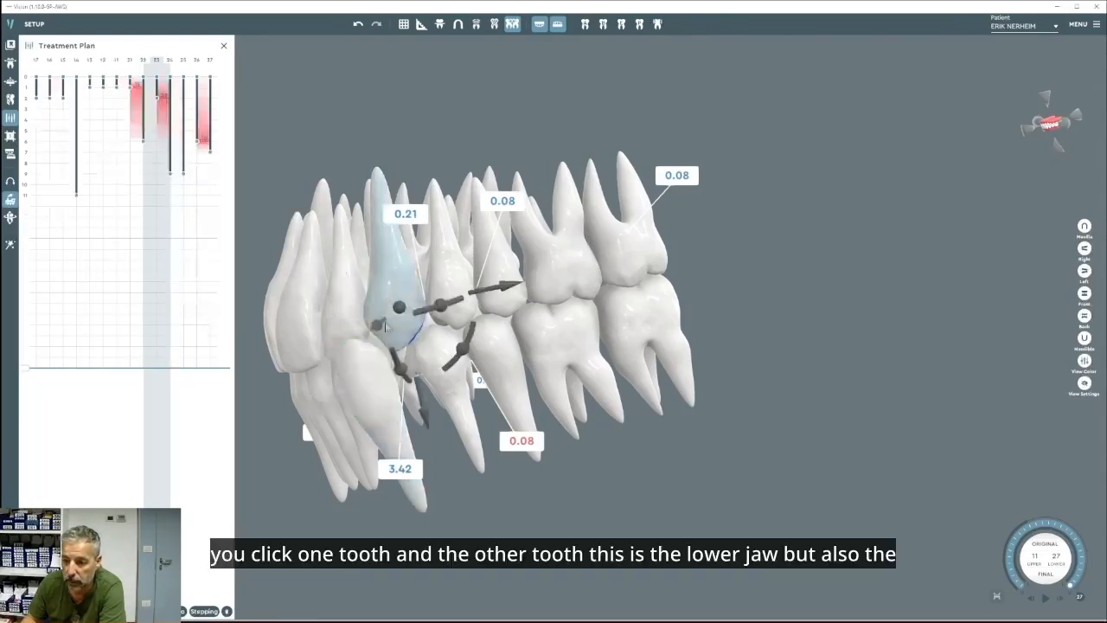
click(378, 389)
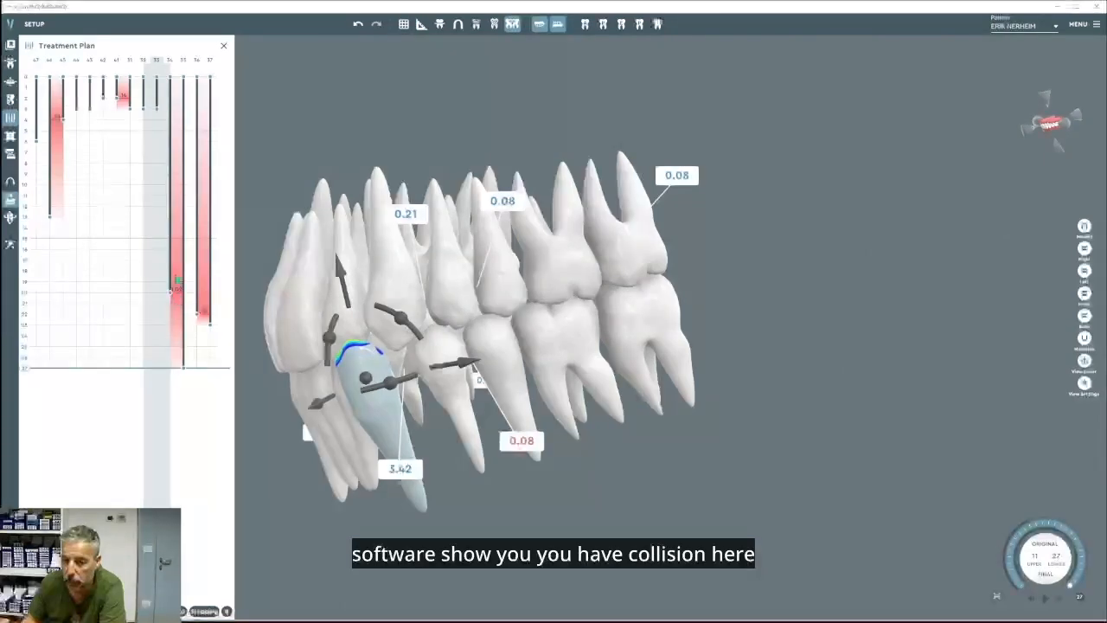
click(205, 256)
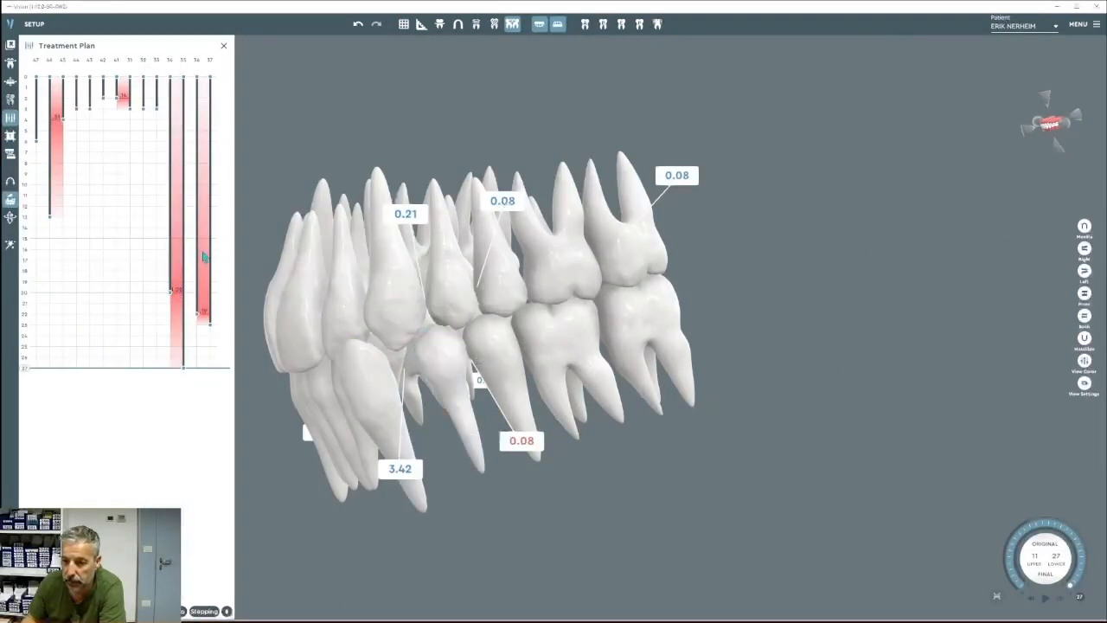
drag(297, 320, 605, 309)
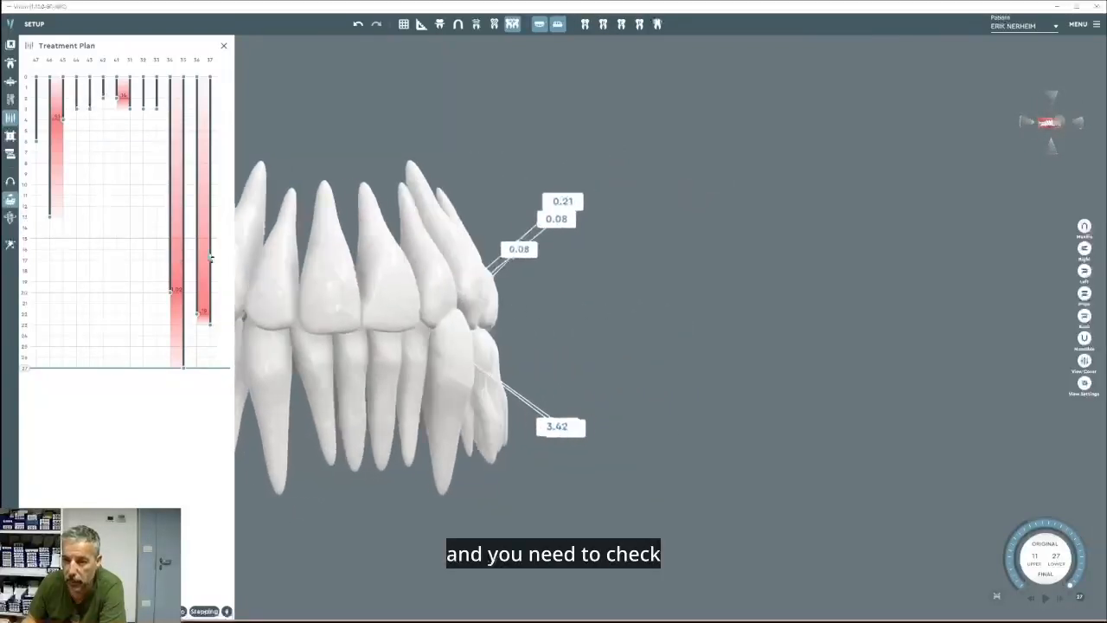
Go to stage 17 of the treatment plan and inspect the lower left posterior contacts from the patient's left side.
click(27, 261)
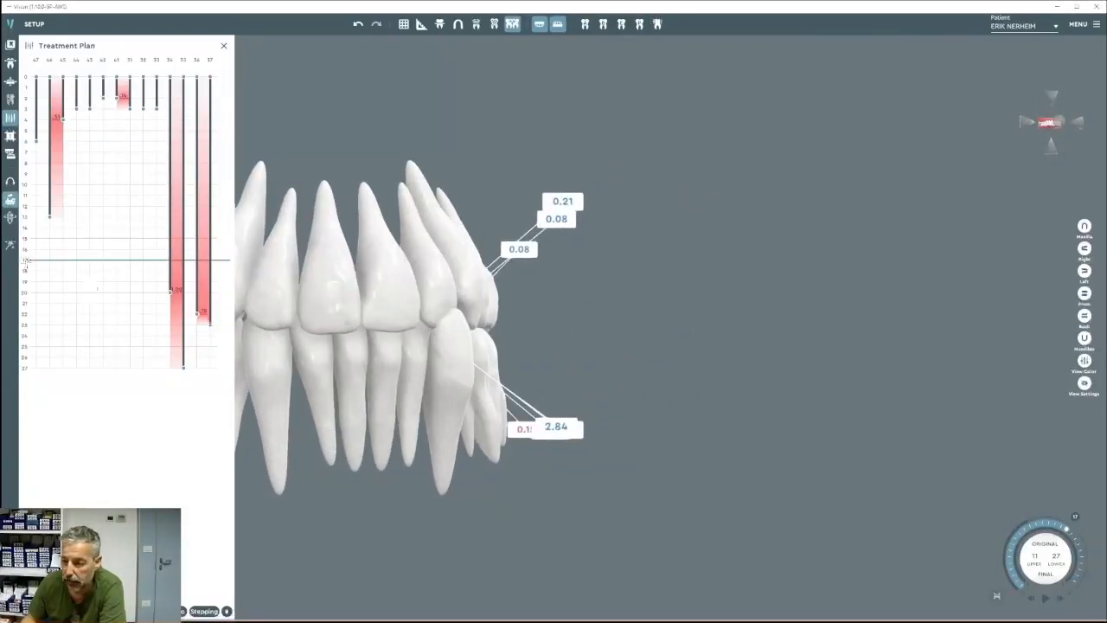
right_drag(522, 377, 672, 353)
drag(672, 353, 517, 414)
scroll(516, 412, up, 1)
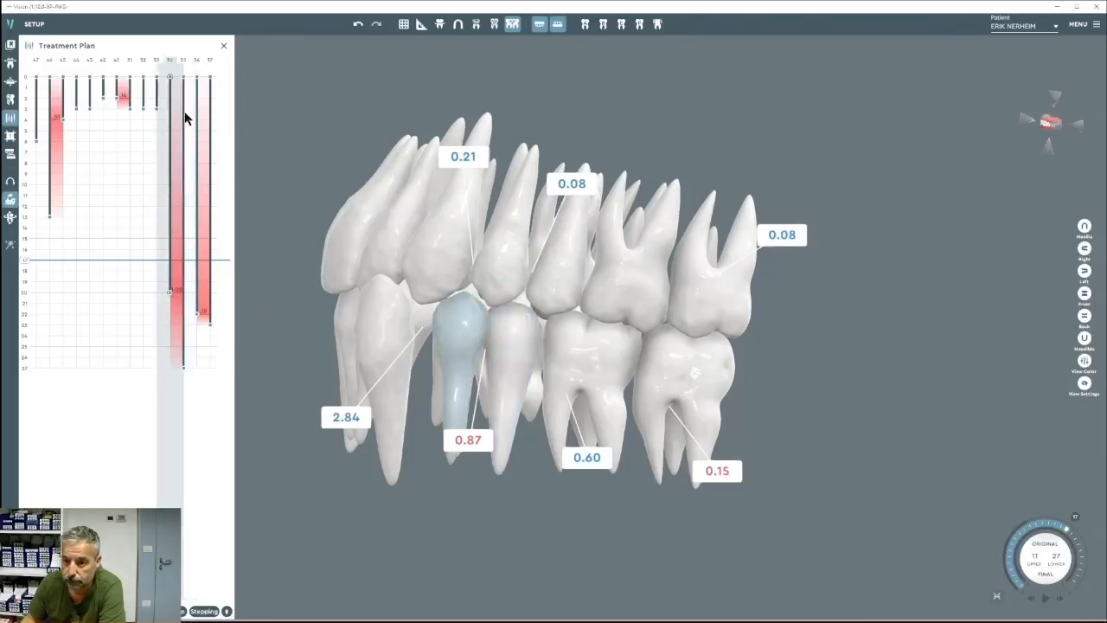
Try shifting tooth 34's movement to stages 5 to 25, check the neighbouring molars' staging, and return its start to stage 0.
mouse_move(184, 118)
mouse_down()
mouse_move(184, 143)
mouse_move(170, 95)
mouse_move(167, 147)
mouse_up()
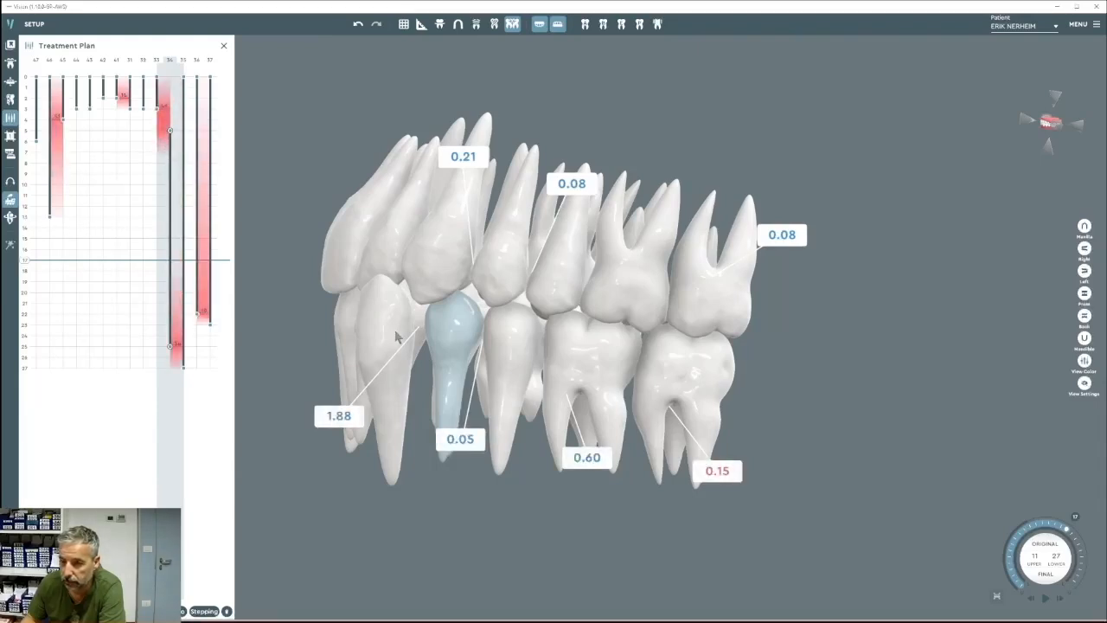
middle_drag(396, 331, 421, 347)
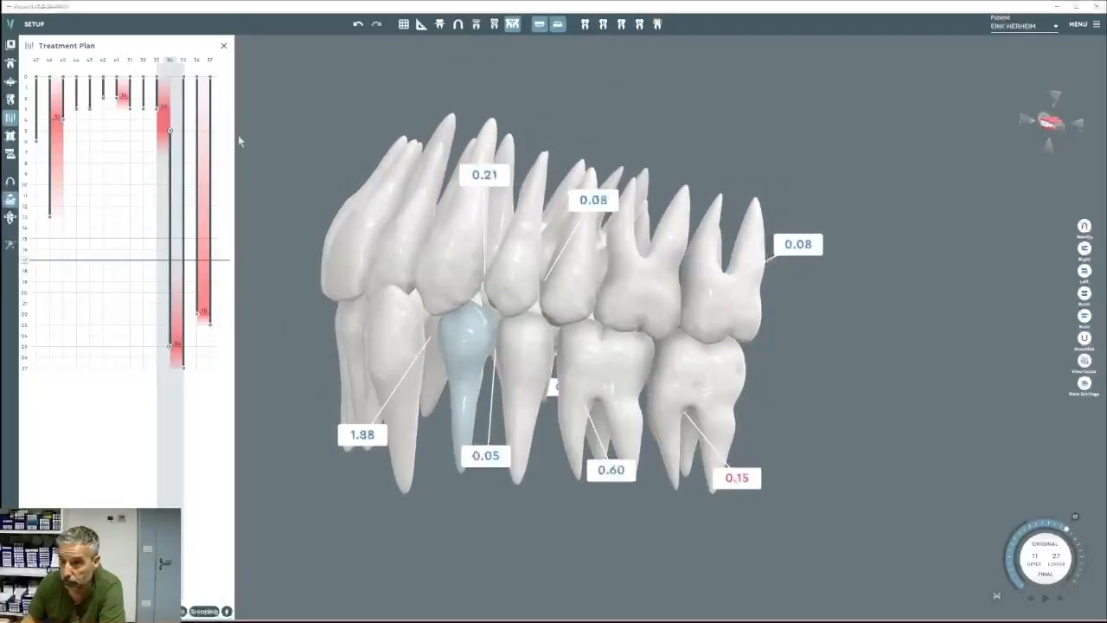
mouse_move(197, 92)
mouse_down()
mouse_move(199, 125)
mouse_move(198, 89)
mouse_up()
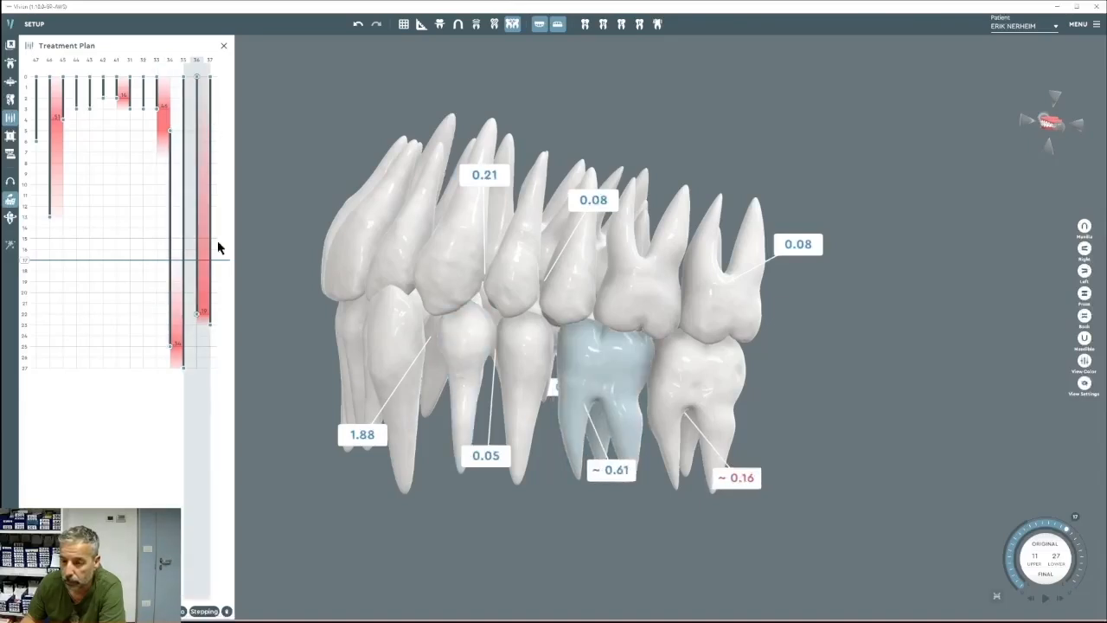
click(212, 294)
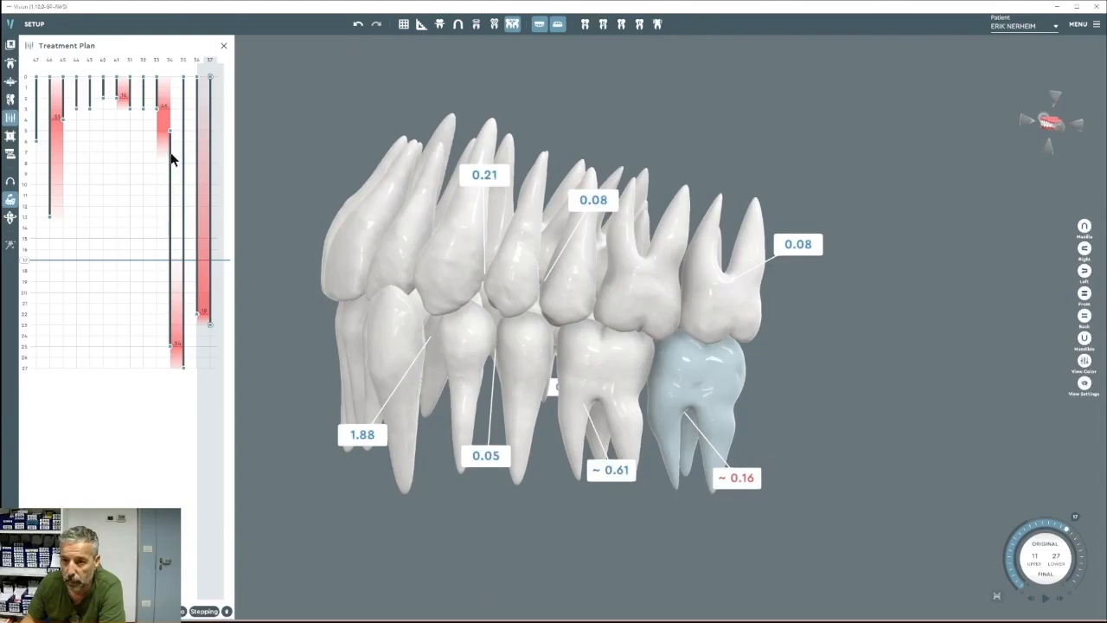
drag(170, 153, 171, 100)
right_drag(738, 365, 716, 368)
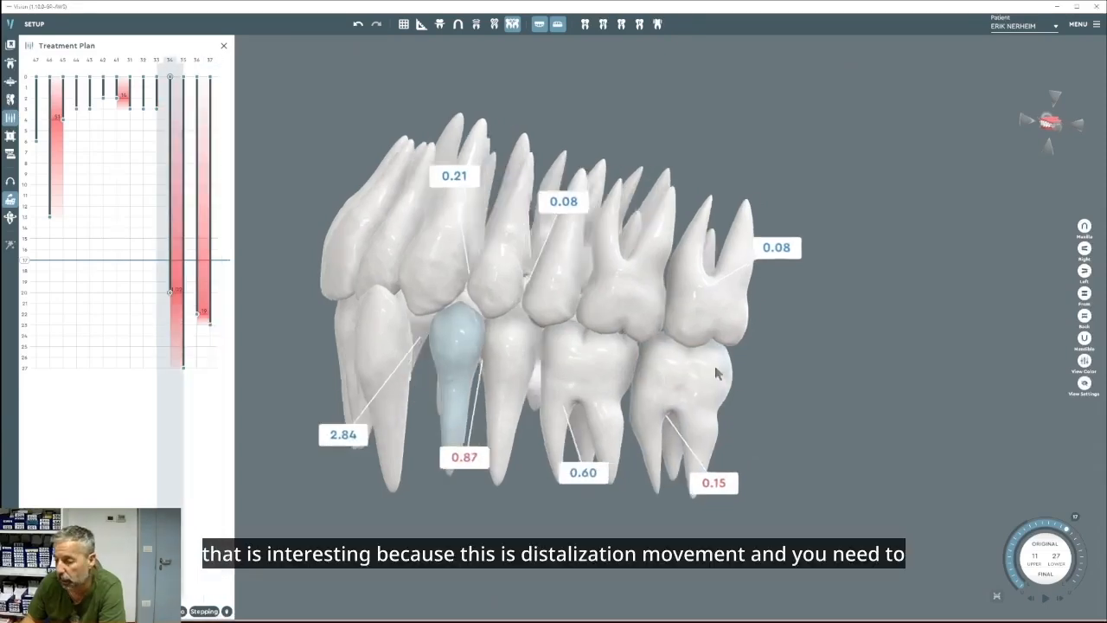
Examine the lower left posterior contacts in the occlusal view of the lower jaw alone, selecting teeth 35, 34 and 37.
click(510, 353)
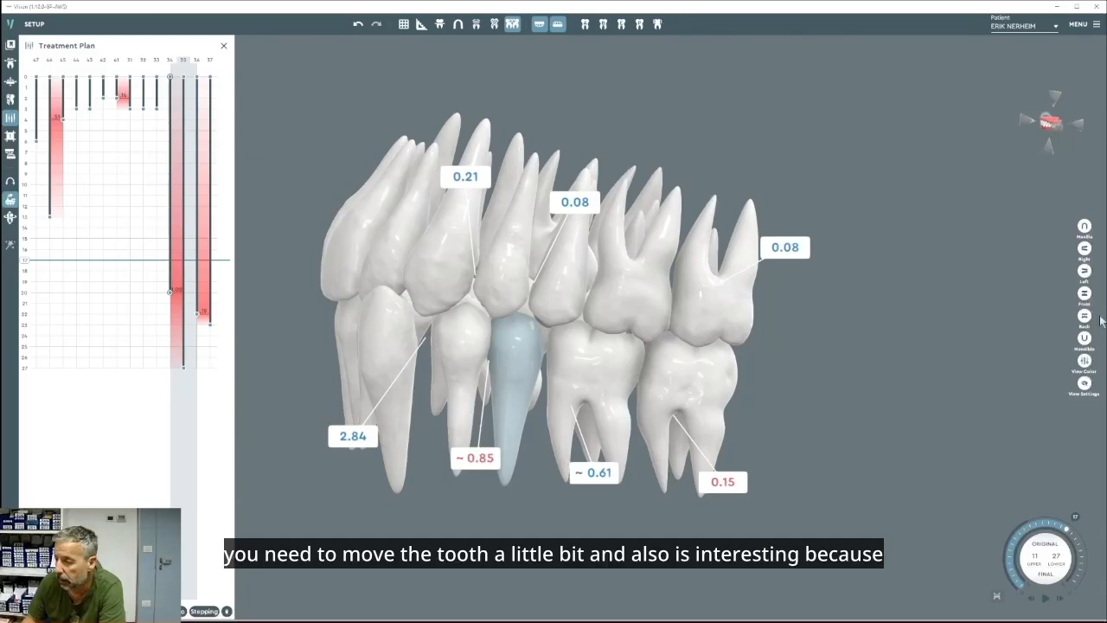
click(1084, 337)
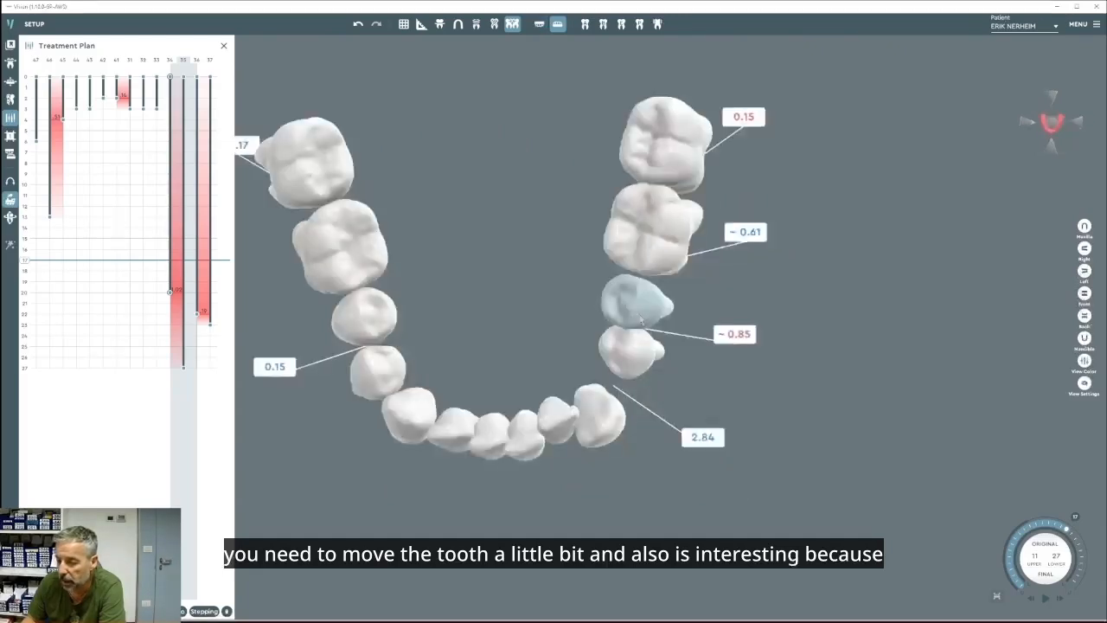
click(632, 348)
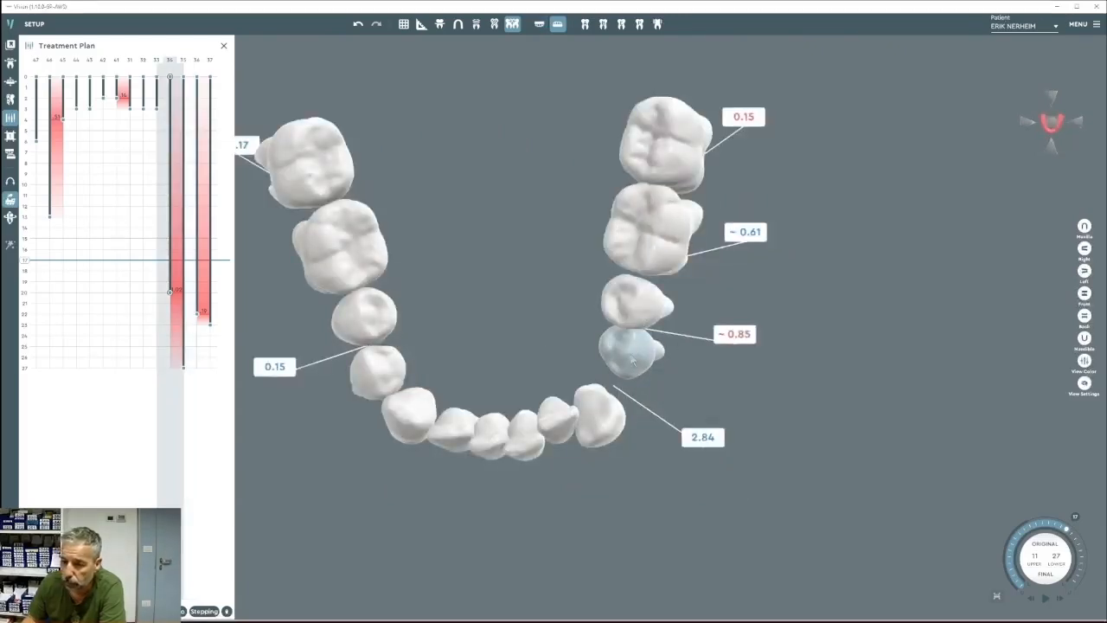
click(690, 180)
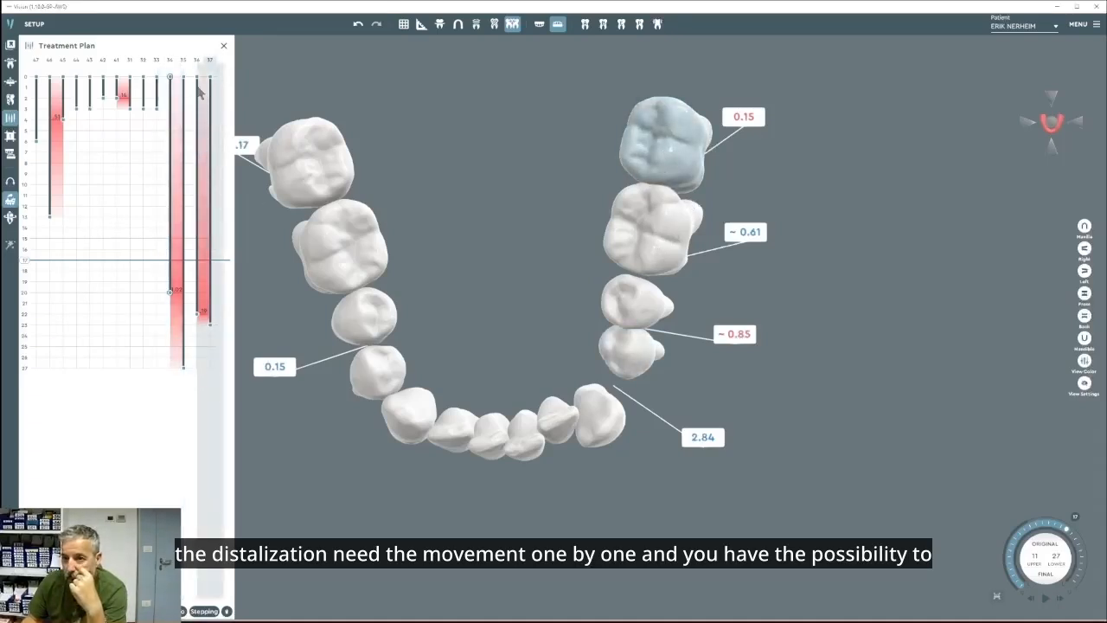
Try staging the lower left distalization sequentially, starting tooth 36 at stage 10, tooth 35 at stage 17 and tooth 34 at stage 36.
drag(198, 90, 199, 190)
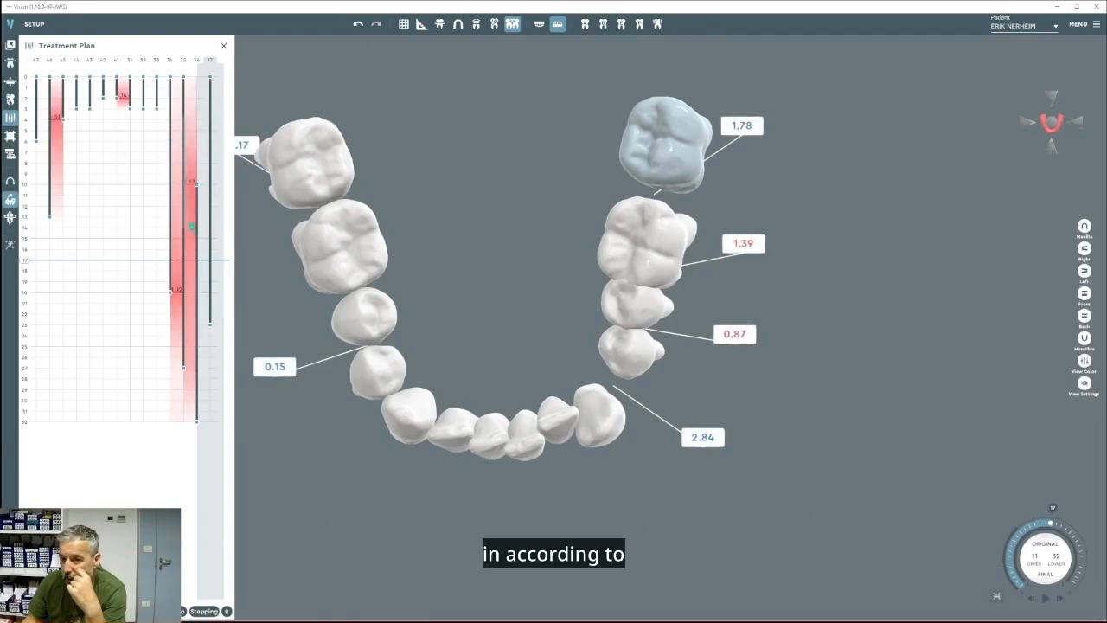
drag(184, 91, 192, 276)
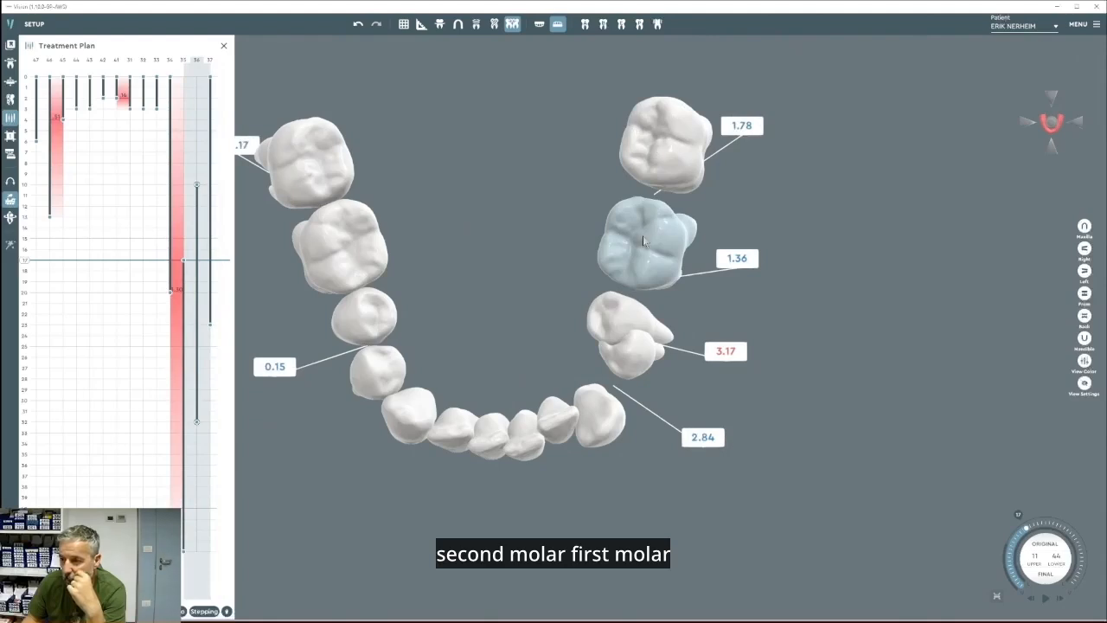
drag(171, 140, 198, 527)
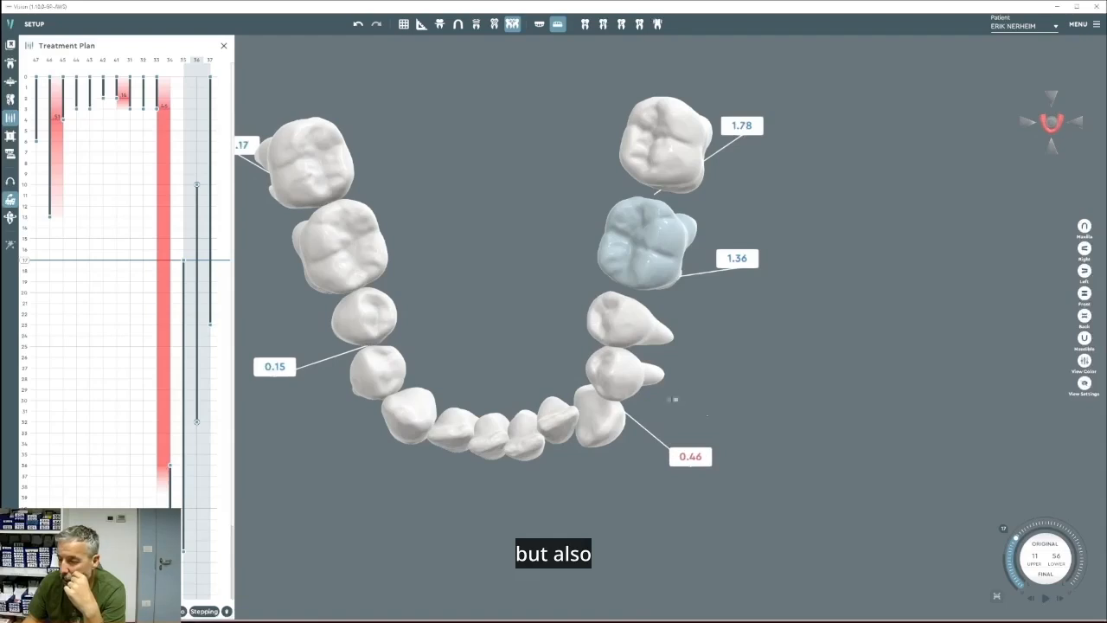
Play the treatment stages forward and backward to examine how the lower left posterior teeth move one after another.
middle_drag(674, 391, 679, 356)
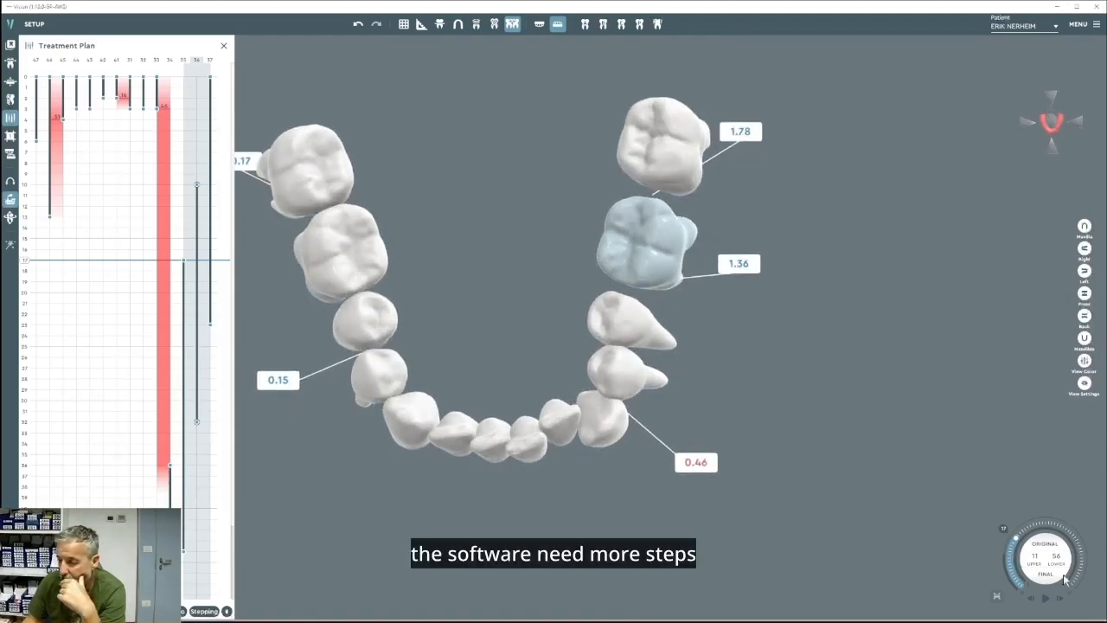
scroll(1016, 548, down, 20)
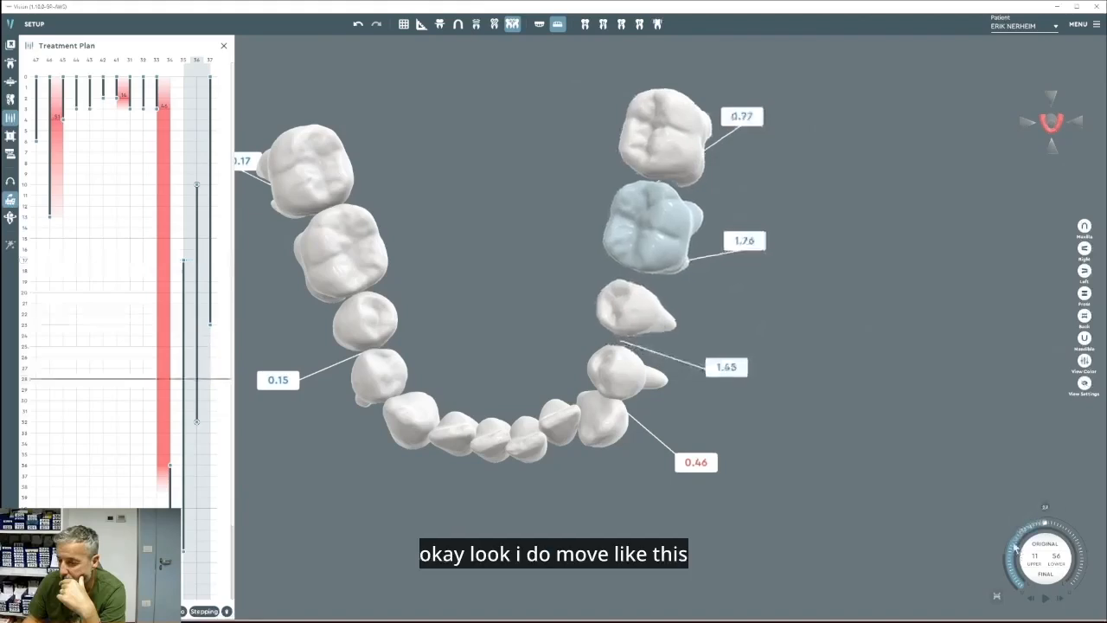
scroll(1015, 546, down, 14)
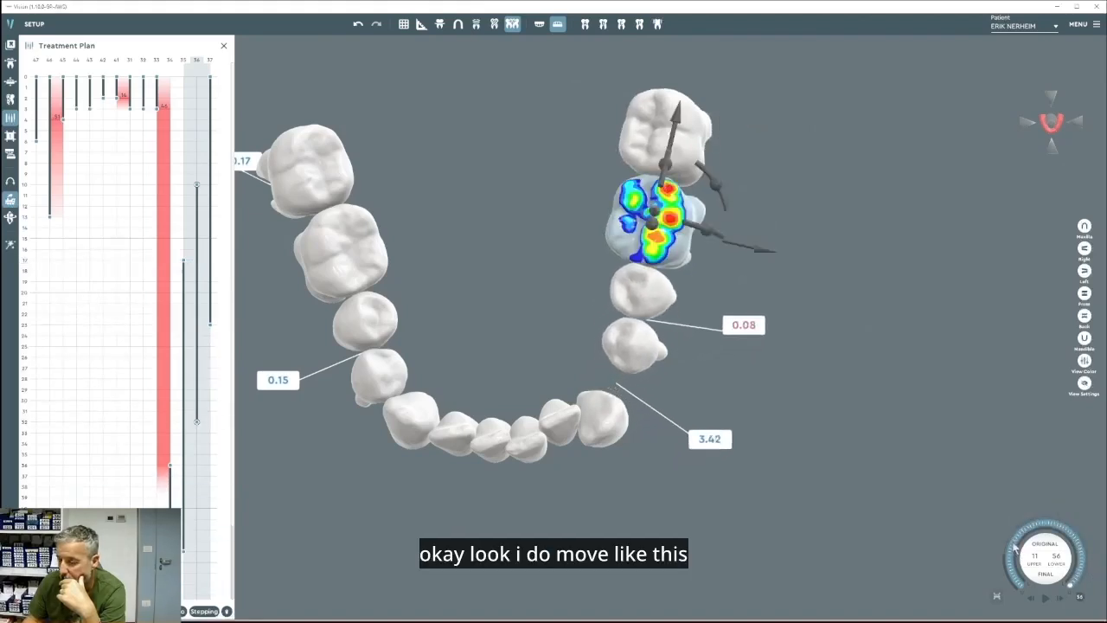
scroll(1016, 545, up, 15)
scroll(1014, 545, up, 20)
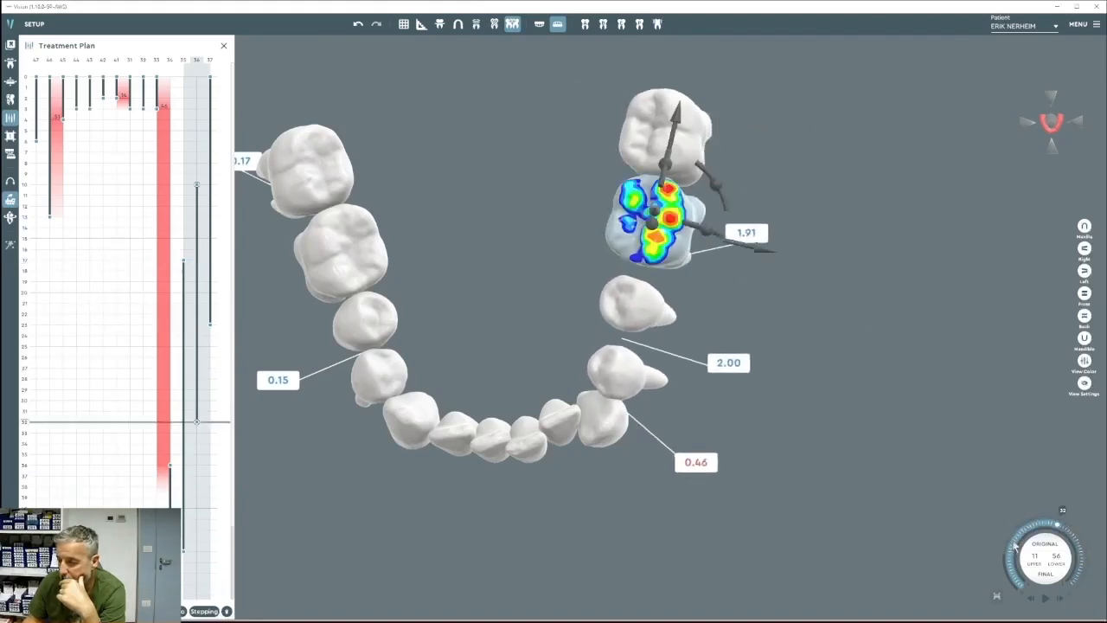
scroll(1014, 546, down, 20)
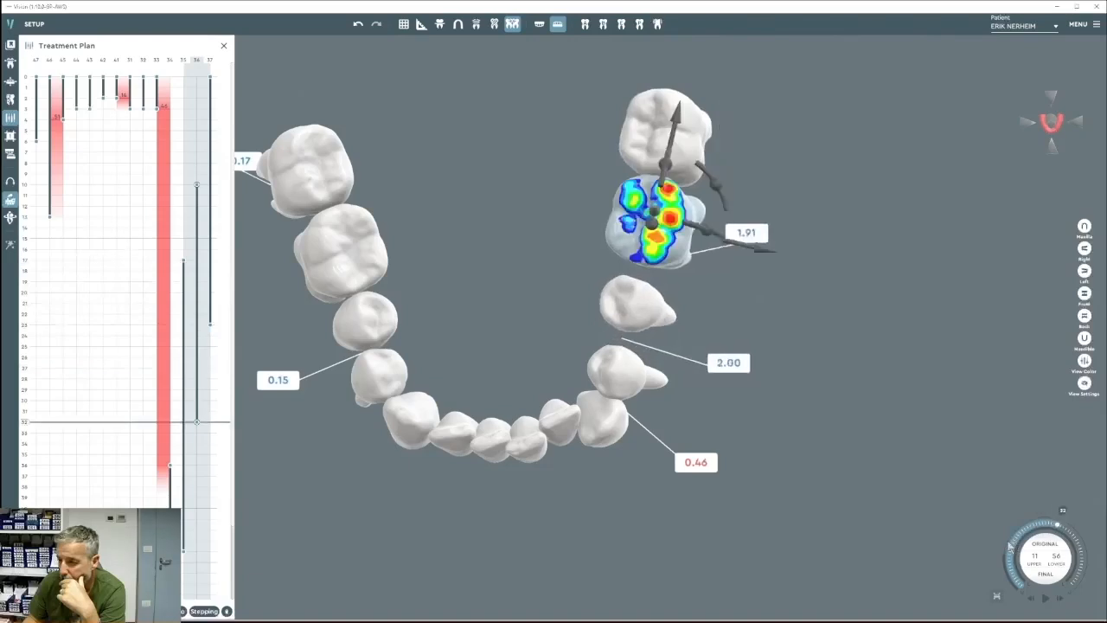
scroll(1010, 546, down, 3)
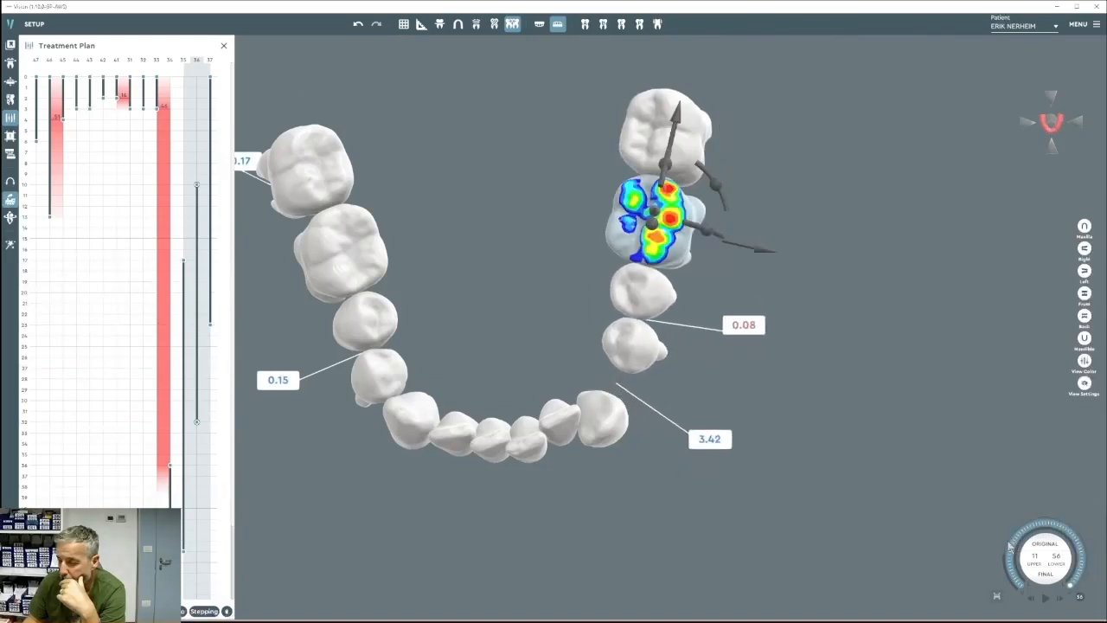
scroll(1010, 546, up, 16)
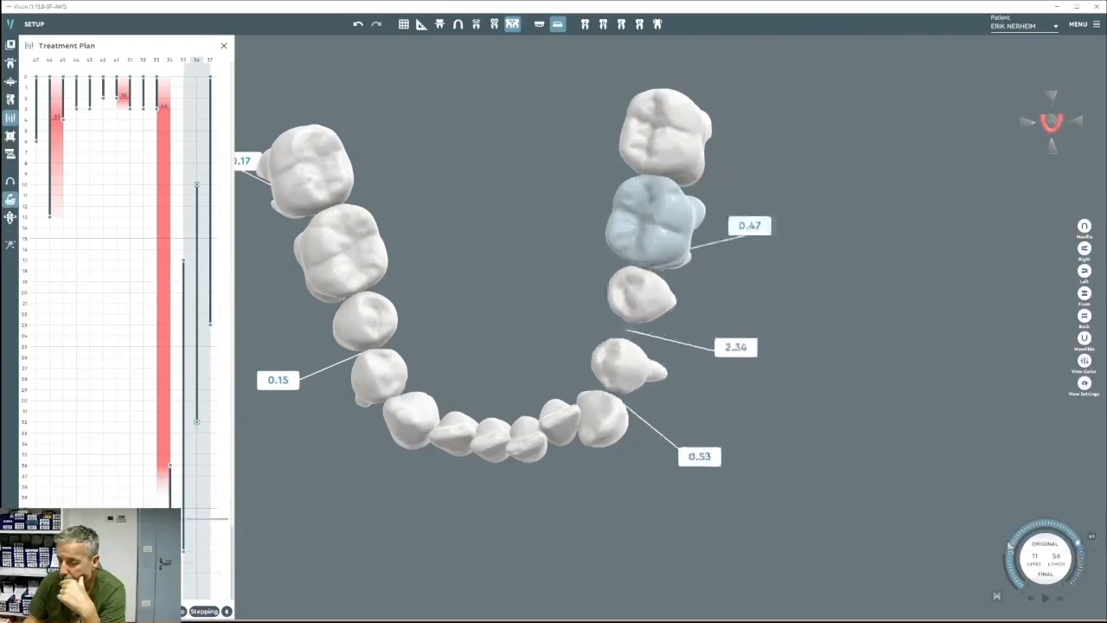
scroll(1010, 546, down, 16)
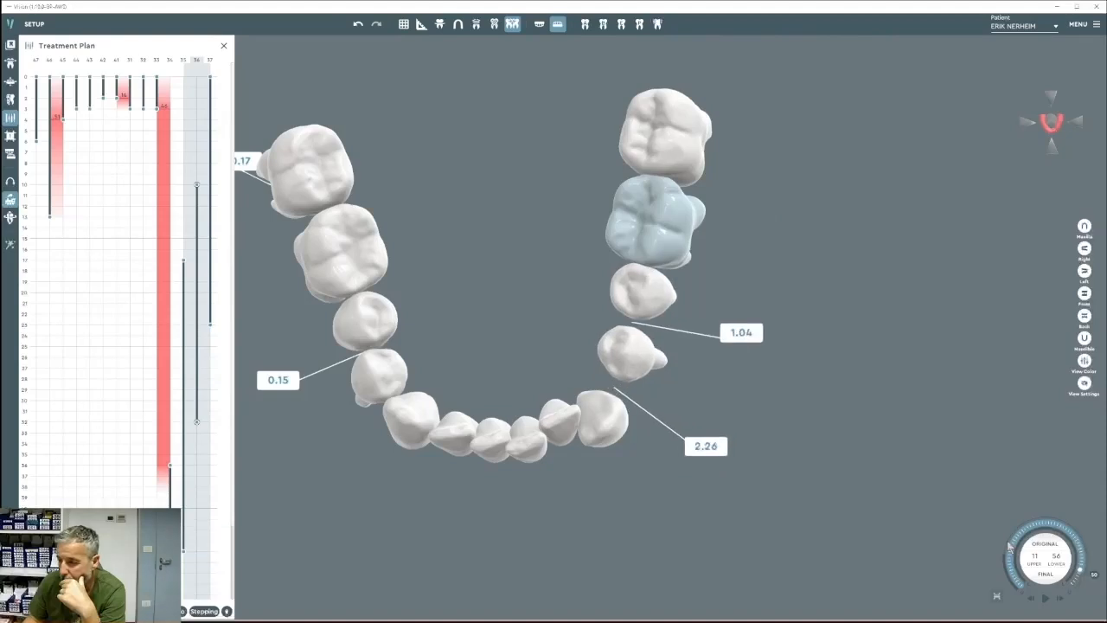
scroll(1010, 547, up, 1)
scroll(1010, 547, up, 1)
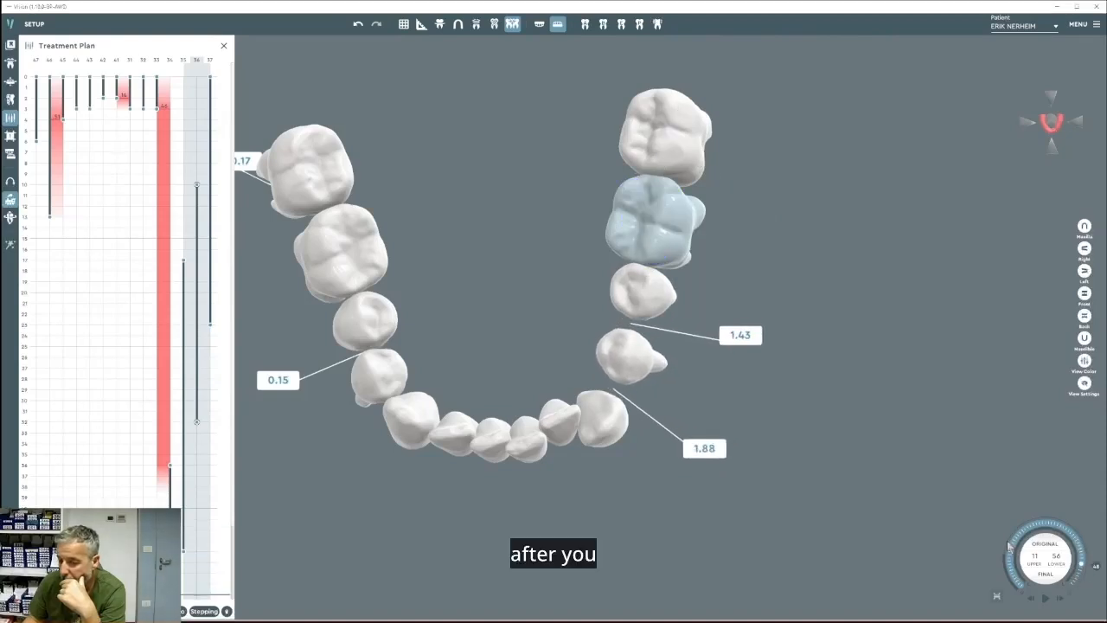
Undo the sequential staging shifts of teeth 34, 35 and 36.
click(358, 23)
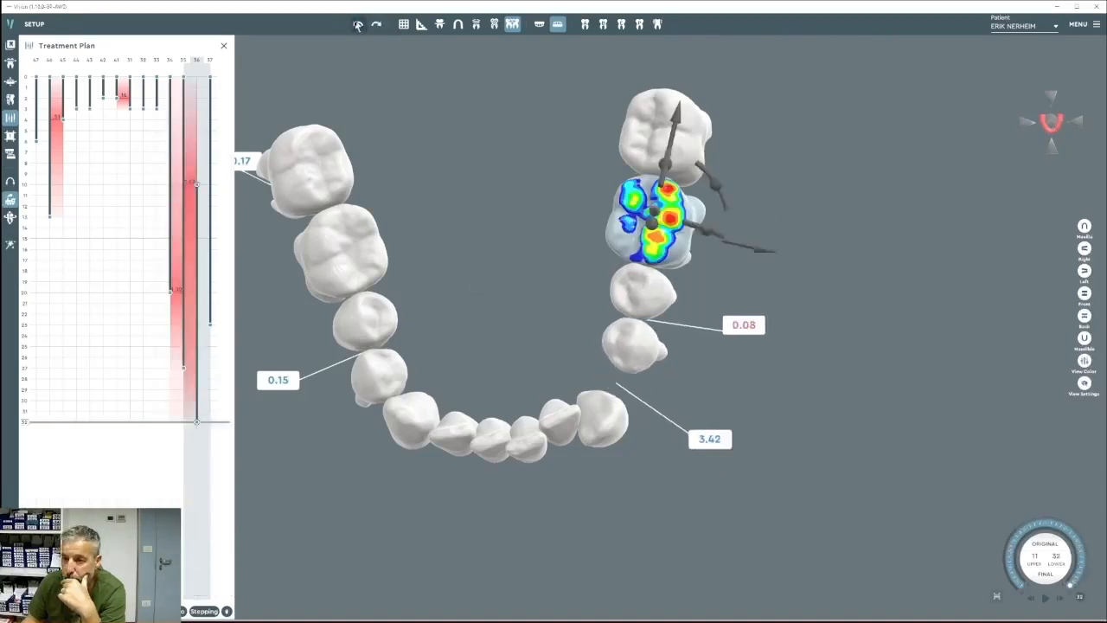
click(358, 24)
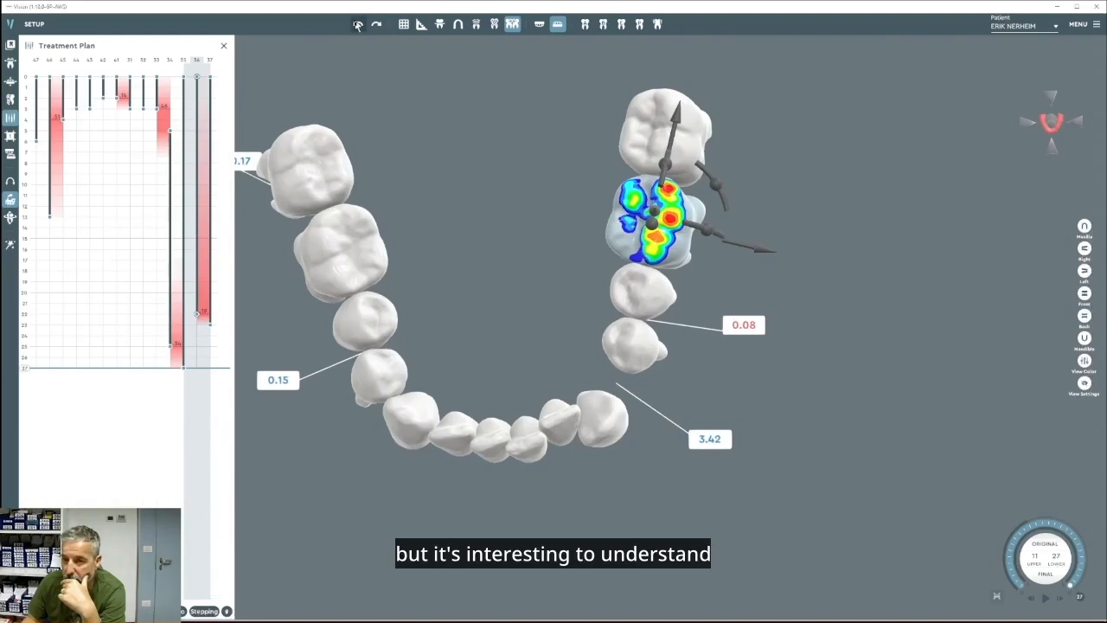
click(358, 23)
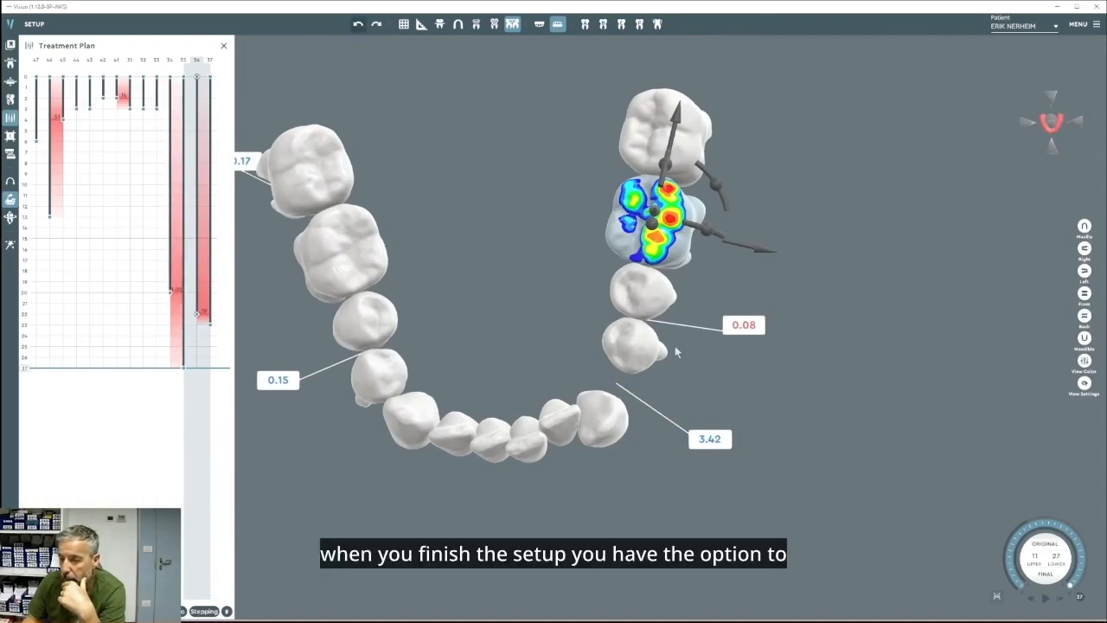
Try delaying tooth 34's movement to start at stage 2, and return its start to stage 0.
mouse_move(184, 85)
mouse_down()
mouse_move(185, 178)
mouse_move(185, 95)
mouse_up()
click(184, 97)
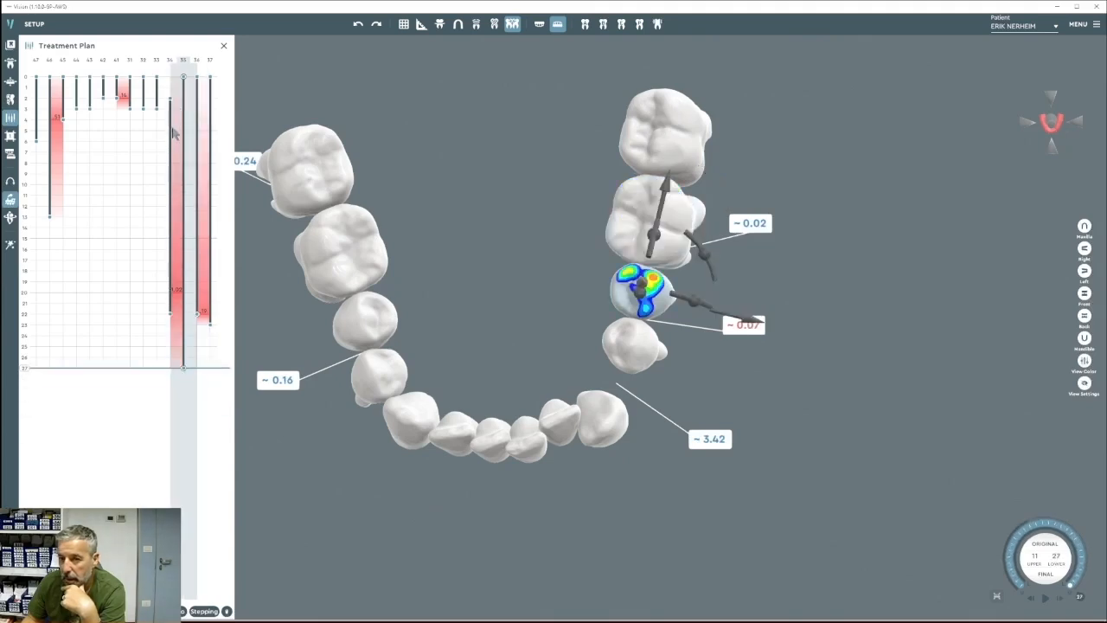
mouse_move(175, 136)
mouse_down()
mouse_move(176, 107)
mouse_move(185, 150)
mouse_move(175, 109)
mouse_move(185, 134)
mouse_up()
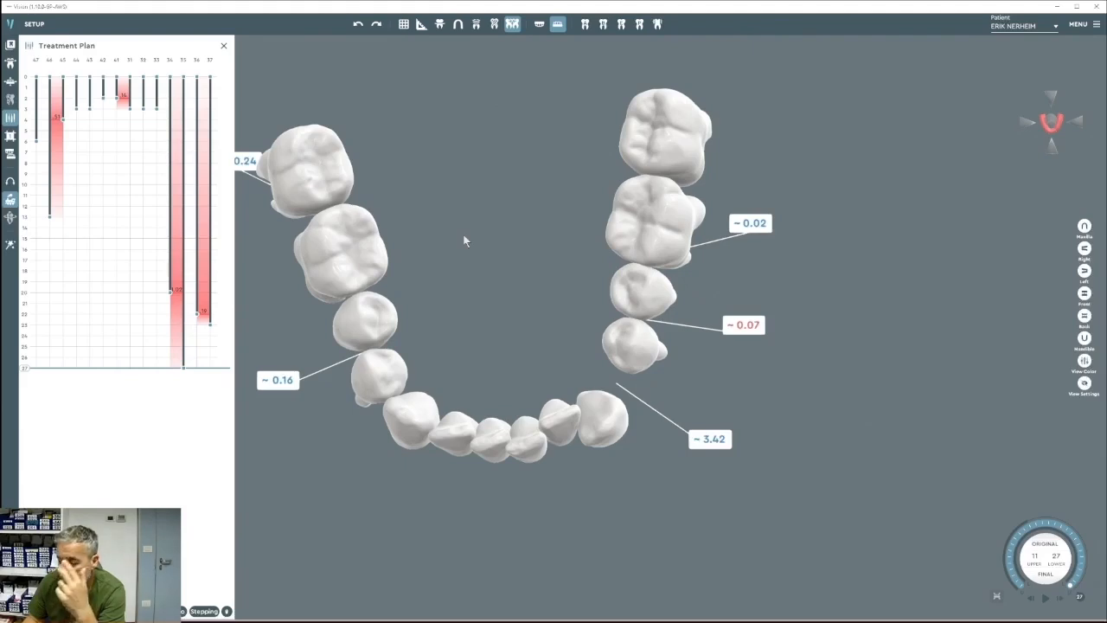
Move the lower left canine distally along the arch into the space in front of tooth 34.
middle_drag(490, 248, 550, 259)
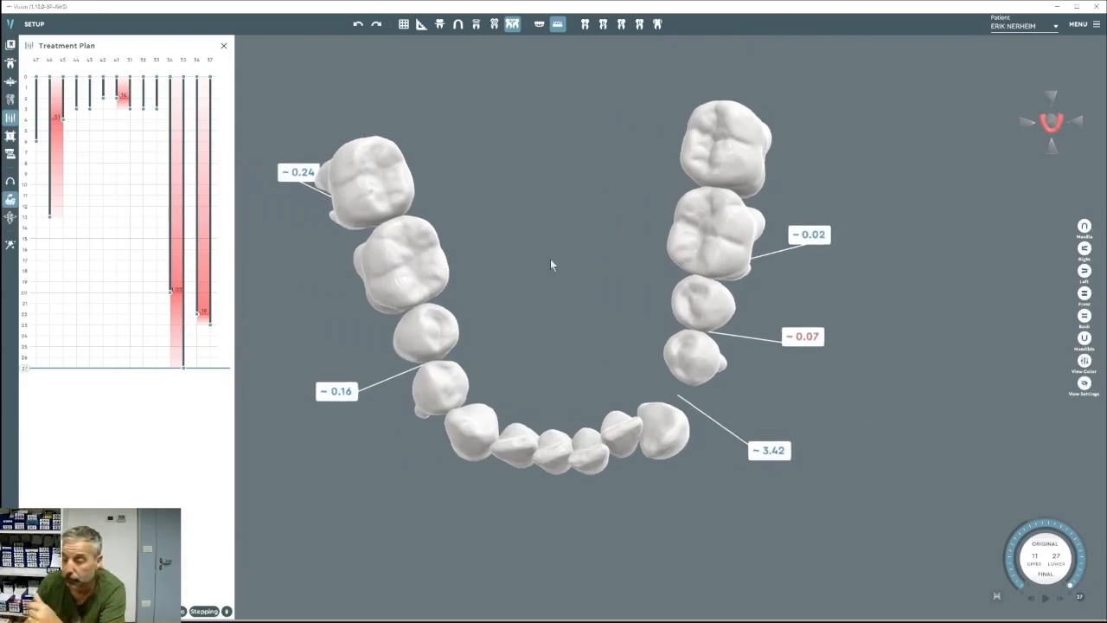
mouse_move(562, 265)
middle_down()
mouse_move(549, 292)
mouse_move(580, 262)
middle_up()
click(662, 437)
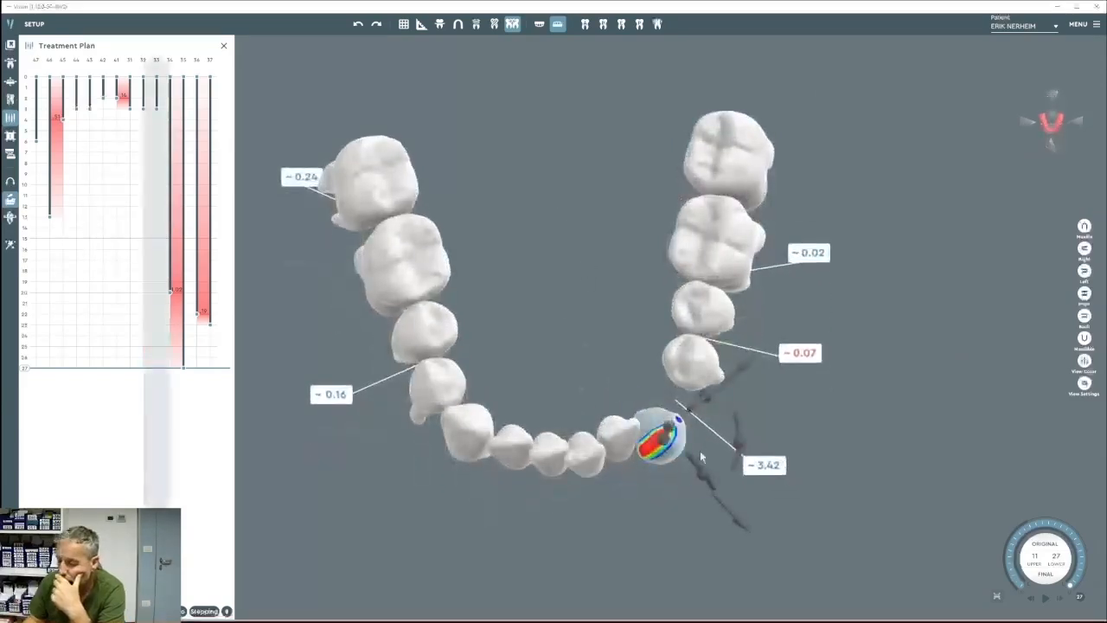
drag(720, 383, 734, 293)
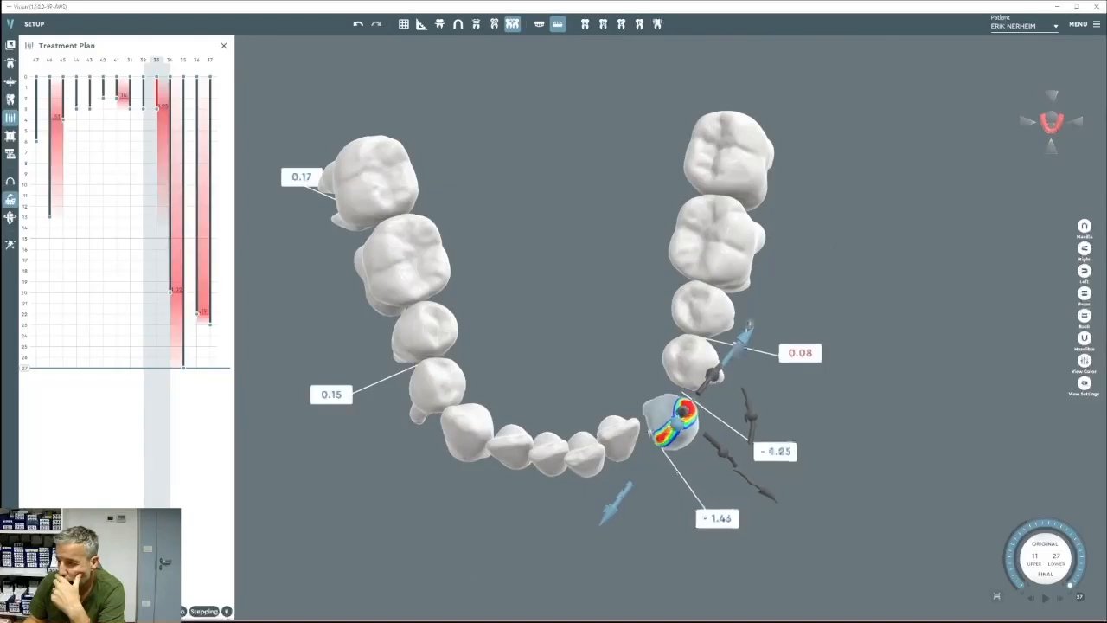
Adjust the lower left canine's inclination and buccolingual position in an oblique front view.
middle_drag(758, 292, 825, 358)
right_drag(828, 358, 763, 263)
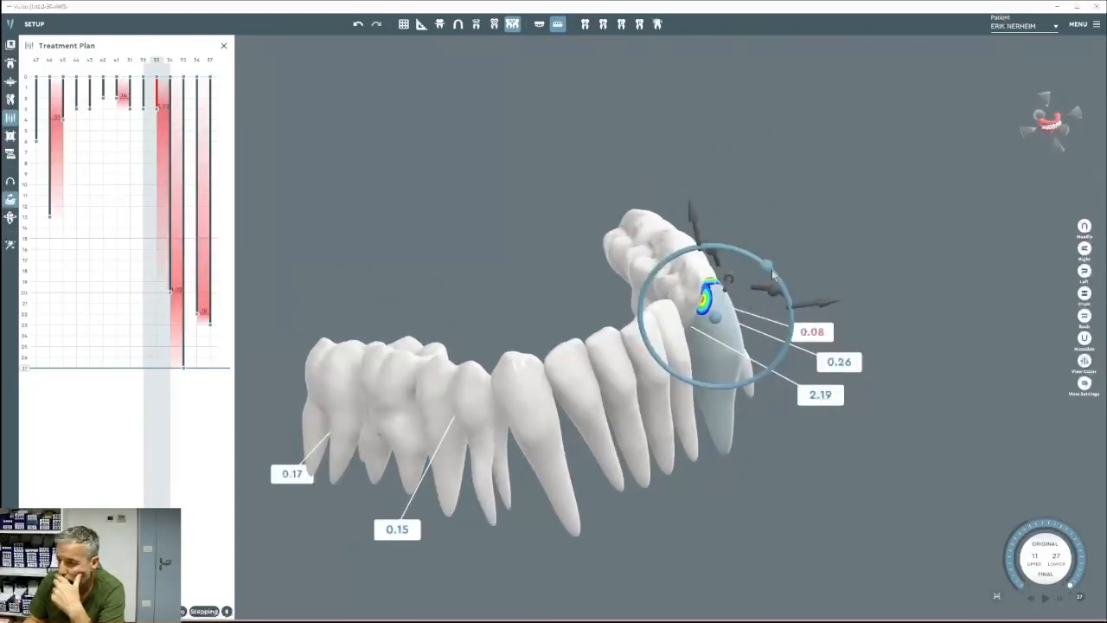
drag(767, 274, 816, 322)
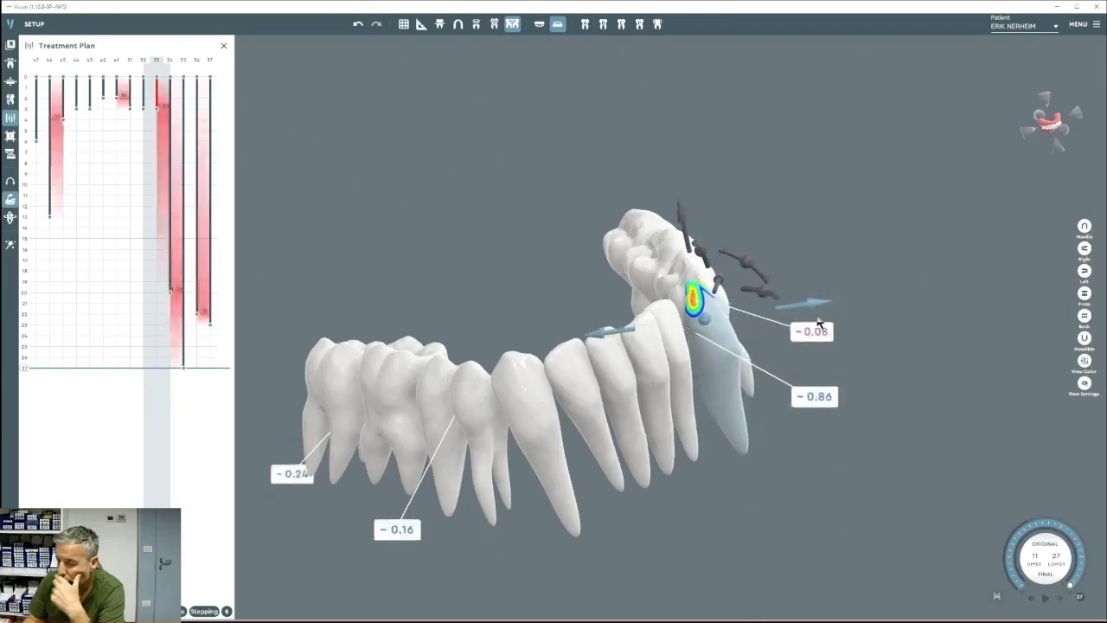
Show the upper jaw as well and shift the lower left canine mesially to about 0.35 mm from tooth 32.
click(539, 25)
middle_drag(806, 200, 773, 165)
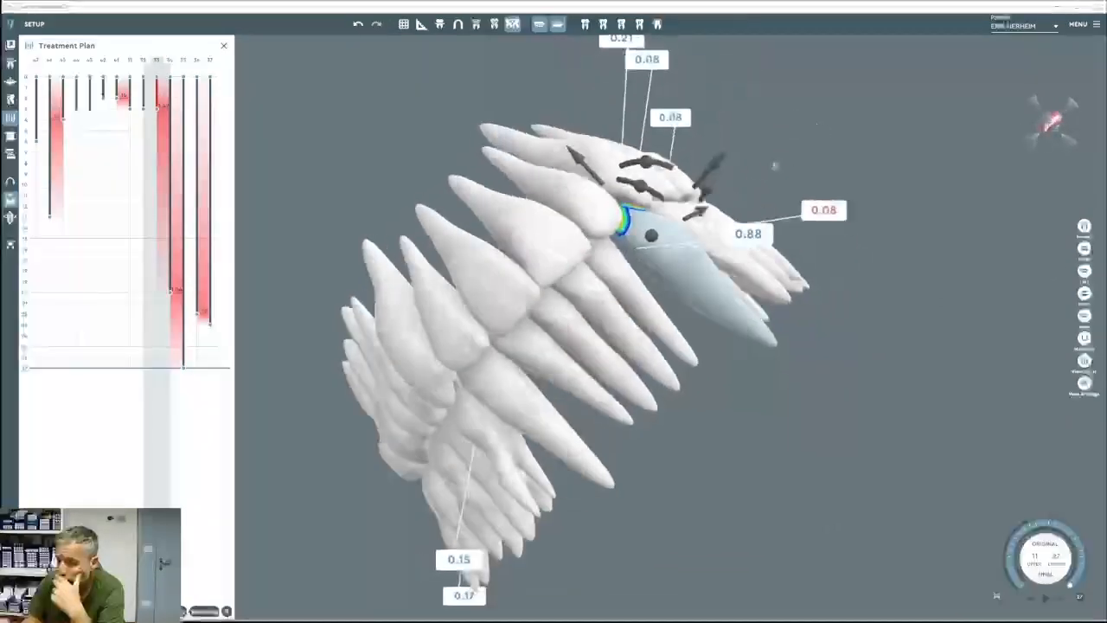
drag(712, 168, 684, 223)
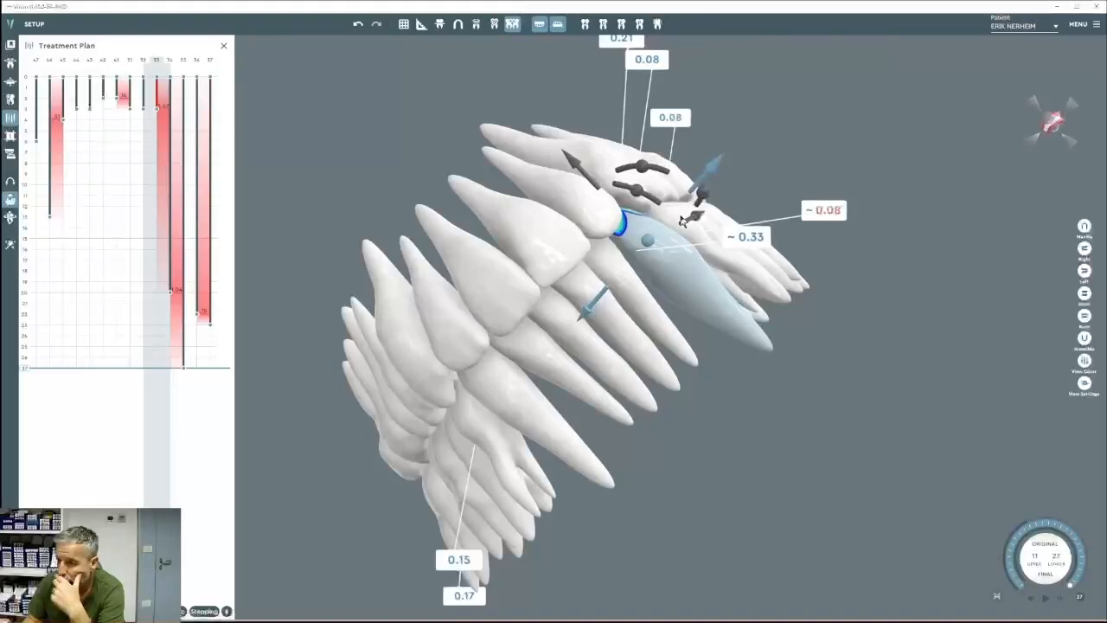
Isolate the lower jaw in the occlusal view, shift the lower left canine buccally and fine-tune its rotation.
right_drag(687, 225, 1105, 279)
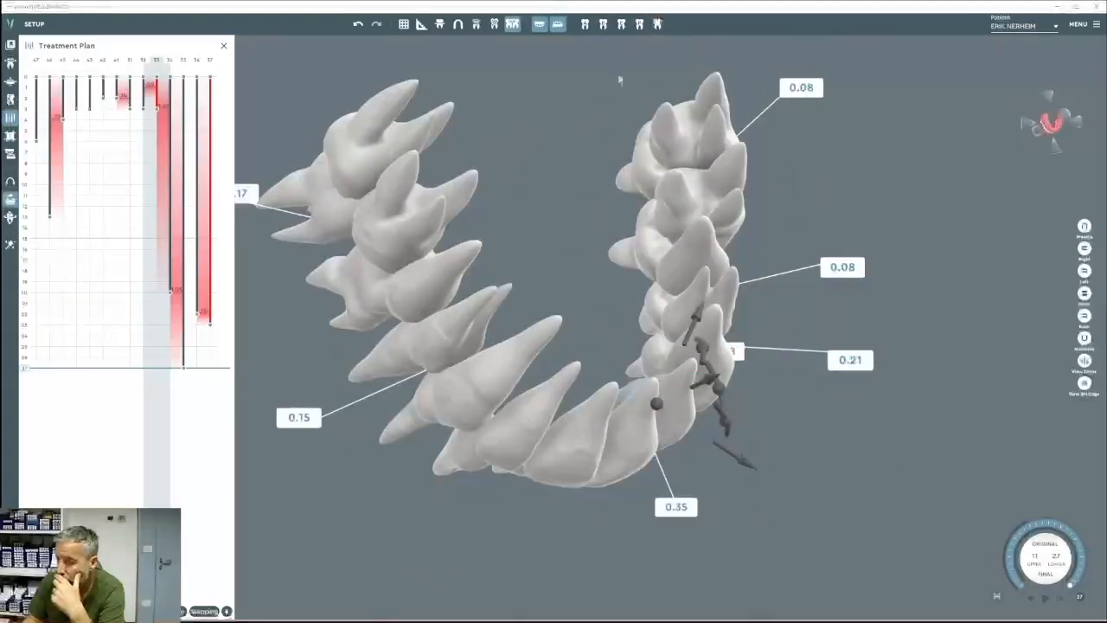
click(558, 26)
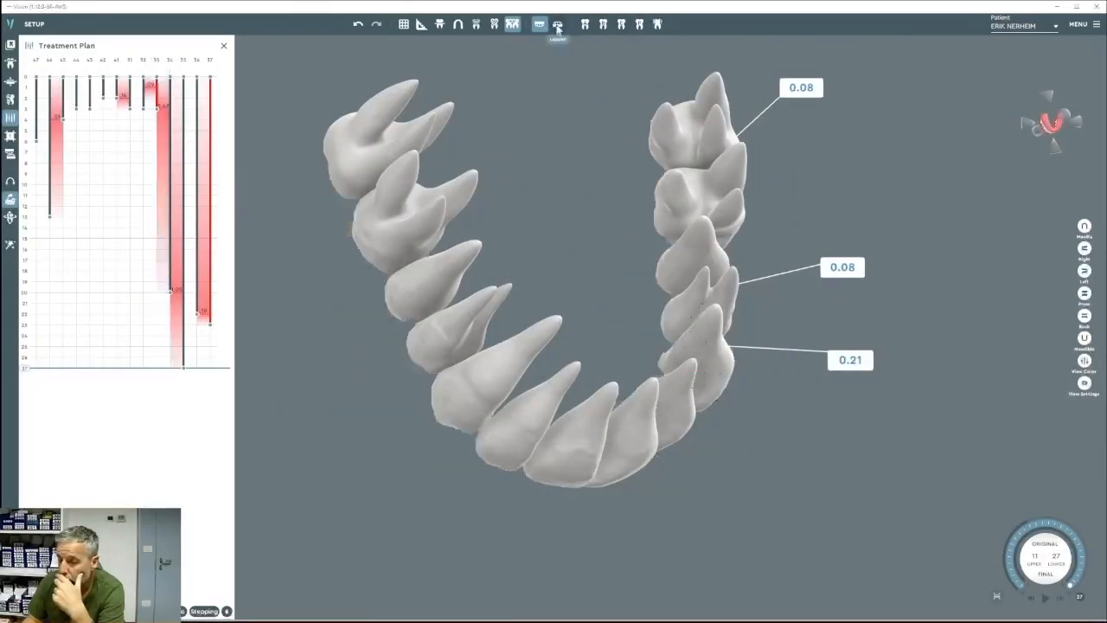
click(557, 26)
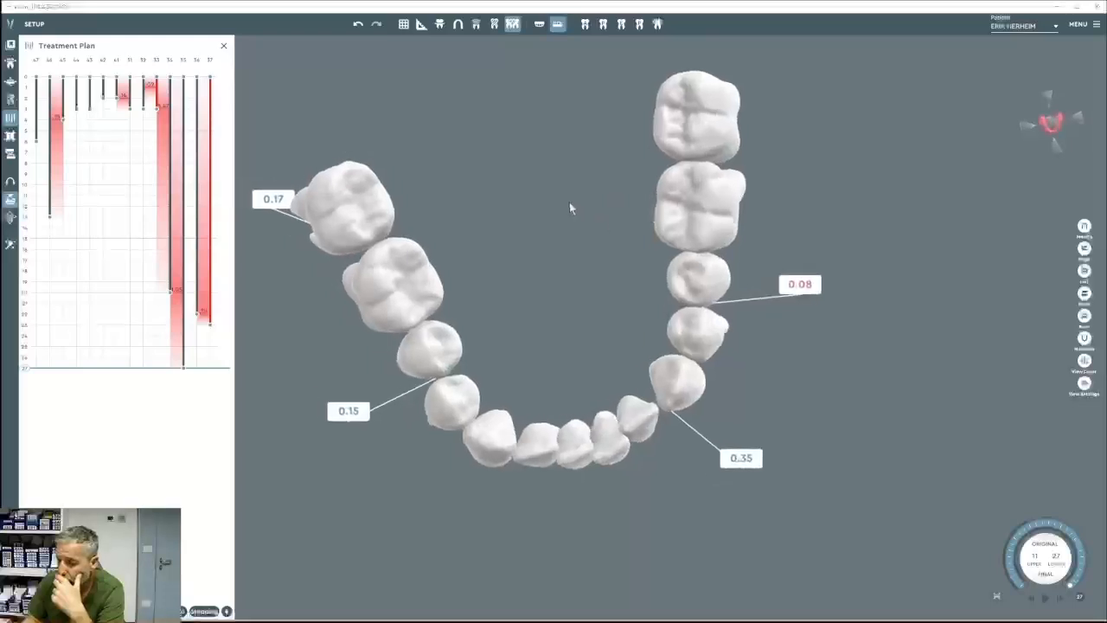
click(683, 385)
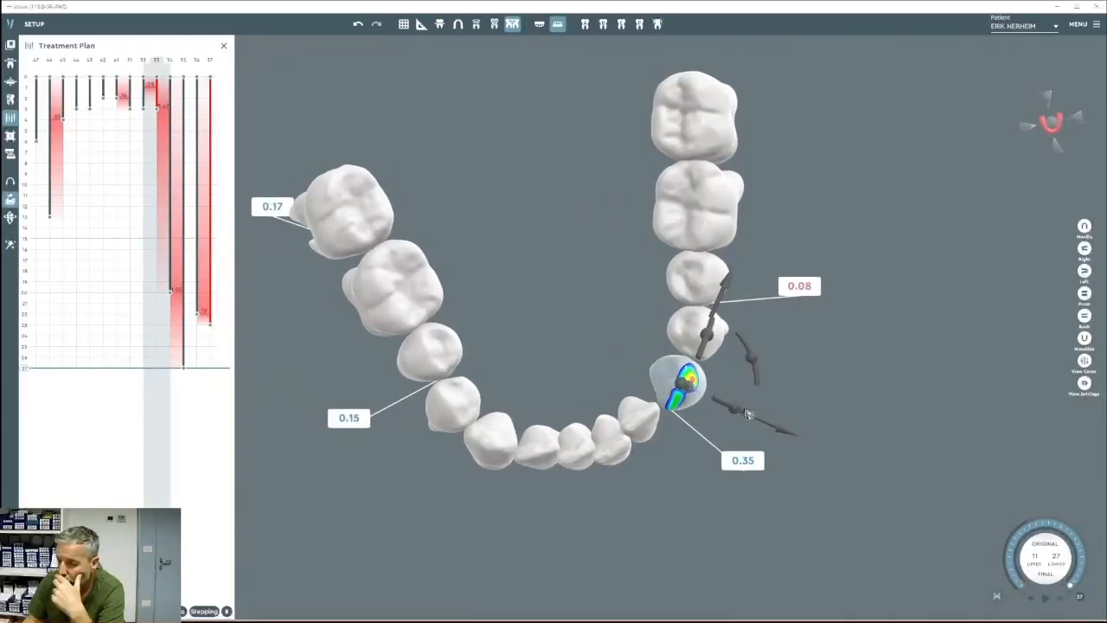
drag(771, 424, 810, 442)
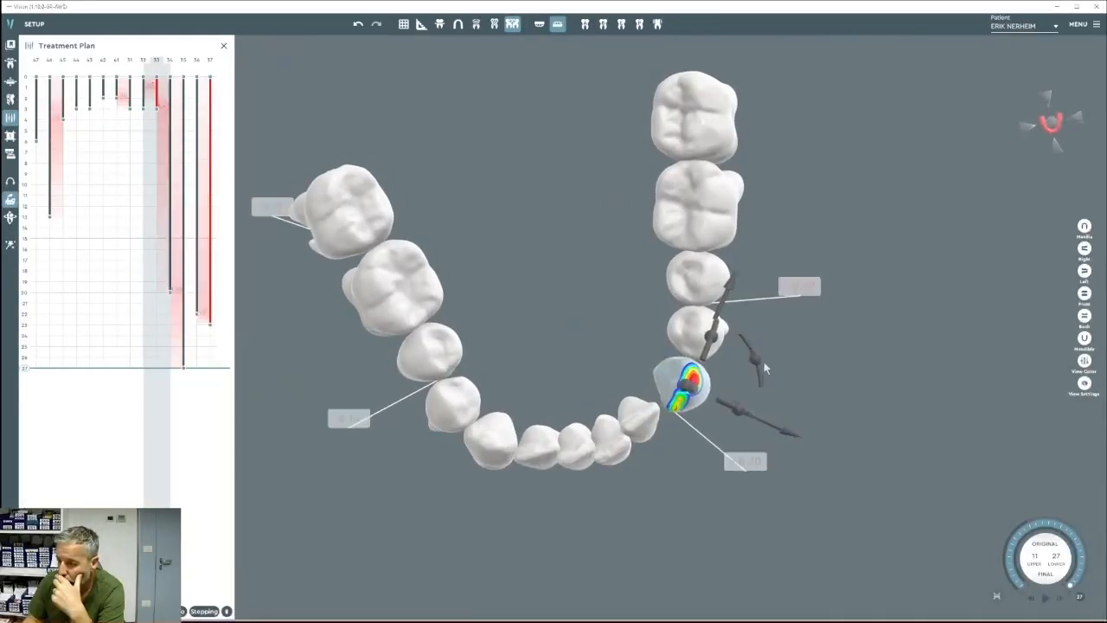
drag(759, 366, 760, 380)
Shift the lower left lateral incisor distally toward the canine in the occlusal view and adjust its buccolingual position.
click(637, 421)
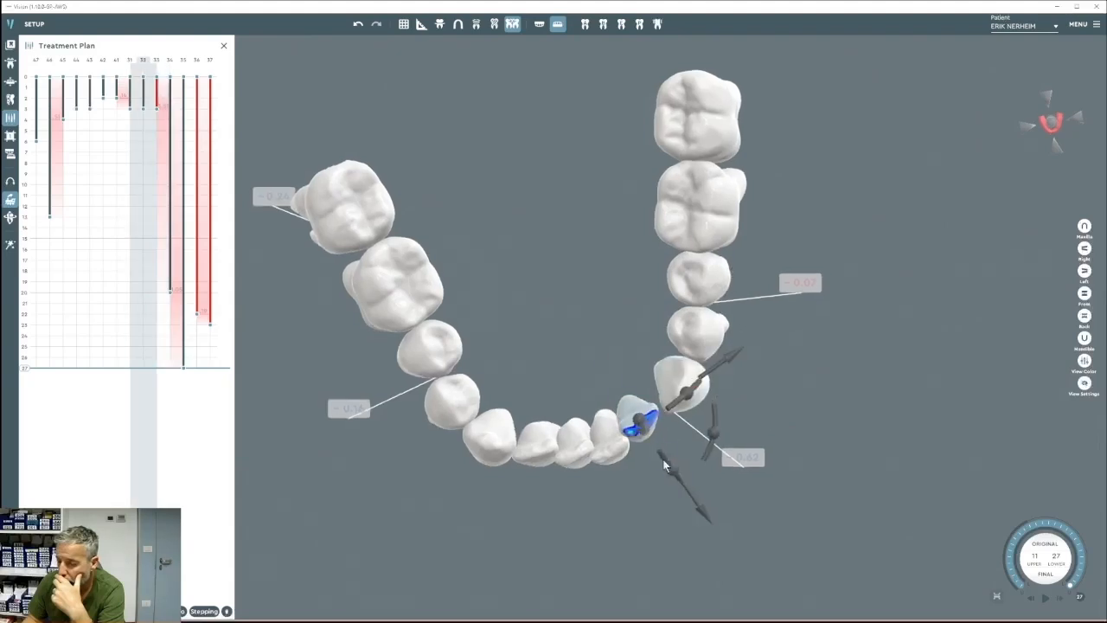
drag(692, 499, 687, 465)
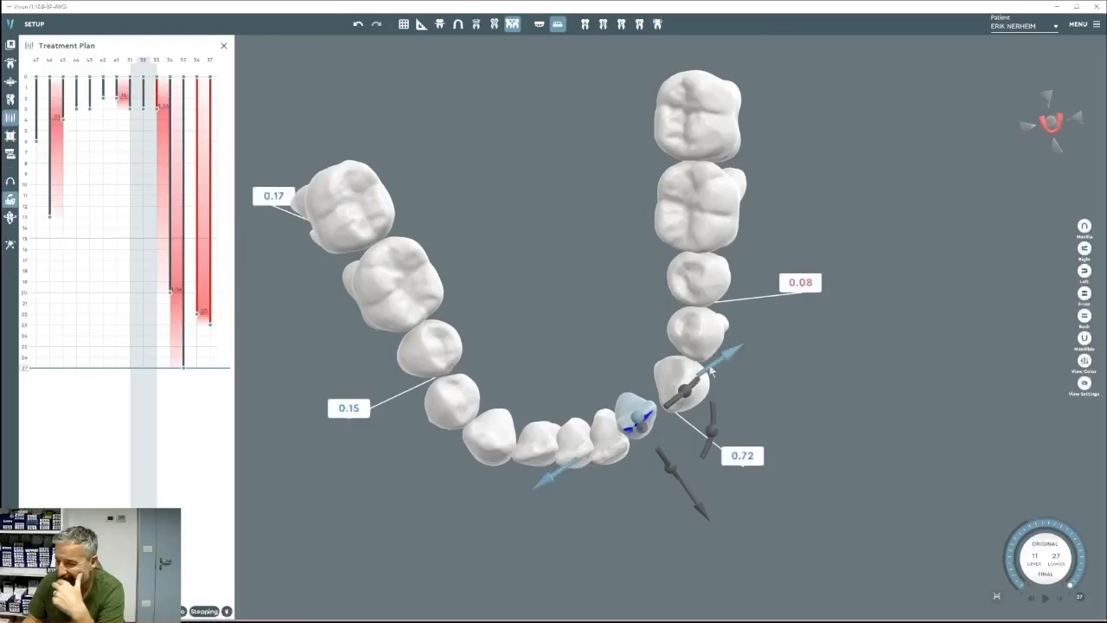
drag(733, 351, 746, 338)
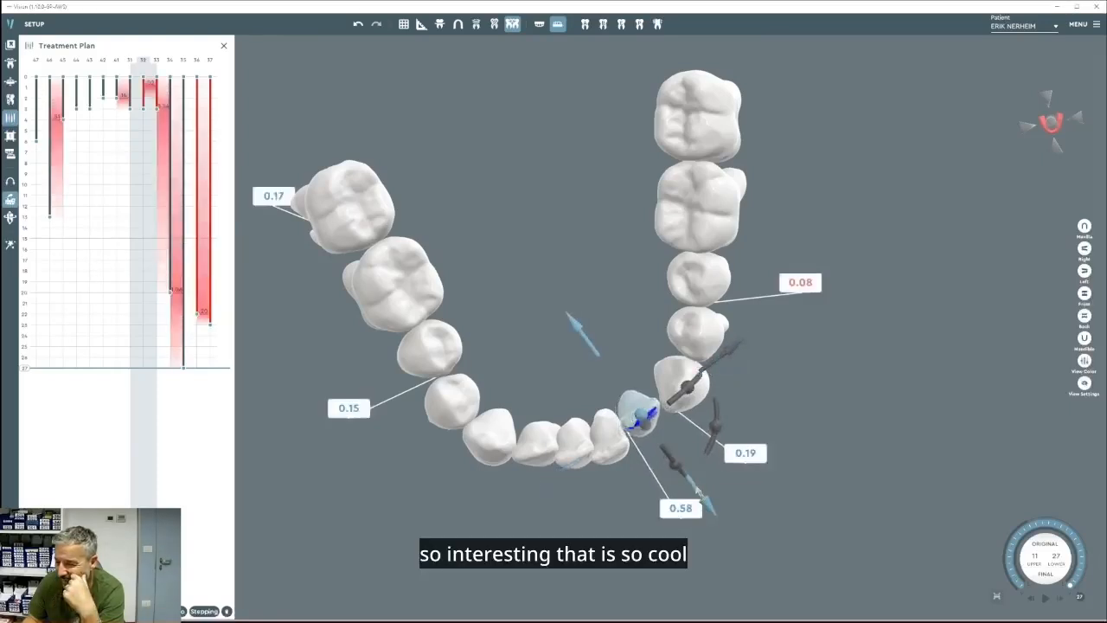
drag(696, 488, 754, 559)
Adjust the lower left lateral incisor's inclination in an oblique front view, then refine its position against the displayed upper jaw.
right_drag(754, 559, 617, 278)
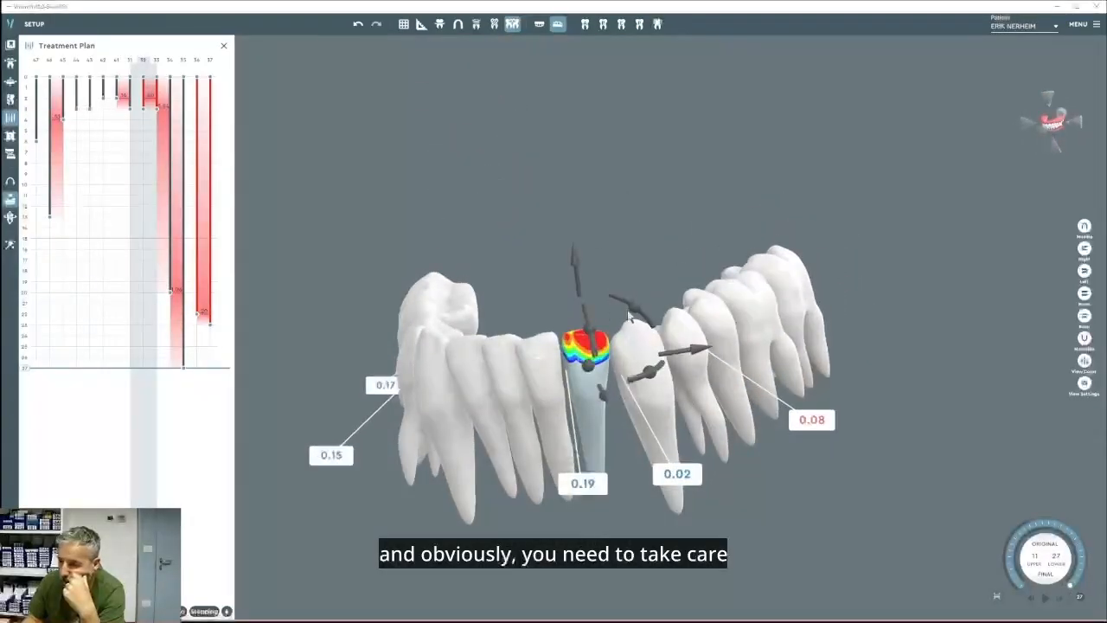
drag(636, 310, 632, 304)
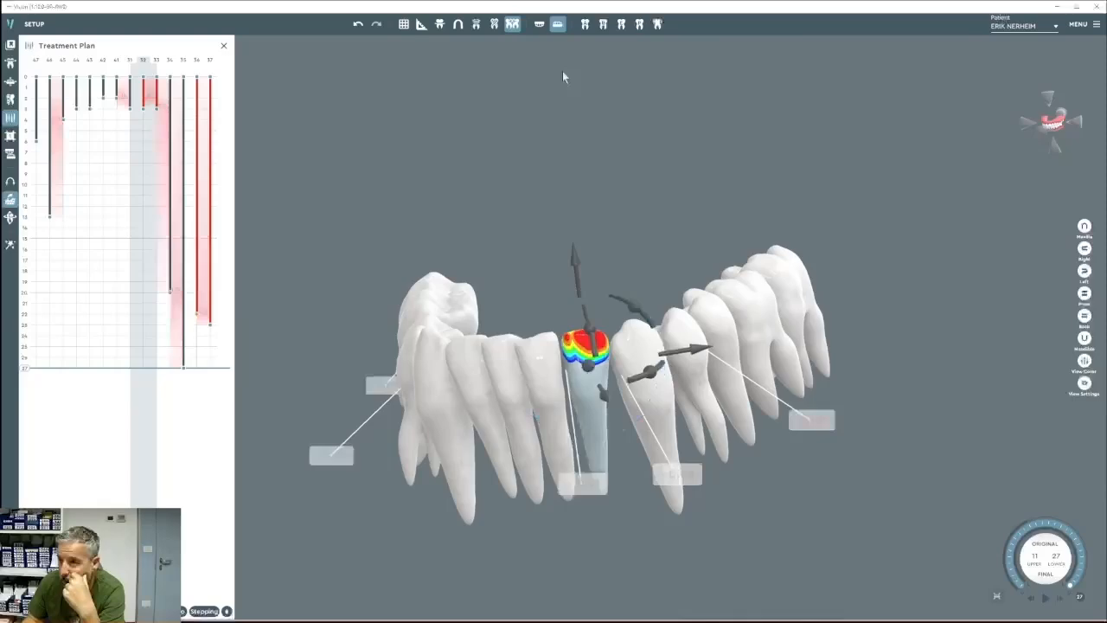
click(538, 25)
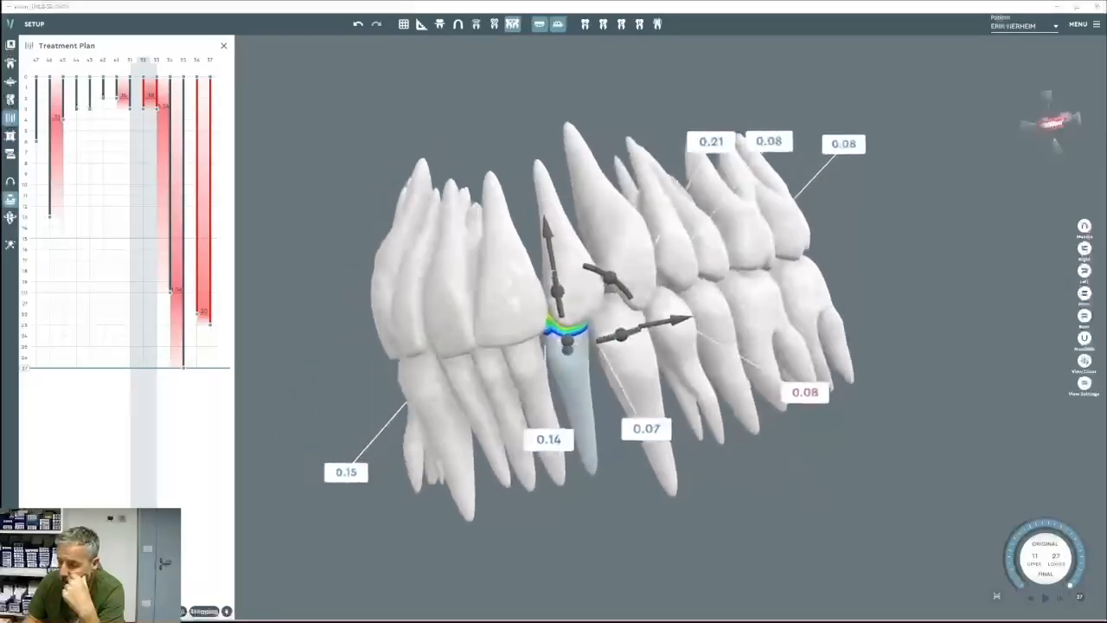
right_drag(606, 346, 588, 316)
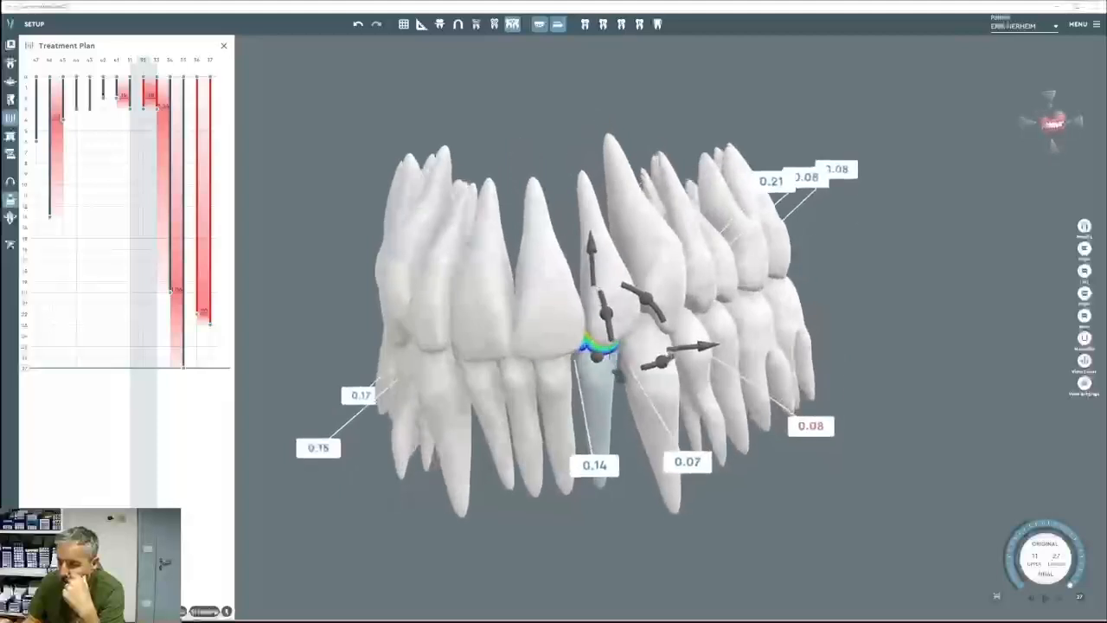
right_drag(619, 368, 681, 375)
right_drag(796, 371, 646, 347)
drag(591, 294, 587, 287)
right_drag(587, 353, 630, 360)
Shift the upper left canine distally to about 0.04 mm from tooth 24, checking it from below, and undo the last adjustment.
right_click(655, 160)
click(750, 257)
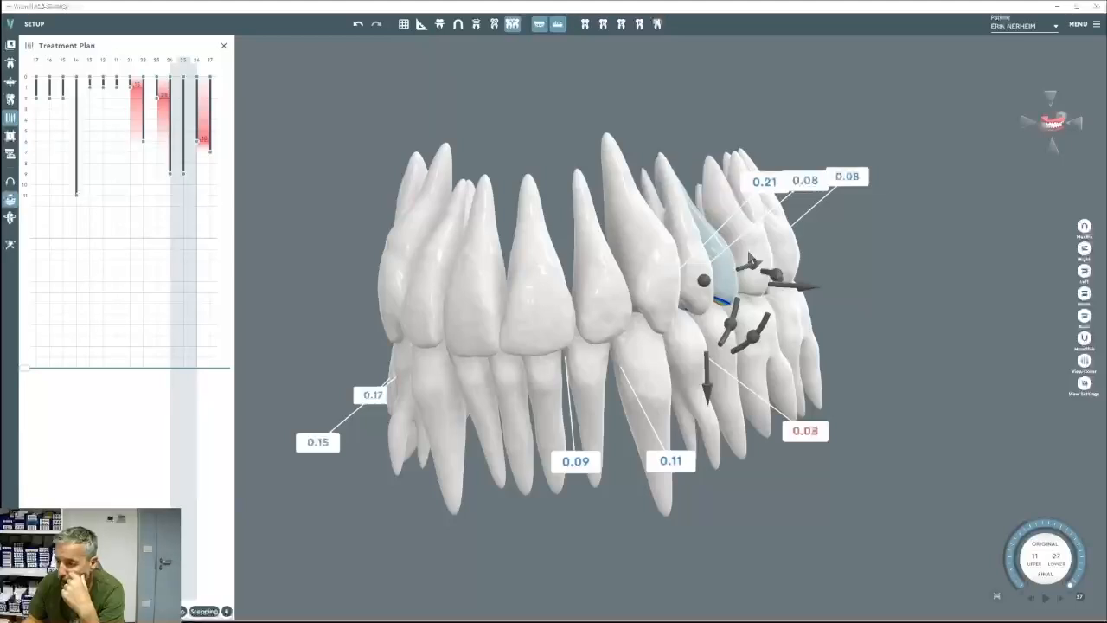
right_drag(750, 256, 640, 142)
click(554, 167)
right_drag(577, 190, 578, 166)
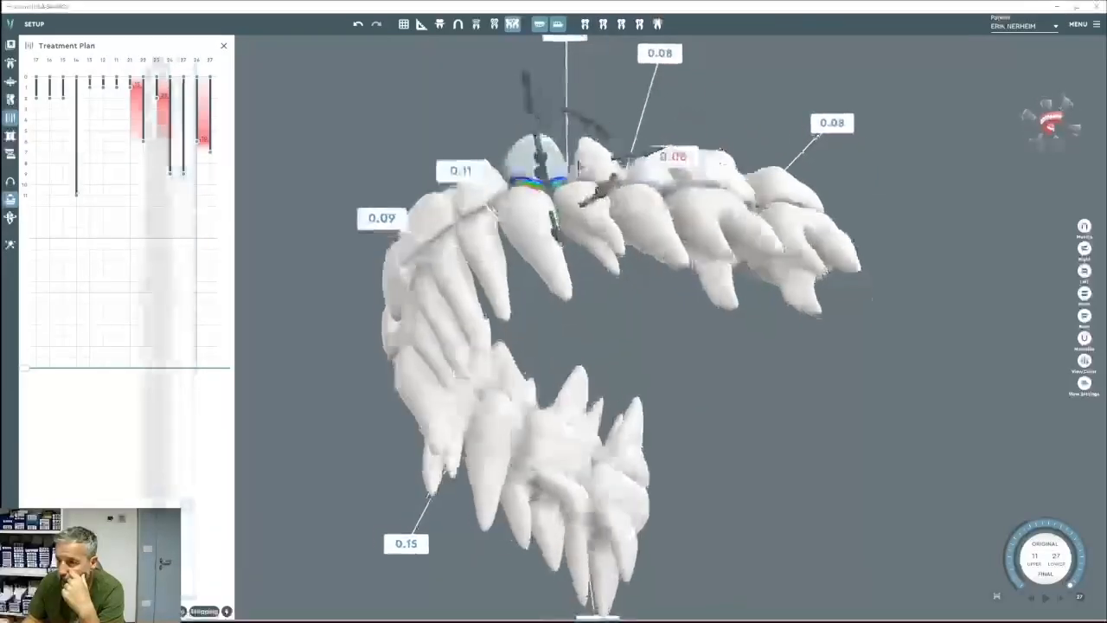
mouse_move(586, 119)
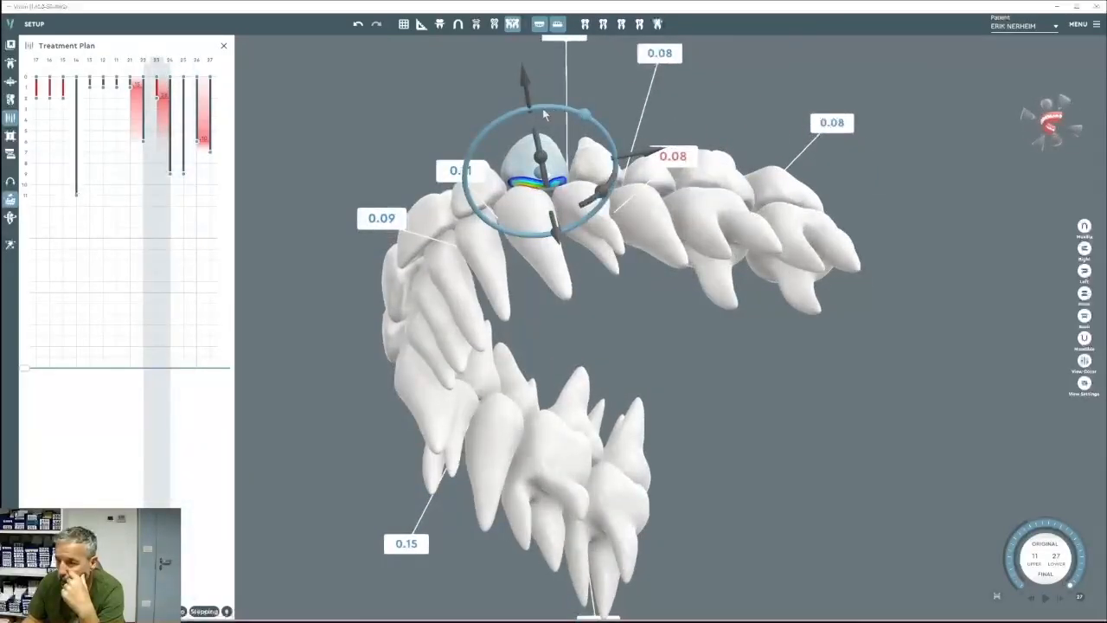
right_drag(638, 243, 604, 211)
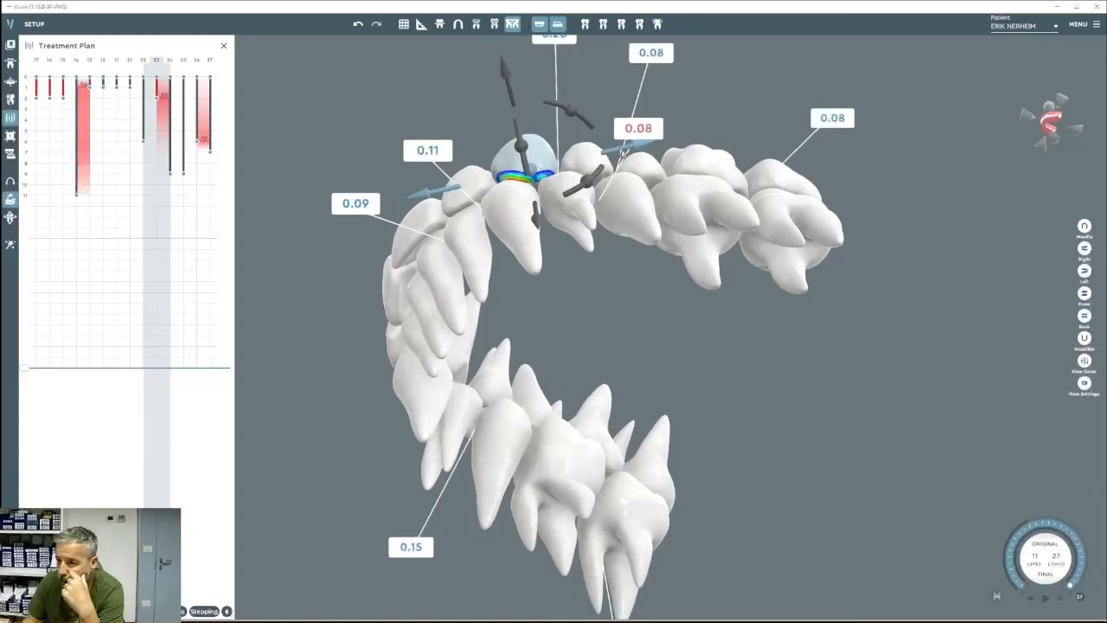
drag(623, 154, 629, 153)
mouse_move(568, 113)
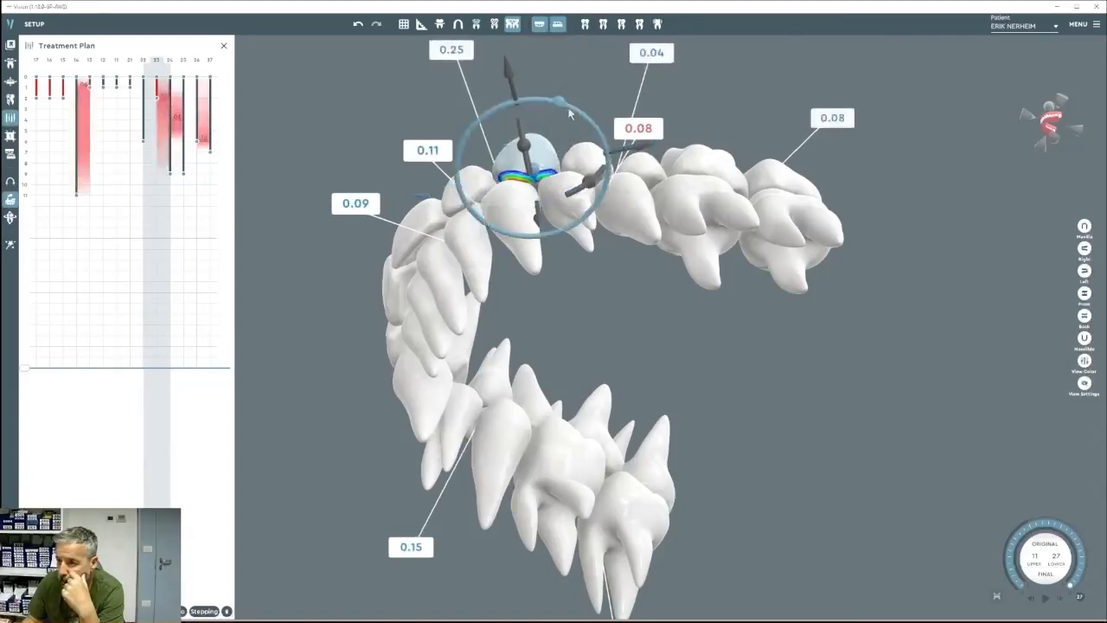
right_drag(583, 164, 479, 116)
click(359, 25)
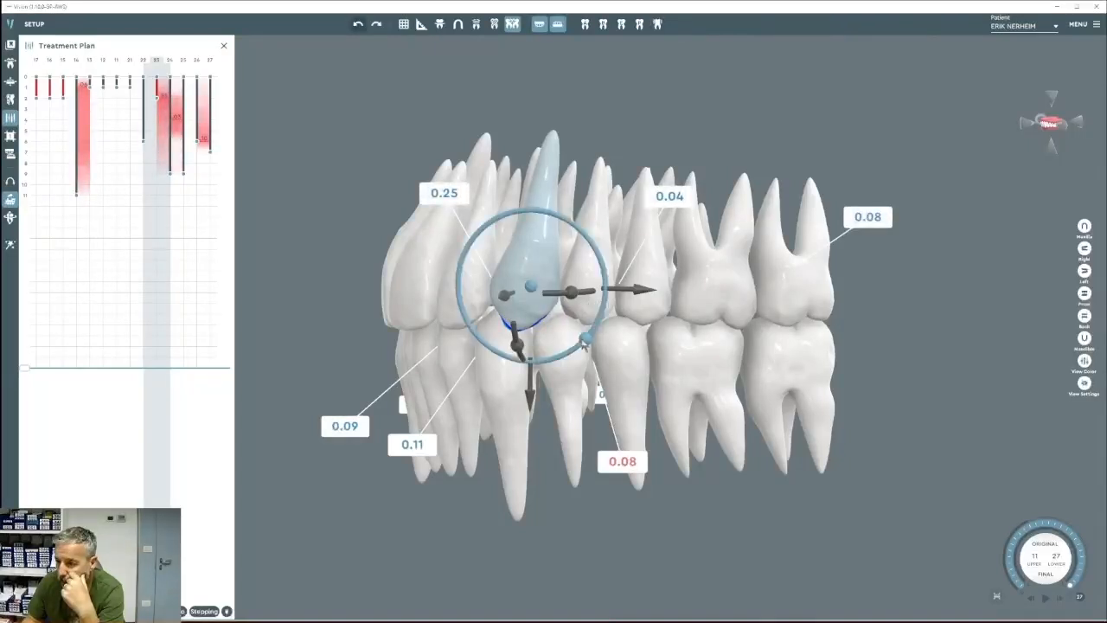
Change the upper left canine's mesiodistal angulation and shift it distally to about 0.88 mm from tooth 22.
right_drag(636, 372, 589, 362)
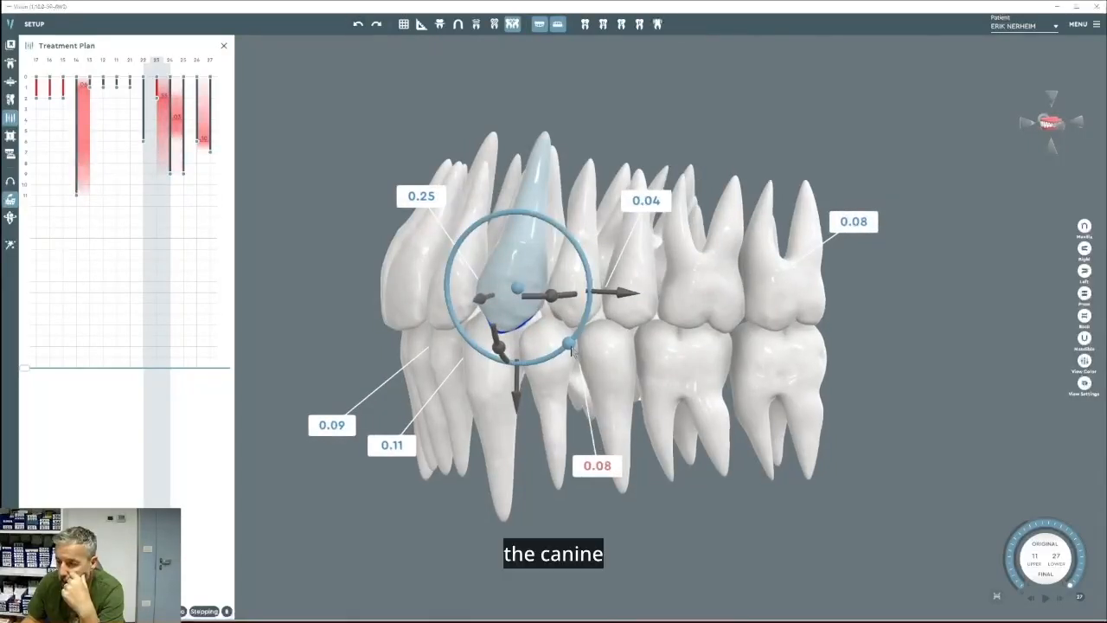
drag(577, 344, 651, 300)
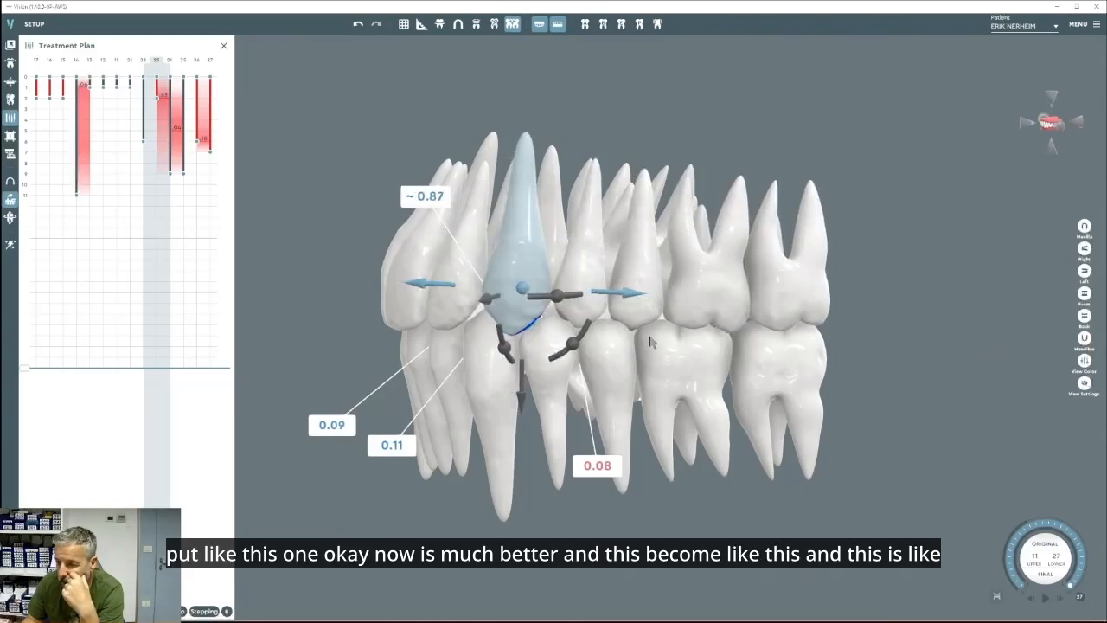
right_drag(650, 341, 710, 340)
Move the upper left lateral incisor distally along the arch to about 0.09 mm from the canine.
click(513, 294)
right_drag(601, 302, 643, 304)
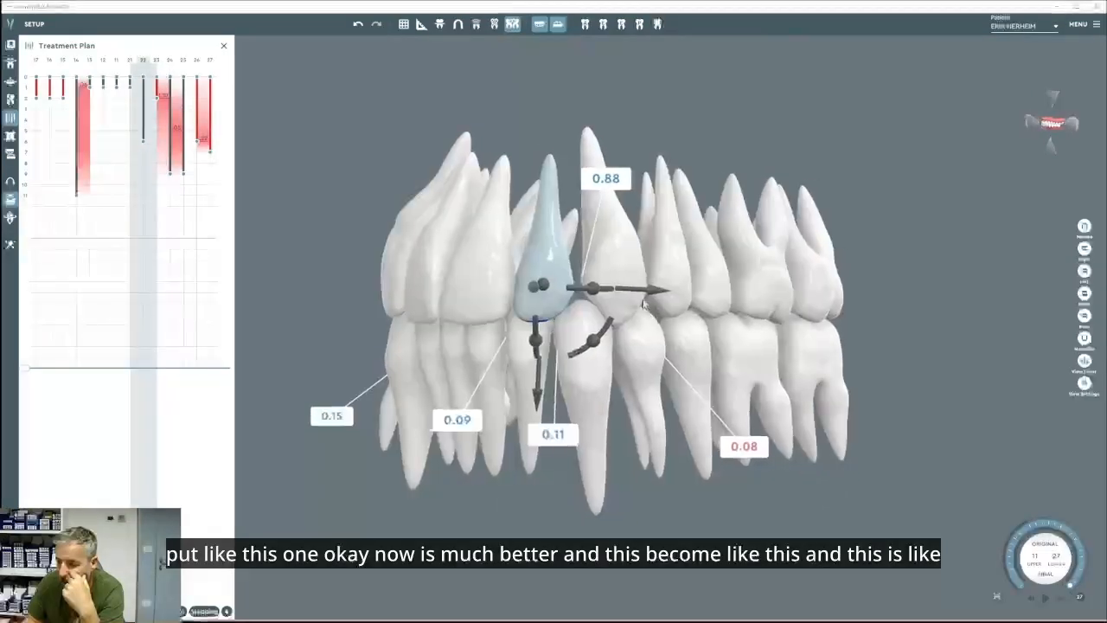
drag(640, 290, 685, 291)
right_drag(688, 339, 740, 339)
Move the upper left central incisor distally to about 0.07 mm from the lateral incisor.
click(537, 302)
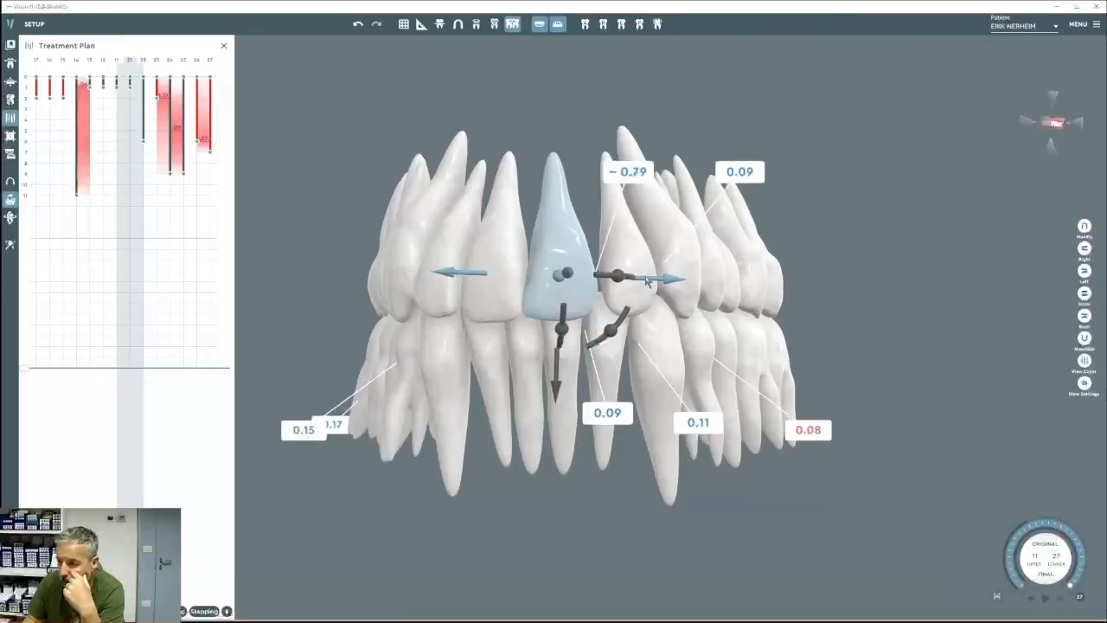
drag(681, 278, 692, 279)
right_drag(692, 415, 816, 415)
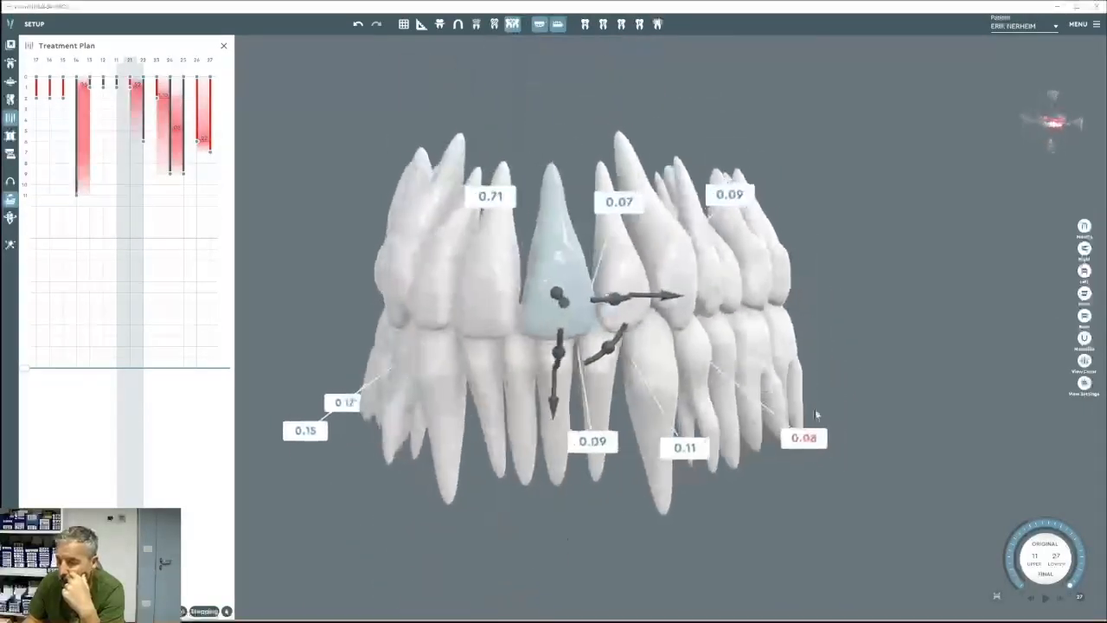
Shift teeth 11 and 12 mesially, leaving about 0.20 mm at the midline and 0.08 mm between them.
click(1085, 295)
click(536, 301)
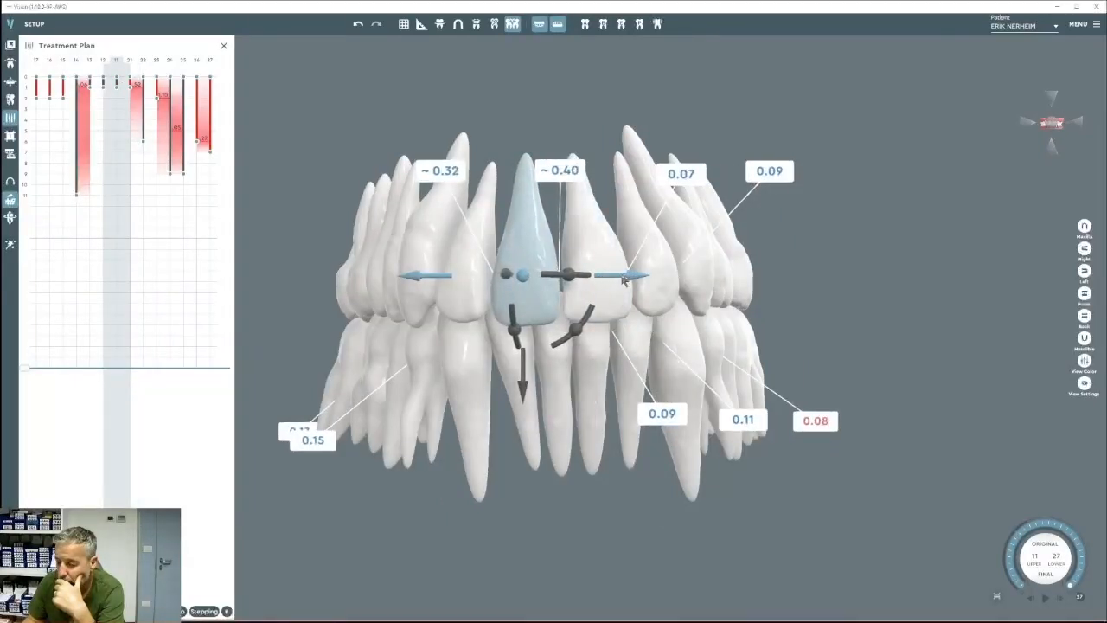
click(469, 282)
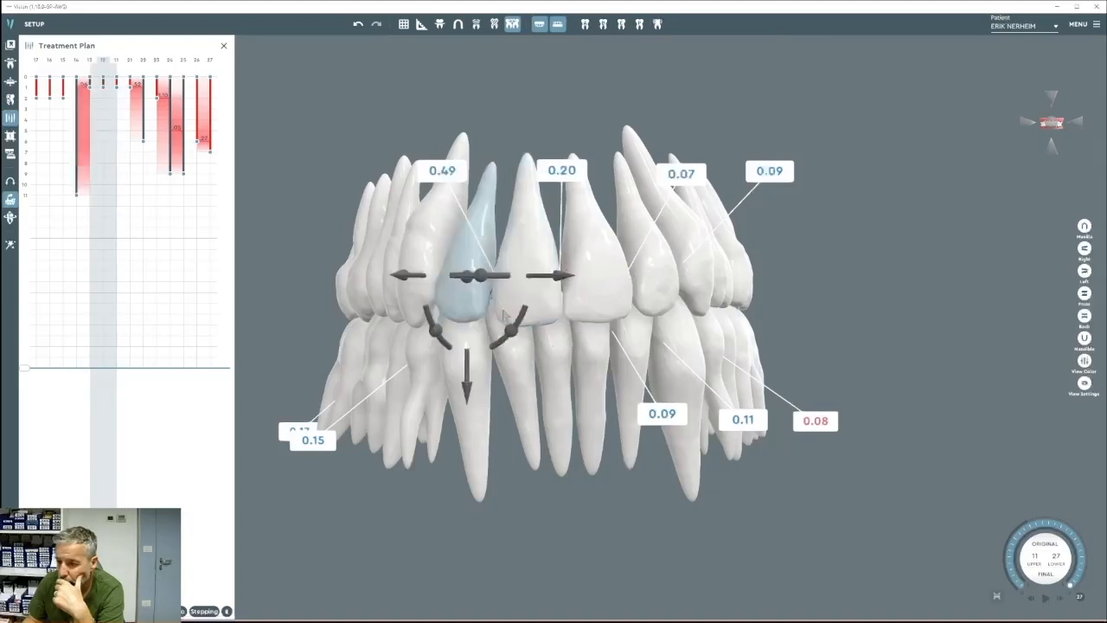
right_drag(472, 282, 619, 289)
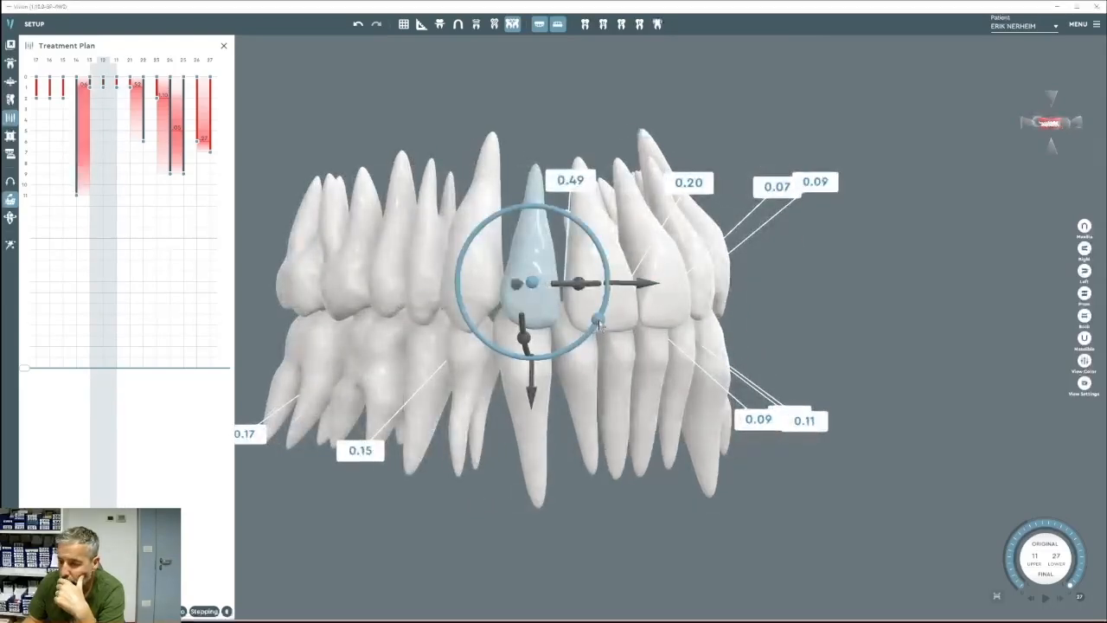
click(631, 283)
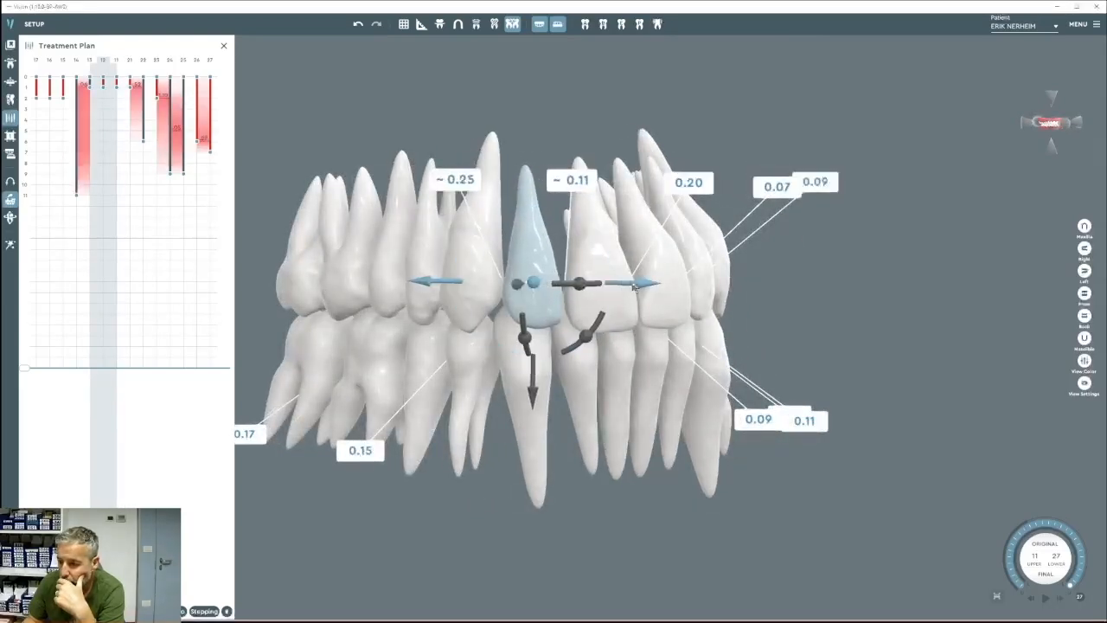
right_drag(610, 296, 651, 313)
Move the upper right canine and first premolar mesially along the arch to reduce the remaining gaps.
click(467, 283)
right_drag(532, 305, 651, 310)
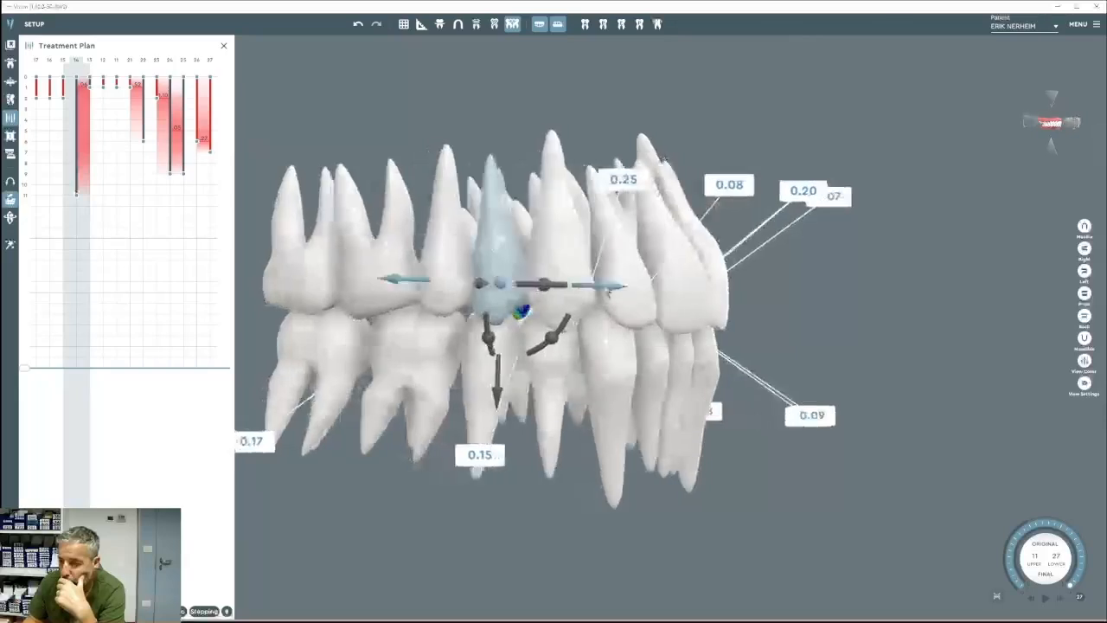
click(604, 285)
right_drag(582, 369, 606, 230)
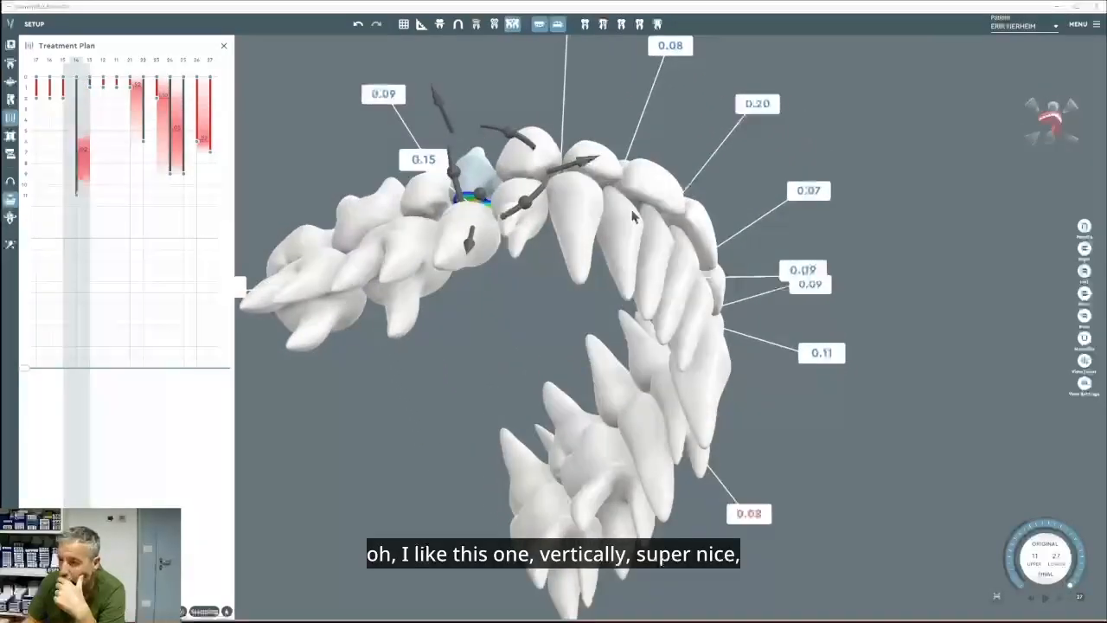
Isolate the upper jaw in the occlusal view and fine-tune the positions of the upper right central and lateral incisors.
click(1085, 339)
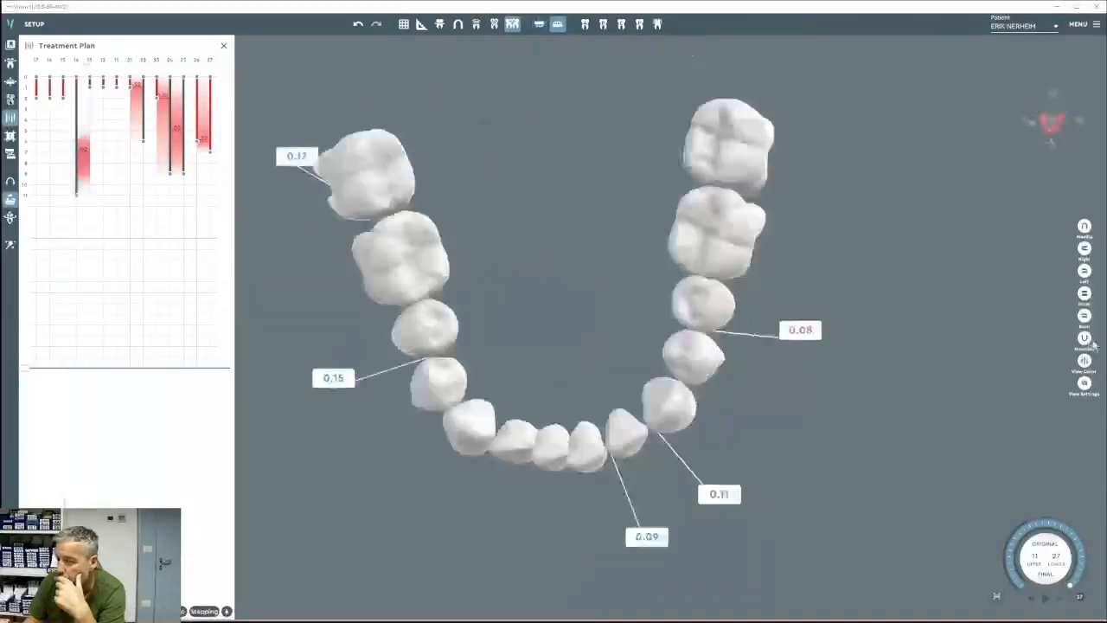
click(1091, 225)
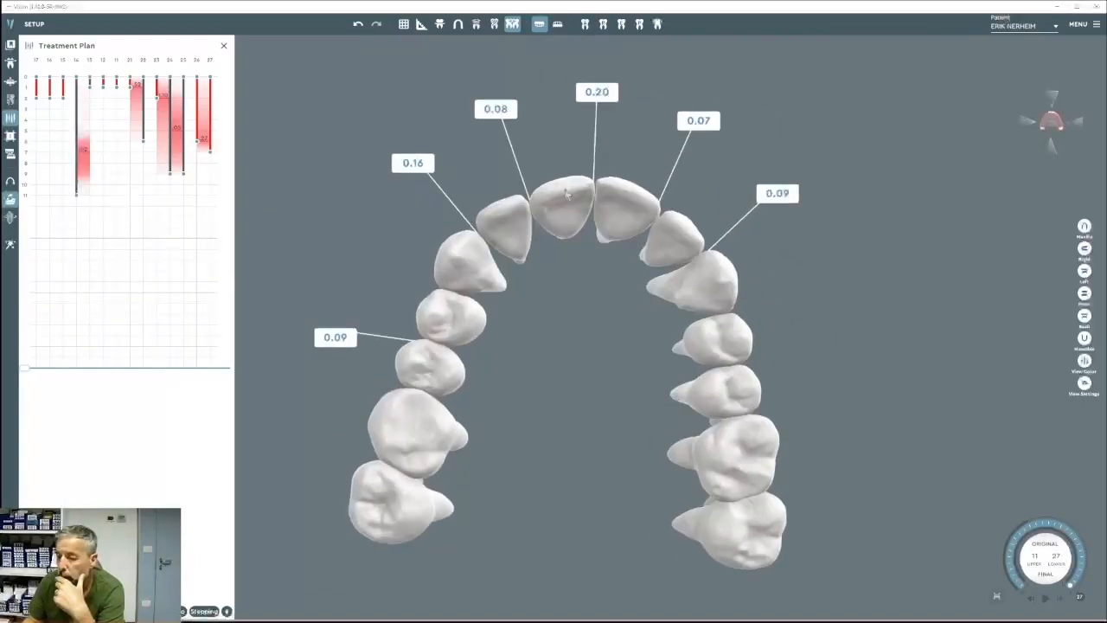
click(567, 195)
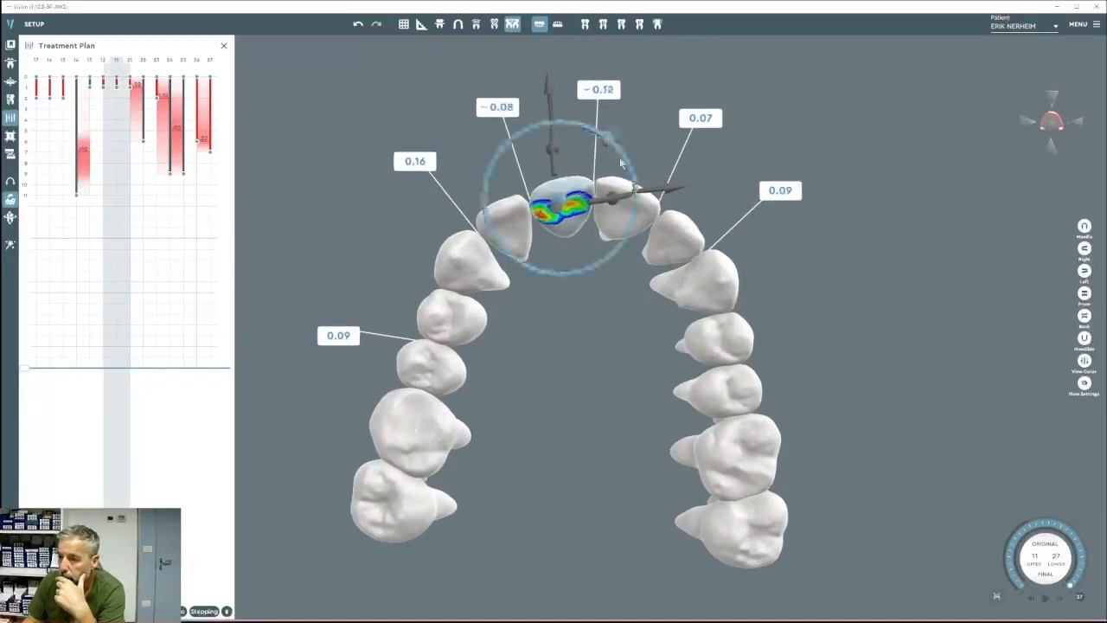
click(535, 240)
click(506, 221)
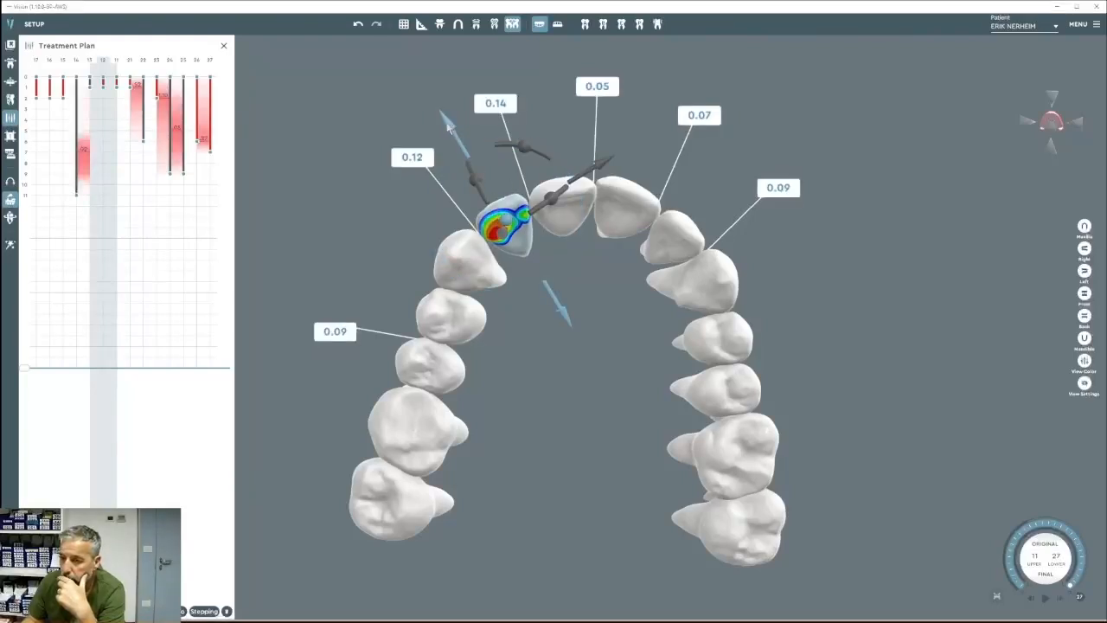
Rotate the upper right canine around its long axis and fine-tune the adjacent upper right premolars.
click(467, 261)
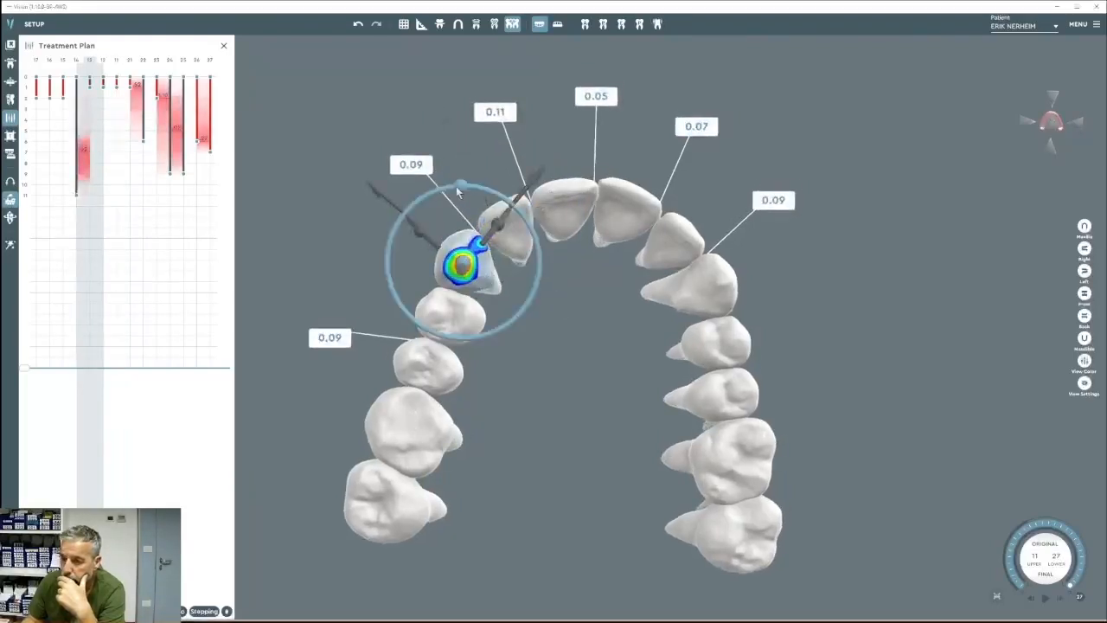
drag(456, 188, 431, 200)
click(437, 359)
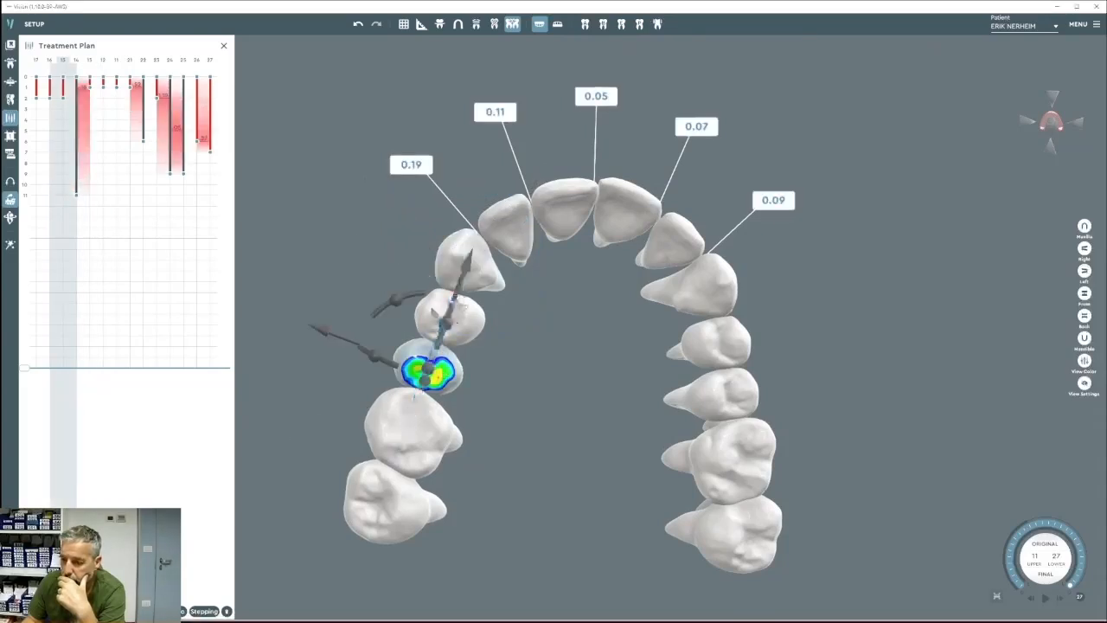
click(439, 317)
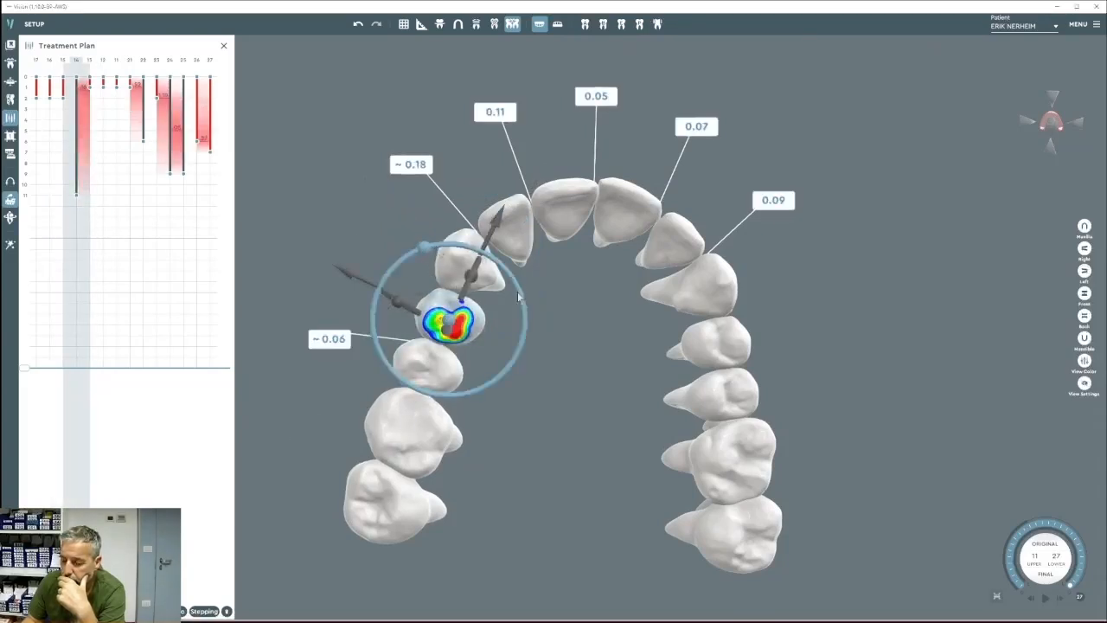
Adjust the upper right canine's inclination in the front view of the upper jaw.
right_drag(519, 297, 532, 510)
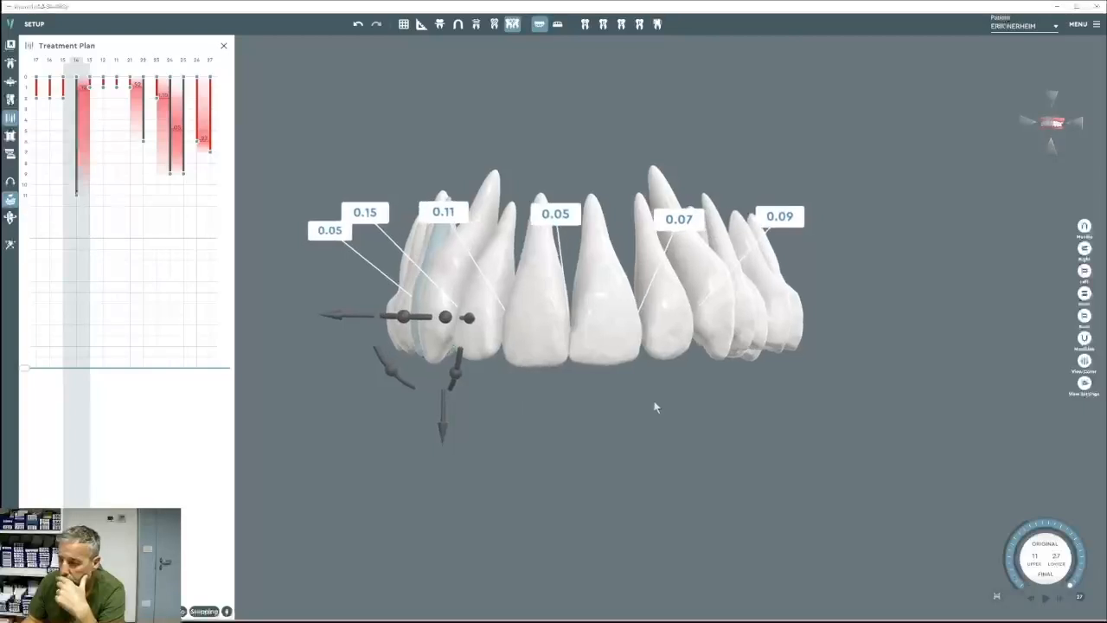
click(1084, 295)
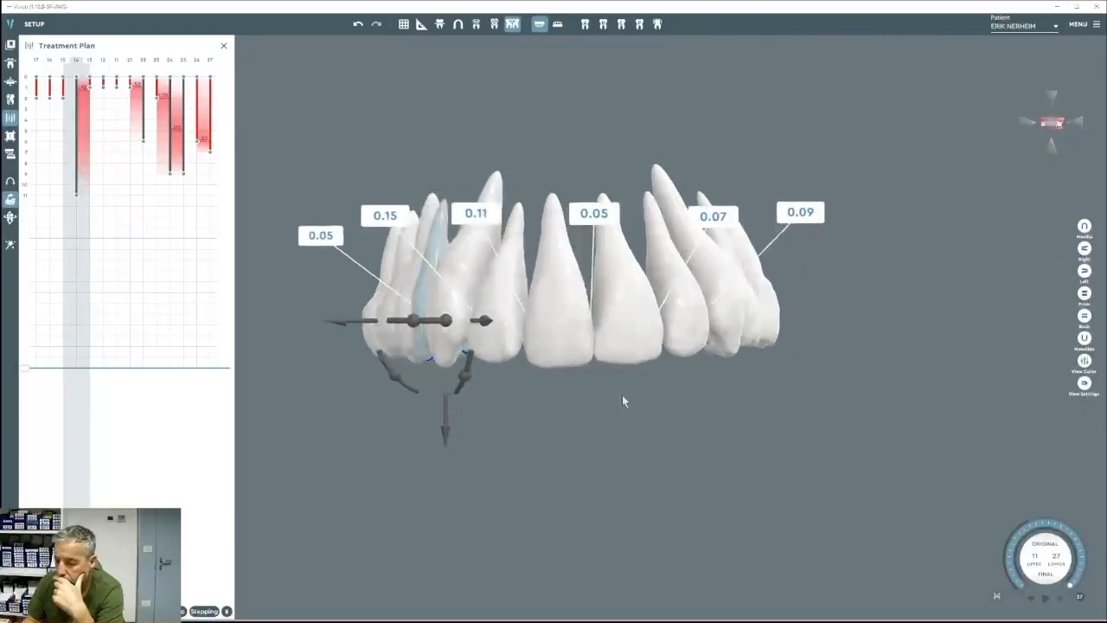
click(464, 357)
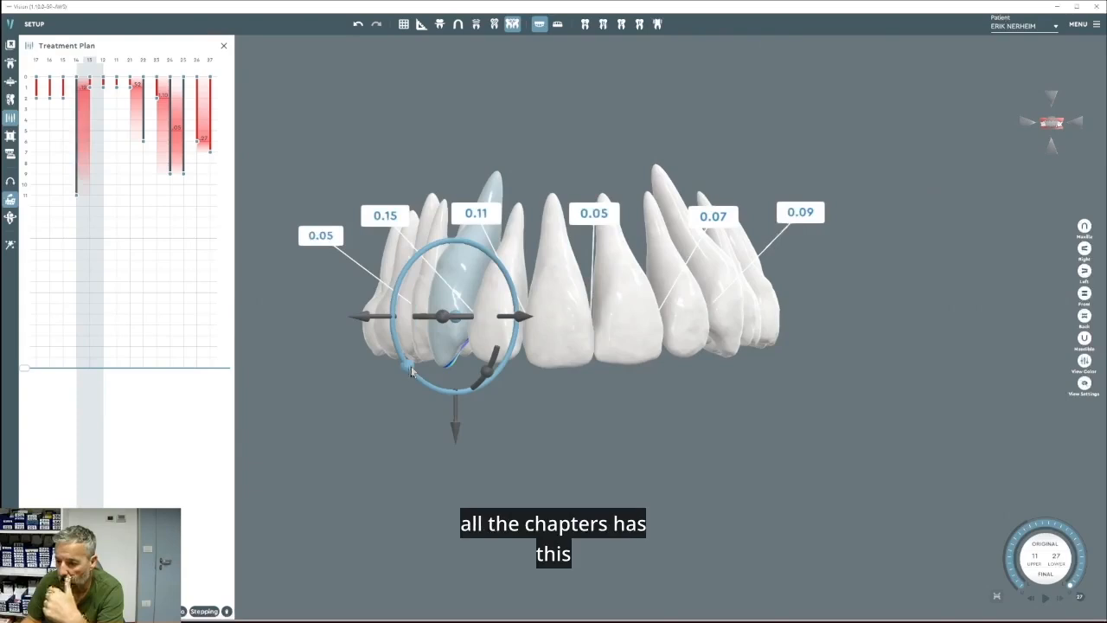
drag(412, 366, 437, 391)
Fine-tune the positions of the upper right and upper left central incisors in the front view of the upper jaw.
mouse_move(607, 425)
mouse_down()
mouse_move(581, 421)
mouse_move(612, 431)
mouse_move(614, 446)
mouse_up()
click(559, 344)
click(635, 356)
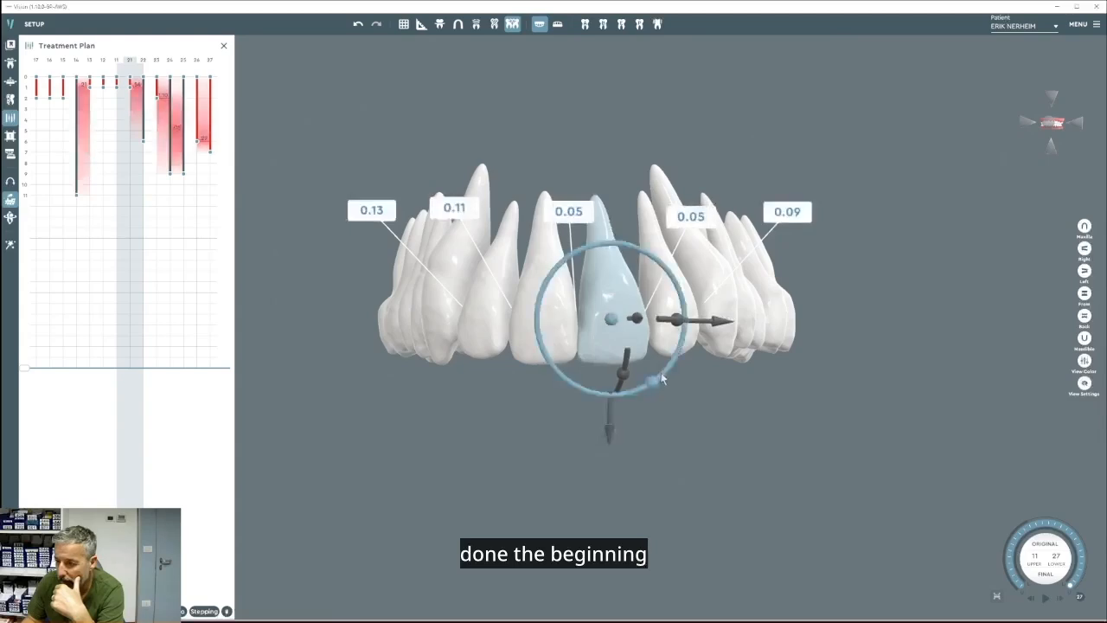
click(555, 330)
click(685, 406)
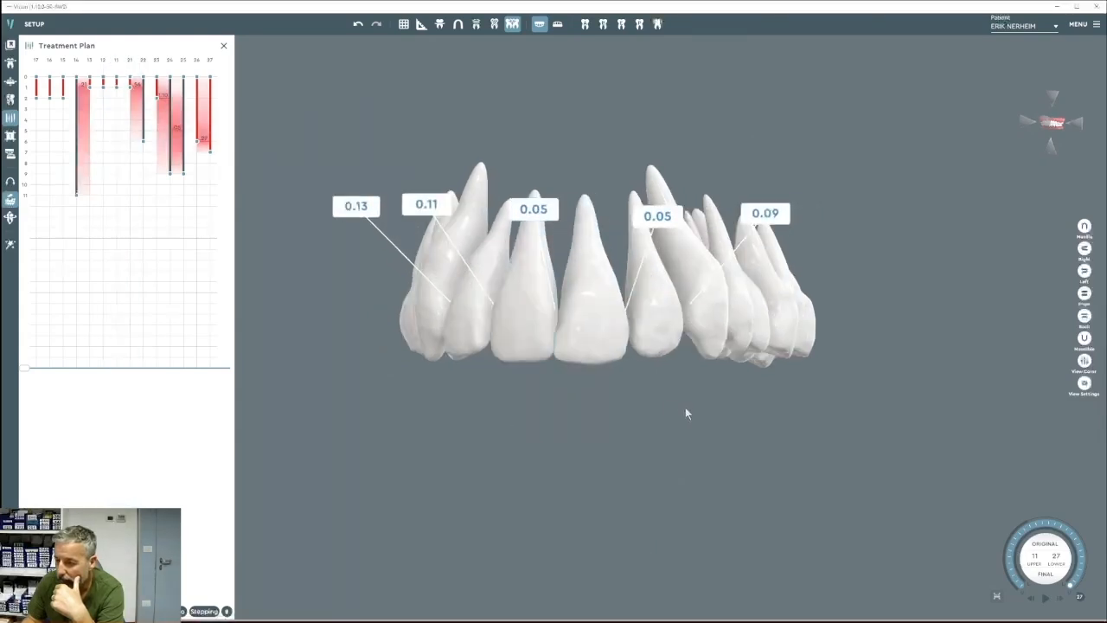
drag(685, 406, 716, 182)
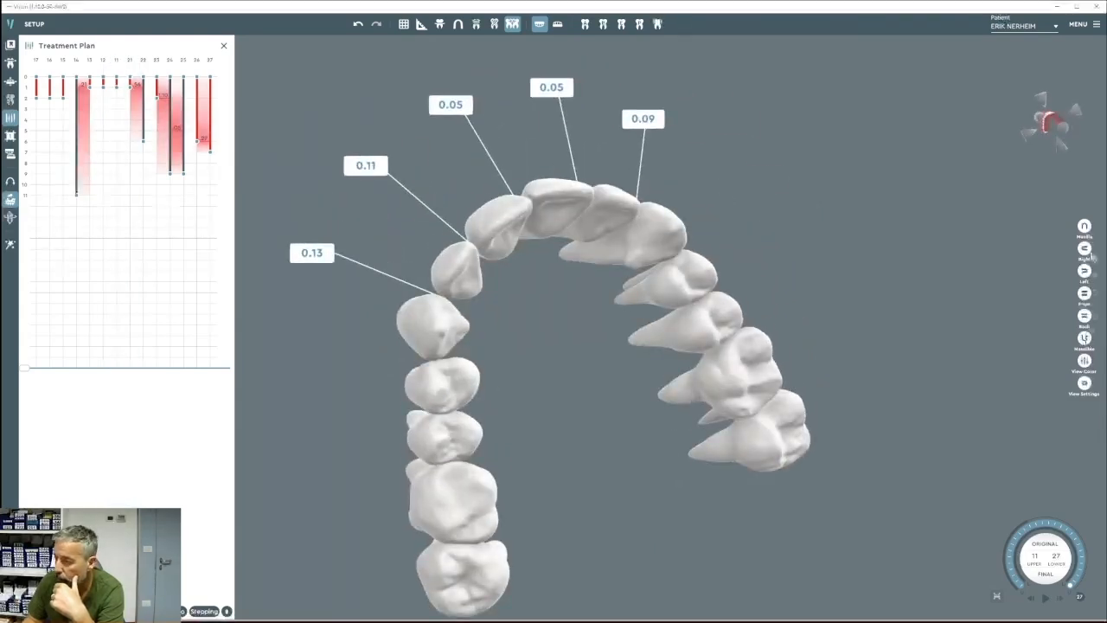
Close the treatment plan and torque the upper right central incisor around its centre of rotation in the side view.
click(566, 205)
right_drag(616, 279, 936, 321)
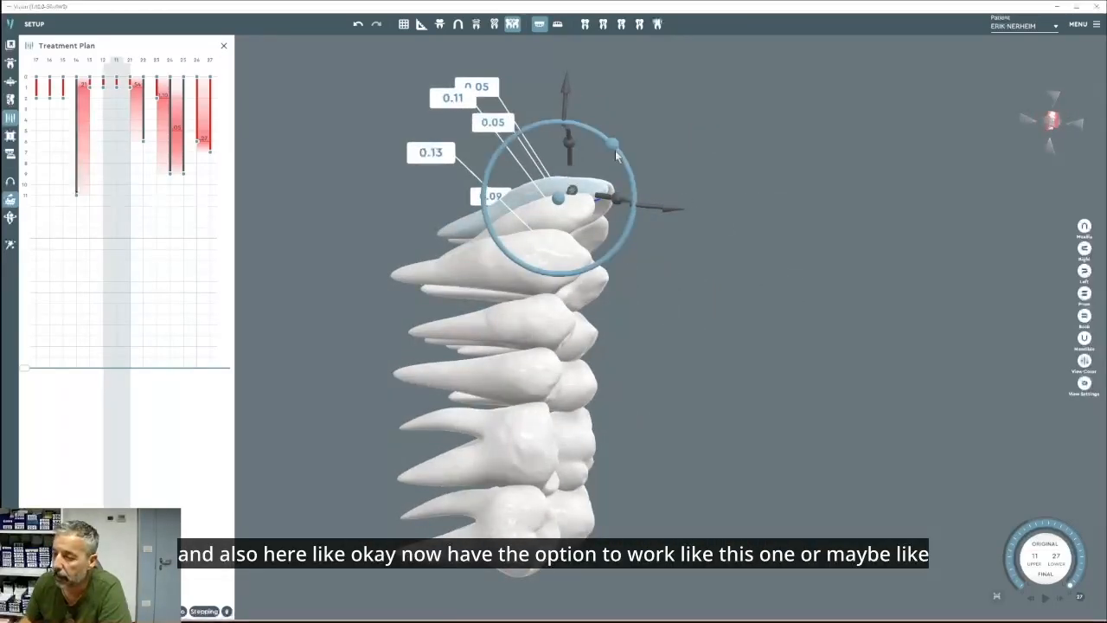
right_drag(616, 153, 682, 243)
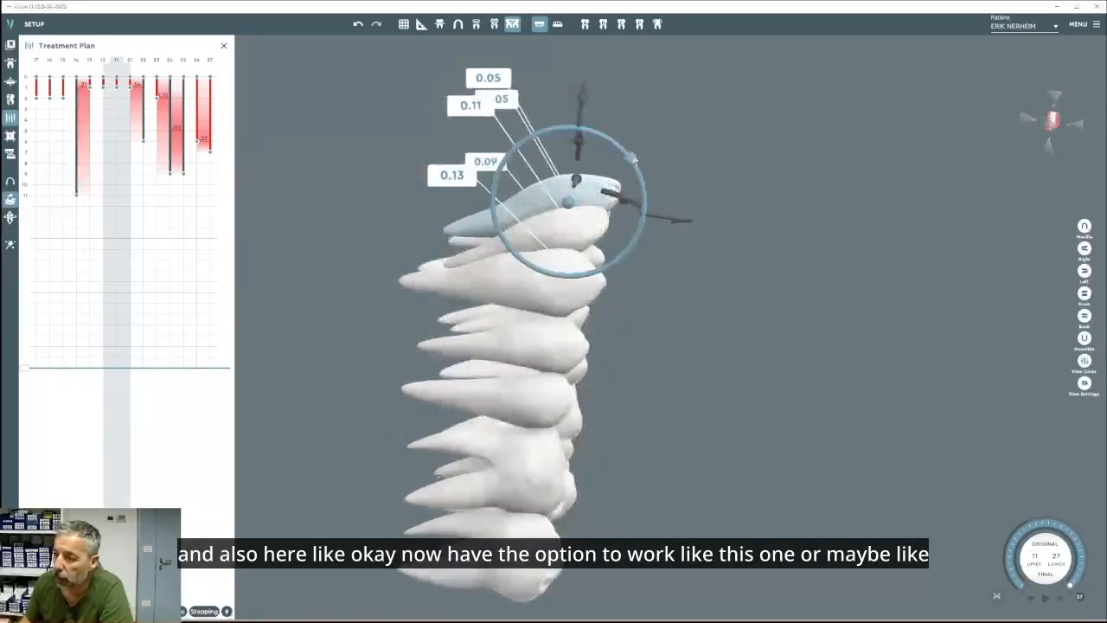
click(223, 45)
mouse_move(10, 217)
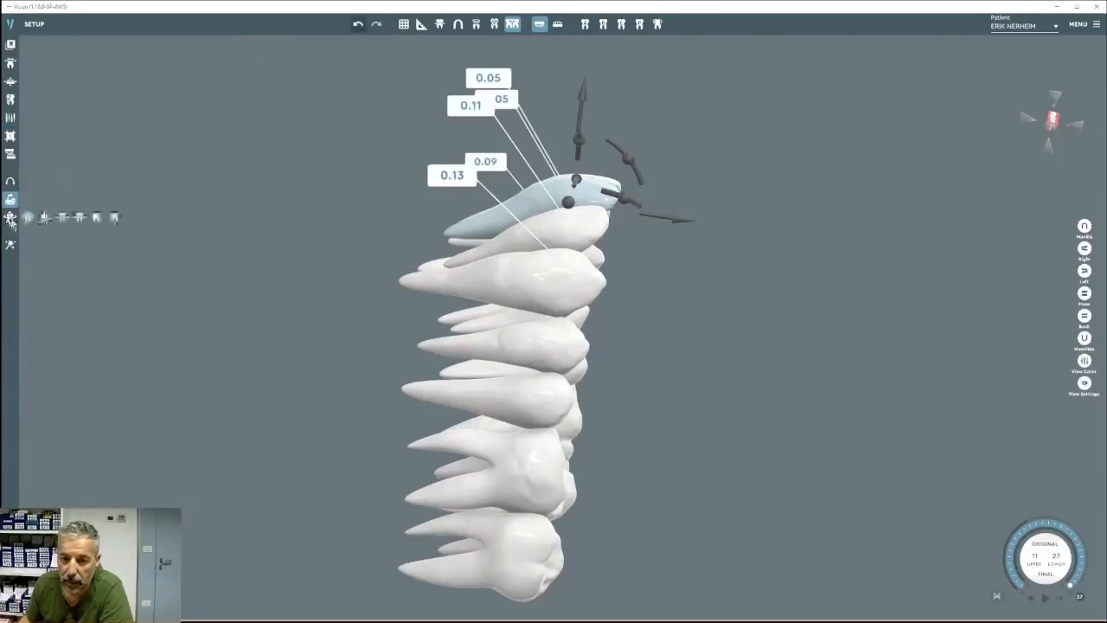
click(80, 219)
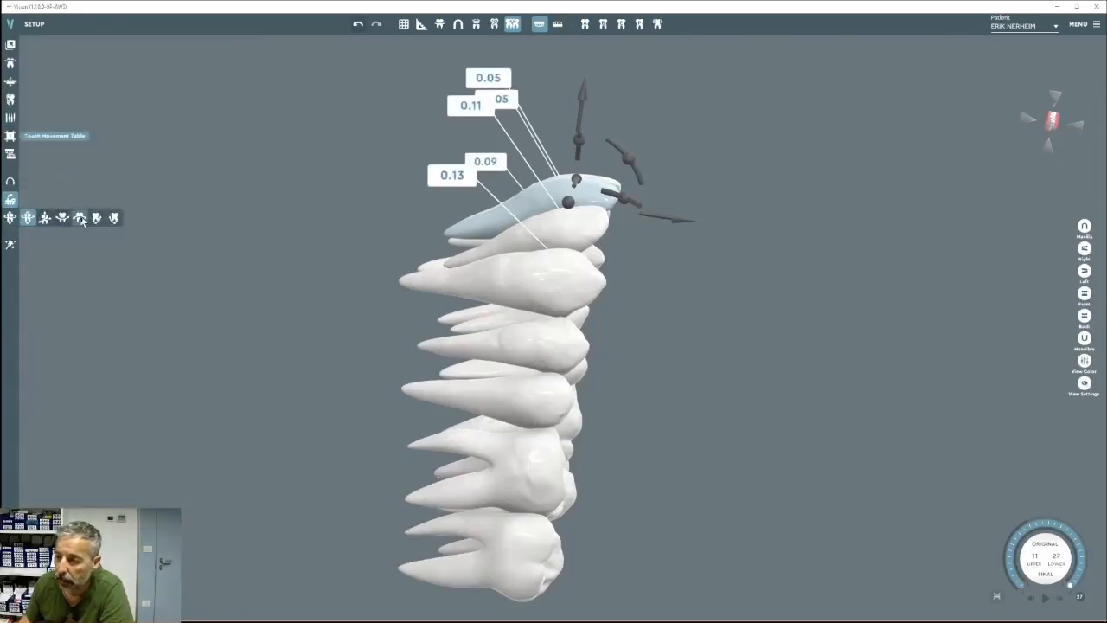
mouse_move(562, 179)
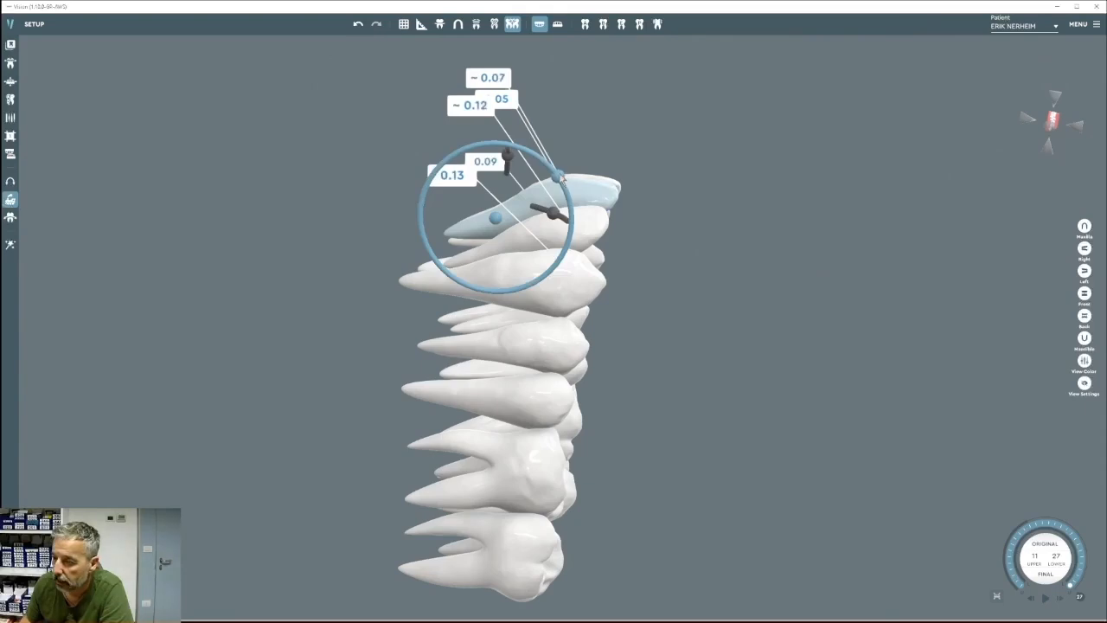
mouse_move(562, 178)
mouse_down()
mouse_move(553, 170)
mouse_move(559, 178)
mouse_up()
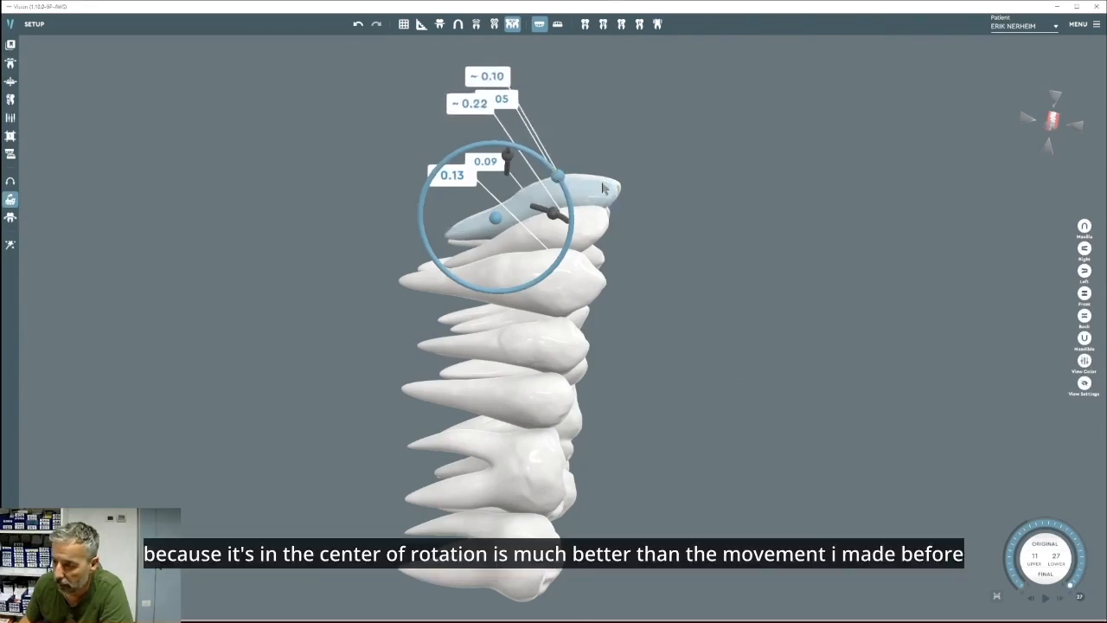
middle_drag(603, 188, 536, 304)
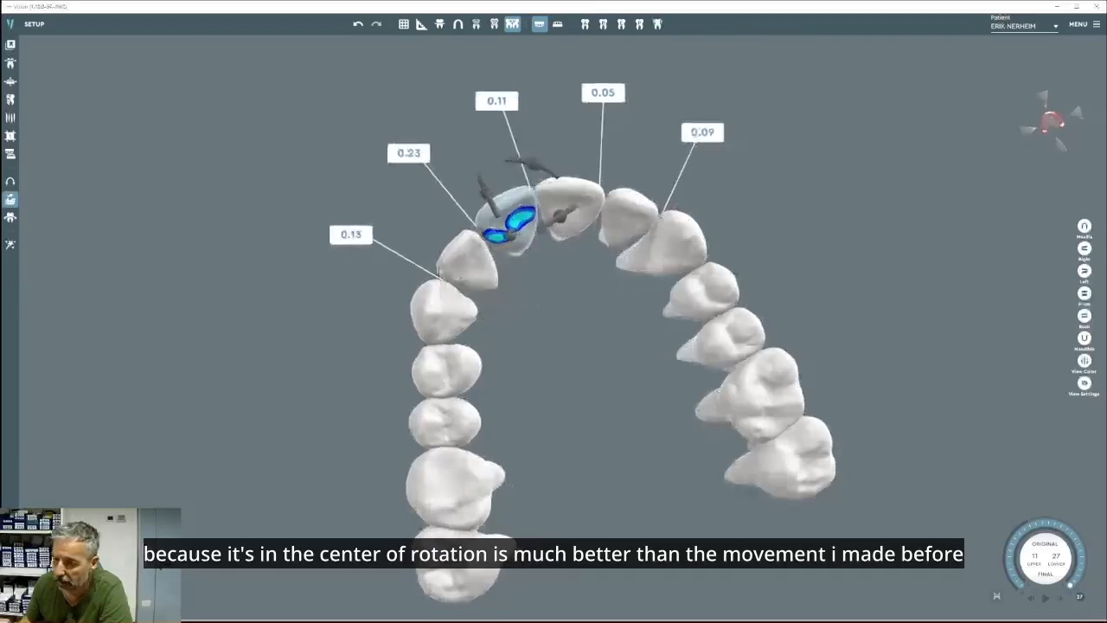
click(607, 307)
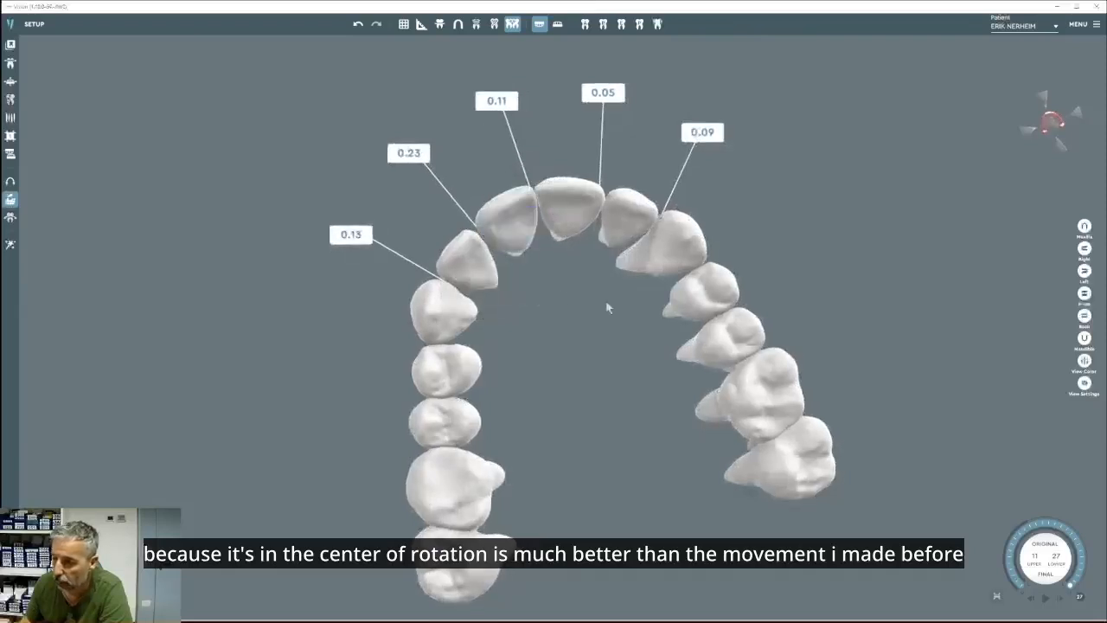
Restore free tooth movement and shift the upper right lateral incisor mesially toward the central incisor in the occlusal view.
click(1085, 226)
middle_drag(577, 297, 553, 337)
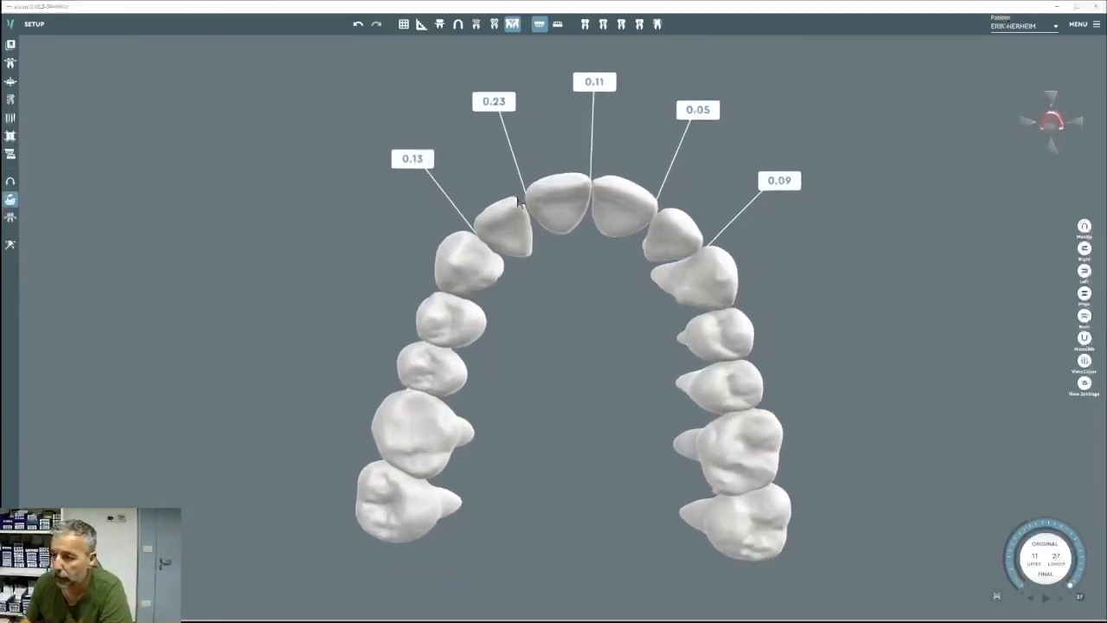
click(509, 230)
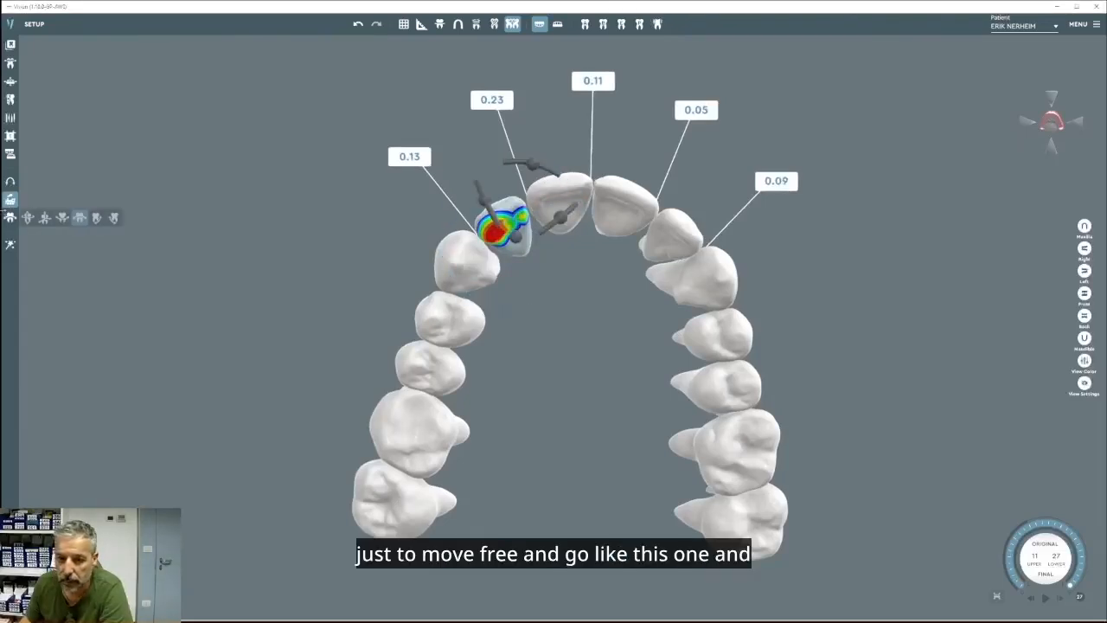
click(28, 217)
drag(577, 183, 595, 171)
Rotate the upper right canine around its long axis and move it mesially toward the lateral incisor.
click(467, 260)
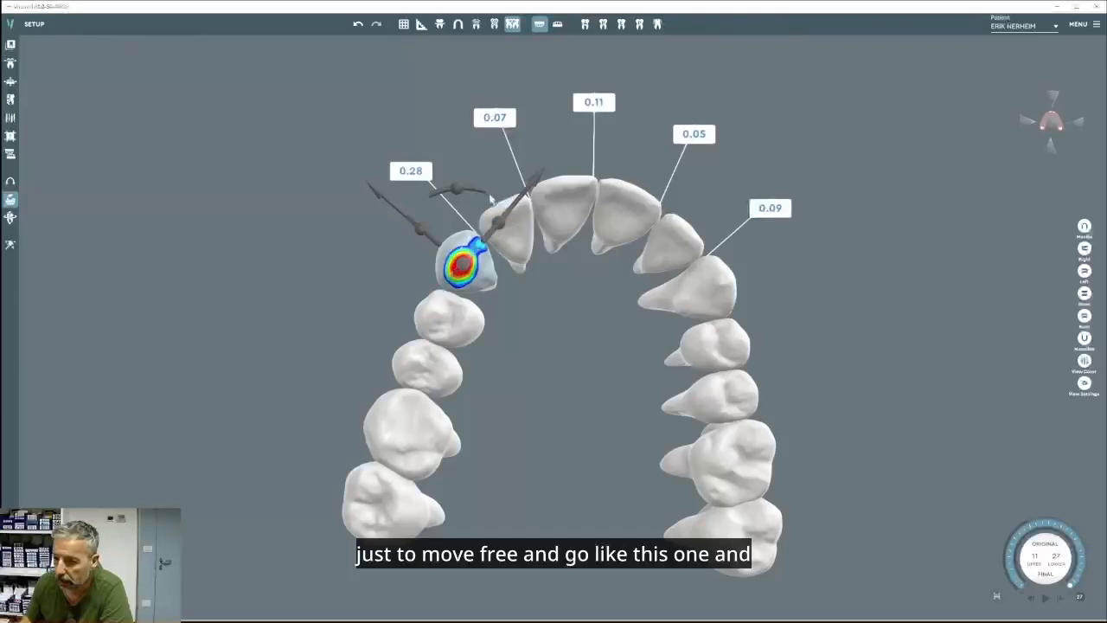
mouse_move(463, 192)
drag(468, 187, 481, 190)
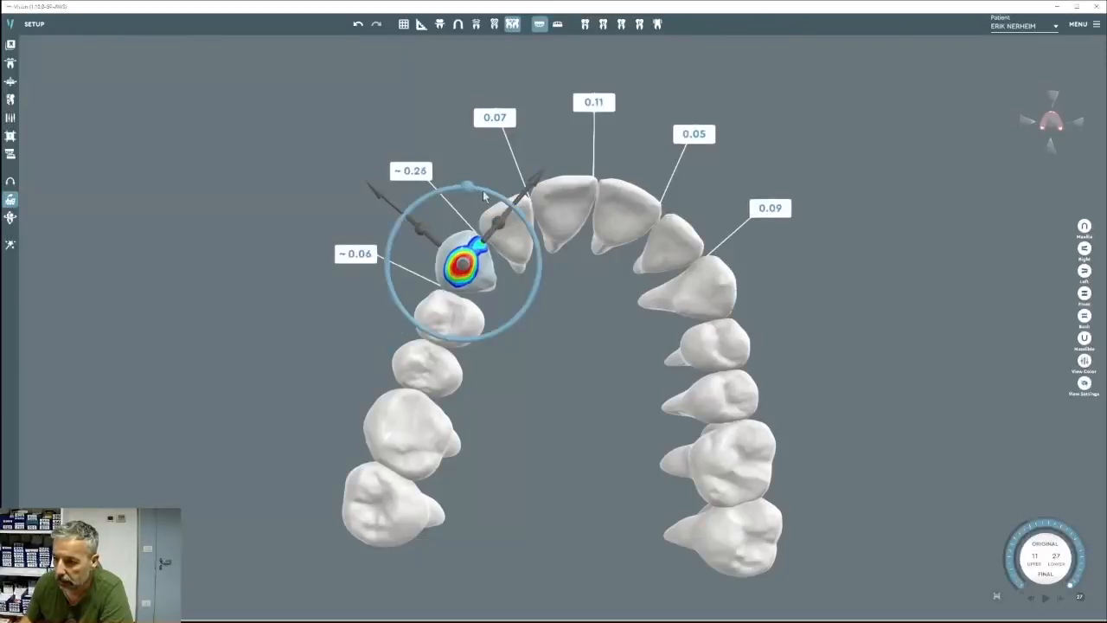
mouse_move(794, 621)
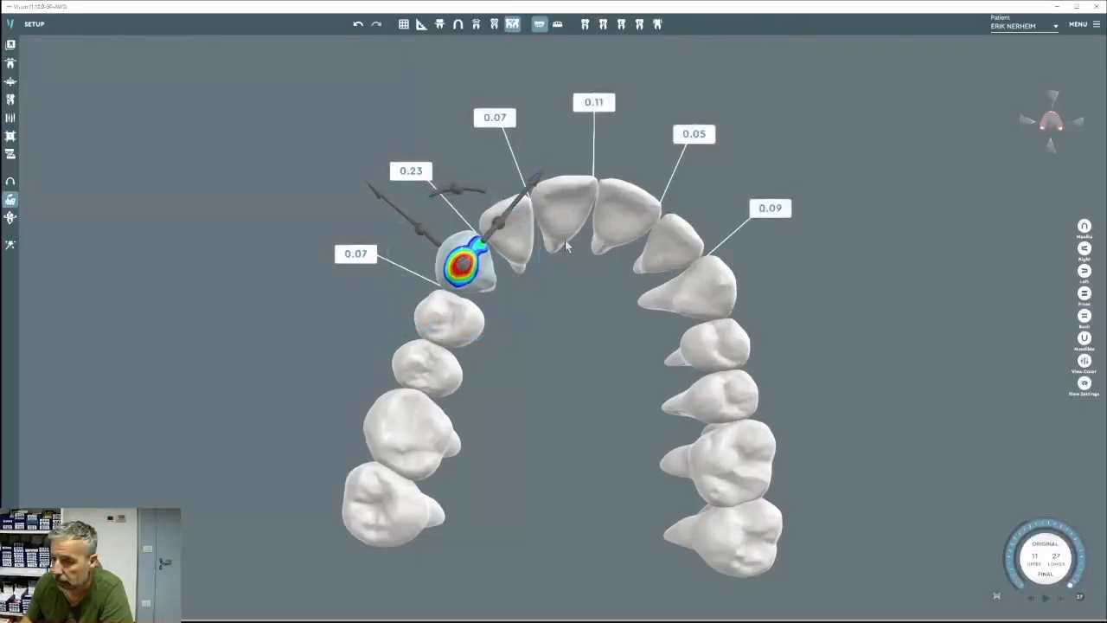
drag(525, 196, 530, 190)
right_drag(560, 280, 697, 259)
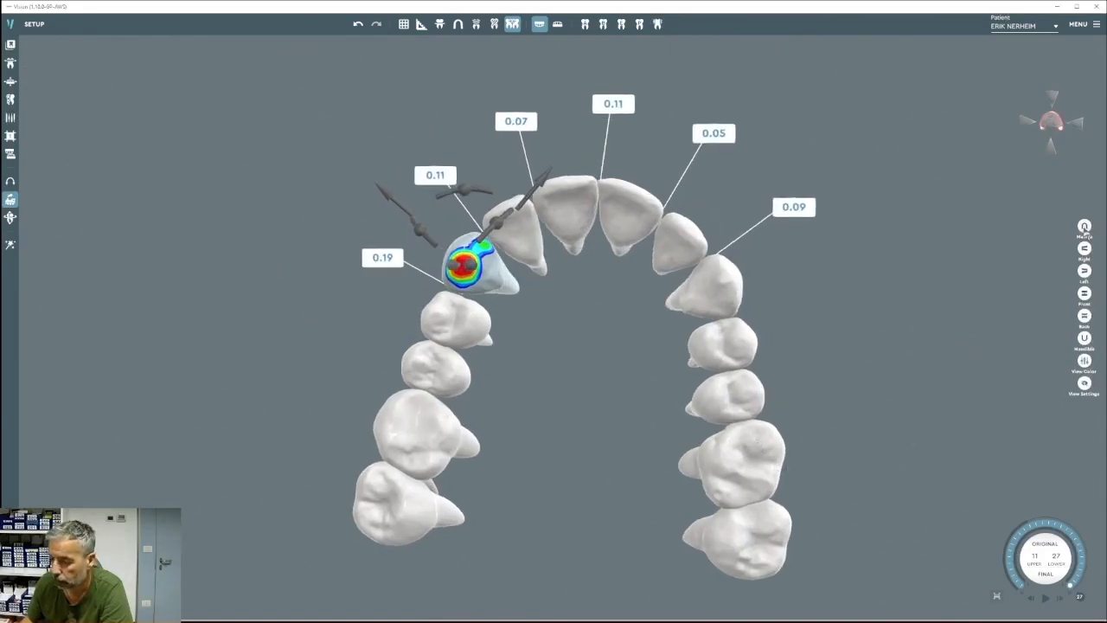
Adjust the upper right first premolar toward the canine and check the fit of the second premolar and molars behind it.
click(437, 336)
drag(419, 259, 425, 259)
click(431, 386)
click(430, 454)
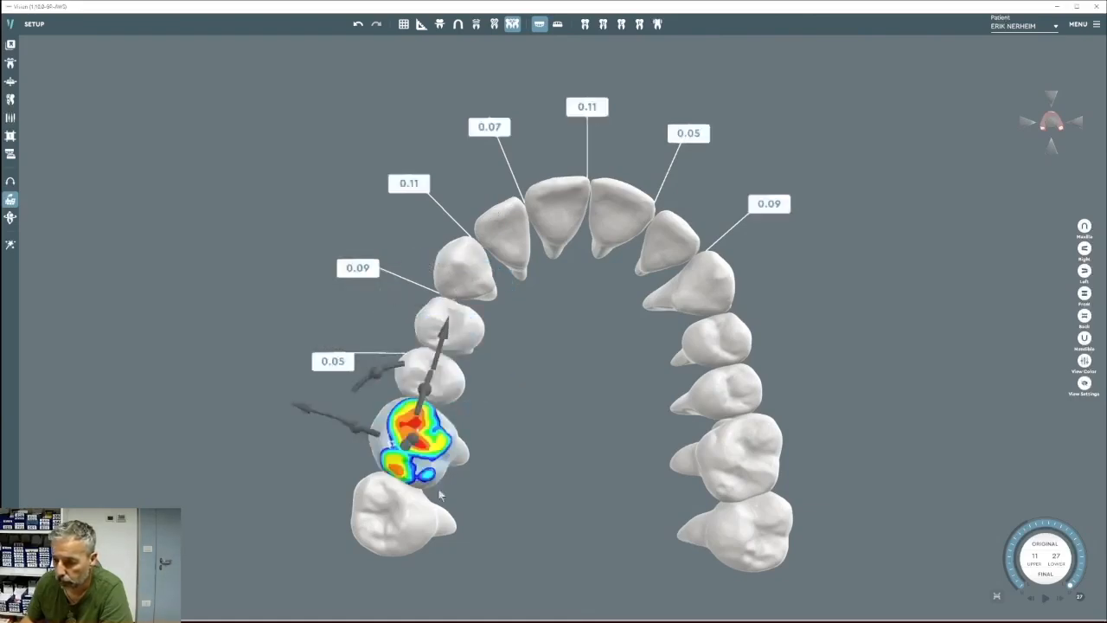
click(418, 523)
Move the upper second molars on both sides slightly palatally to narrow the back of the arch.
click(746, 546)
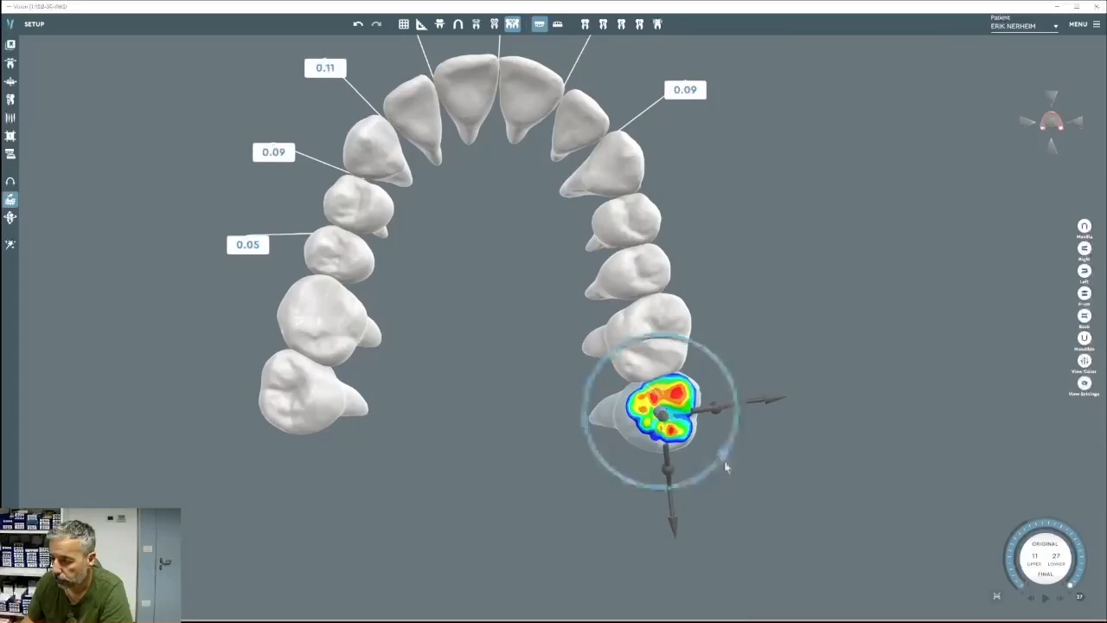
click(747, 413)
click(685, 415)
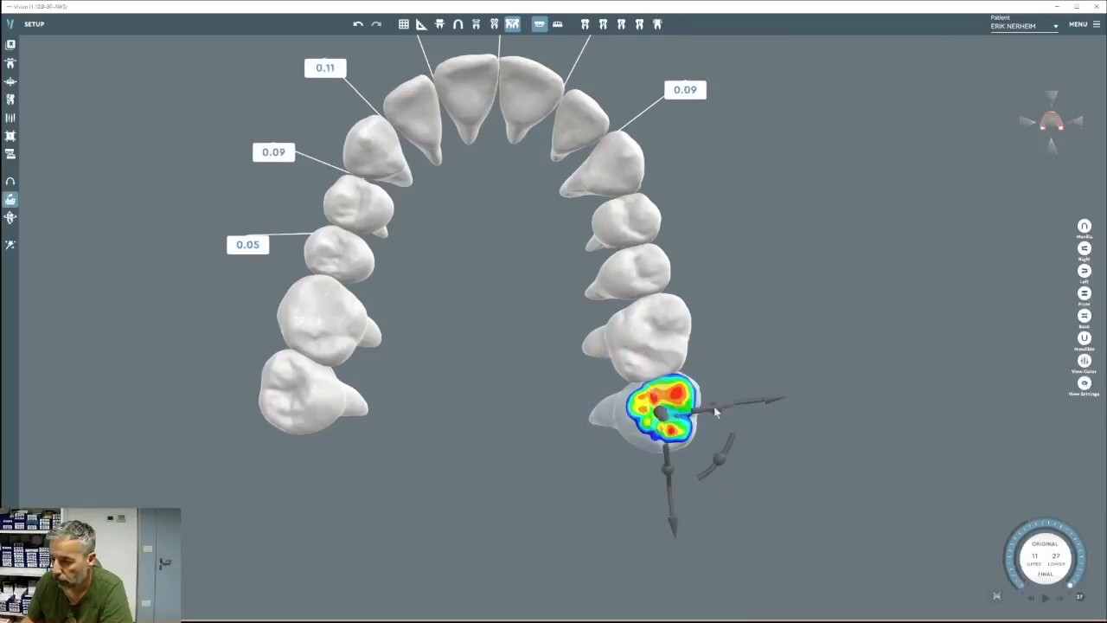
drag(743, 401, 735, 406)
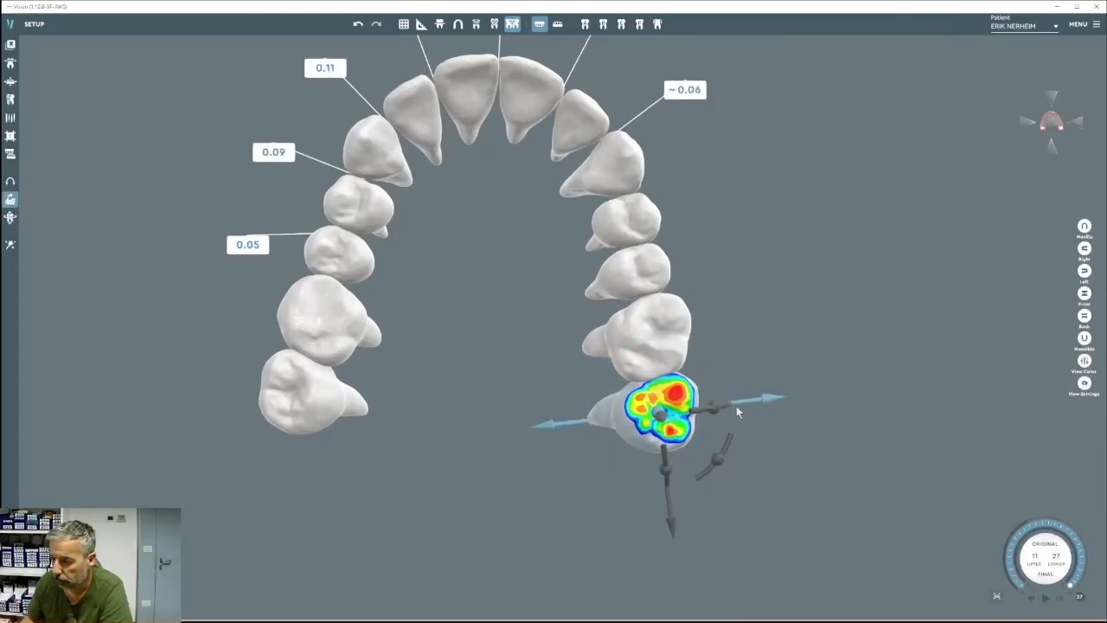
click(331, 411)
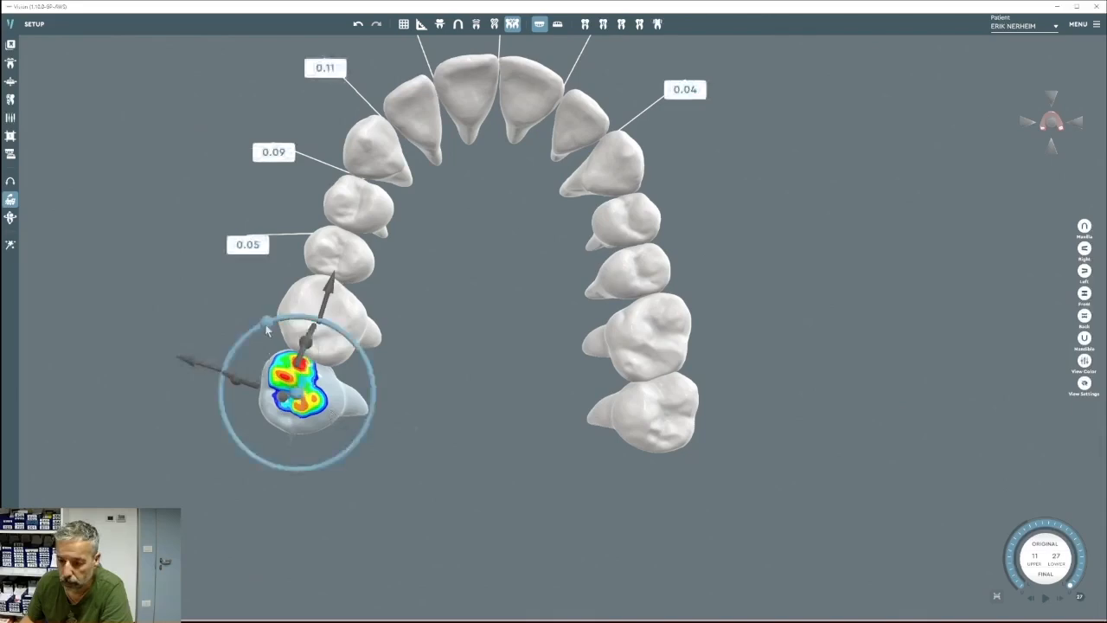
drag(189, 363, 240, 384)
click(486, 333)
Expand the upper premolars on both sides buccally to widen the middle of the arch.
middle_drag(491, 313, 543, 402)
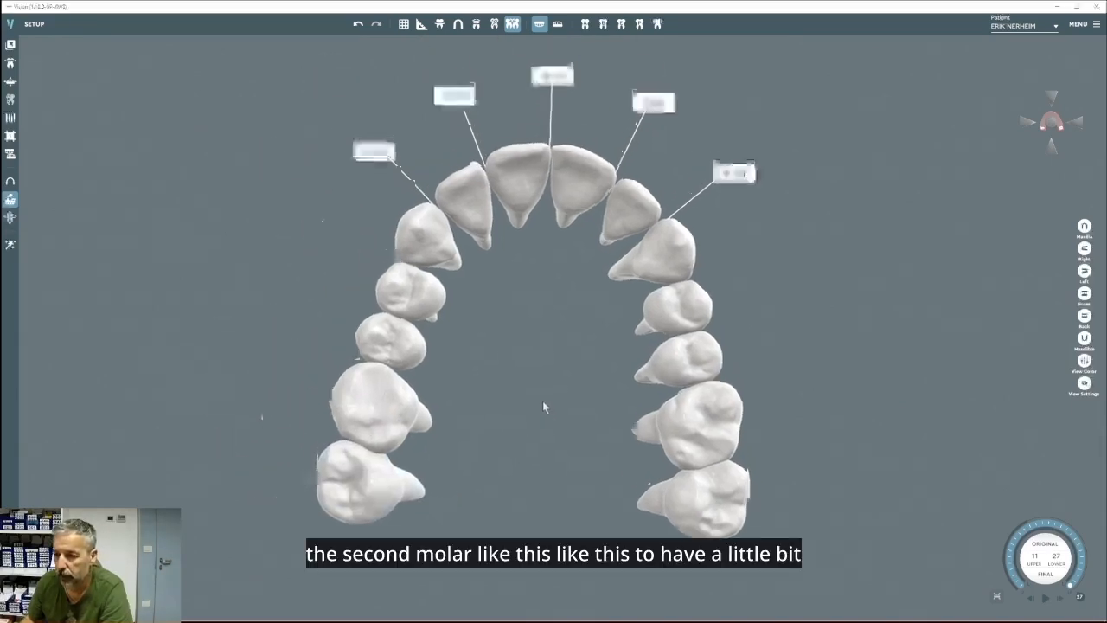
click(411, 292)
drag(313, 253, 288, 239)
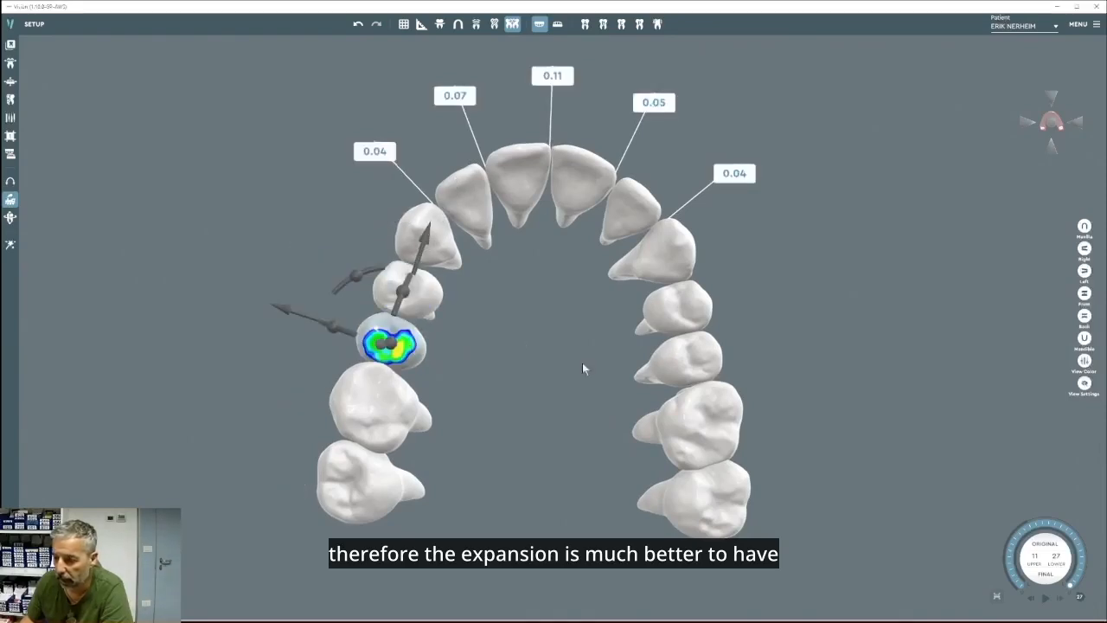
click(680, 356)
click(678, 314)
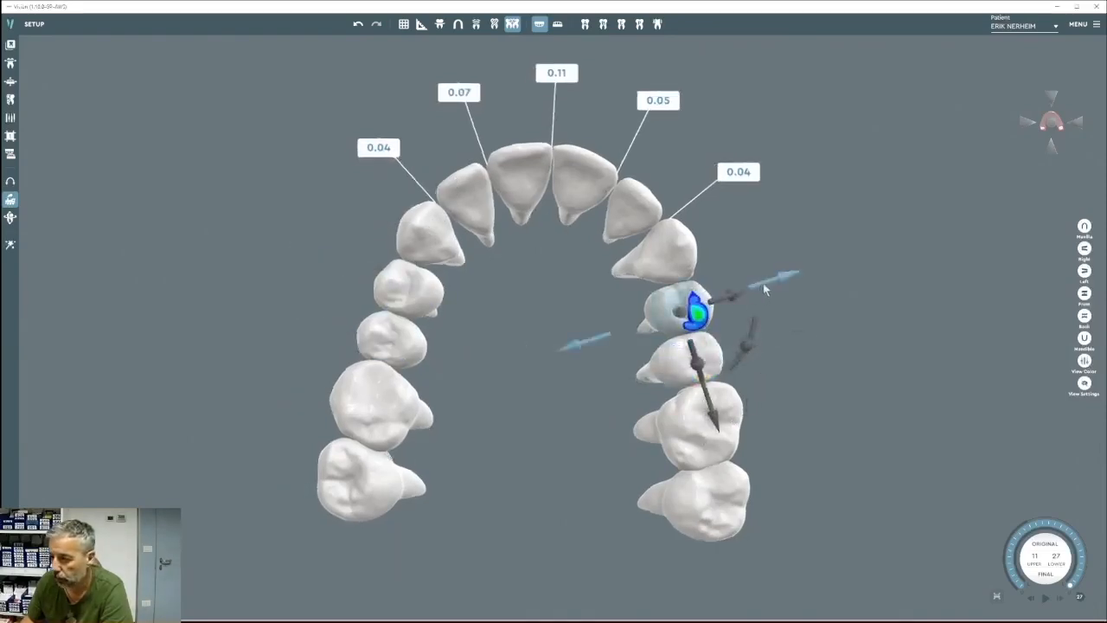
drag(765, 289, 767, 285)
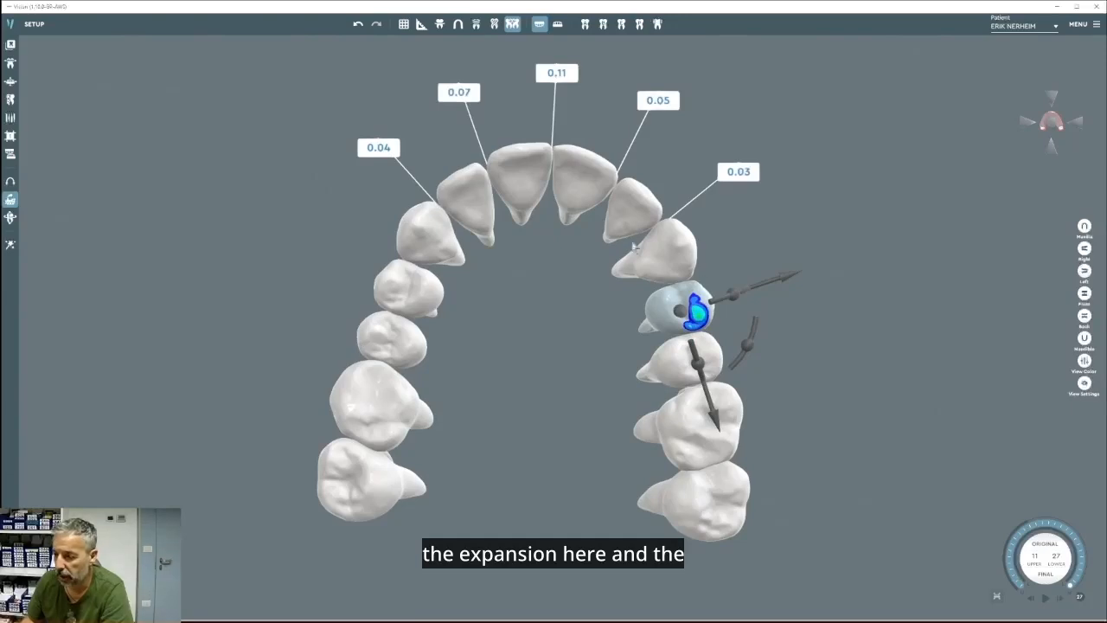
Refine the buccolingual position of the upper second molars and rotate the upper right first molar to follow the arch.
click(722, 501)
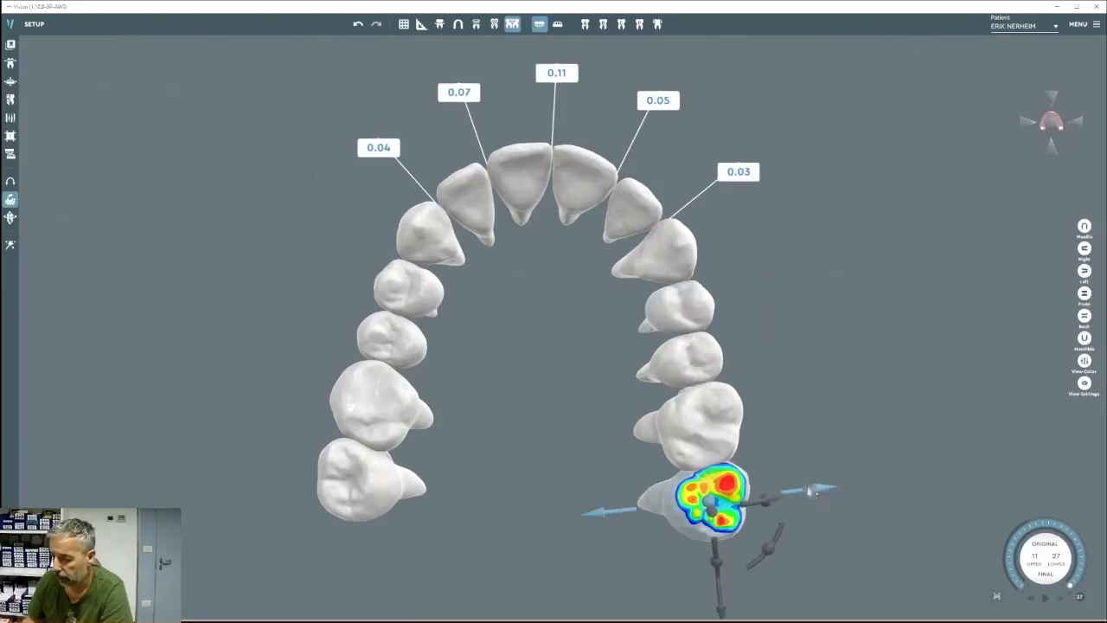
click(318, 486)
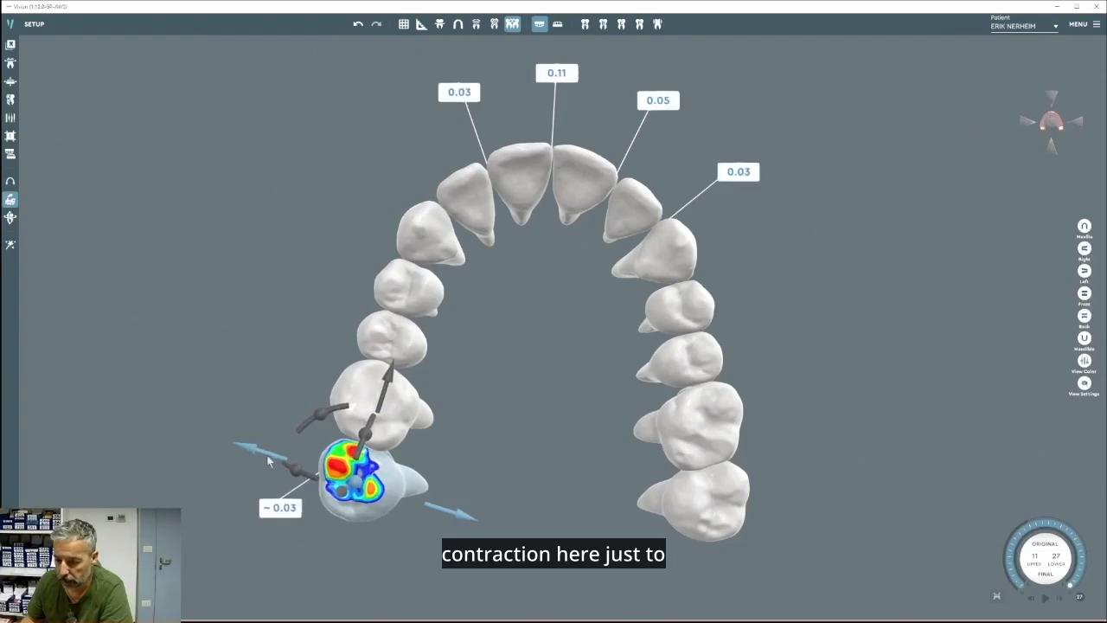
click(395, 390)
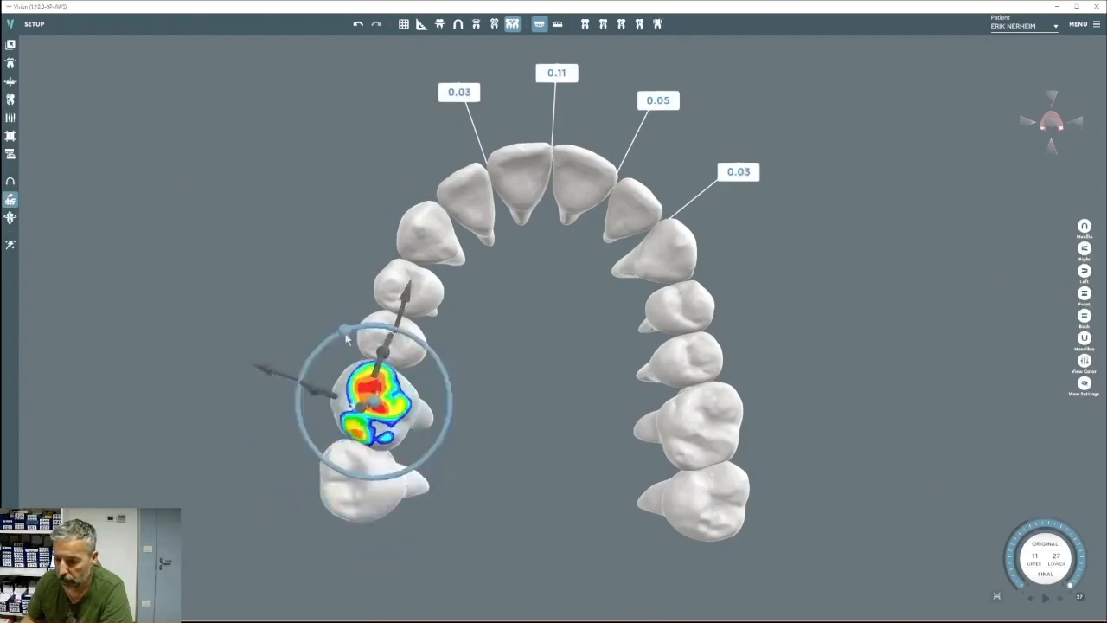
drag(313, 342, 311, 345)
click(496, 396)
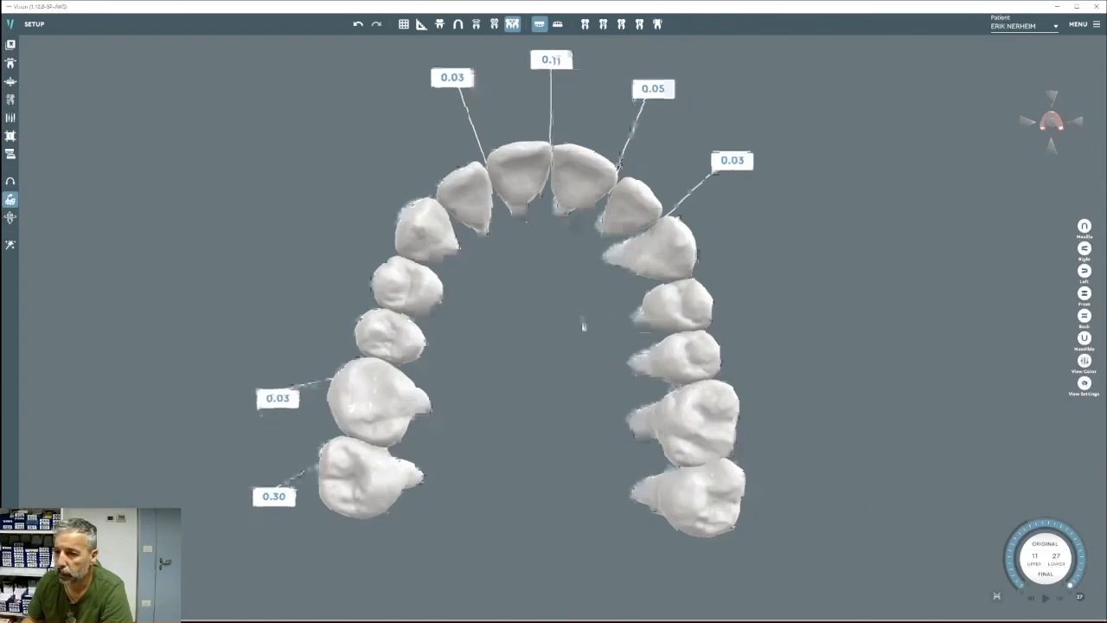
Adjust the torque of the upper right lateral incisor in the side view.
click(470, 197)
right_drag(519, 197, 727, 222)
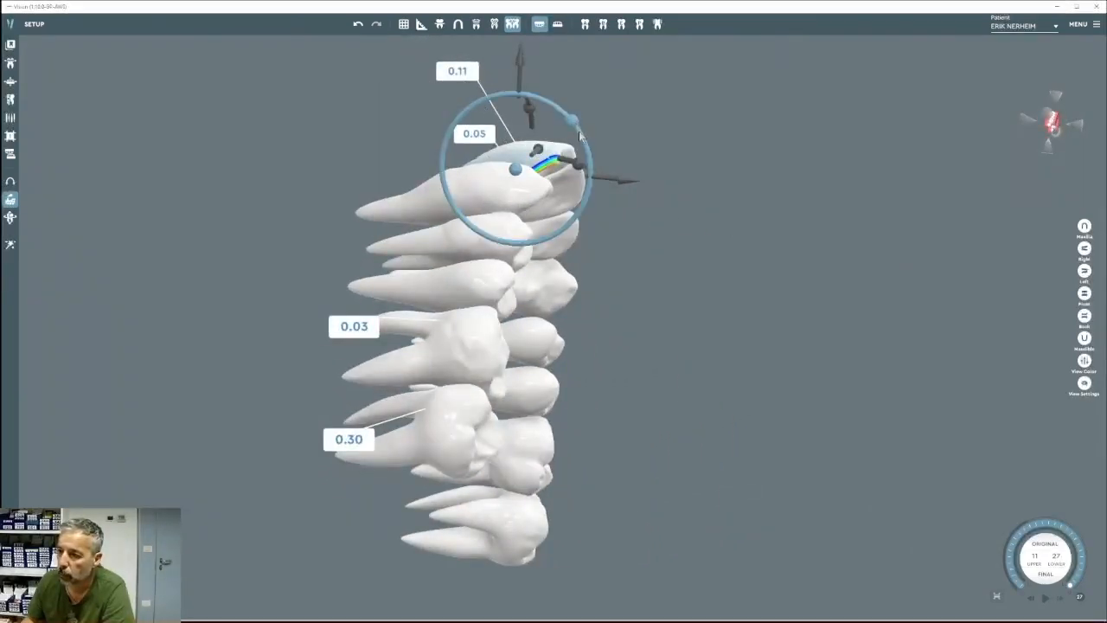
right_drag(802, 204, 525, 270)
click(526, 272)
Adjust the height of the upper right central incisor in the front view to level the incisal edges.
click(1084, 293)
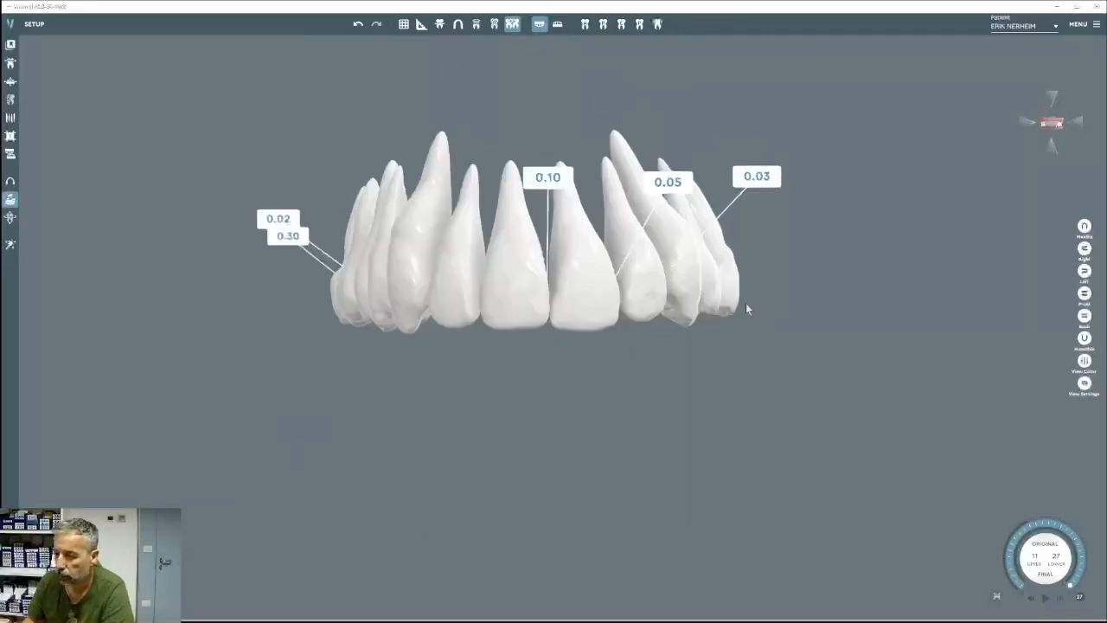
click(499, 301)
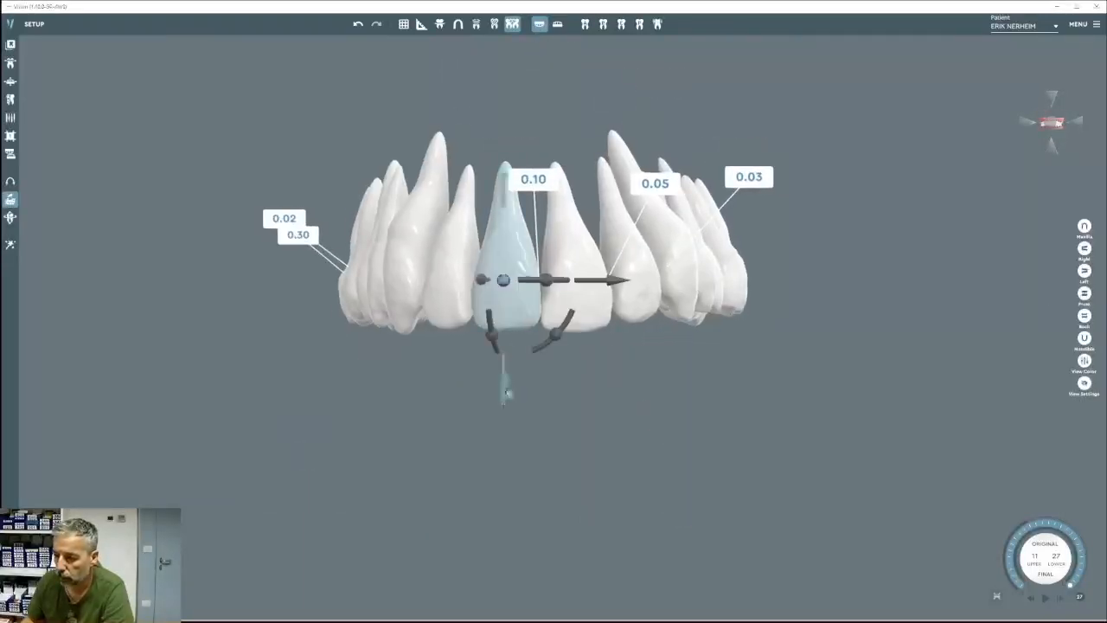
drag(506, 393, 536, 413)
Adjust the angulation of the upper left canine in the front view and refine its height in the left view.
click(681, 295)
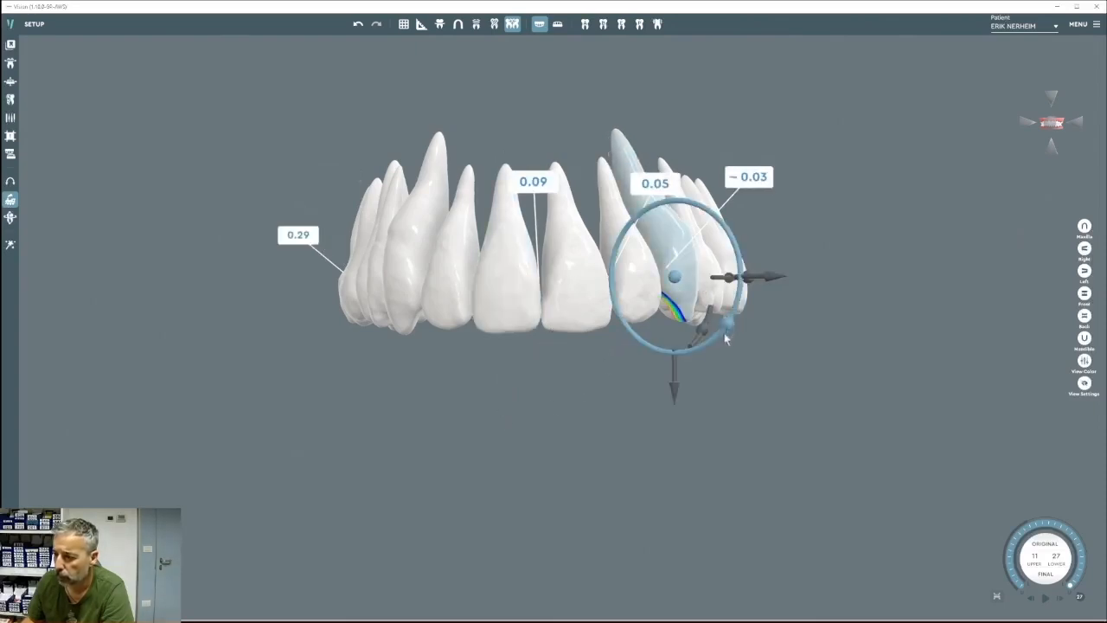
drag(724, 333, 714, 343)
click(738, 368)
right_drag(738, 368, 380, 389)
click(530, 303)
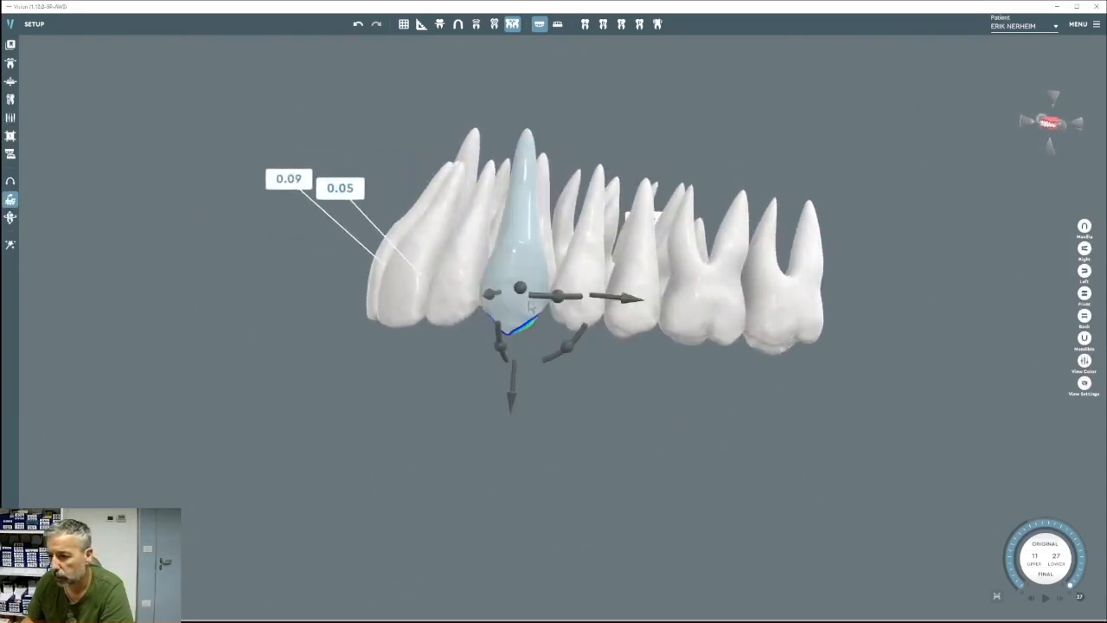
right_drag(595, 367, 671, 390)
click(1084, 270)
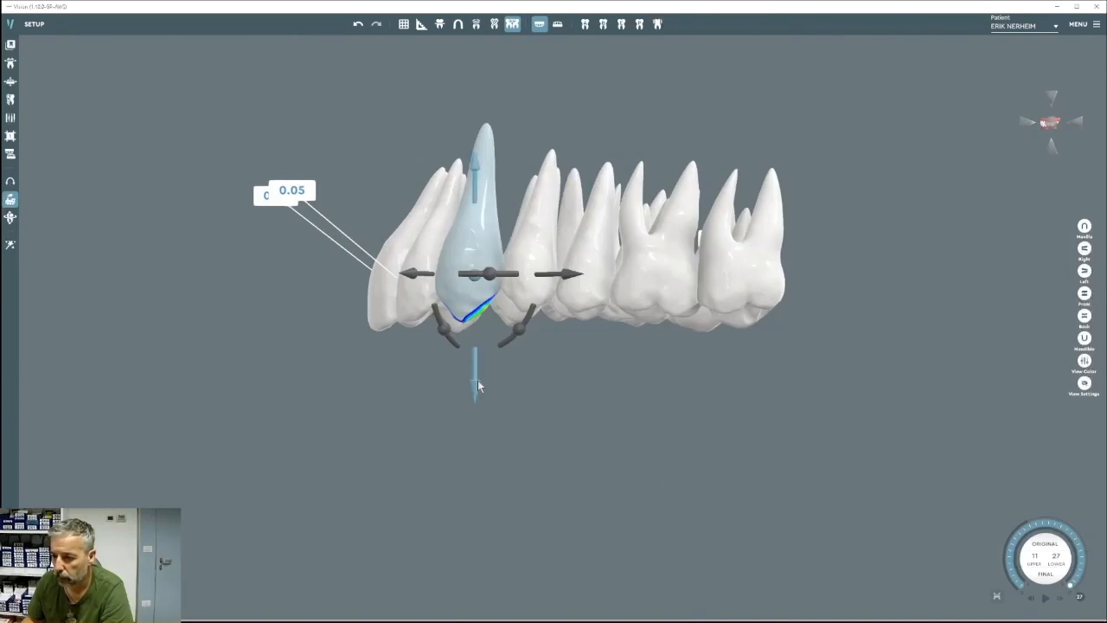
click(455, 323)
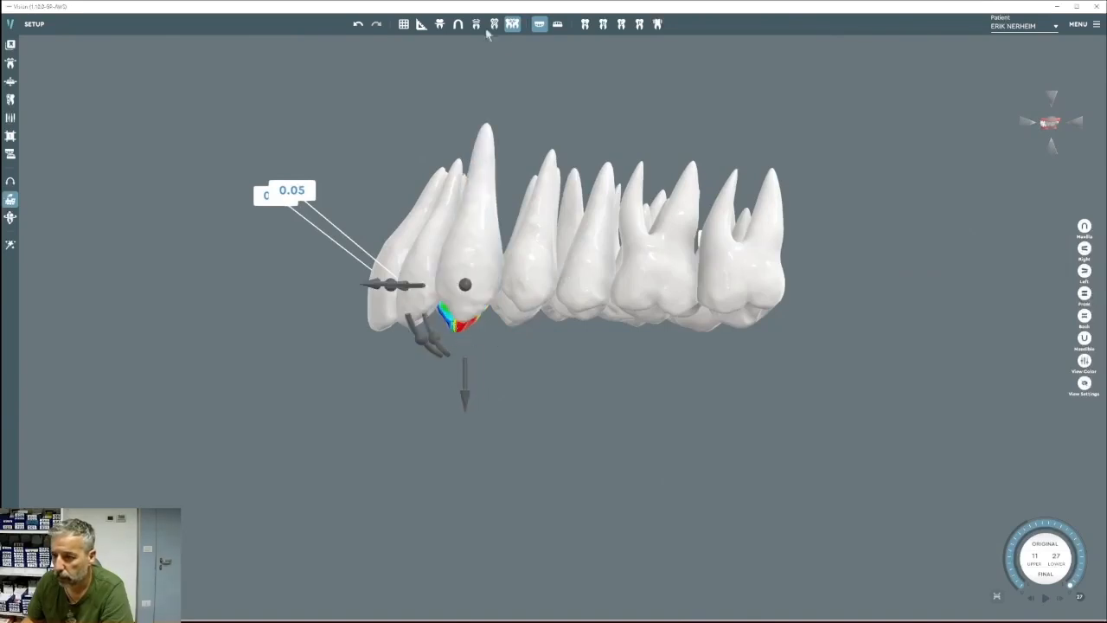
Show the lower arch too, extrude the upper left first premolar toward it, and adjust the upper left second premolar's angulation.
click(558, 24)
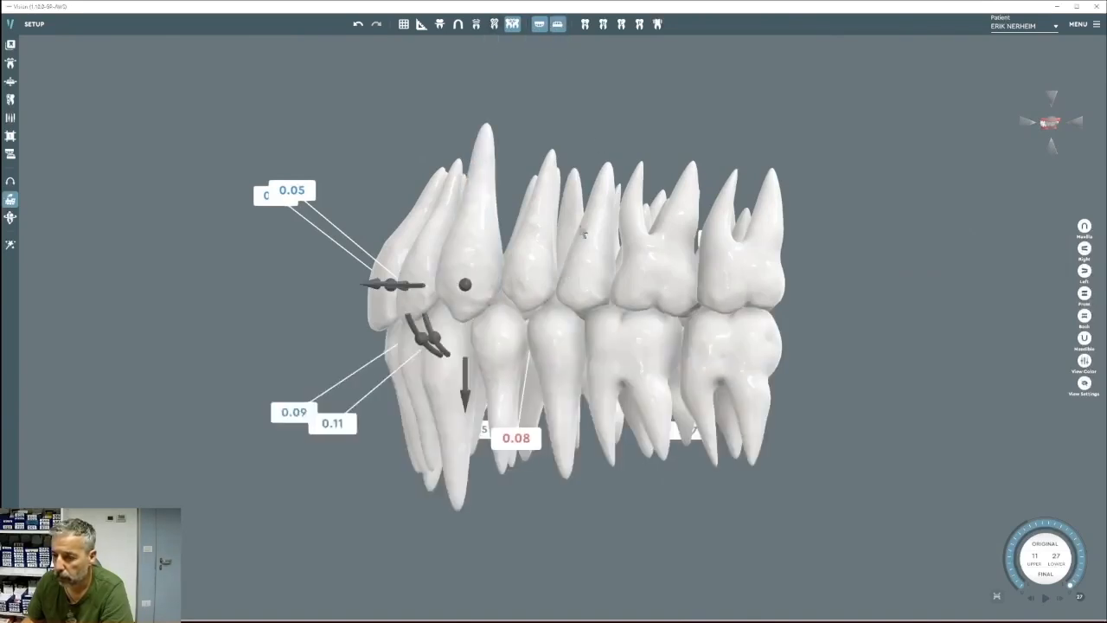
click(532, 293)
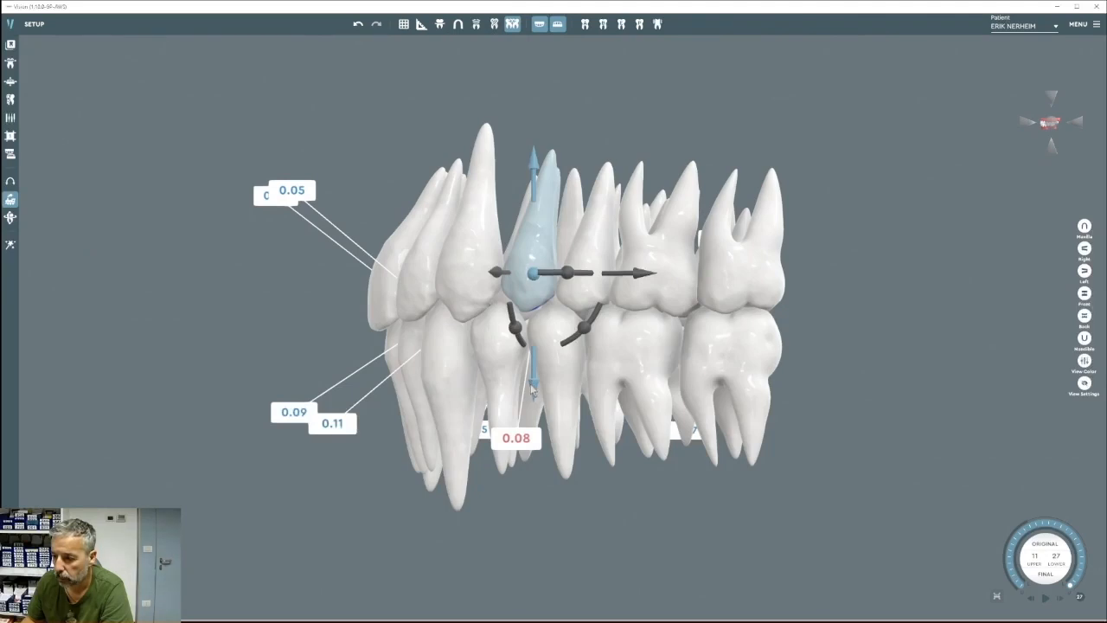
drag(532, 391, 518, 465)
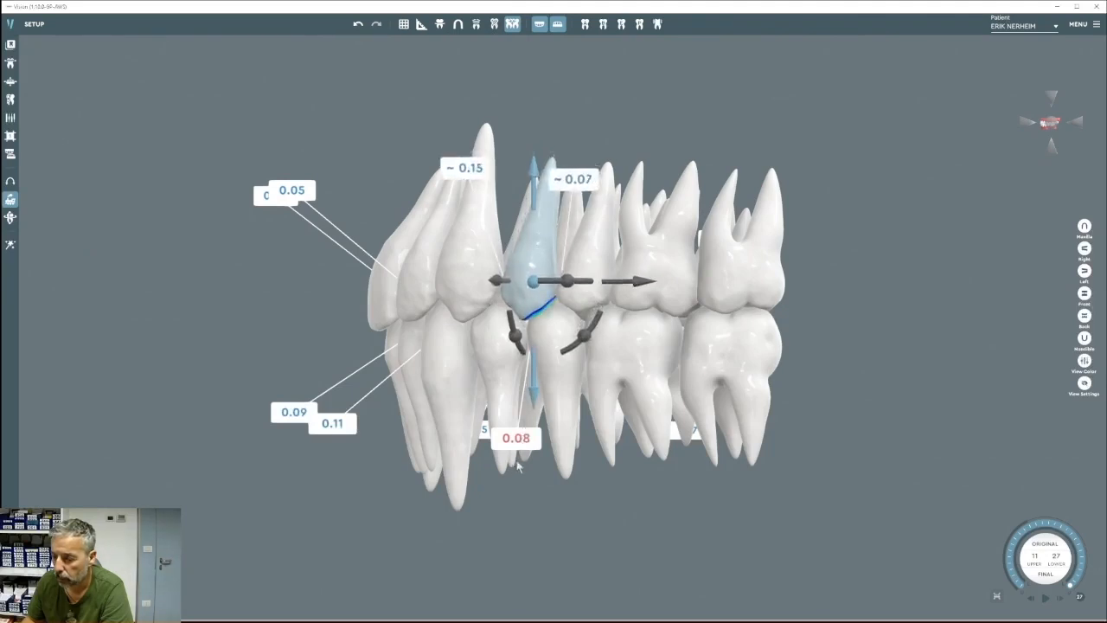
click(589, 302)
right_drag(600, 331, 612, 344)
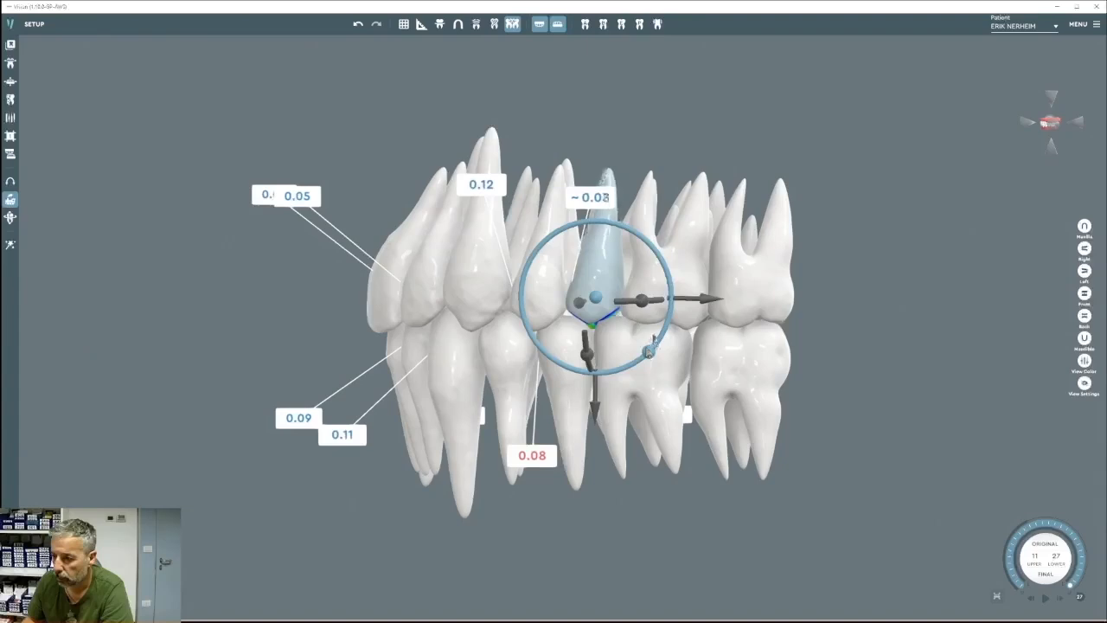
Refine the buccolingual position of the upper left second and first premolars and check the arch from the front.
right_drag(655, 334, 863, 339)
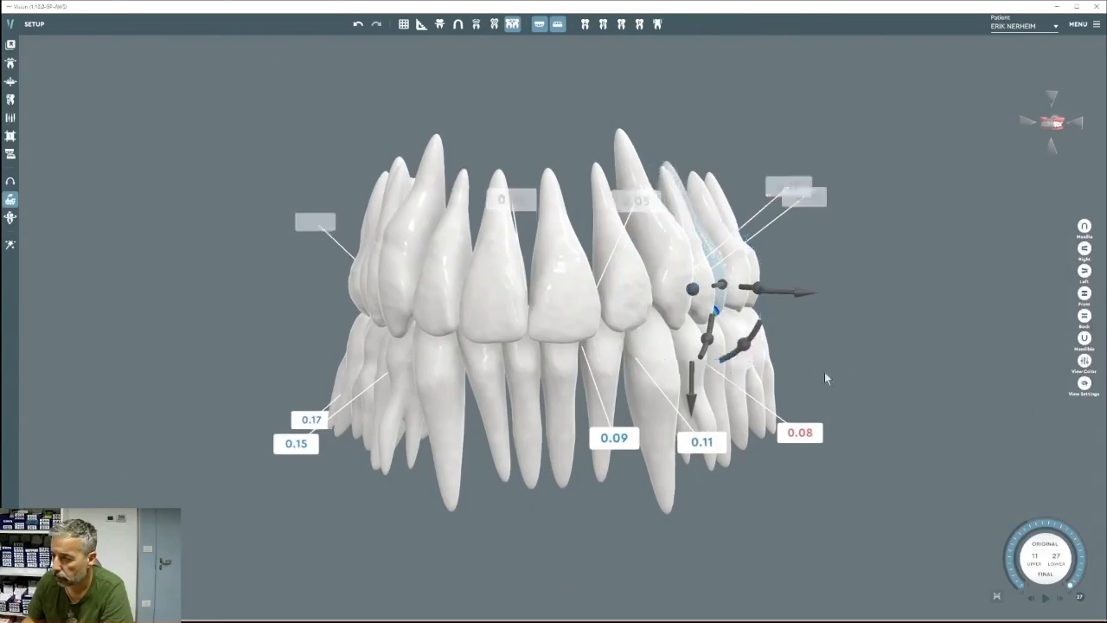
right_drag(825, 378, 362, 329)
drag(309, 273, 306, 272)
click(446, 251)
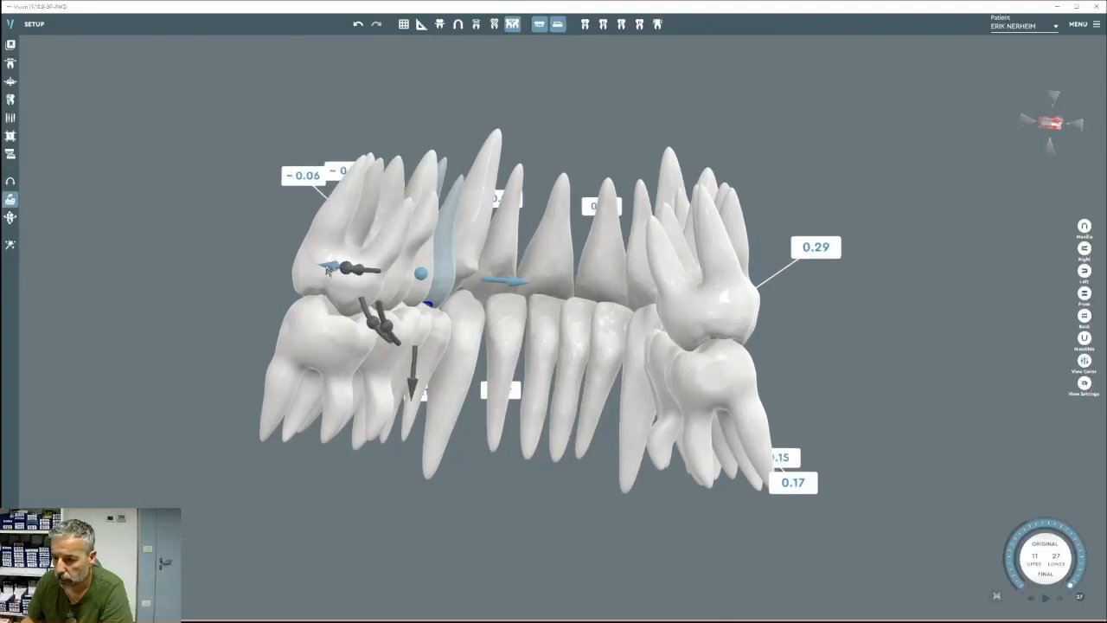
right_drag(1037, 400, 578, 349)
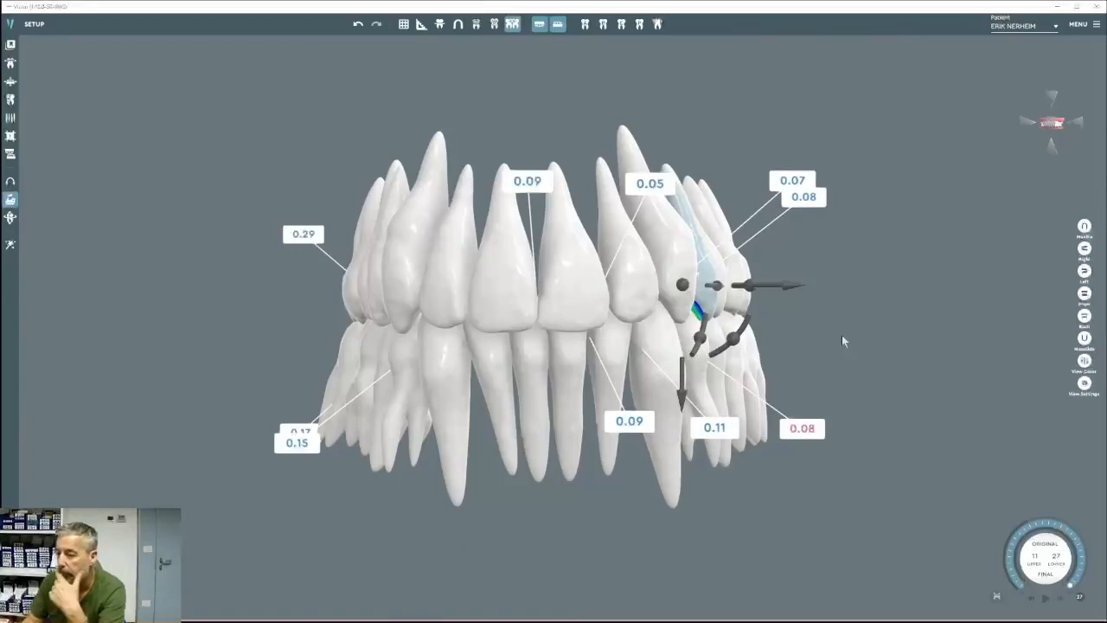
click(921, 341)
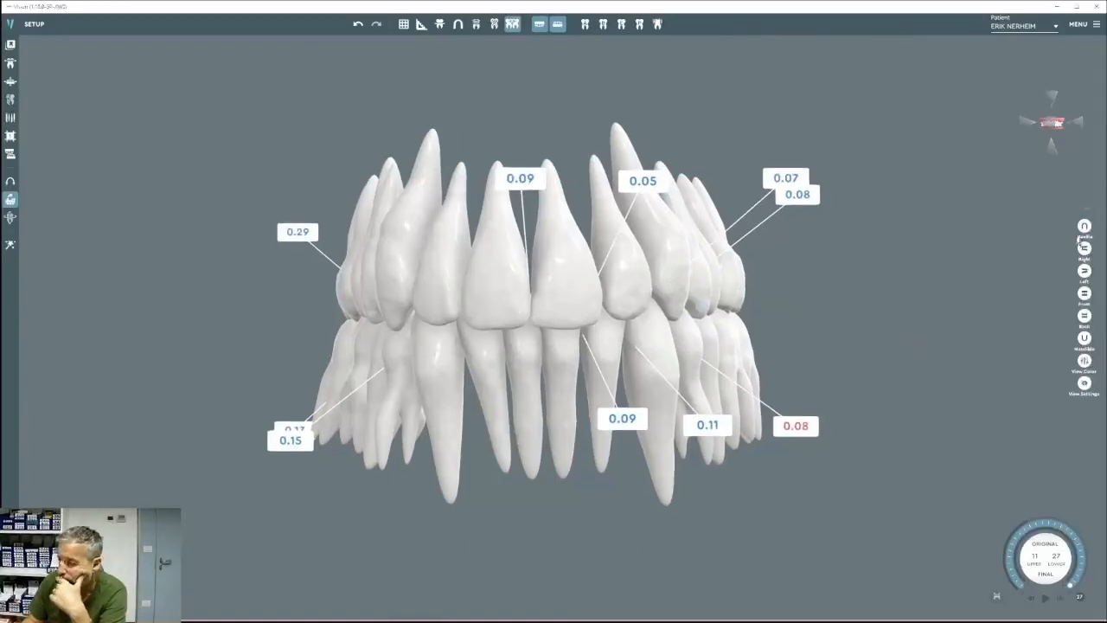
In the lower occlusal view, move the lower left canine labially and the lower left lateral incisor labially and distally.
click(1085, 338)
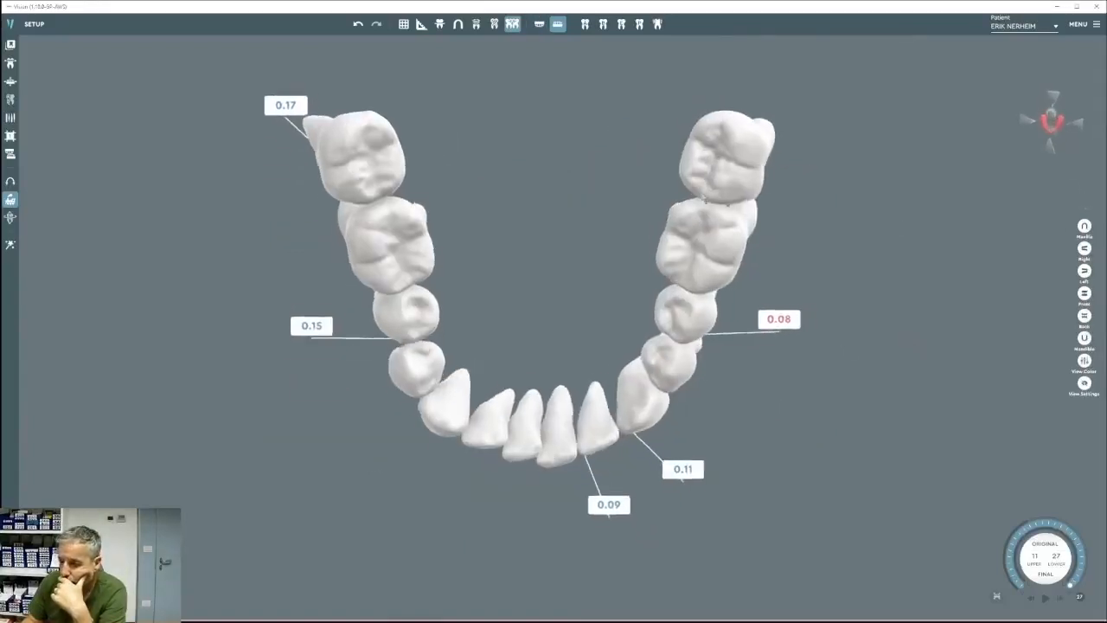
click(638, 430)
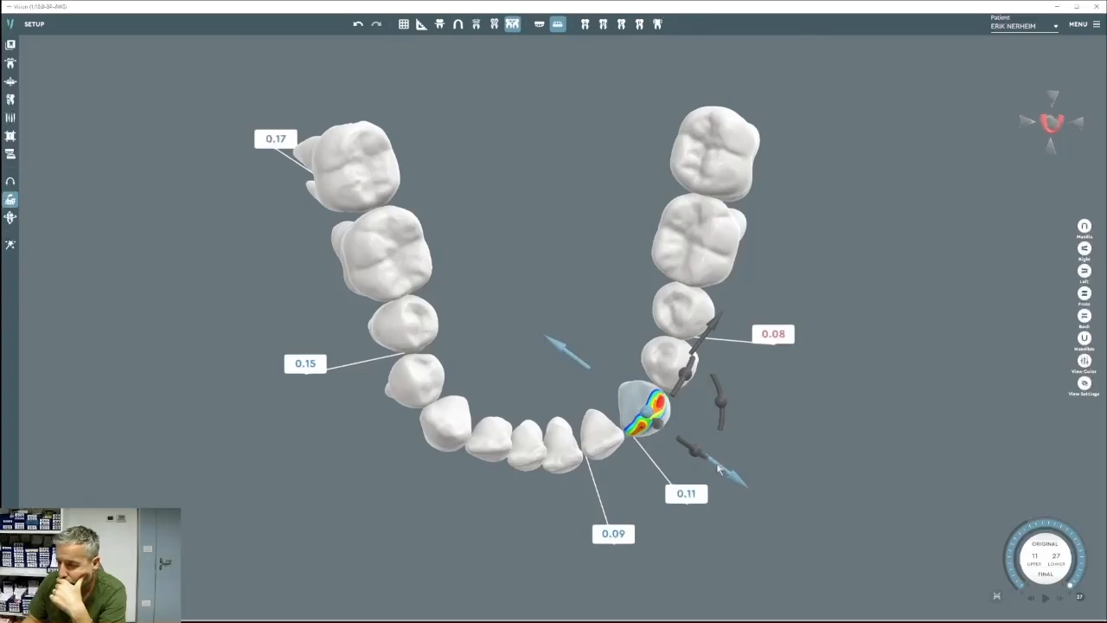
click(605, 433)
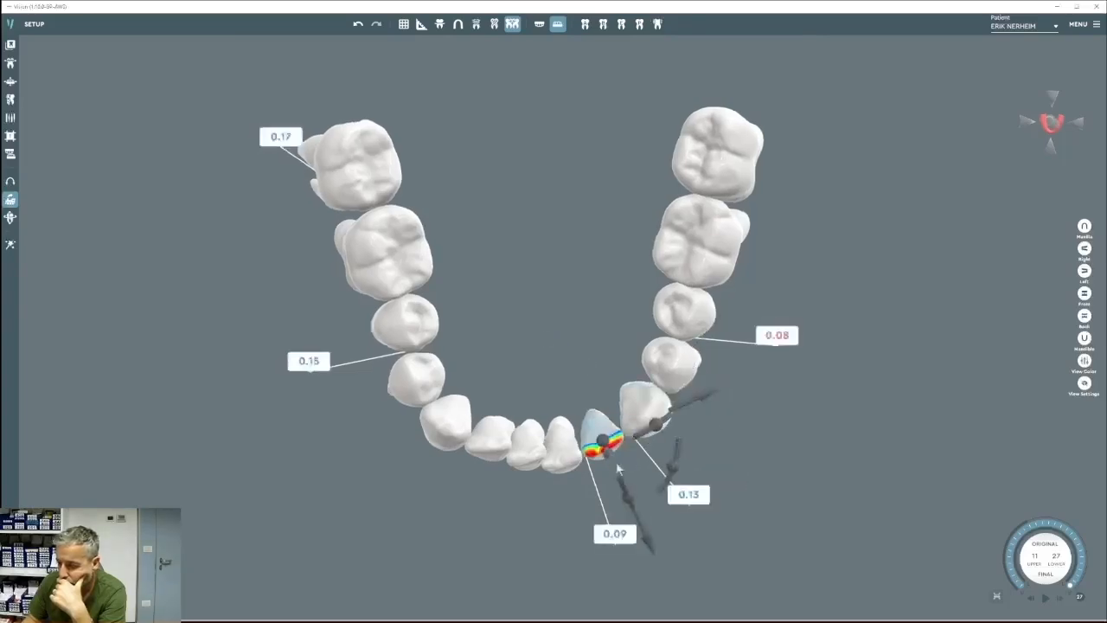
drag(645, 528, 665, 556)
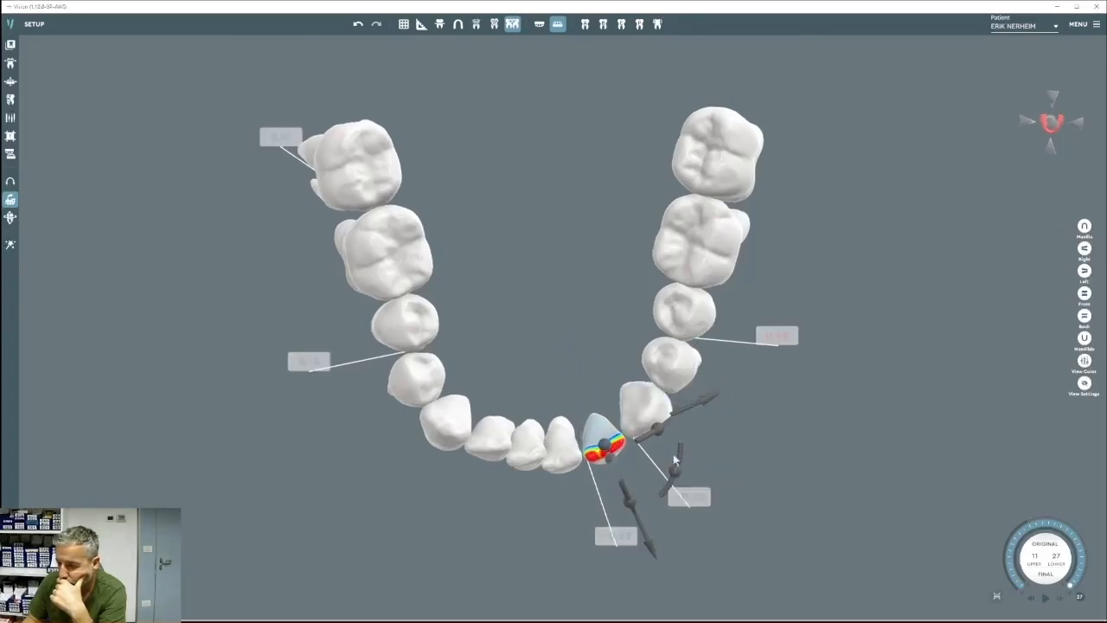
drag(676, 411, 685, 407)
click(686, 408)
Shift the lower left central incisor distally and rotate both lower central incisors to follow the arch.
click(562, 444)
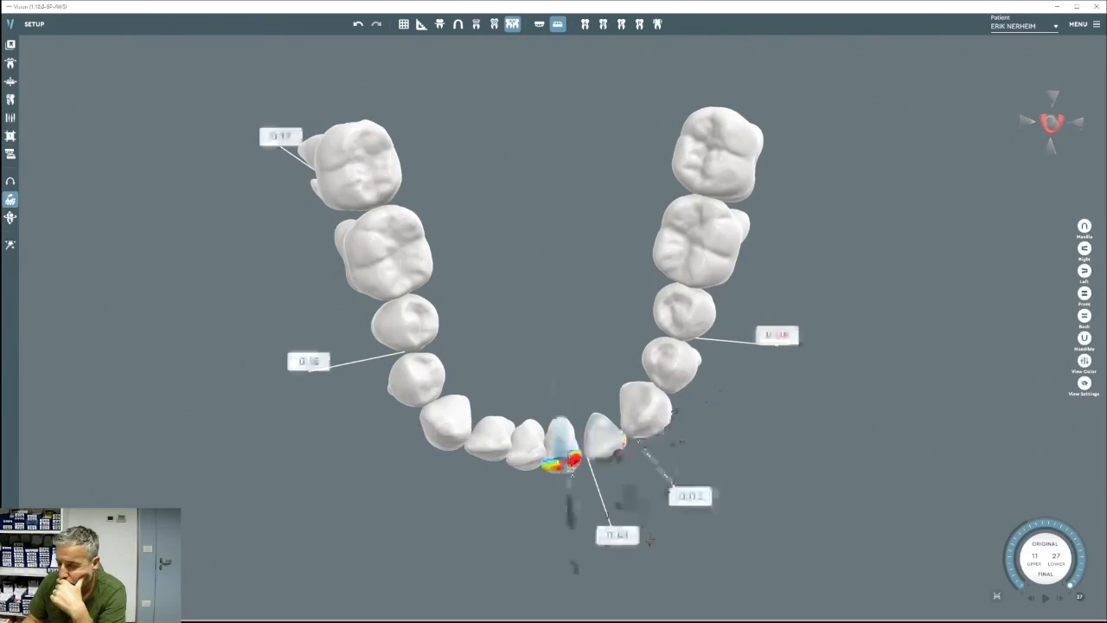
middle_drag(630, 515, 529, 260)
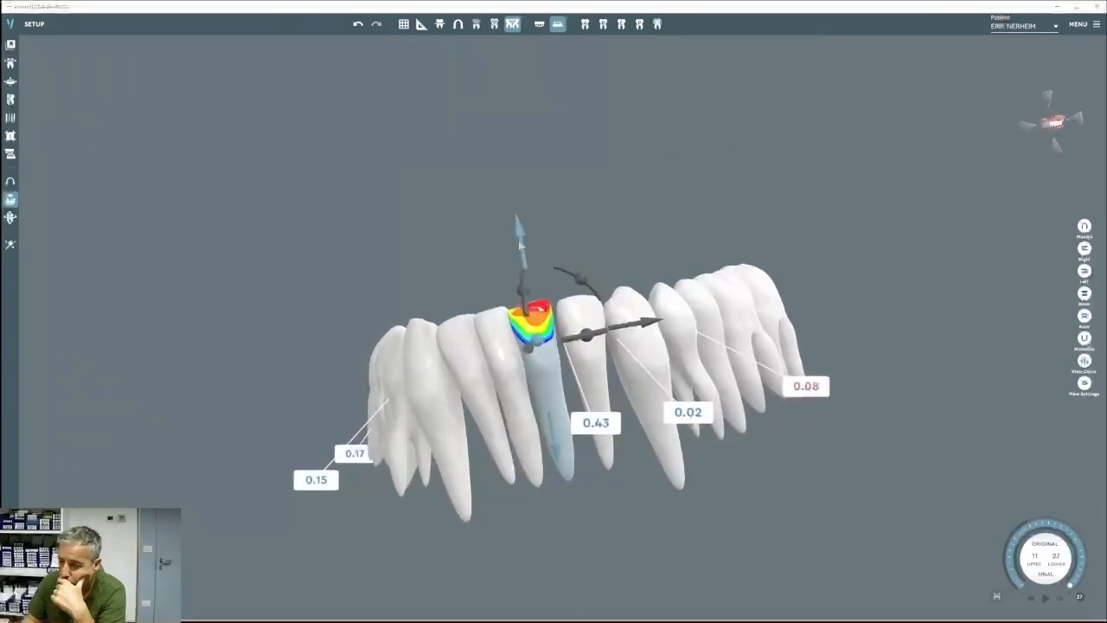
mouse_move(579, 283)
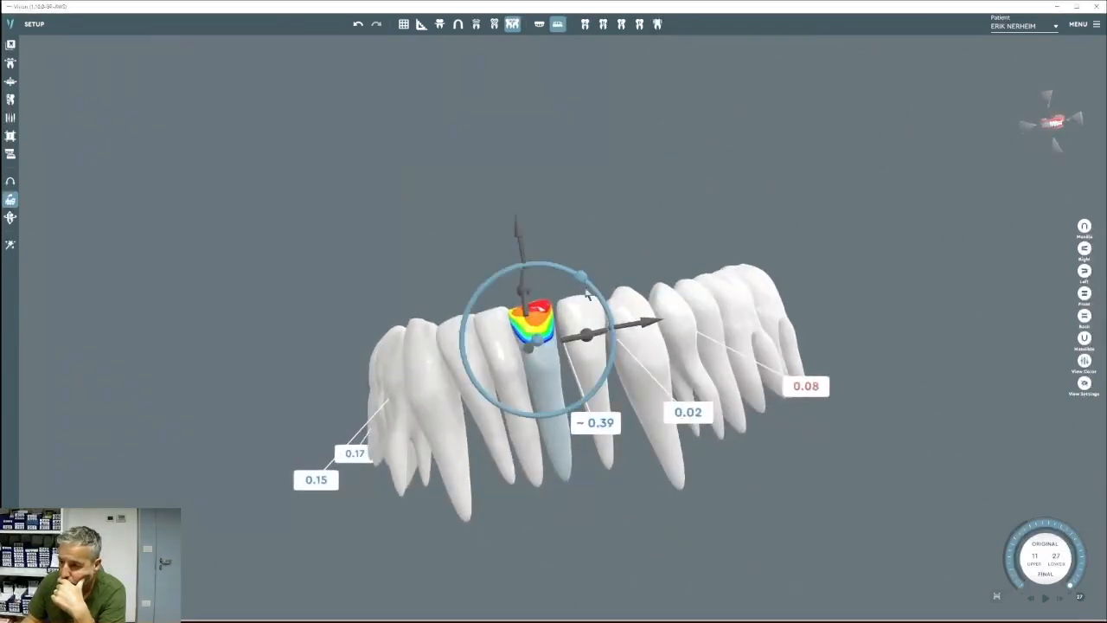
drag(620, 329, 660, 326)
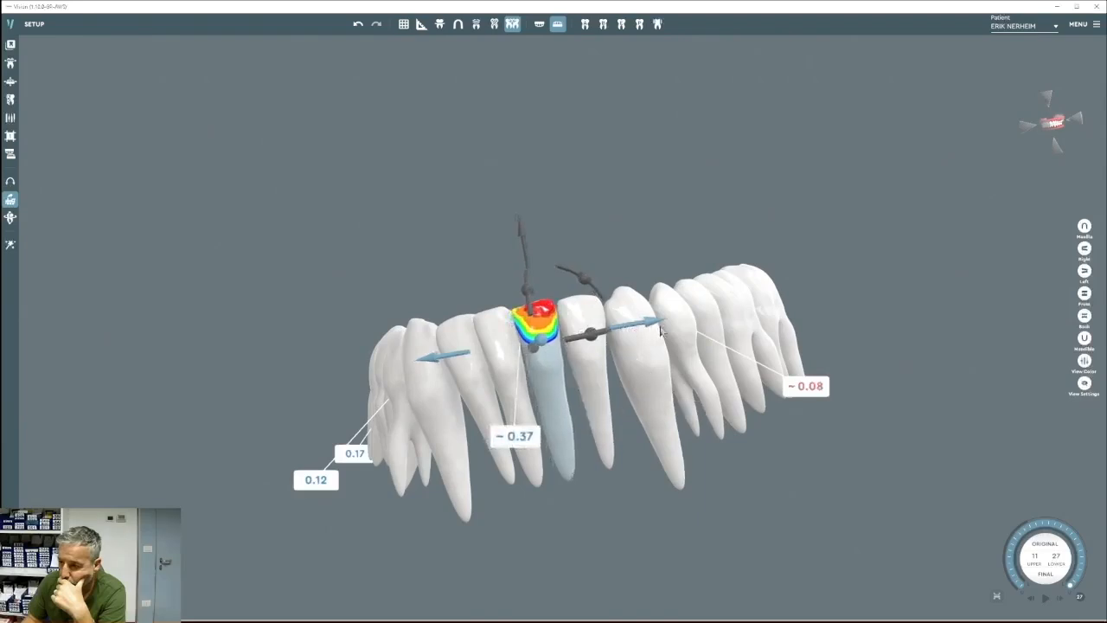
middle_drag(660, 329, 656, 530)
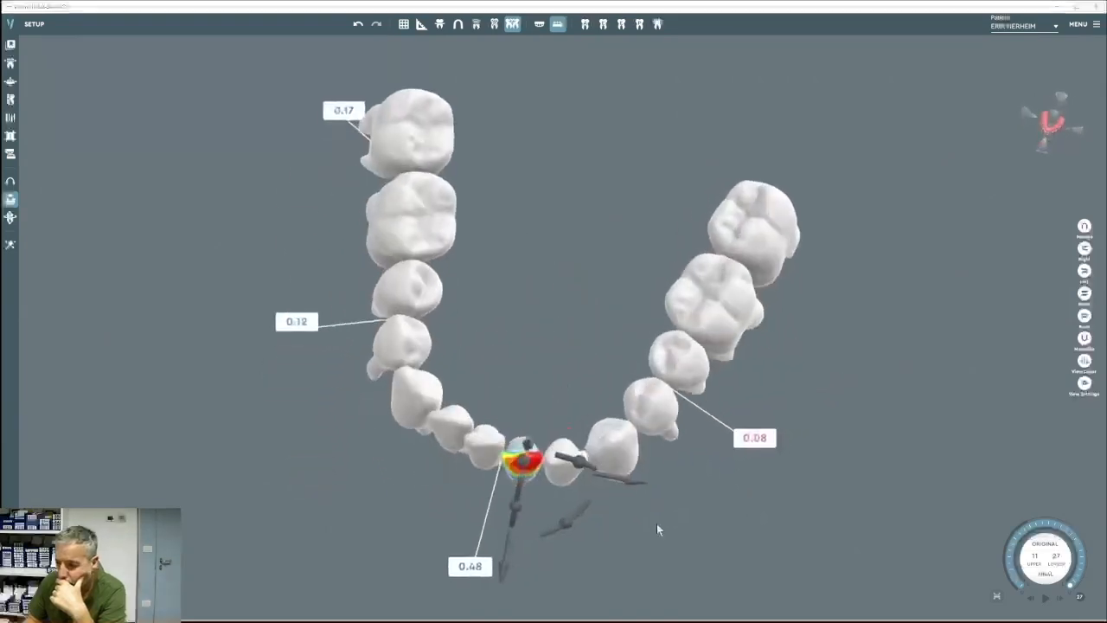
mouse_move(562, 522)
drag(561, 522, 517, 525)
click(481, 438)
mouse_move(507, 511)
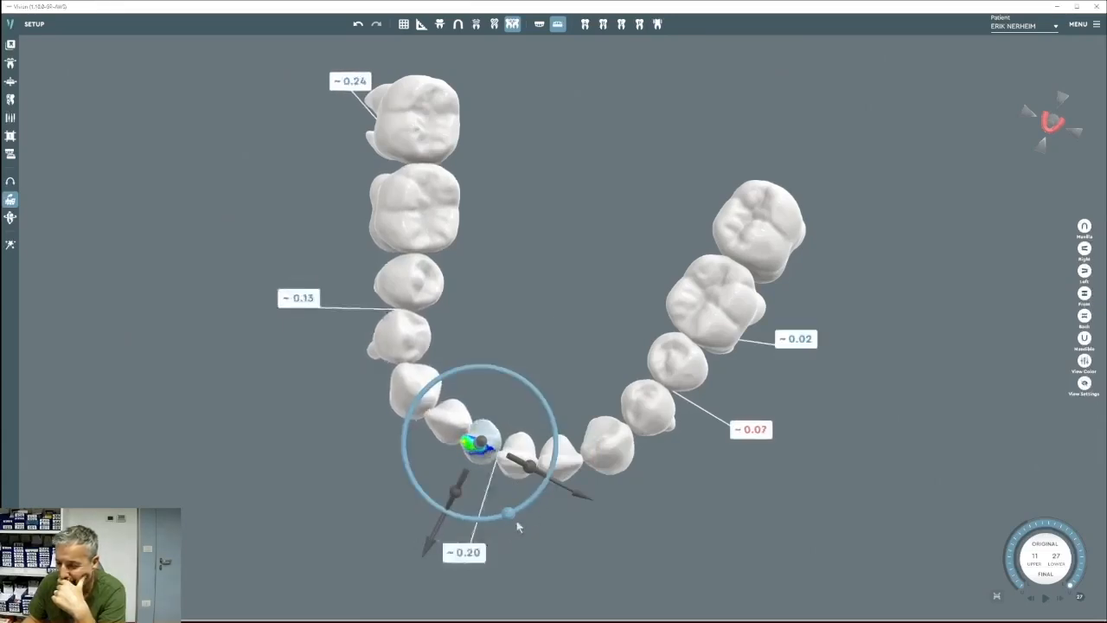
Adjust the torque of the lower right second premolar.
click(423, 286)
right_drag(470, 259, 505, 121)
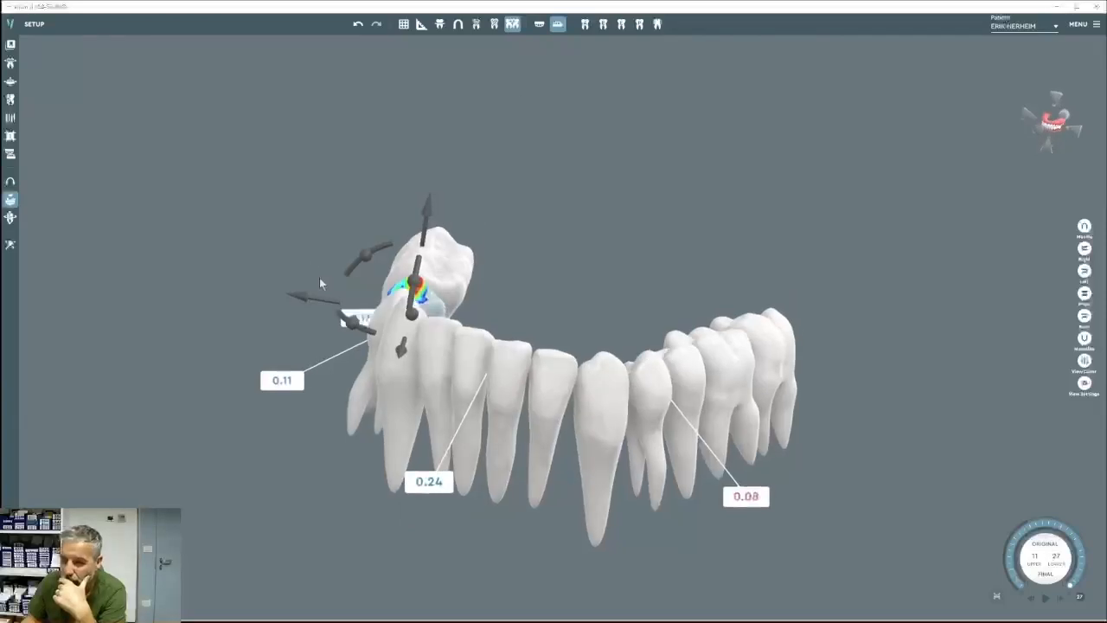
drag(366, 248, 351, 284)
right_drag(374, 277, 408, 446)
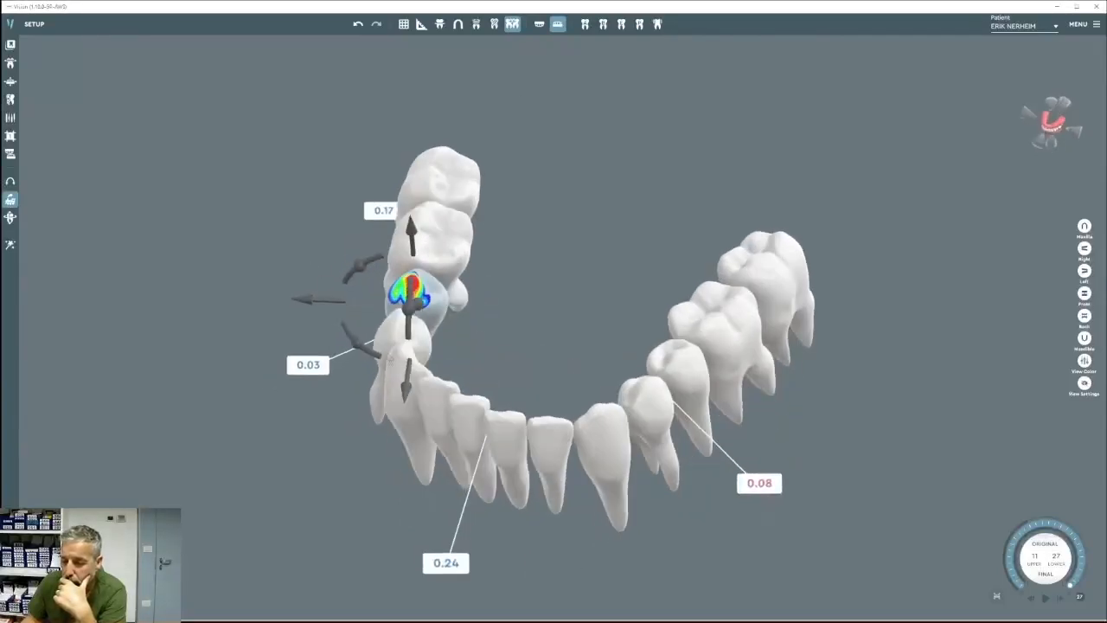
Tip the lower right second premolar and shift it outward to line up with the neighbouring teeth in the arch.
right_drag(390, 358, 367, 245)
drag(357, 275, 344, 295)
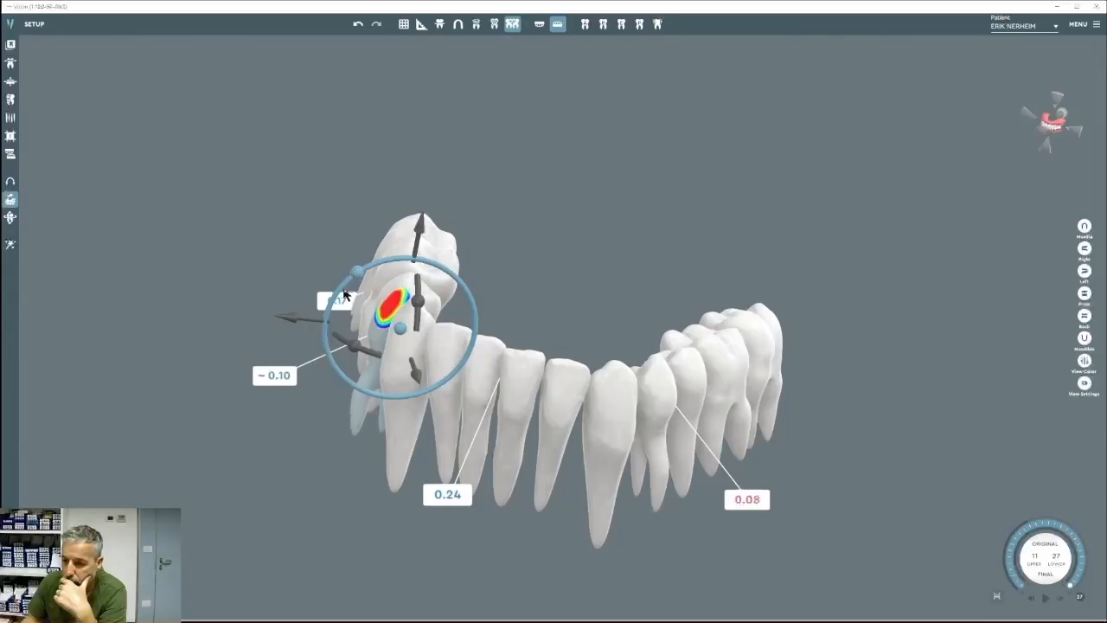
right_drag(340, 305, 402, 353)
click(417, 291)
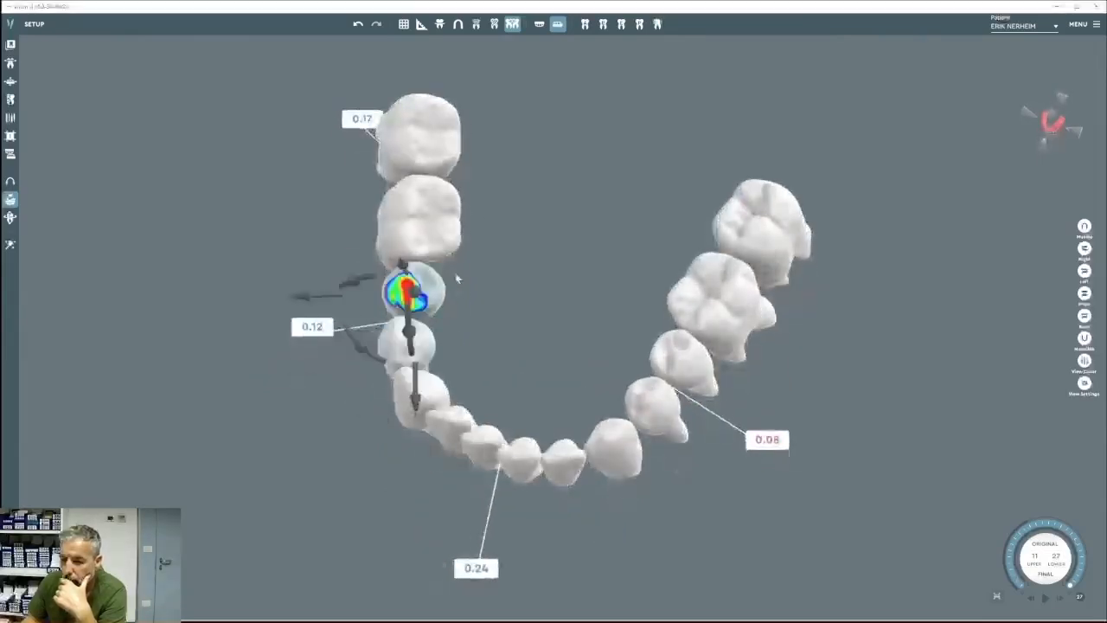
right_drag(456, 279, 436, 321)
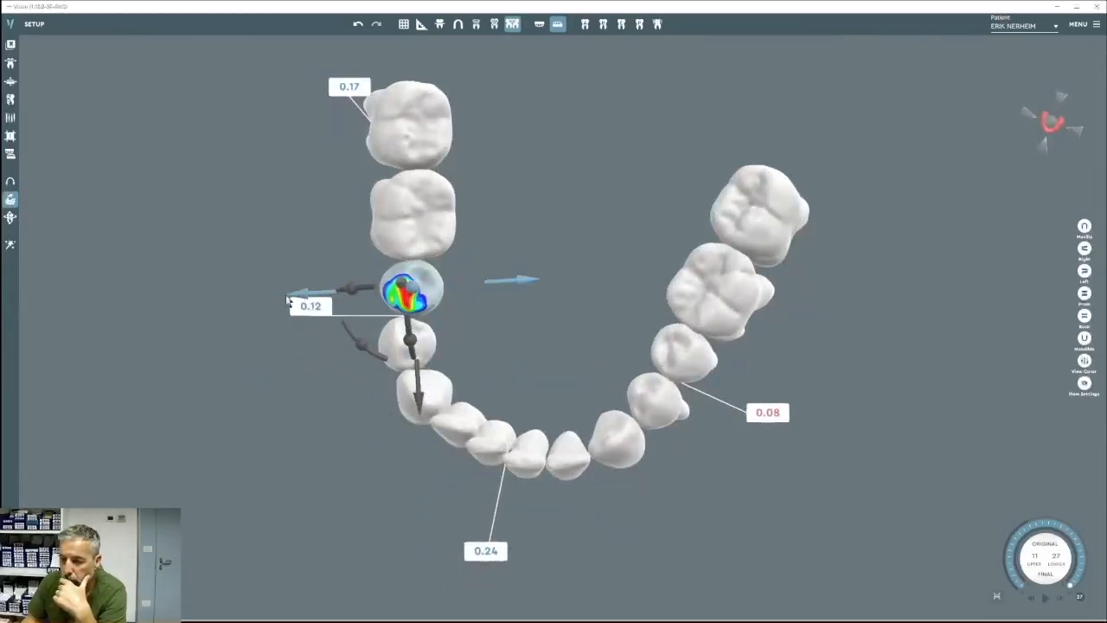
click(287, 299)
click(391, 296)
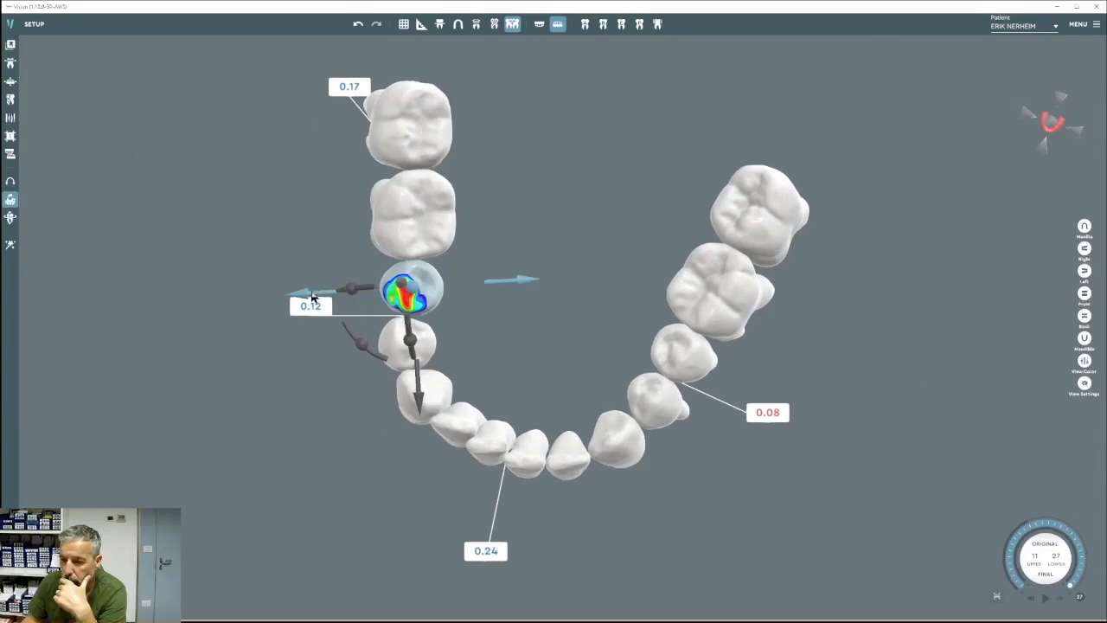
drag(269, 298, 453, 289)
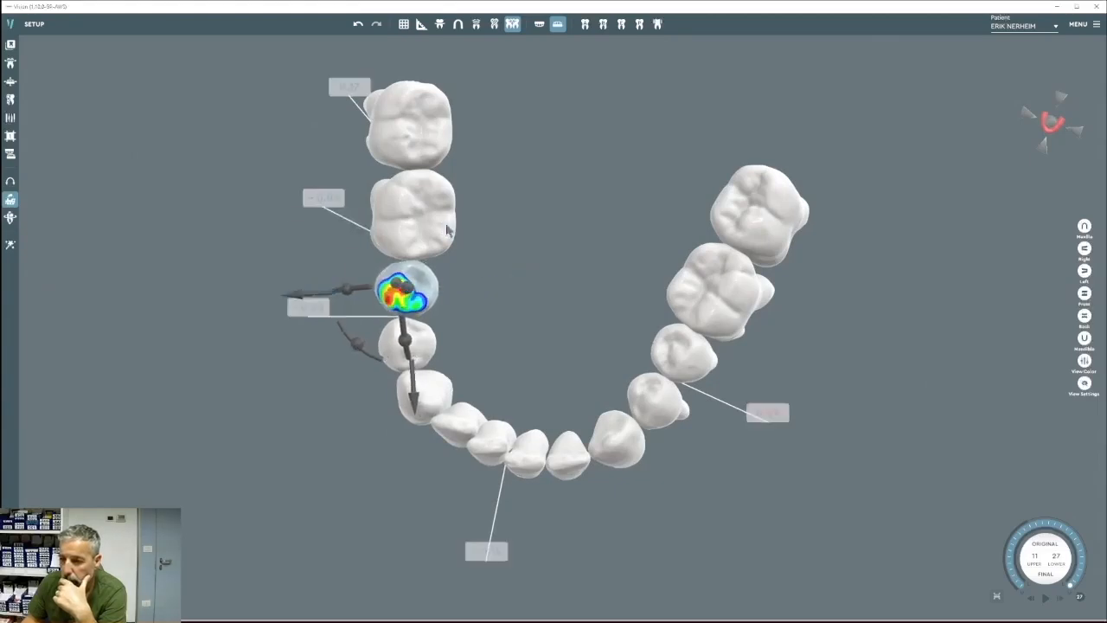
click(446, 225)
Show the upper arch together with the lower one and upright the lower right canine by tipping its root distally.
click(1083, 294)
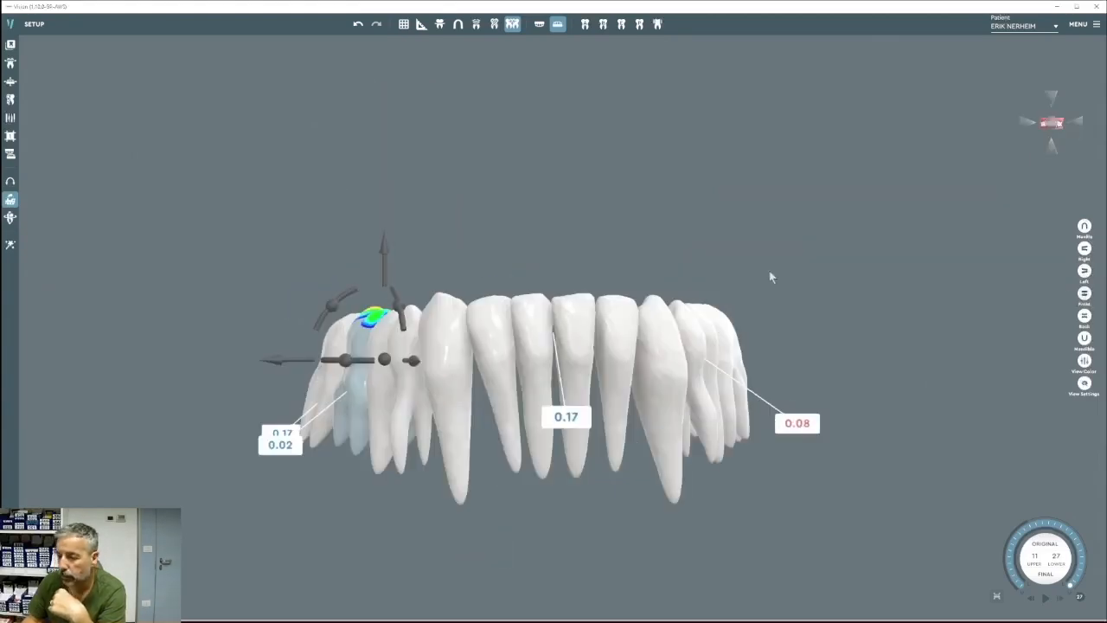
click(453, 357)
right_drag(452, 358, 719, 365)
click(539, 23)
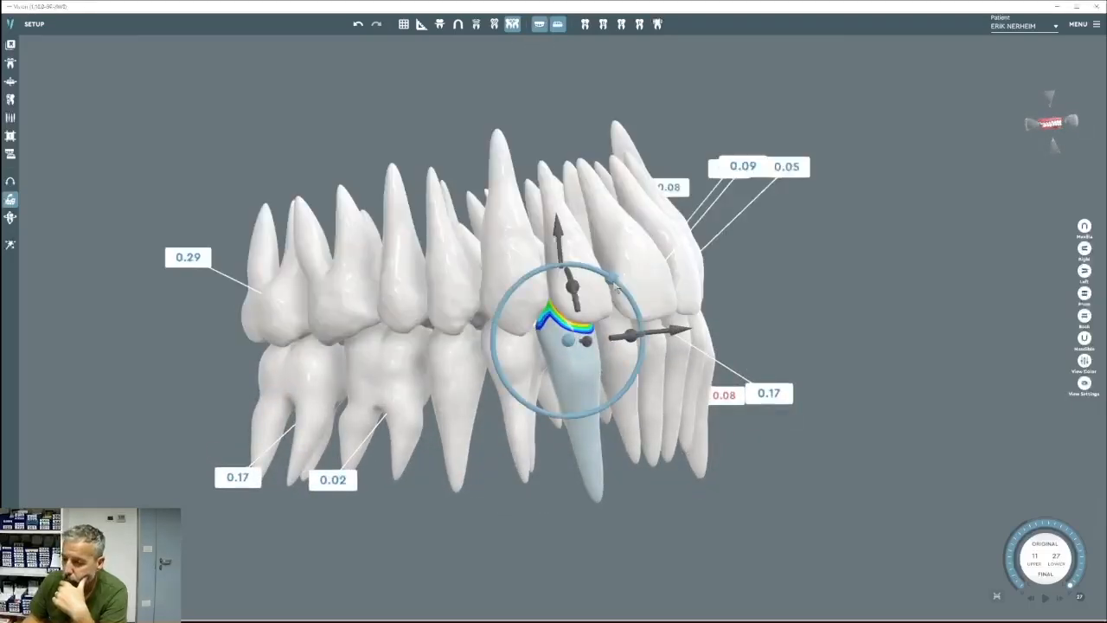
drag(613, 281, 623, 325)
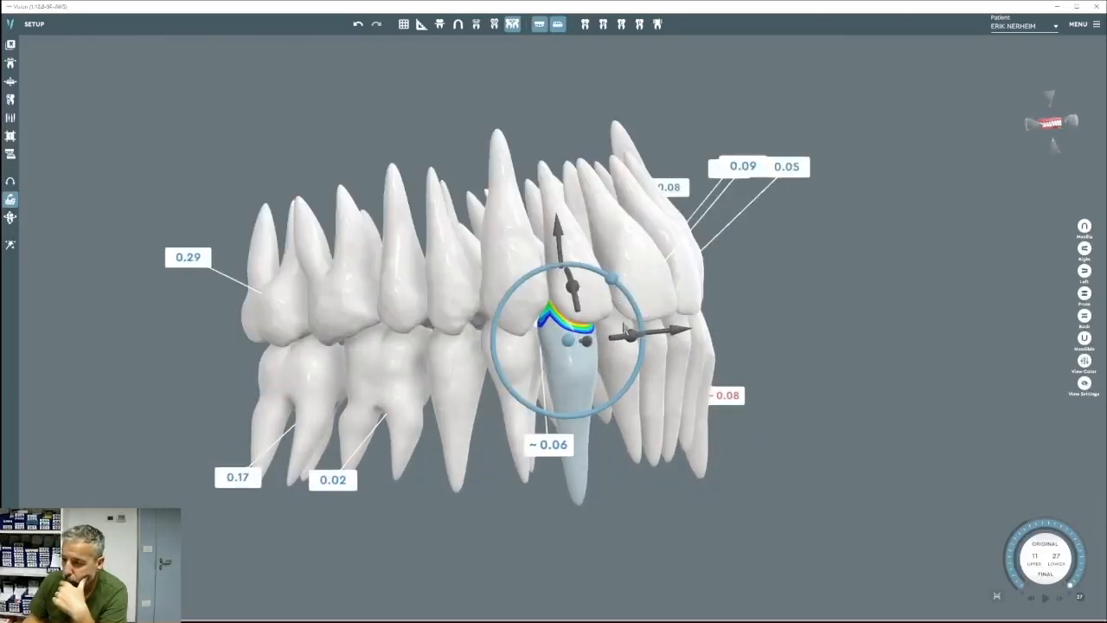
right_drag(624, 336, 791, 348)
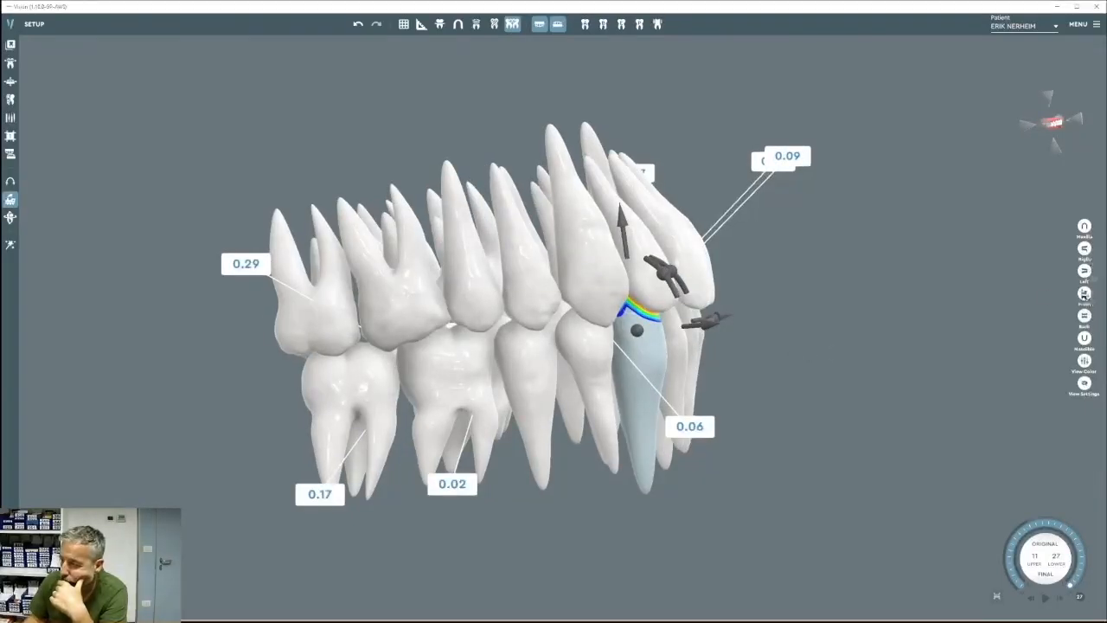
Move the lower right first premolar distally until the gap to the canine is about 1.3 mm.
click(1084, 249)
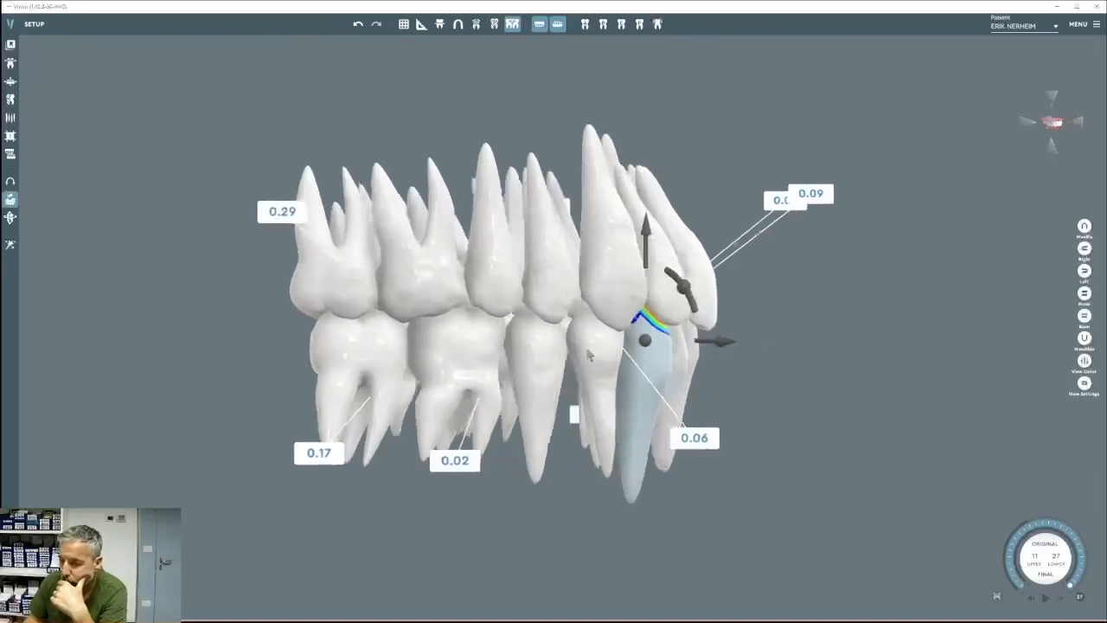
click(538, 370)
right_drag(542, 366, 524, 369)
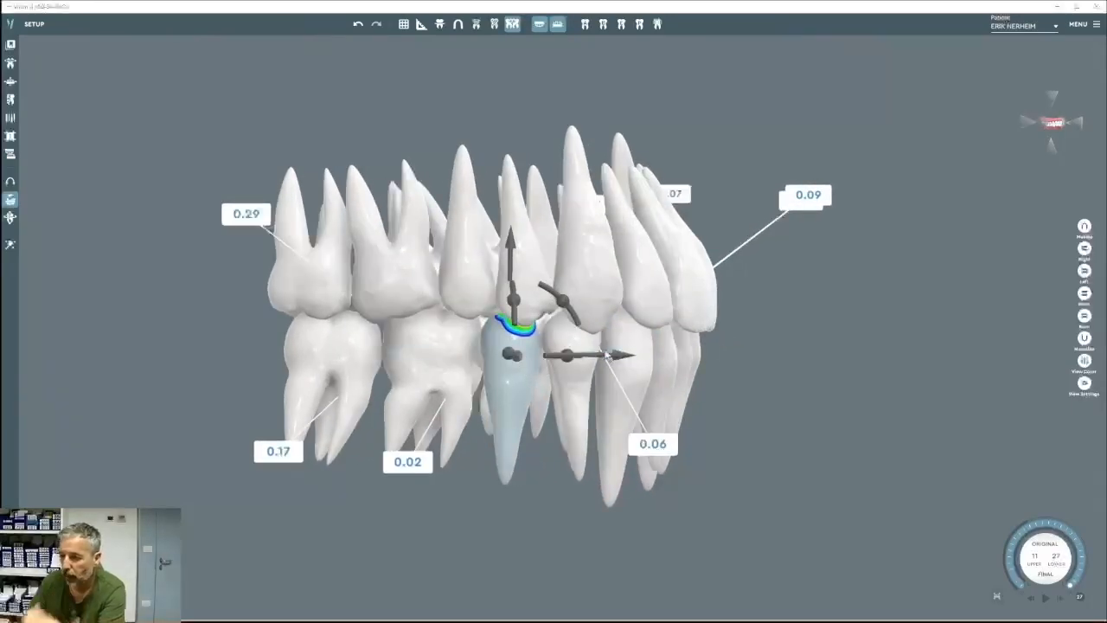
click(583, 359)
right_drag(629, 359, 612, 361)
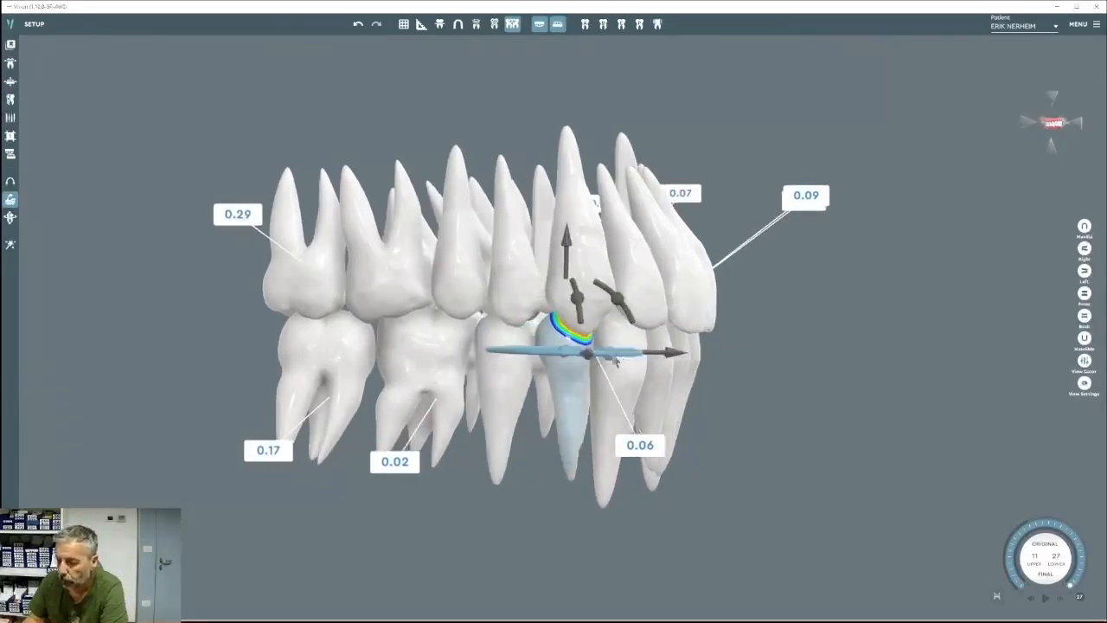
click(646, 353)
click(634, 355)
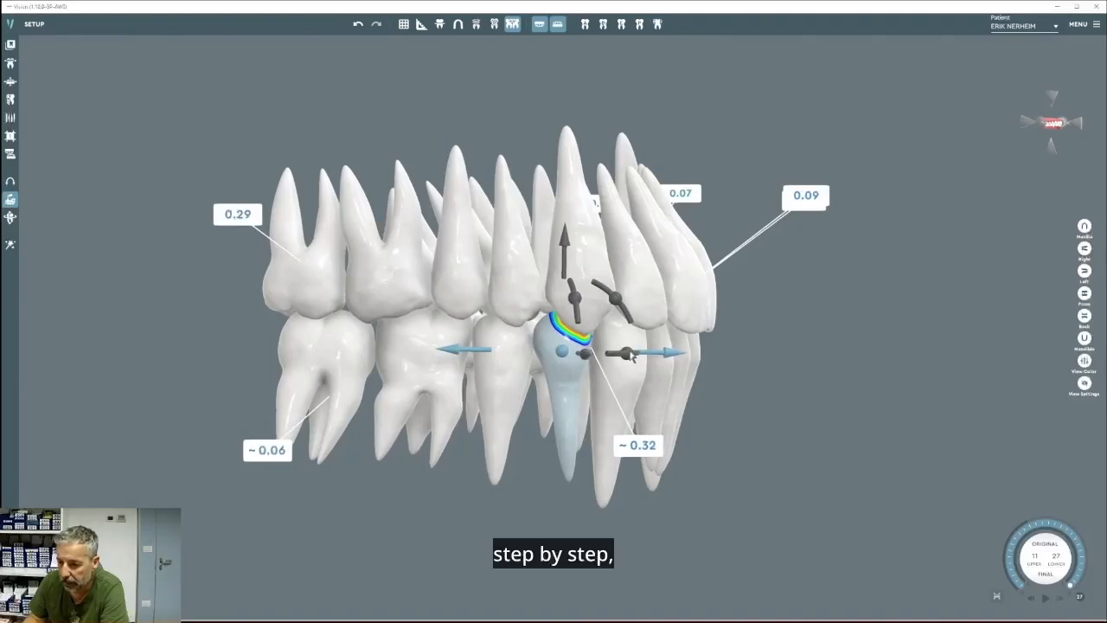
click(624, 355)
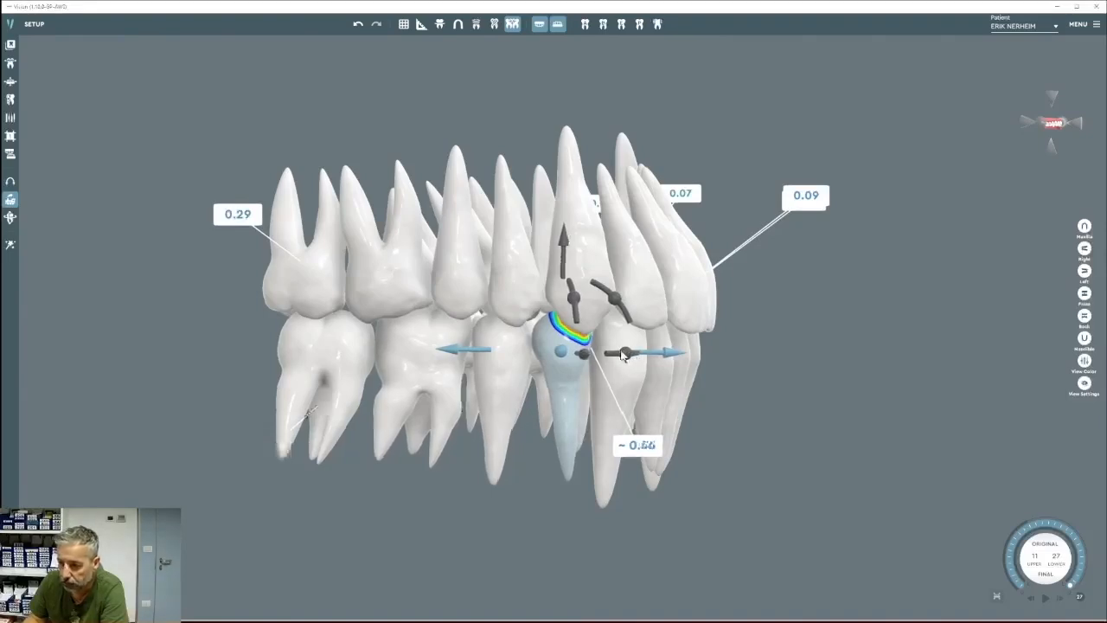
drag(623, 354, 555, 350)
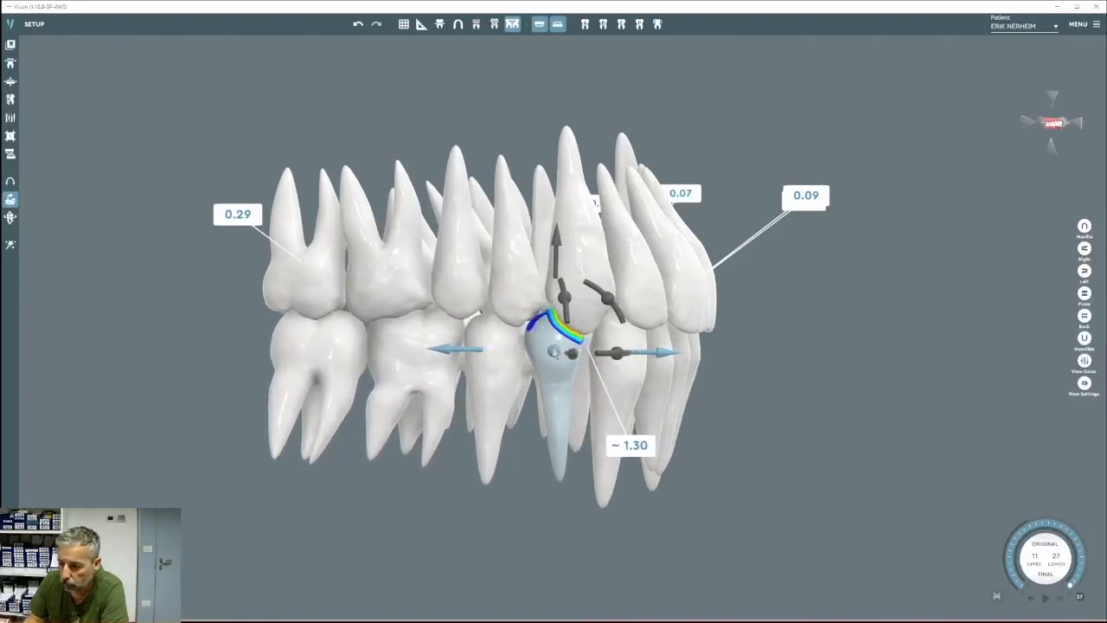
Move the lower right canine distally toward the first premolar and slightly tip the lower right lateral incisor.
click(633, 340)
drag(704, 347, 629, 350)
right_drag(629, 350, 525, 360)
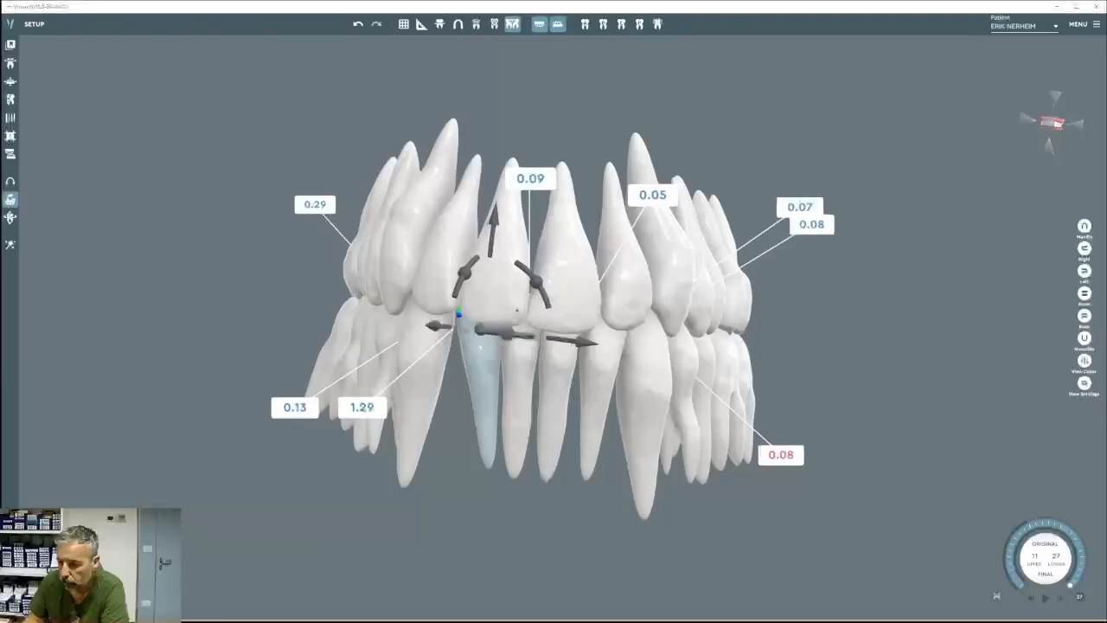
mouse_move(541, 296)
mouse_down()
mouse_move(544, 320)
mouse_move(539, 303)
mouse_up()
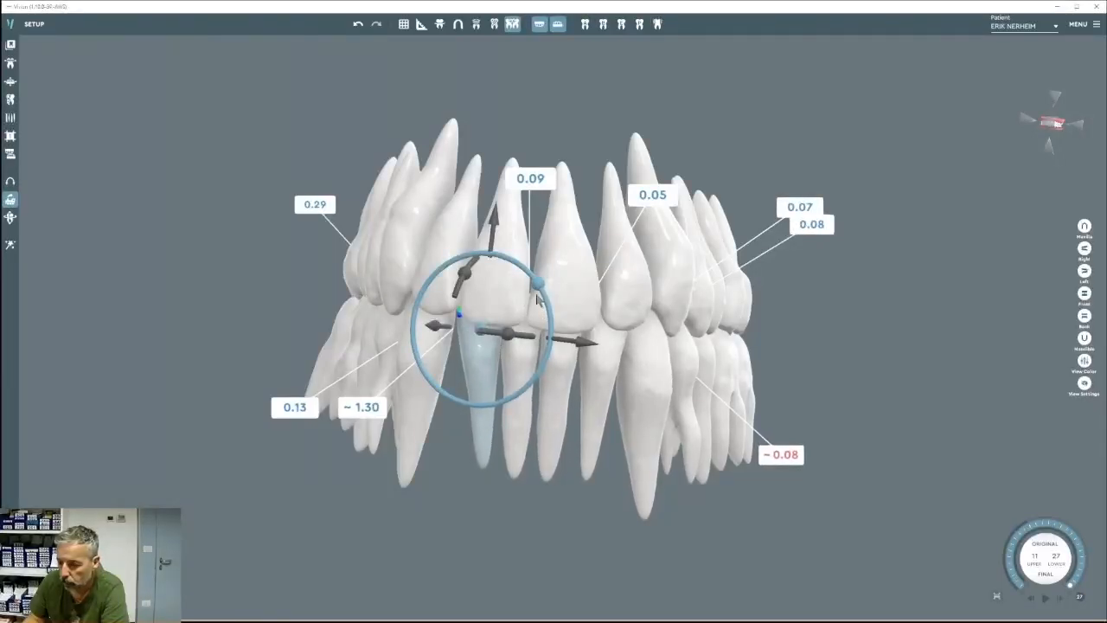
In the occlusal view of the lower arch, rotate the right canine slightly and move the right first molar outward.
click(1084, 339)
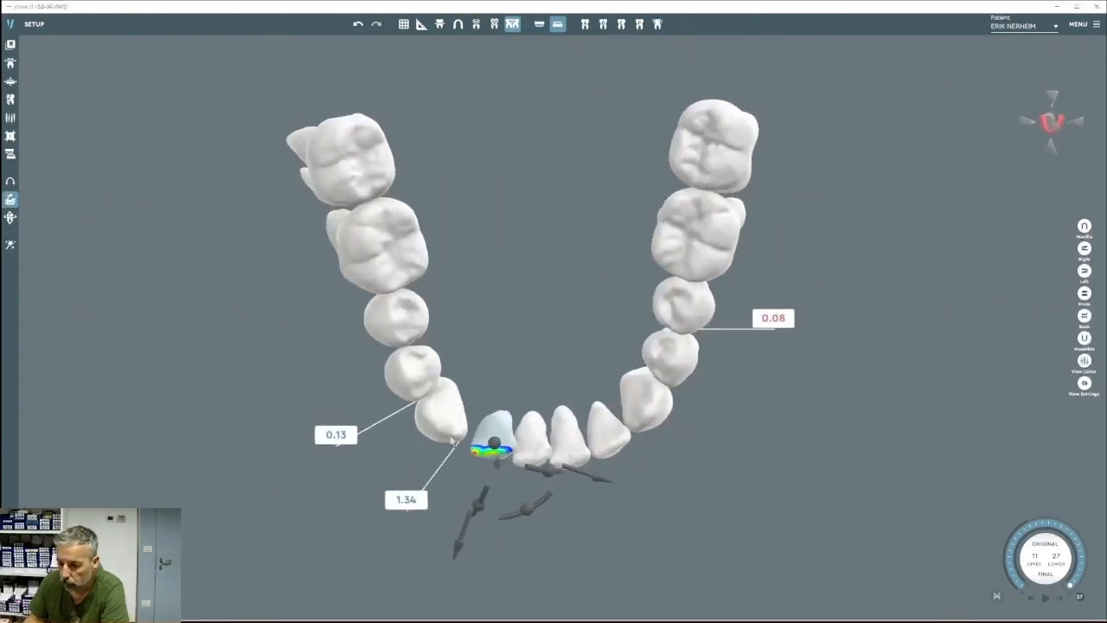
click(450, 436)
mouse_move(431, 491)
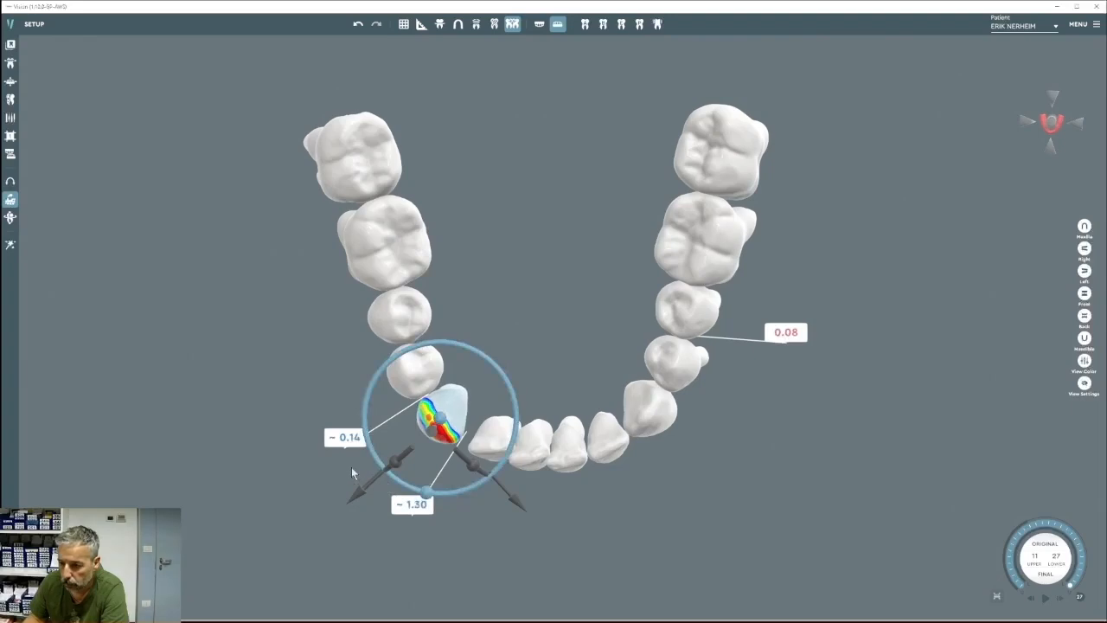
click(417, 256)
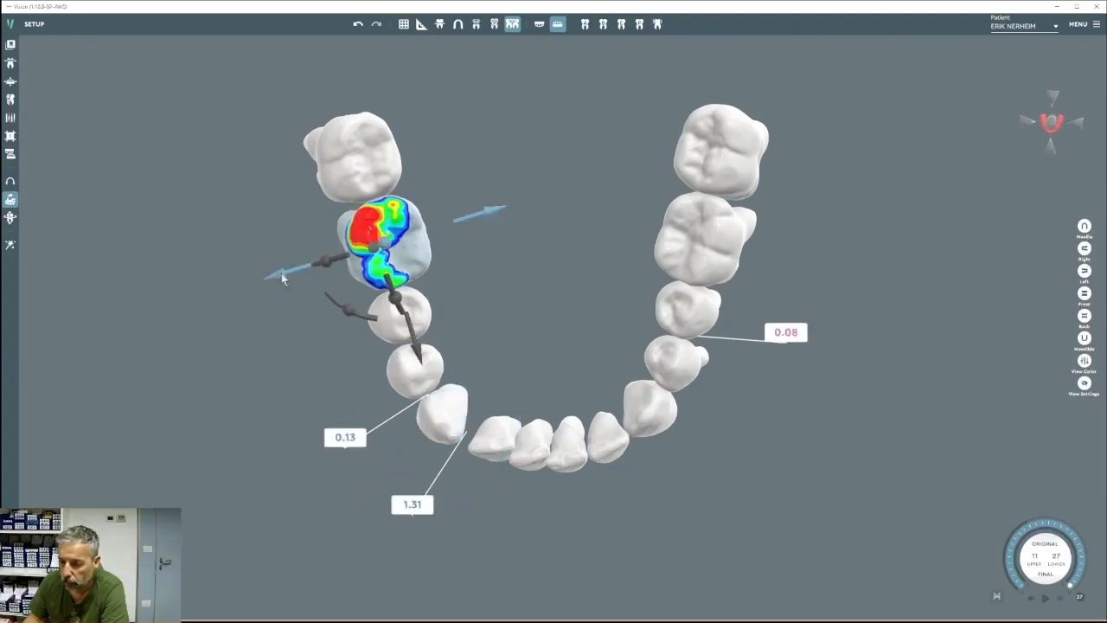
drag(283, 279, 264, 303)
Shift the lower right lateral incisor distally toward the canine and slightly forward, fine-tuning the canine's position, leaving a mesial gap of about 0.55 mm.
click(496, 439)
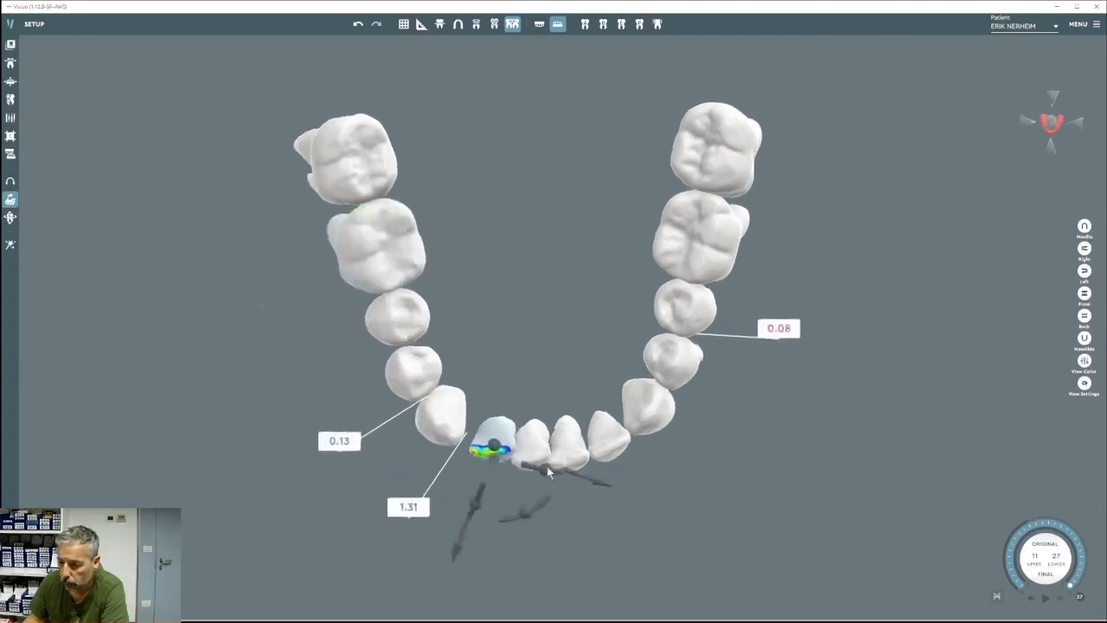
drag(578, 477, 424, 527)
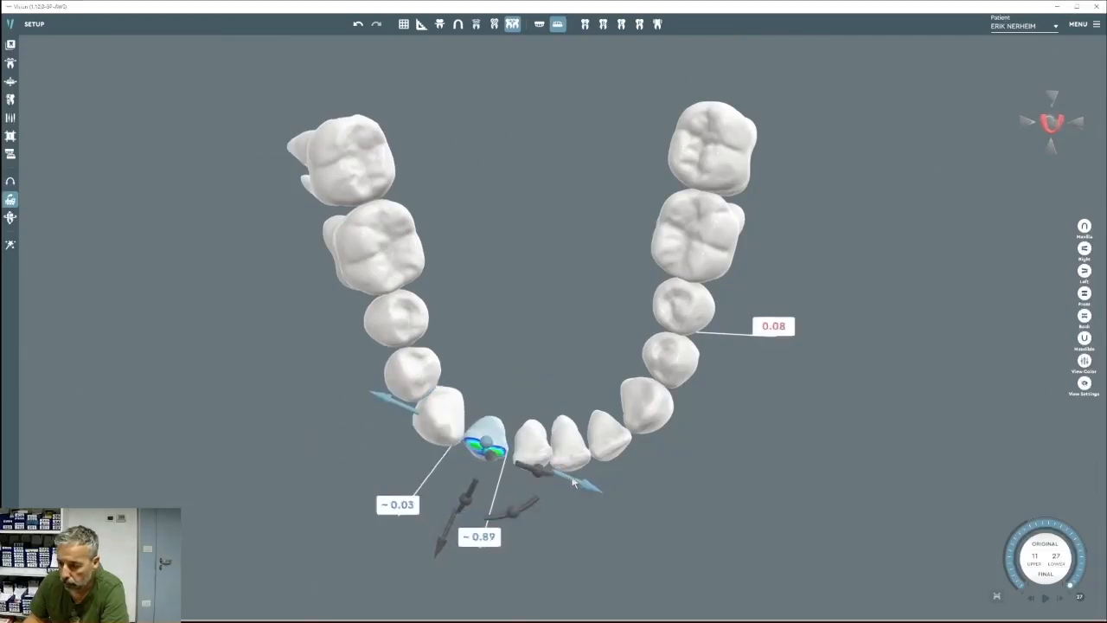
click(450, 427)
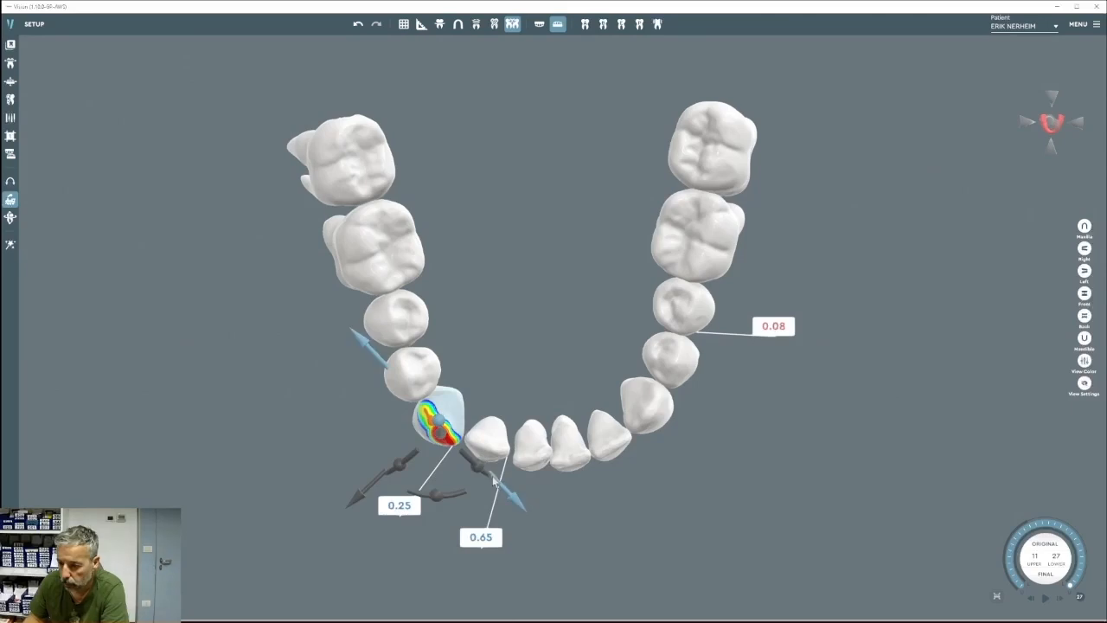
click(493, 448)
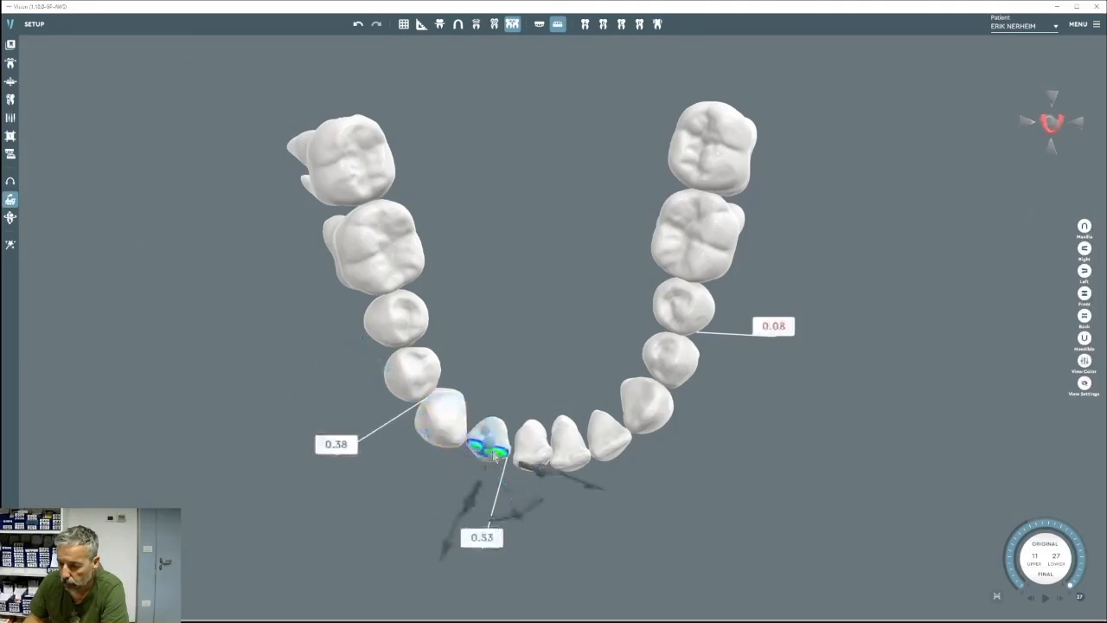
drag(456, 535, 447, 544)
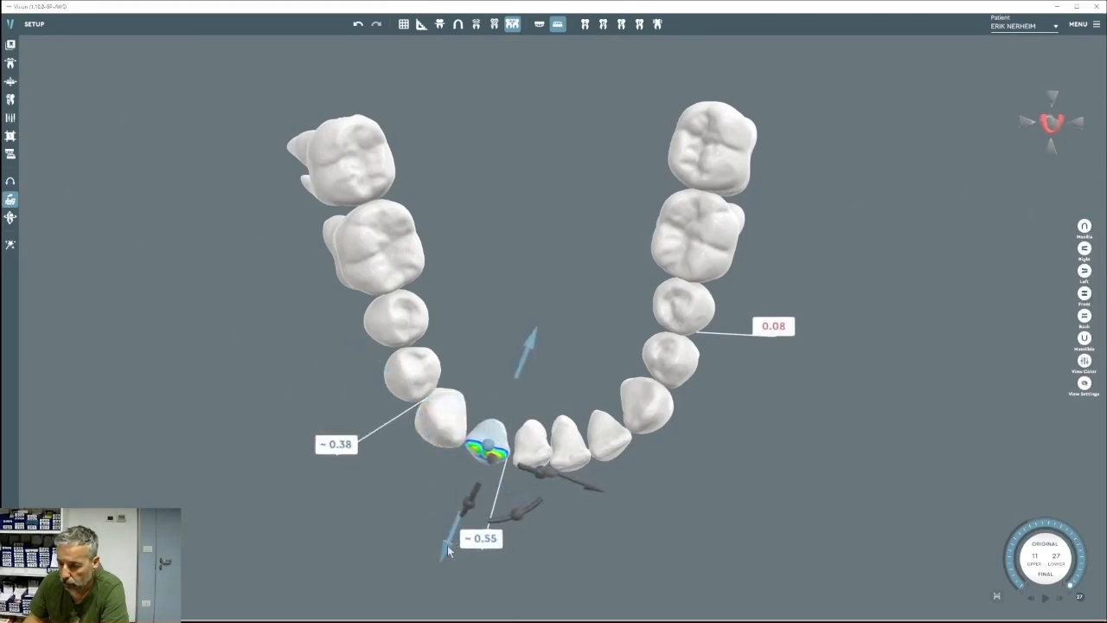
Move the lower right central incisor distally toward the lateral incisor, adjust its rotation, and return to the front view.
click(543, 453)
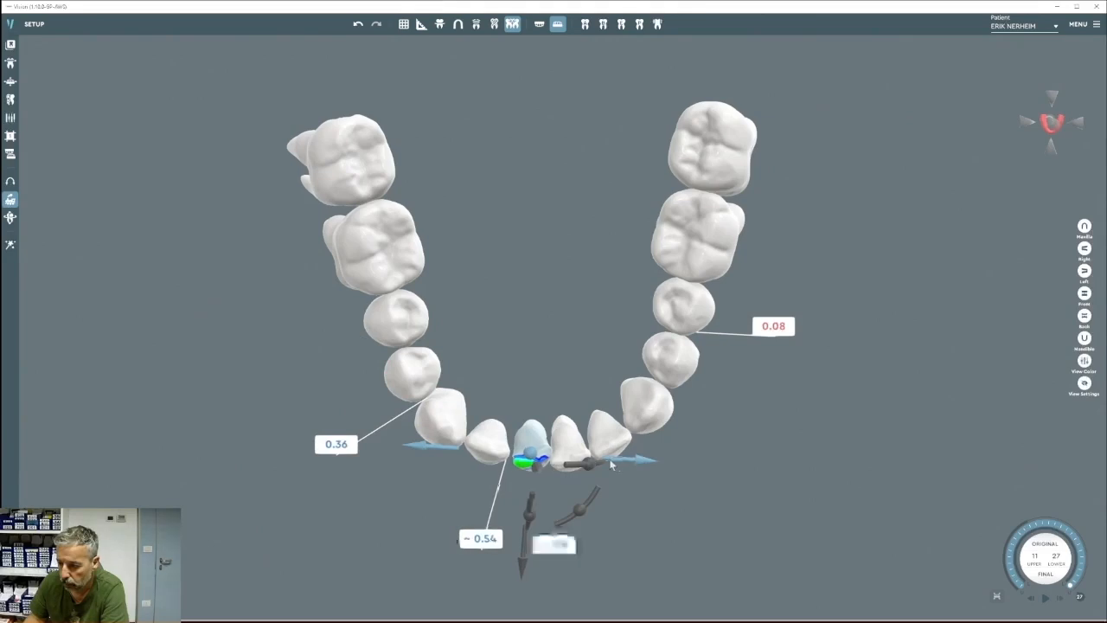
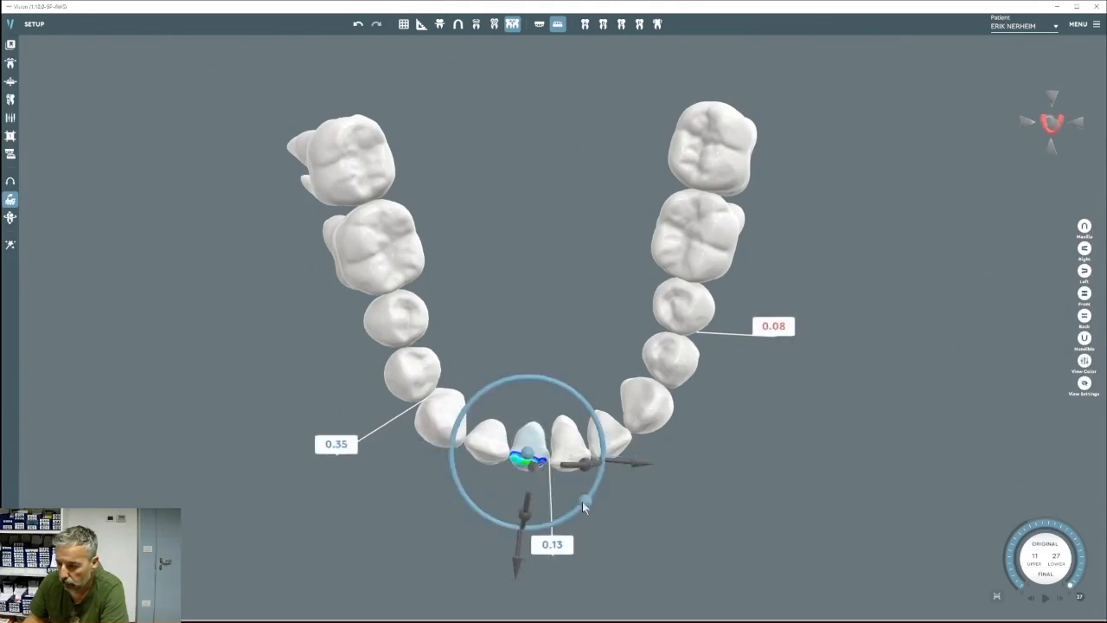
drag(700, 531, 566, 307)
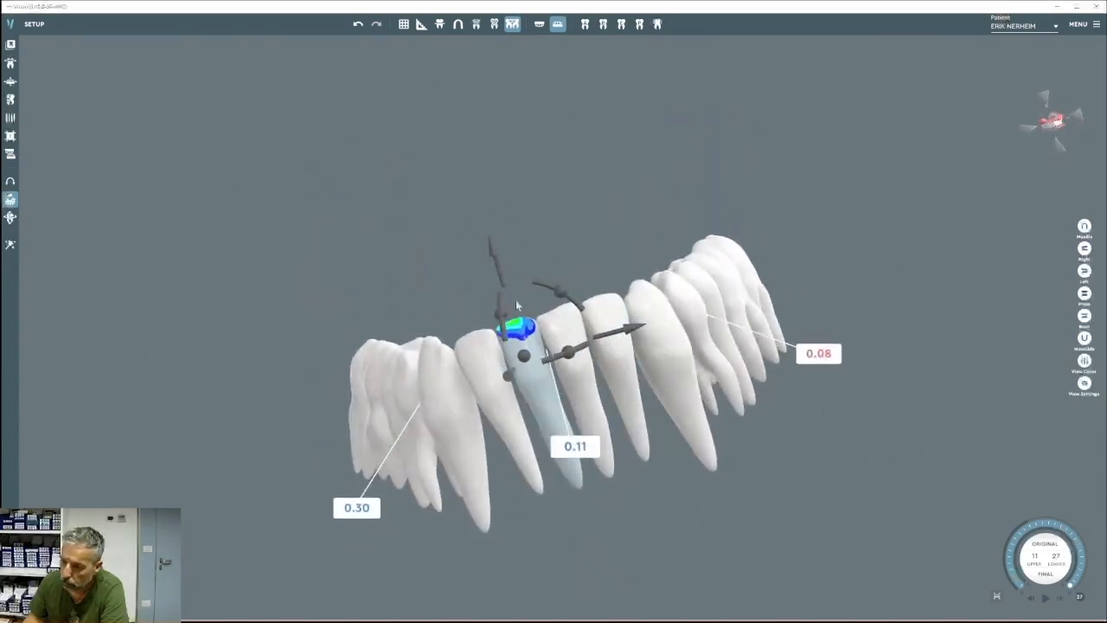
click(1085, 294)
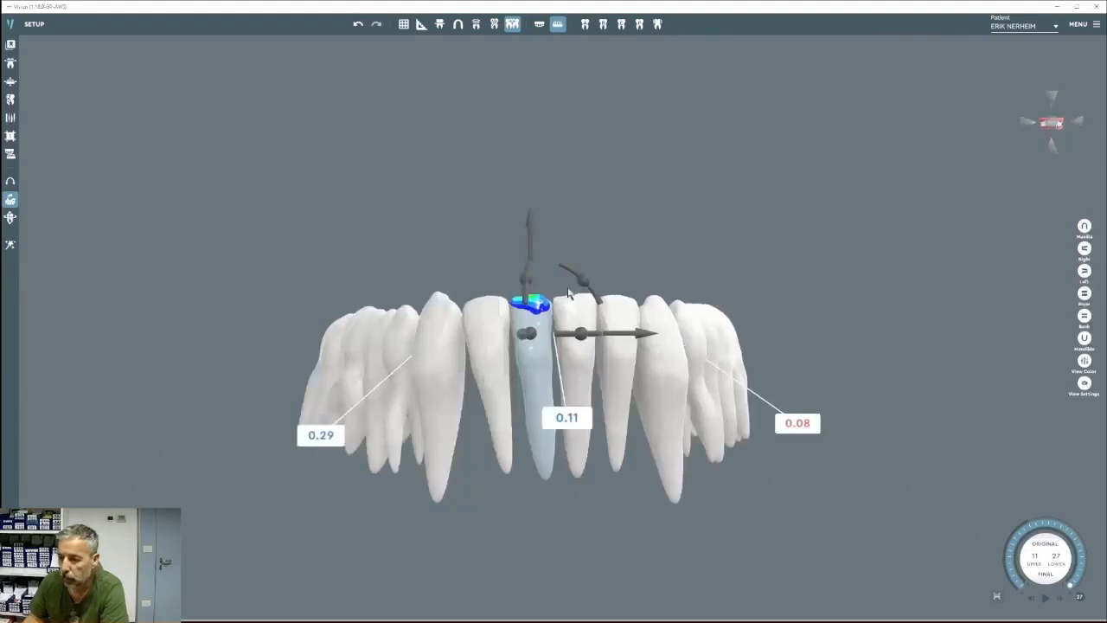
Tip the lower right lateral incisor's root distally and intrude the lower right canine slightly.
click(485, 364)
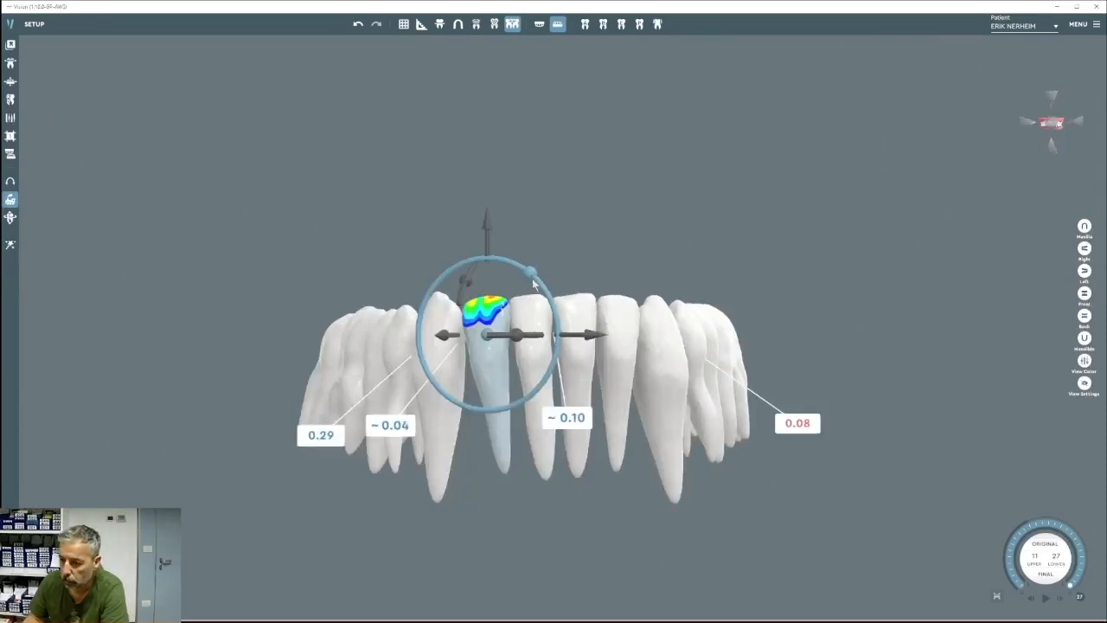
click(536, 309)
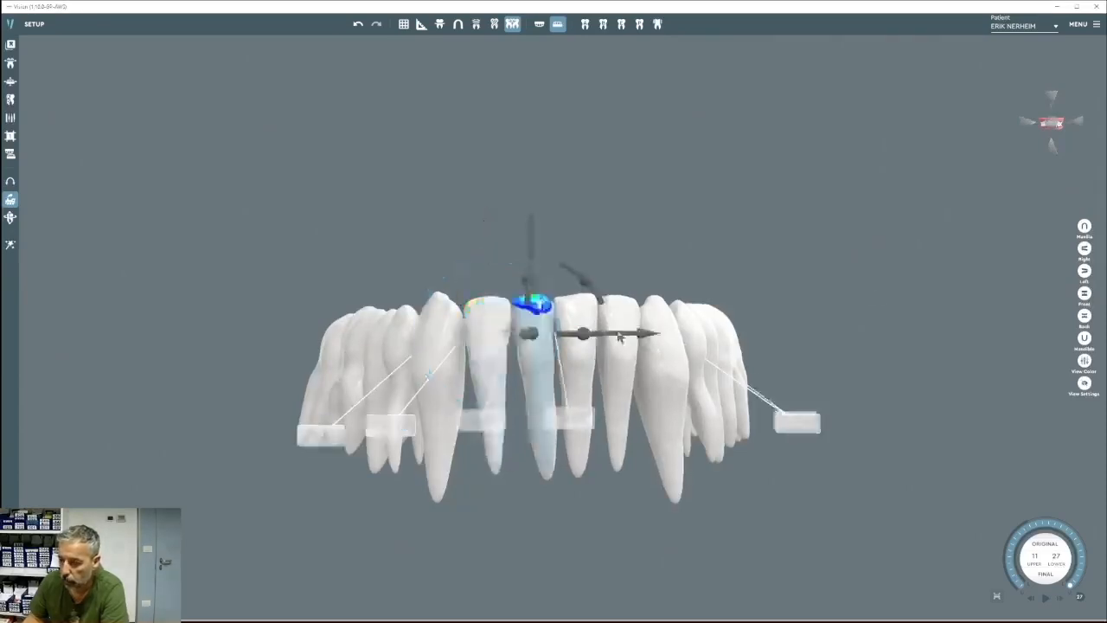
click(440, 320)
drag(433, 249, 436, 293)
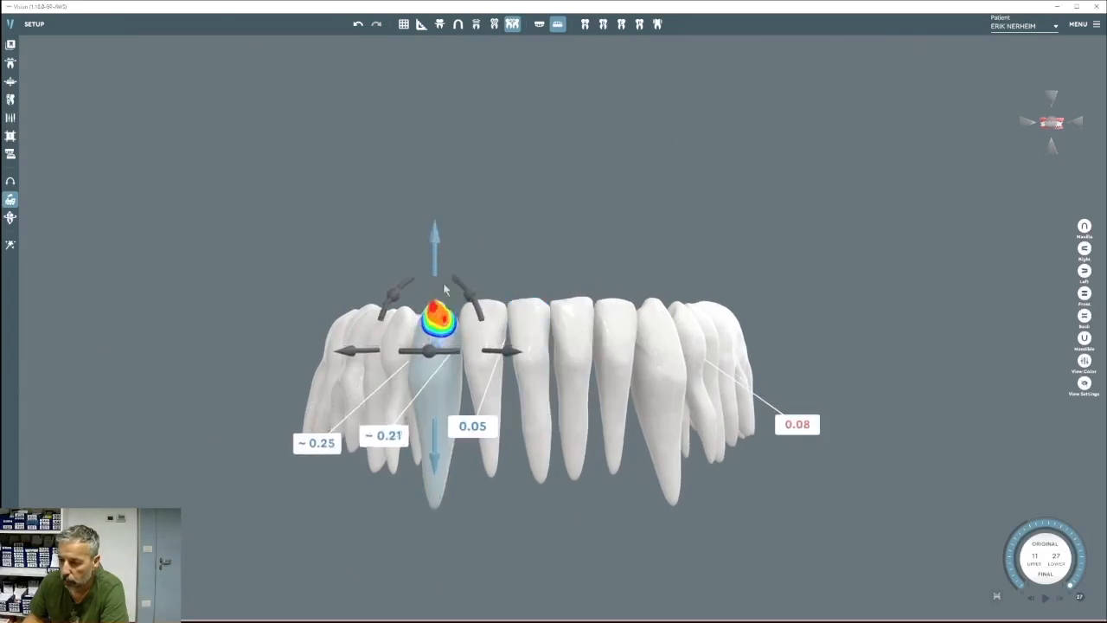
Select the lower right lateral and central incisors together and intrude both slightly.
click(485, 320)
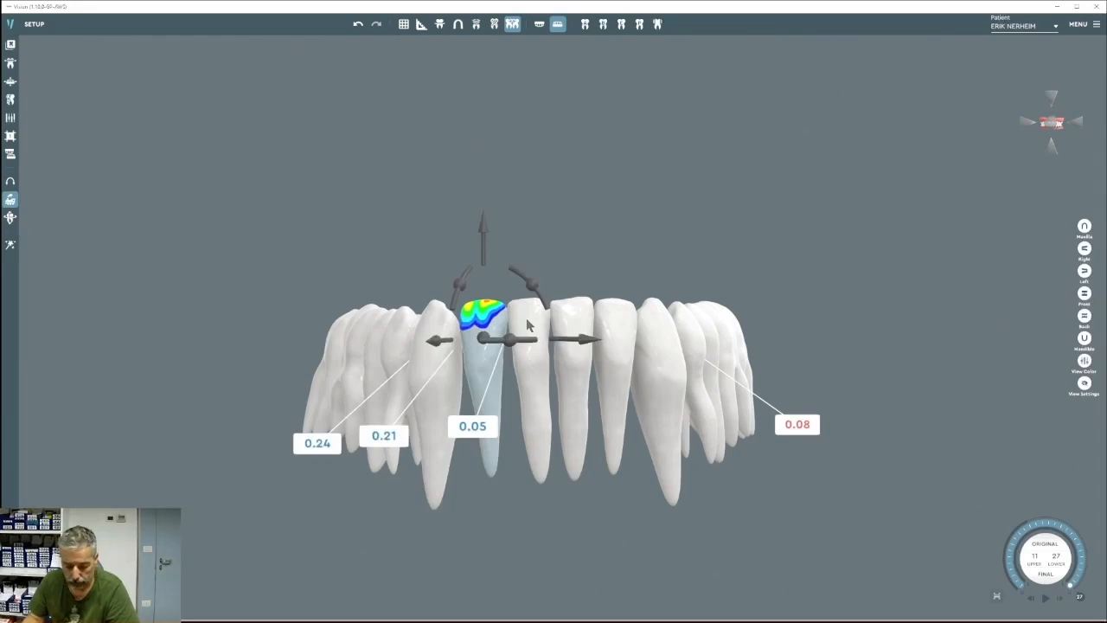
ctrl+click(528, 324)
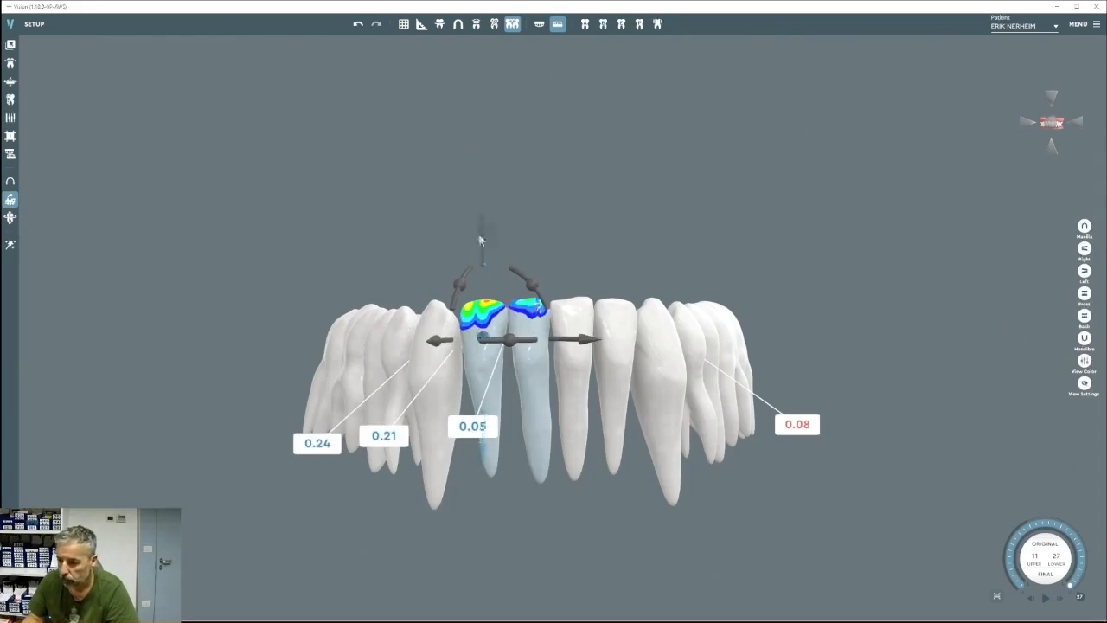
click(481, 239)
click(484, 320)
ctrl+click(527, 324)
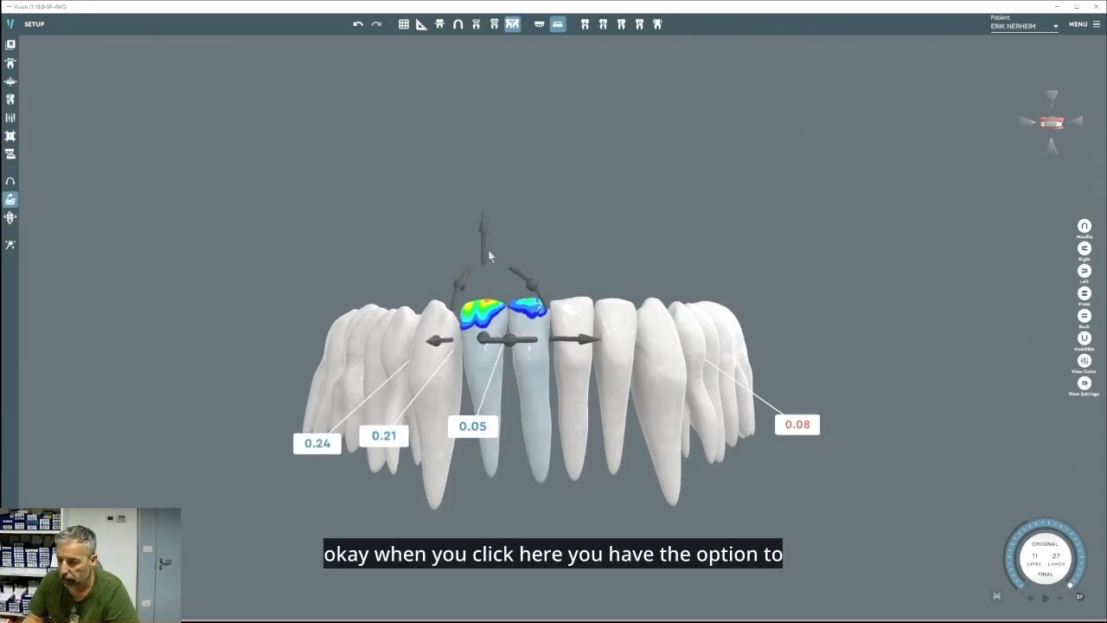
drag(484, 229, 484, 258)
Intrude the lower left central incisor slightly, and intrude all four lower incisors together by a small amount.
click(573, 322)
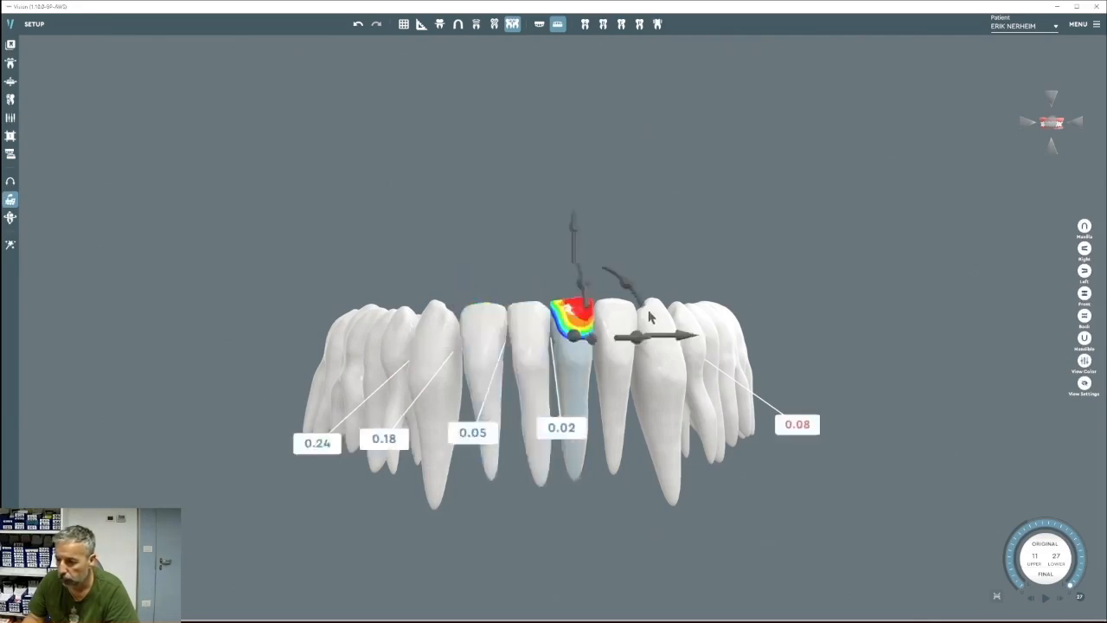
right_drag(648, 309, 615, 319)
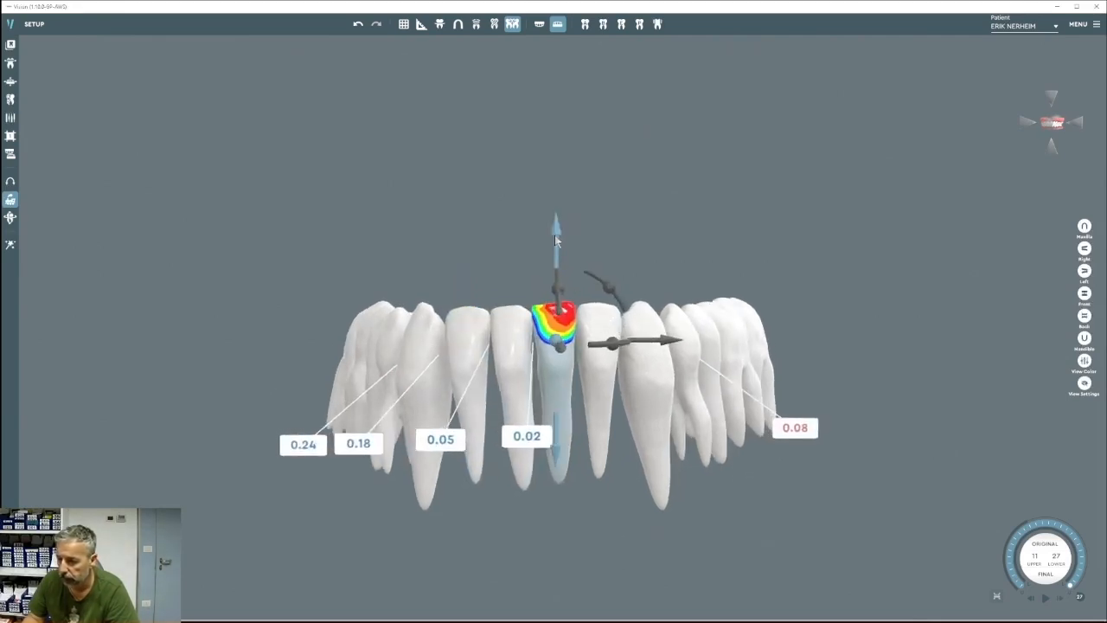
drag(556, 247, 556, 264)
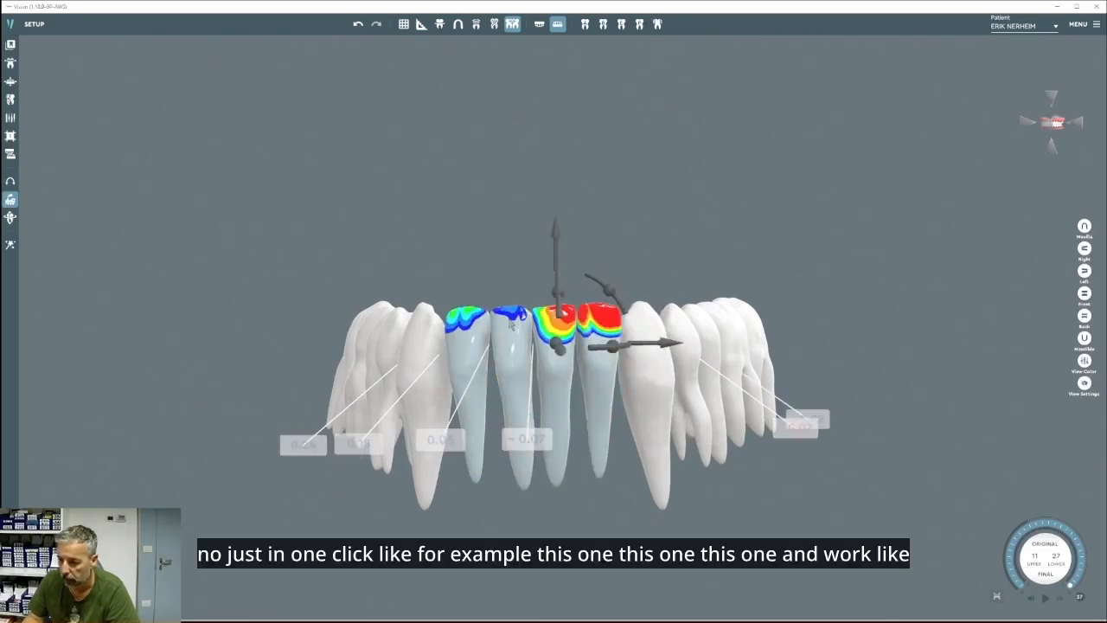
drag(556, 245, 556, 255)
click(584, 220)
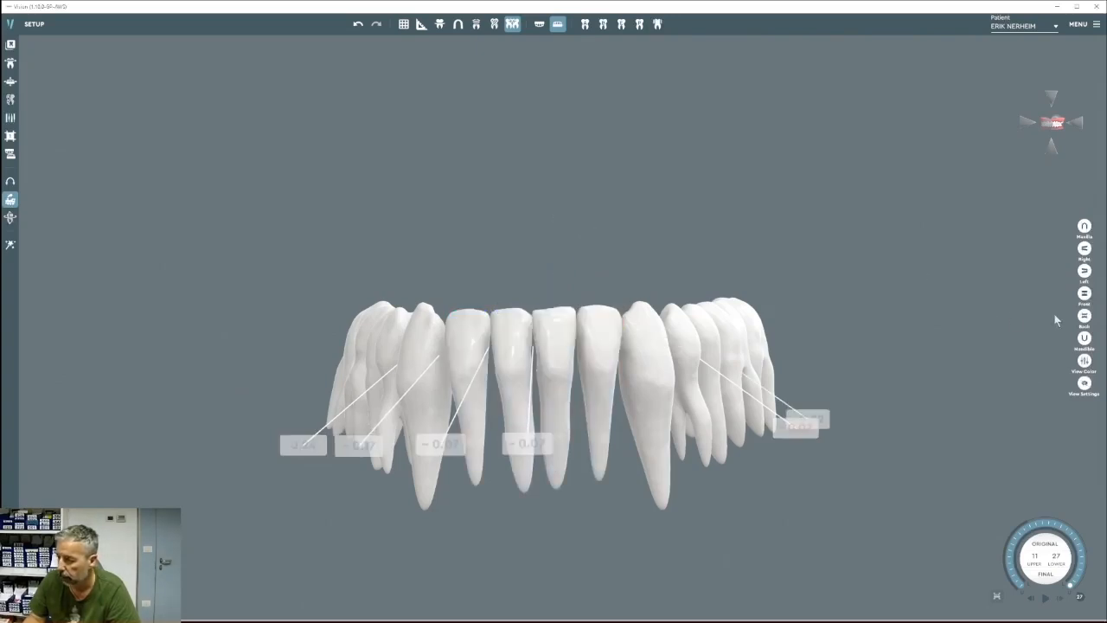
Show both arches, view them from below, and move the lower right central and lateral incisors labially.
click(538, 25)
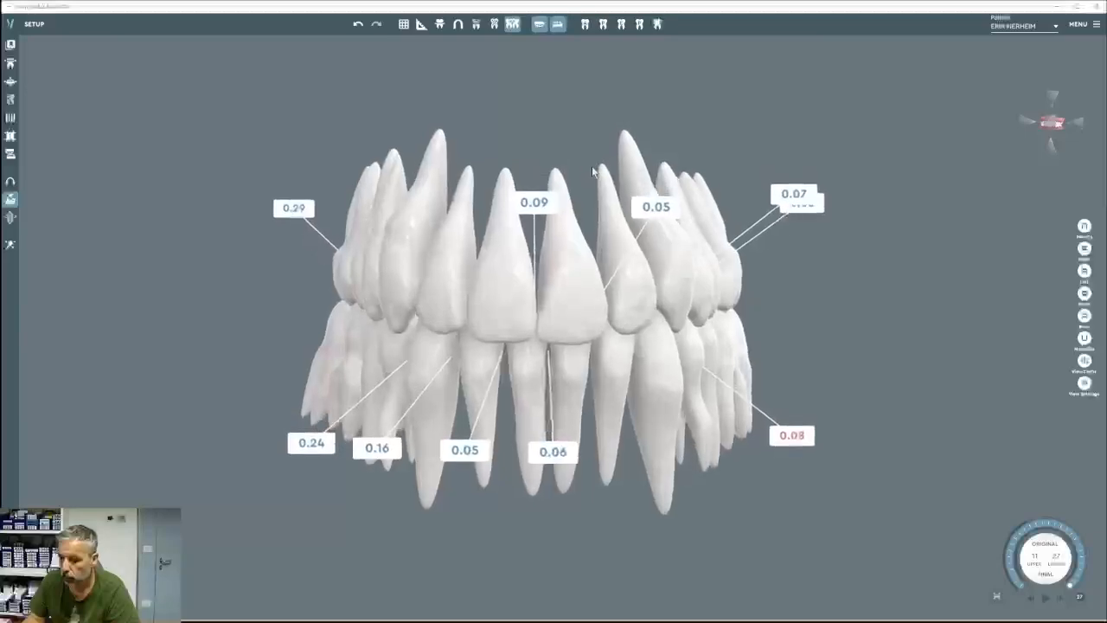
drag(592, 171, 488, 183)
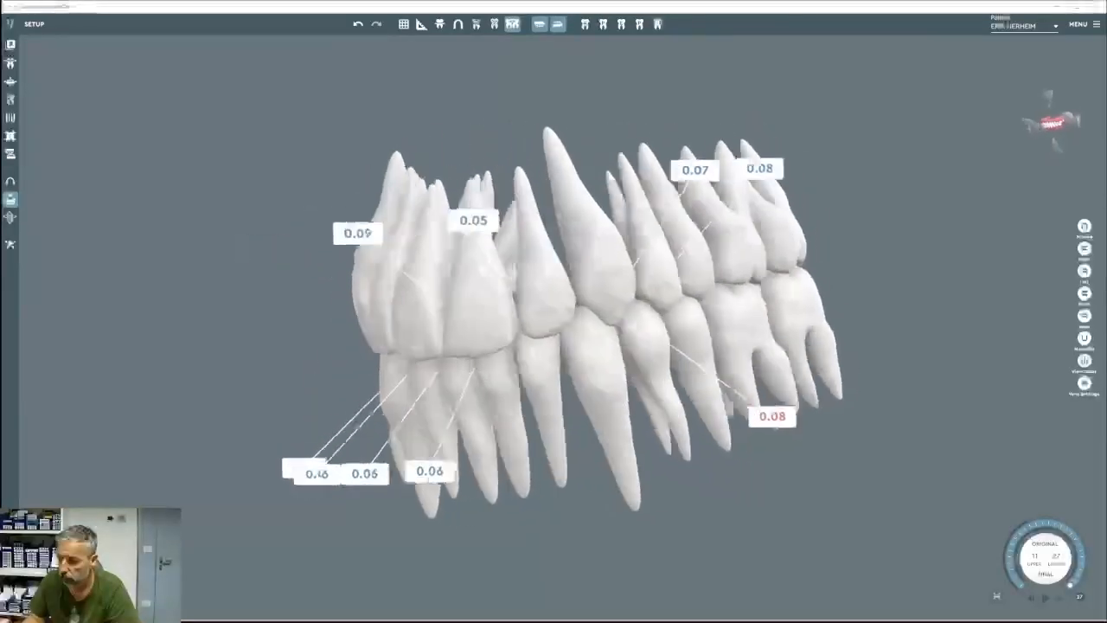
right_drag(514, 201, 731, 319)
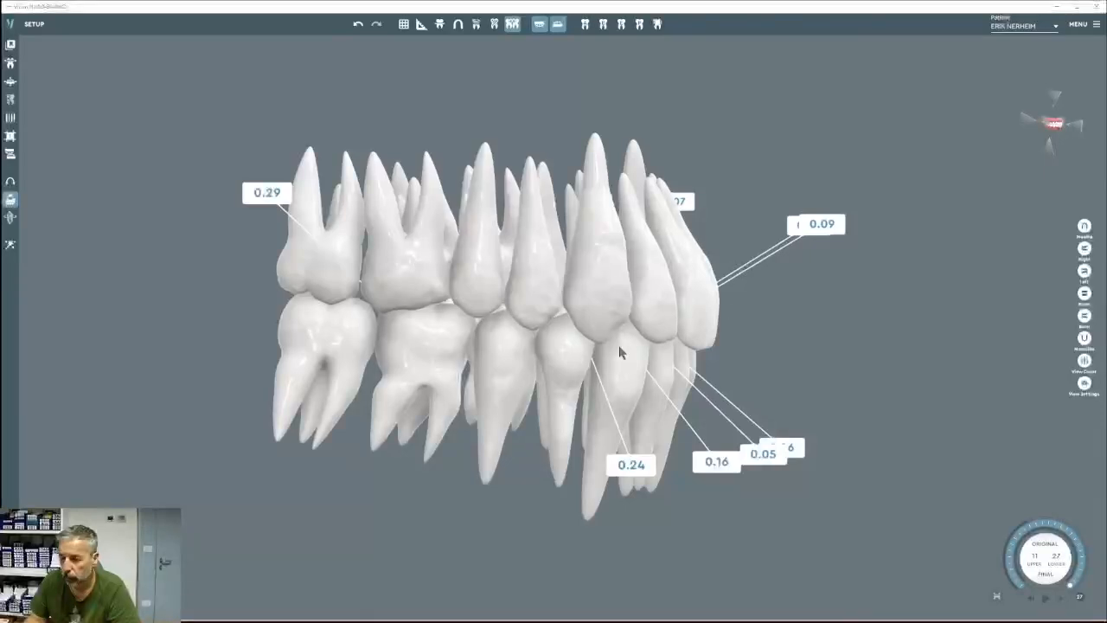
right_drag(499, 318, 569, 340)
right_drag(600, 288, 592, 19)
right_drag(630, 190, 629, 167)
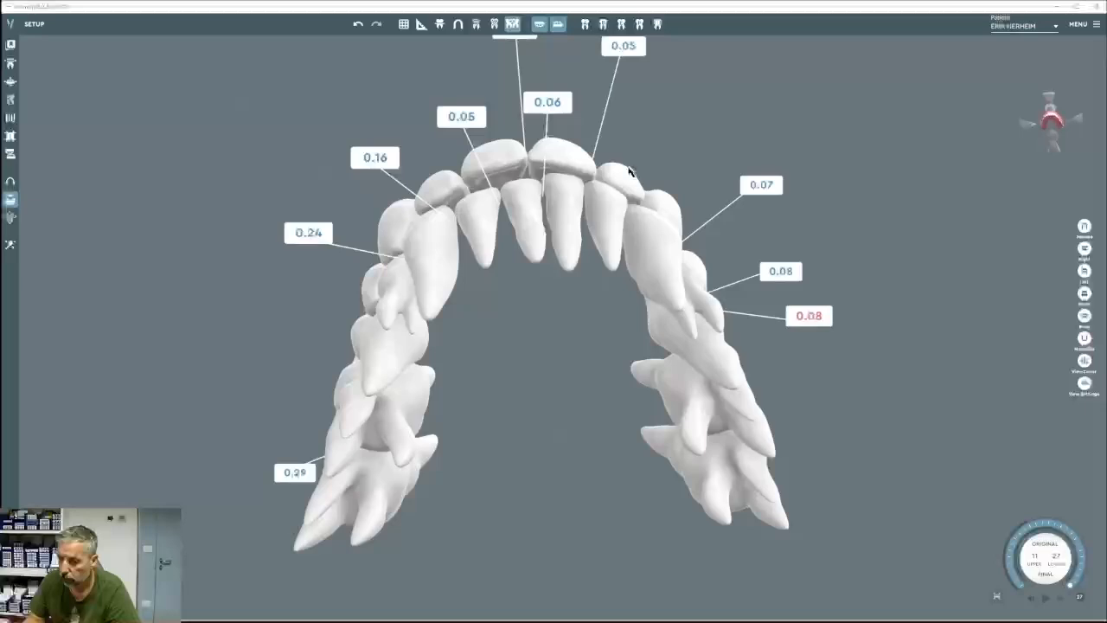
click(527, 199)
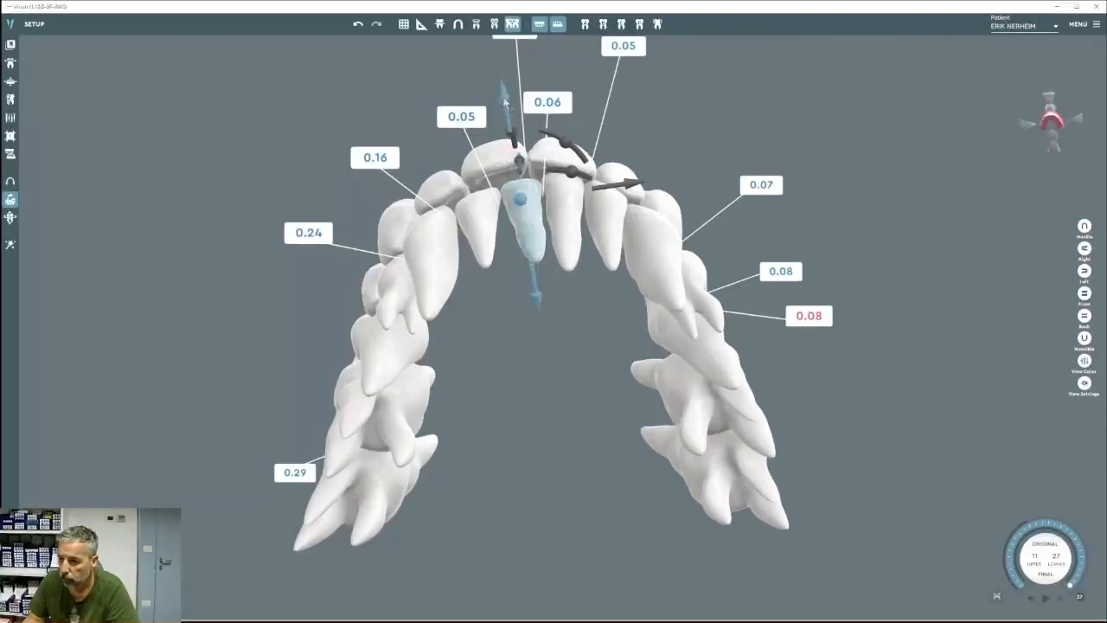
drag(506, 102, 483, 47)
click(481, 214)
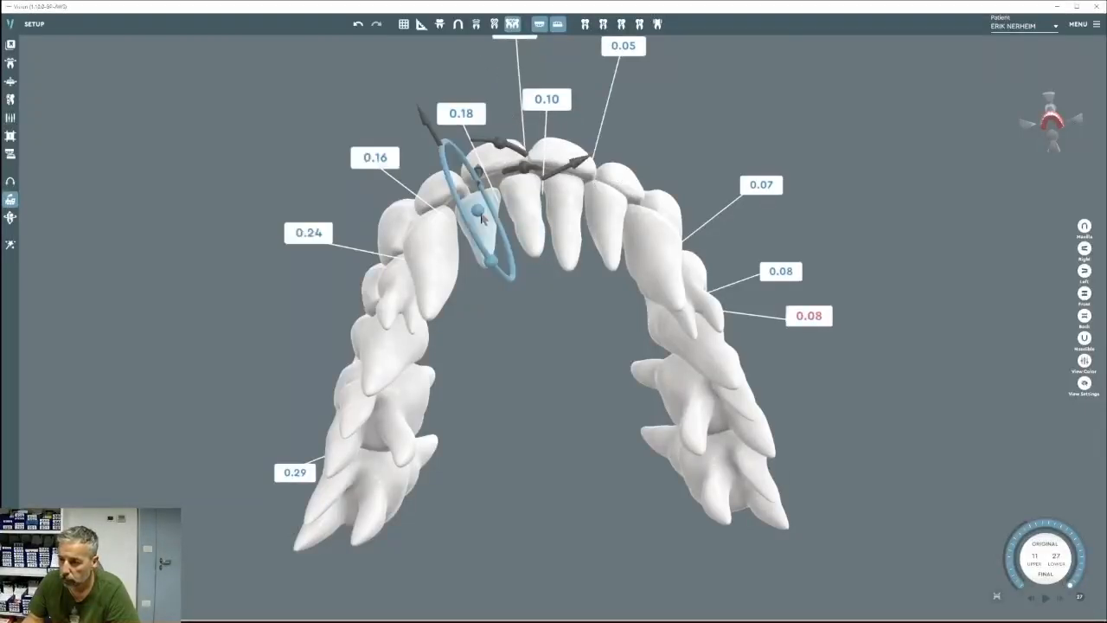
drag(429, 126, 426, 122)
Move the lower right lateral incisor distally to the canine and the right central incisor after it, leaving a midline gap of about 0.96 mm.
right_drag(578, 223, 625, 217)
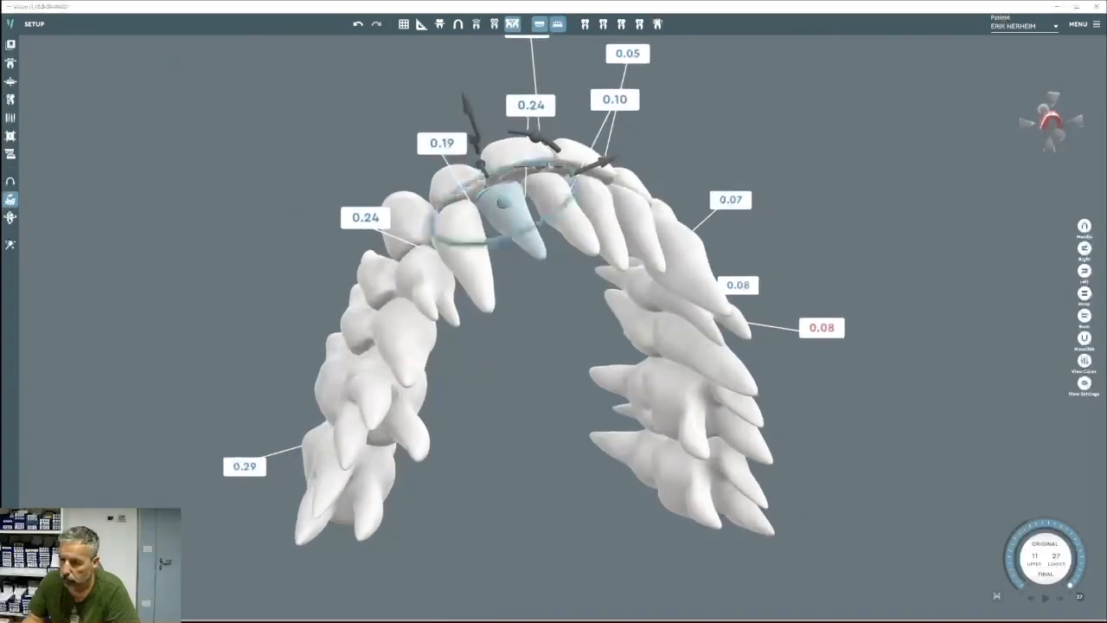
mouse_move(588, 171)
mouse_down()
mouse_move(556, 181)
mouse_move(567, 178)
mouse_up()
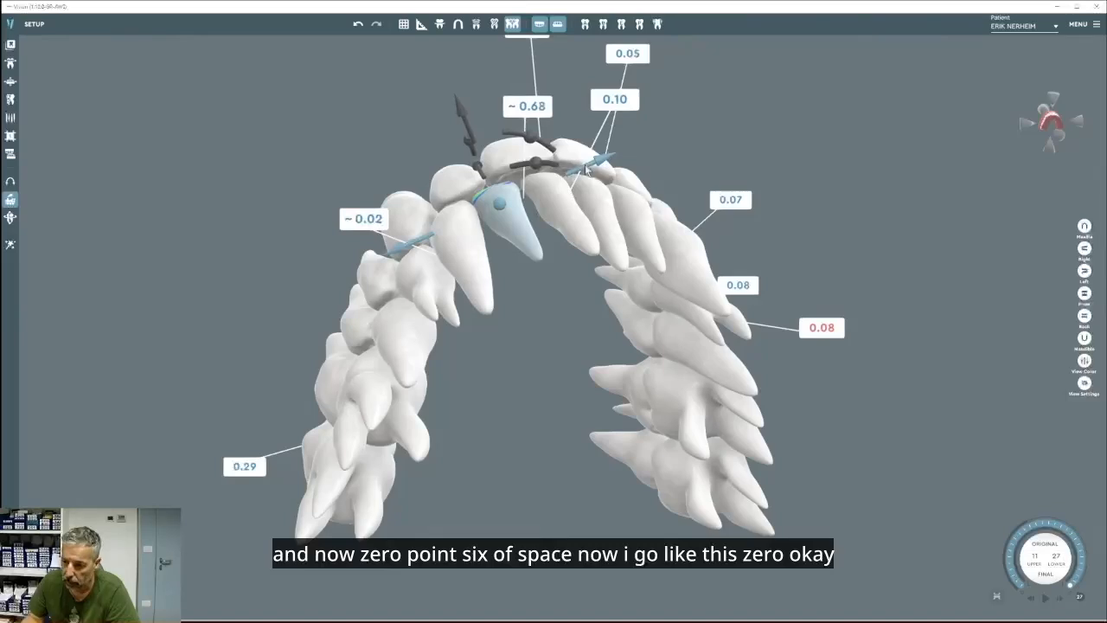
drag(586, 170, 591, 170)
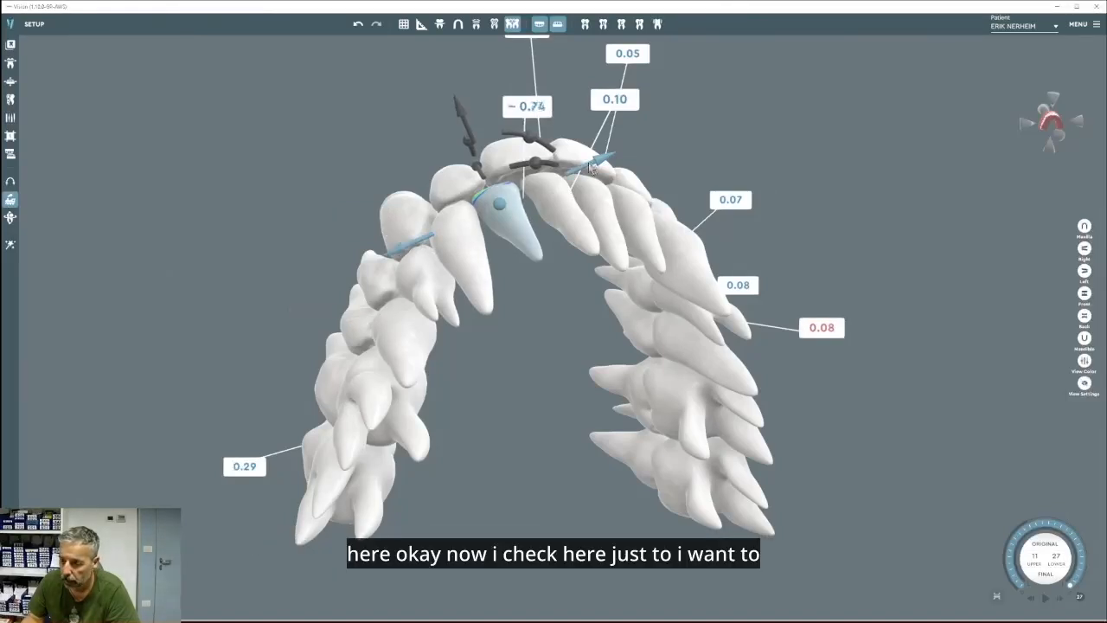
click(572, 223)
right_drag(572, 224, 530, 313)
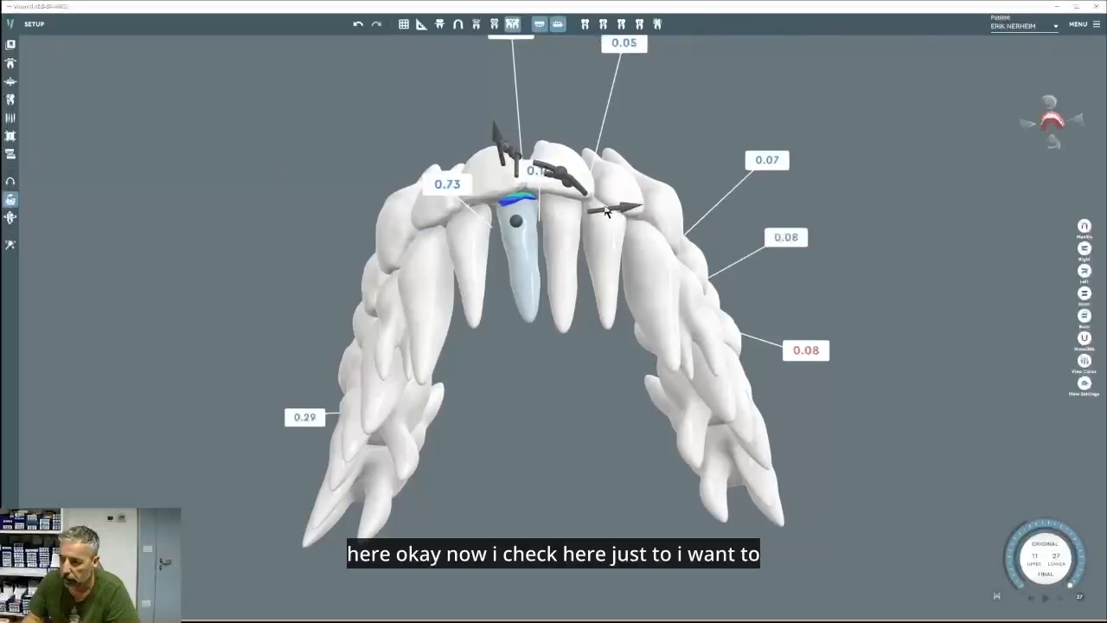
drag(597, 207, 546, 221)
In the front view, move the lower left central incisor mesially against the right central incisor, leaving a distal gap of about 0.97 mm.
right_drag(580, 243, 615, 461)
click(587, 373)
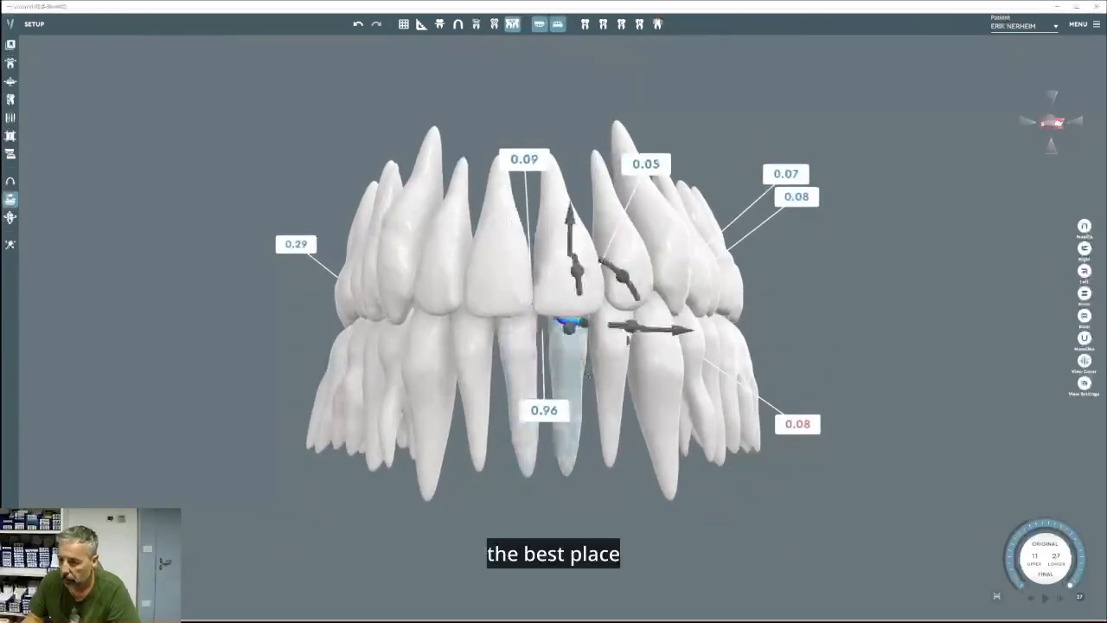
drag(668, 335, 589, 333)
right_drag(638, 361, 621, 393)
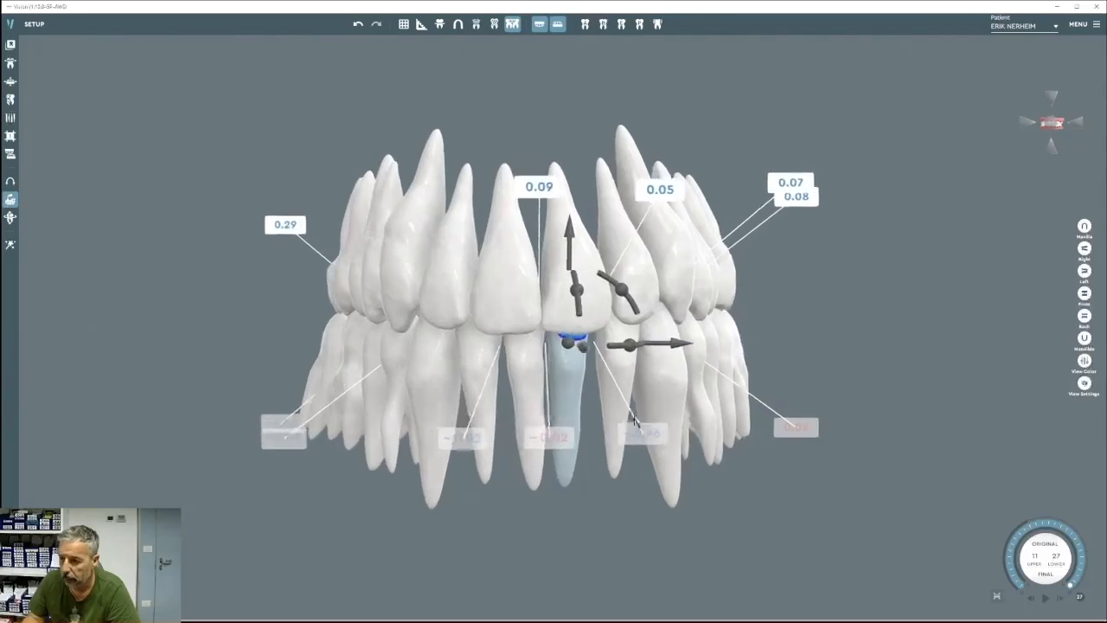
Shift the upper right central incisor slightly mesially, leaving a gap of about 0.03 mm to the left central incisor.
click(521, 308)
right_drag(569, 313, 575, 337)
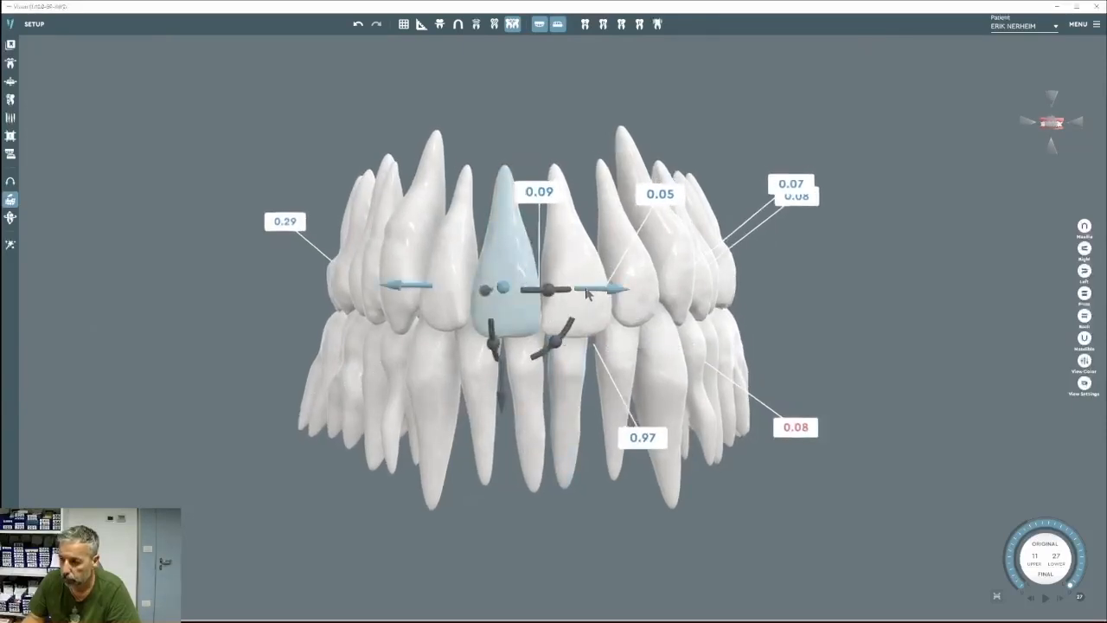
drag(587, 294, 590, 294)
Move the lower left lateral incisor mesially, leaving gaps of about 0.63 mm mesially and 0.34 mm distally.
right_click(696, 383)
double_click(624, 358)
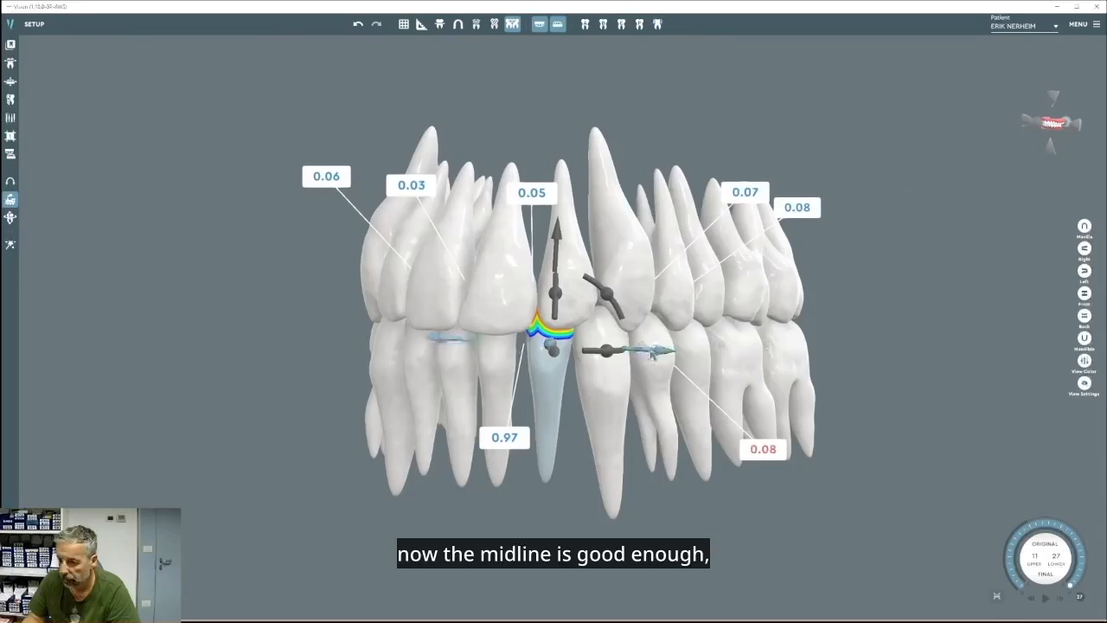
drag(653, 353, 645, 351)
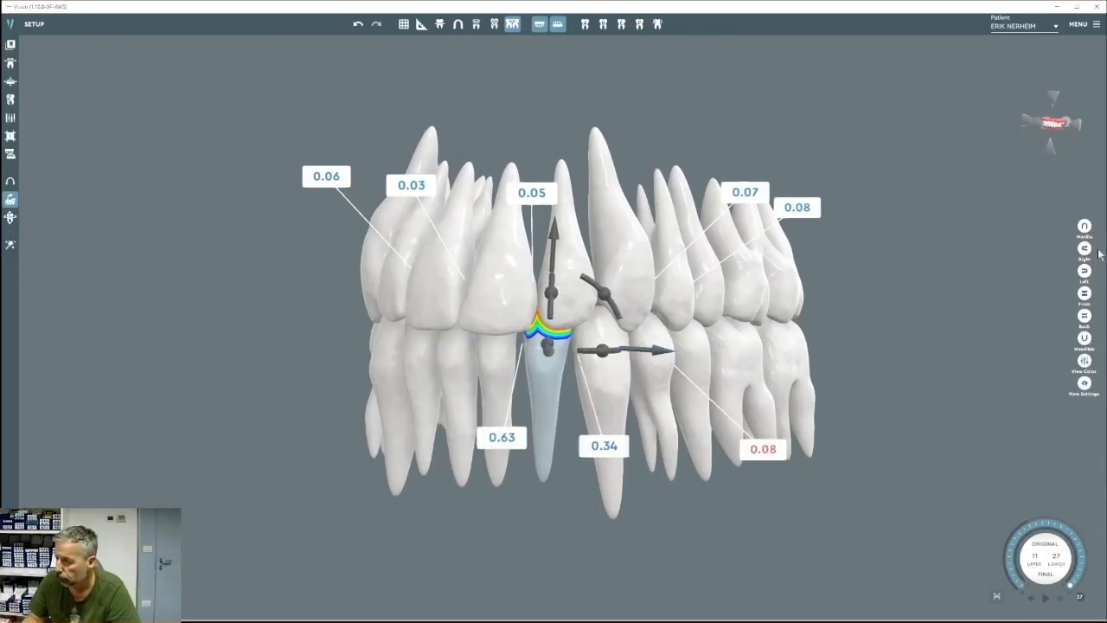
Check the upper arch occlusally, and in the occlusal view of the lower arch move the left central incisor slightly labially.
click(1083, 225)
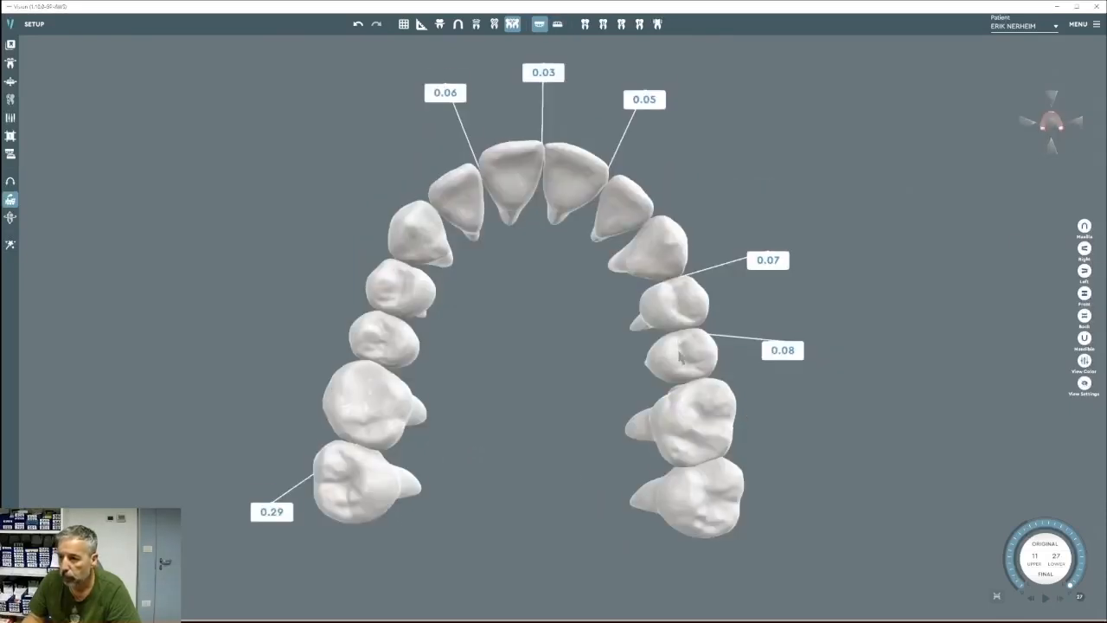
right_drag(680, 356, 678, 383)
click(1084, 345)
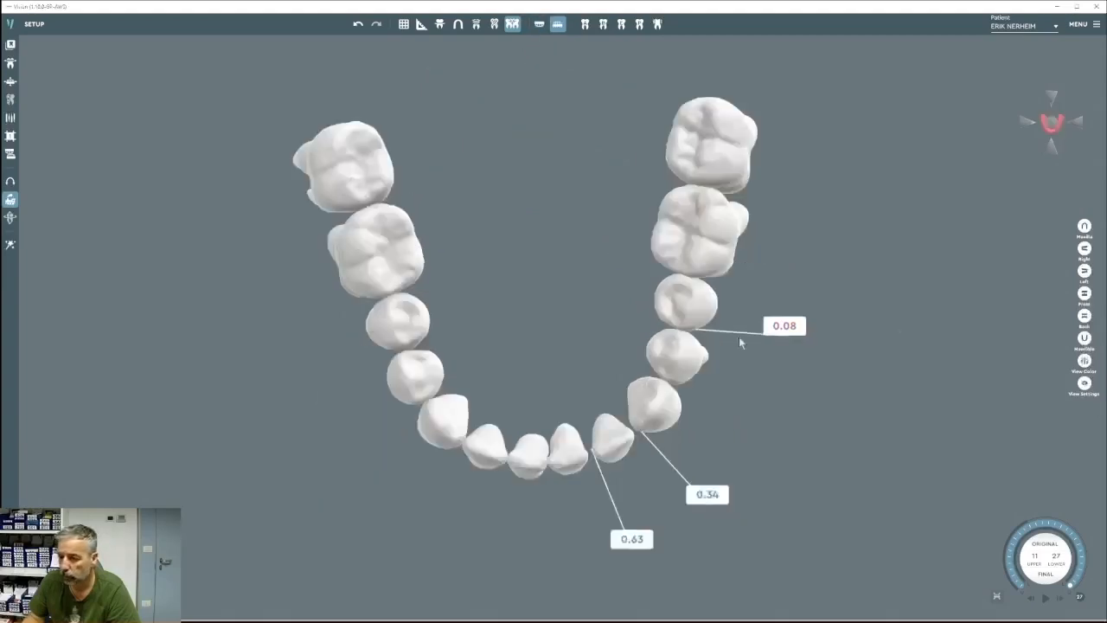
click(578, 461)
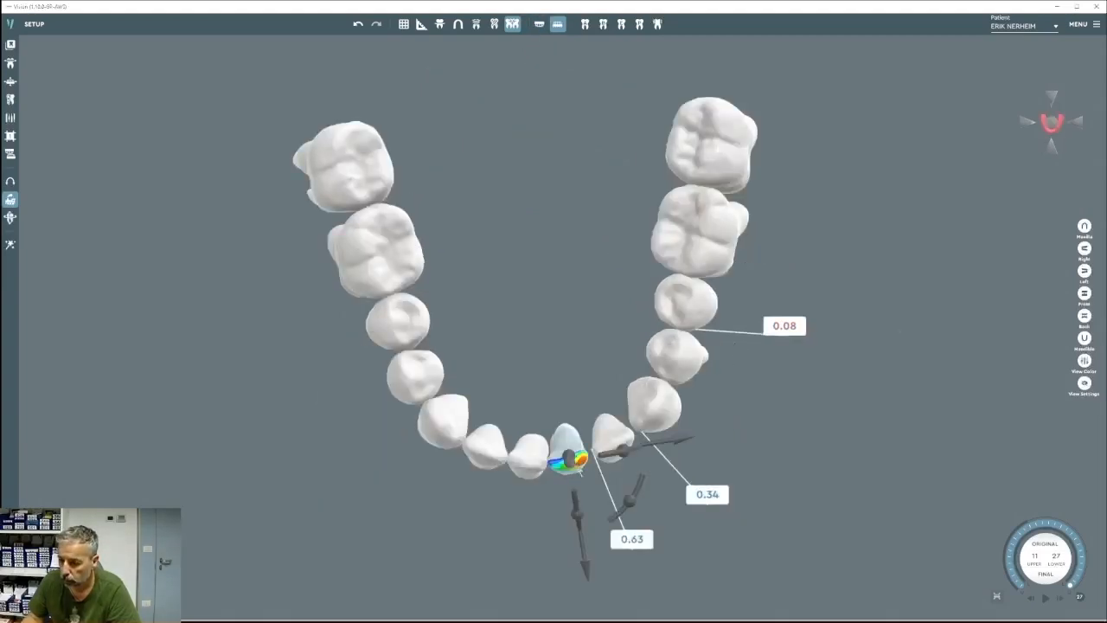
drag(584, 555, 587, 566)
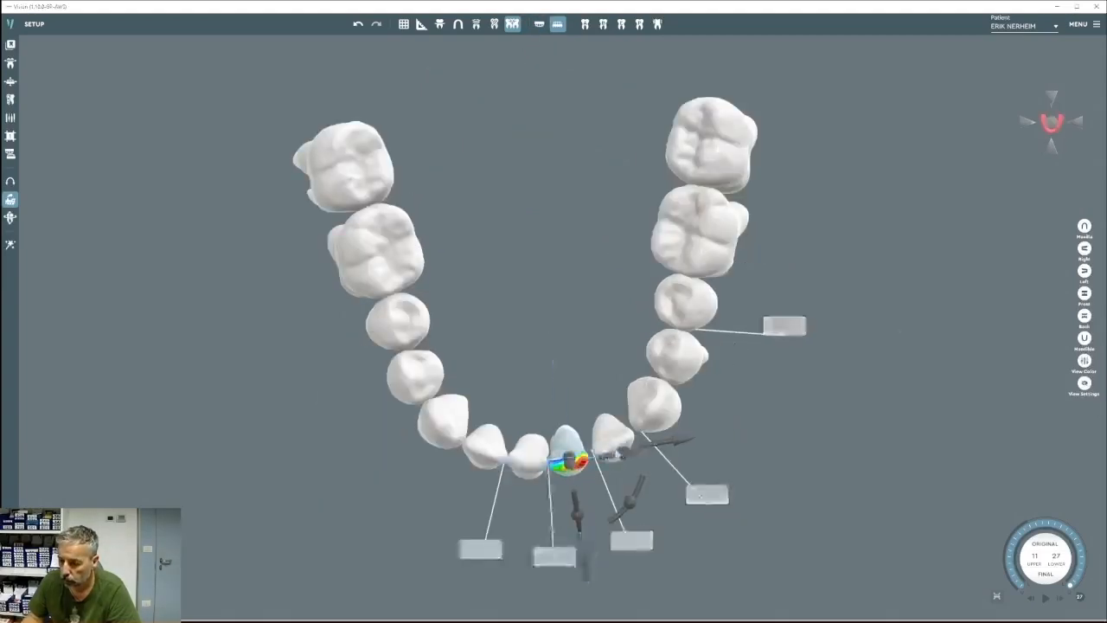
Move the lower left lateral incisor further mesially toward the central incisor, leaving a mesial gap of about 0.22 mm.
click(612, 439)
drag(692, 398, 661, 416)
right_drag(567, 477, 563, 475)
Move the lower left canine mesially toward the lateral incisor, leaving a mesial gap of about 0.33 mm.
click(673, 396)
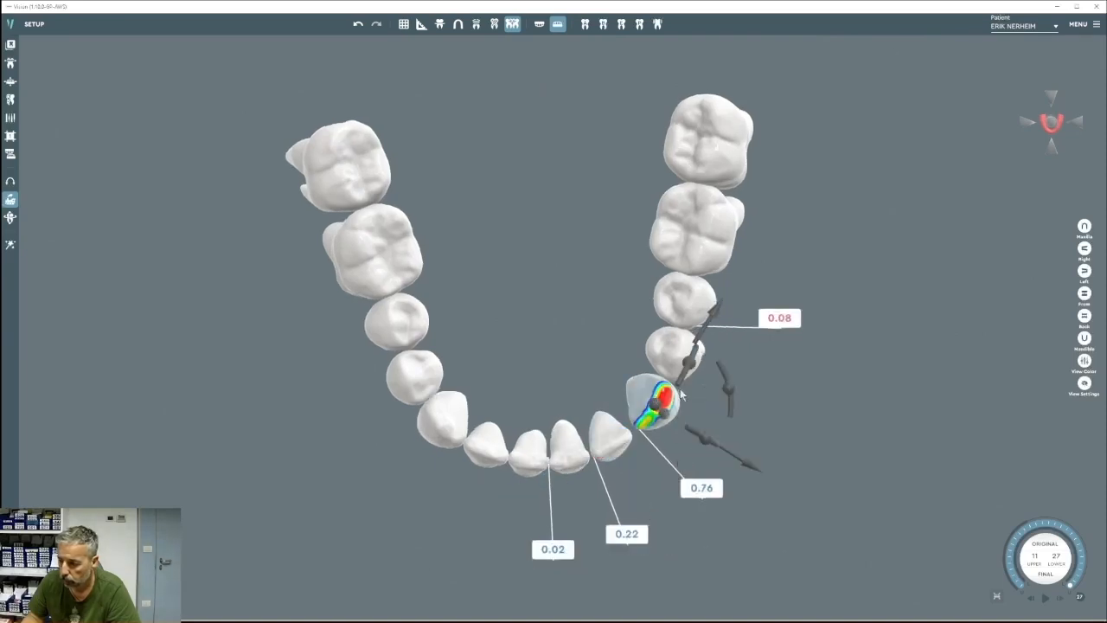
click(709, 324)
click(709, 325)
click(709, 324)
click(709, 324)
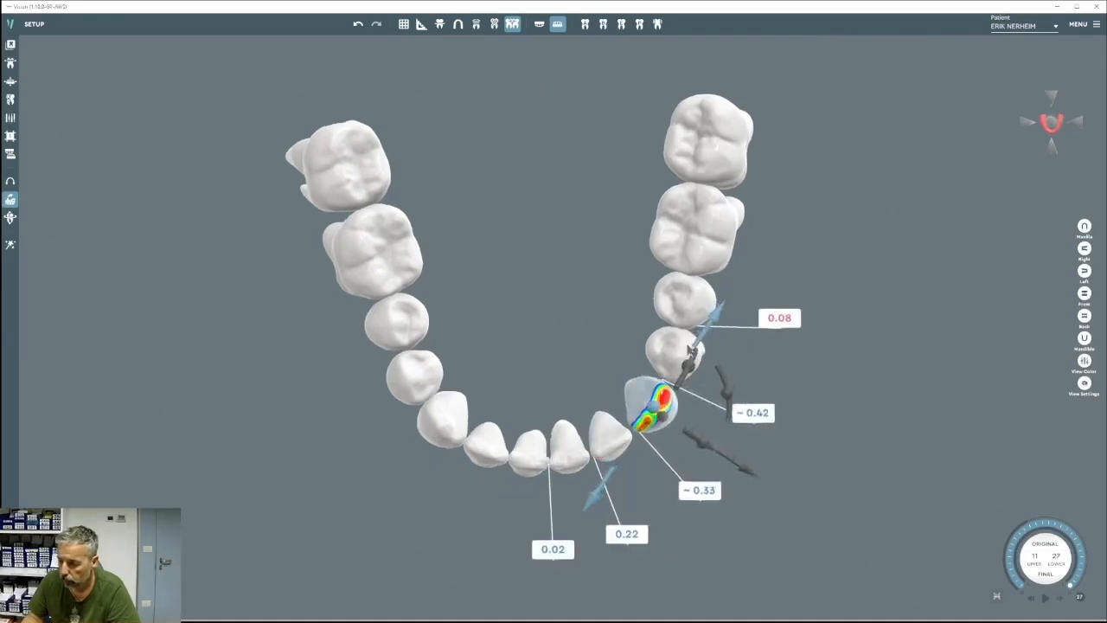
Move the lower left first premolar mesially, leaving about 0.26 mm to the canine, and return to the front view.
click(694, 344)
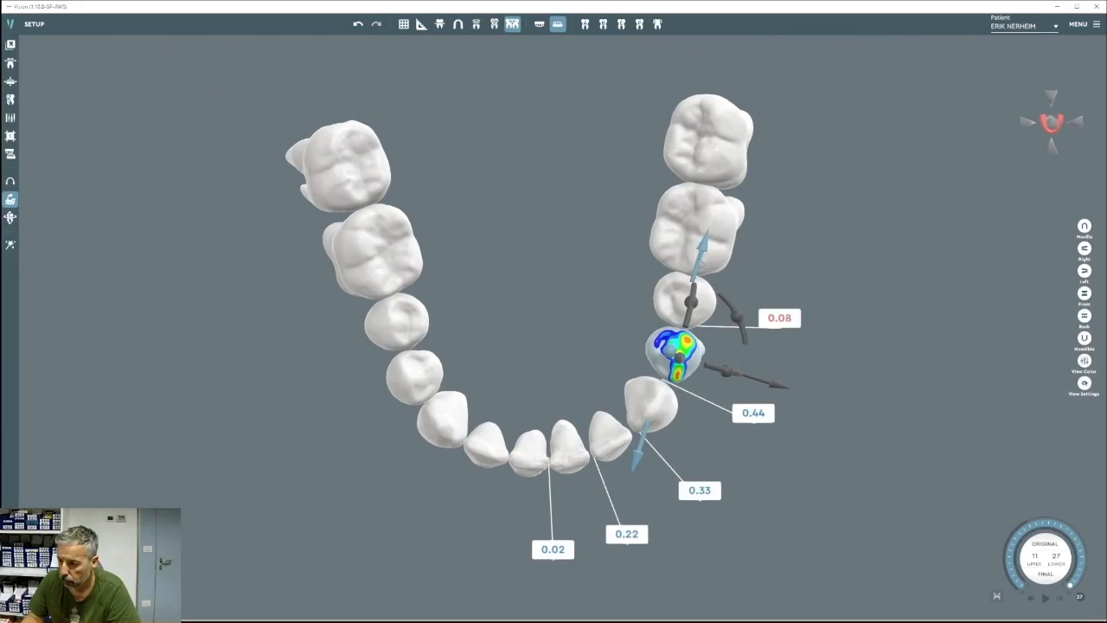
drag(702, 265, 701, 270)
click(702, 301)
right_drag(733, 432, 680, 319)
click(1082, 293)
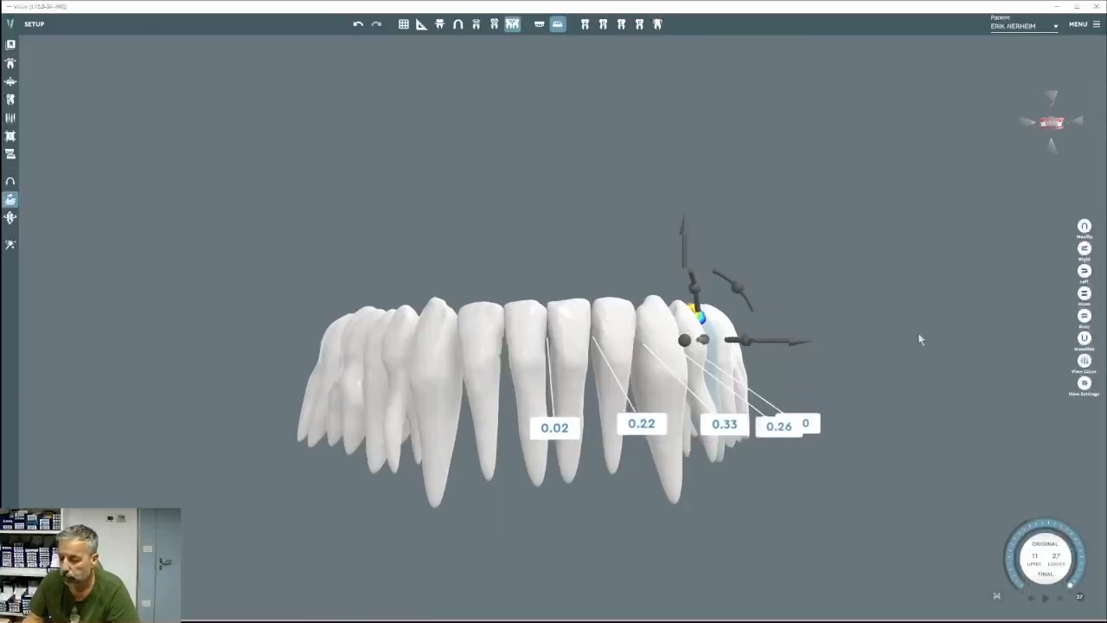
Show both arches, view them from below, and move the lower left lateral incisor slightly lingually.
click(538, 24)
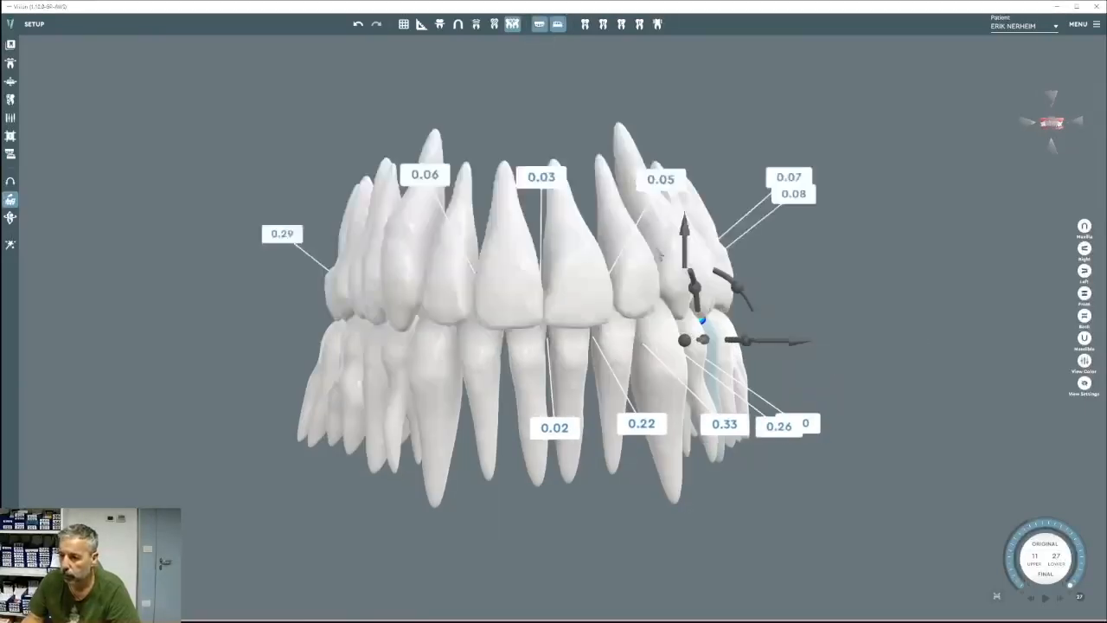
drag(731, 297, 683, 350)
drag(753, 307, 565, 184)
click(565, 183)
scroll(566, 183, up, 2)
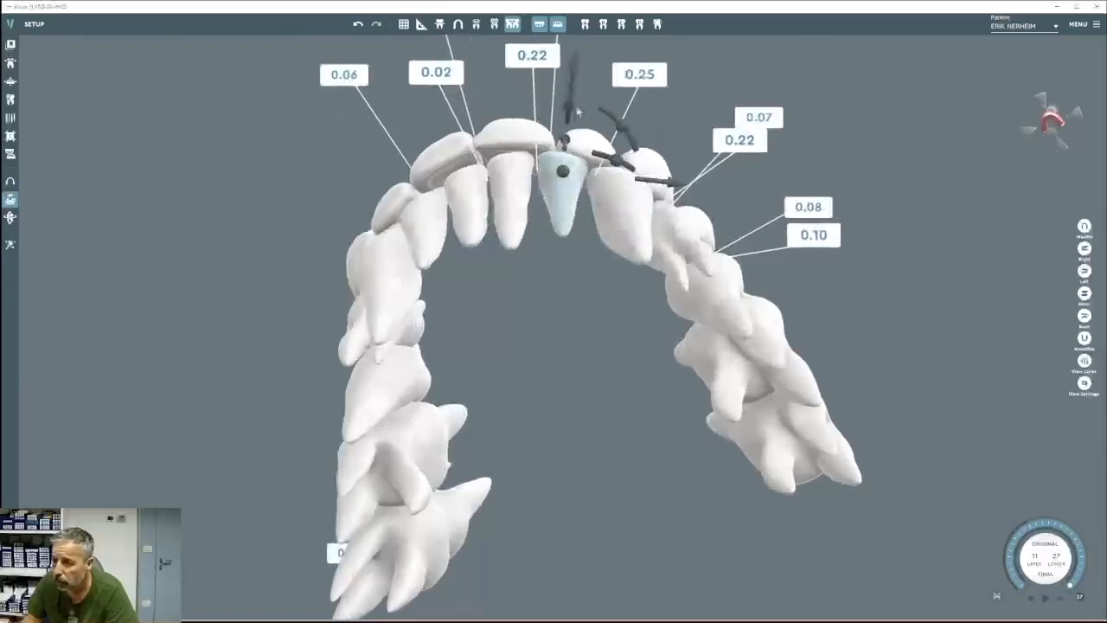
drag(575, 73, 575, 86)
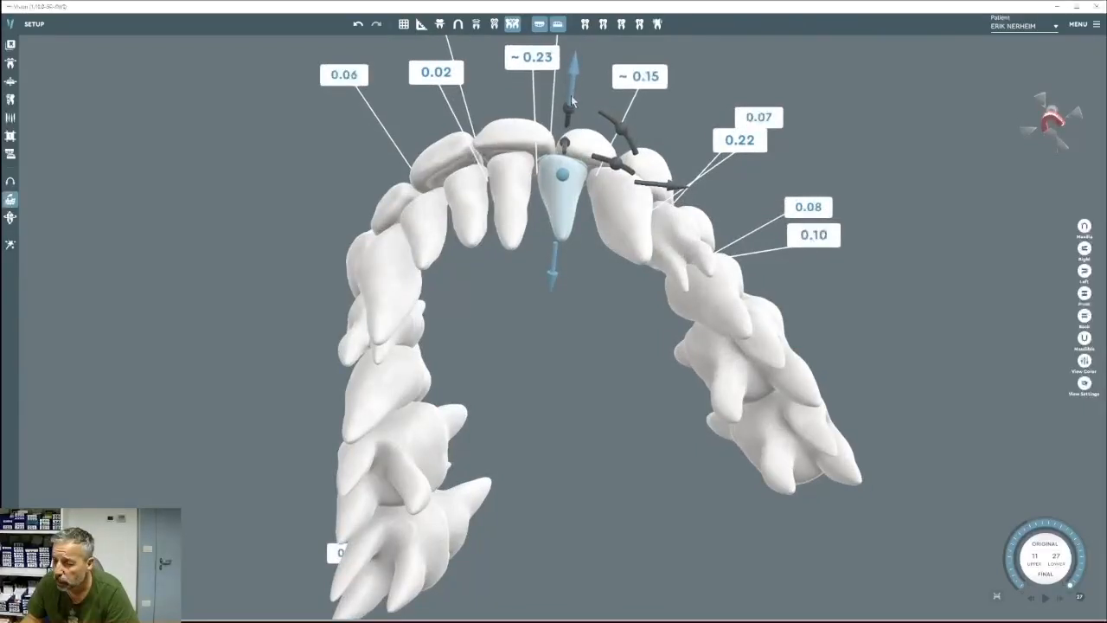
Move the lower left central incisor slightly lingually.
click(510, 175)
right_drag(512, 175, 564, 164)
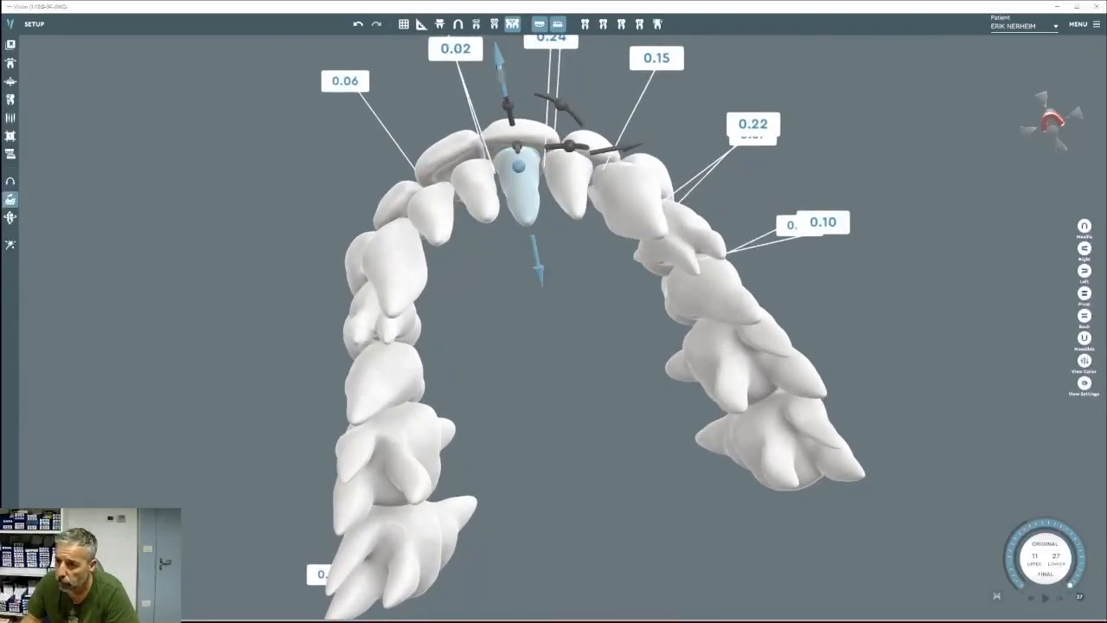
drag(501, 69, 503, 81)
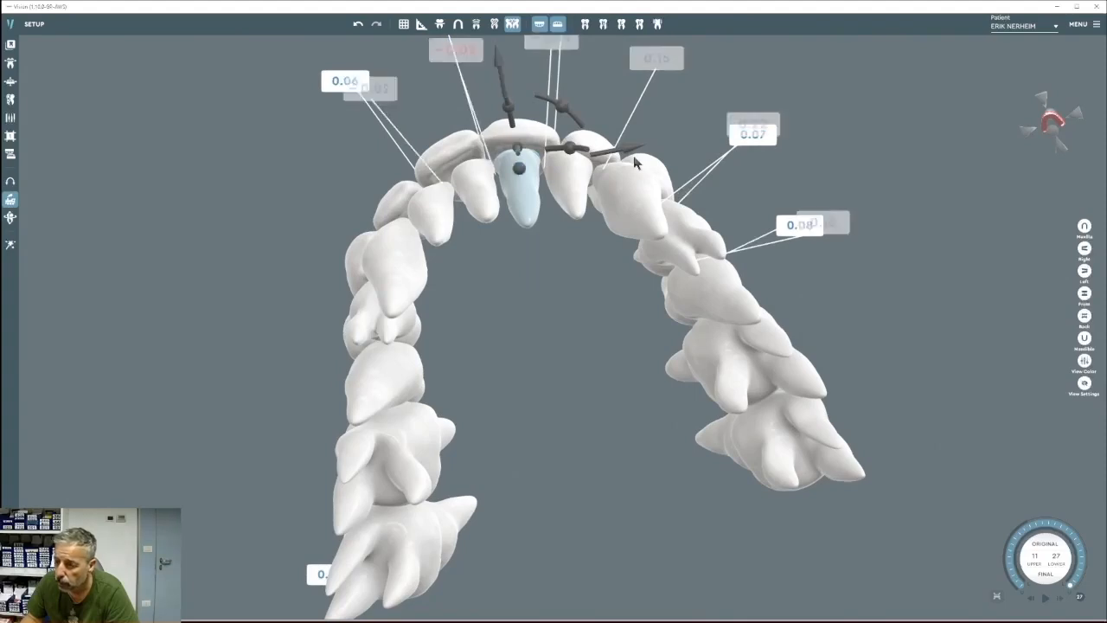
From the mandible view, move the lower left first premolar lingually, leaving about 0.05 mm distally, and rotate the lower left canine slightly.
click(1084, 339)
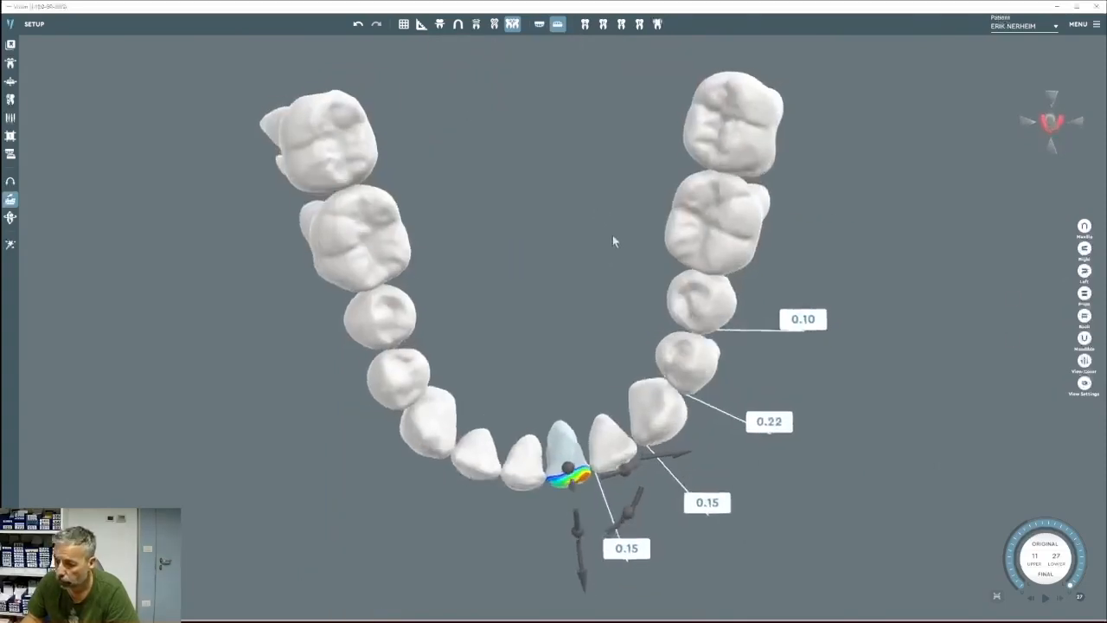
click(688, 359)
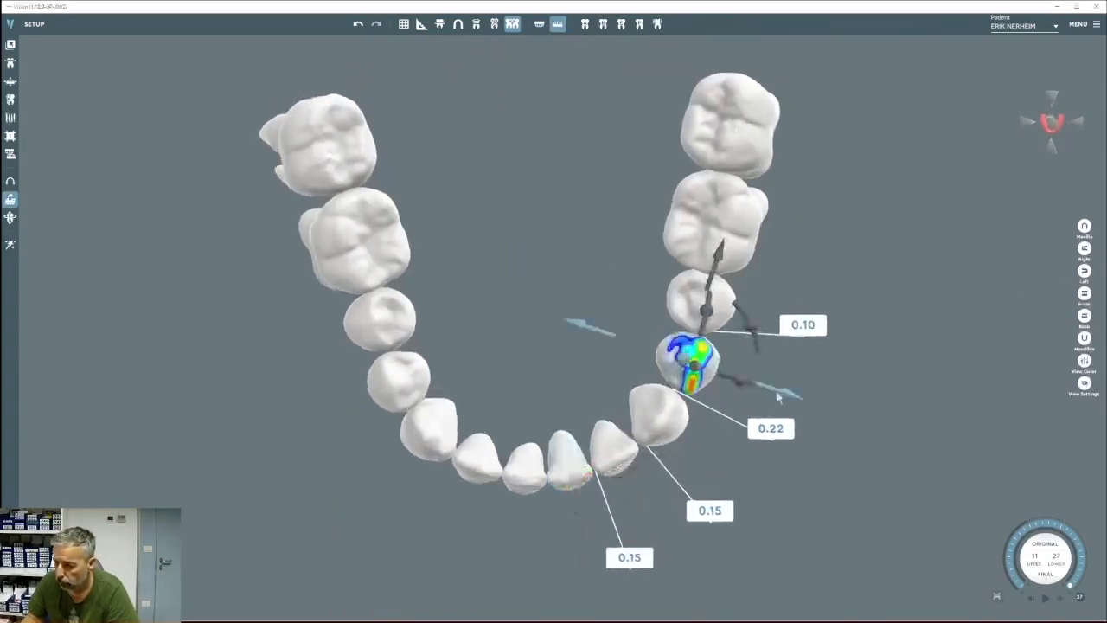
drag(771, 389, 739, 382)
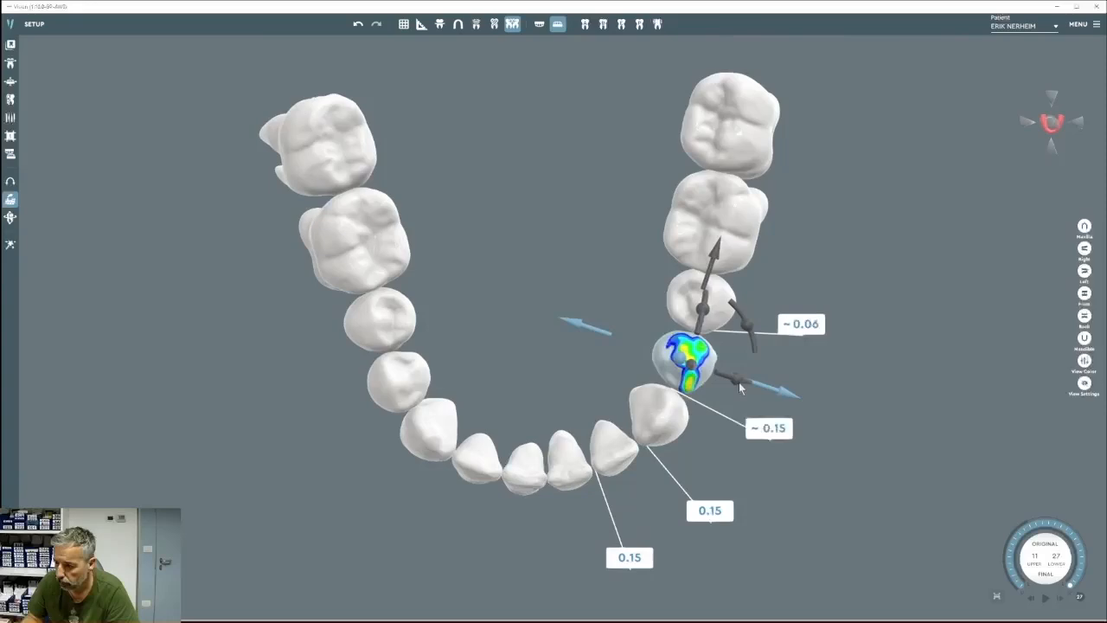
click(653, 430)
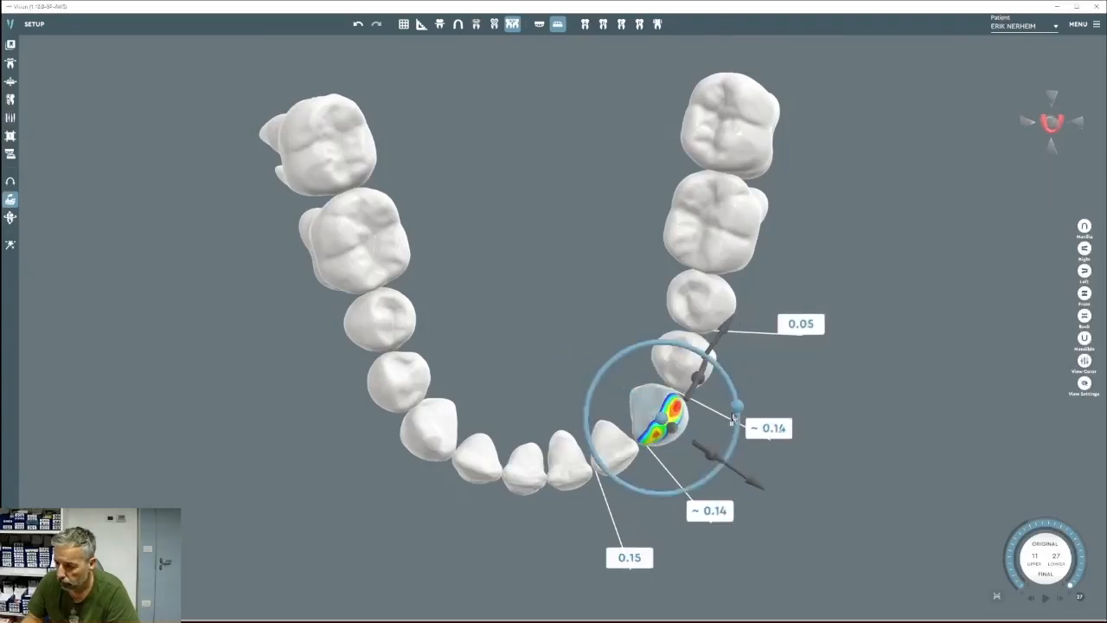
Move the lower left central incisor mesially, leaving about 0.06 mm at the midline and 0.09 mm to the lateral incisor.
click(571, 471)
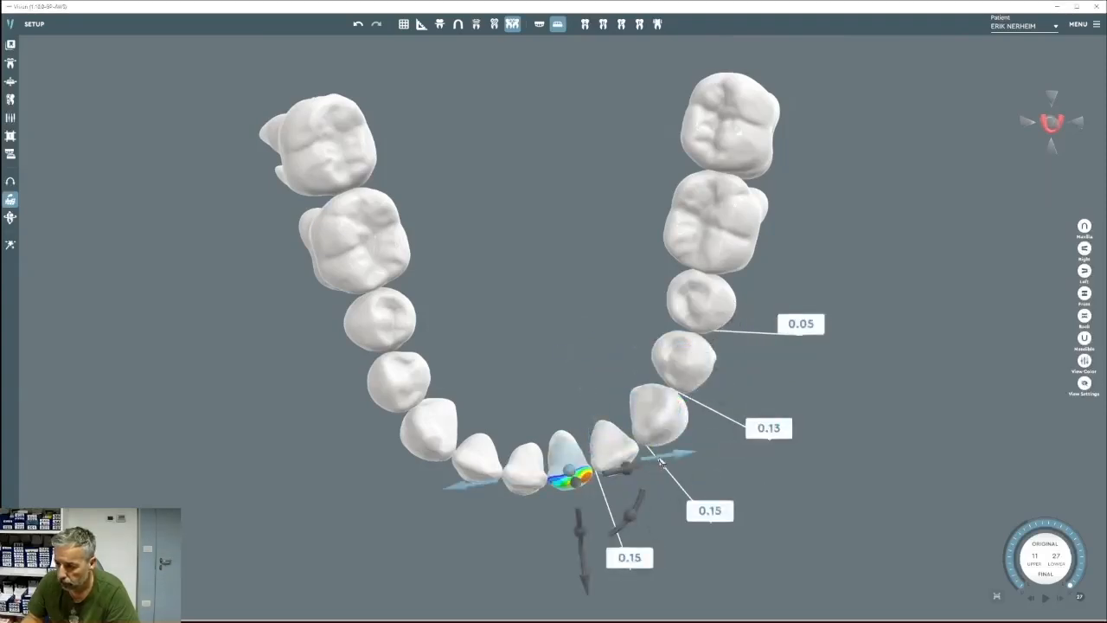
drag(660, 460, 648, 463)
click(693, 482)
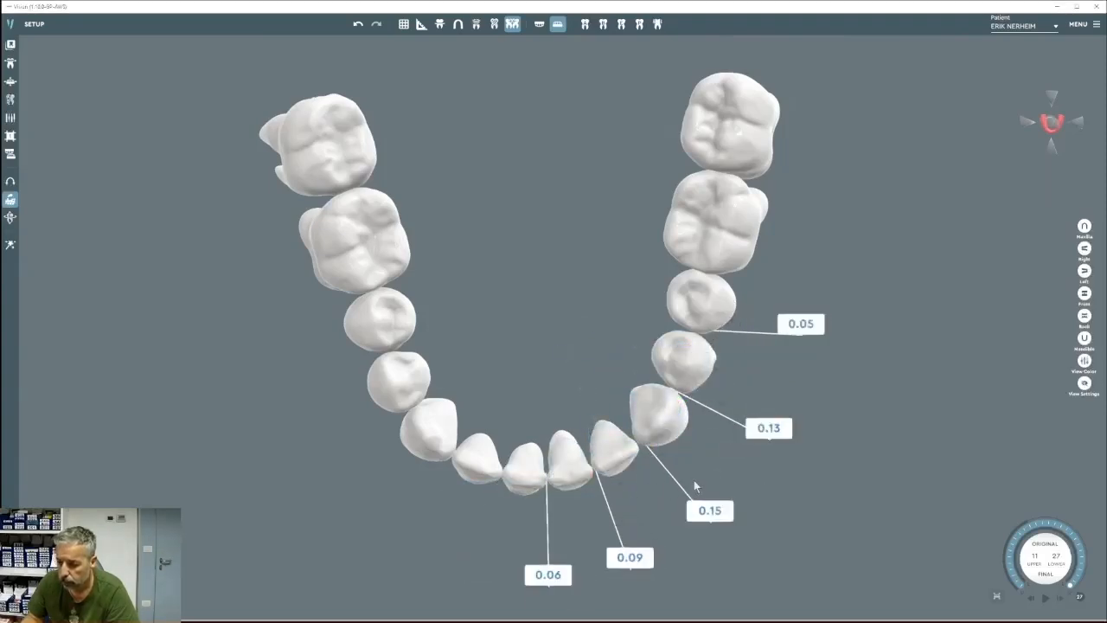
Rotate the lower right first molar slightly, leaving about 0.04 mm to the second molar, and return to the front view.
click(337, 251)
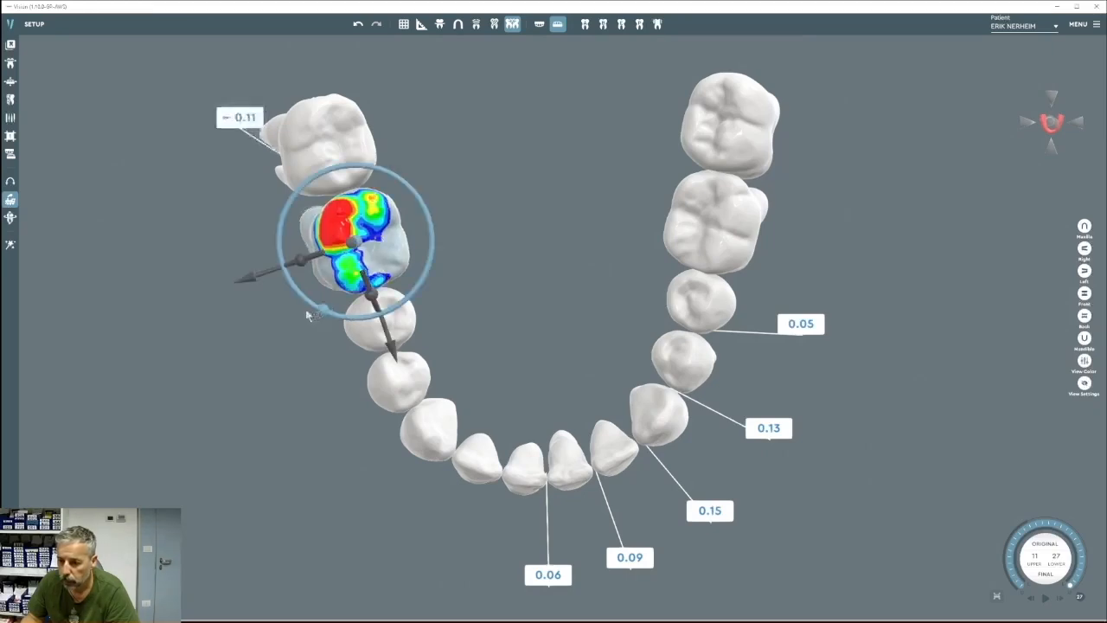
click(519, 250)
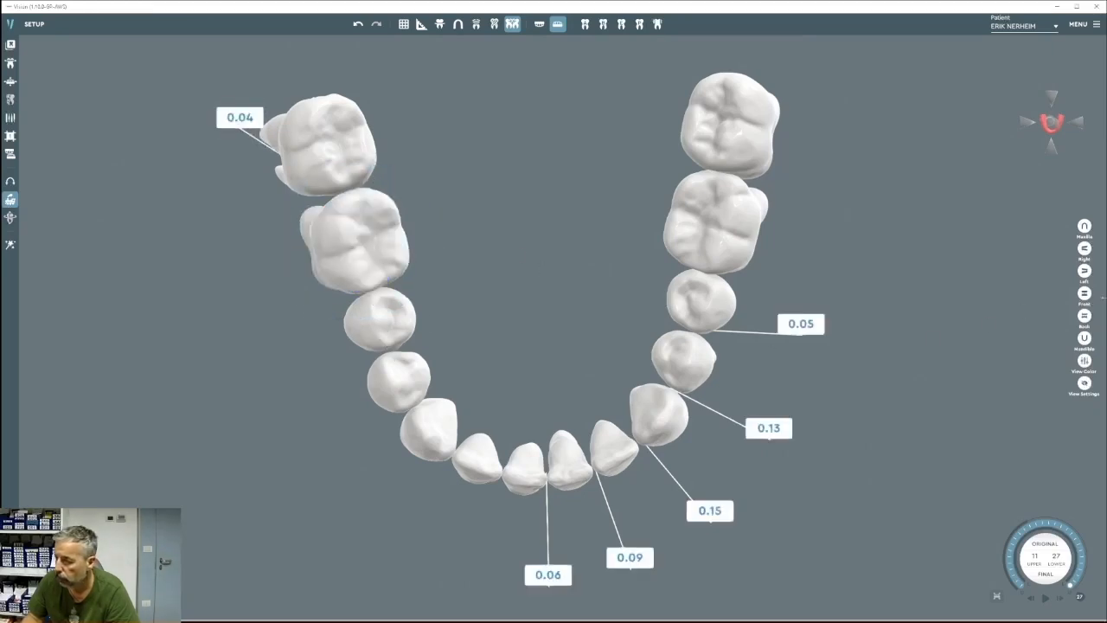
click(1084, 294)
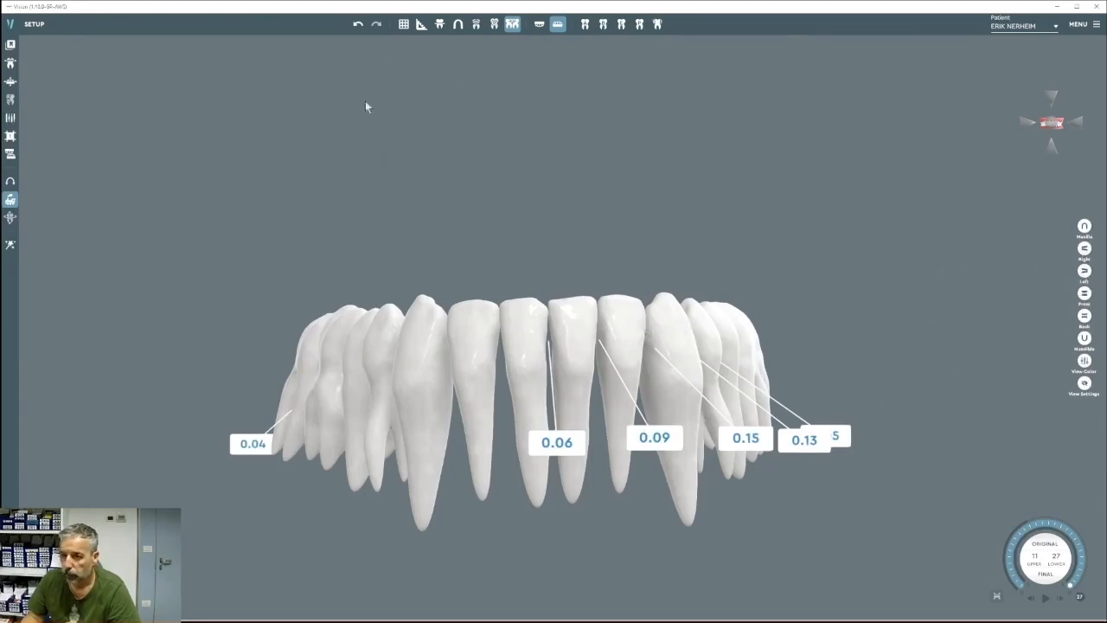
Show both arches from behind and move the lower right second molar slightly buccally, leaving about 0.02 mm to the first molar.
click(1084, 316)
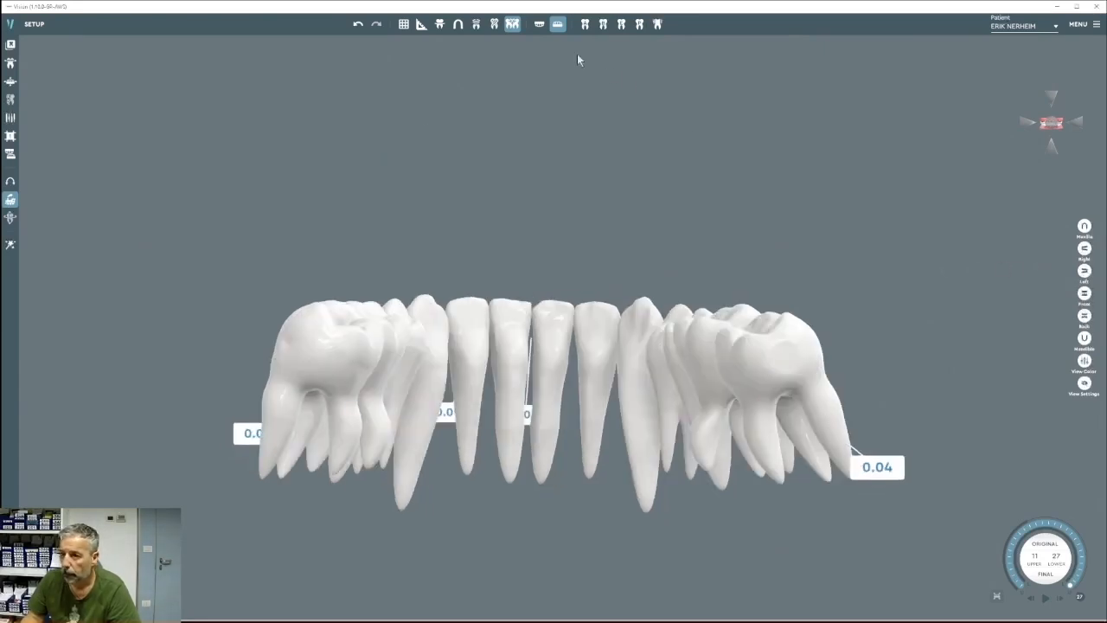
click(539, 24)
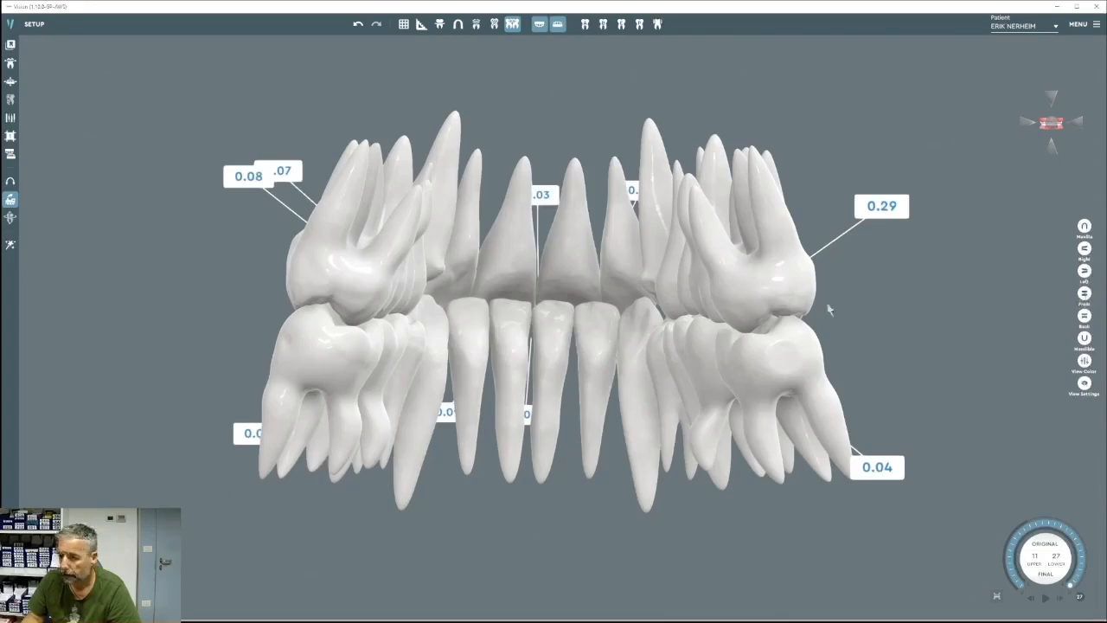
drag(829, 309, 726, 396)
click(715, 317)
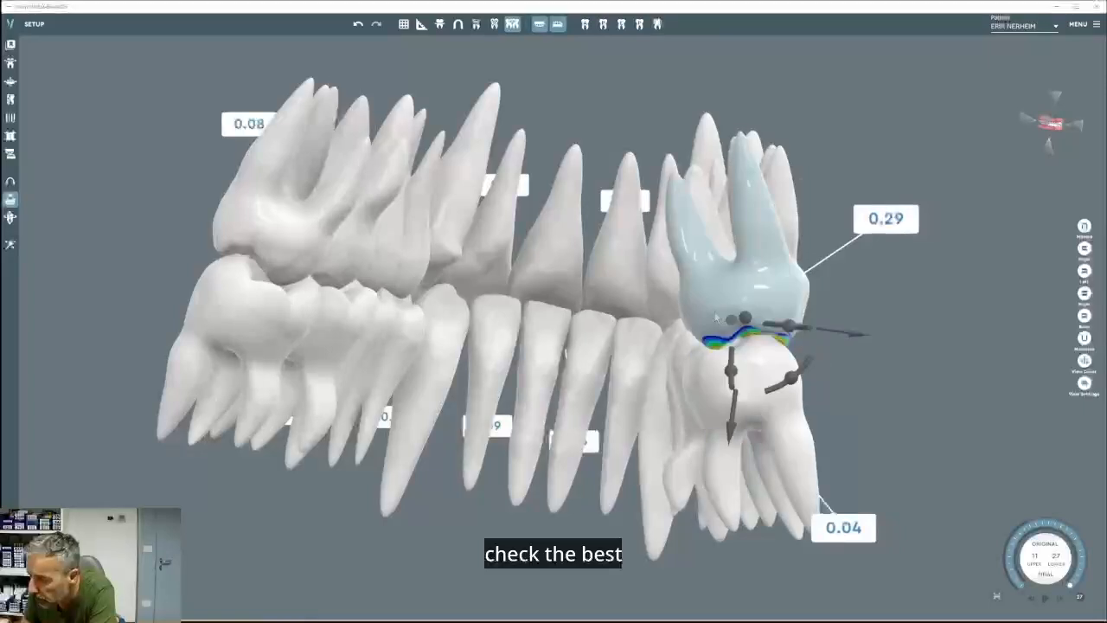
click(751, 372)
mouse_move(835, 402)
mouse_down()
mouse_move(805, 397)
mouse_move(838, 403)
mouse_up()
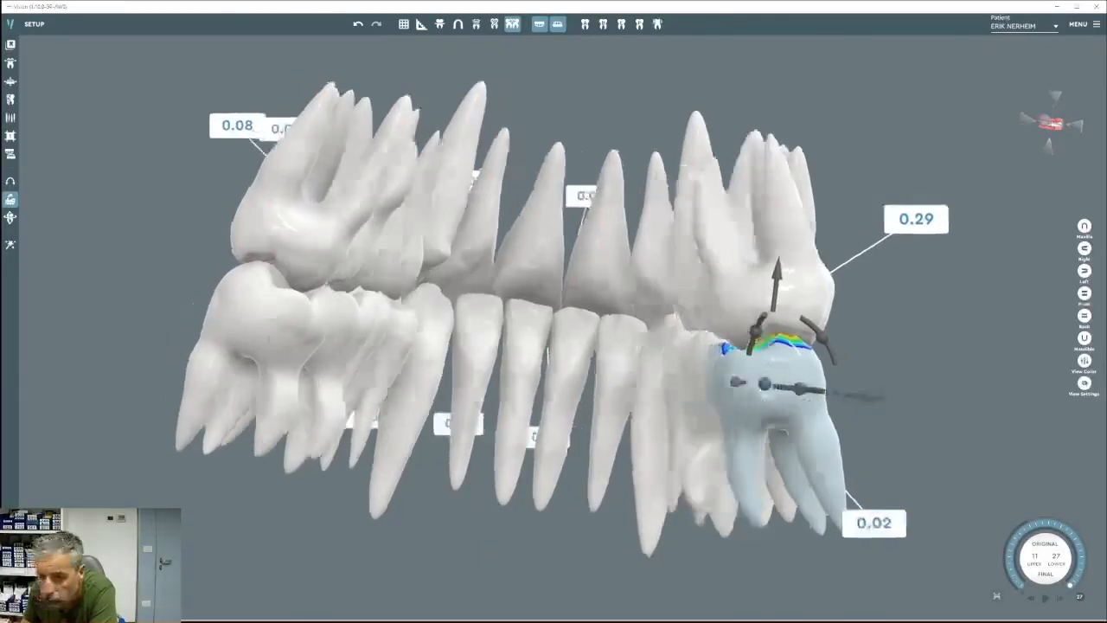
Move the lower left second molar slightly buccally and check the molar contacts from the back.
click(250, 322)
drag(355, 362, 465, 370)
scroll(415, 363, up, 1)
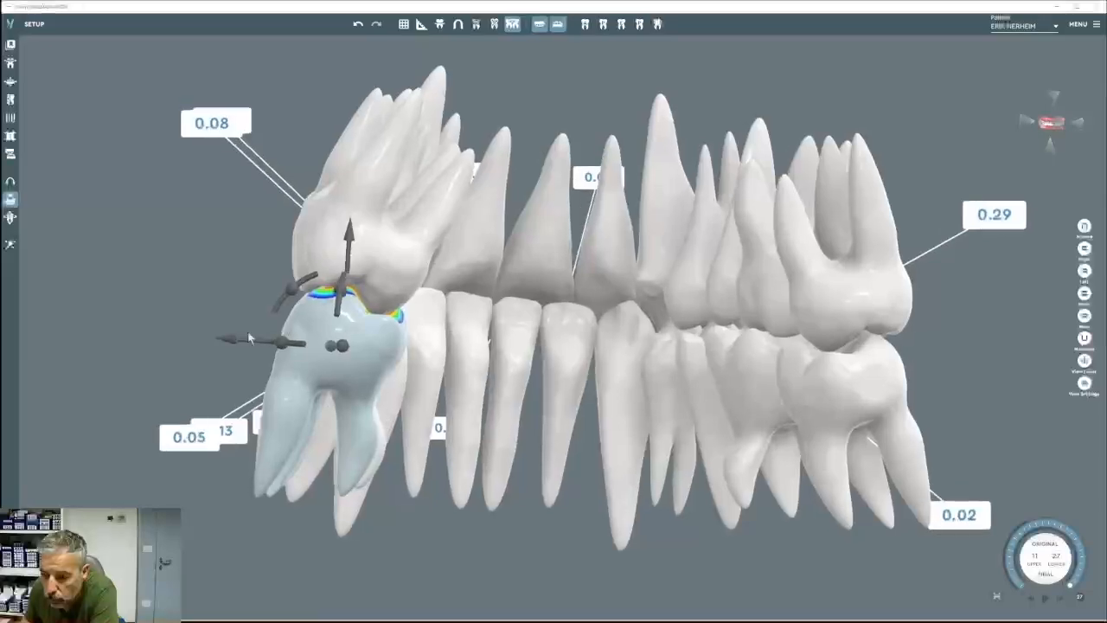
drag(233, 341, 230, 341)
drag(372, 368, 333, 370)
drag(406, 237, 454, 237)
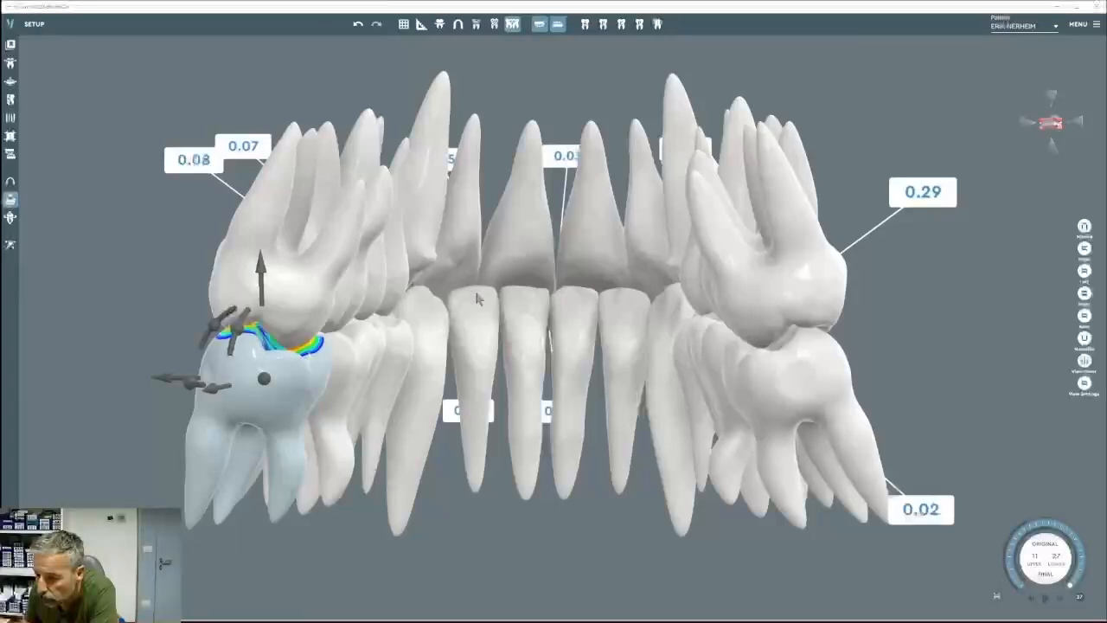
mouse_move(476, 298)
mouse_down()
mouse_move(362, 283)
mouse_move(485, 302)
mouse_up()
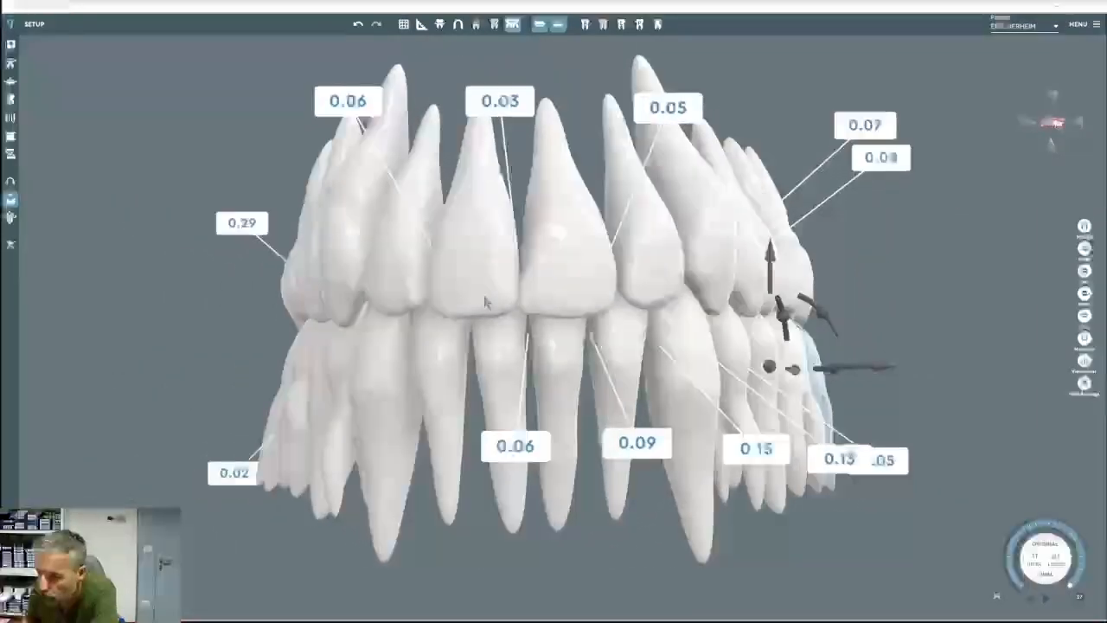
From the front, tip the lower right central incisor slightly and move the left central incisor mesially, leaving about 0.12 mm to the lateral incisor.
click(1084, 293)
click(541, 377)
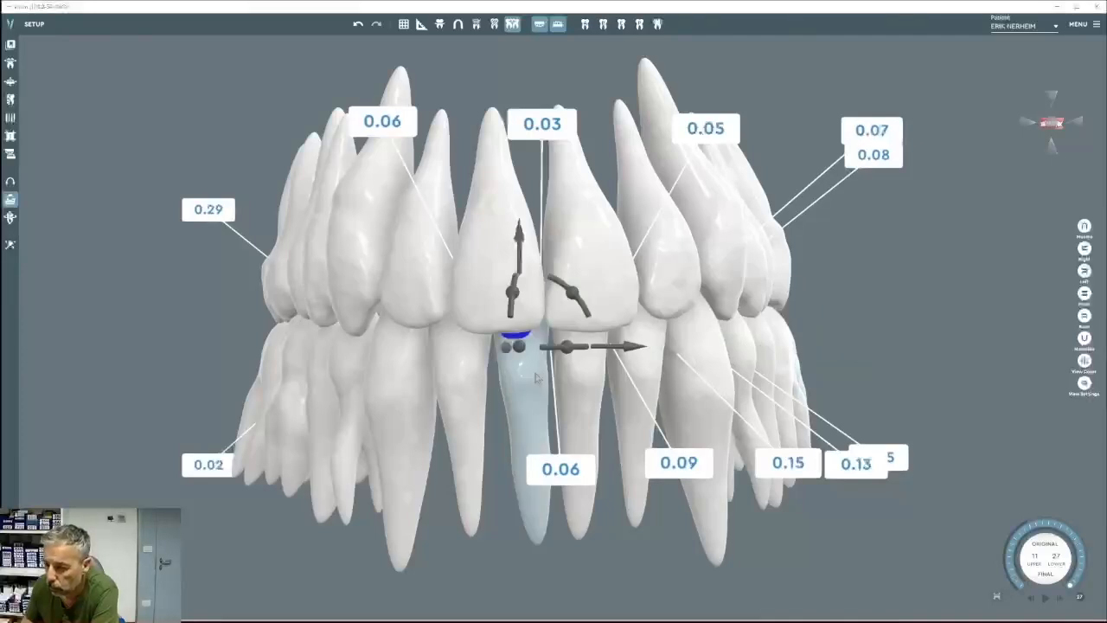
drag(573, 297, 584, 320)
click(596, 367)
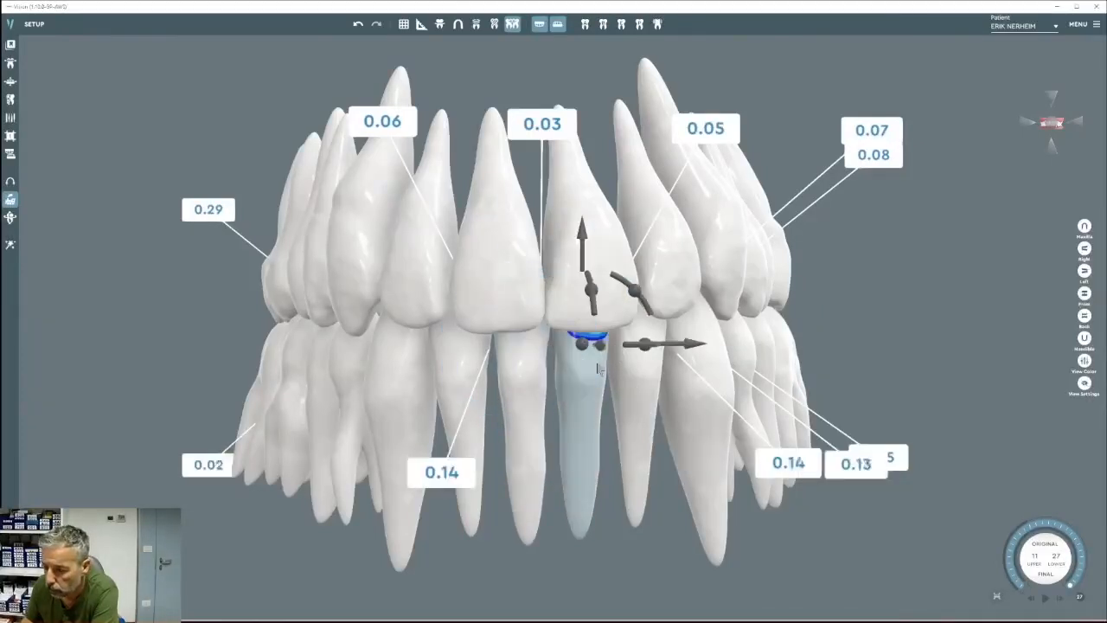
drag(672, 348, 663, 349)
Examine the occlusion, midline and remaining spaces of both arches from the left side, the front and oblique angles.
right_drag(699, 384, 285, 349)
click(578, 111)
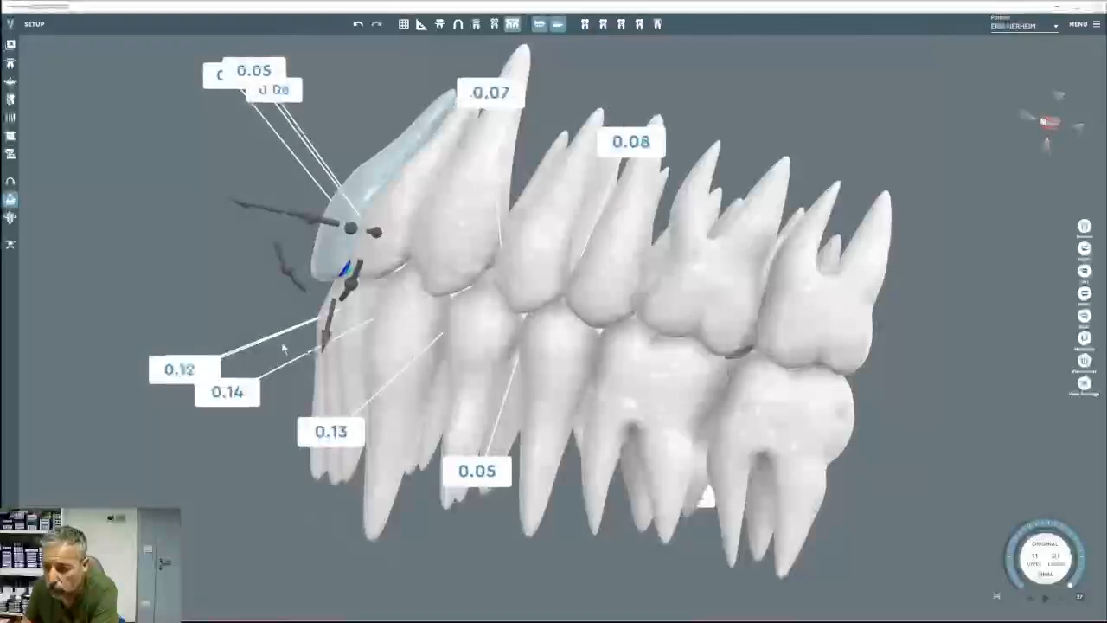
click(1083, 293)
click(1060, 327)
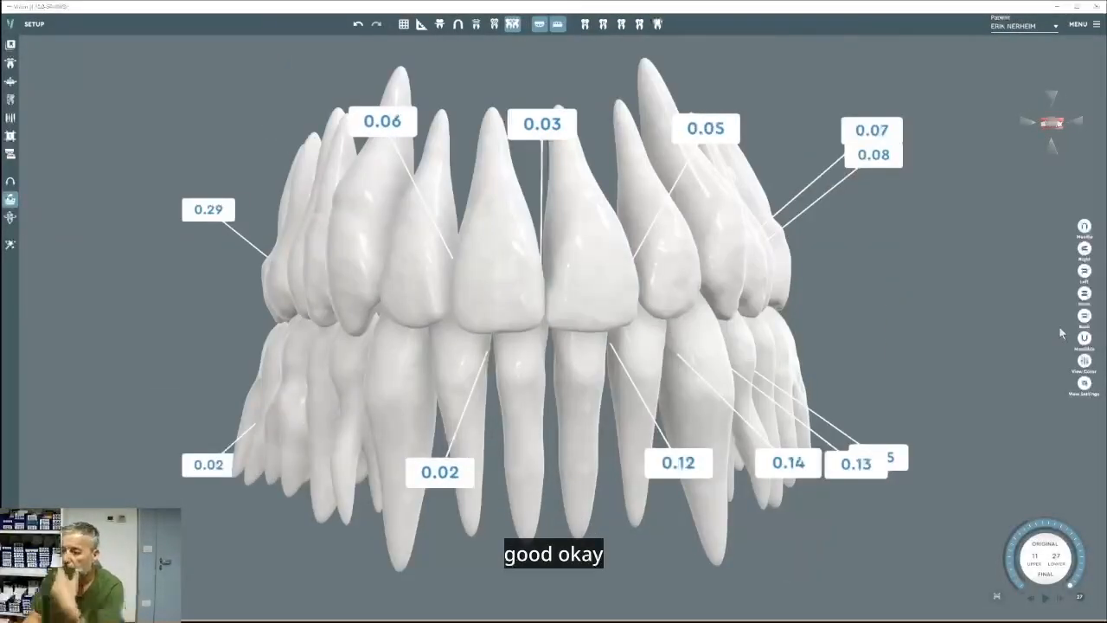
middle_drag(928, 430, 810, 385)
middle_drag(482, 413, 724, 358)
click(1084, 293)
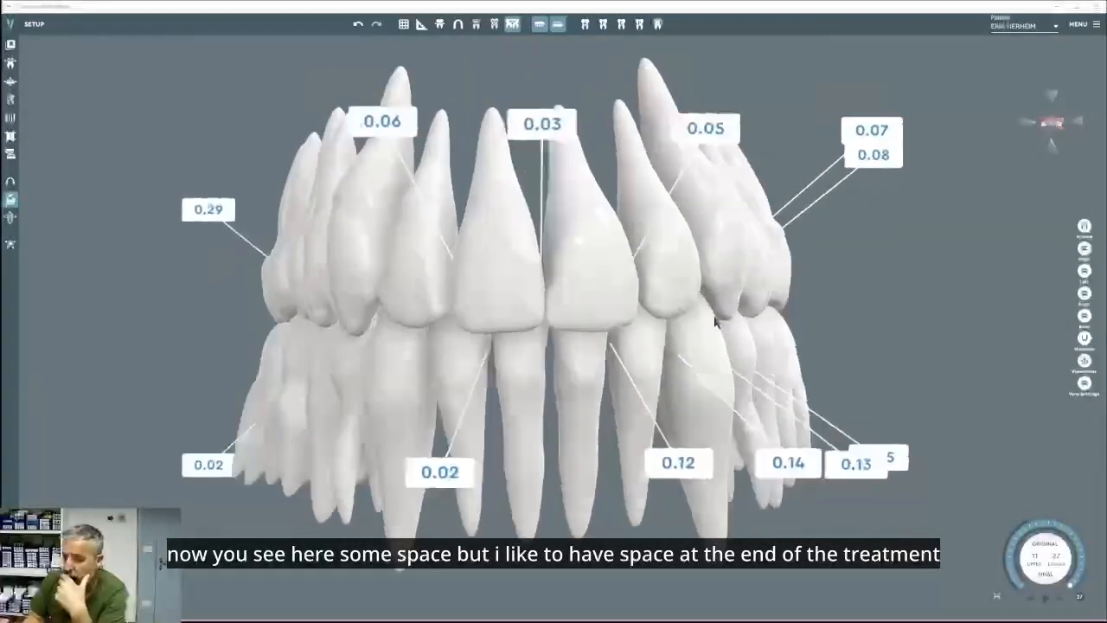
Open the treatment plan and recalculate the stepping for the modified setup.
click(11, 119)
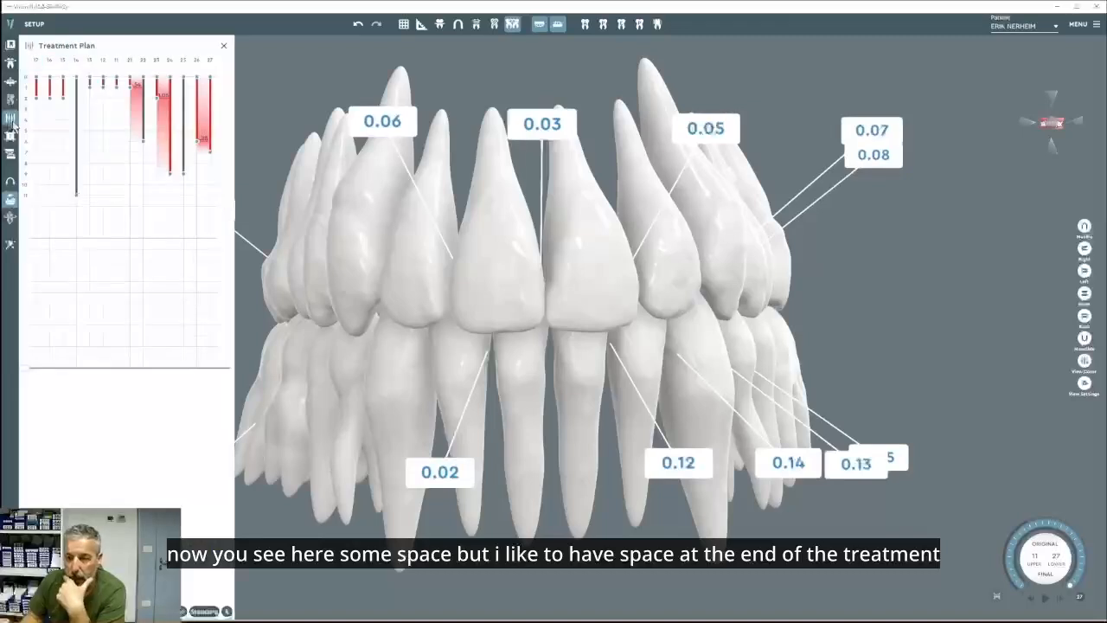
click(204, 610)
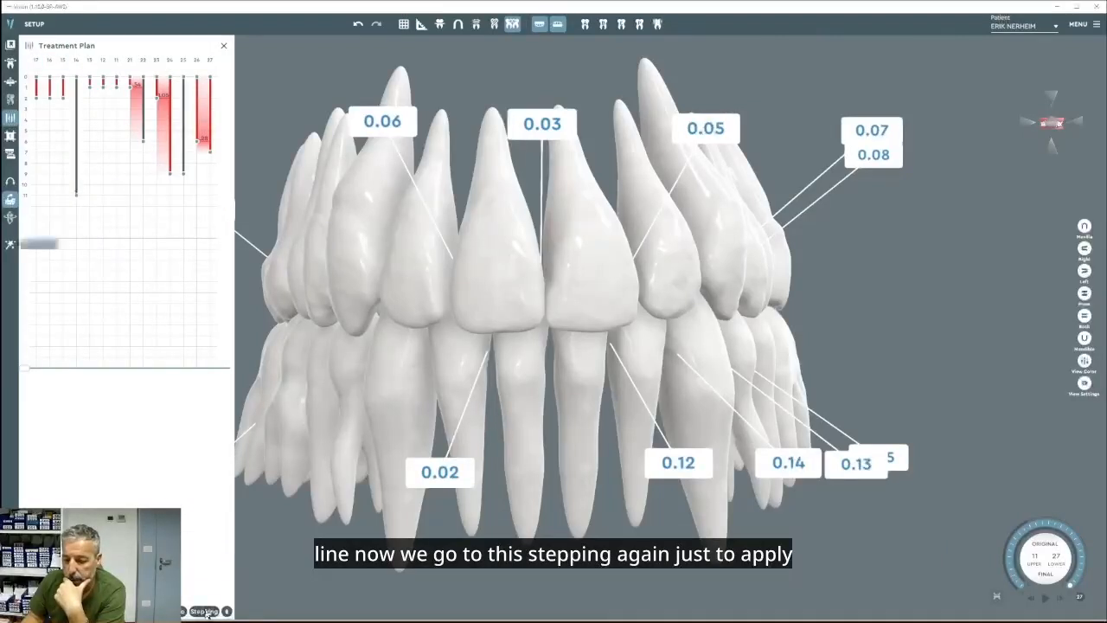
click(675, 421)
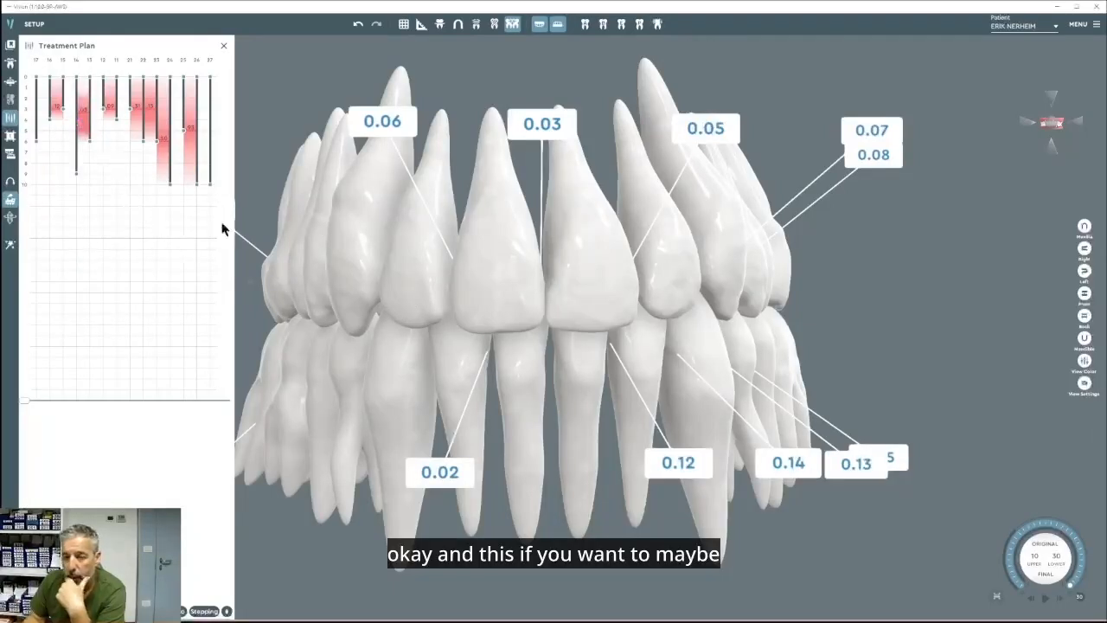
In the treatment plan, extend the movement of tooth 23 to stage 8 and of tooth 22 to stage 7.
click(169, 183)
mouse_move(171, 189)
mouse_down()
mouse_move(170, 208)
mouse_move(170, 185)
mouse_up()
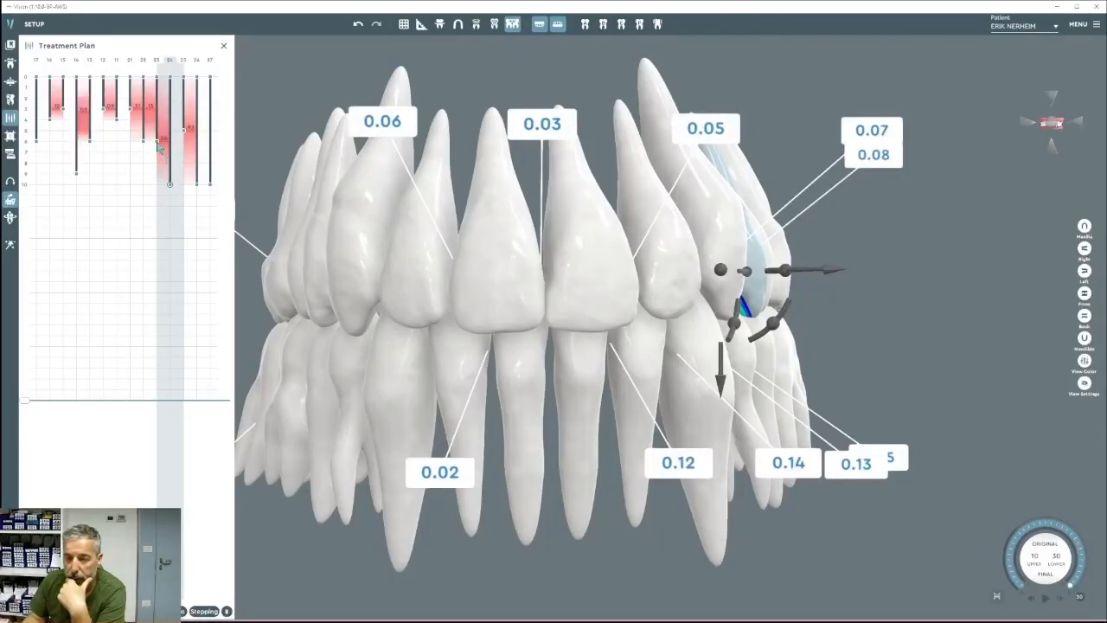
click(158, 147)
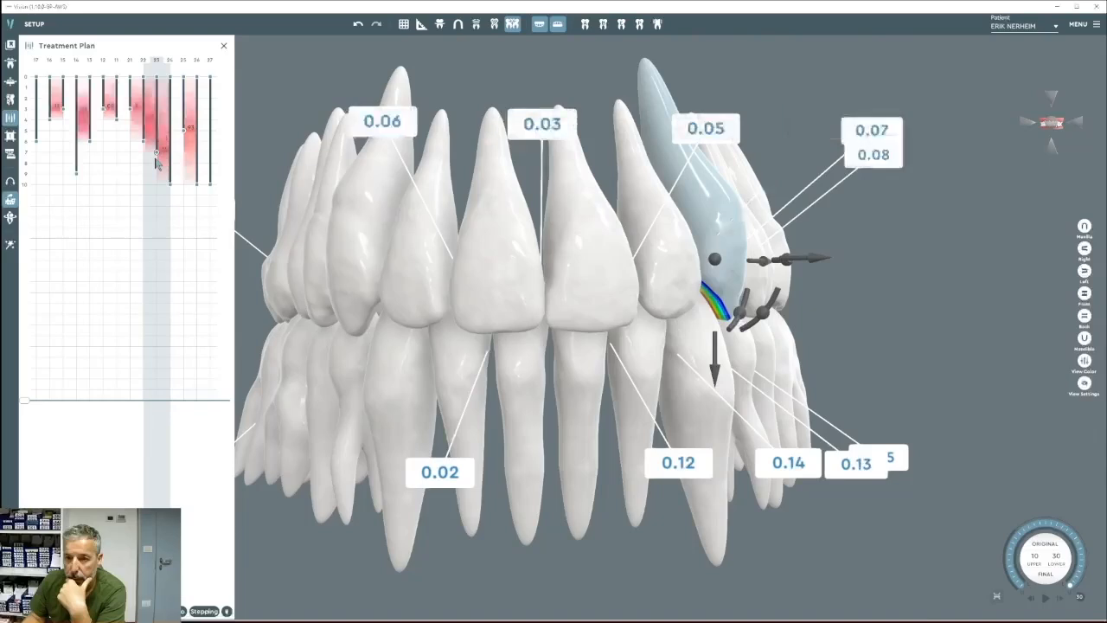
drag(156, 154, 155, 163)
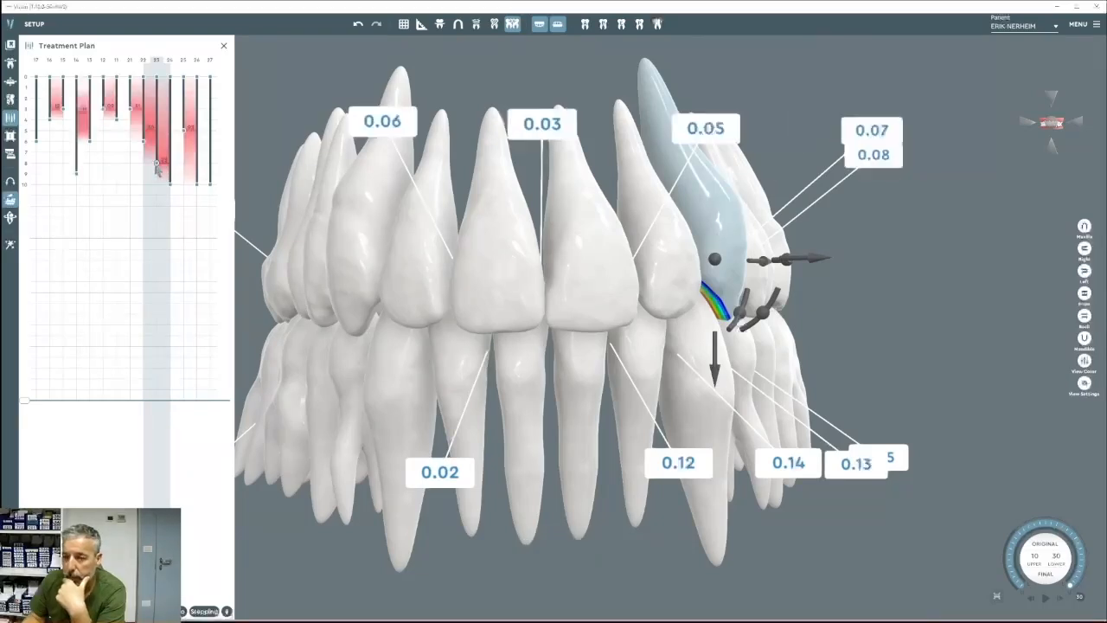
click(144, 150)
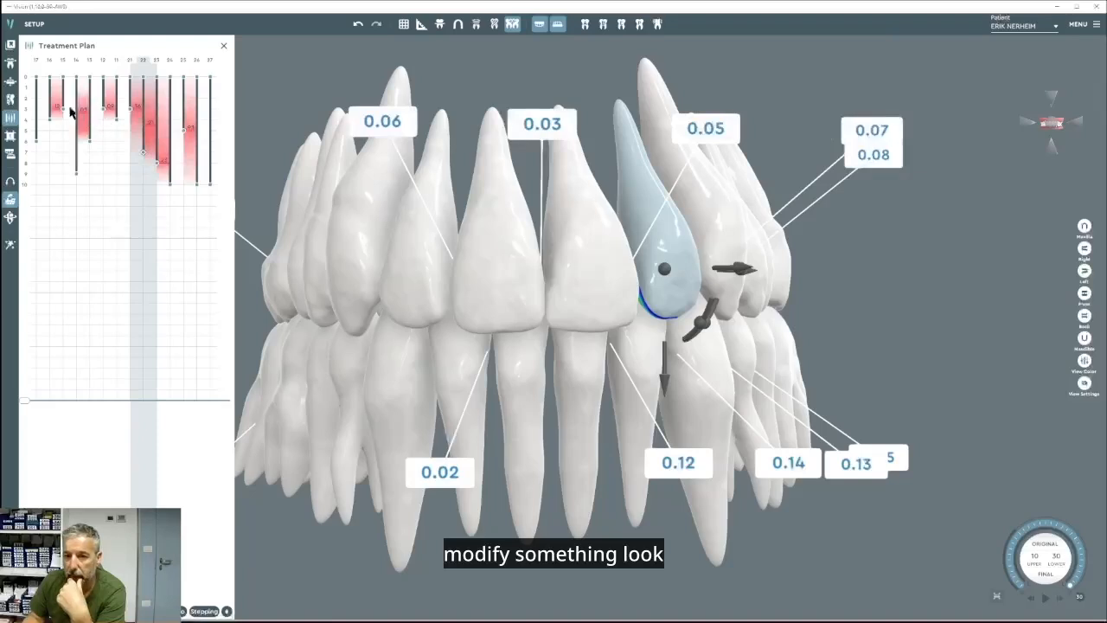
Extend the movement of tooth 25 to stage 9 in the treatment plan.
click(184, 138)
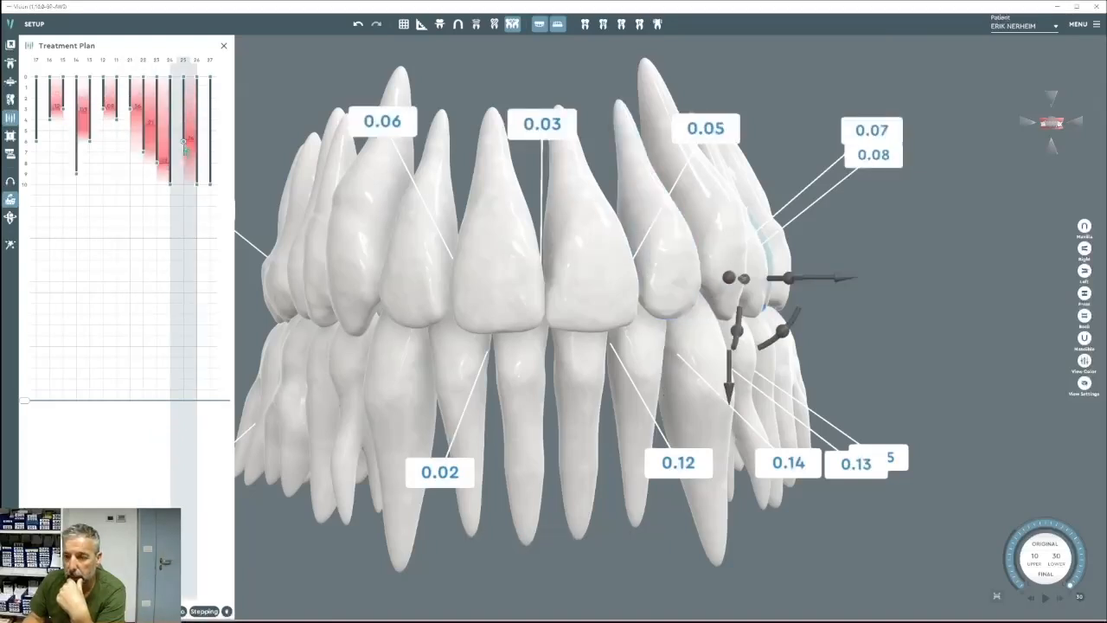
drag(184, 145, 183, 161)
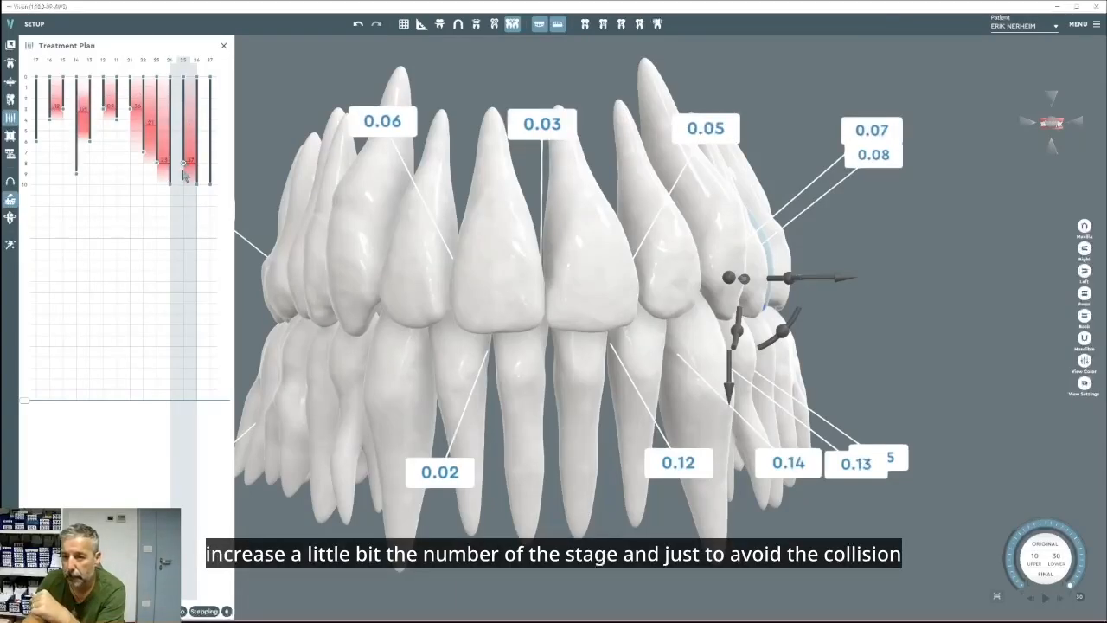
drag(182, 170, 184, 180)
Extend the movement of tooth 21 to stage 5 in the treatment plan.
middle_drag(726, 243, 605, 246)
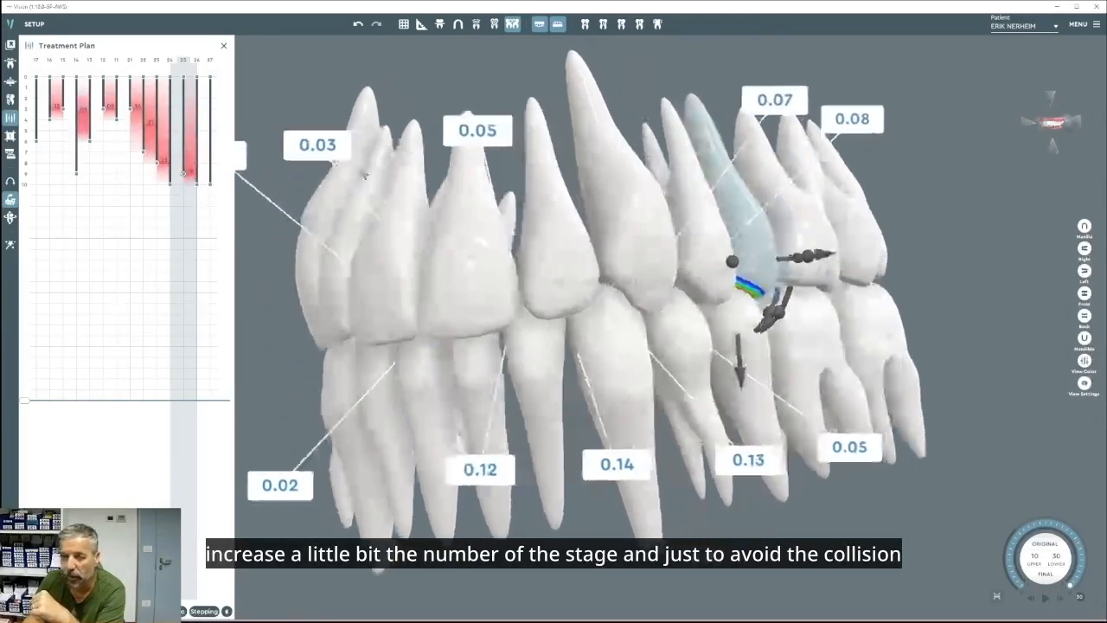
click(132, 114)
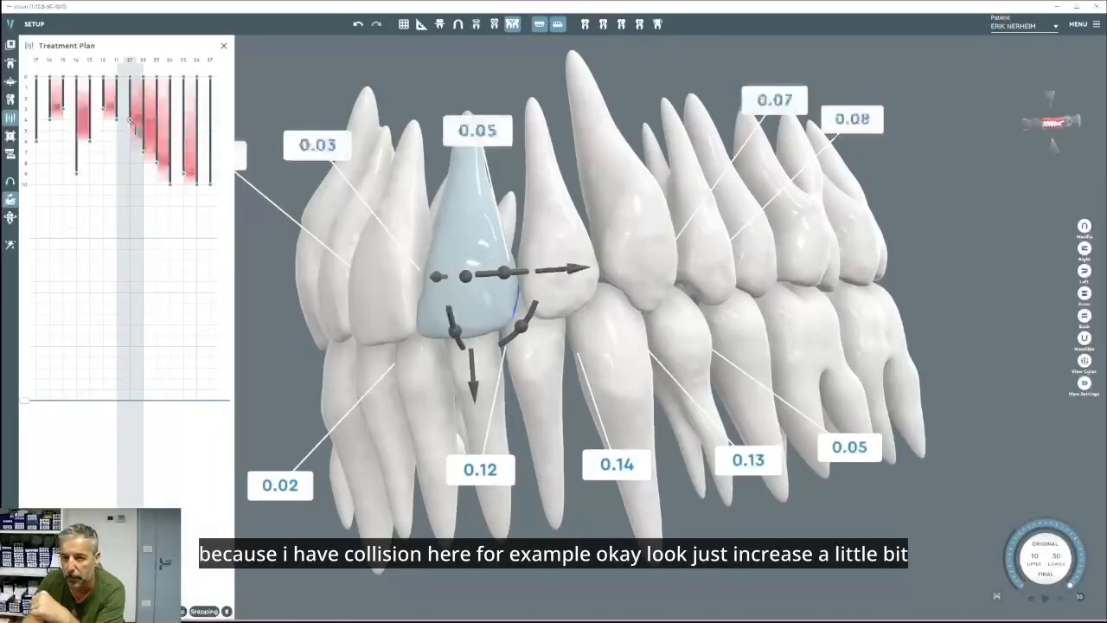
drag(130, 122, 133, 131)
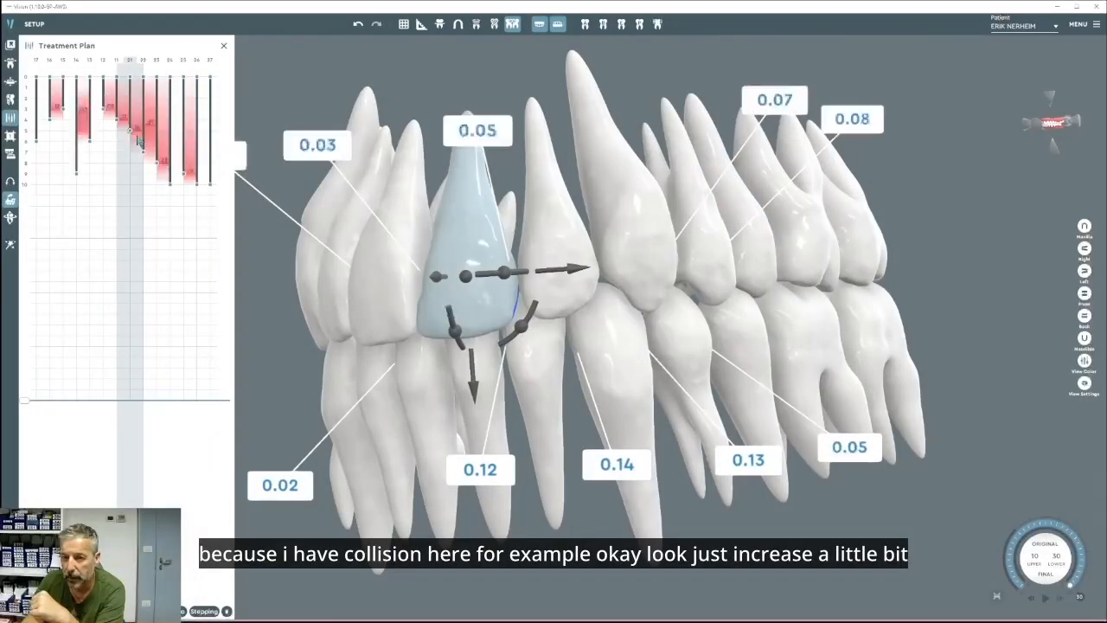
Examine the upper arch in the occlusal view while moving through the treatment stages to check its tooth movements.
middle_drag(450, 265, 545, 267)
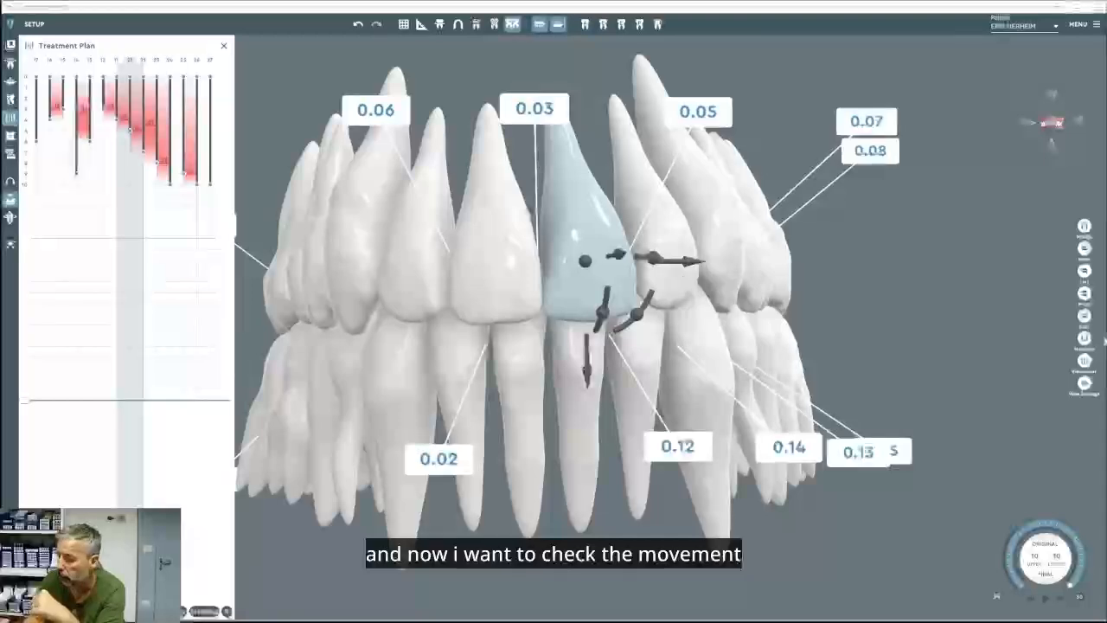
click(1084, 229)
scroll(782, 377, down, 3)
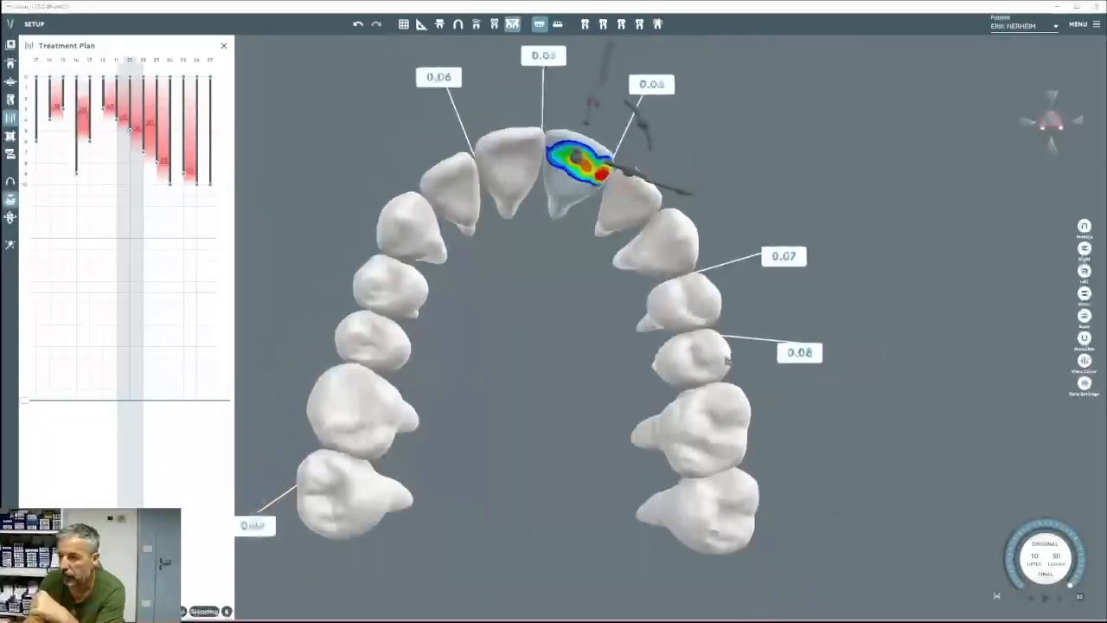
middle_drag(733, 383, 795, 369)
drag(1069, 584, 1078, 567)
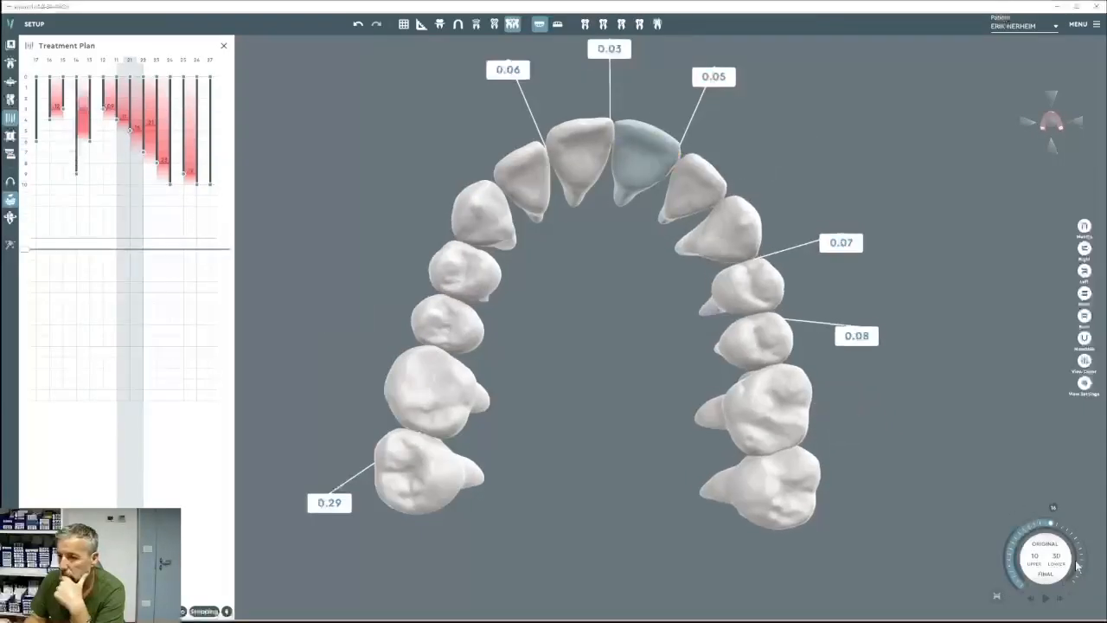
Examine the lower arch in the occlusal view at successive stages for contacts and collisions between teeth.
click(1083, 338)
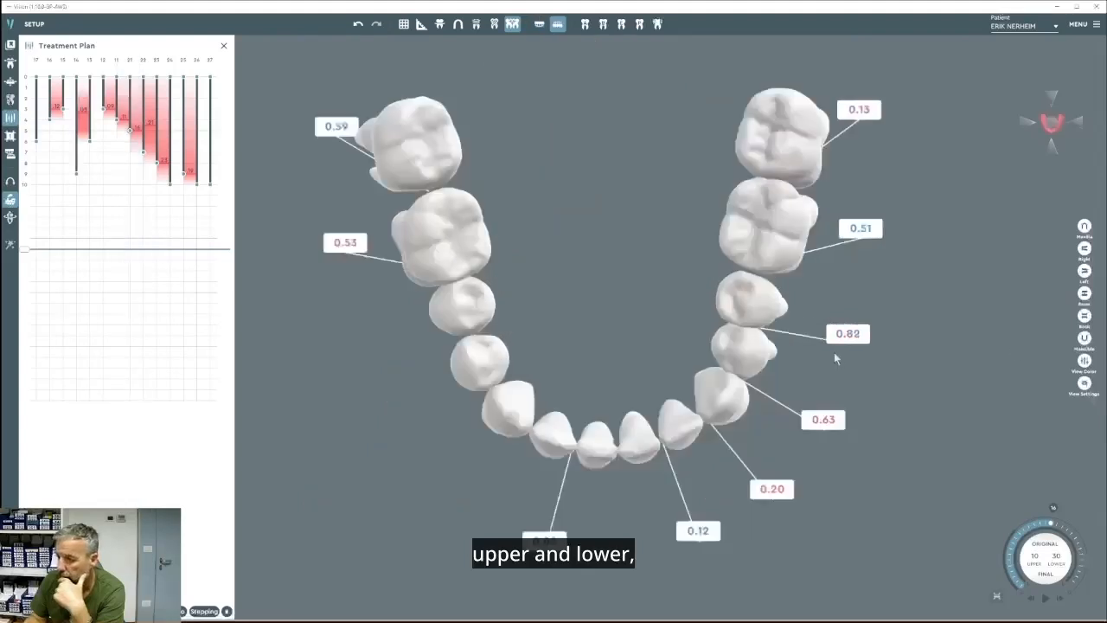
scroll(1029, 558, down, 5)
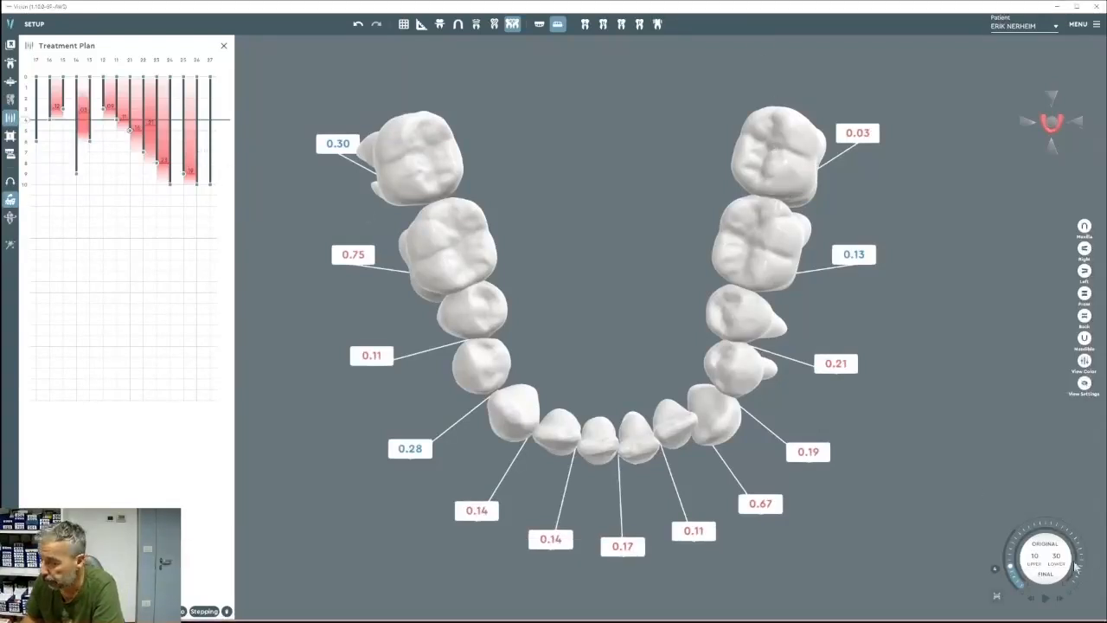
scroll(1034, 562, down, 5)
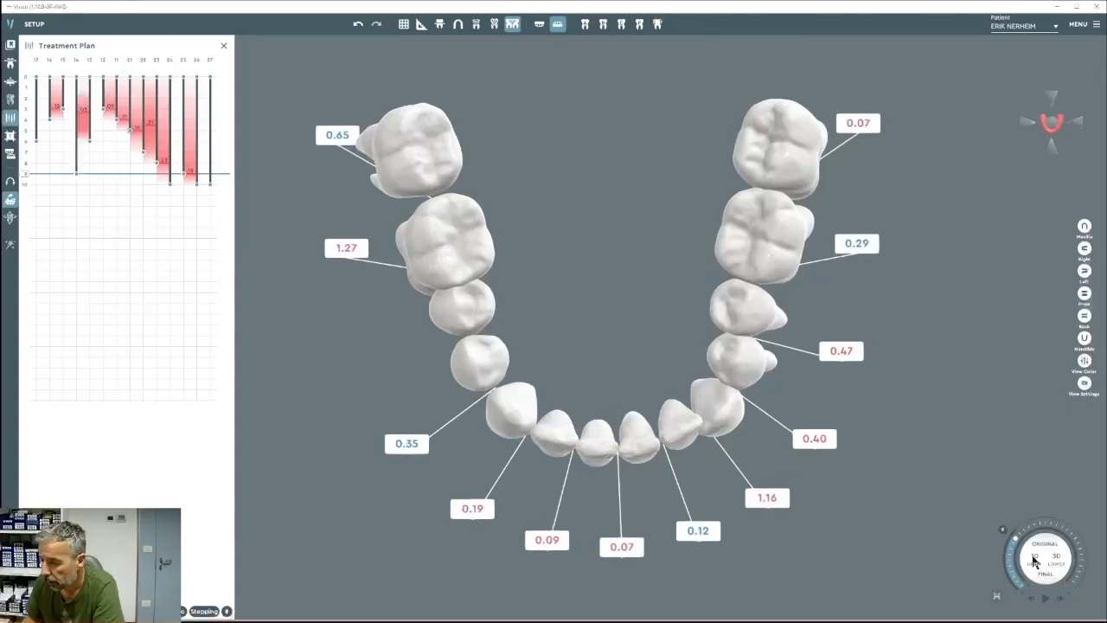
scroll(1034, 562, down, 6)
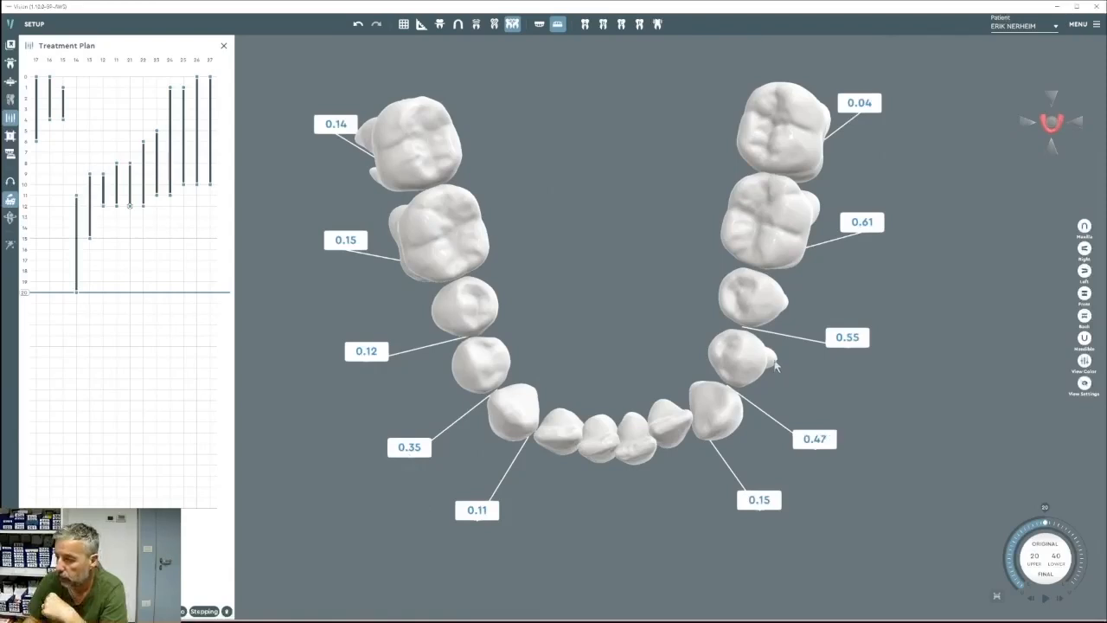
Play the re-staged plan back and forth between the original and stage 20 to examine the sequence of lower tooth movements.
scroll(1047, 545, down, 2)
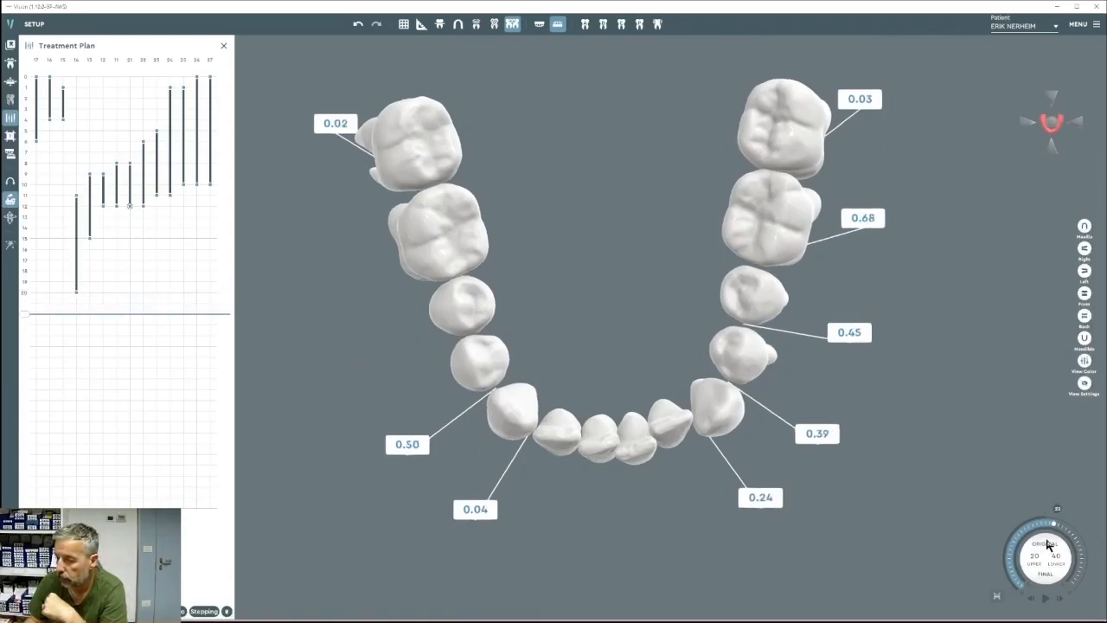
scroll(1048, 544, up, 12)
scroll(1048, 544, down, 5)
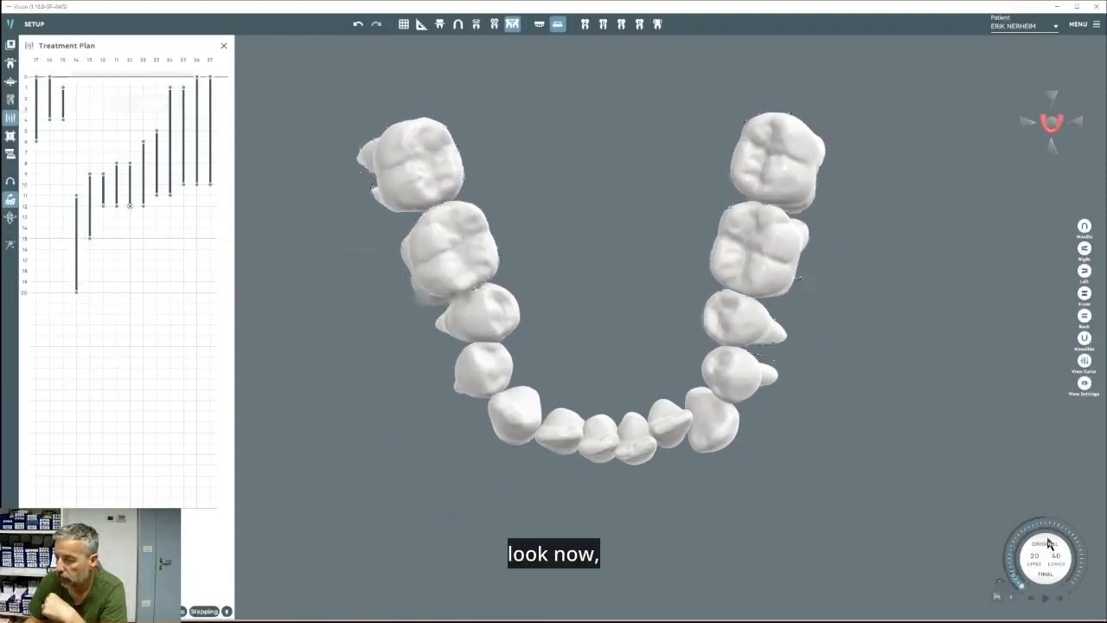
scroll(1049, 544, up, 12)
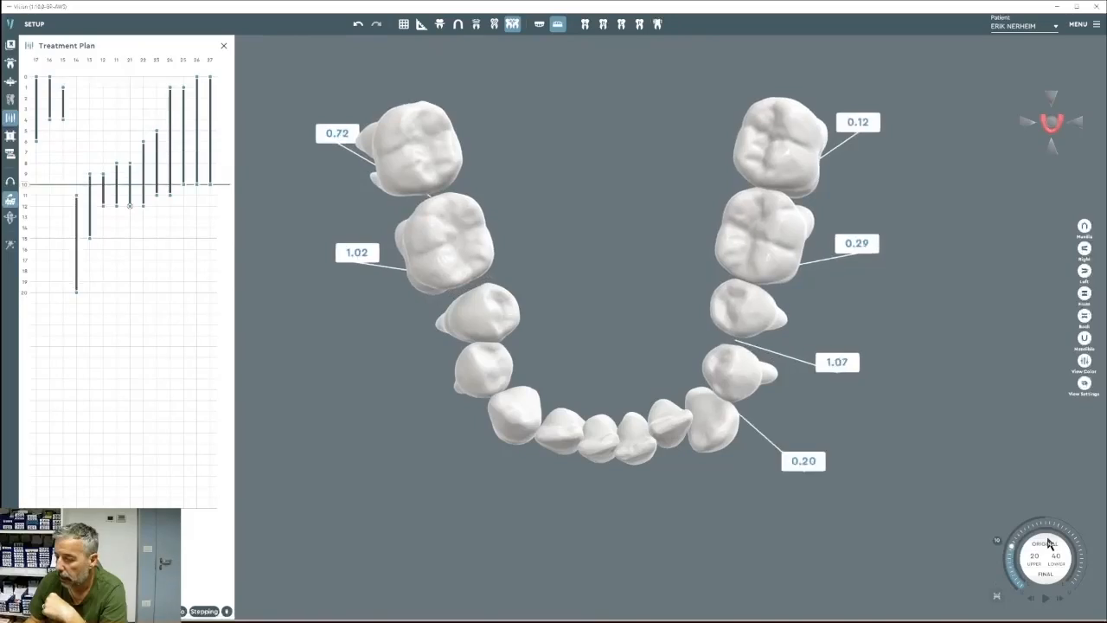
scroll(1049, 544, up, 3)
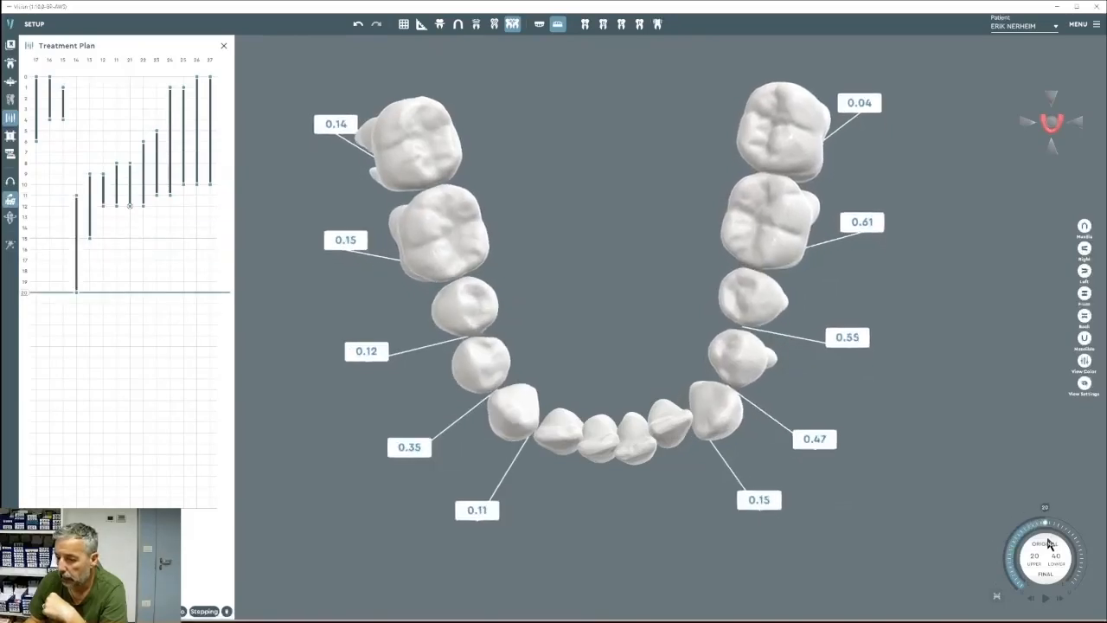
scroll(1049, 544, down, 15)
scroll(1049, 544, down, 5)
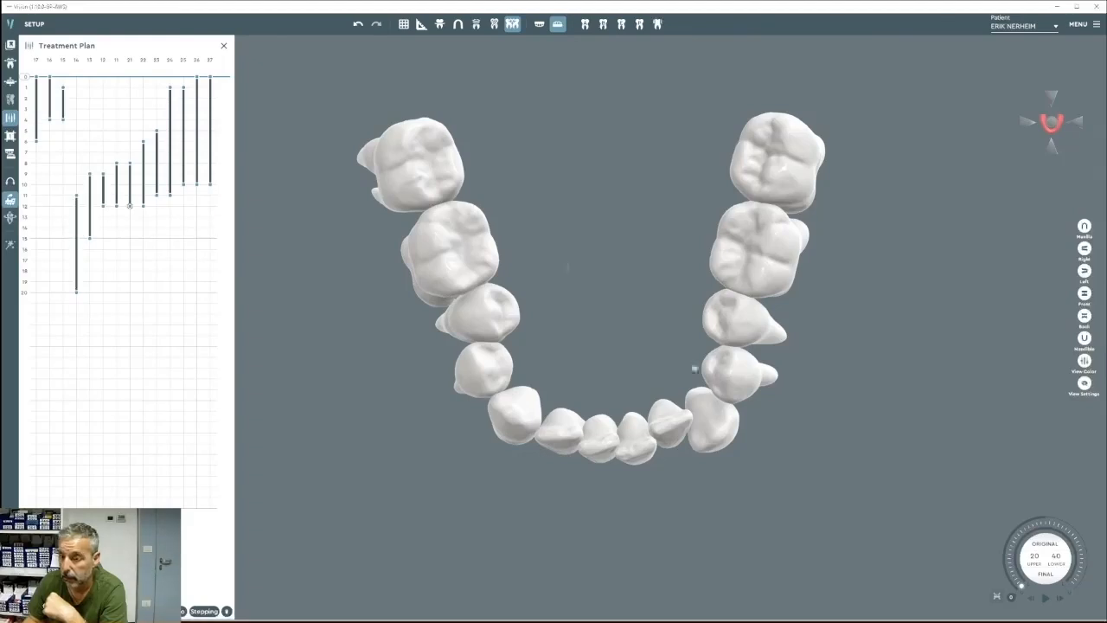
scroll(1035, 531, up, 4)
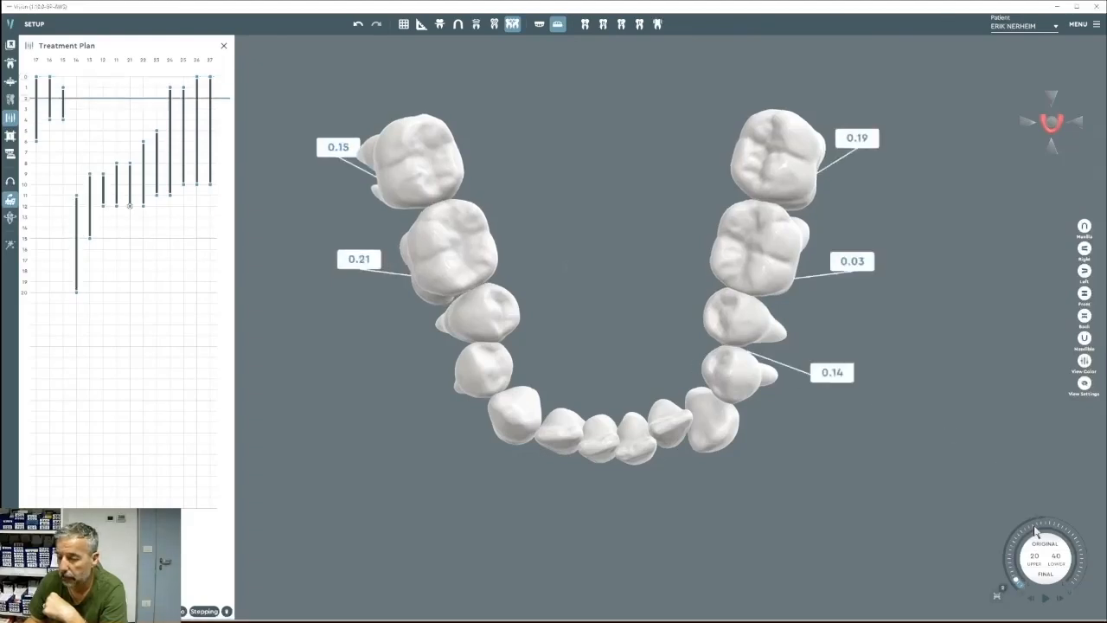
scroll(1035, 530, down, 4)
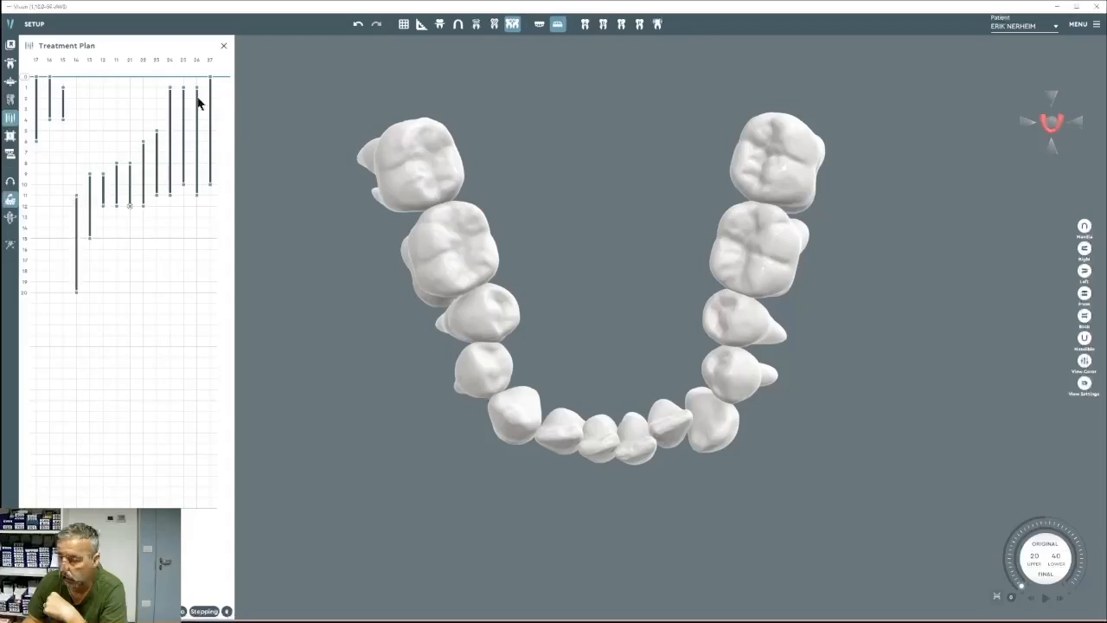
Shift the movement of upper tooth 26 to start at stage 0 and that of lower tooth 36 to stages 10–35.
drag(197, 100, 200, 91)
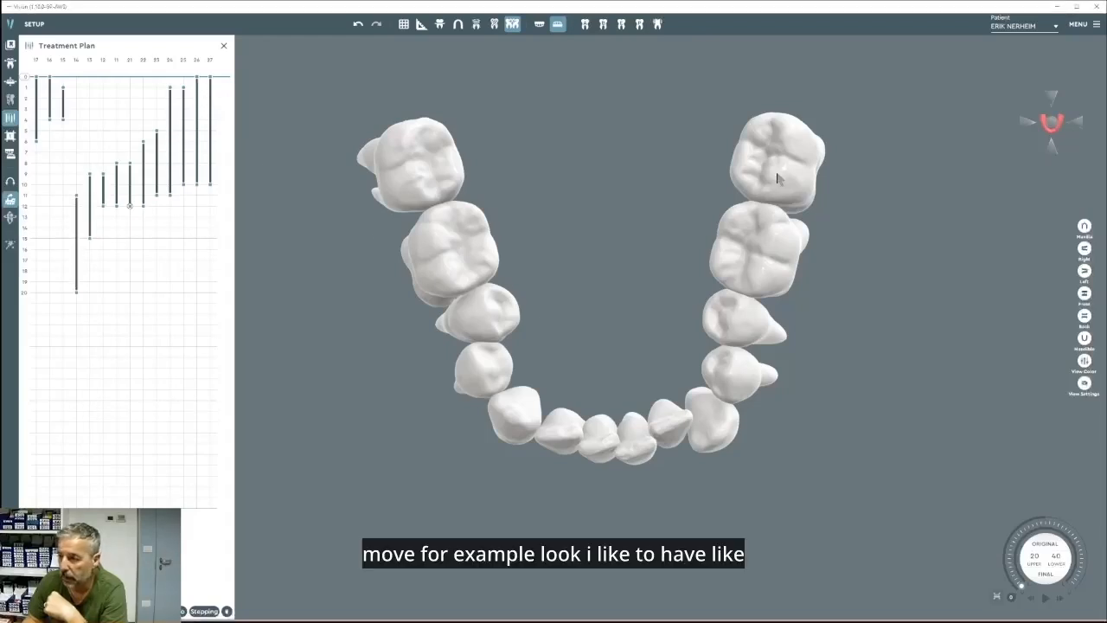
click(777, 177)
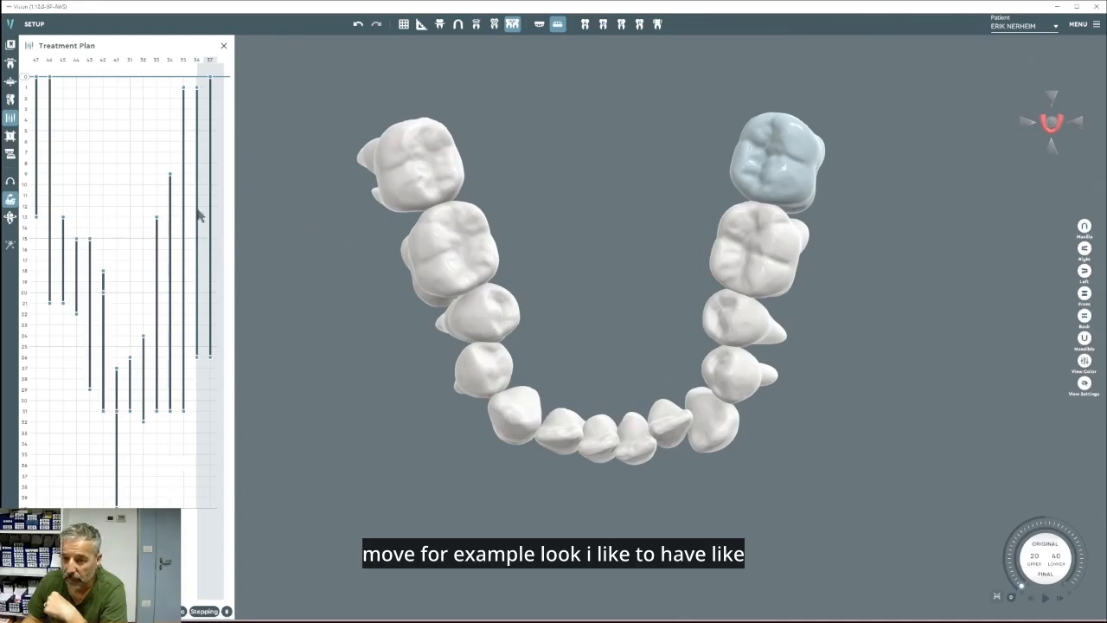
drag(198, 211, 196, 245)
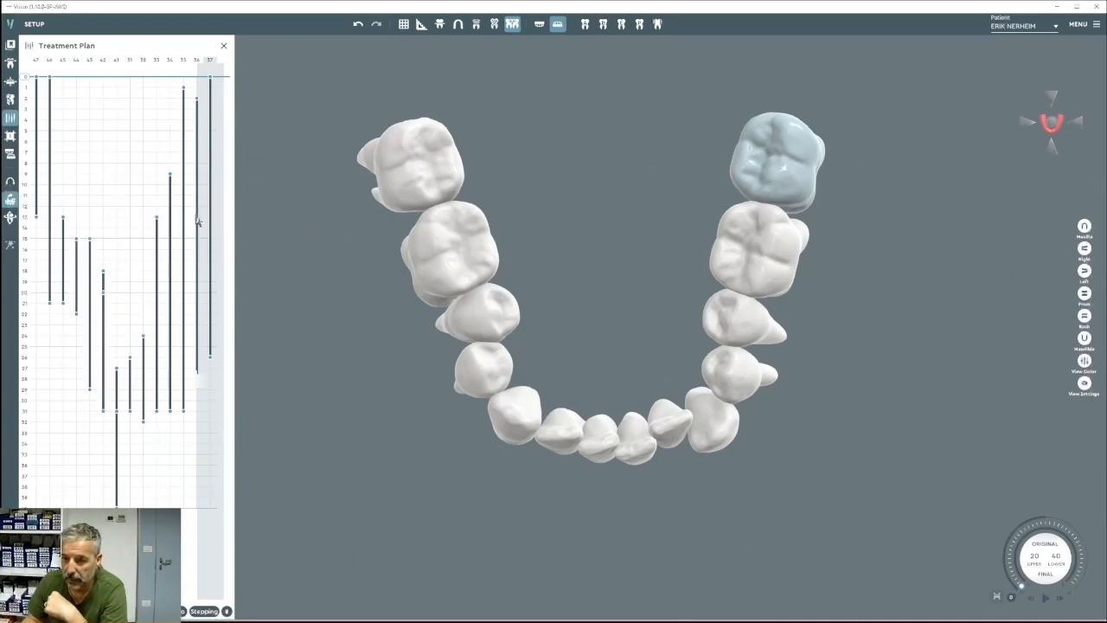
drag(198, 218, 199, 192)
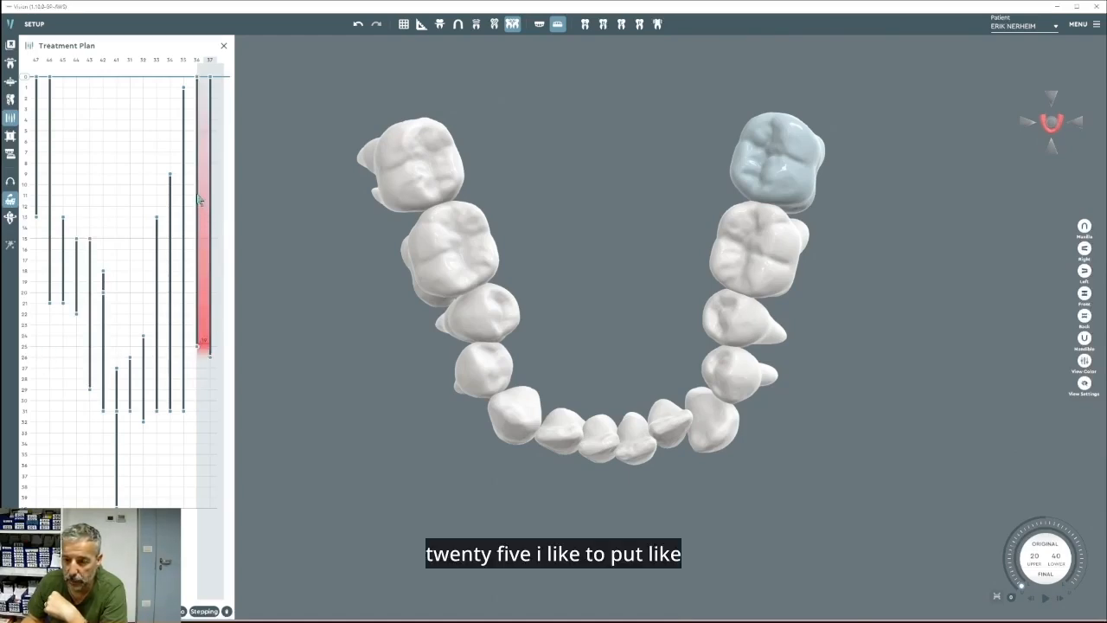
drag(199, 205, 200, 309)
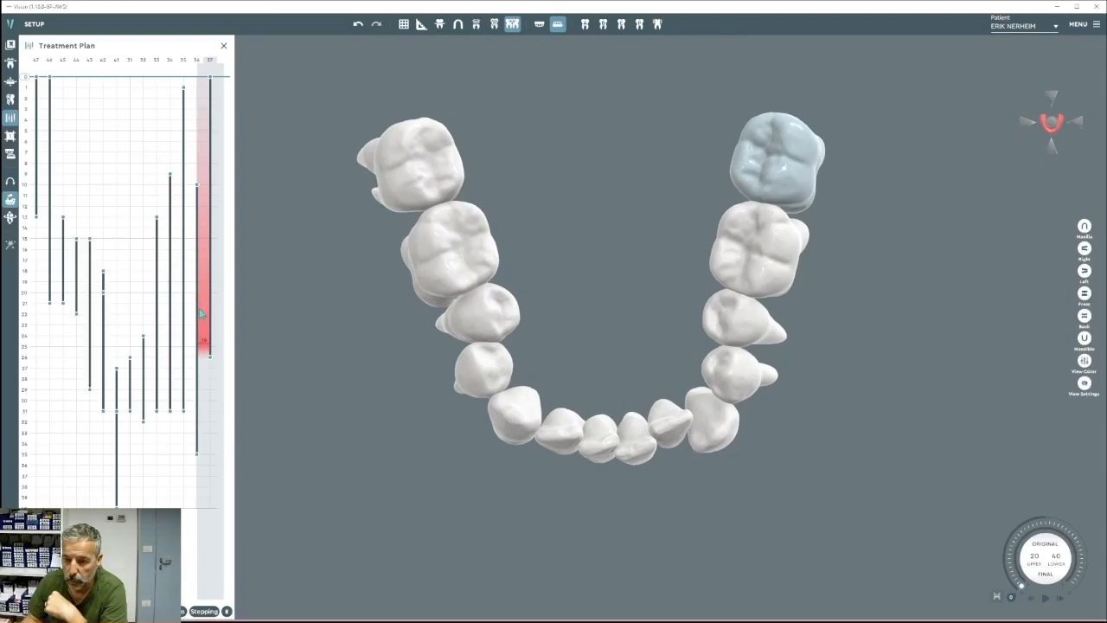
Shift the movement of tooth 35 to start at stage 20 and that of tooth 34 to start at stage 30.
click(184, 167)
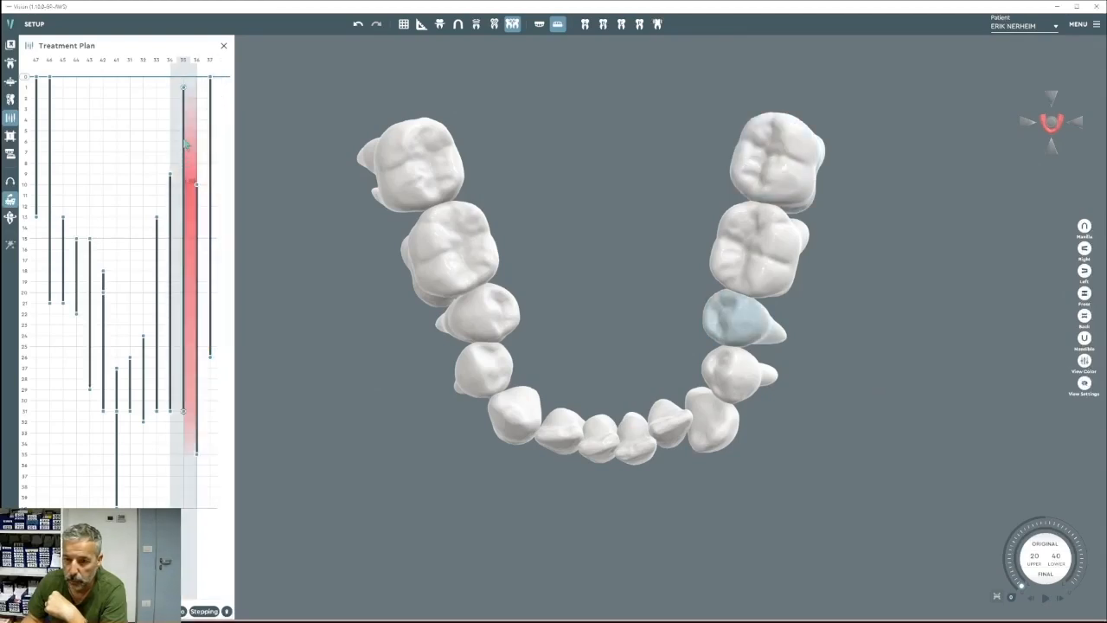
drag(184, 144, 194, 354)
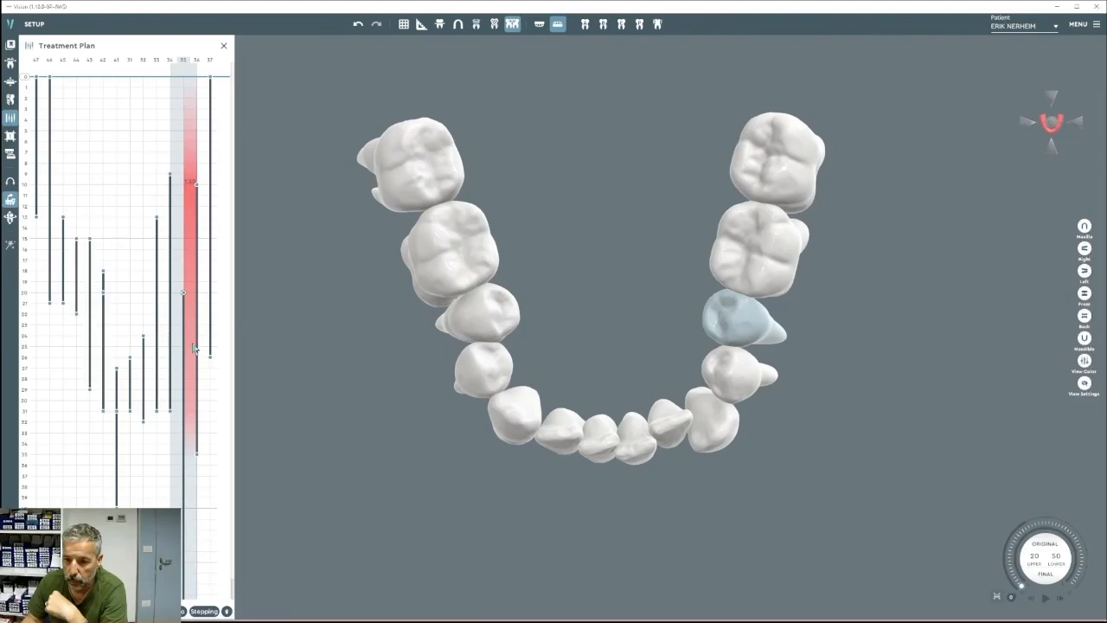
drag(173, 251, 179, 447)
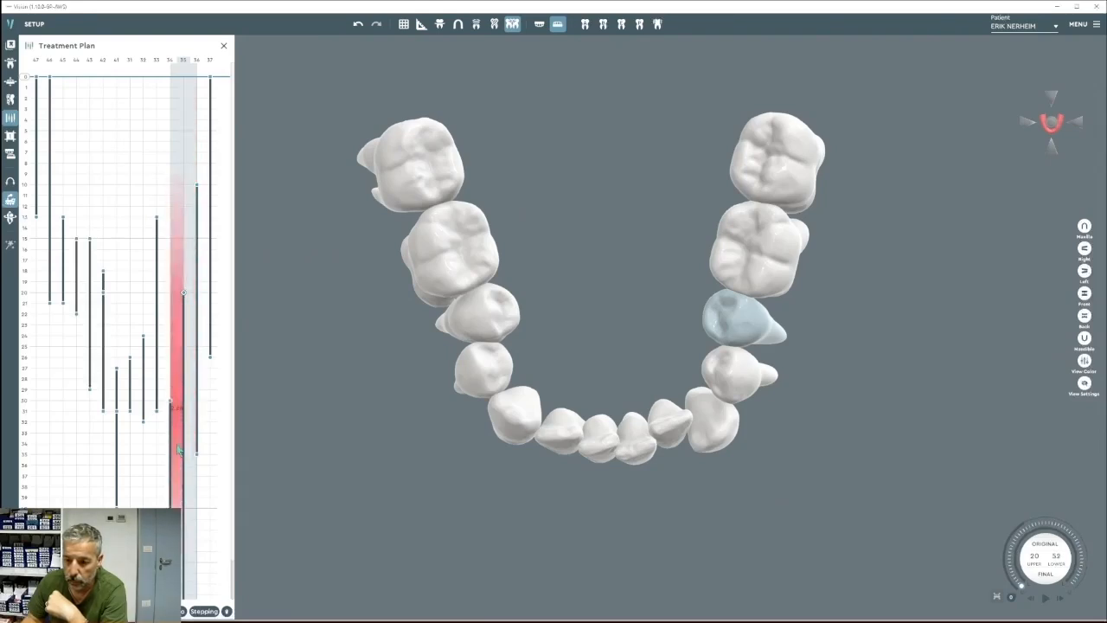
Shift the movement of tooth 33 to start at stage 40 and preview the lower arch at stage 24.
drag(156, 263, 156, 509)
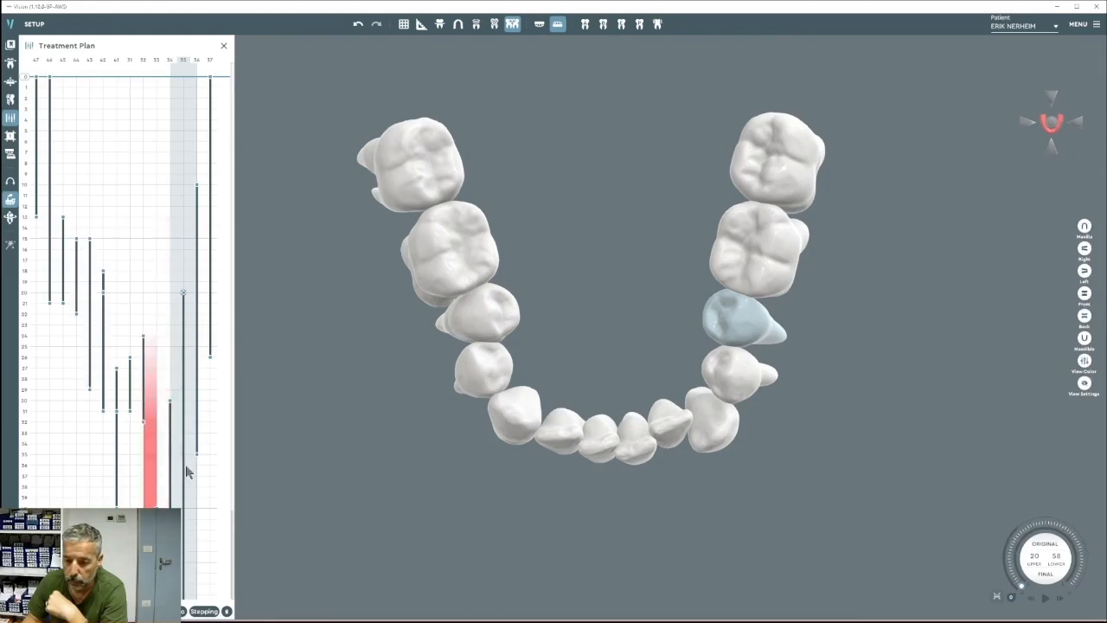
scroll(186, 463, down, 2)
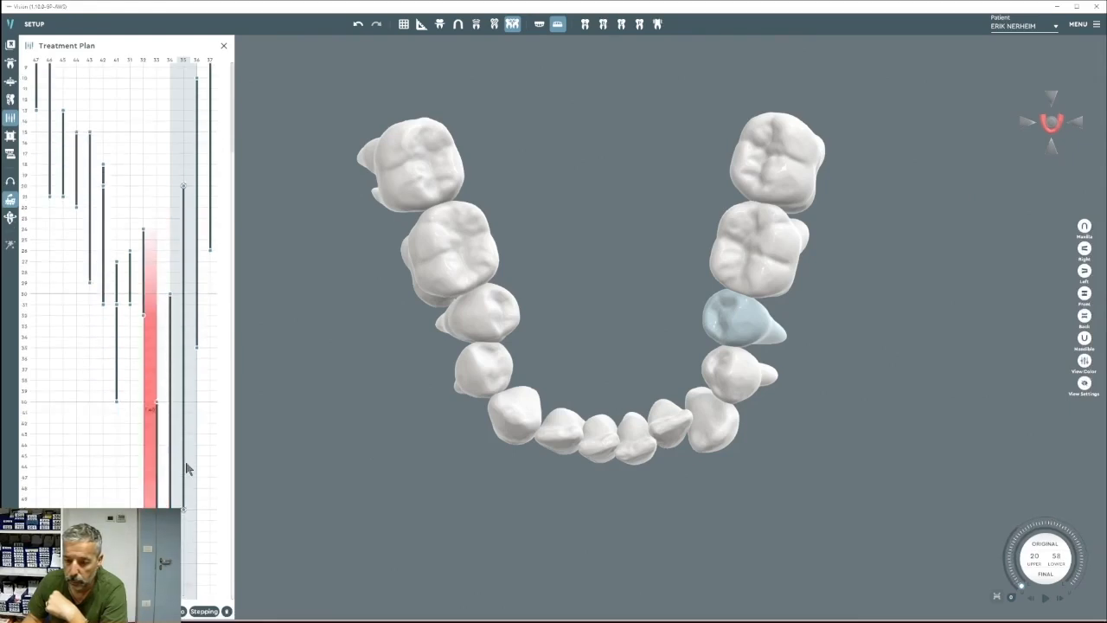
click(1047, 556)
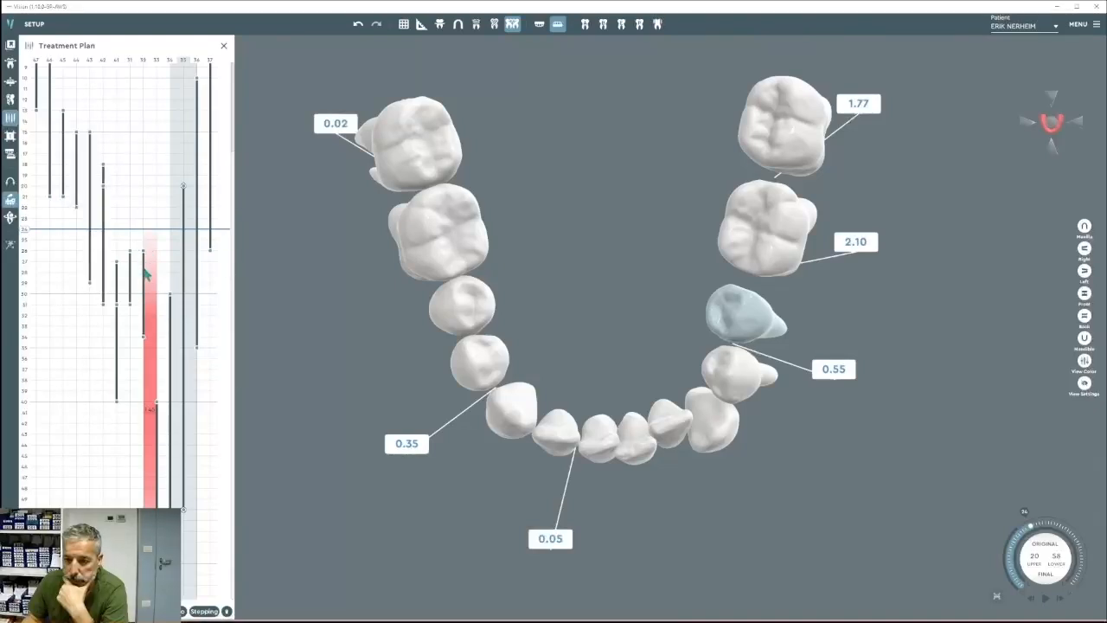
Shift the movement of tooth 32 to start at stage 53 in the lower treatment plan.
drag(146, 273, 157, 421)
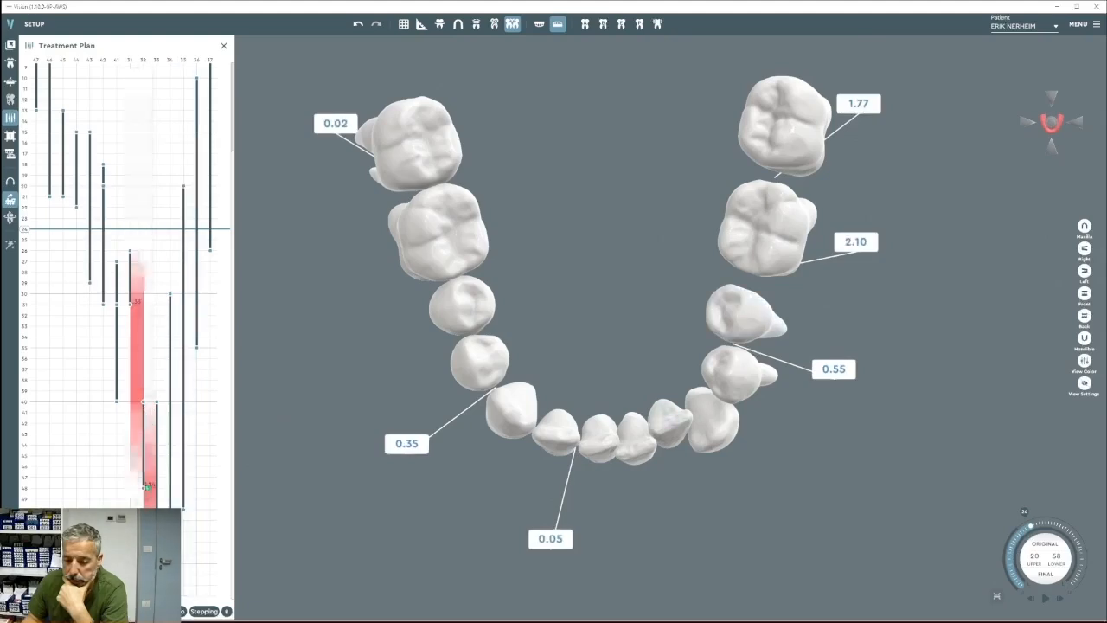
click(358, 26)
drag(145, 279, 145, 550)
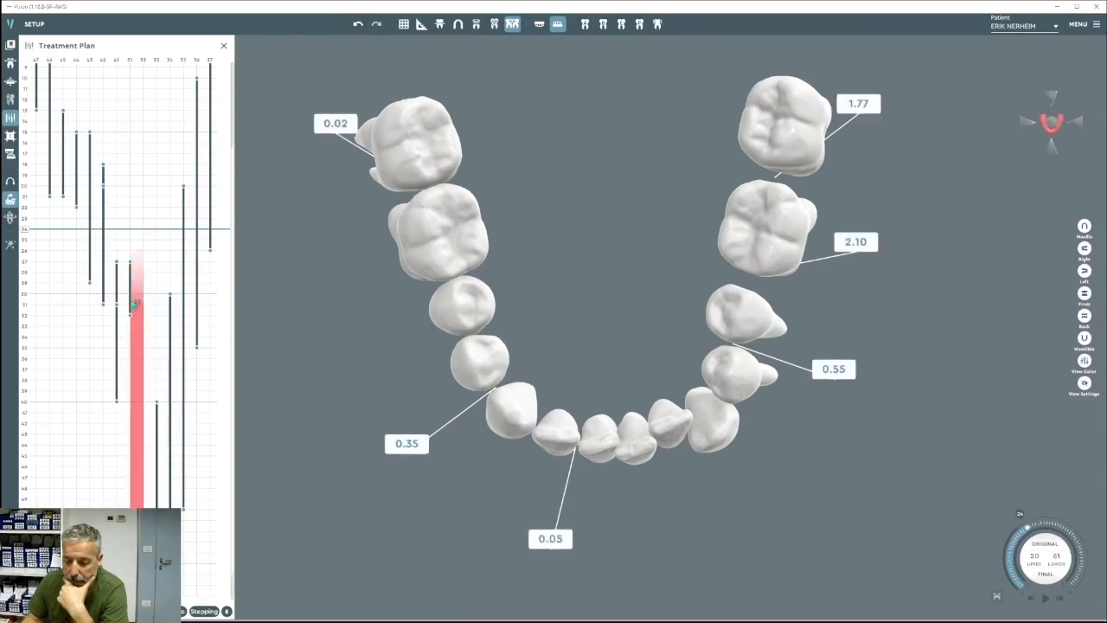
Shift the movements of teeth 31 and 41 so that both start at stage 55.
drag(130, 301, 130, 554)
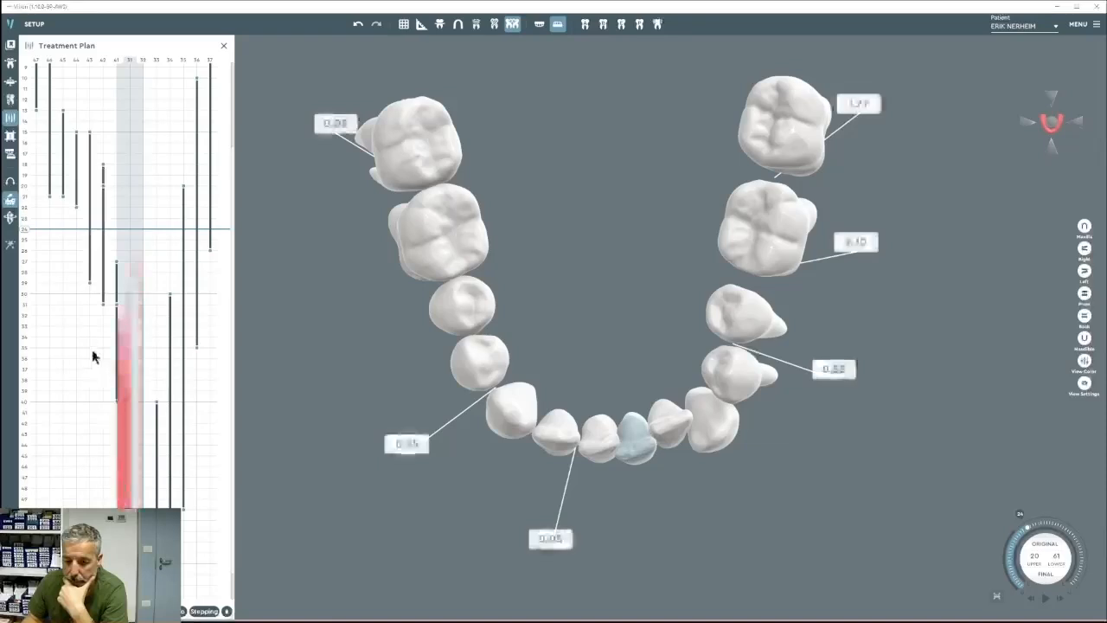
drag(118, 280, 116, 424)
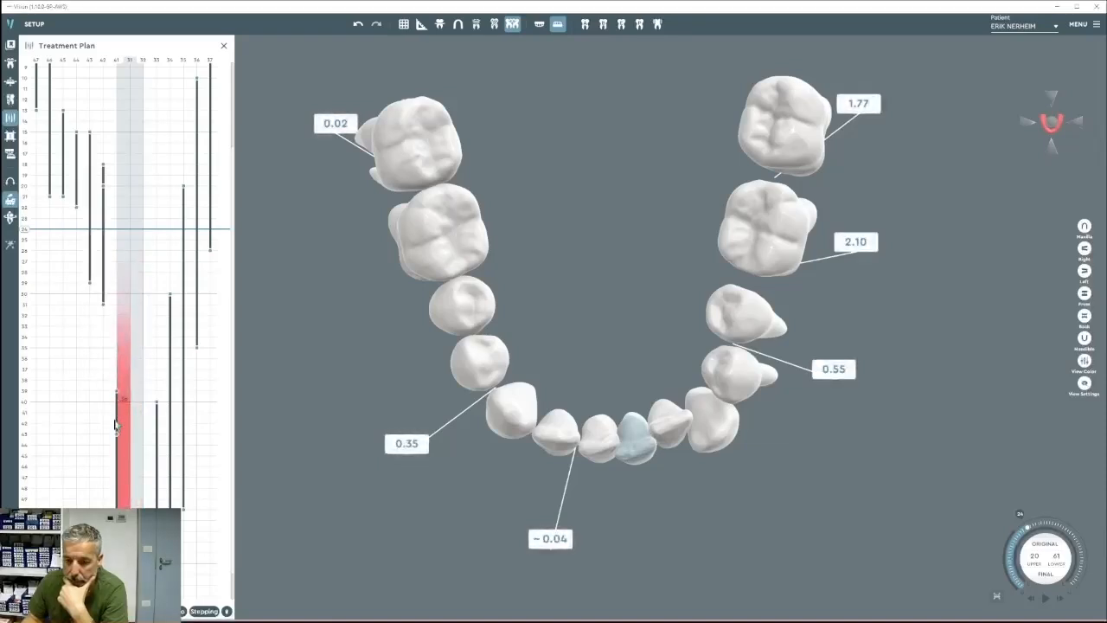
drag(116, 488, 116, 527)
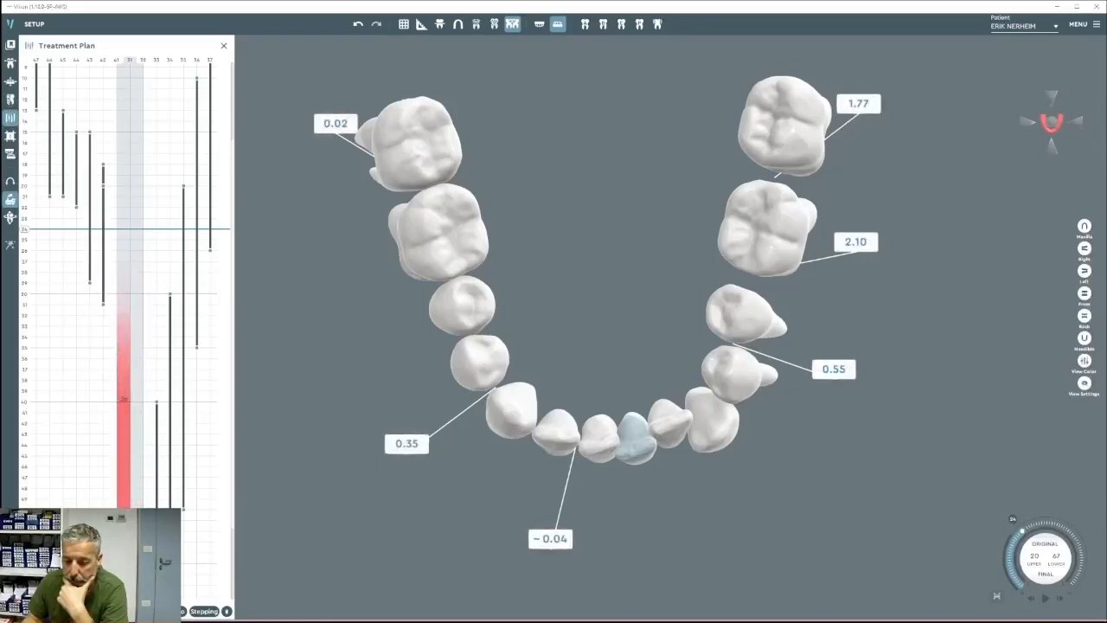
drag(116, 529, 116, 532)
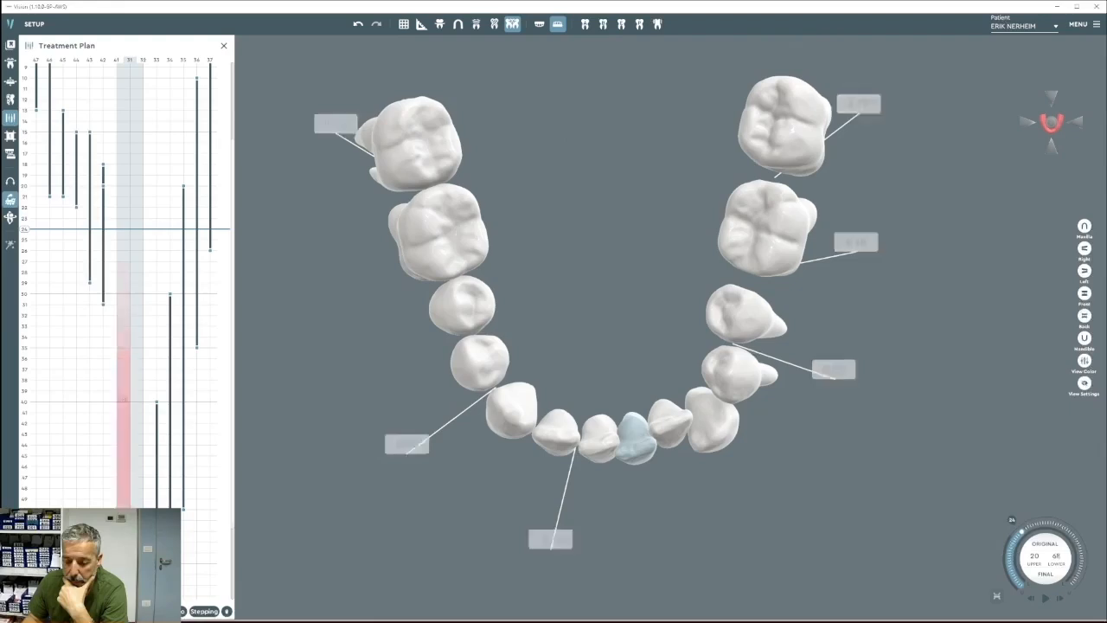
scroll(194, 442, down, 3)
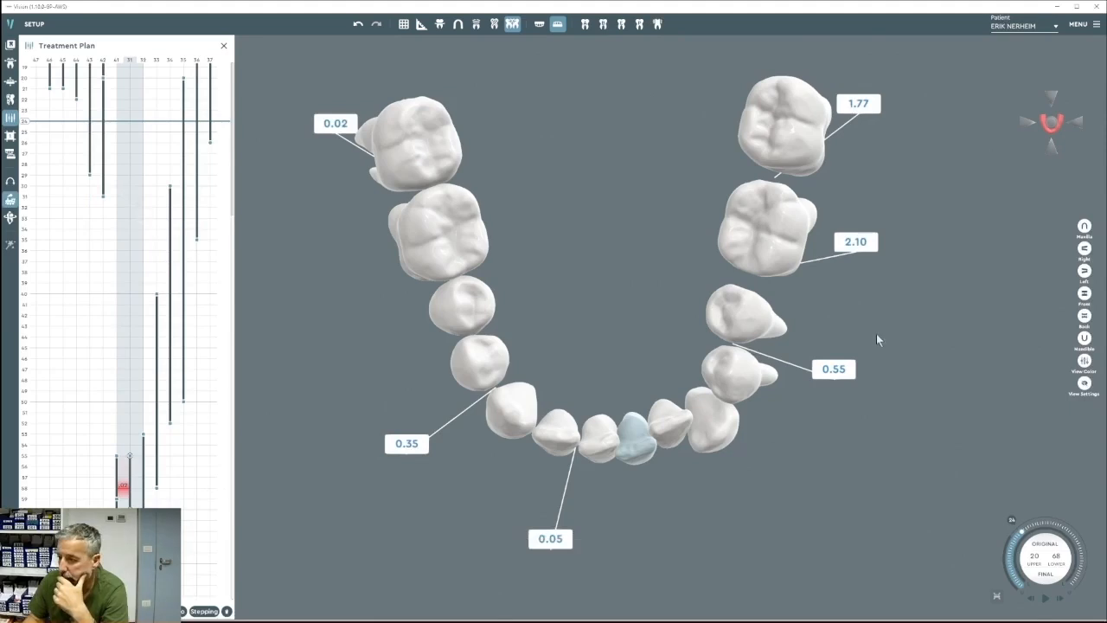
Move through the stages of the lower arch to check the staggered movement sequence of the lower left teeth.
click(1035, 566)
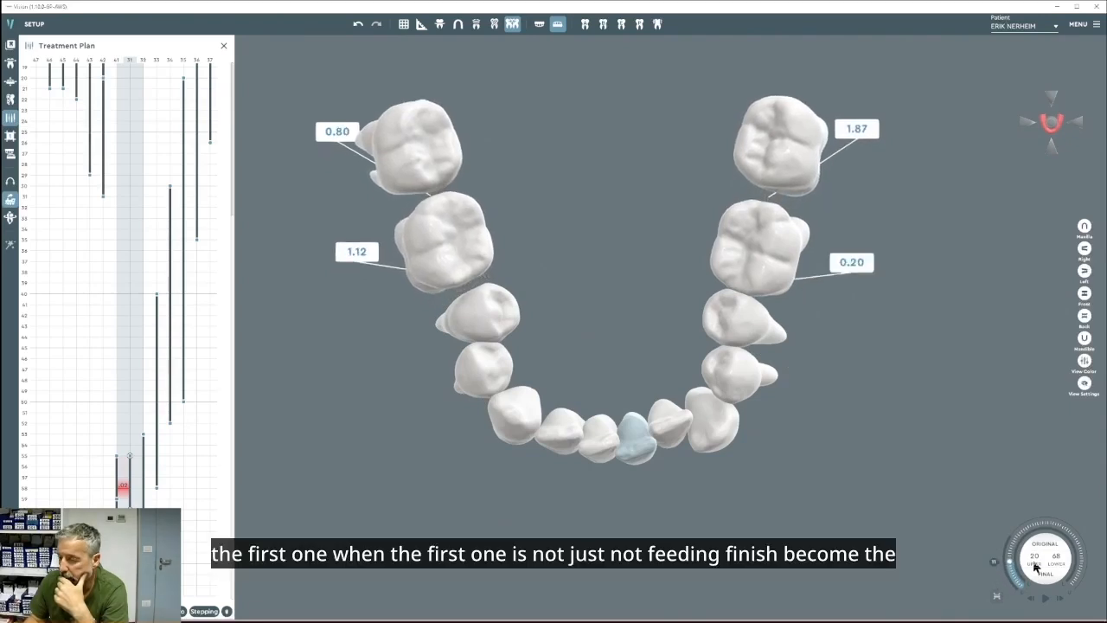
scroll(894, 360, down, 1)
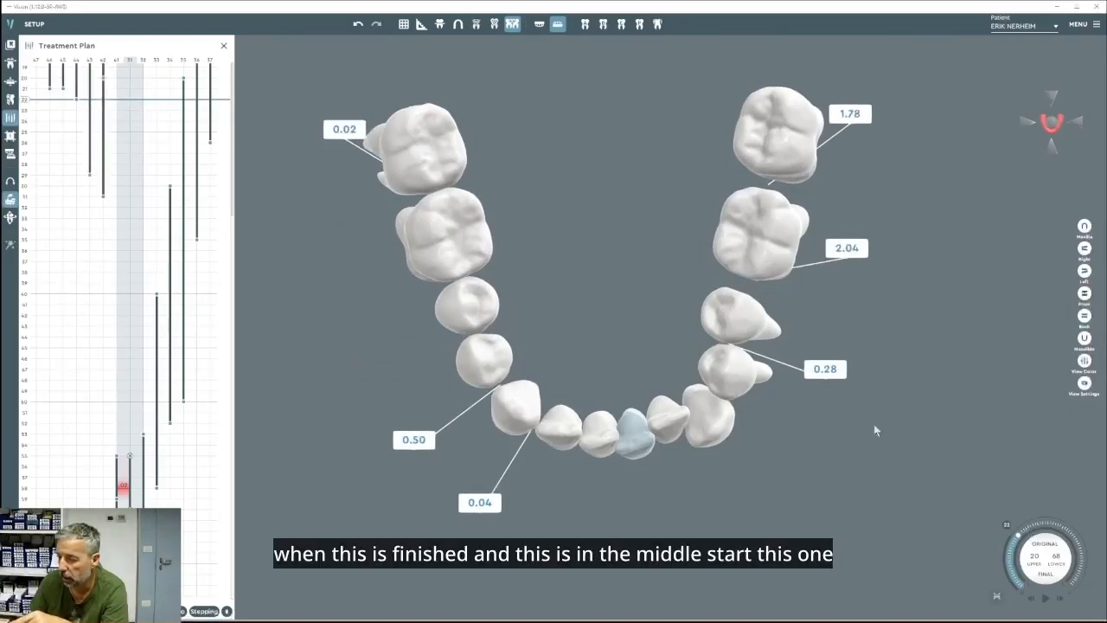
scroll(1053, 536, up, 11)
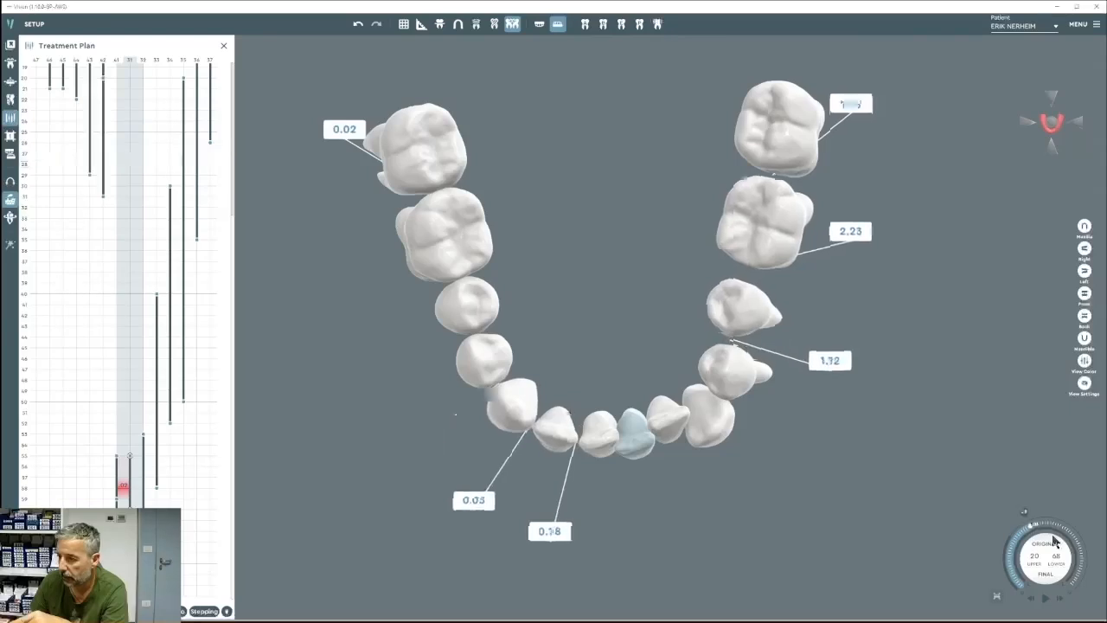
Step through the lower arch's stages up to stage 59 and back to stage 35 to check the spaces between the teeth.
scroll(1054, 541, up, 2)
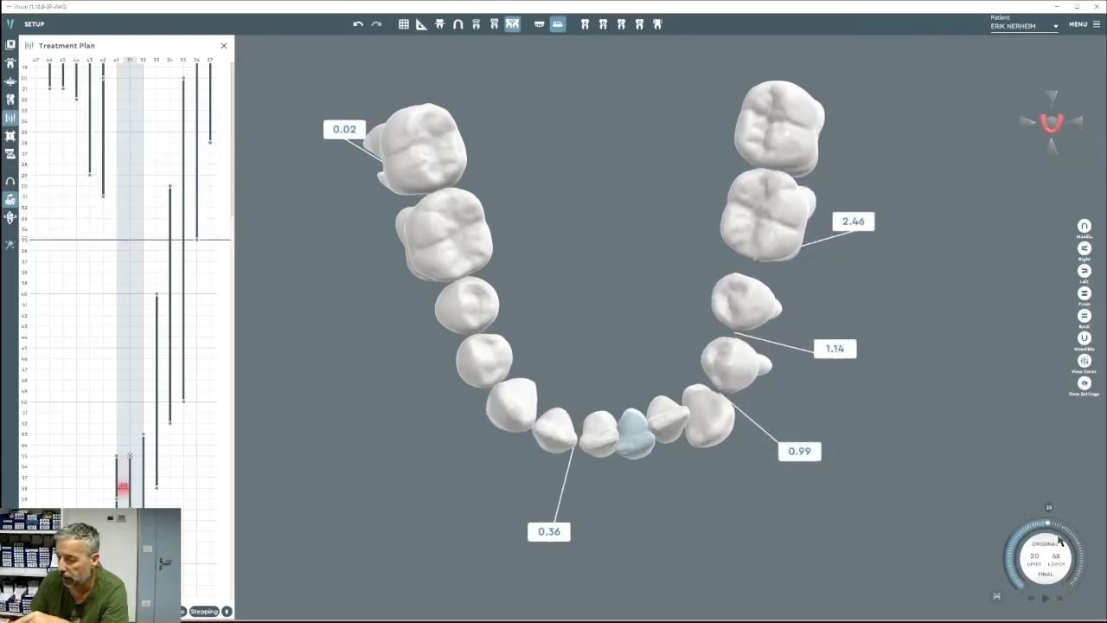
scroll(1055, 540, up, 11)
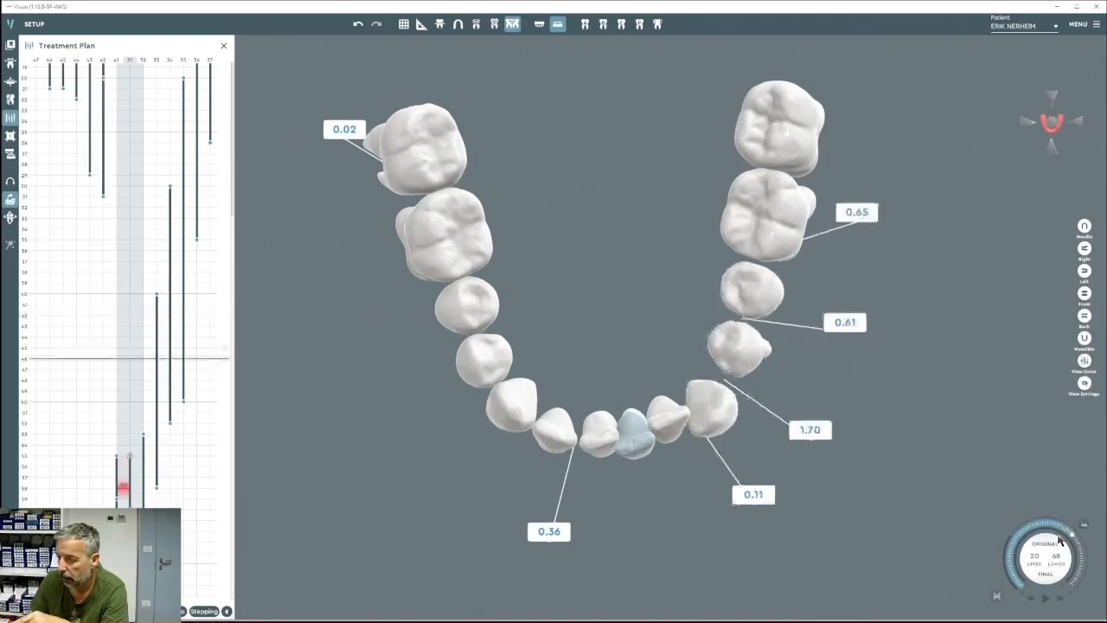
scroll(1060, 540, up, 8)
scroll(1061, 540, up, 10)
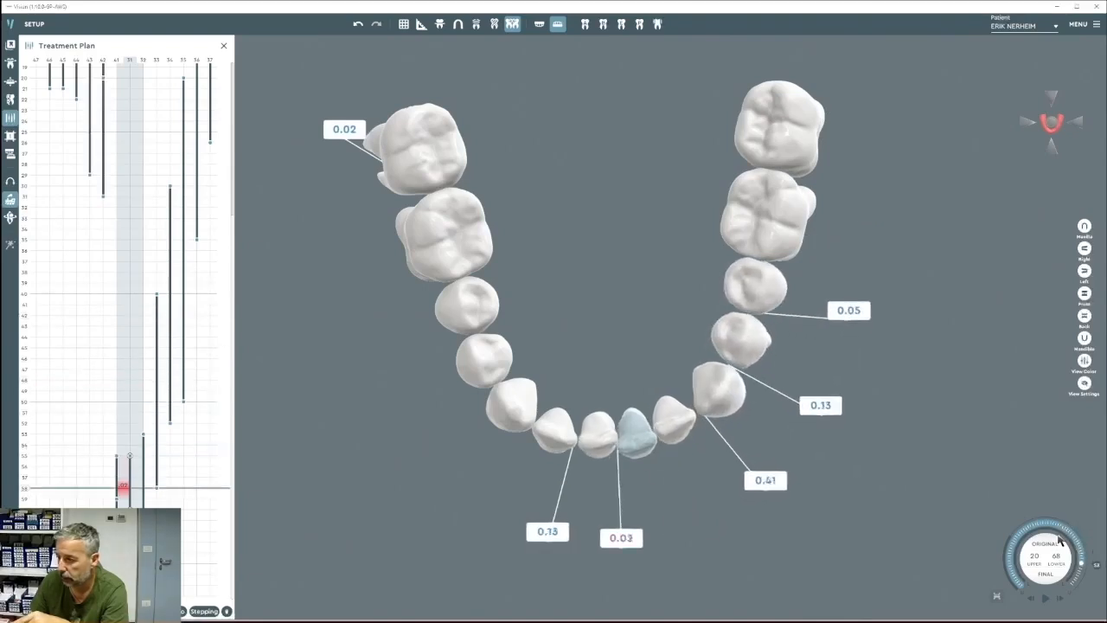
scroll(1060, 541, down, 20)
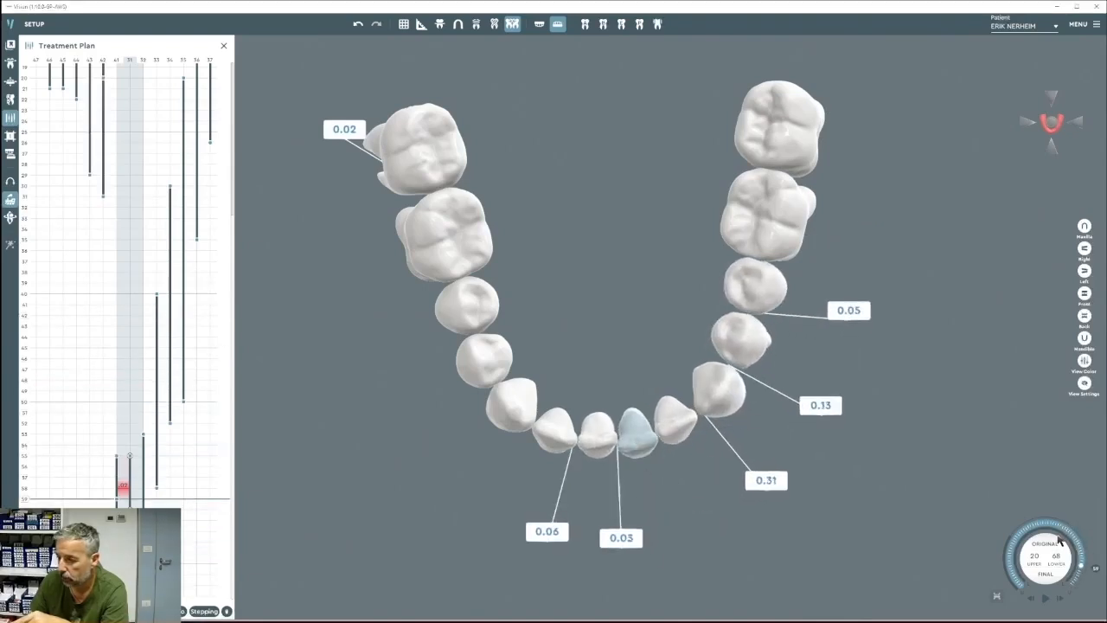
scroll(1040, 531, down, 1)
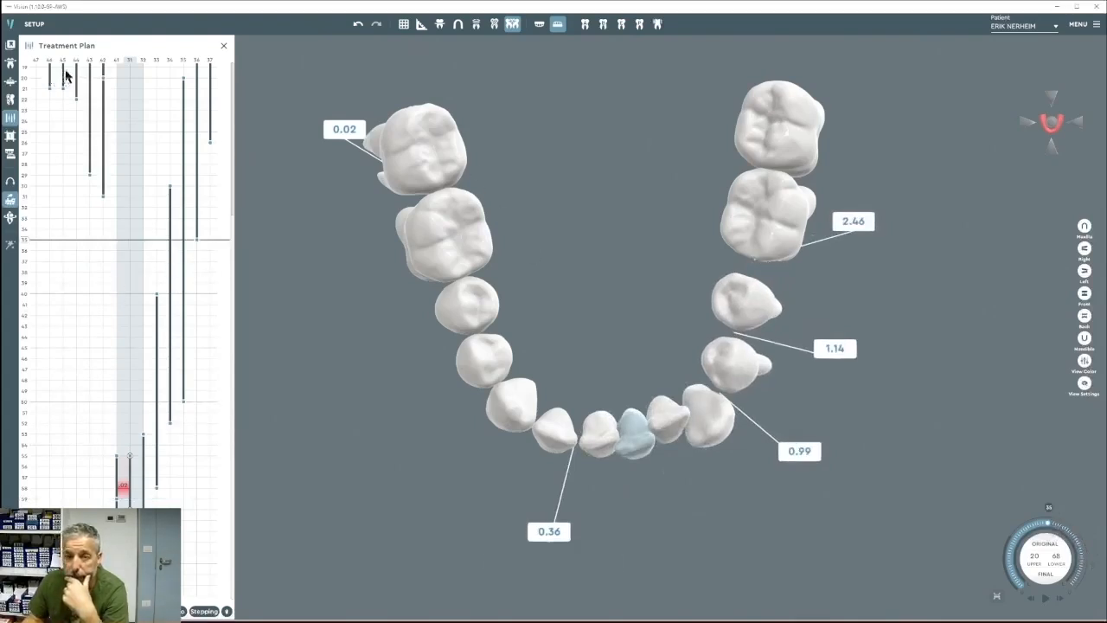
Shift the movement of tooth 46 to start at stage 7 and that of tooth 45 to start at stage 20.
scroll(59, 130, up, 3)
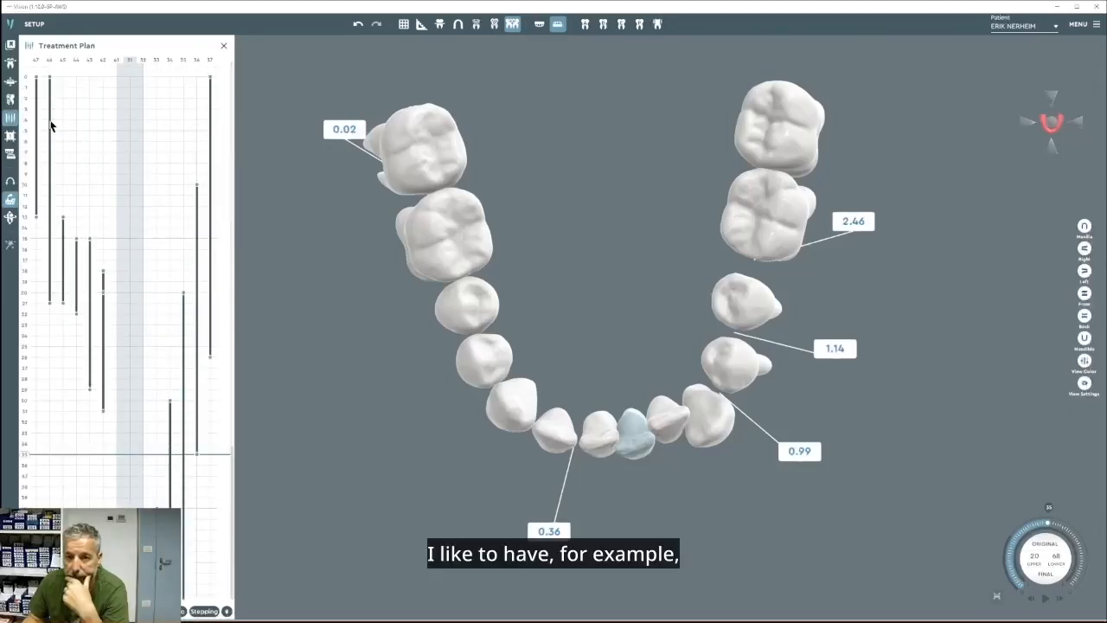
drag(50, 126, 48, 180)
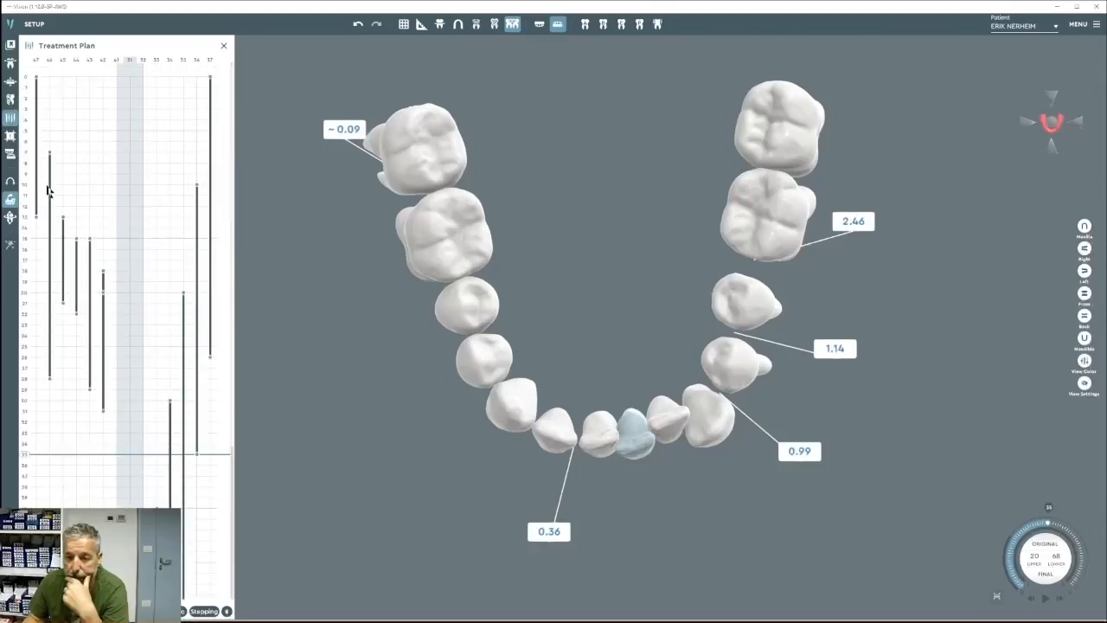
drag(63, 244, 65, 316)
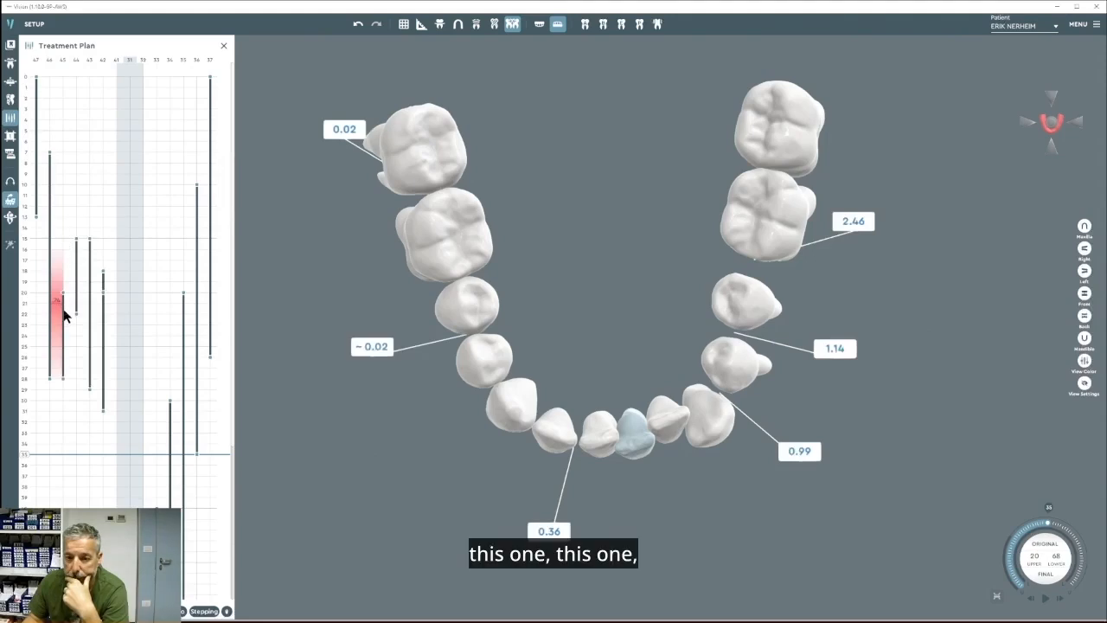
click(65, 315)
Shift the movement of tooth 44 to start at stage 24 in the lower treatment plan.
drag(77, 277, 76, 367)
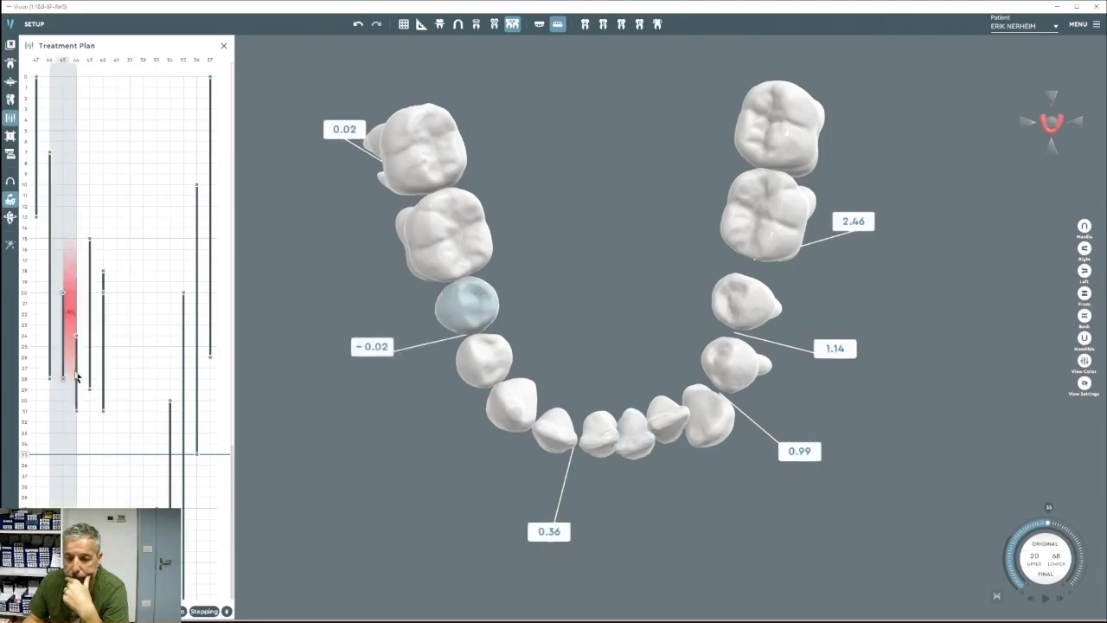
click(61, 322)
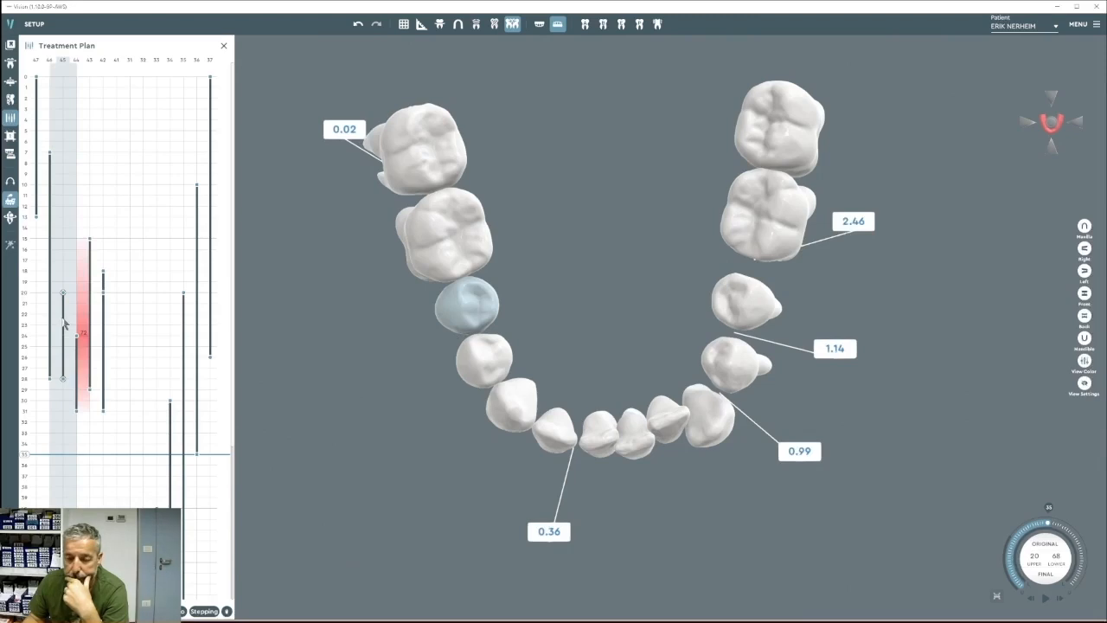
mouse_move(78, 353)
mouse_down()
mouse_move(78, 327)
mouse_move(79, 346)
mouse_up()
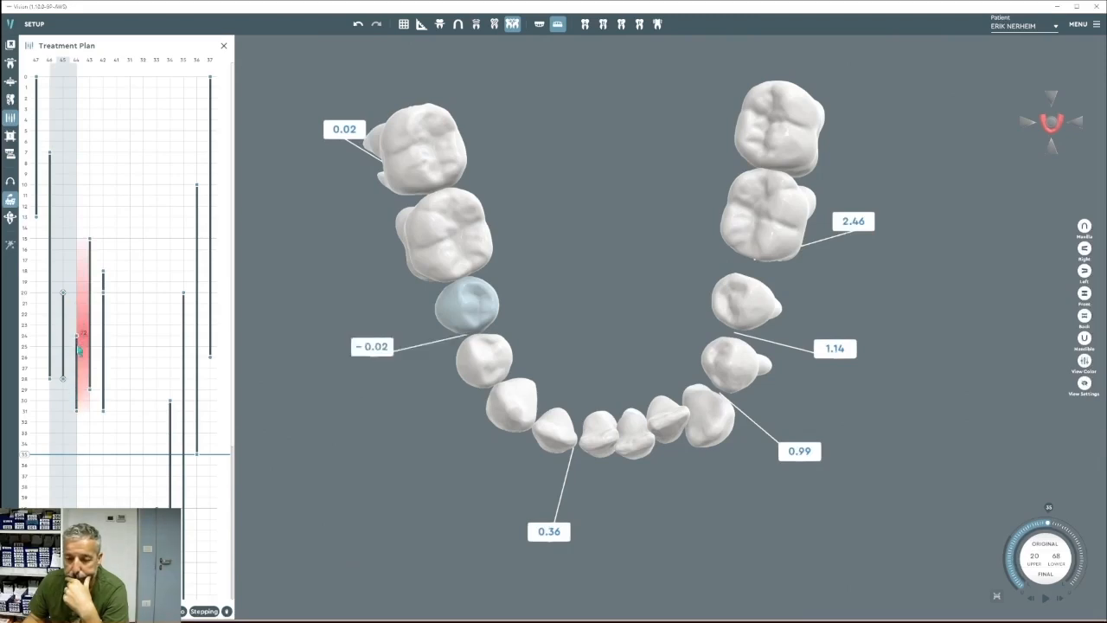
click(78, 349)
Shift the movement of tooth 43 to start at stage 27 and that of tooth 42 to start at stage 35.
drag(90, 286, 93, 415)
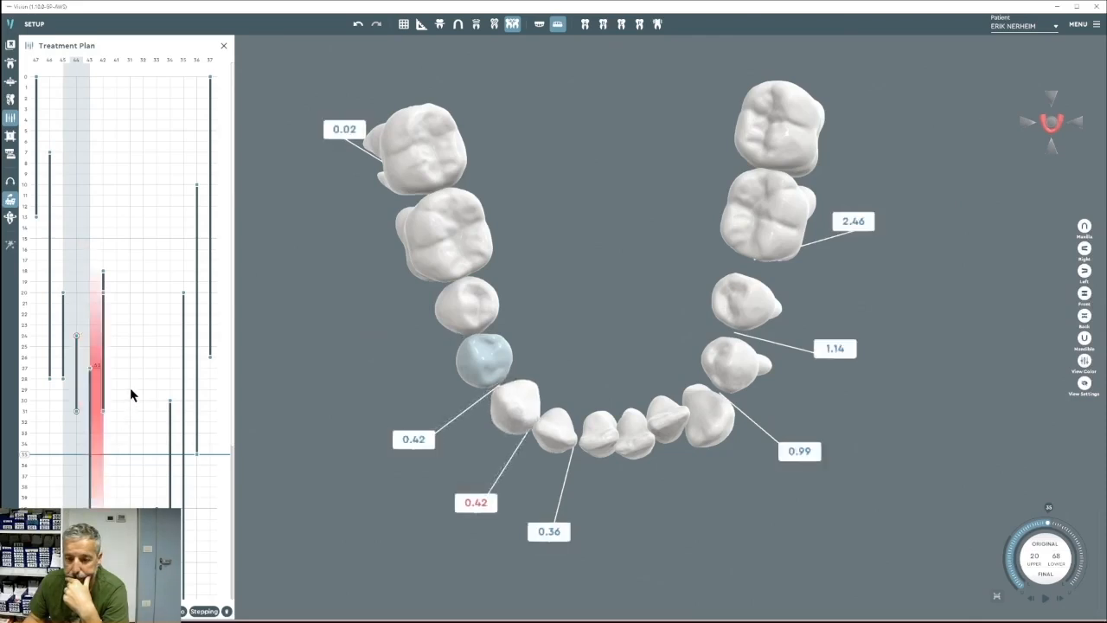
drag(103, 321, 110, 502)
scroll(135, 390, down, 5)
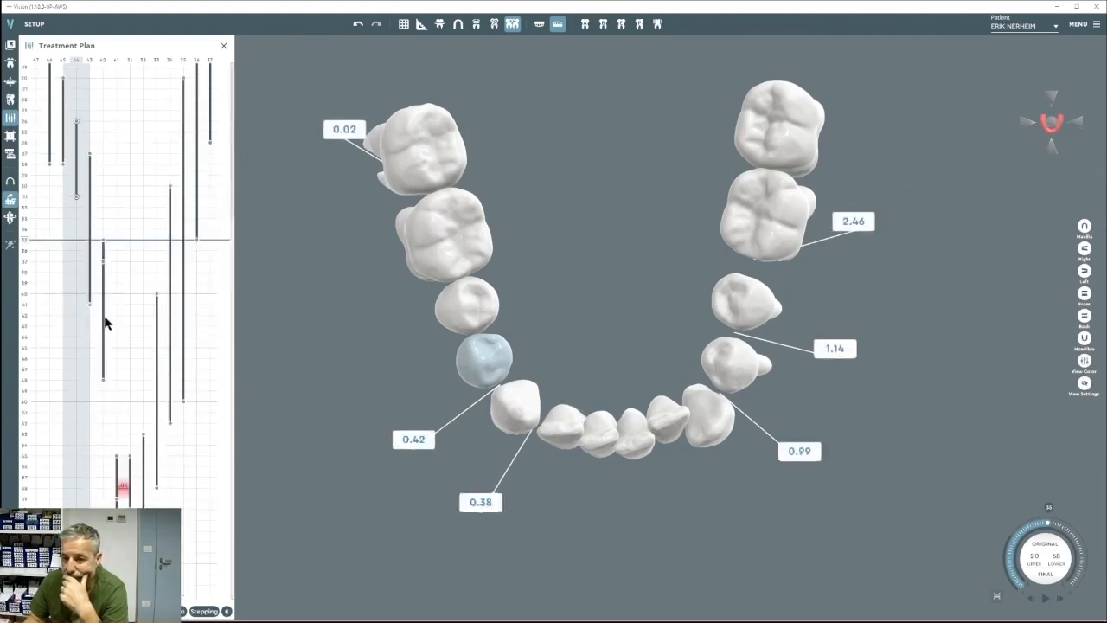
scroll(130, 321, up, 5)
scroll(154, 327, down, 5)
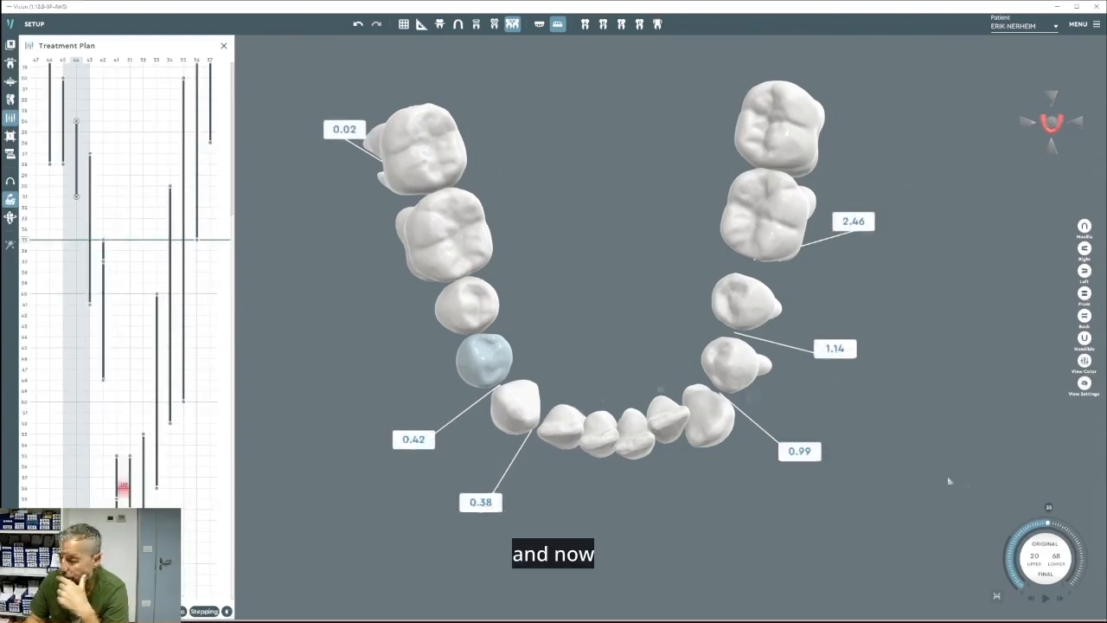
Preview the re-staged lower arch through to the final stage and view it together with the upper arch from the front.
click(1046, 544)
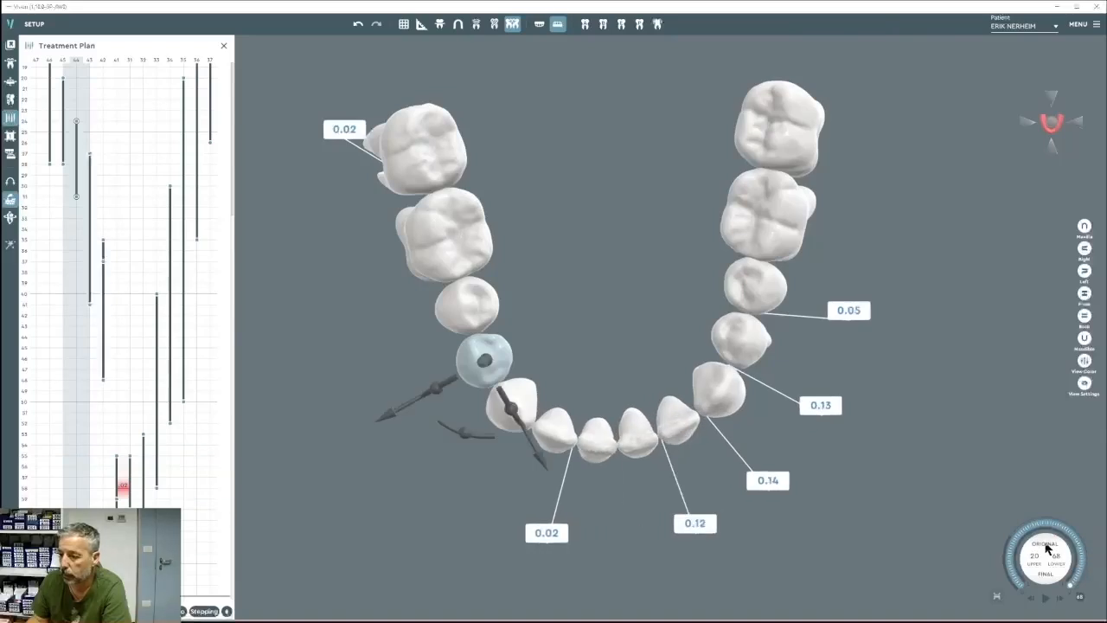
click(1046, 545)
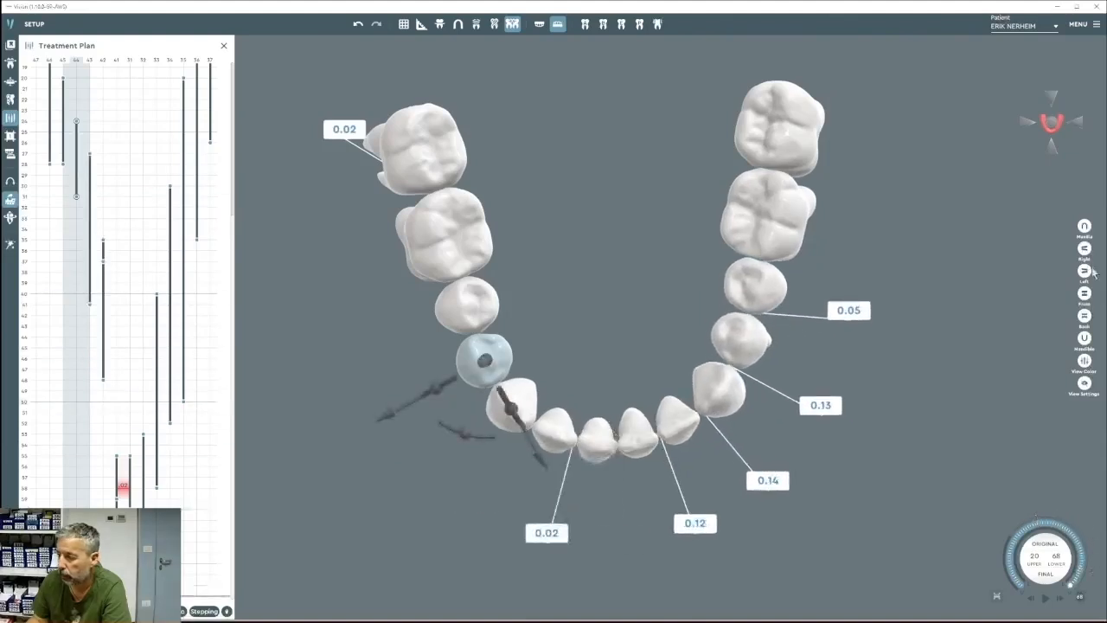
click(1085, 294)
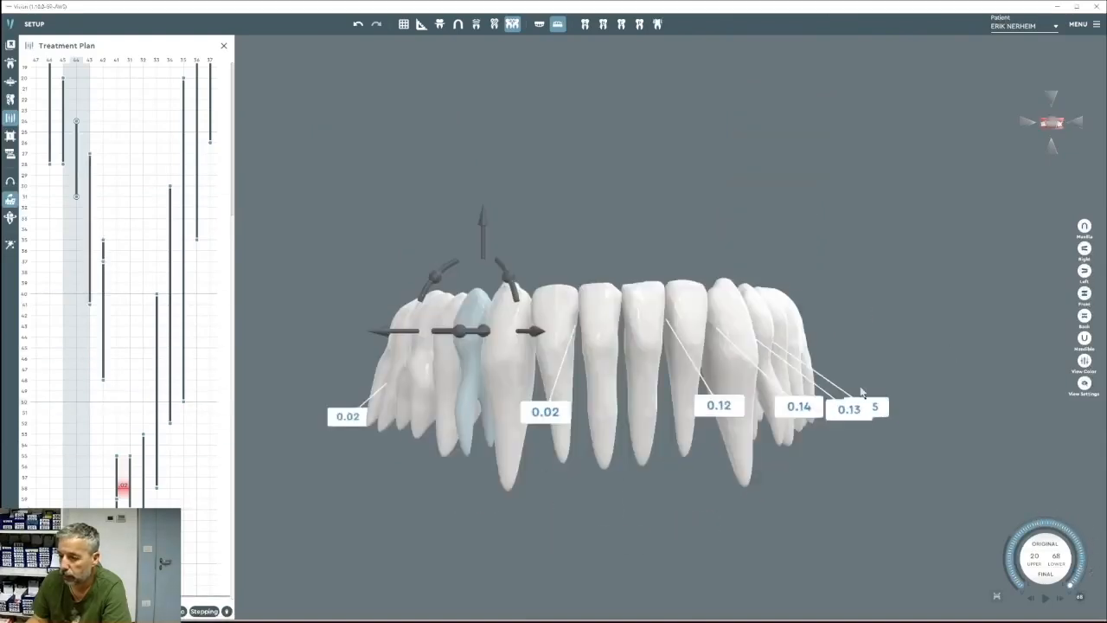
click(539, 24)
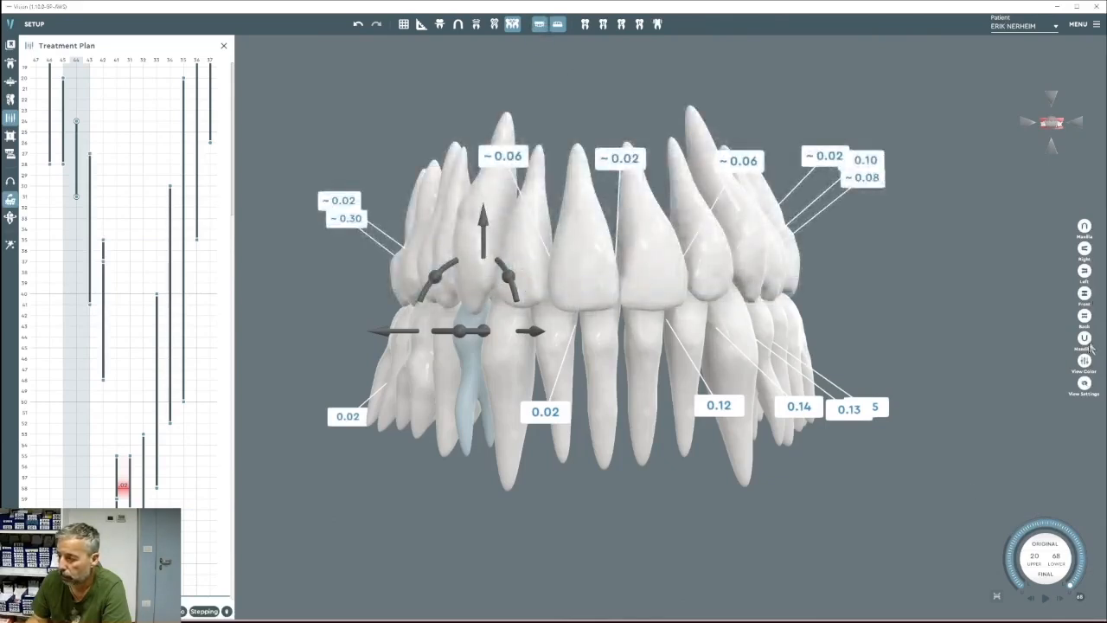
Review the staging on the upper arch alone and on both arches from the left side and front, and close the treatment plan.
click(1084, 226)
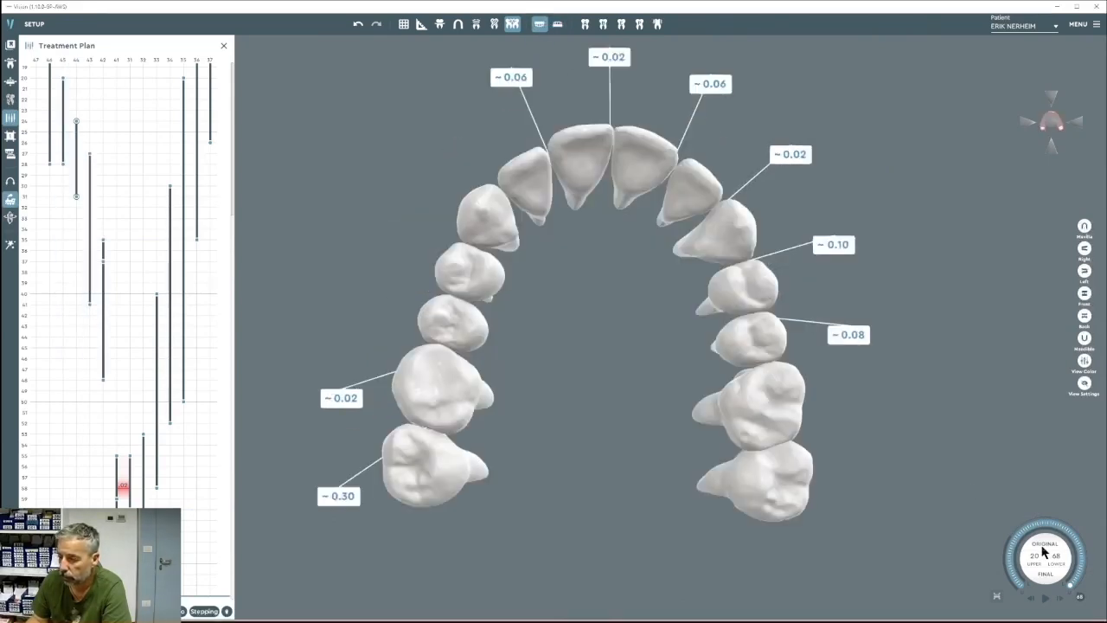
scroll(1042, 551, up, 18)
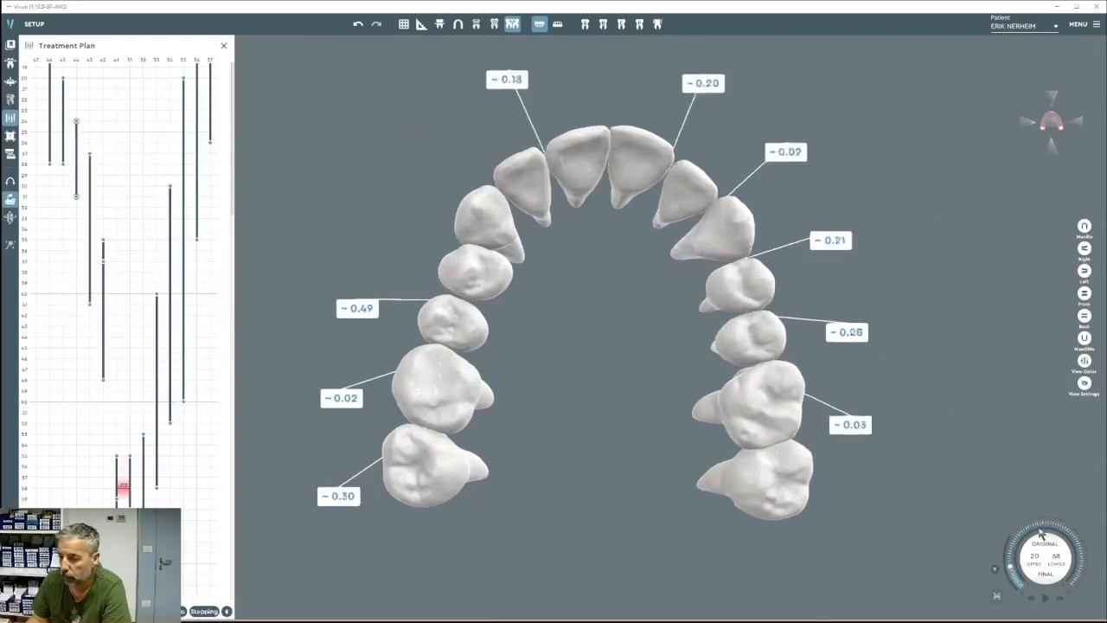
click(1083, 296)
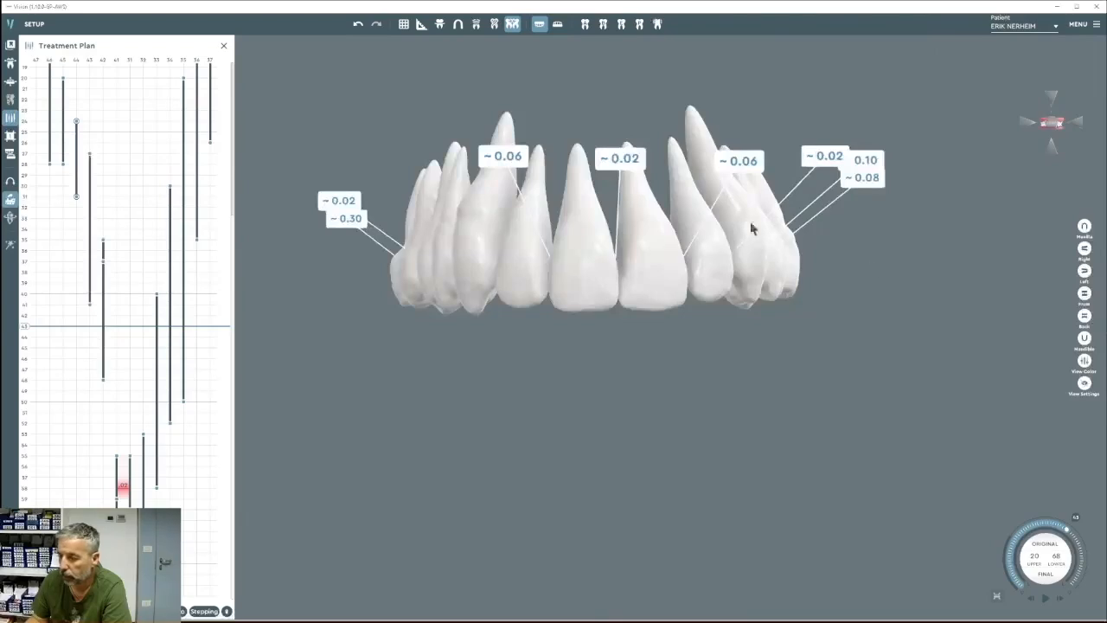
click(558, 24)
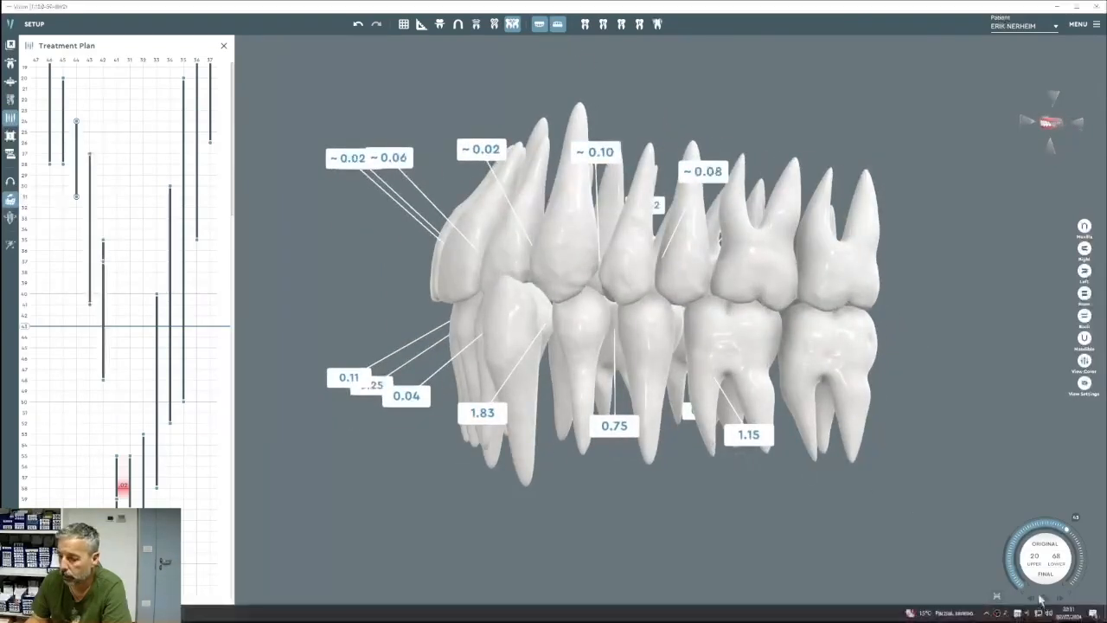
scroll(1028, 538, down, 6)
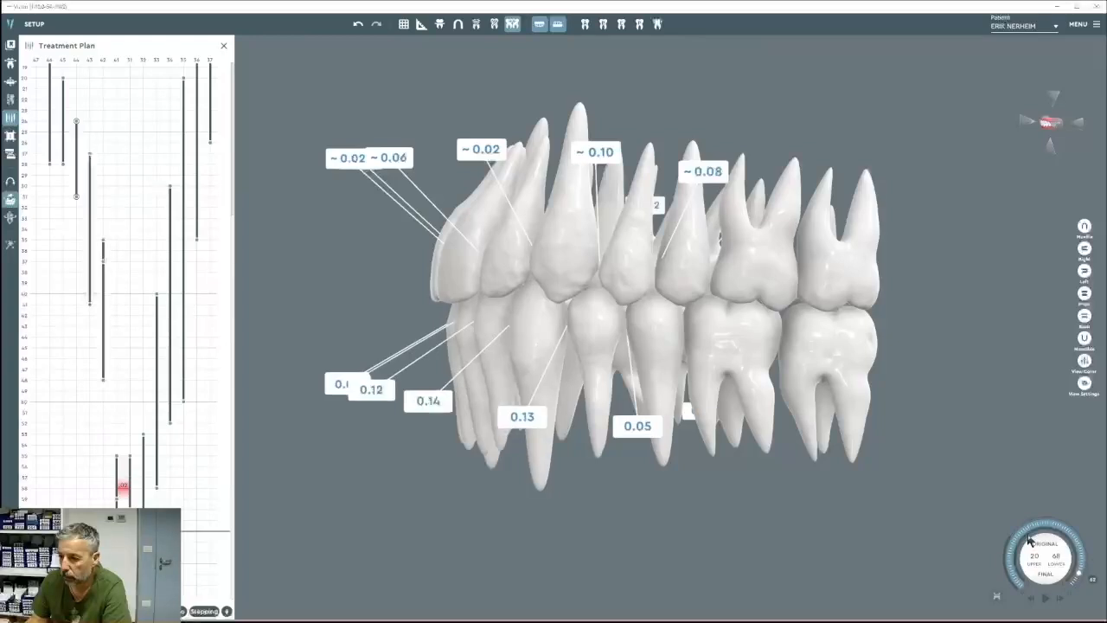
click(1084, 293)
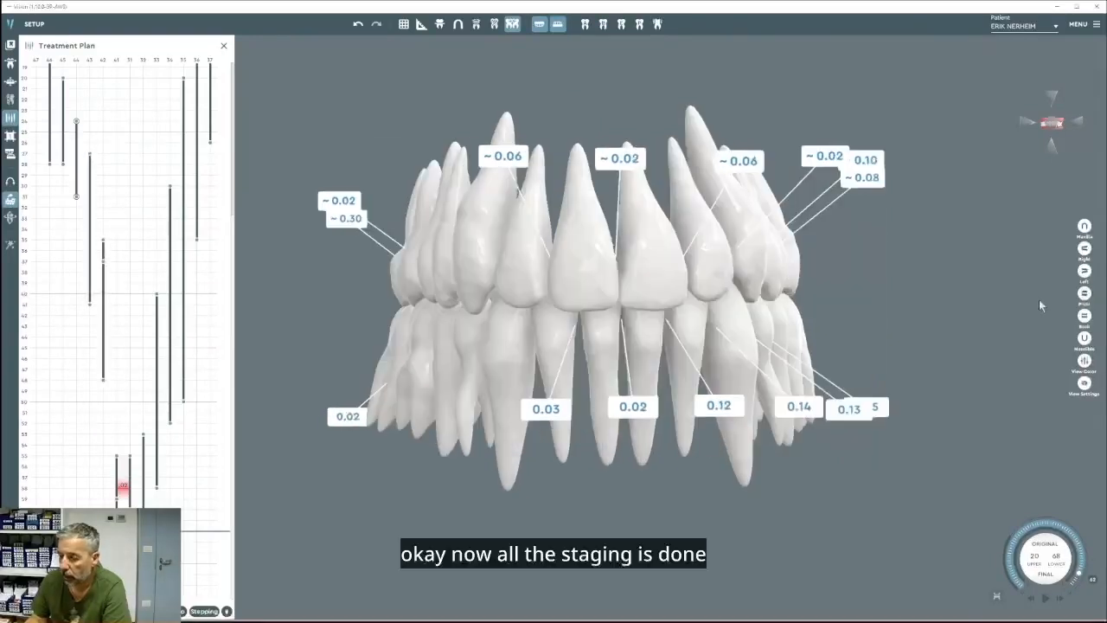
click(223, 45)
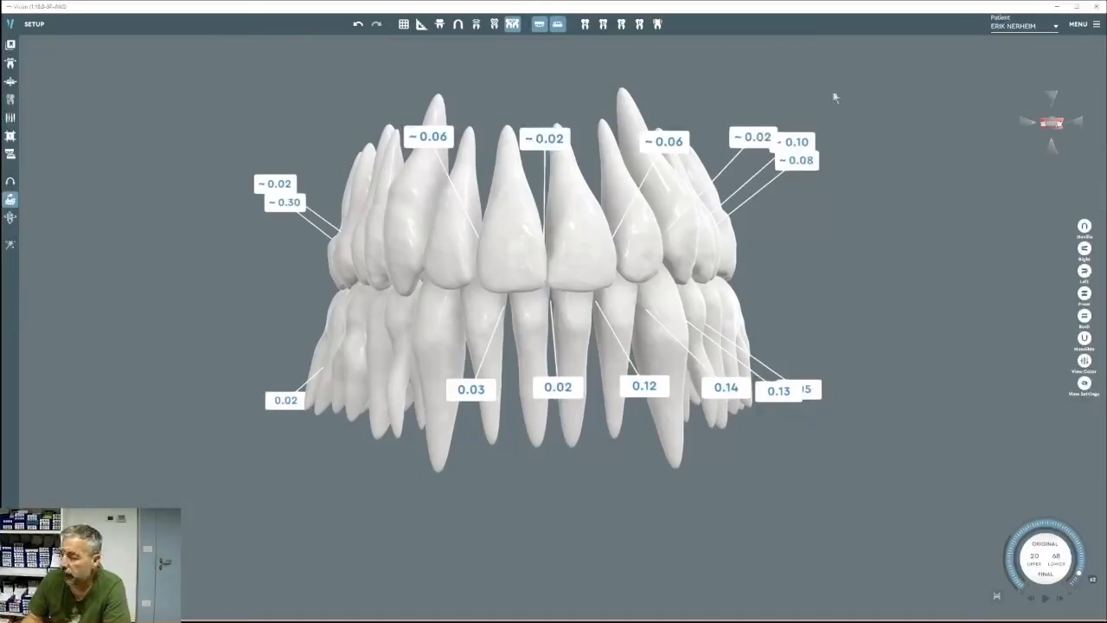
Look through the attachment library in the program settings to see the available attachment shapes.
click(1095, 26)
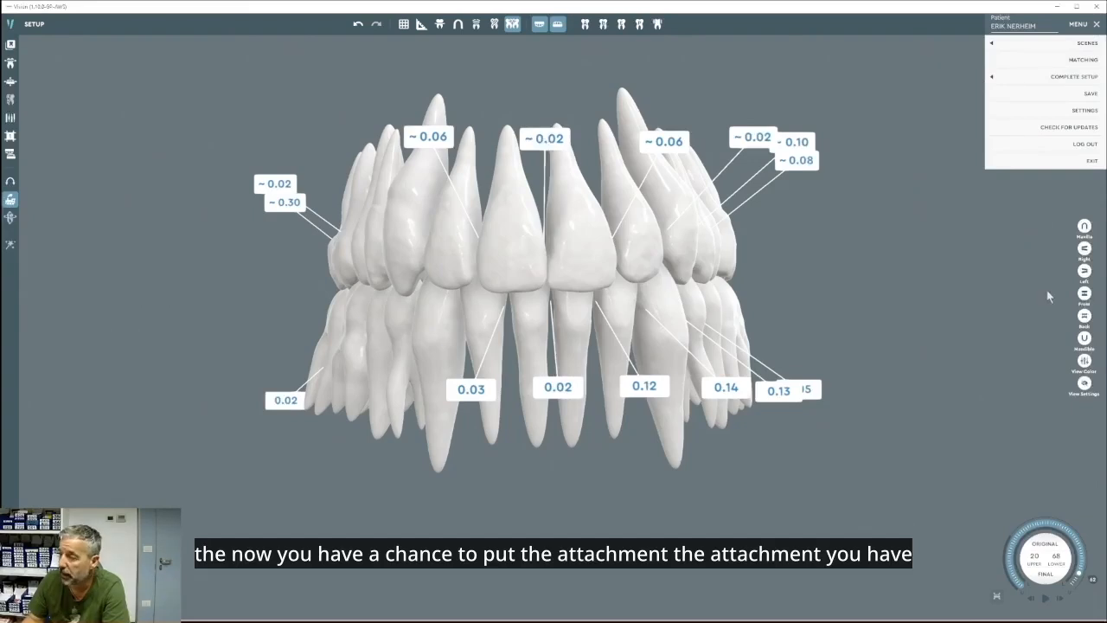
click(1087, 111)
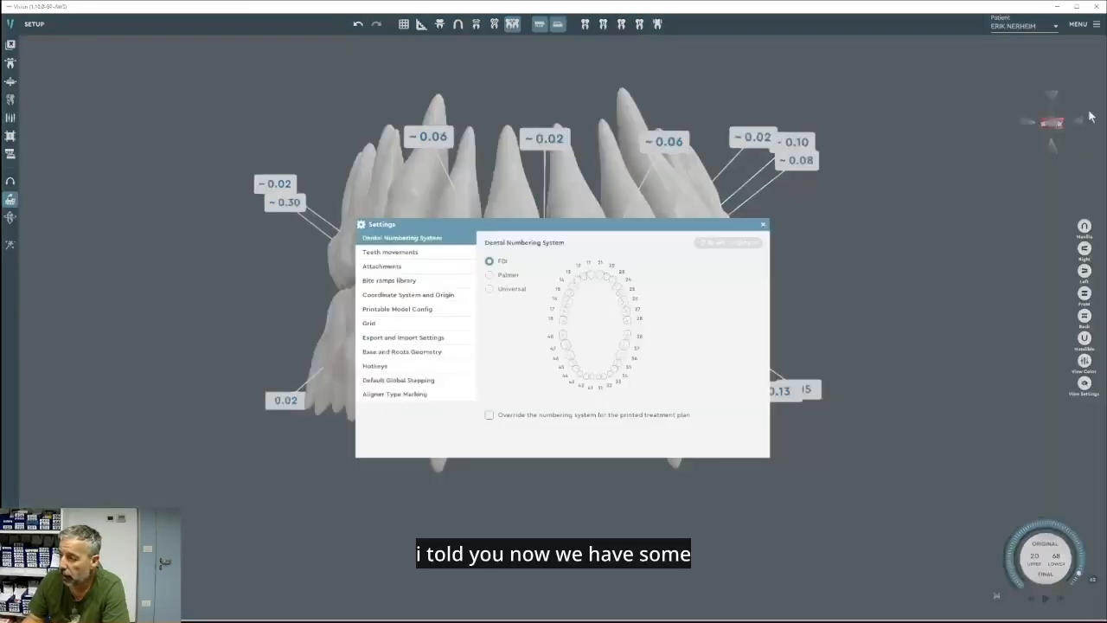
click(386, 267)
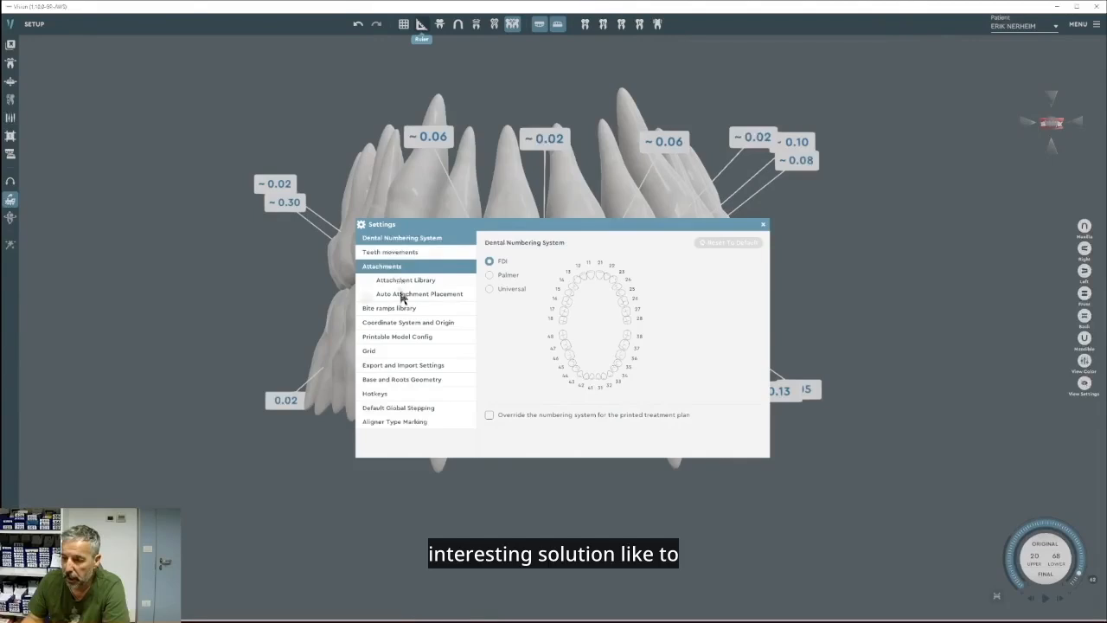
click(402, 294)
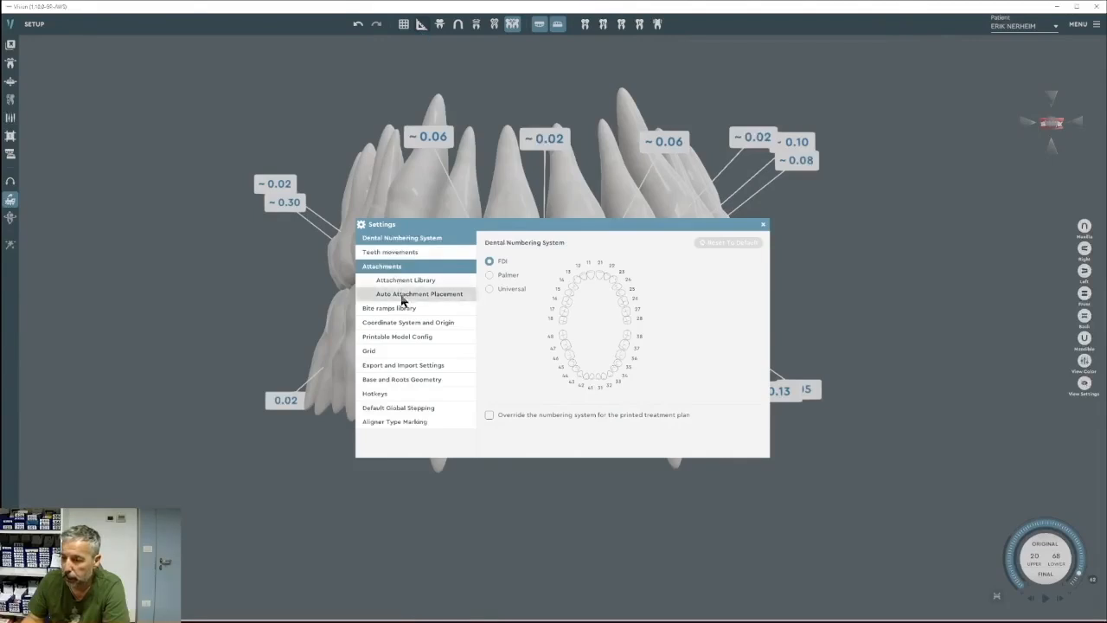
click(403, 282)
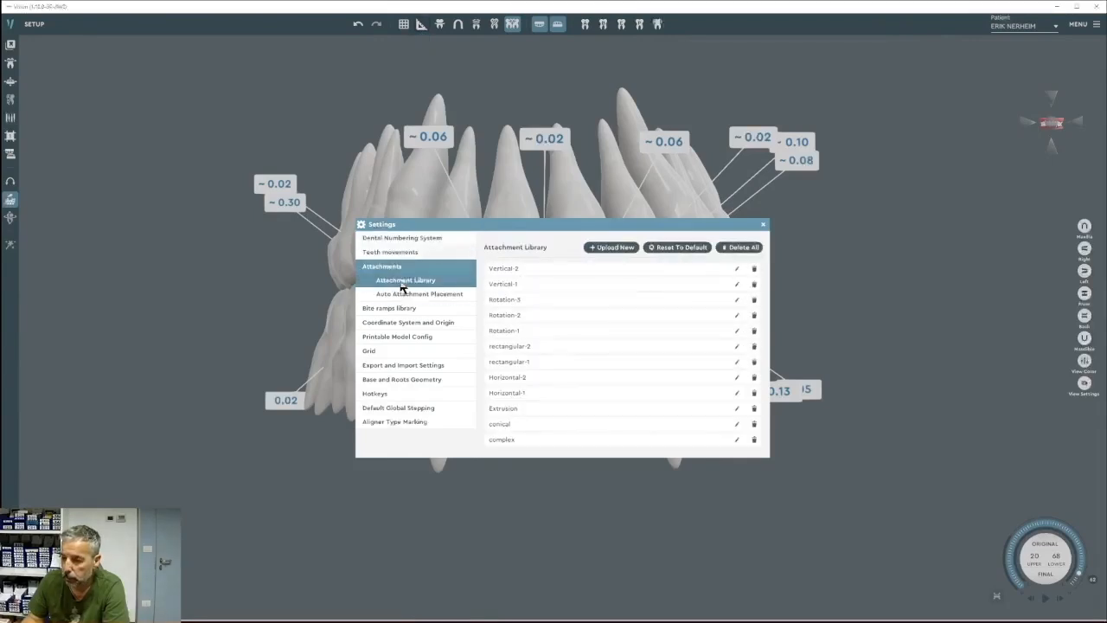
click(764, 225)
Place a Vertical-2 attachment manually on the front of the upper left central incisor's crown.
click(578, 221)
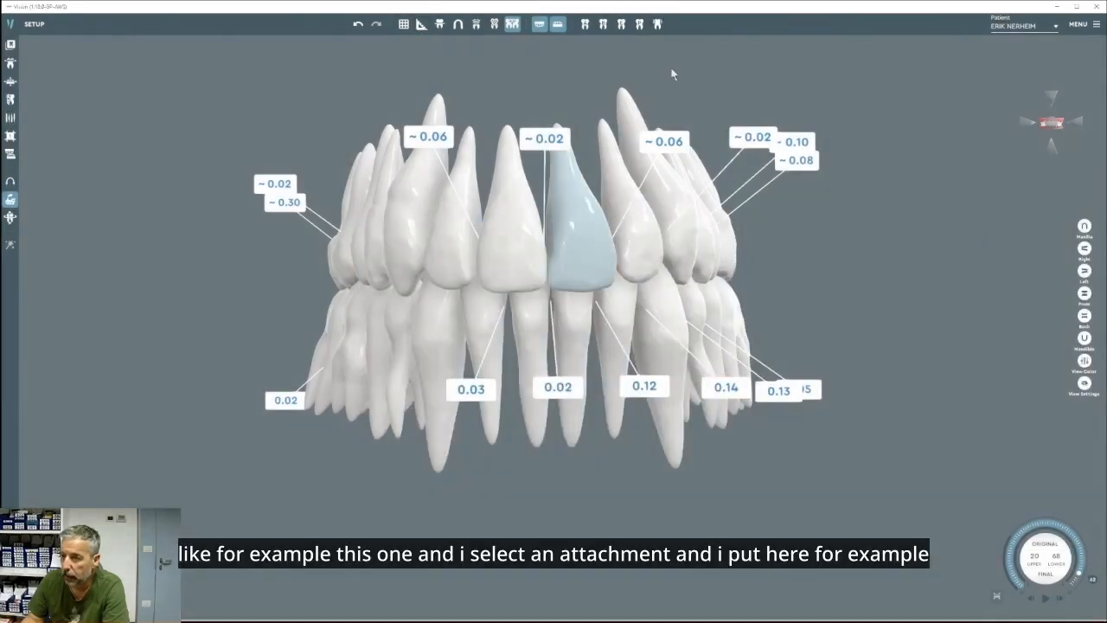
click(586, 26)
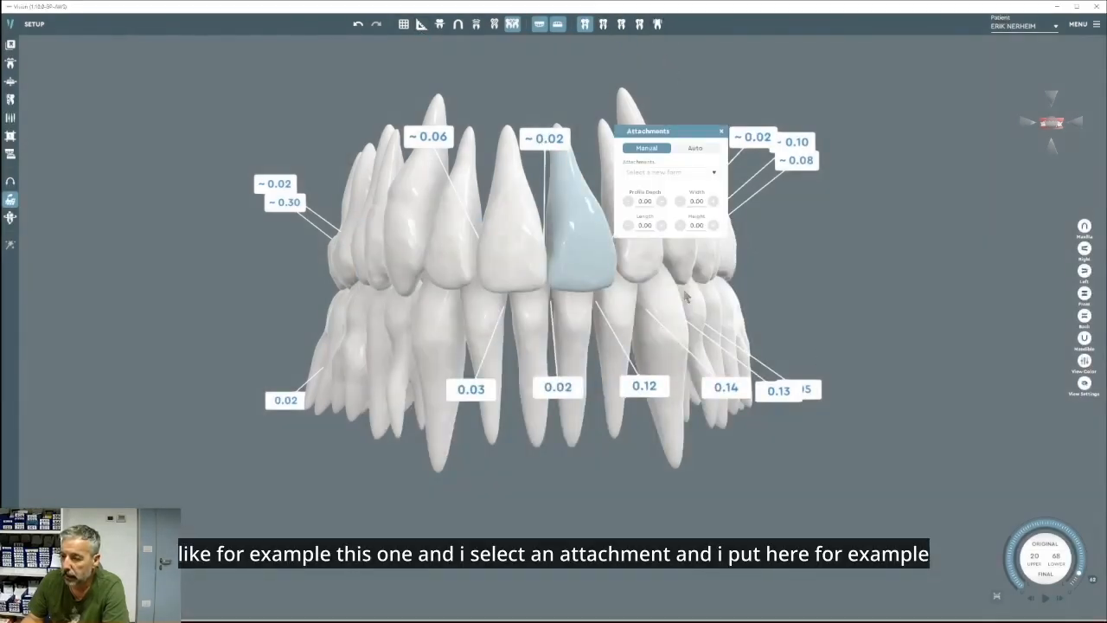
click(653, 172)
click(650, 187)
right_drag(690, 295, 636, 300)
click(538, 261)
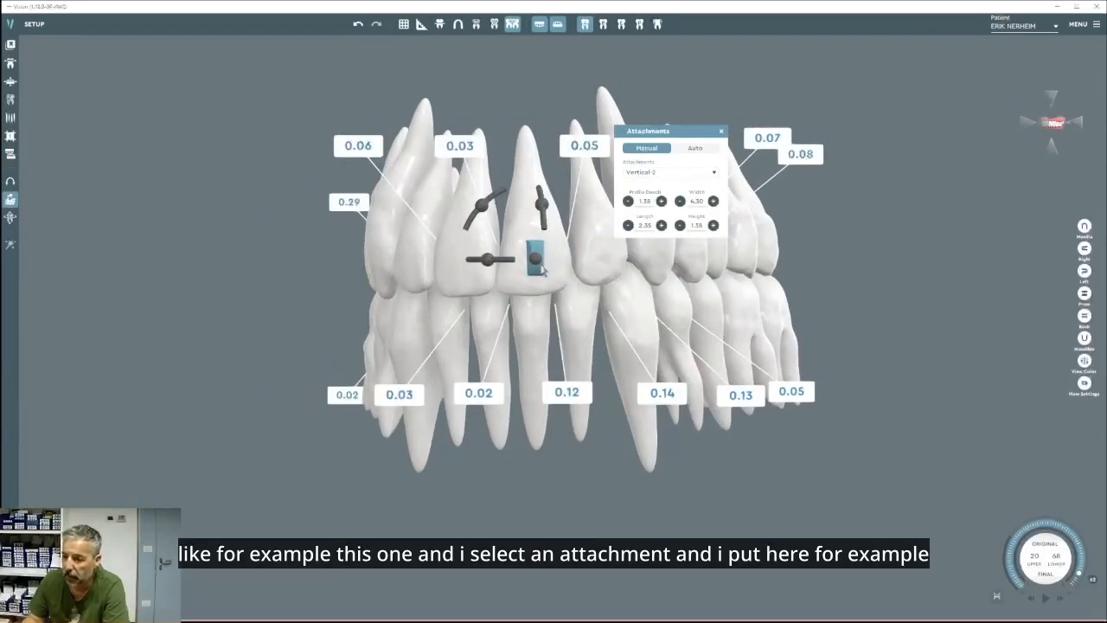
Set the Vertical-2 attachment's profile depth and height to 1.68 and its length to 2.55, checking it from the side.
click(628, 201)
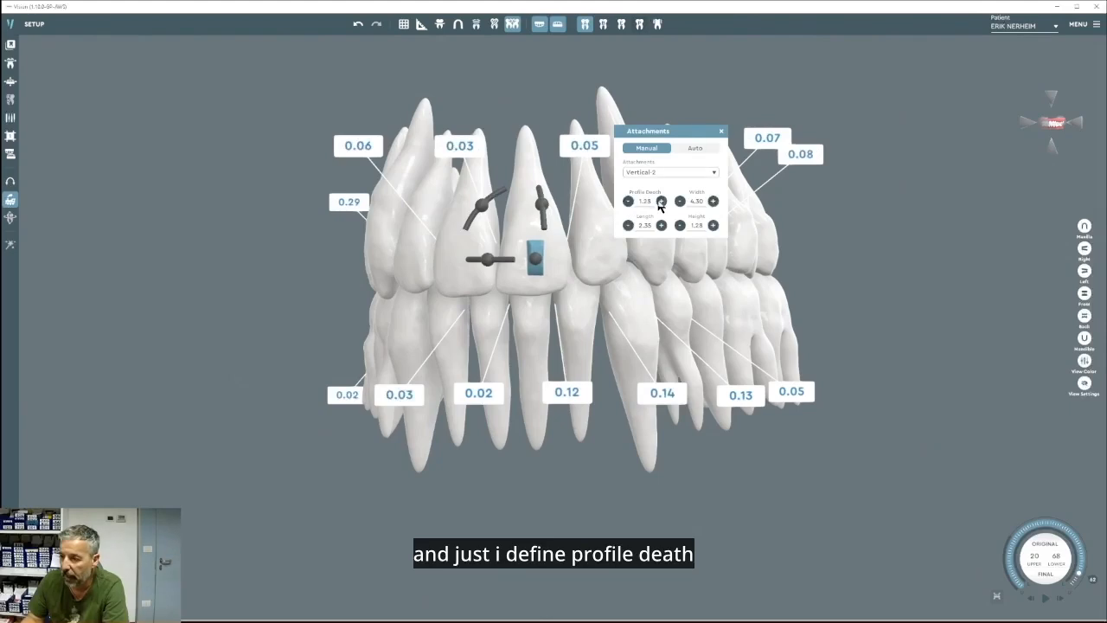
click(660, 202)
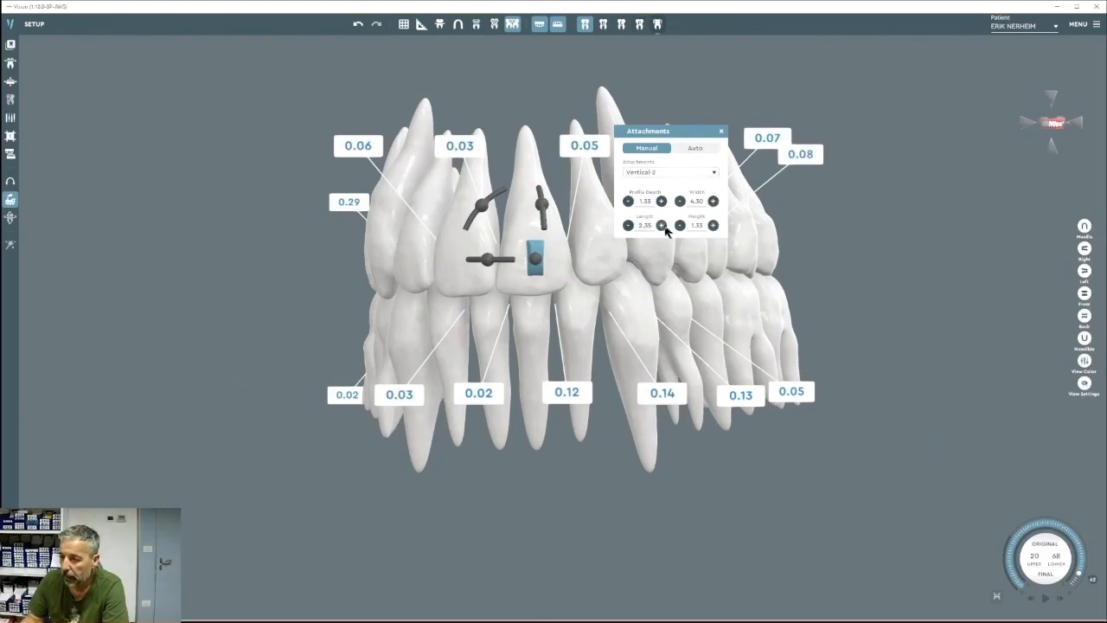
click(713, 225)
right_drag(684, 275, 340, 270)
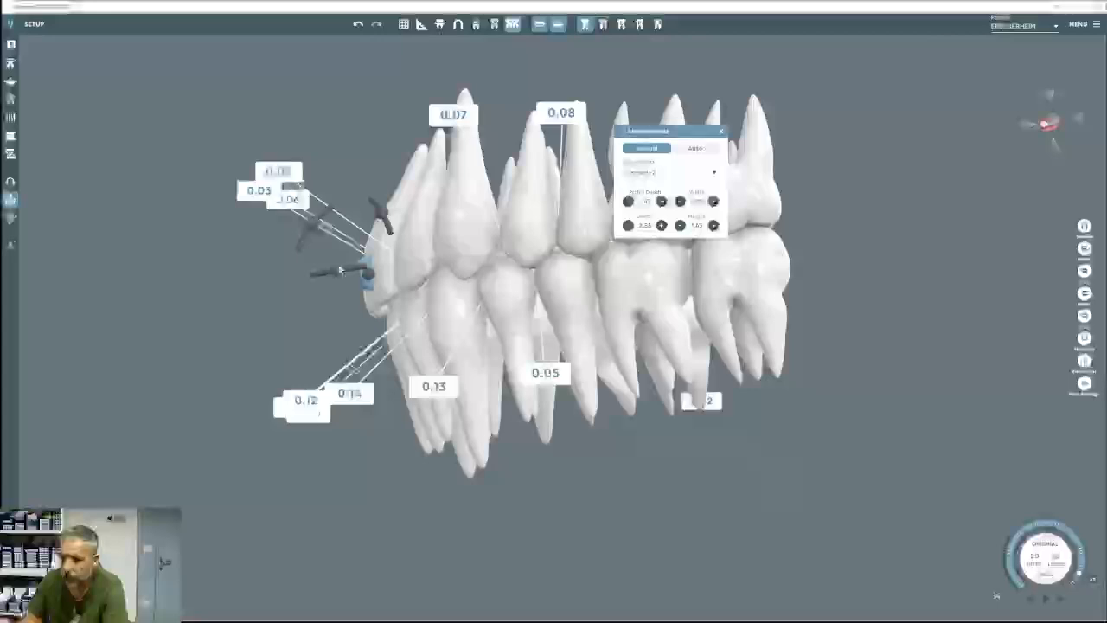
click(713, 225)
click(713, 226)
Set the Vertical-2 attachment's width to 4.65.
click(714, 201)
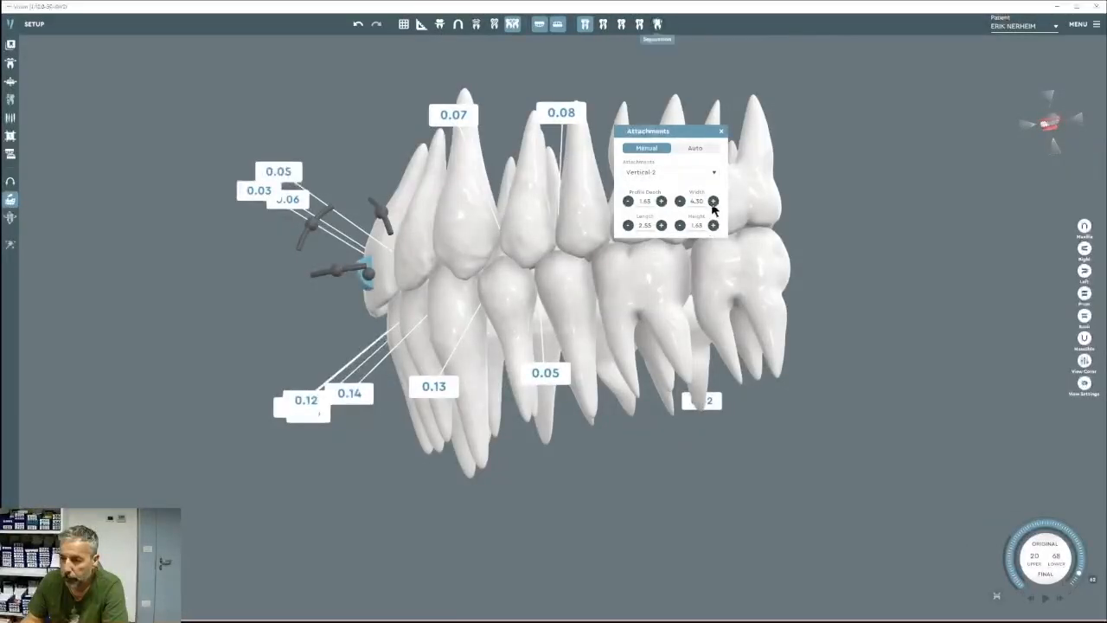
click(714, 202)
click(713, 201)
click(714, 202)
click(713, 202)
click(713, 201)
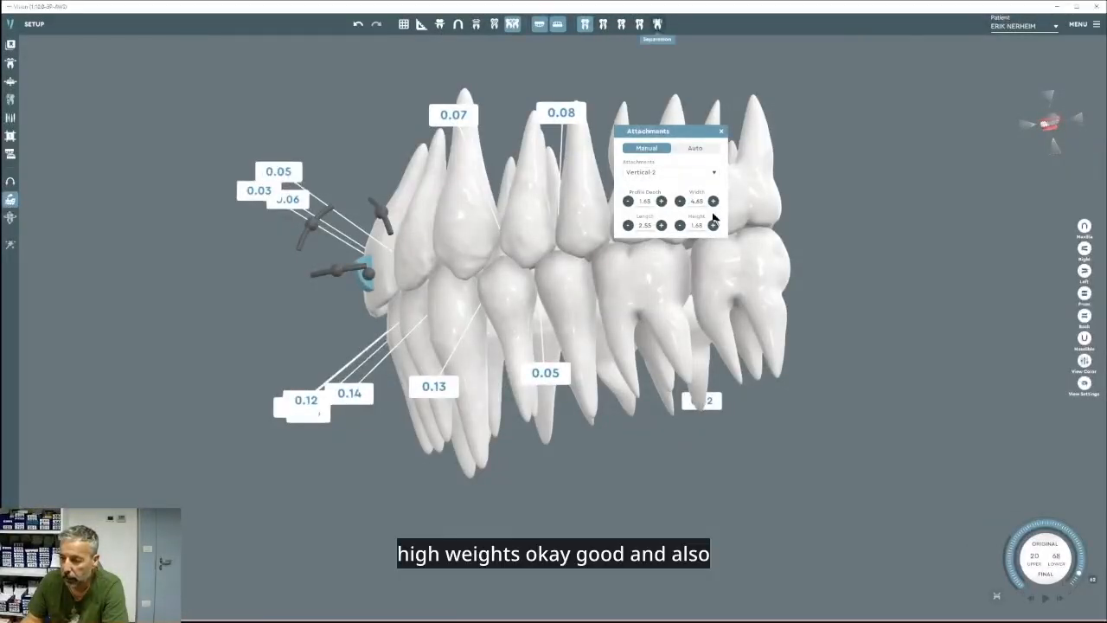
Copy the resized attachment from the upper left central incisor and place the copy on the front of the upper right central incisor.
right_drag(424, 278, 677, 315)
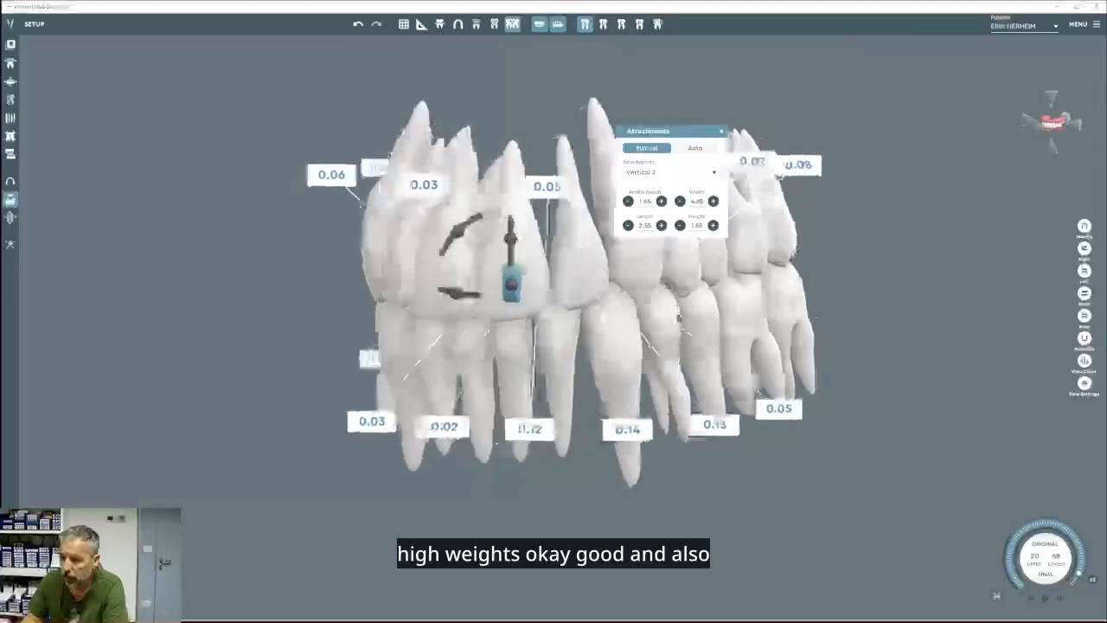
middle_drag(600, 280, 534, 352)
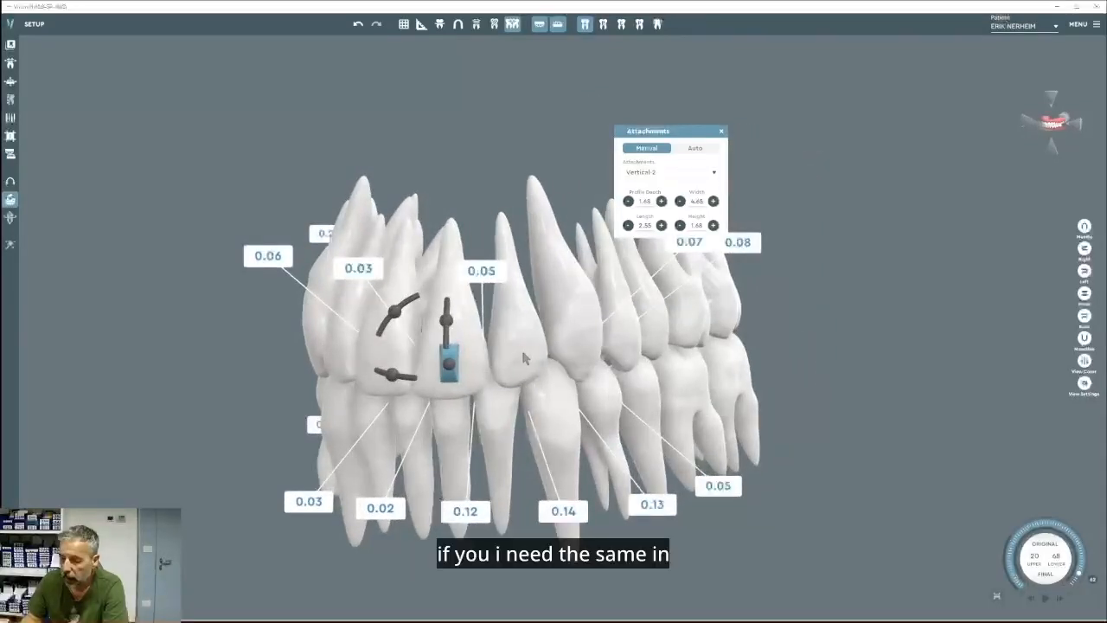
click(449, 368)
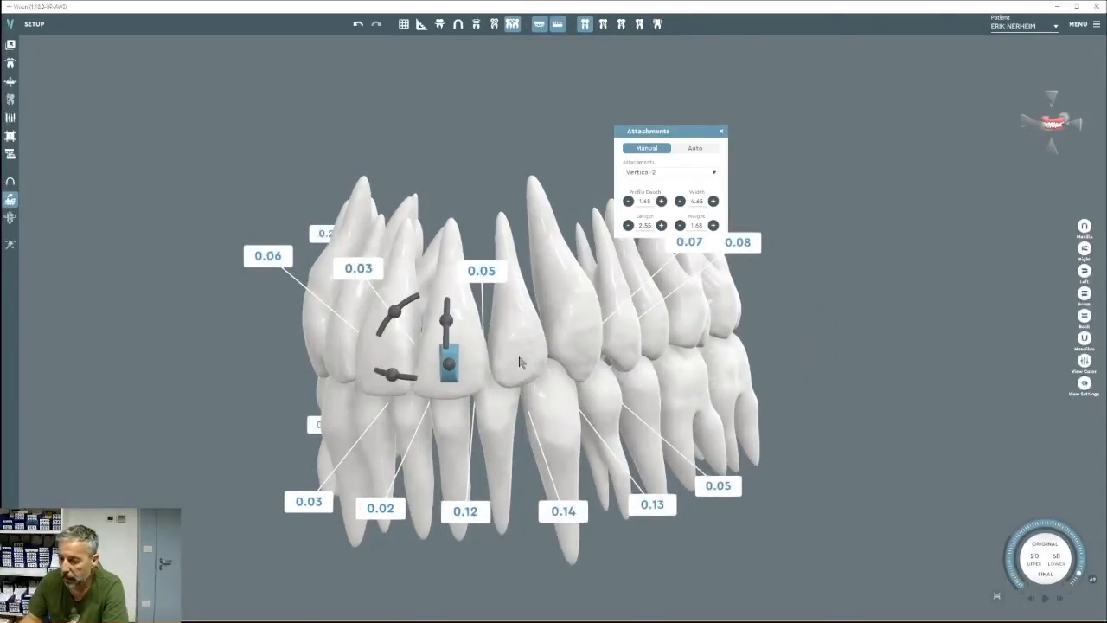
right_drag(476, 373, 578, 360)
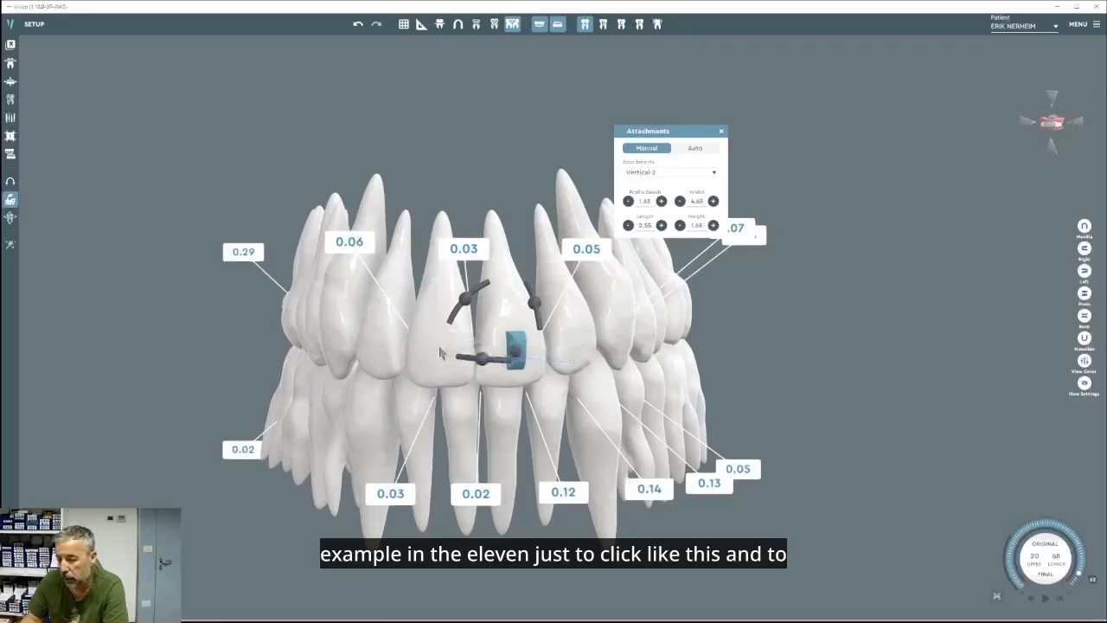
right_click(521, 344)
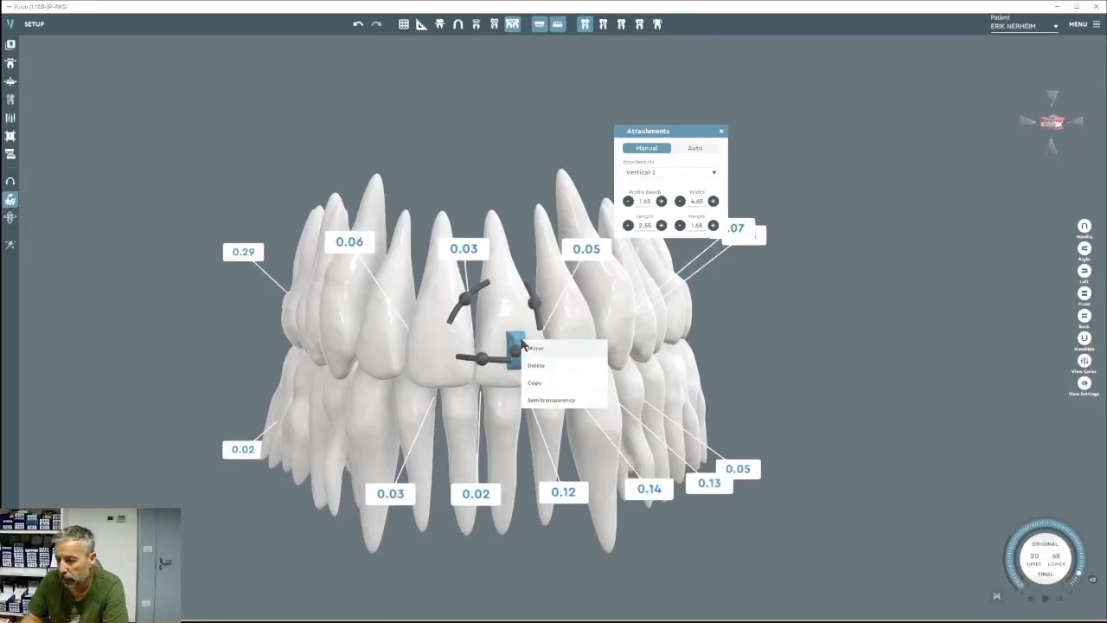
click(536, 386)
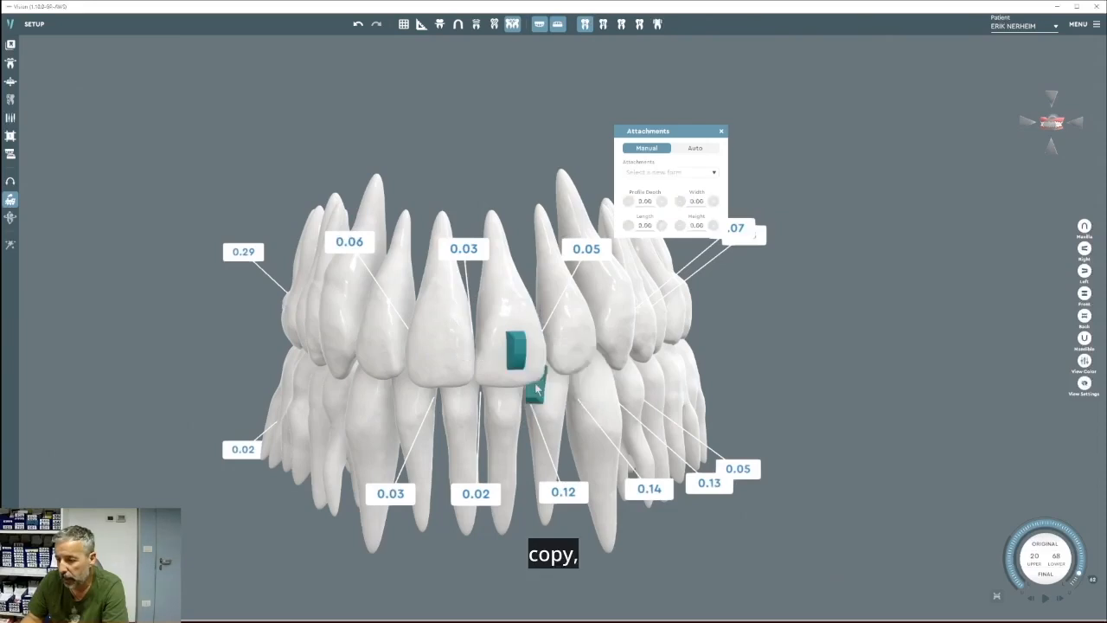
click(441, 354)
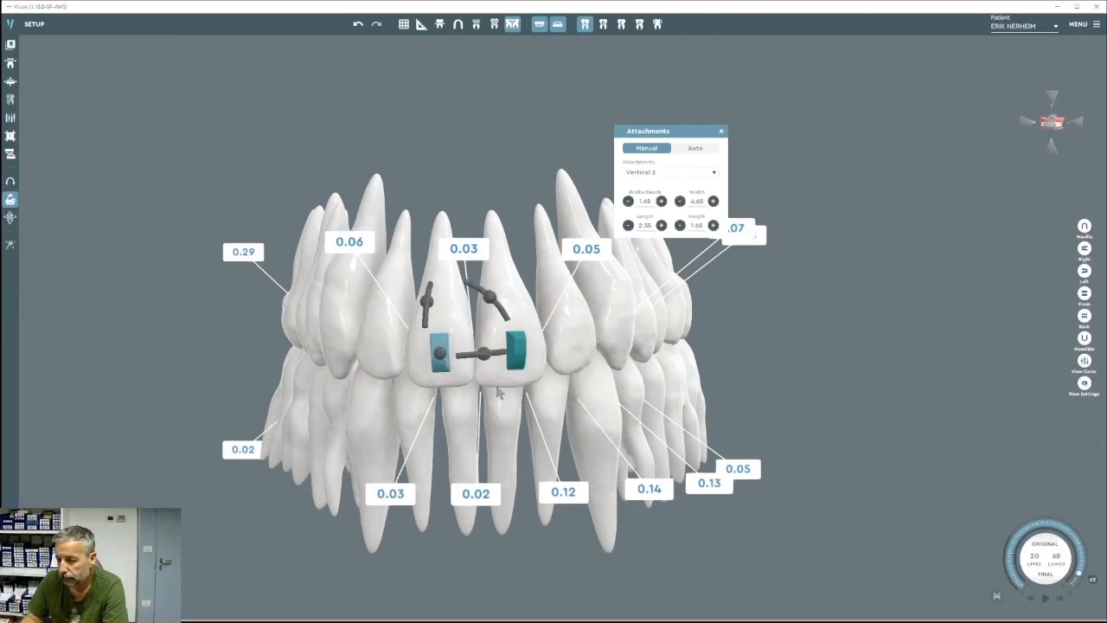
Mirror the Vertical-2 attachment on the upper left central incisor, and mirror it a second time from a more lateral view.
drag(525, 398, 486, 372)
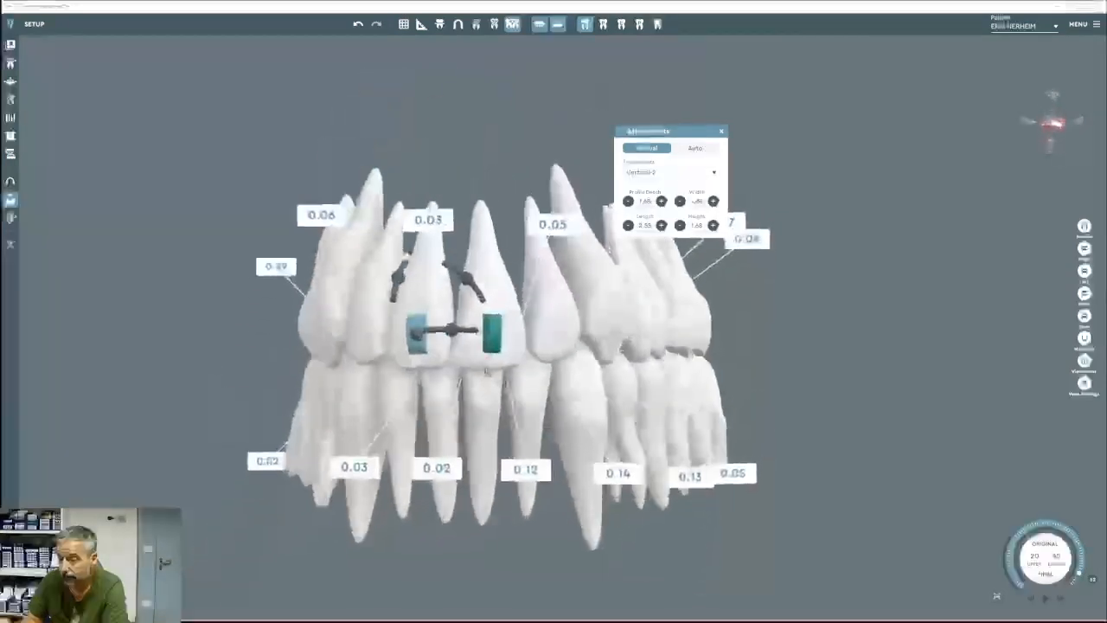
right_click(493, 335)
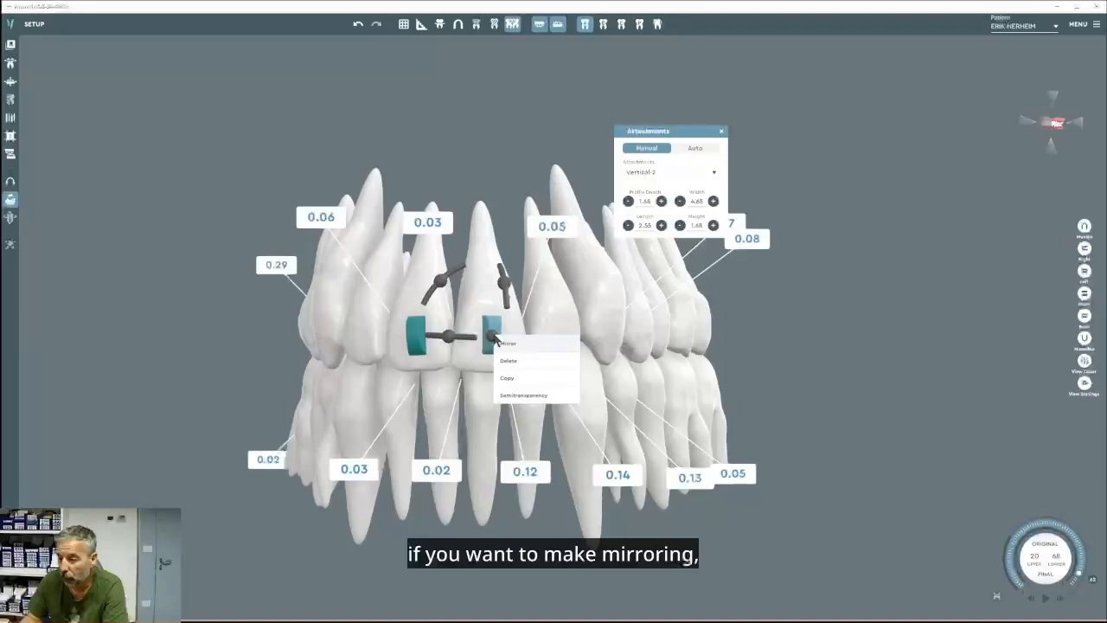
click(515, 347)
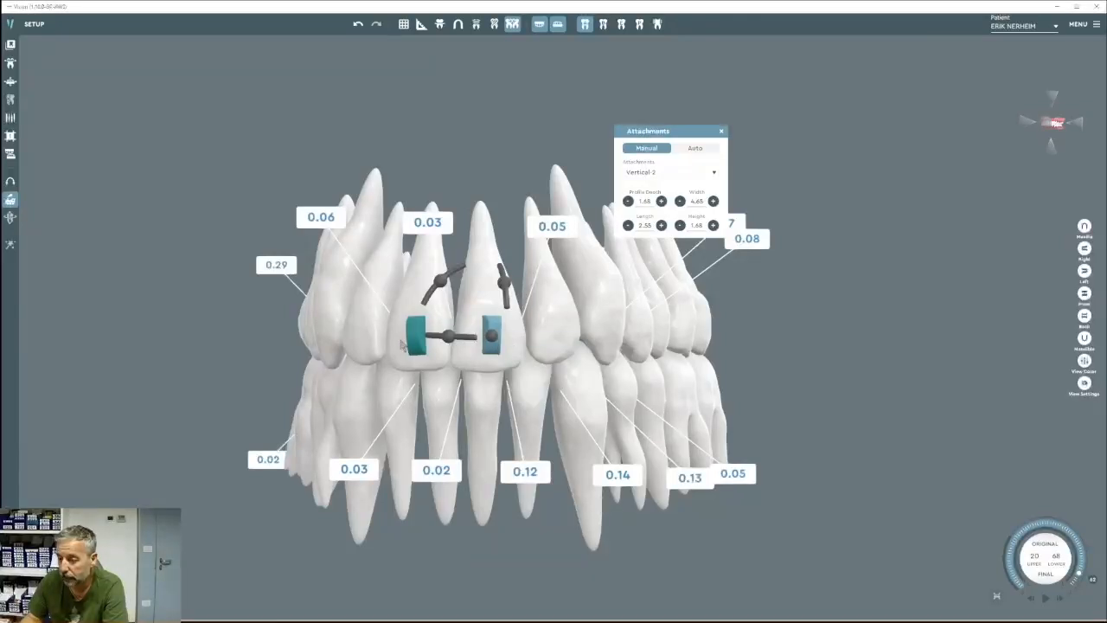
click(558, 338)
right_drag(558, 337, 609, 374)
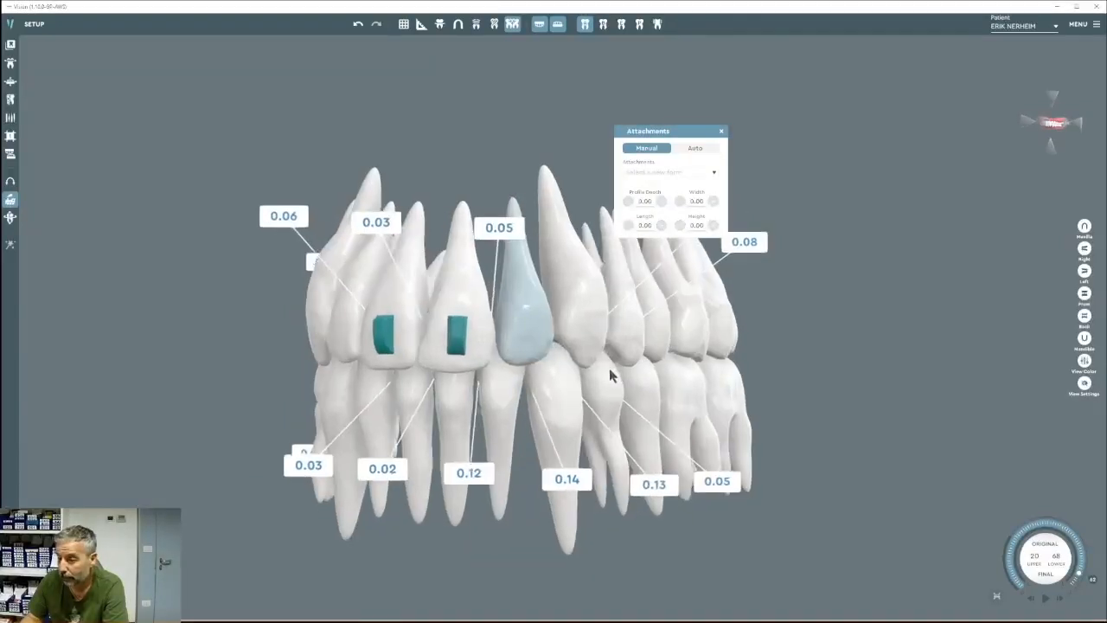
right_click(460, 339)
click(487, 343)
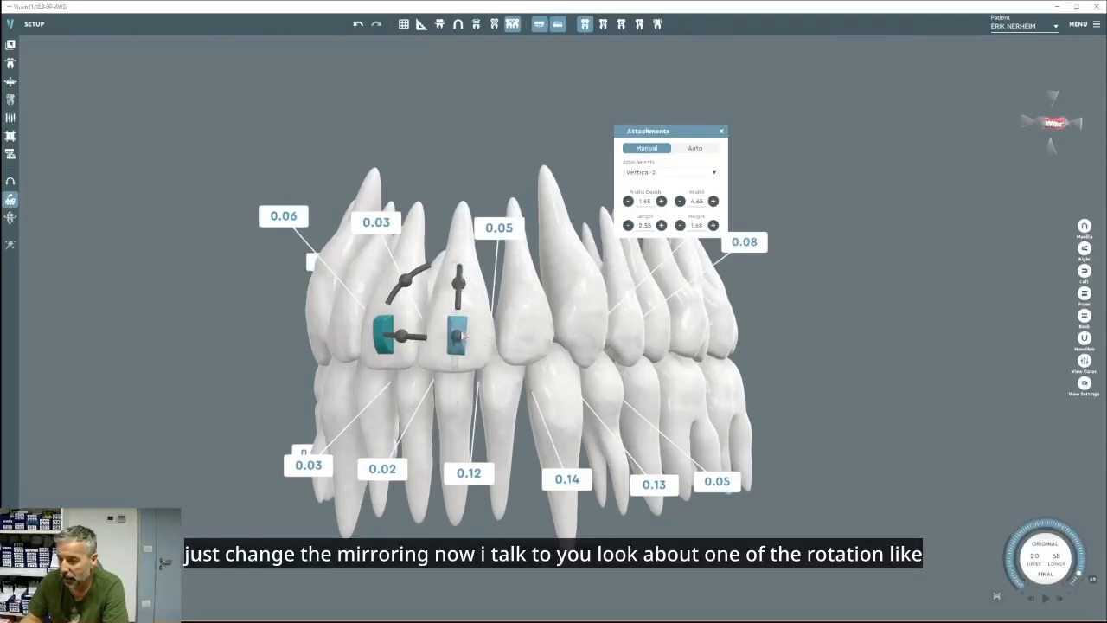
Replace the Vertical-2 attachment on the upper left central incisor with a Rotation-3 attachment and mirror it.
right_click(464, 339)
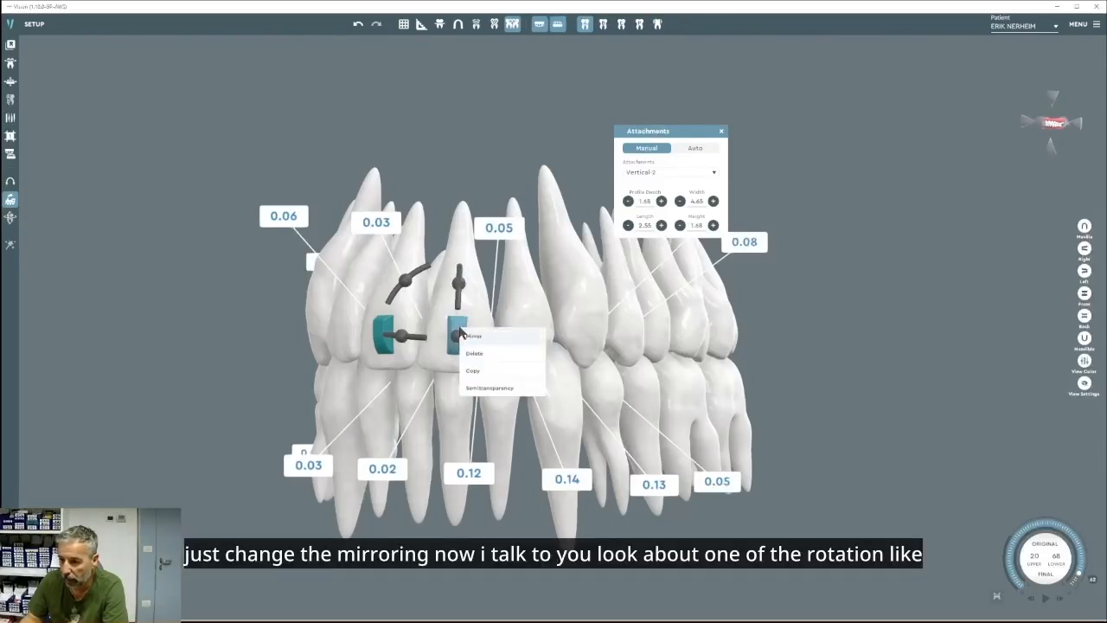
click(478, 363)
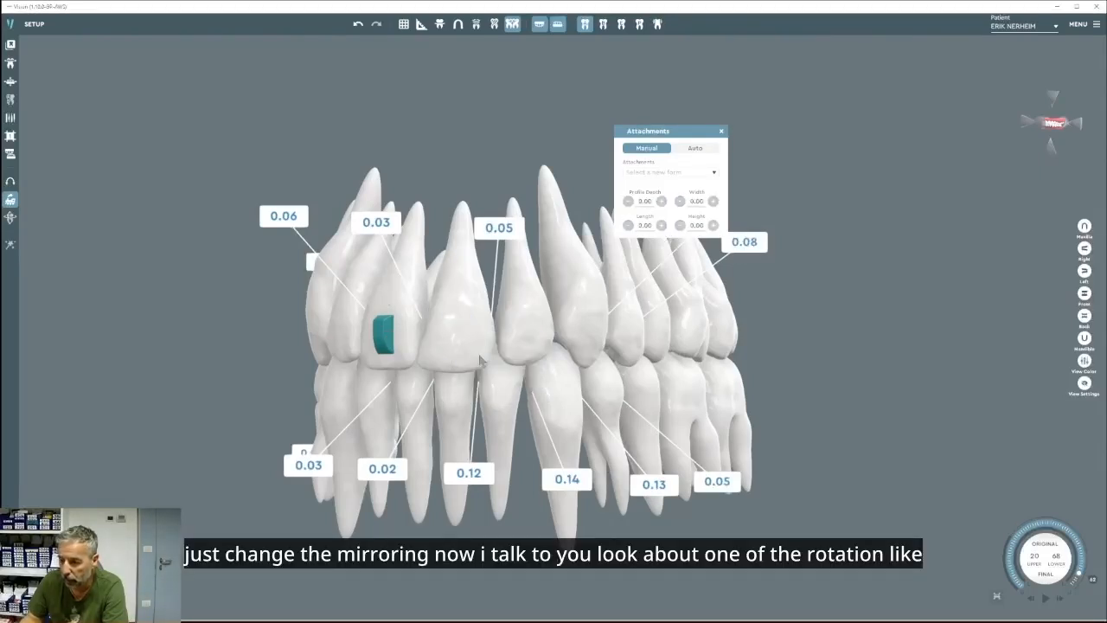
click(666, 173)
click(636, 216)
click(460, 333)
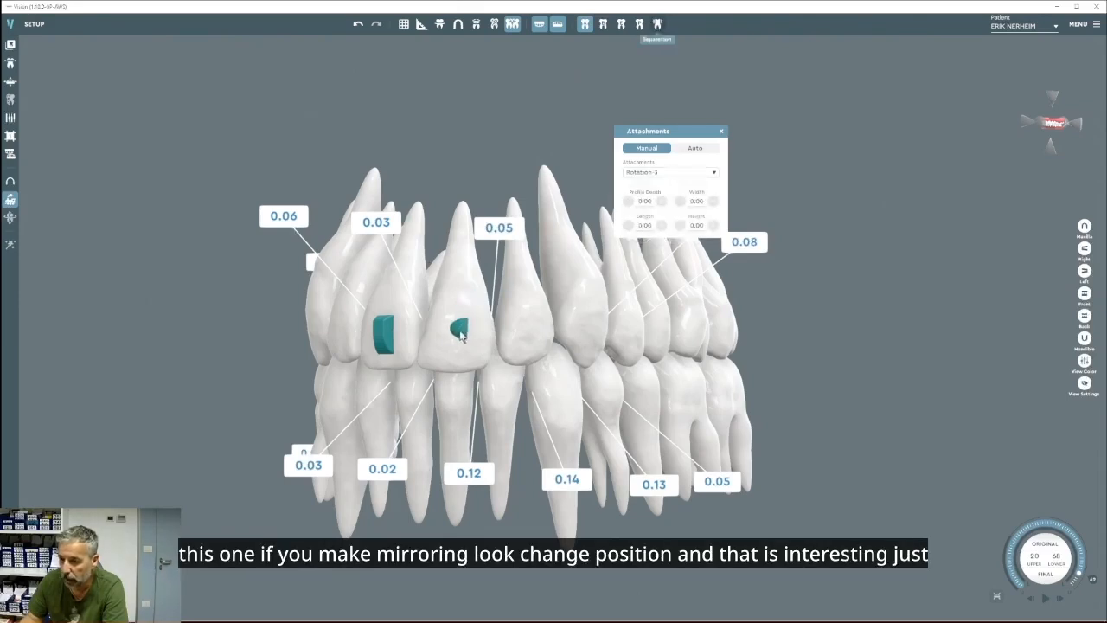
click(454, 341)
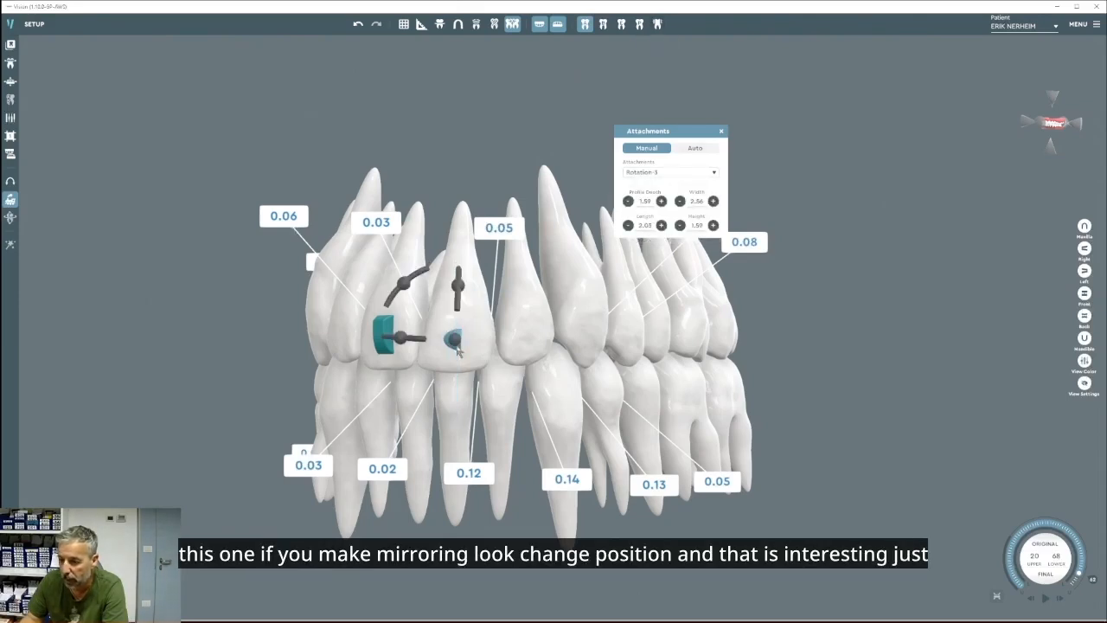
right_click(459, 350)
click(470, 355)
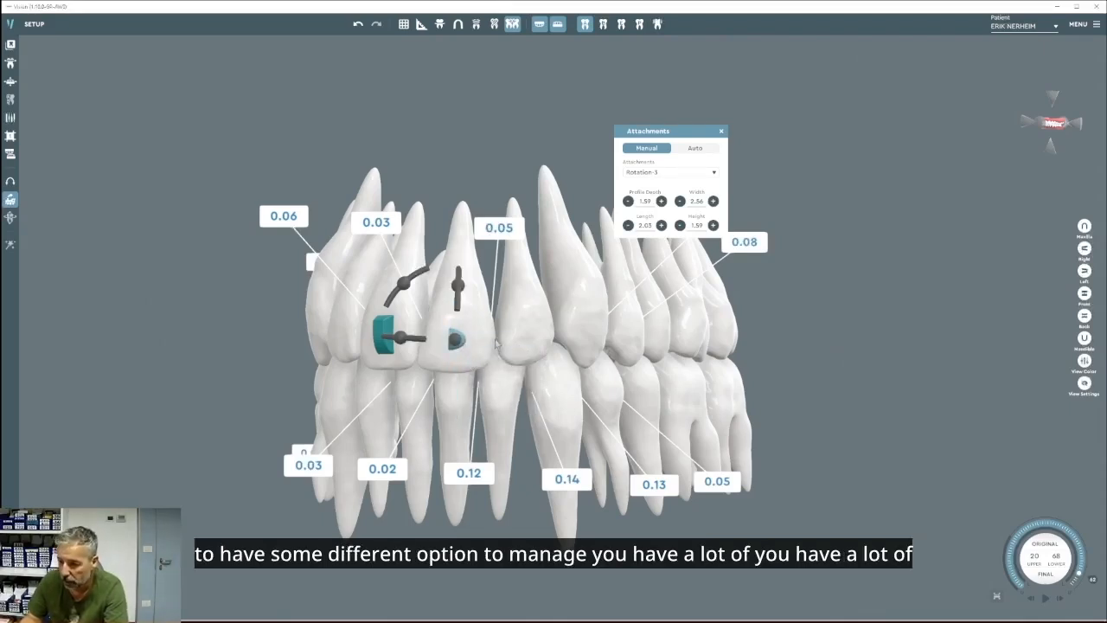
Change the upper left central incisor's attachment to Rotation-2 and mirror it.
drag(528, 340, 567, 334)
click(665, 172)
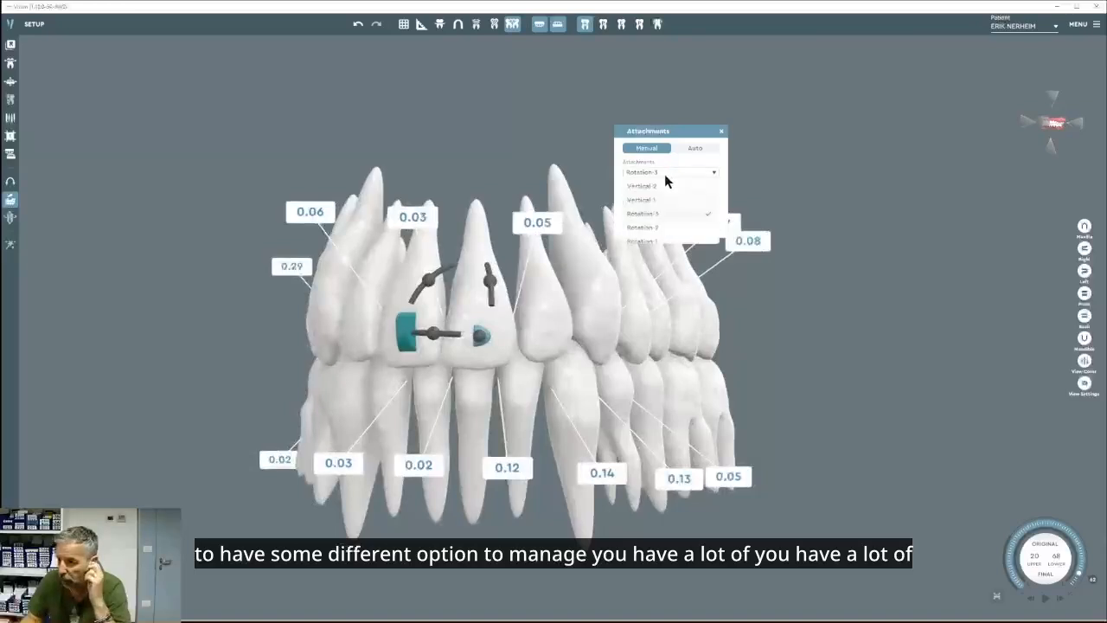
click(644, 228)
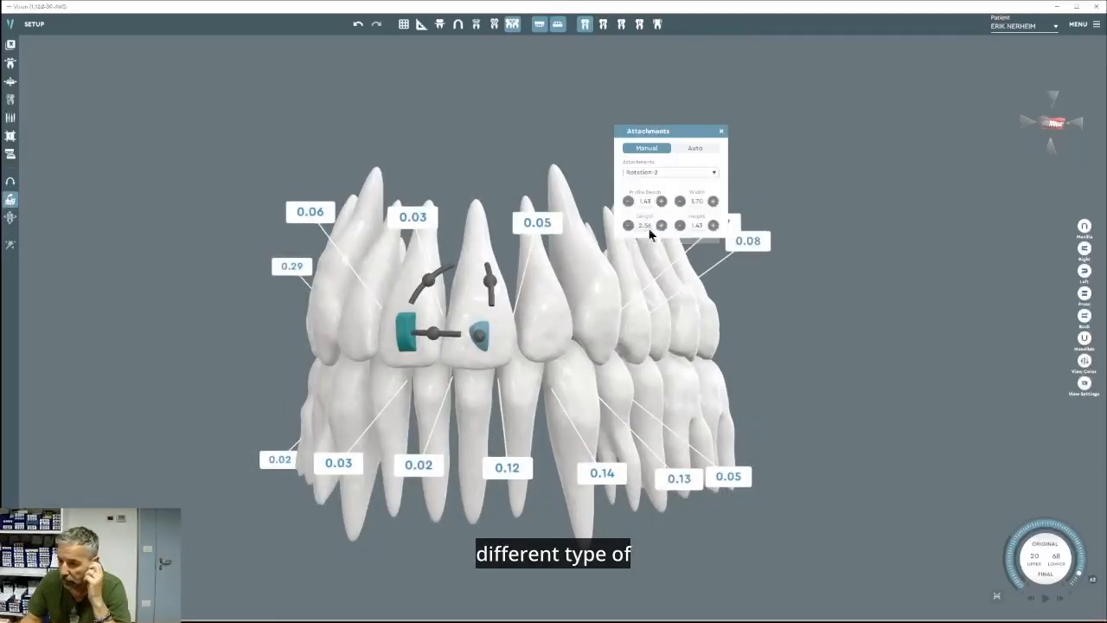
drag(537, 322, 510, 324)
right_click(477, 334)
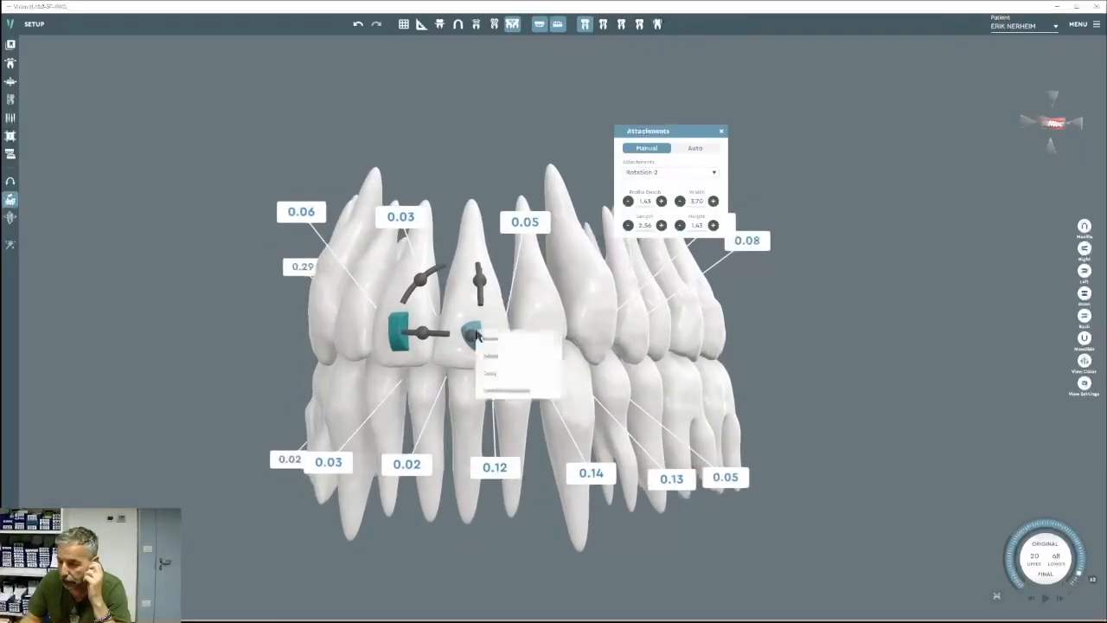
click(489, 341)
Rotate the Rotation-2 attachment on the crown, tilting it one way and then back to a nearly upright orientation.
mouse_move(497, 344)
mouse_down()
mouse_move(496, 320)
mouse_move(479, 333)
mouse_up()
drag(418, 275, 623, 430)
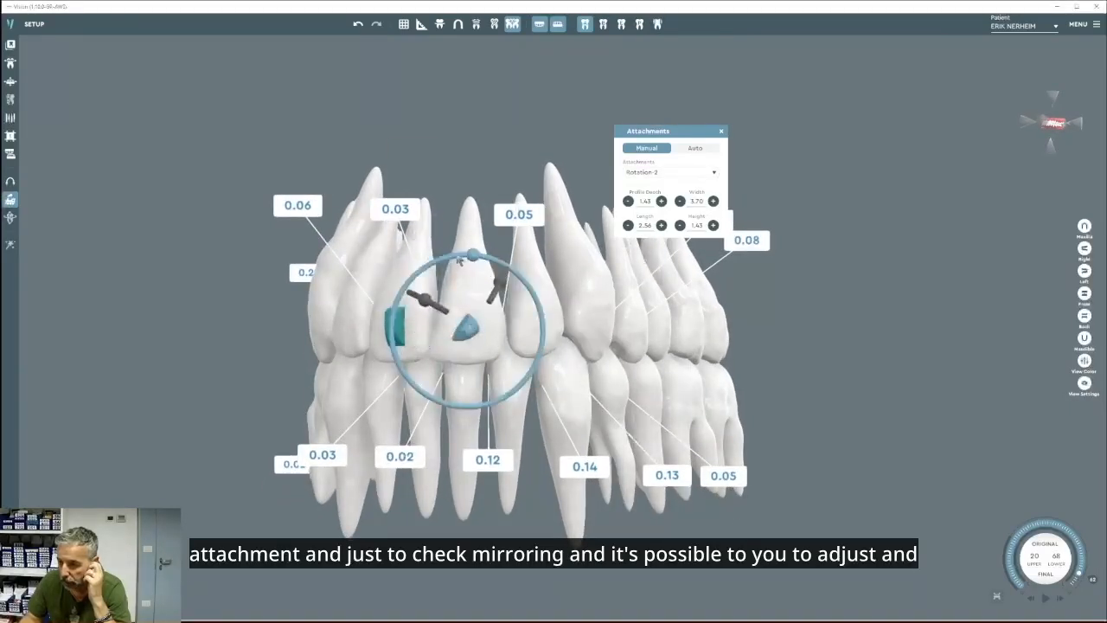
drag(475, 260, 376, 249)
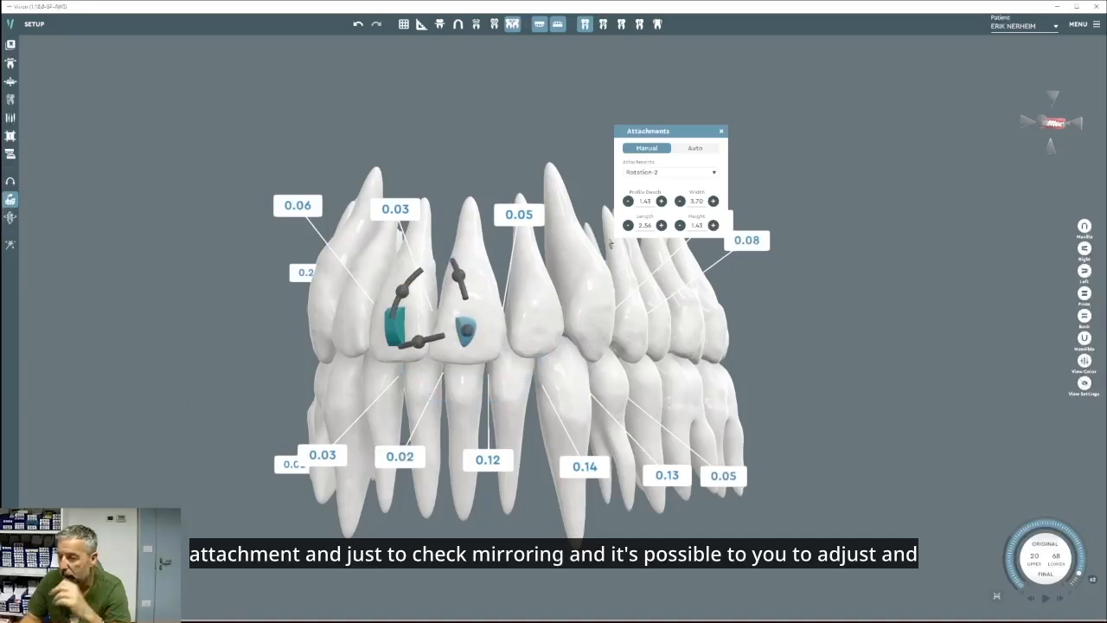
Enlarge the Rotation-2 attachment to length 2.76, profile depth and height 1.63, and width 4.15.
click(661, 224)
click(660, 224)
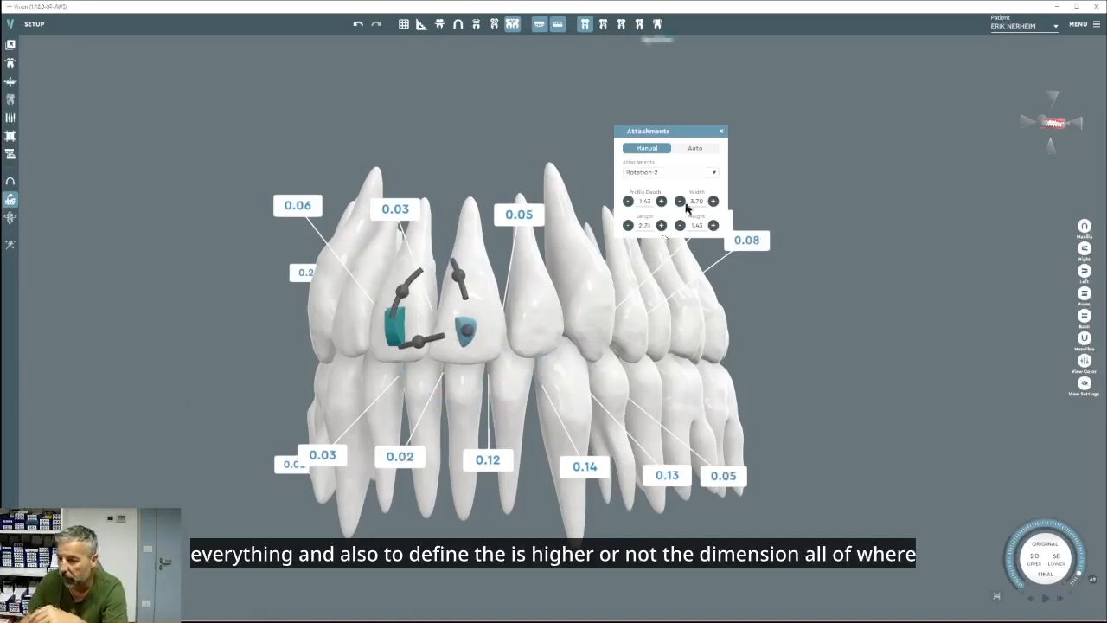
click(712, 225)
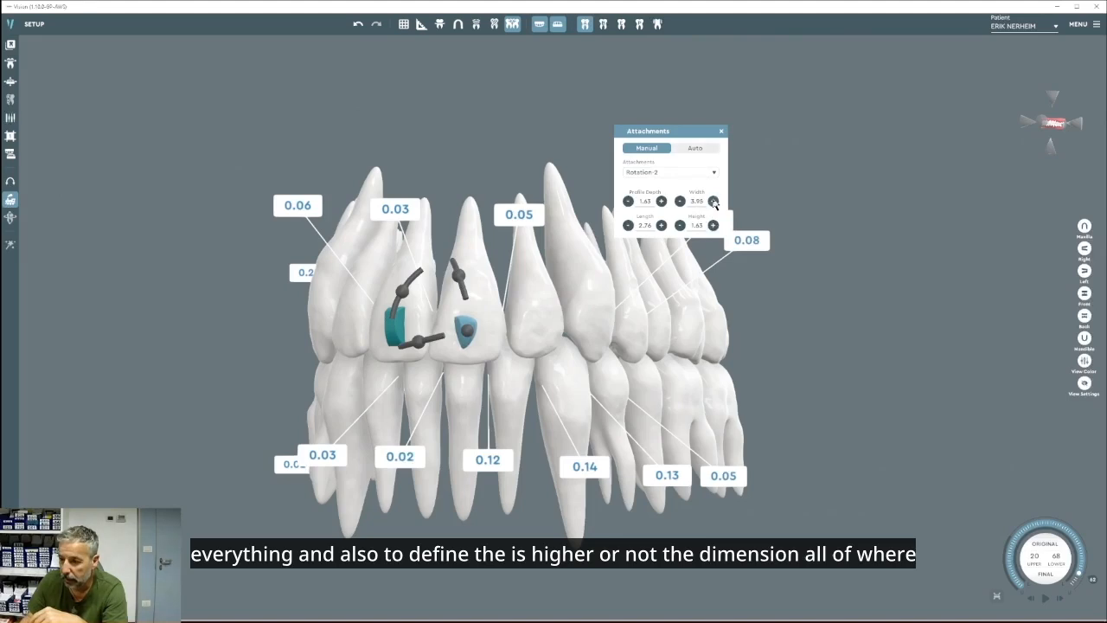
click(714, 201)
click(713, 201)
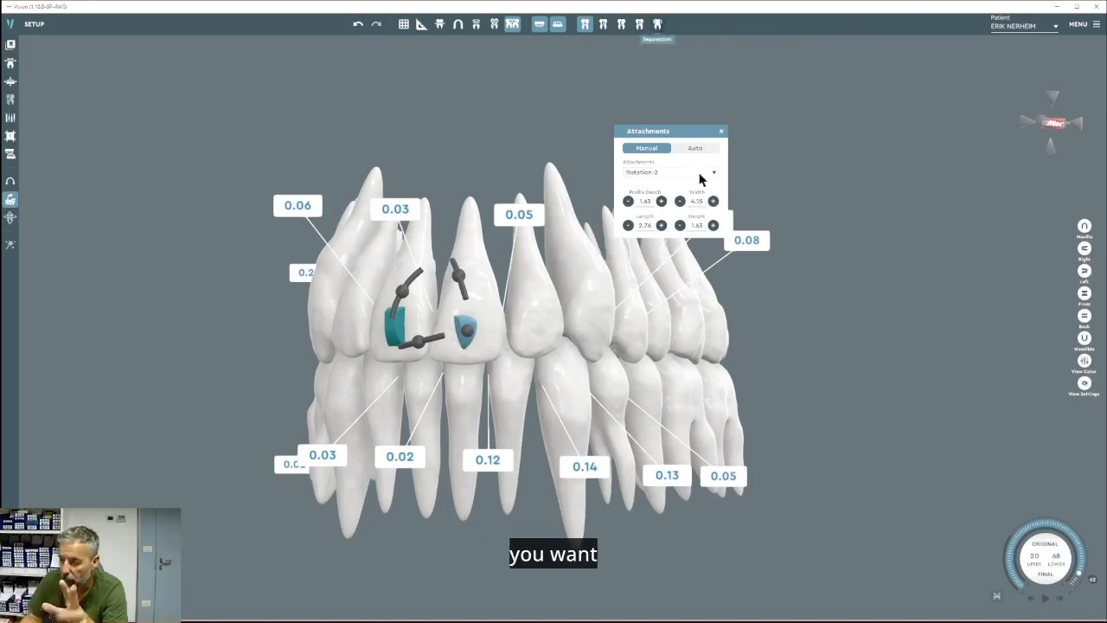
Undo the last width change of the Rotation-2 attachment and delete the attachments from both upper central incisors.
click(361, 26)
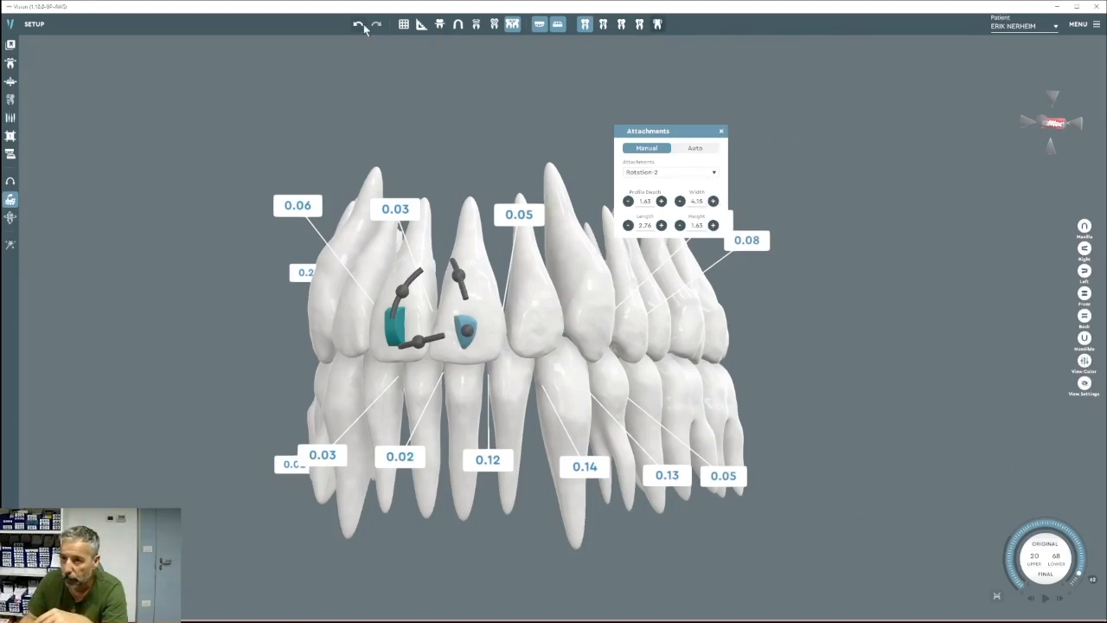
click(359, 26)
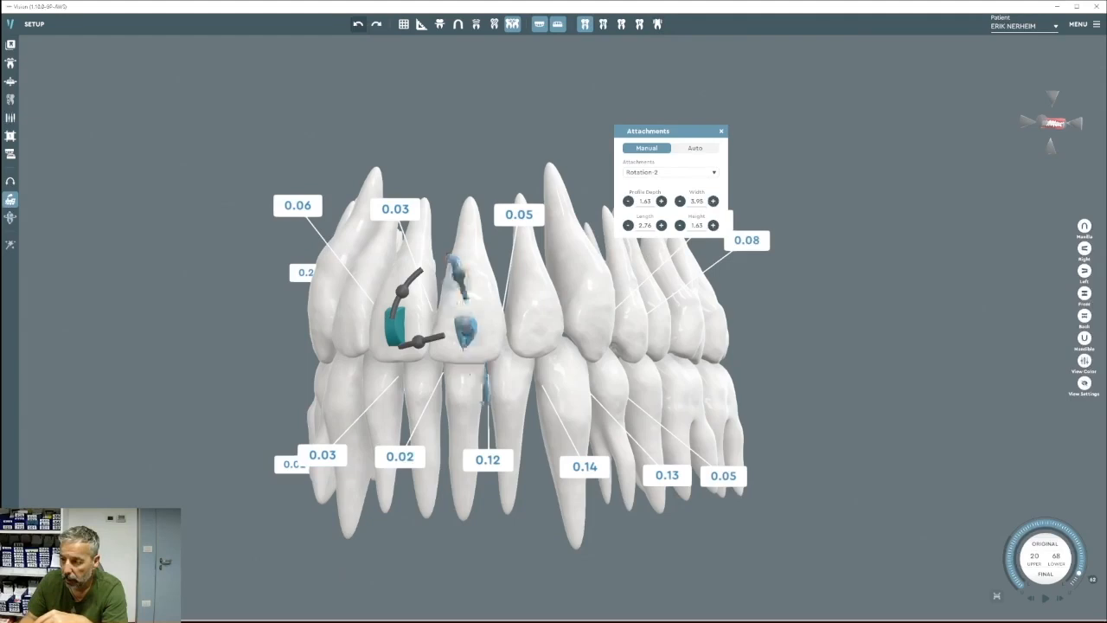
right_click(464, 322)
click(479, 343)
right_click(394, 322)
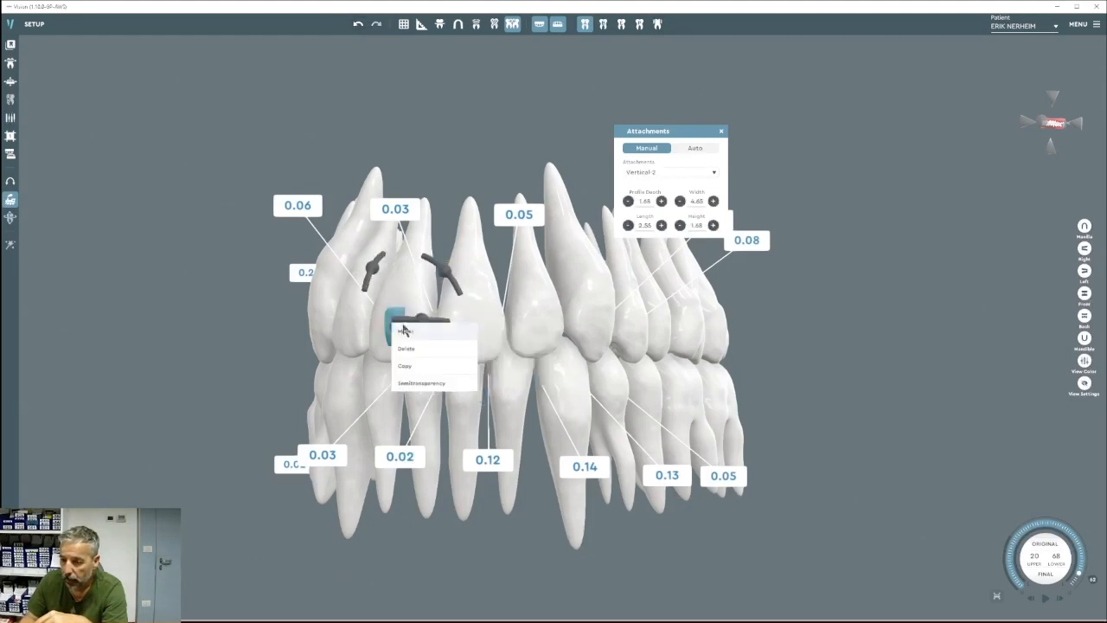
click(411, 350)
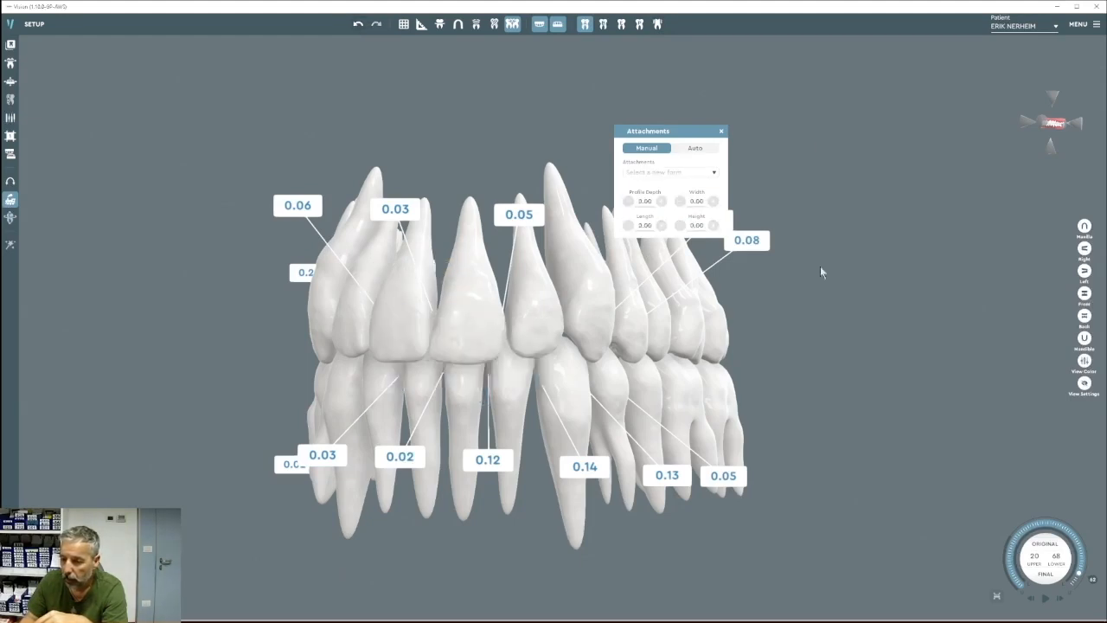
Try automatic attachment placement with manually placed ones replaced, and delete the auto-placed attachments.
click(706, 152)
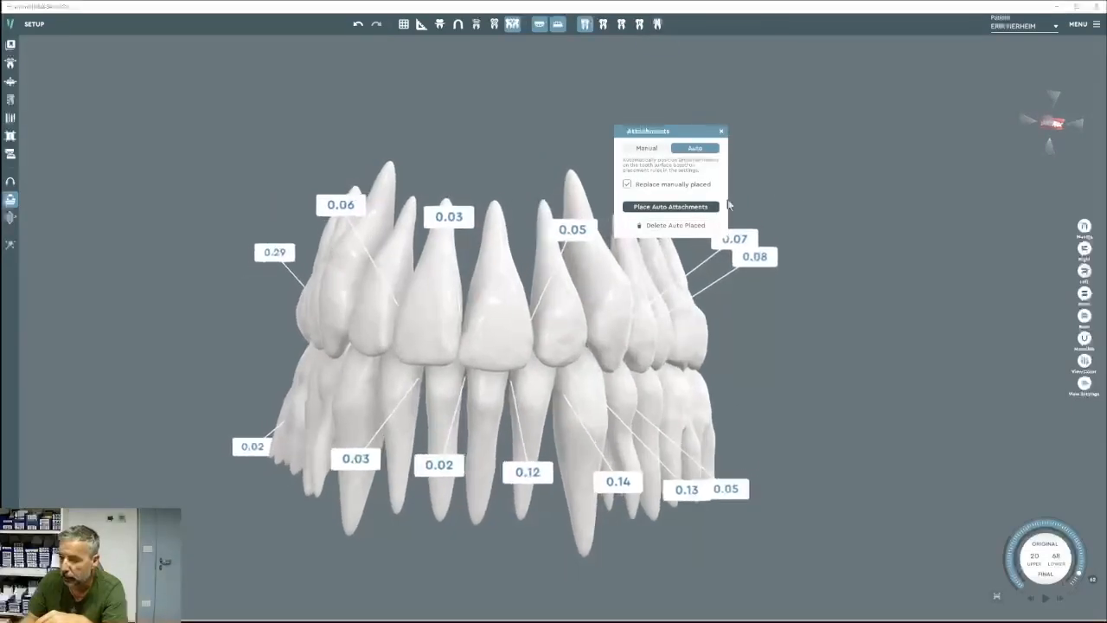
click(689, 208)
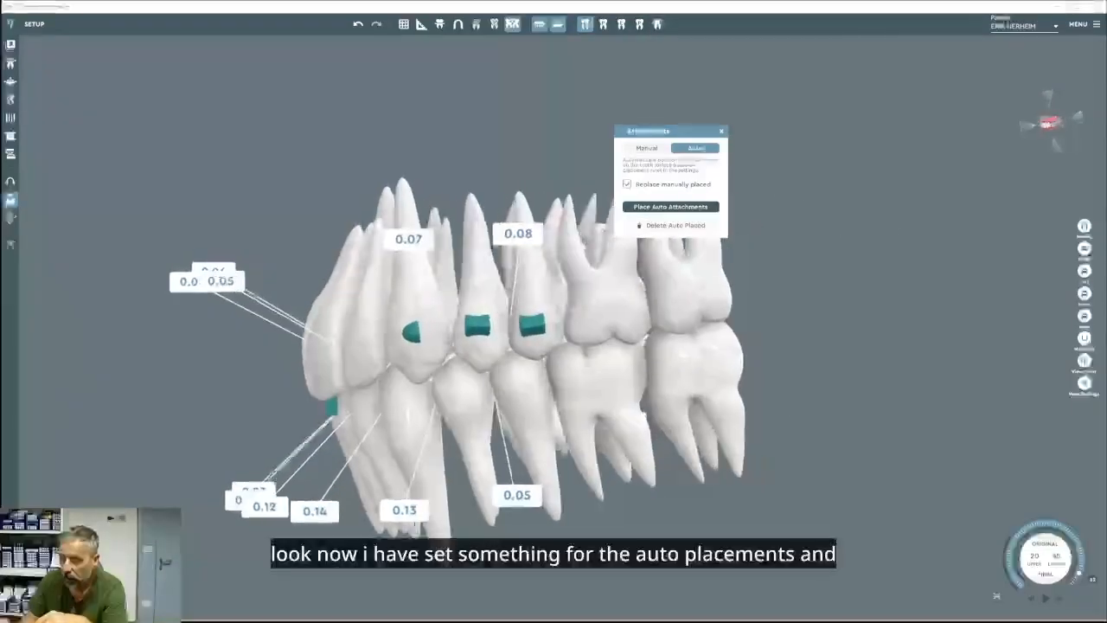
right_drag(556, 305, 782, 293)
drag(783, 298, 387, 306)
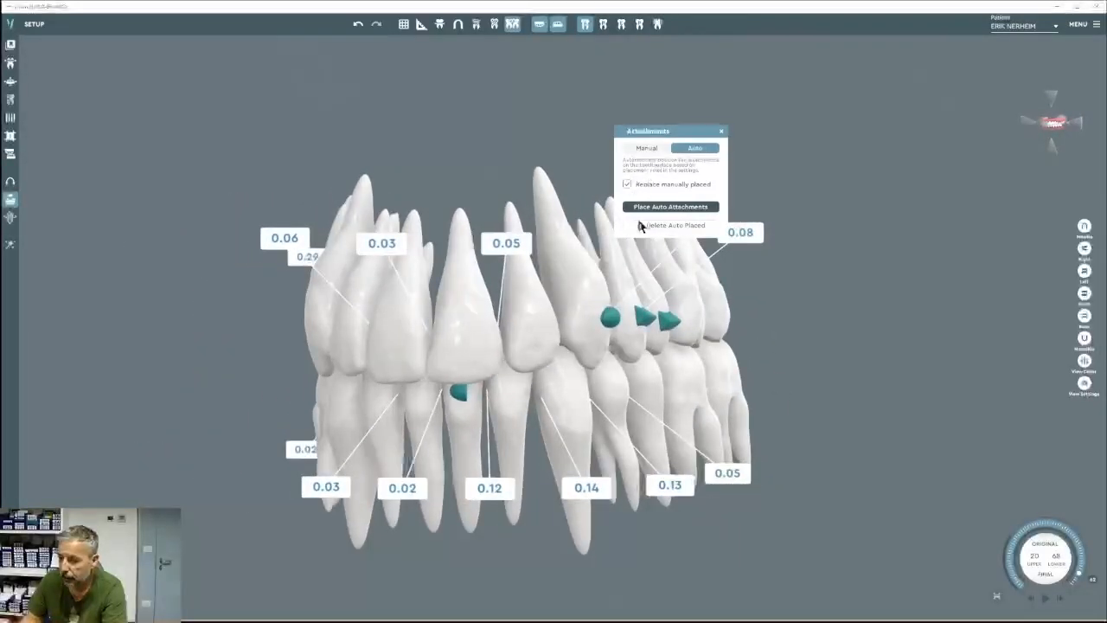
click(661, 226)
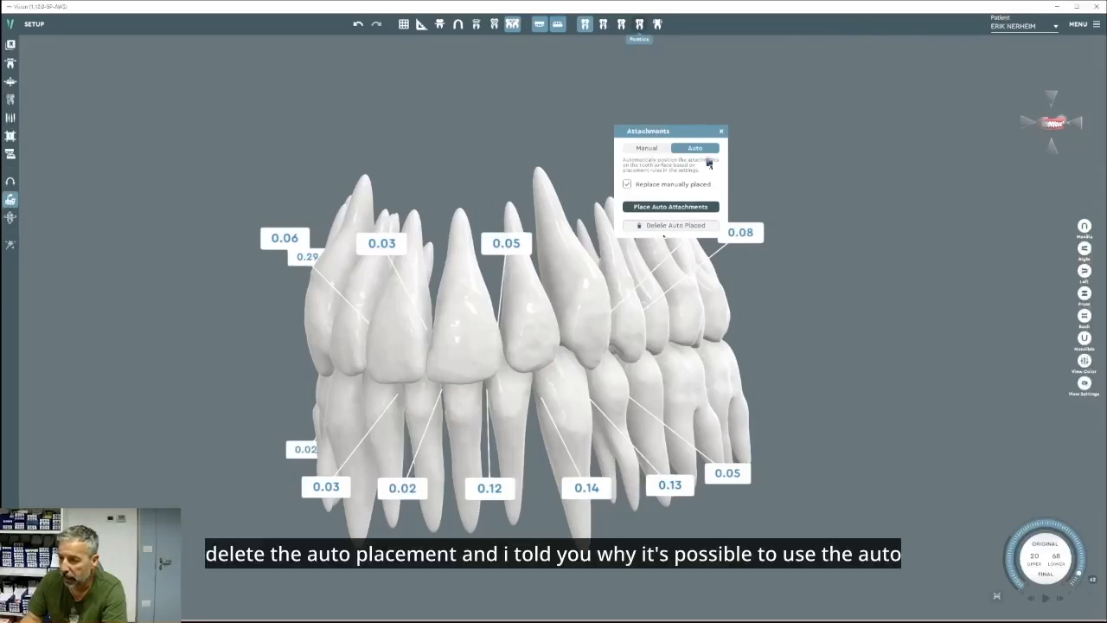
click(721, 130)
drag(721, 132, 526, 166)
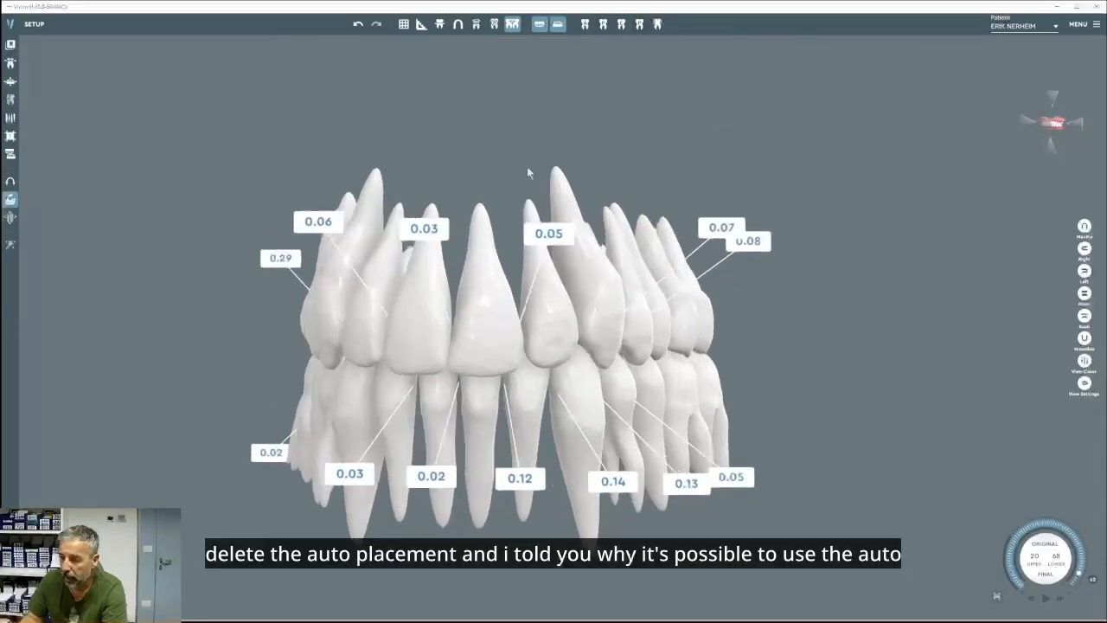
Repeat the automatic attachment placement, inspect the teeth from the side, and remove the auto-placed attachments again.
click(585, 24)
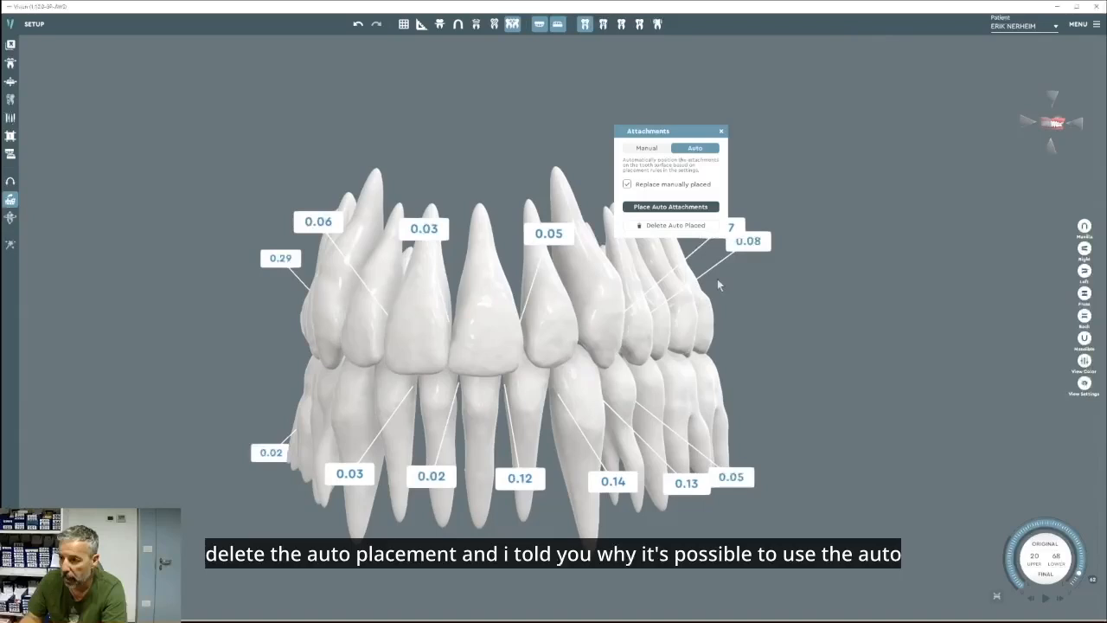
click(683, 208)
drag(640, 320, 589, 338)
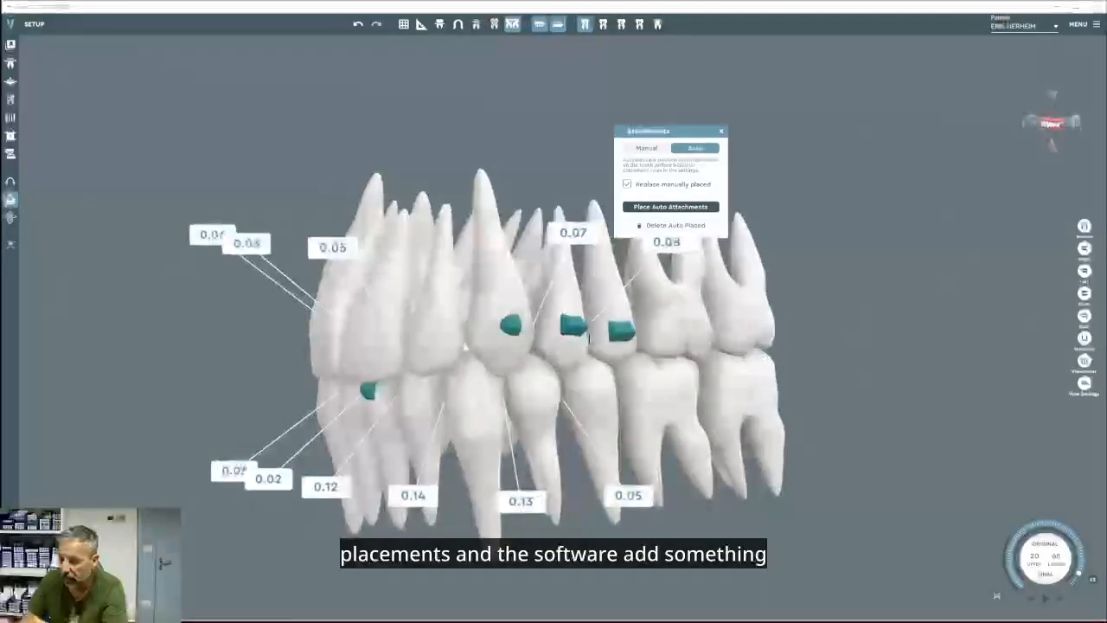
drag(516, 356, 588, 350)
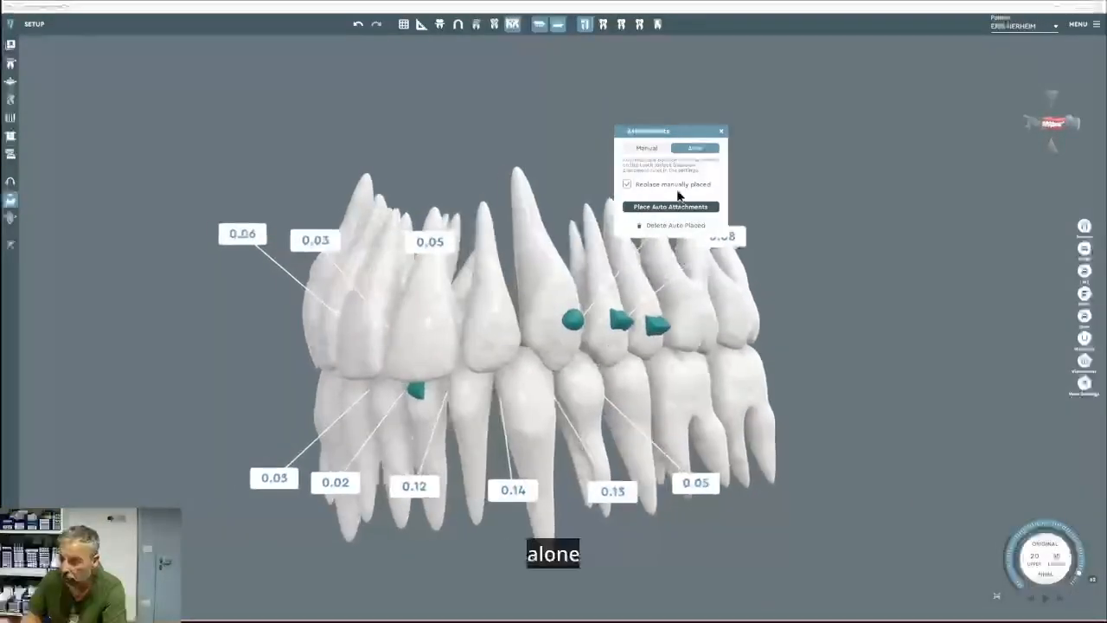
click(666, 225)
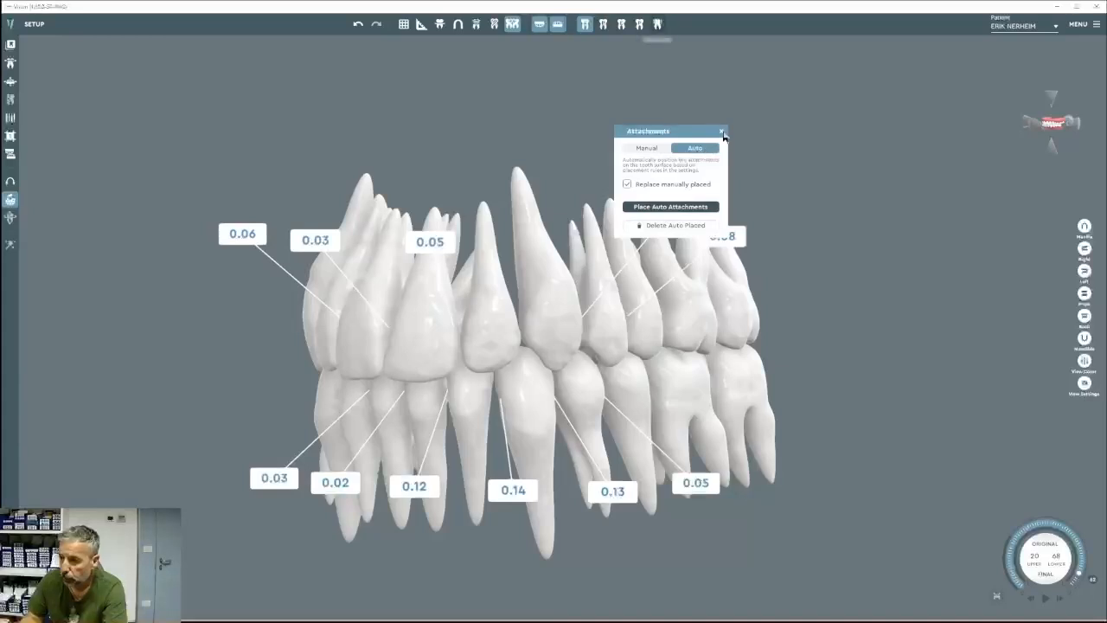
click(722, 132)
Open the auto attachment placement rules in the settings and bring up the first-priority rule for editing.
click(1096, 24)
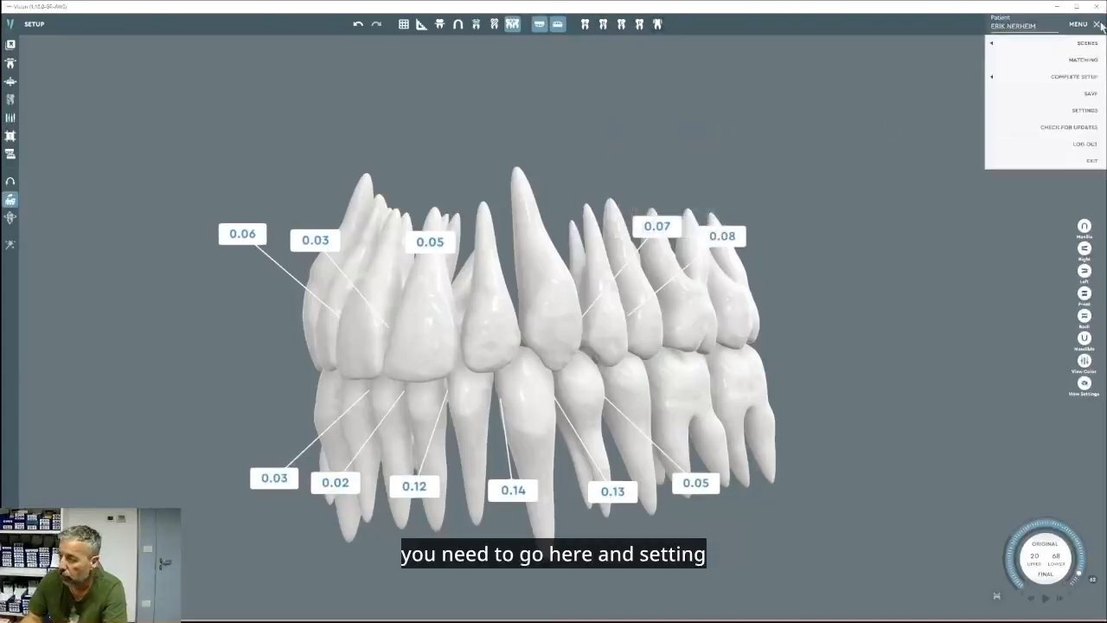
click(1087, 110)
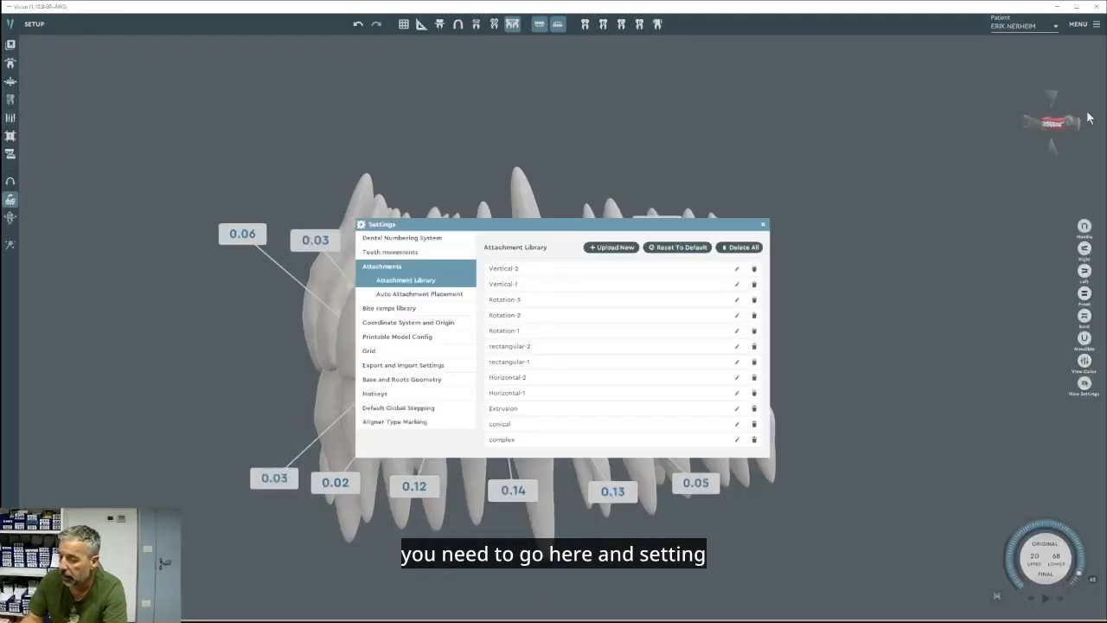
click(412, 295)
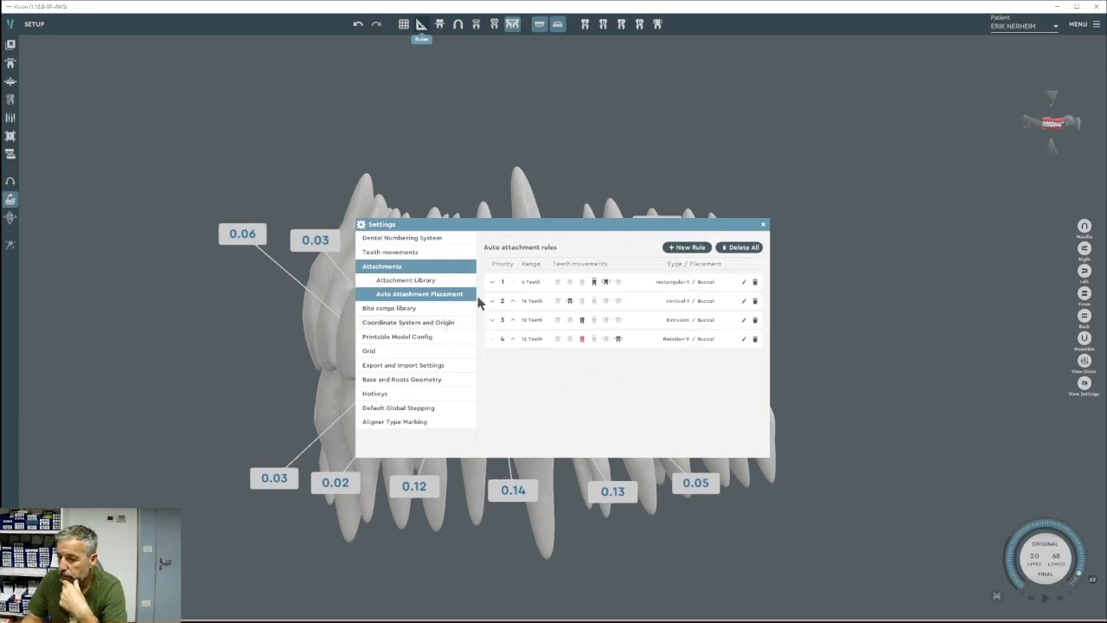
click(742, 283)
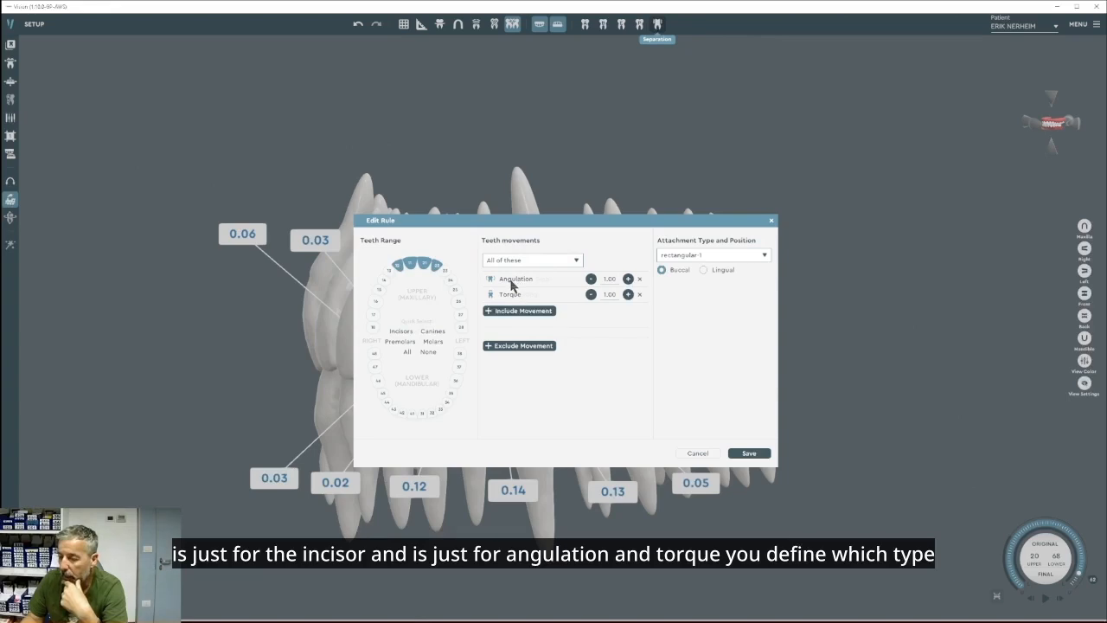
Review the rule's attachment types, buccal or lingual position, and the movements that can be included or excluded.
click(696, 256)
click(697, 325)
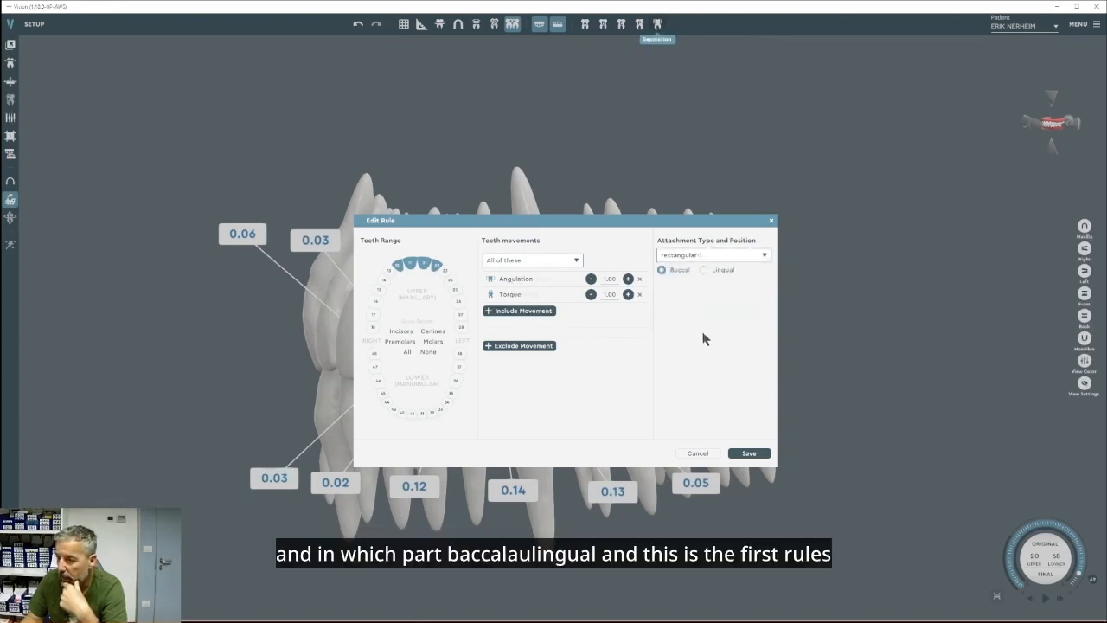
click(665, 271)
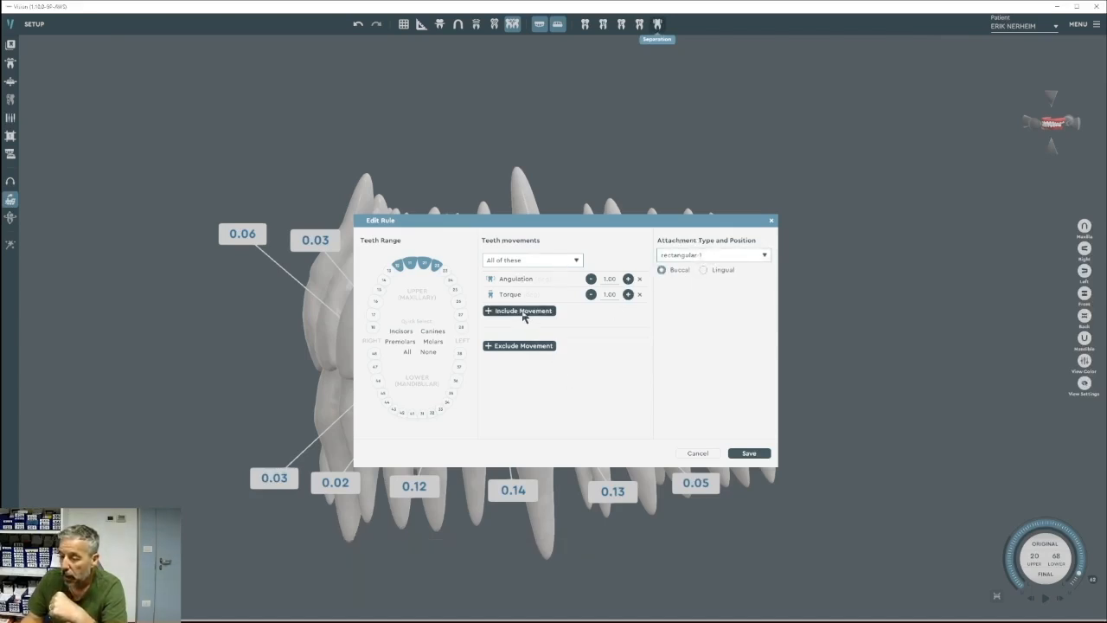
click(489, 311)
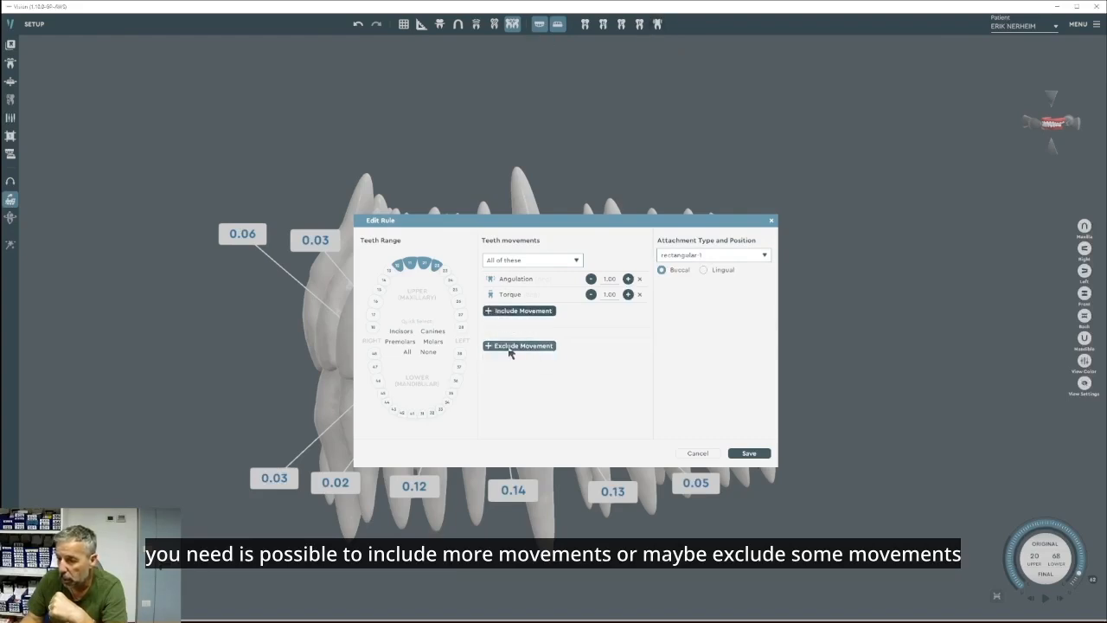
click(512, 346)
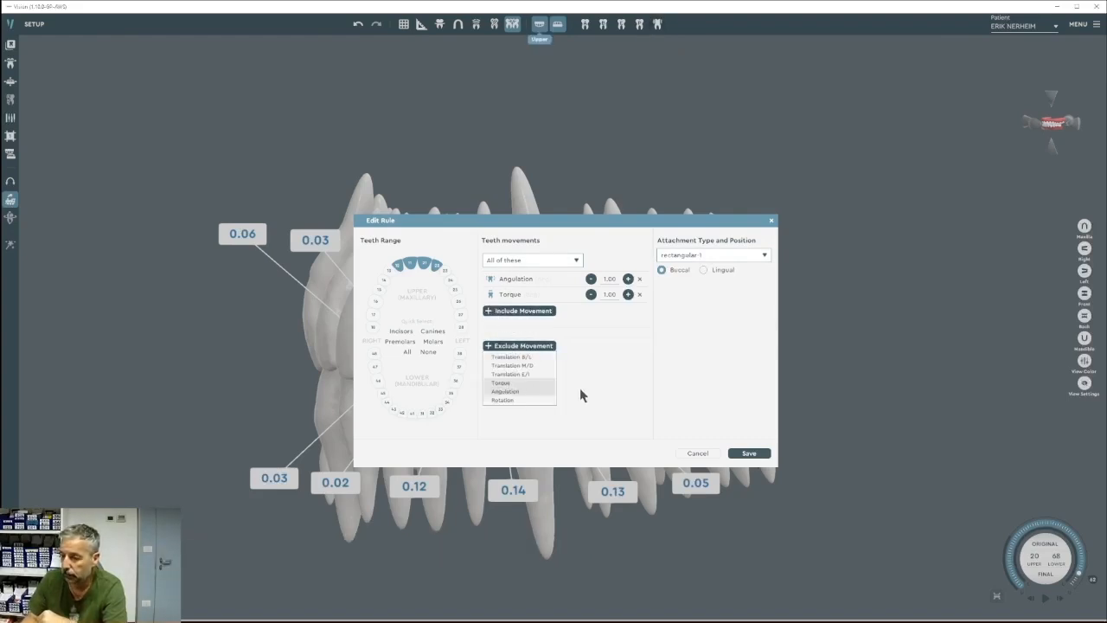
click(543, 330)
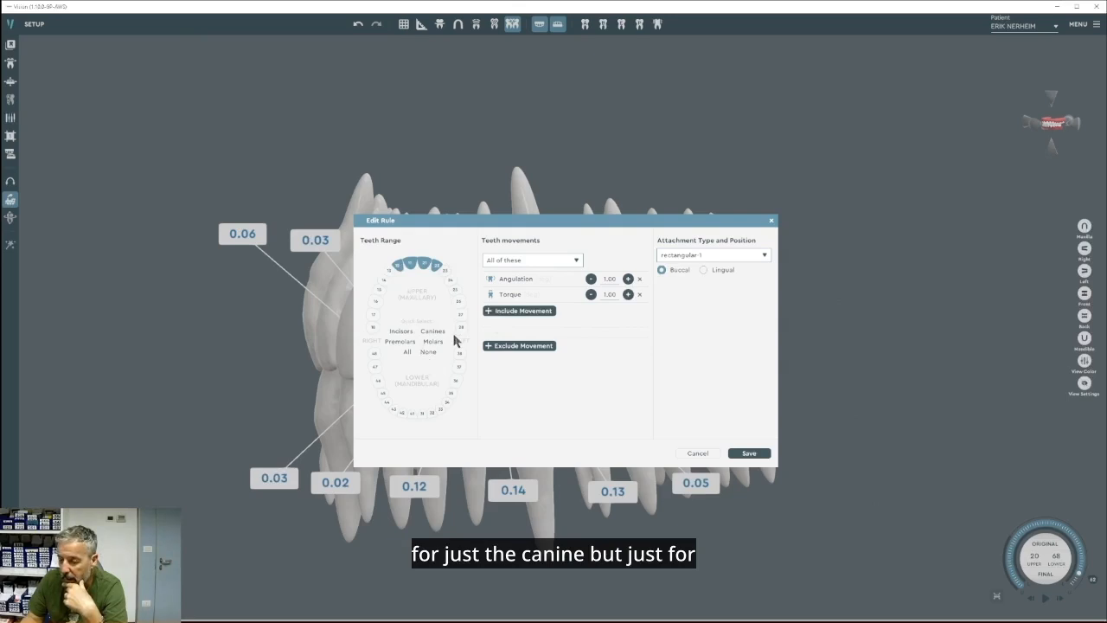
Extend the rectangular-1 rule's teeth range to all upper and lower incisors and canines, and save the rule.
click(402, 332)
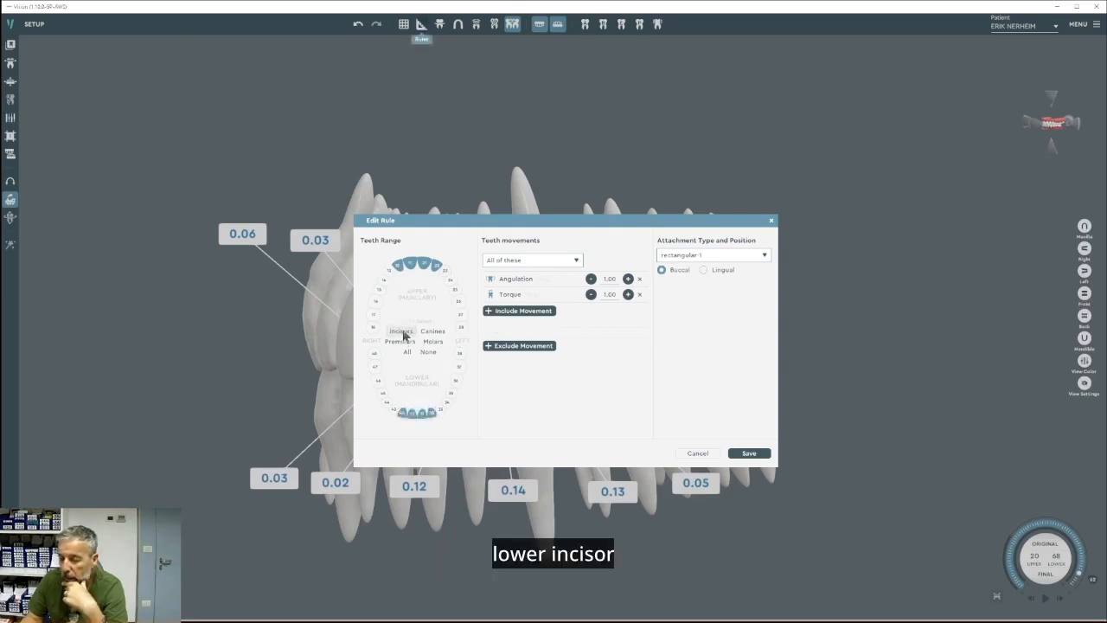
click(433, 331)
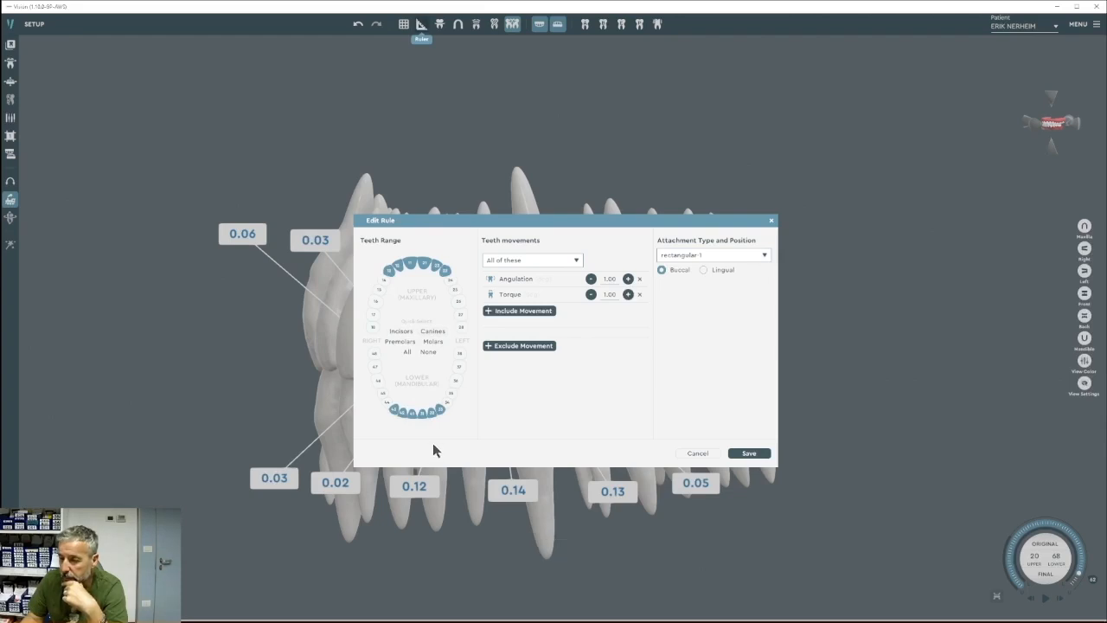
click(748, 453)
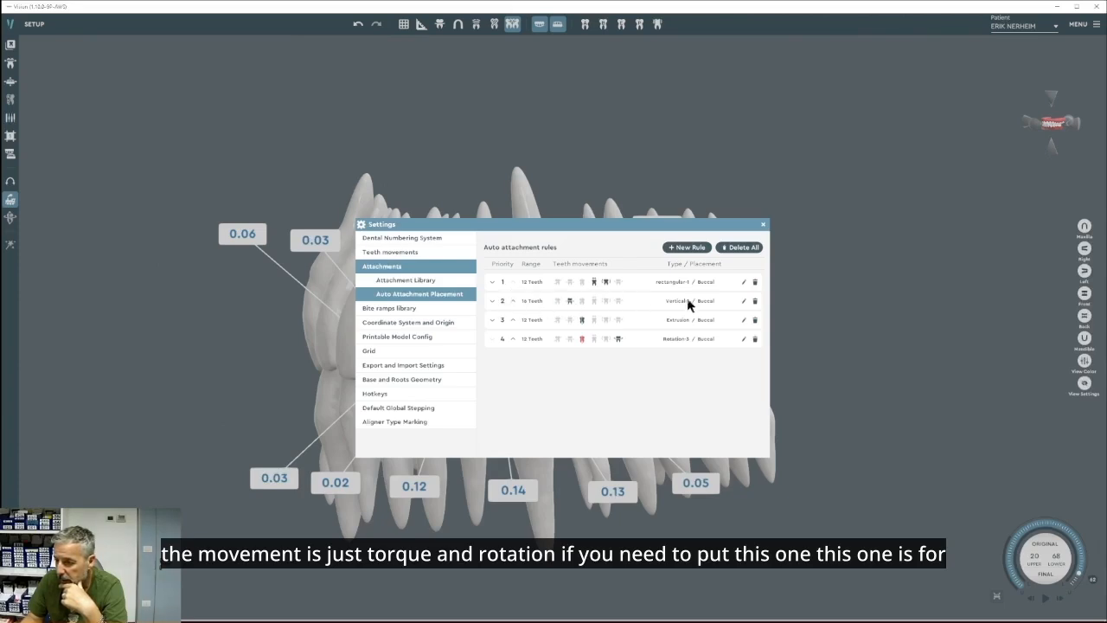
Check the Vertical-1 rule's definition without changing it, and raise that rule to first priority.
click(743, 301)
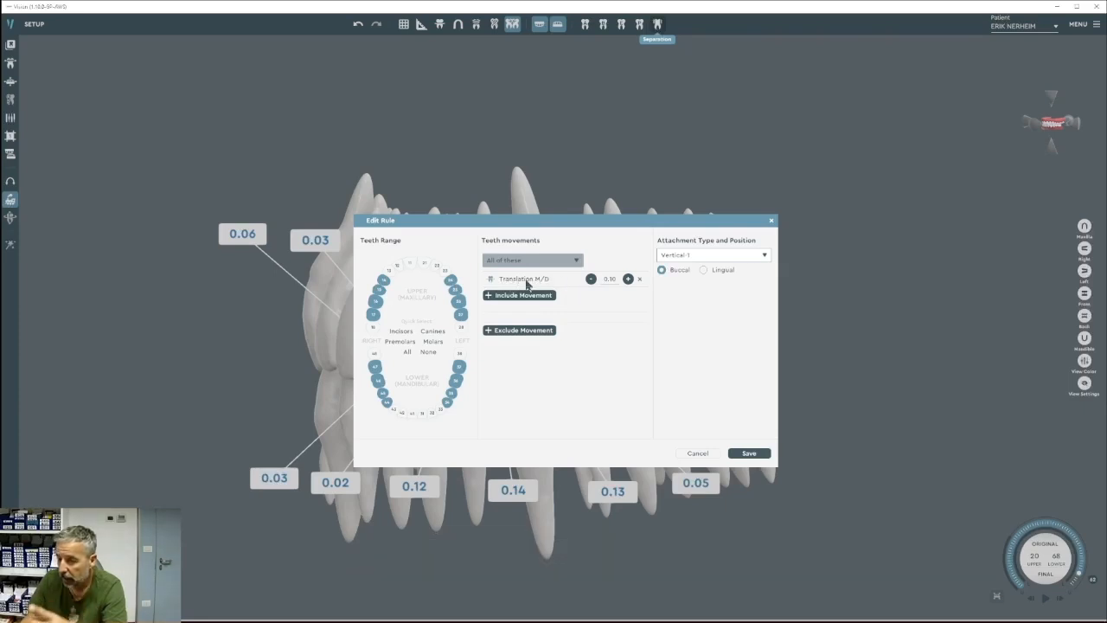
click(705, 452)
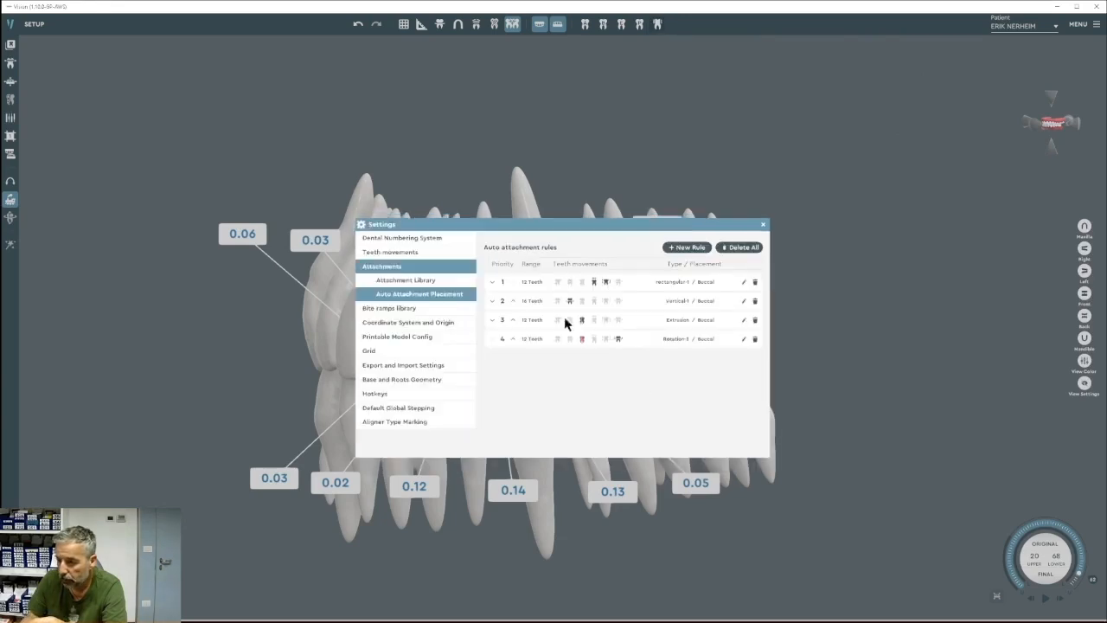
click(513, 300)
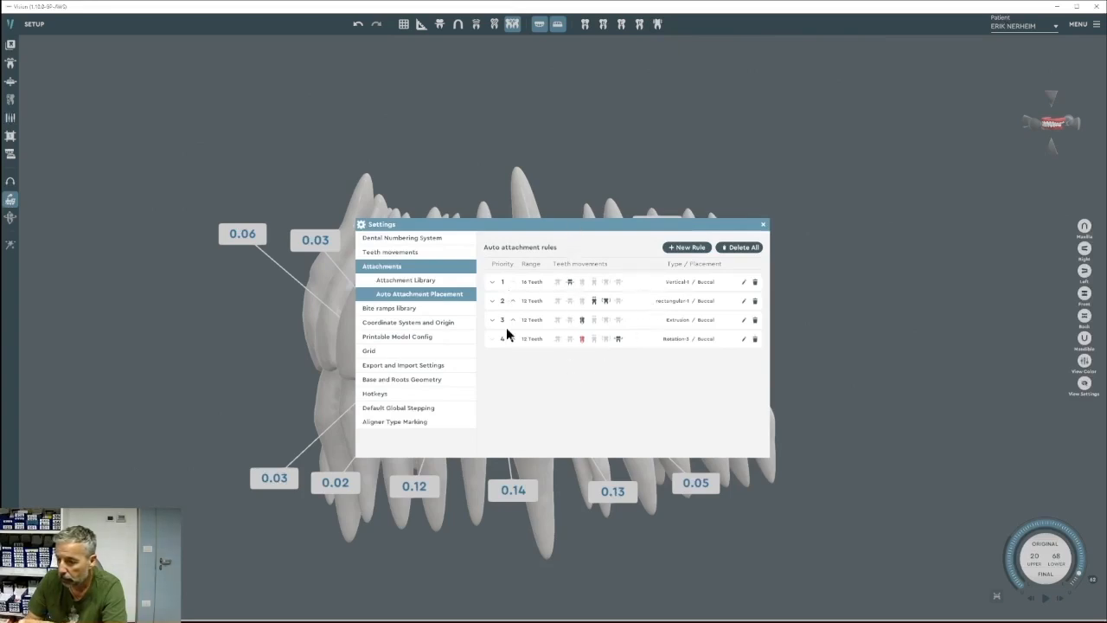
Start a new auto attachment rule and try the different tooth groups for its range, ending with only the molars.
click(688, 247)
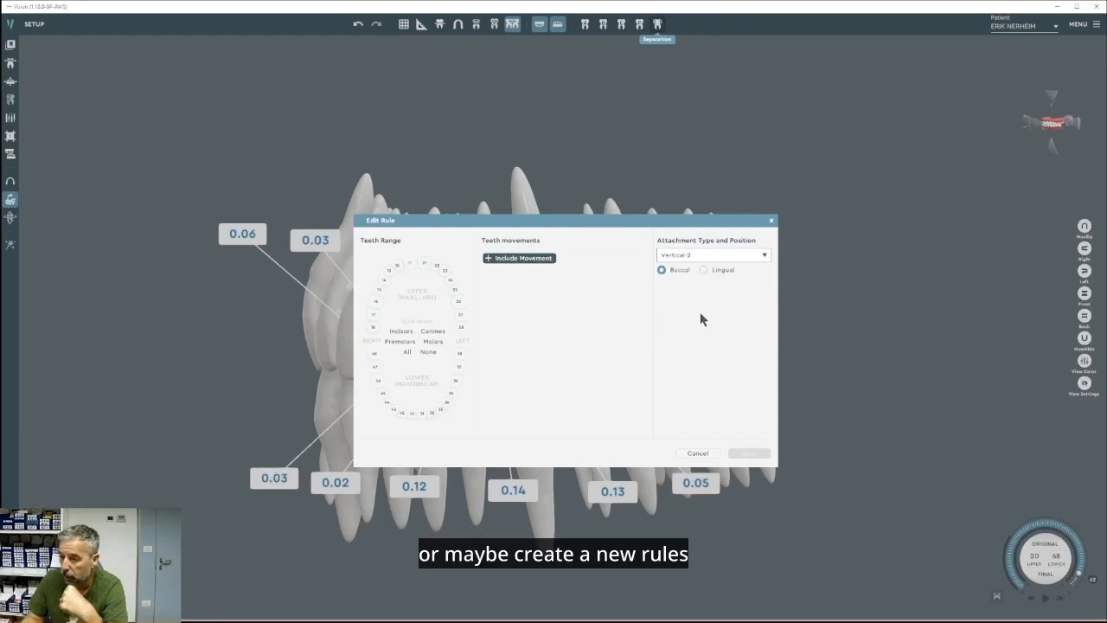
click(408, 332)
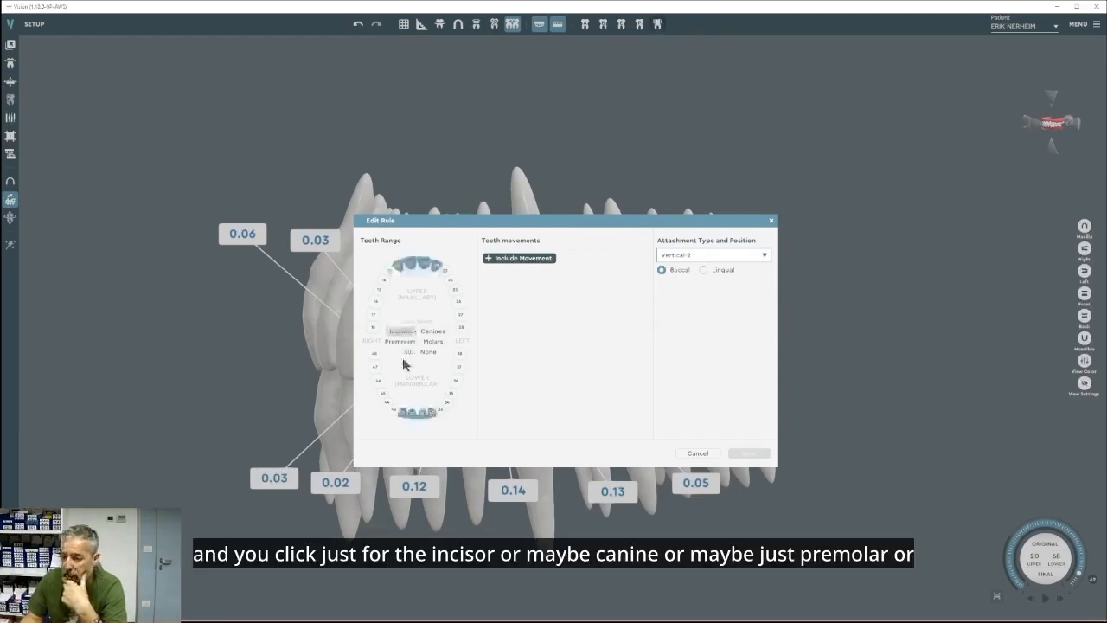
click(432, 332)
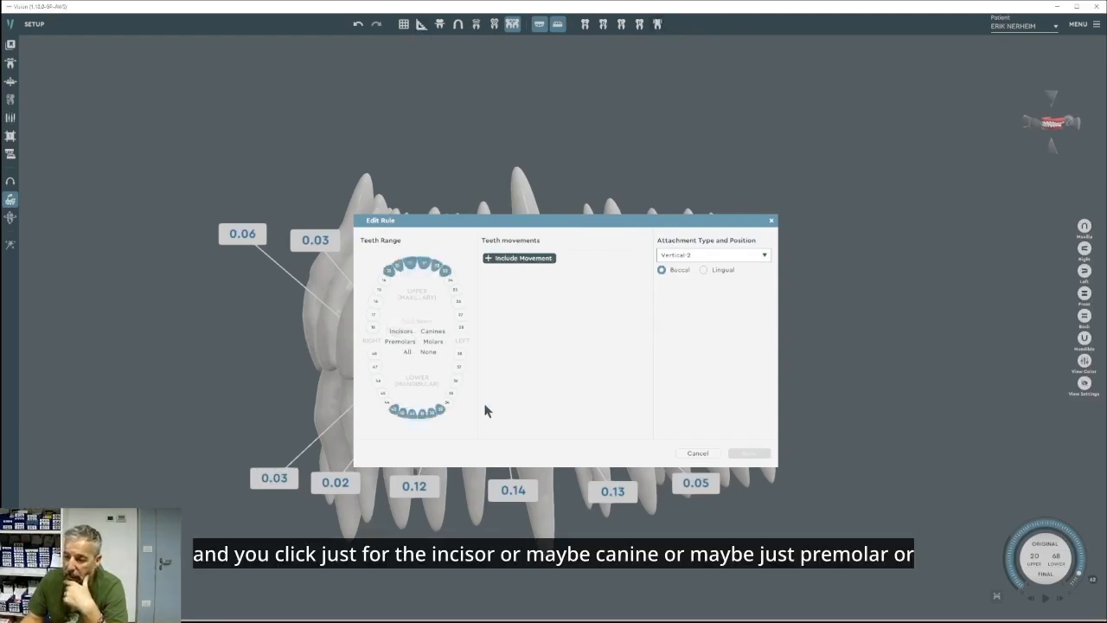
click(427, 353)
click(398, 344)
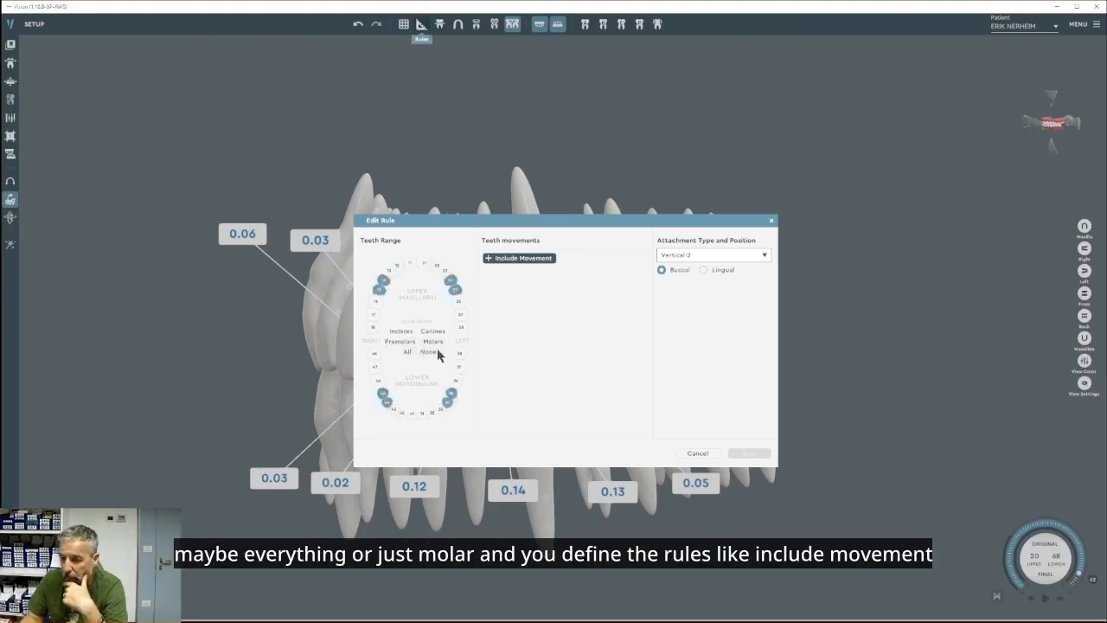
click(409, 353)
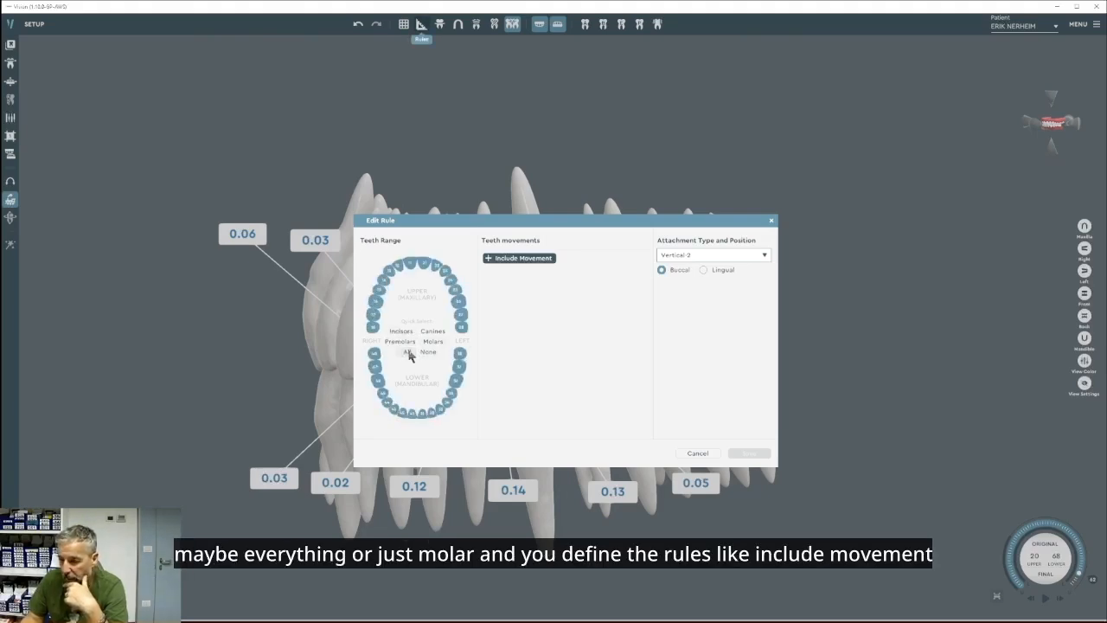
click(426, 352)
click(432, 342)
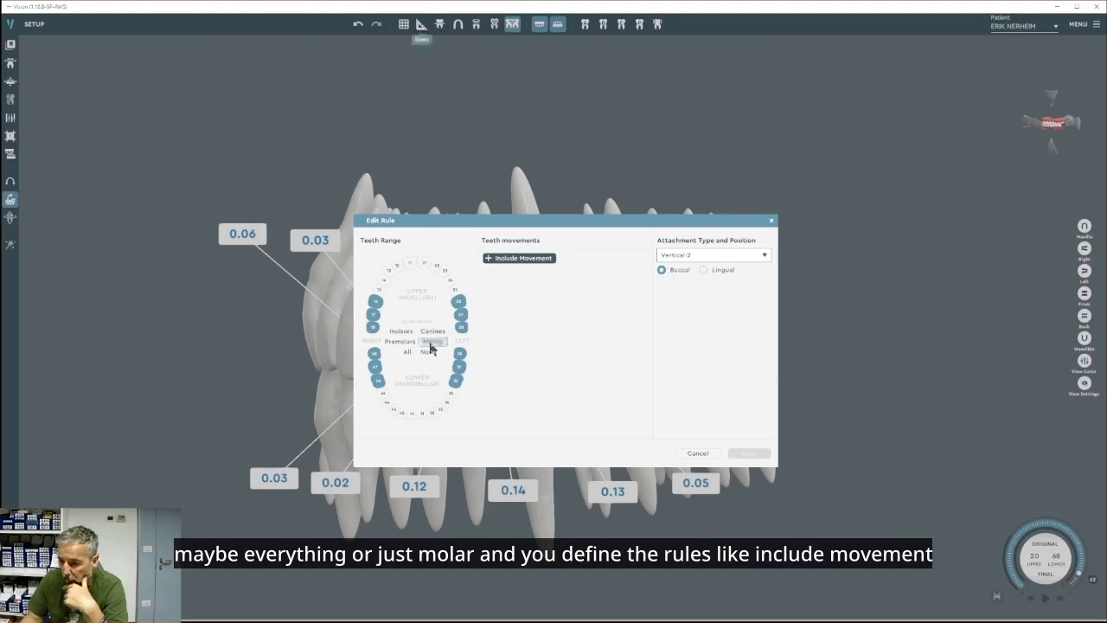
Include the Translation M/D movement in the new molar rule, keep Vertical-2 as its attachment, and discard the rule.
click(514, 262)
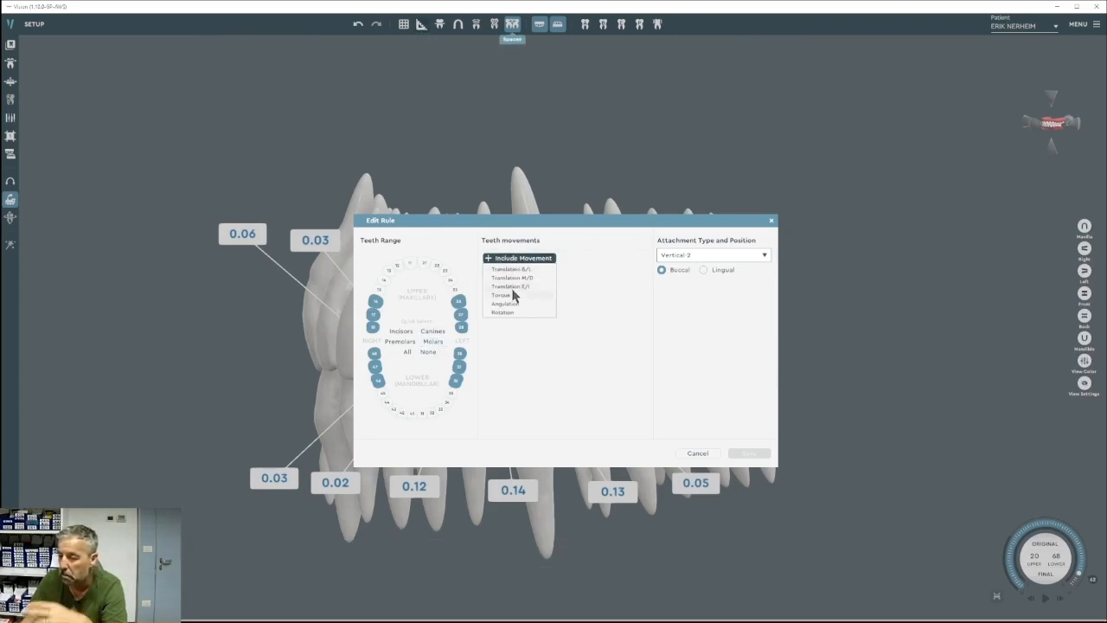
click(518, 278)
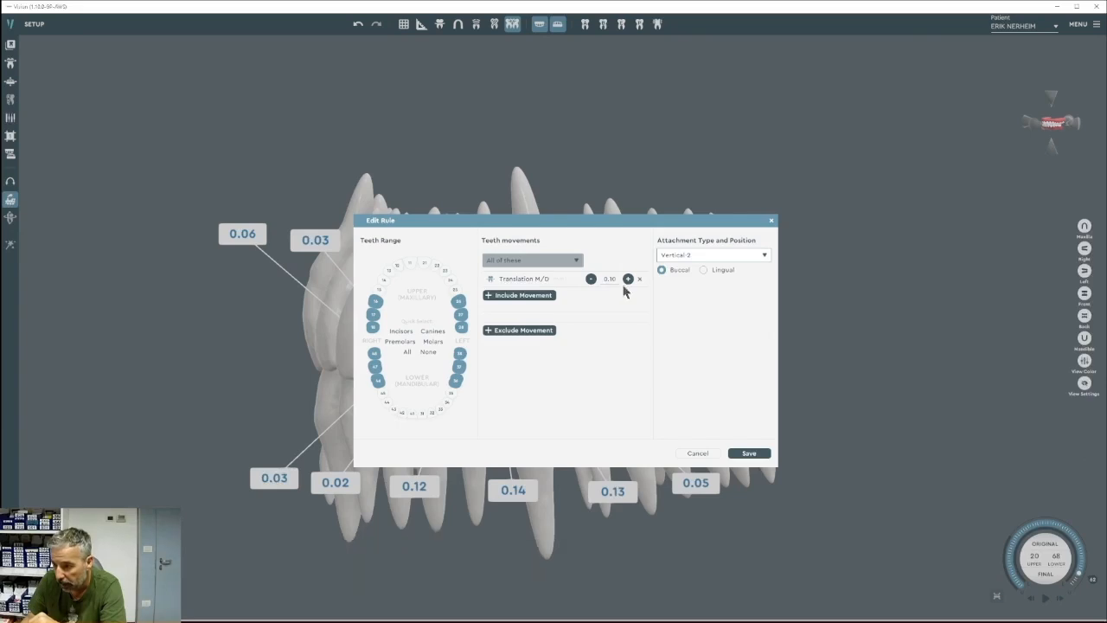
click(677, 256)
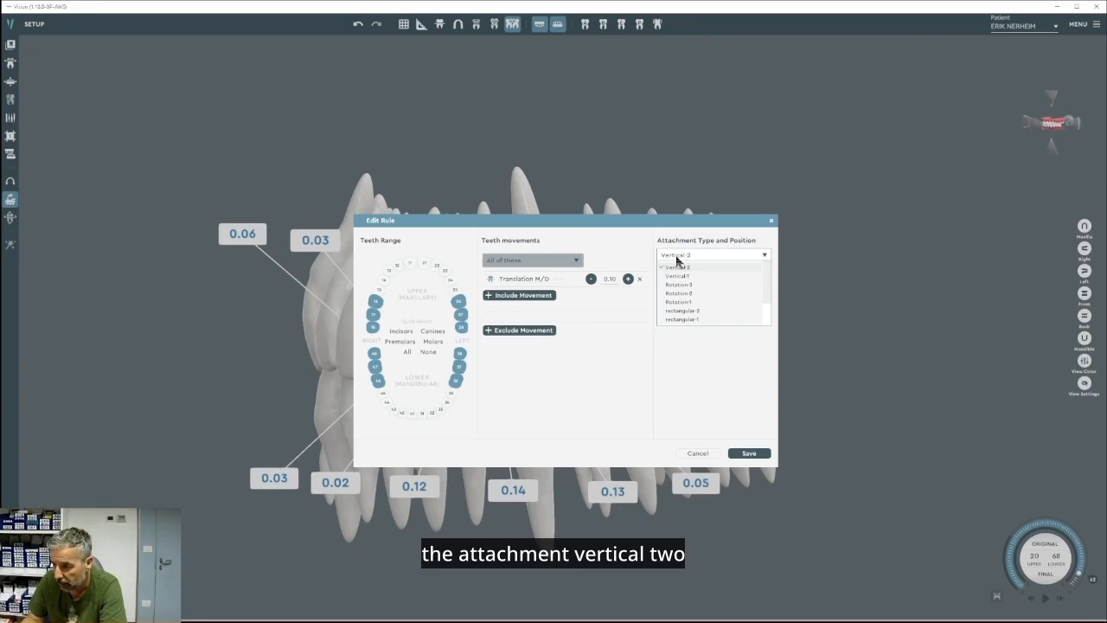
click(676, 259)
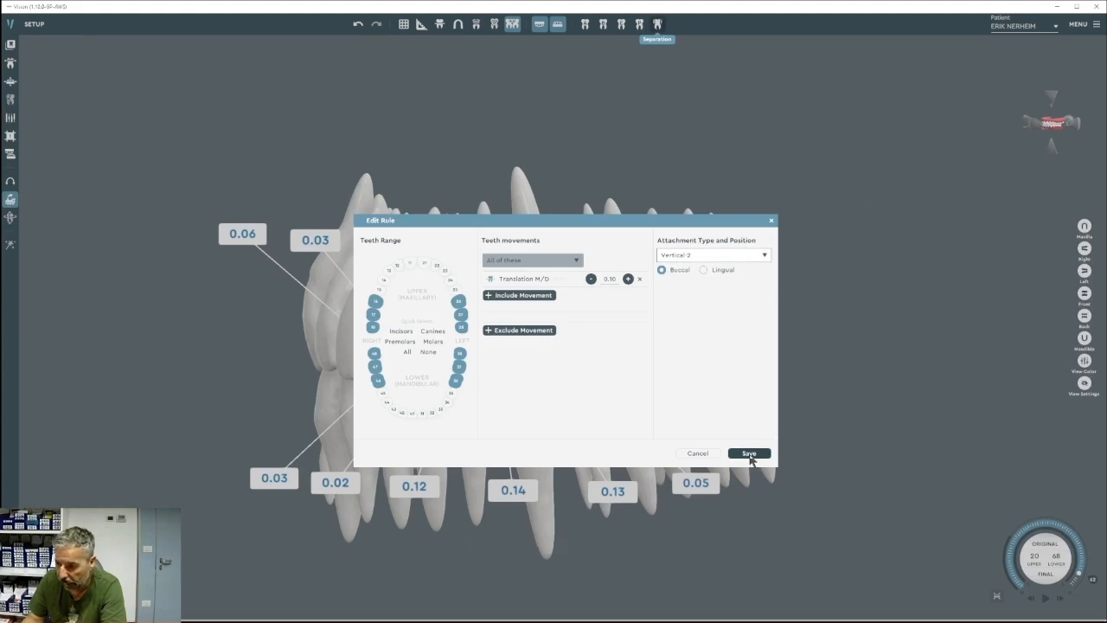
click(700, 455)
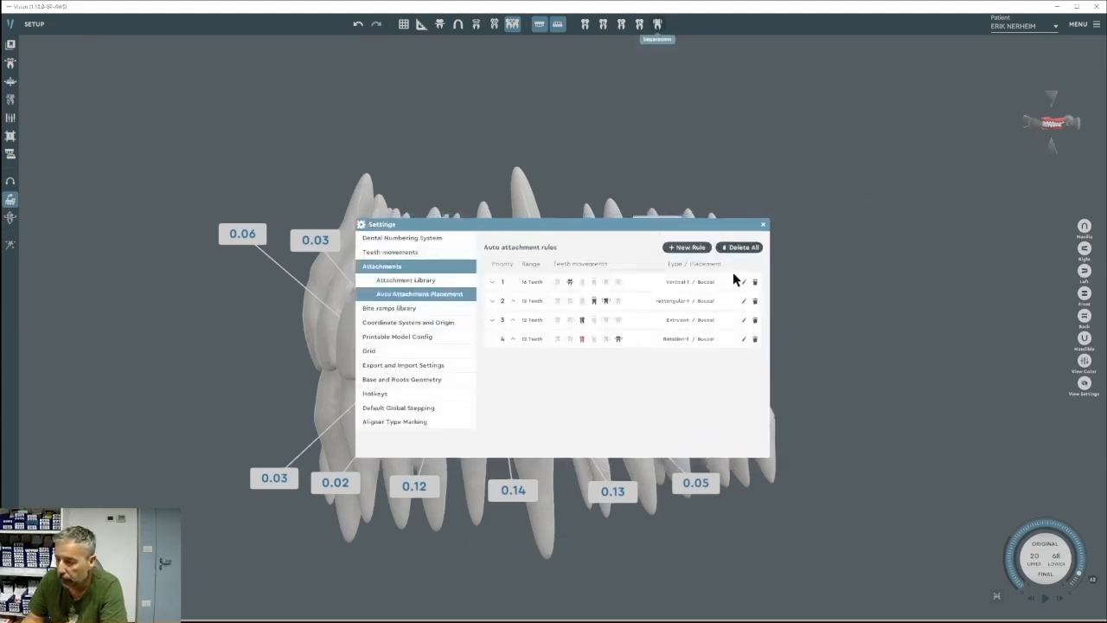
Close the settings, place attachments automatically according to the rules, inspect them on the teeth, and delete the auto-placed attachments.
click(761, 226)
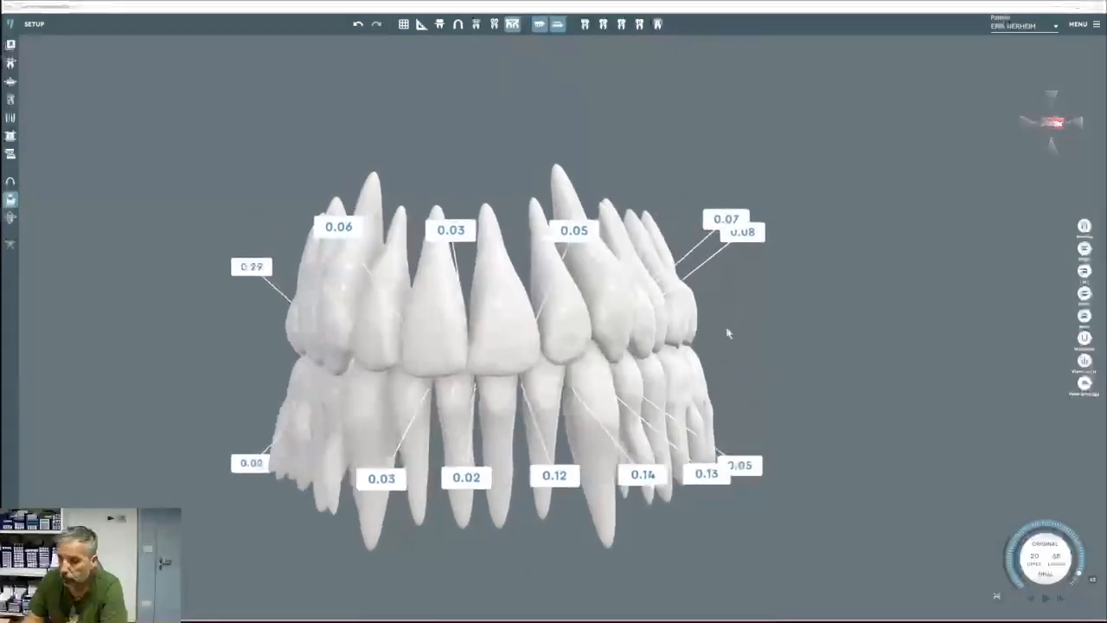
click(584, 23)
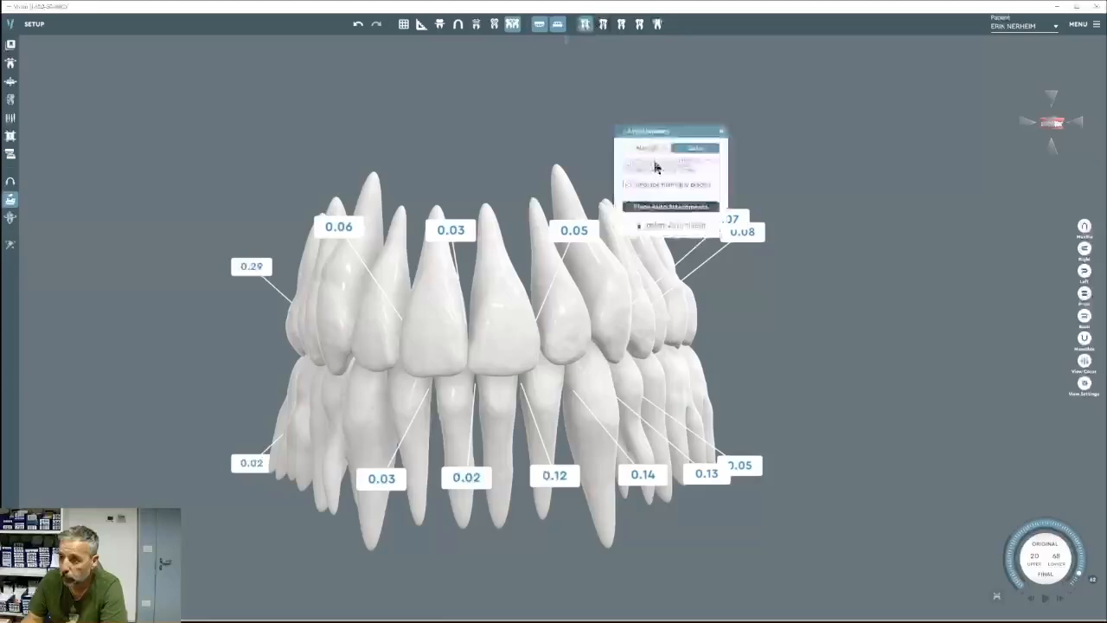
click(670, 208)
drag(657, 338, 489, 342)
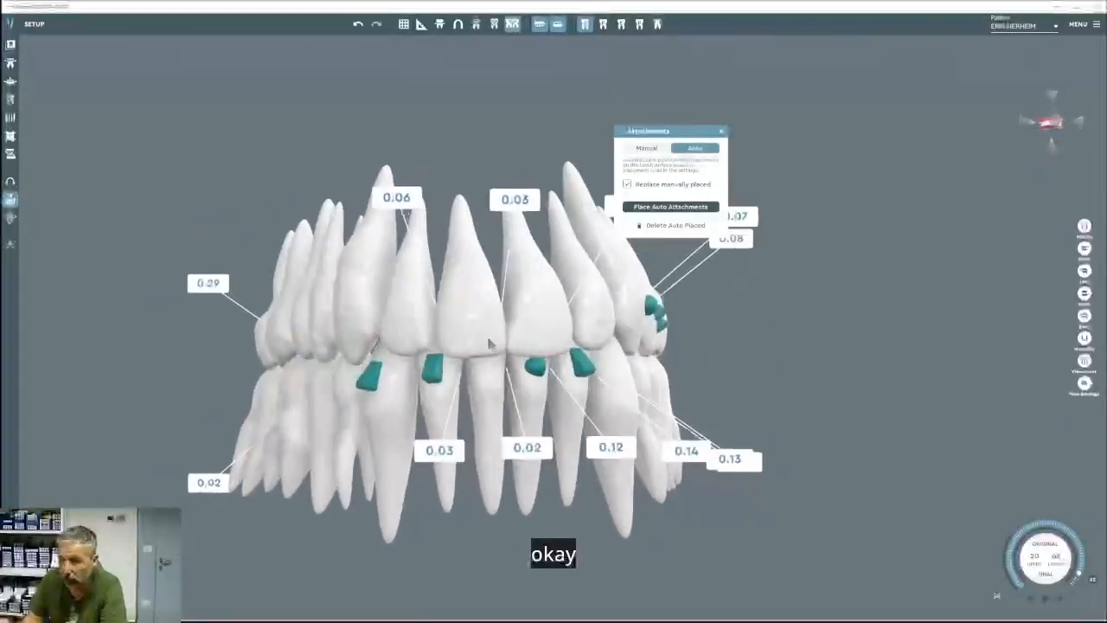
click(662, 225)
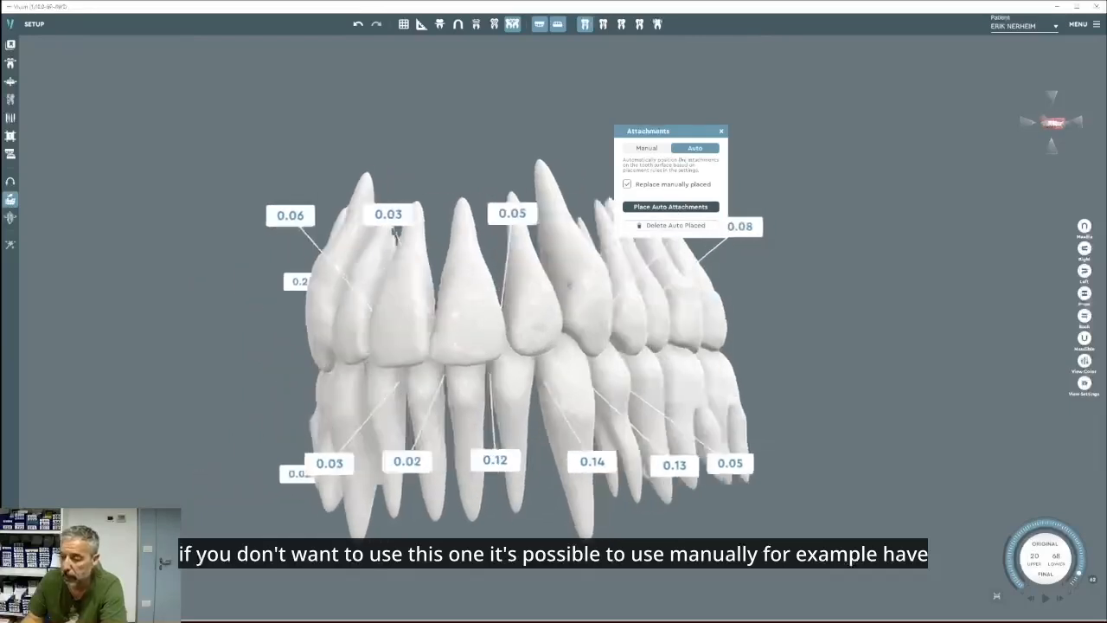
Switch to manual placement and put a Vertical-2 attachment on the buccal surface of the lower left second molar.
click(633, 153)
drag(818, 231, 690, 385)
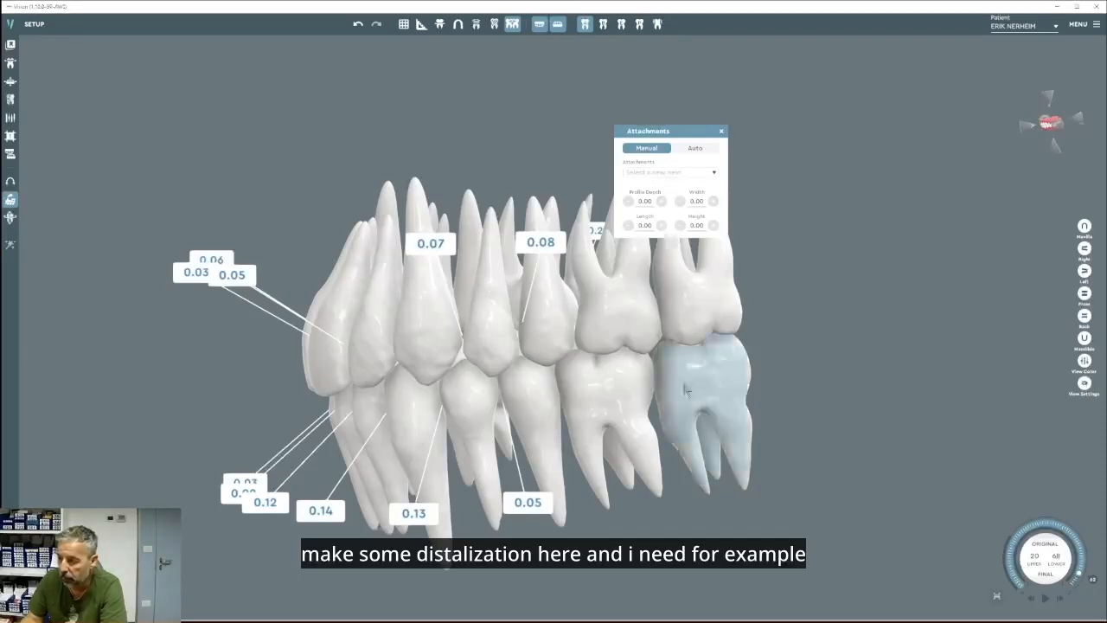
click(660, 171)
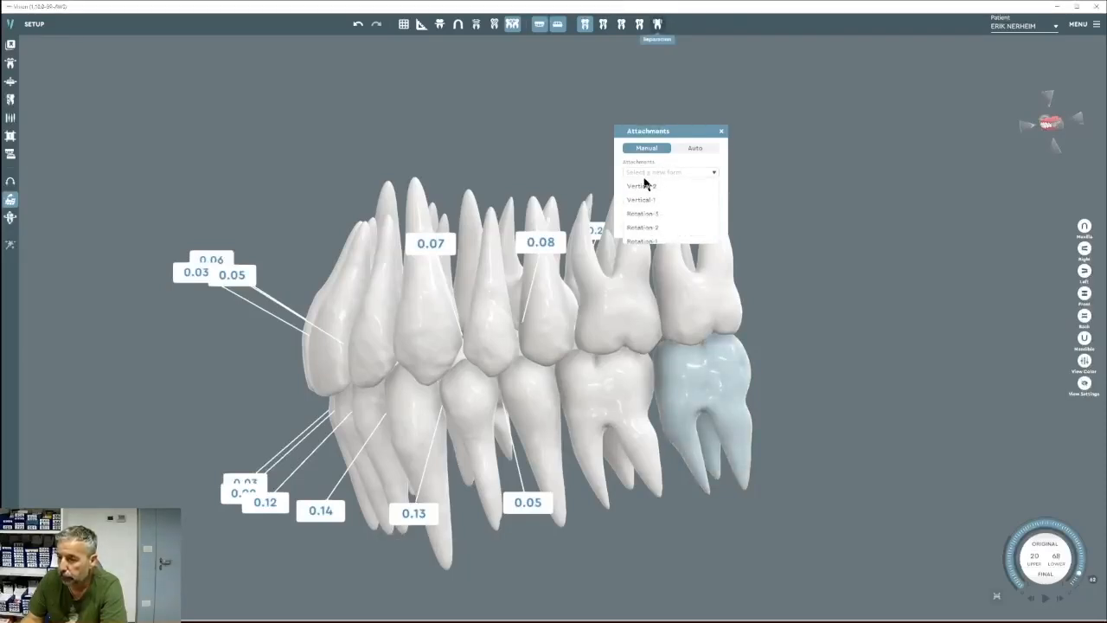
click(642, 185)
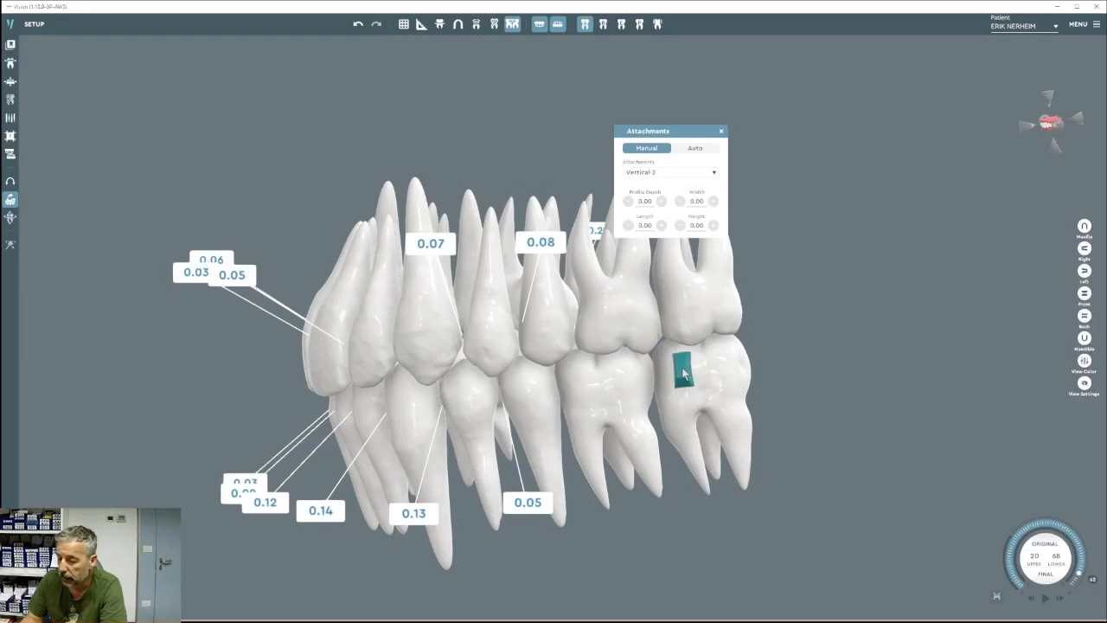
click(683, 374)
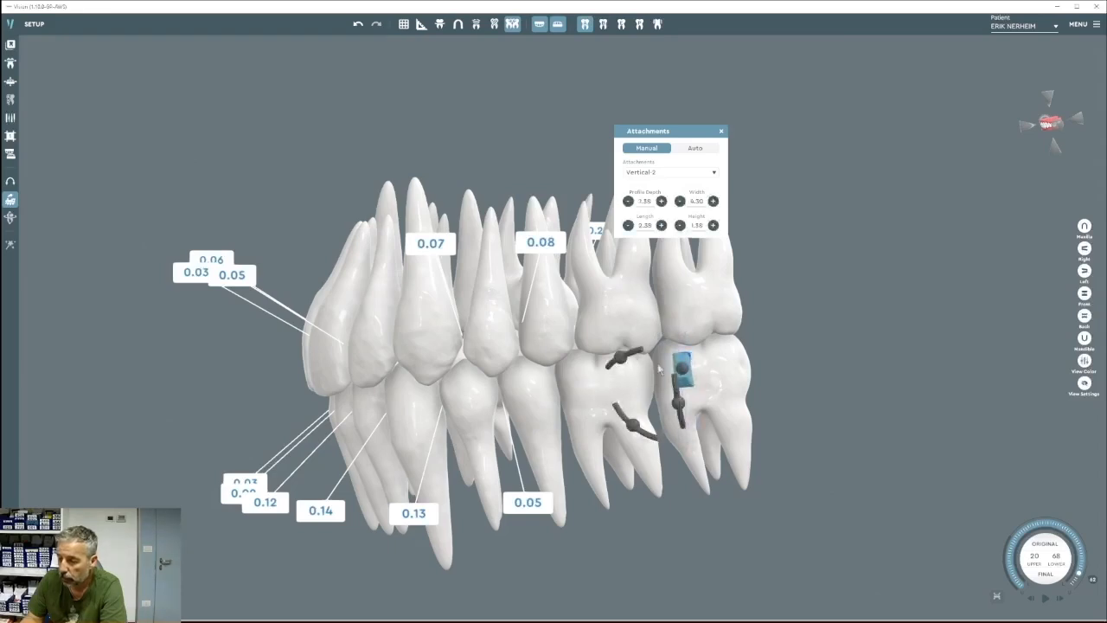
click(685, 373)
Copy the Vertical-2 attachment onto the lower left first molar and second premolar.
right_click(679, 363)
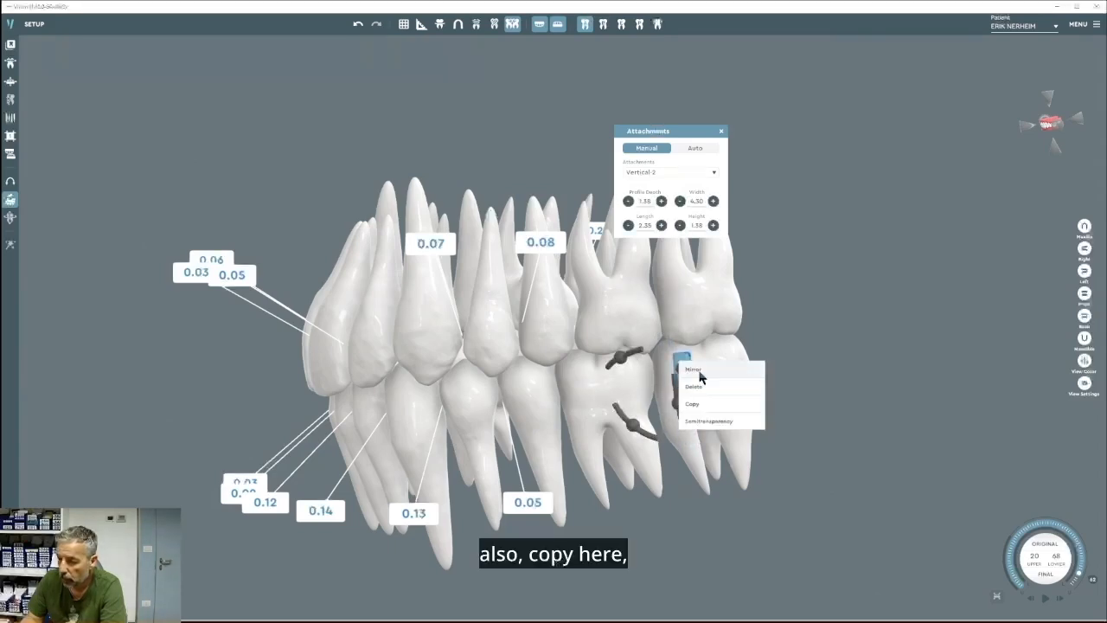
click(697, 410)
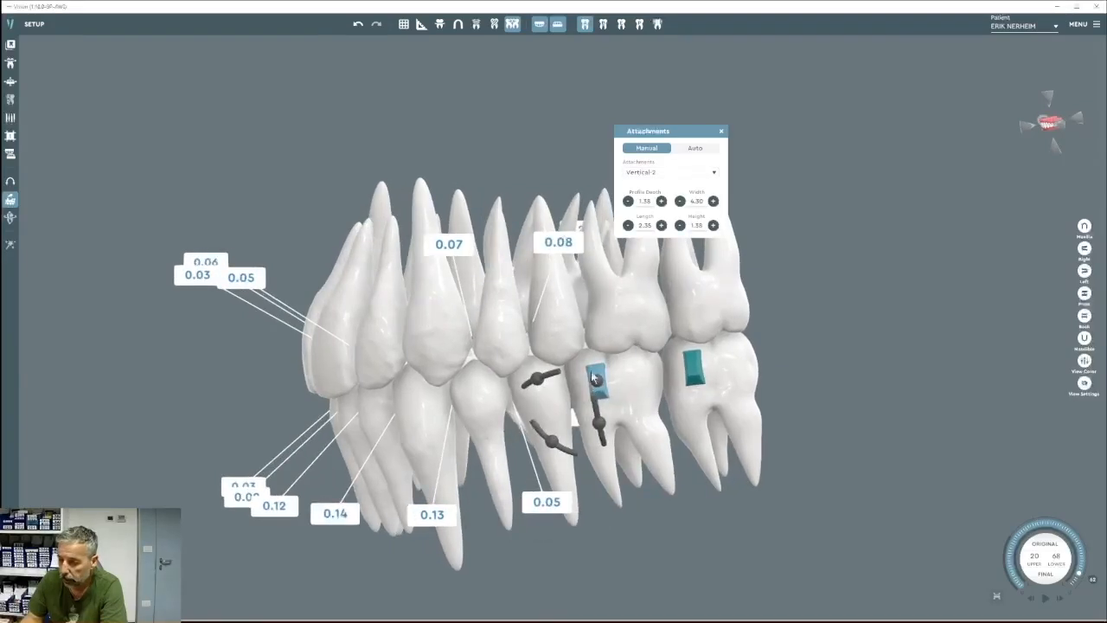
right_click(595, 378)
click(608, 420)
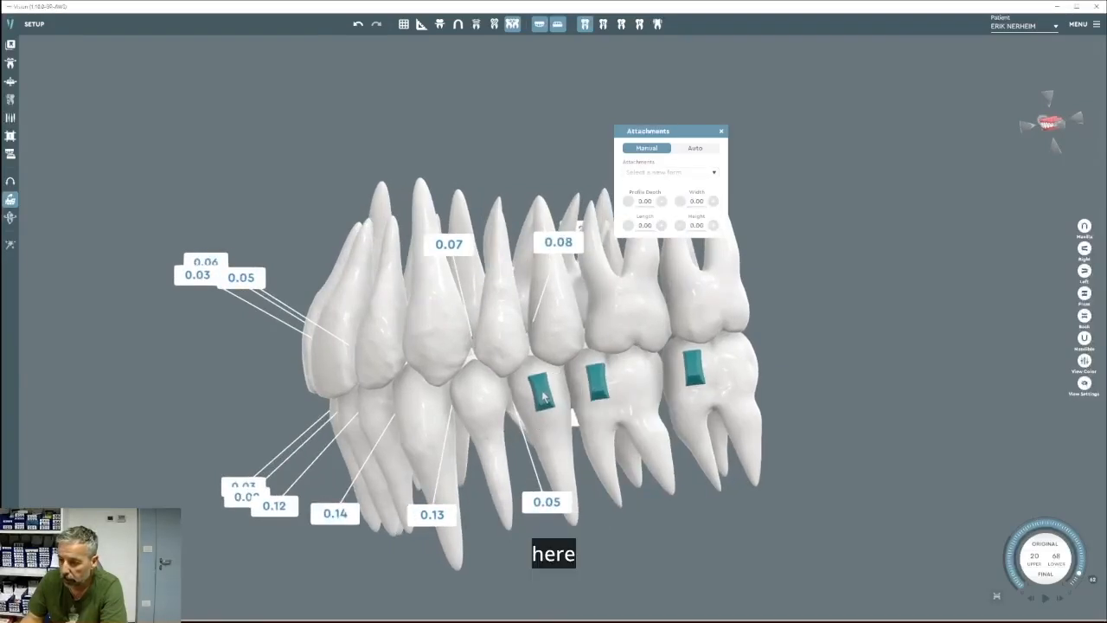
click(543, 396)
Copy the second premolar's attachment onto the lower left first premolar, and copy that one onto the lower left canine.
right_click(595, 394)
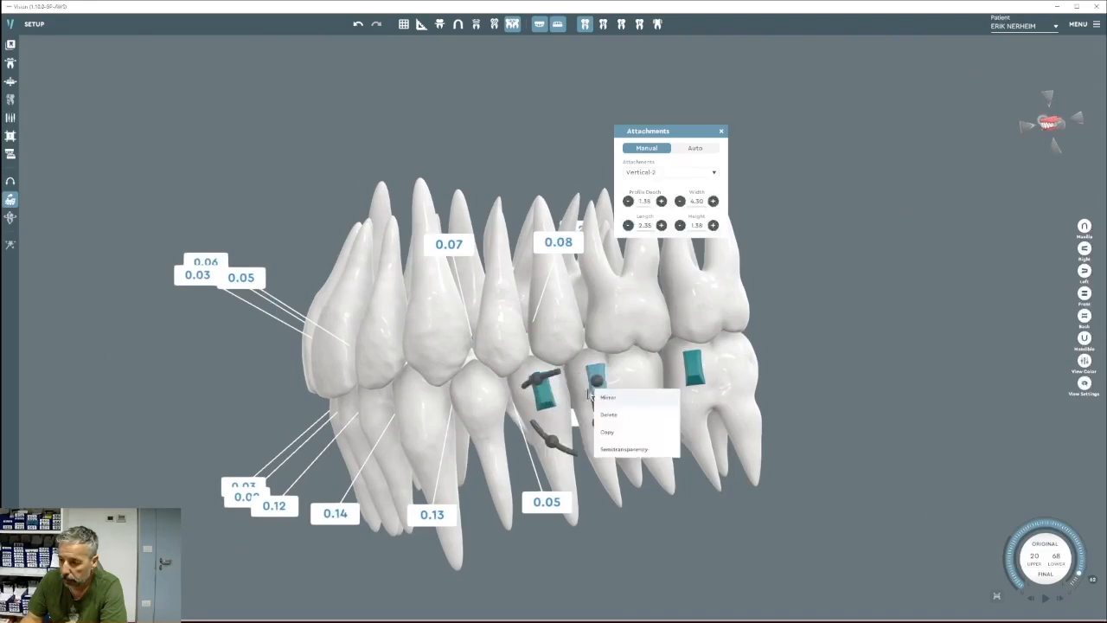
right_click(543, 396)
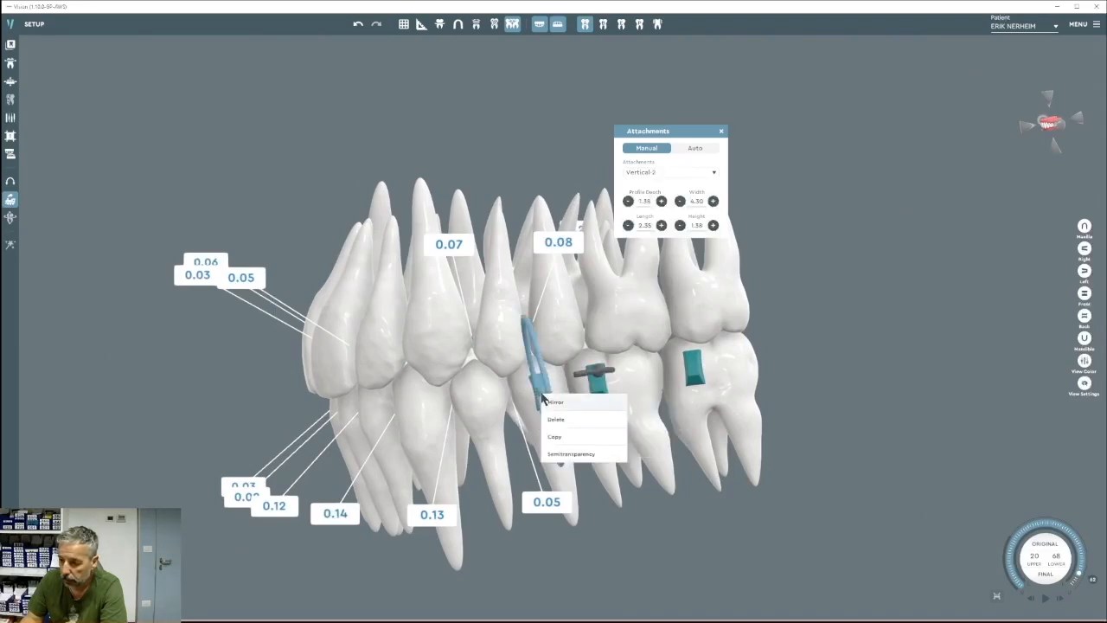
click(554, 436)
drag(479, 394, 597, 365)
right_click(557, 379)
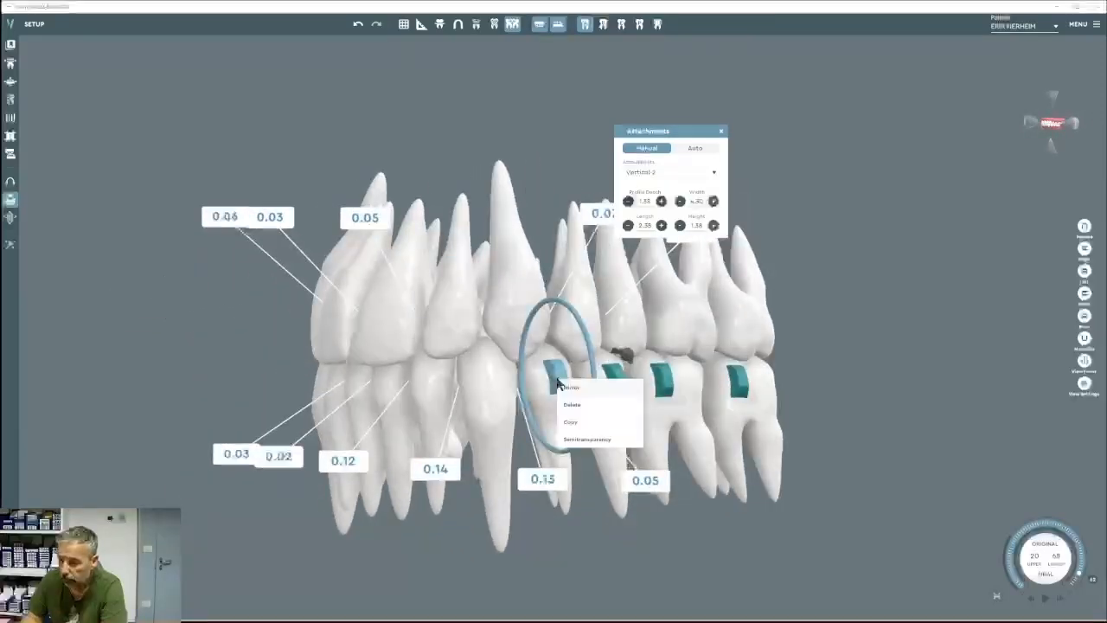
click(573, 422)
drag(536, 380, 86, 365)
drag(288, 413, 682, 424)
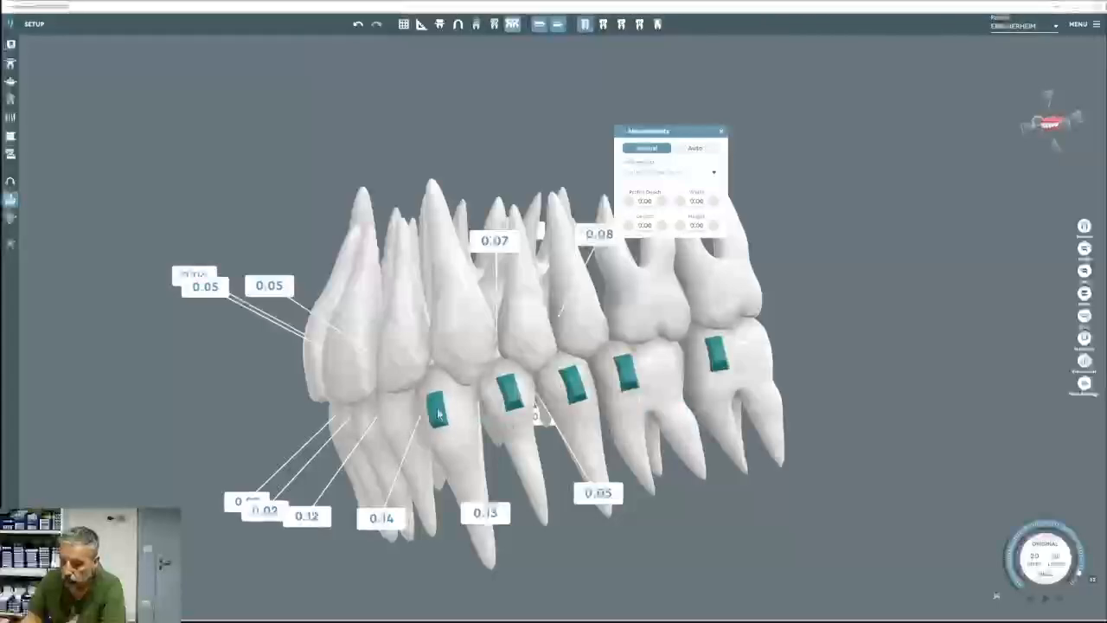
click(446, 404)
drag(446, 404, 569, 415)
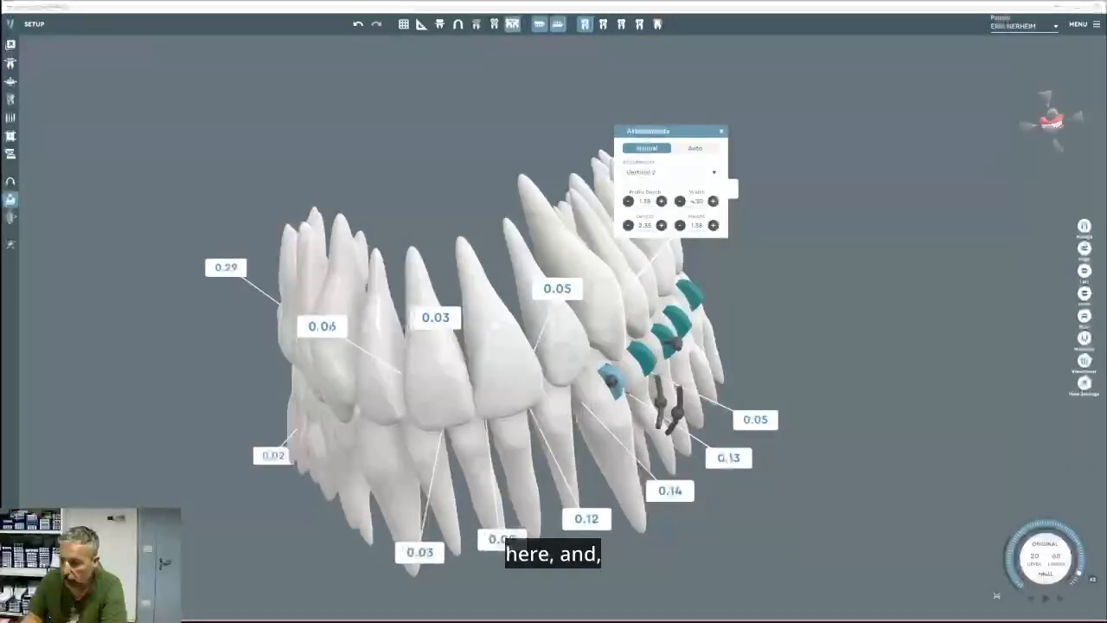
Copy the lower left canine's attachment onto the buccal surface of the lower right second molar.
right_click(610, 381)
click(643, 425)
drag(376, 400, 576, 348)
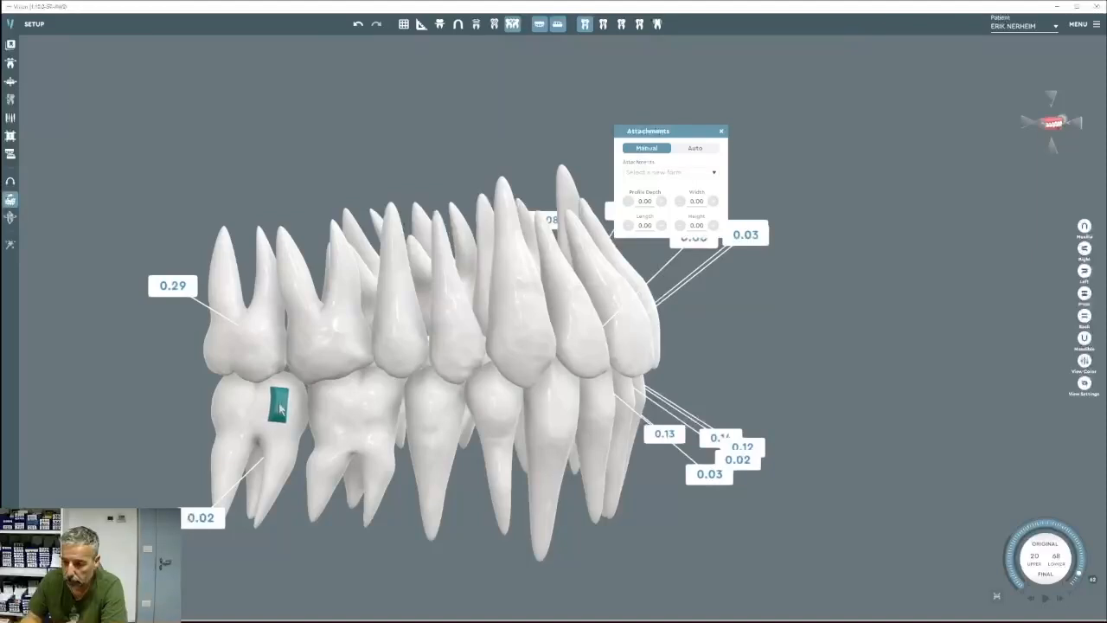
click(277, 406)
click(278, 400)
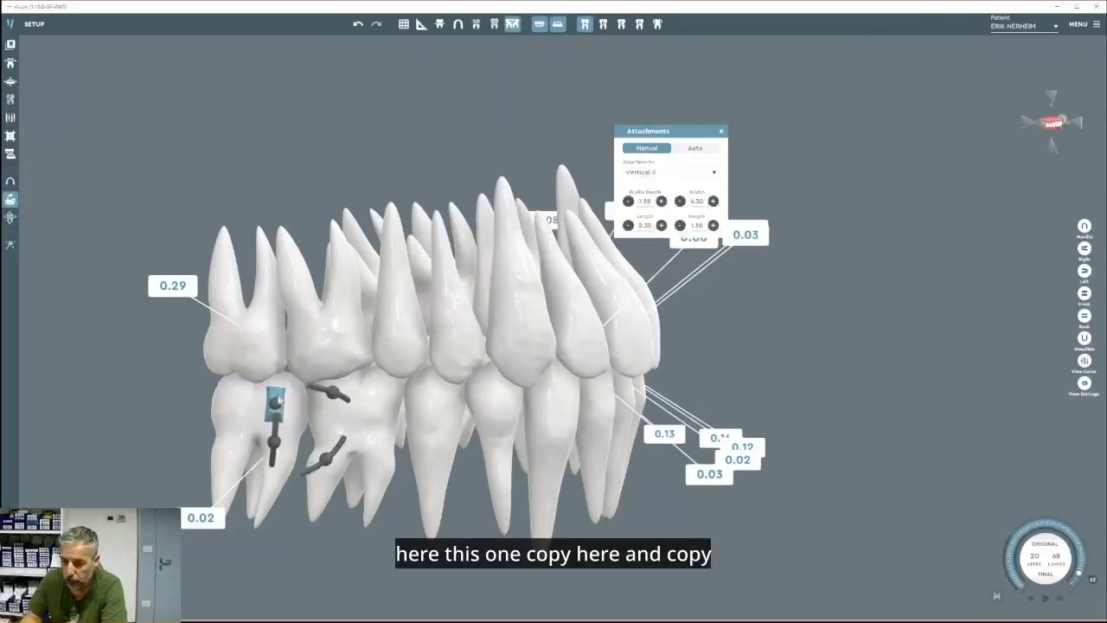
Copy the lower right second molar's attachment onto the first molar and second premolar of the same side.
right_click(279, 400)
click(307, 424)
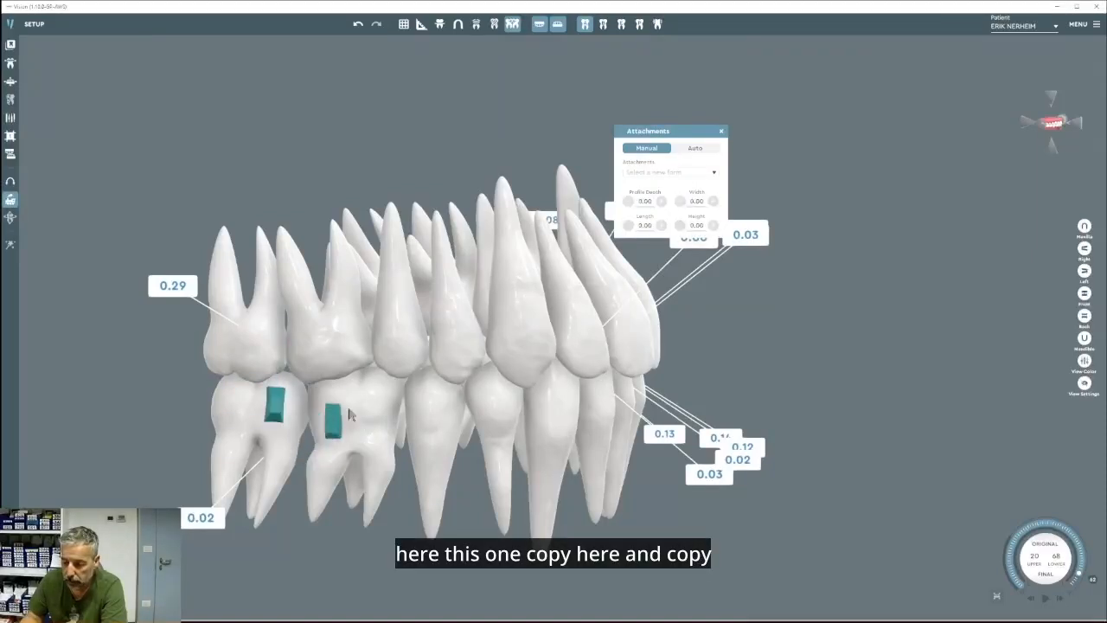
click(373, 395)
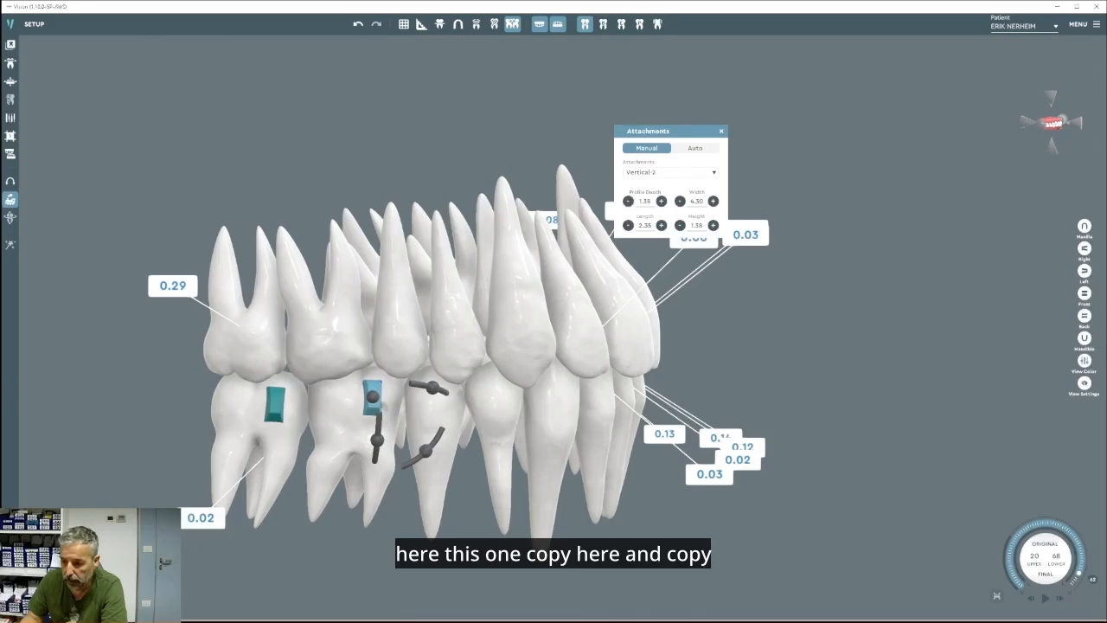
right_click(375, 383)
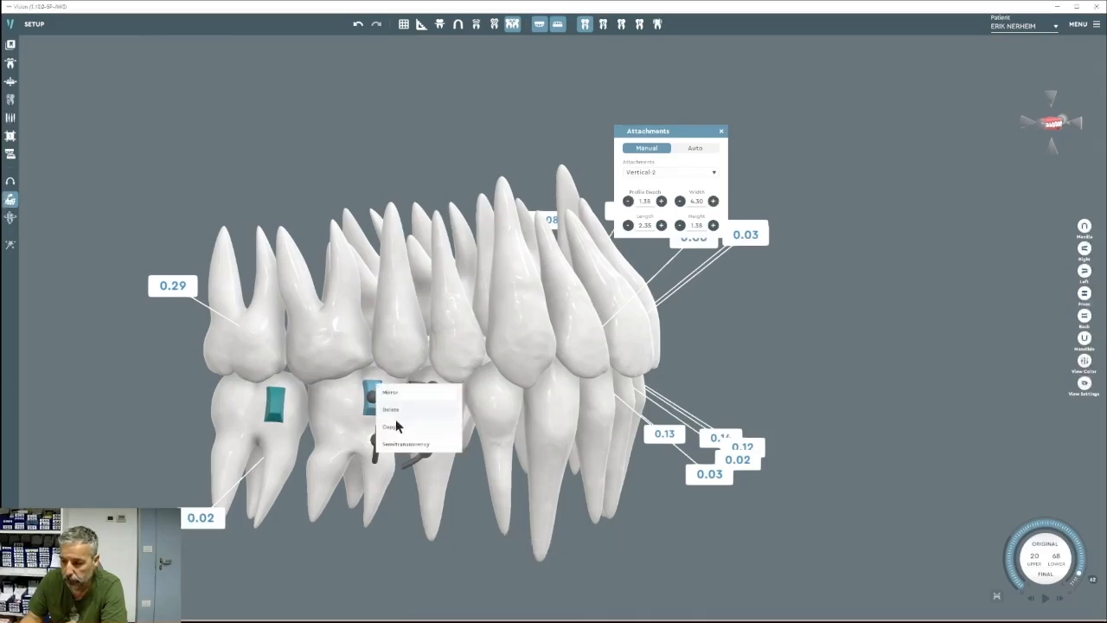
click(389, 422)
click(431, 399)
Show the gingiva on both jaws and adjust the position of the lower left second molar's attachment relative to the gum.
middle_drag(554, 445, 687, 355)
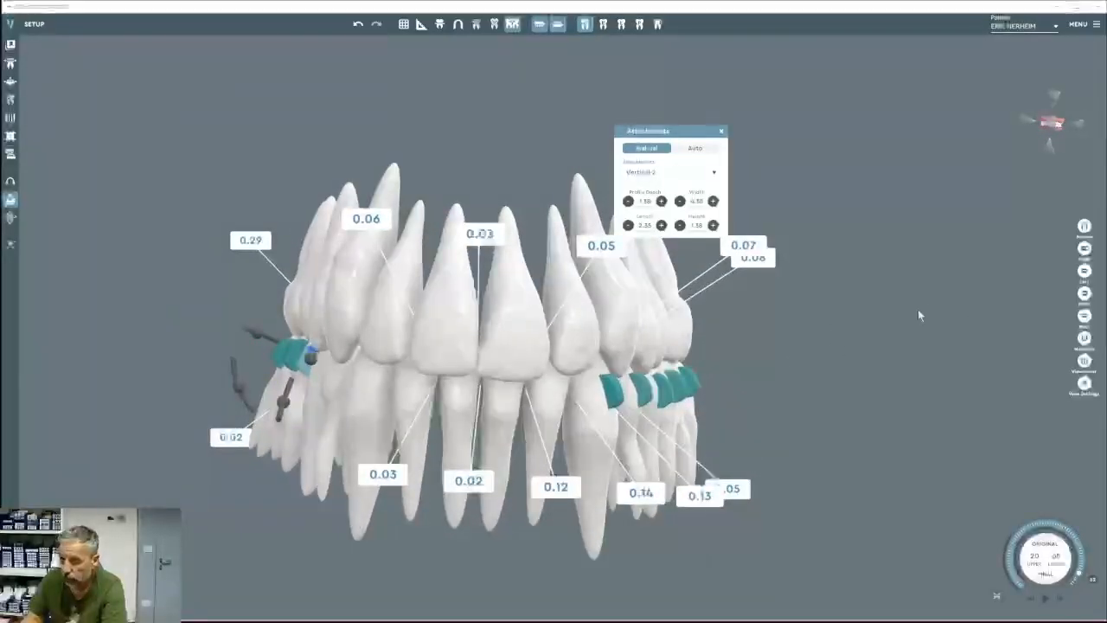
drag(917, 309, 898, 319)
middle_drag(821, 242, 436, 102)
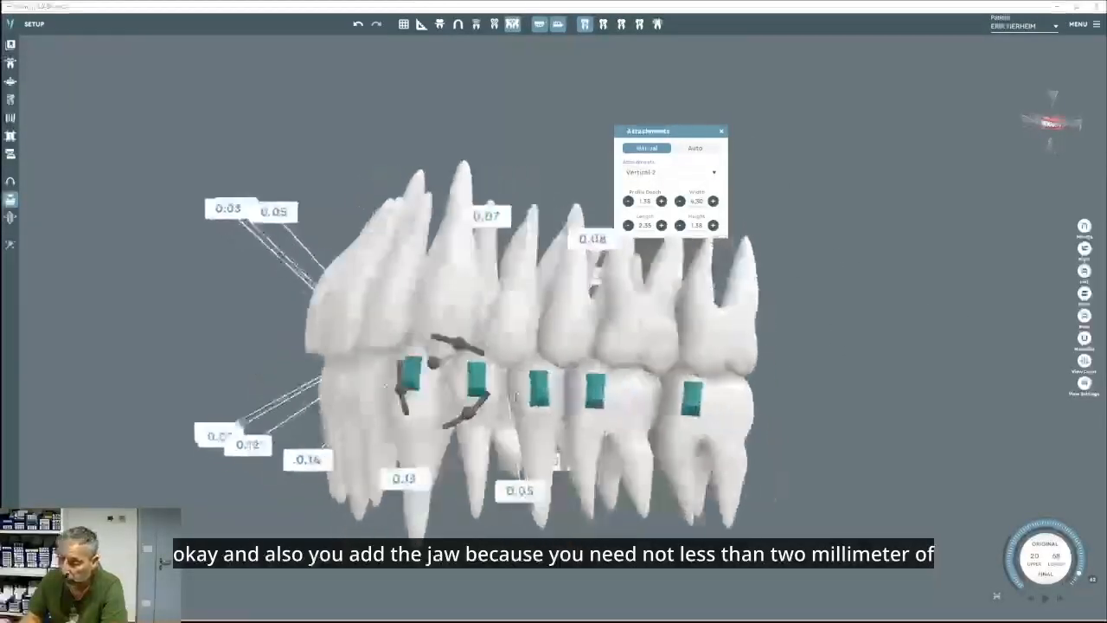
click(458, 24)
scroll(441, 376, up, 4)
middle_drag(548, 568, 487, 561)
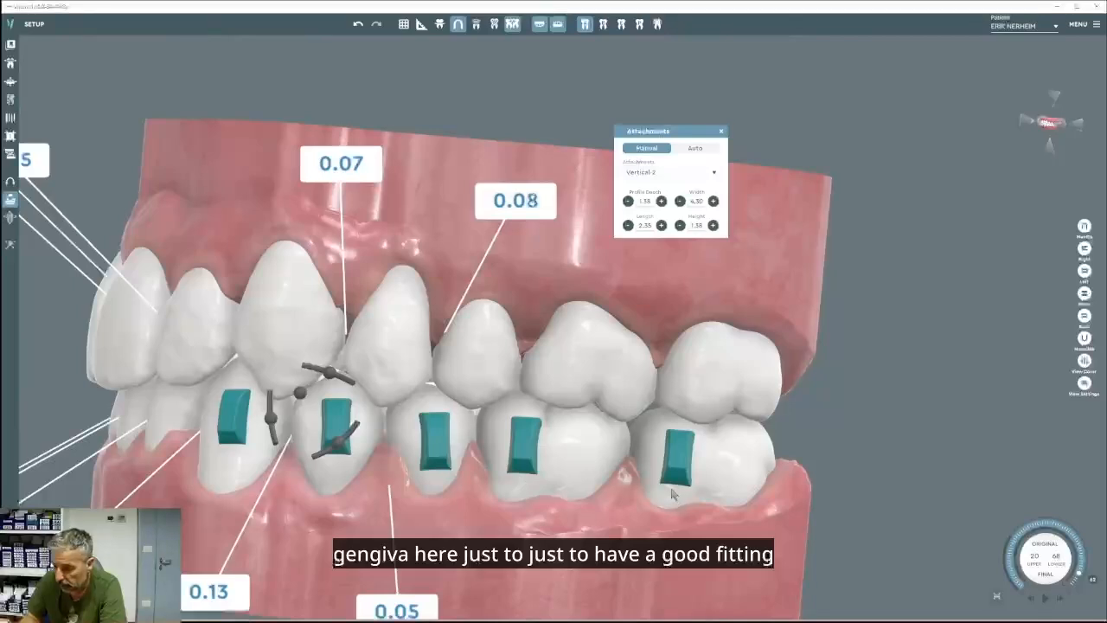
click(684, 470)
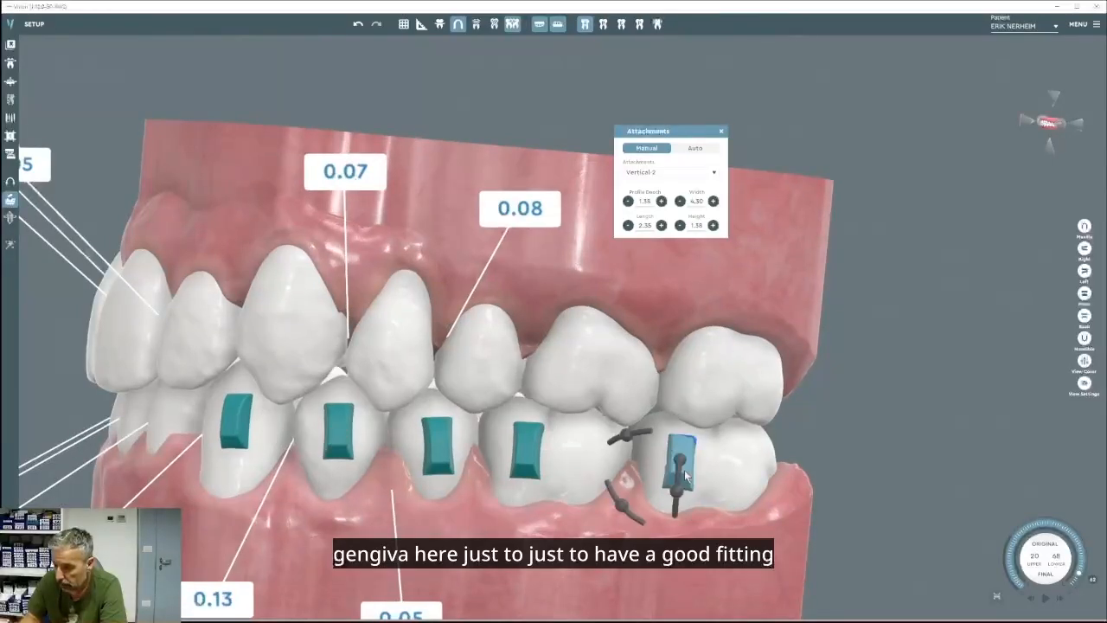
mouse_move(680, 462)
mouse_down()
mouse_move(685, 451)
mouse_move(673, 460)
mouse_up()
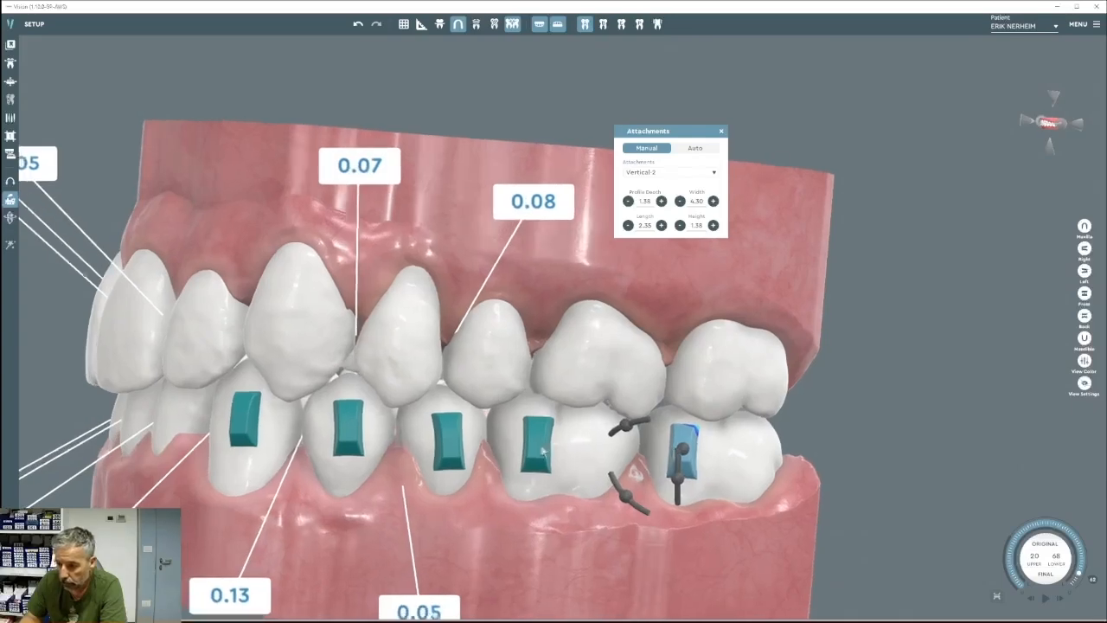
Rotate the lower left first molar's attachment slightly and move the second premolar's attachment closer to the occlusal edge.
click(542, 446)
mouse_move(484, 496)
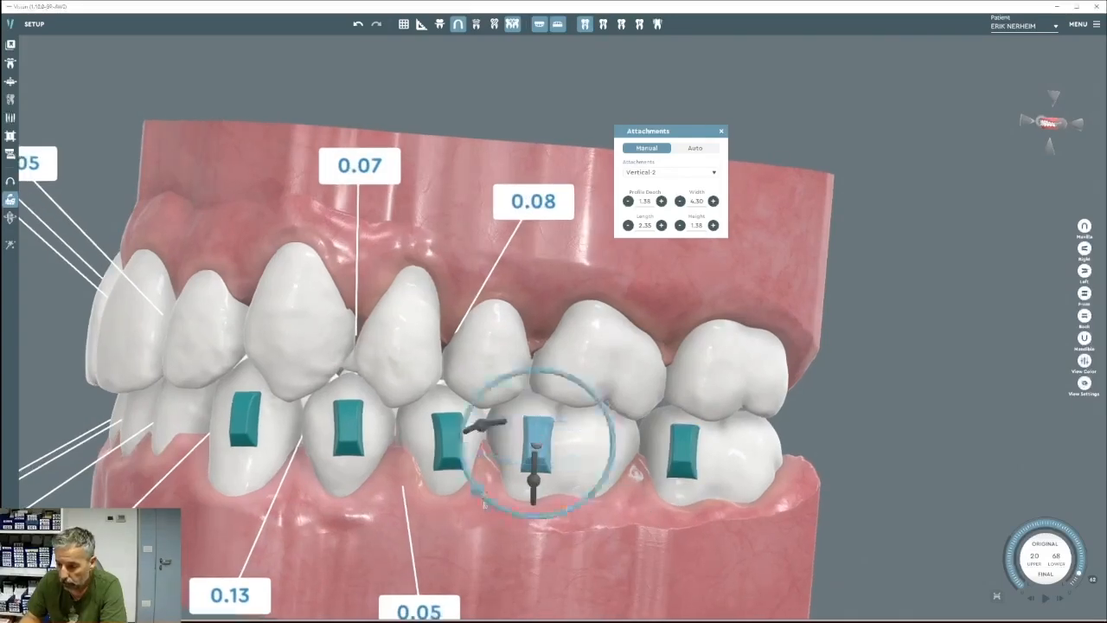
drag(484, 495, 494, 506)
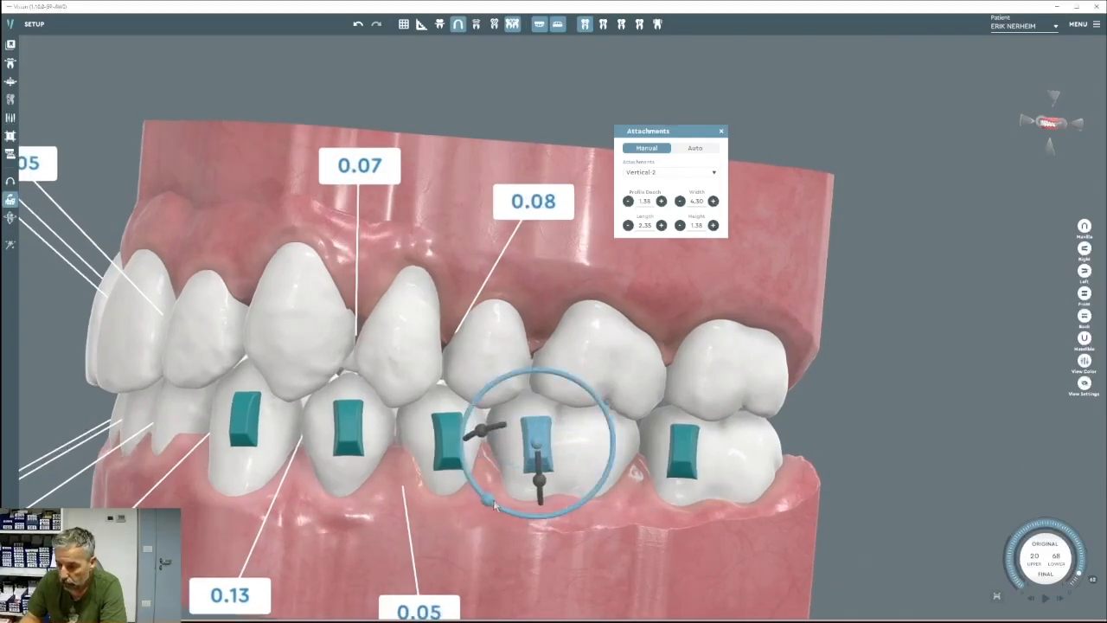
click(447, 439)
drag(434, 445, 434, 433)
Move the lower right second molar's attachment mesially and up toward the occlusal edge, away from the gingiva.
drag(346, 463, 653, 341)
right_drag(449, 376, 615, 414)
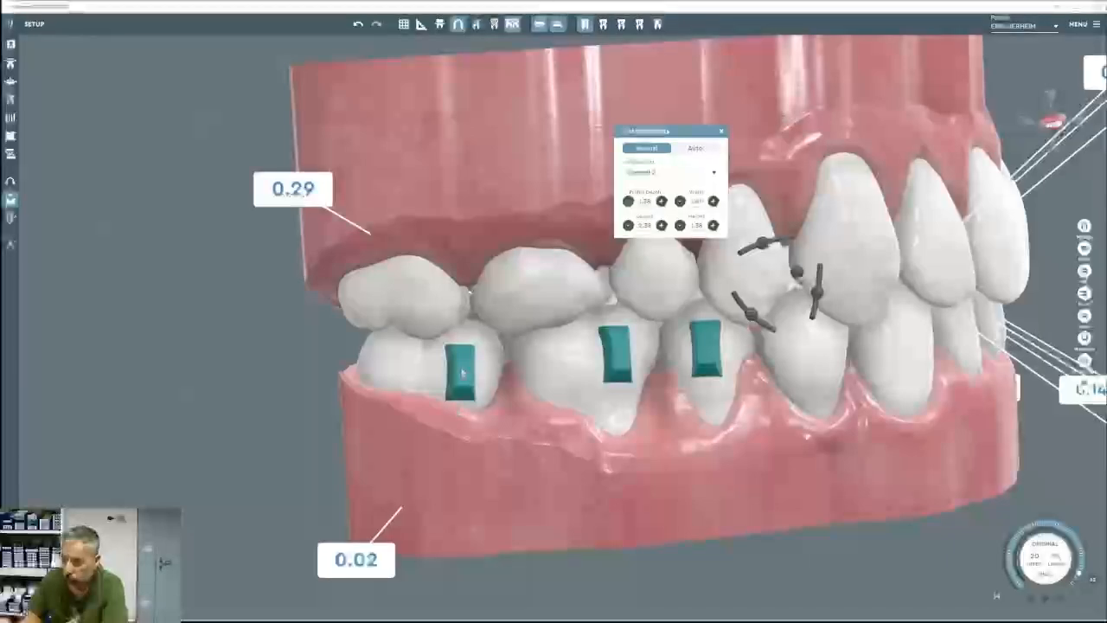
click(459, 378)
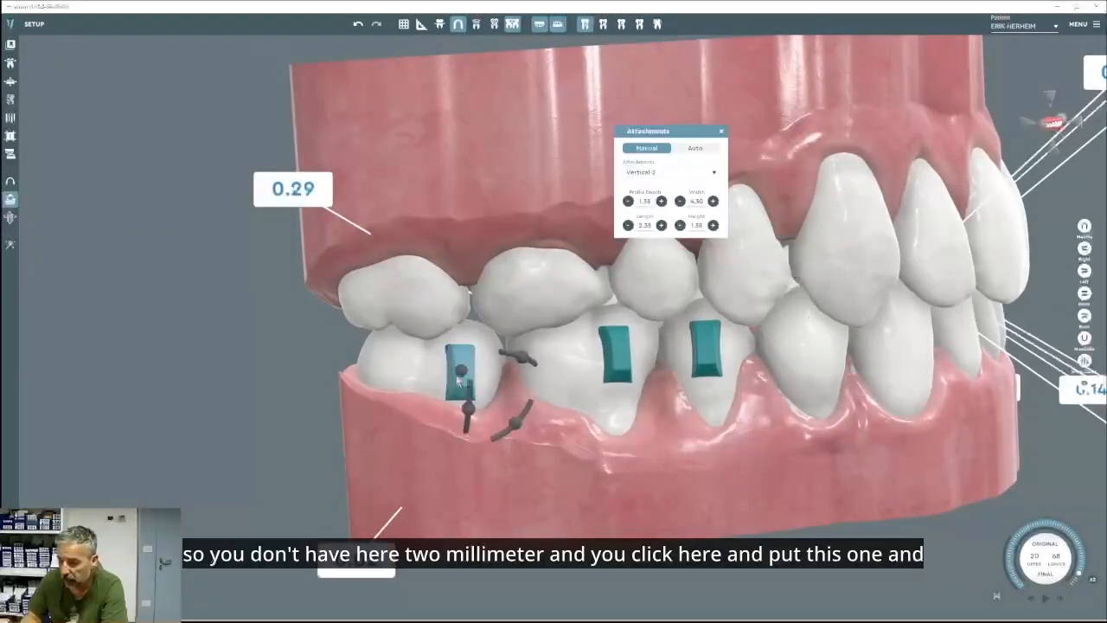
drag(465, 366, 475, 358)
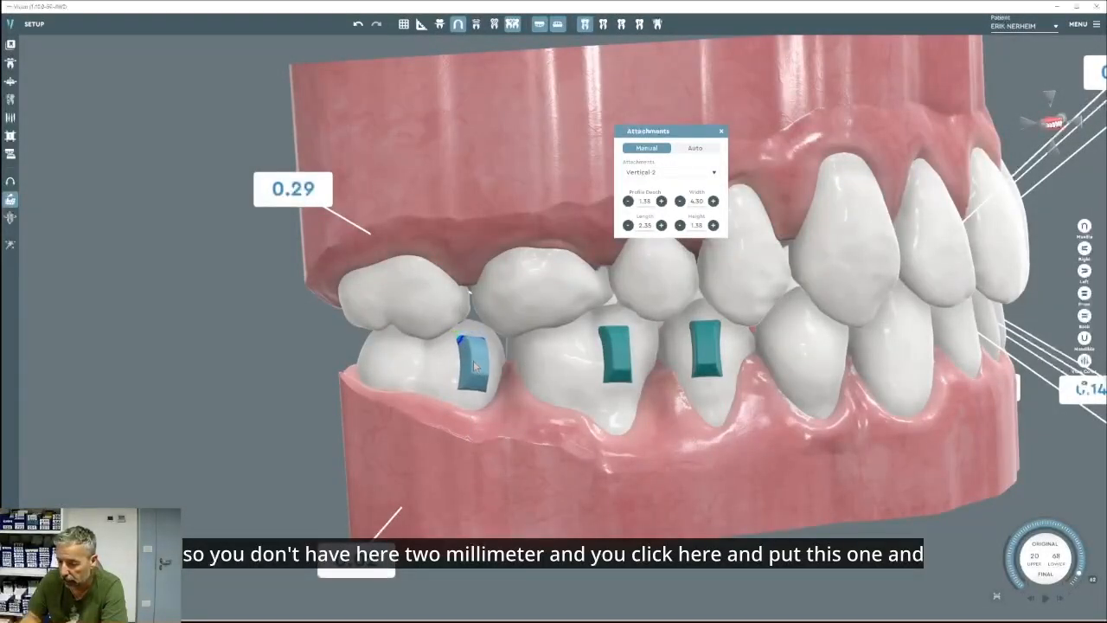
Adjust the attachments on the lower right first molar and second premolar to sit close to the occlusal edge.
right_drag(475, 357, 629, 368)
click(629, 368)
right_drag(644, 376, 865, 441)
middle_drag(922, 444, 702, 416)
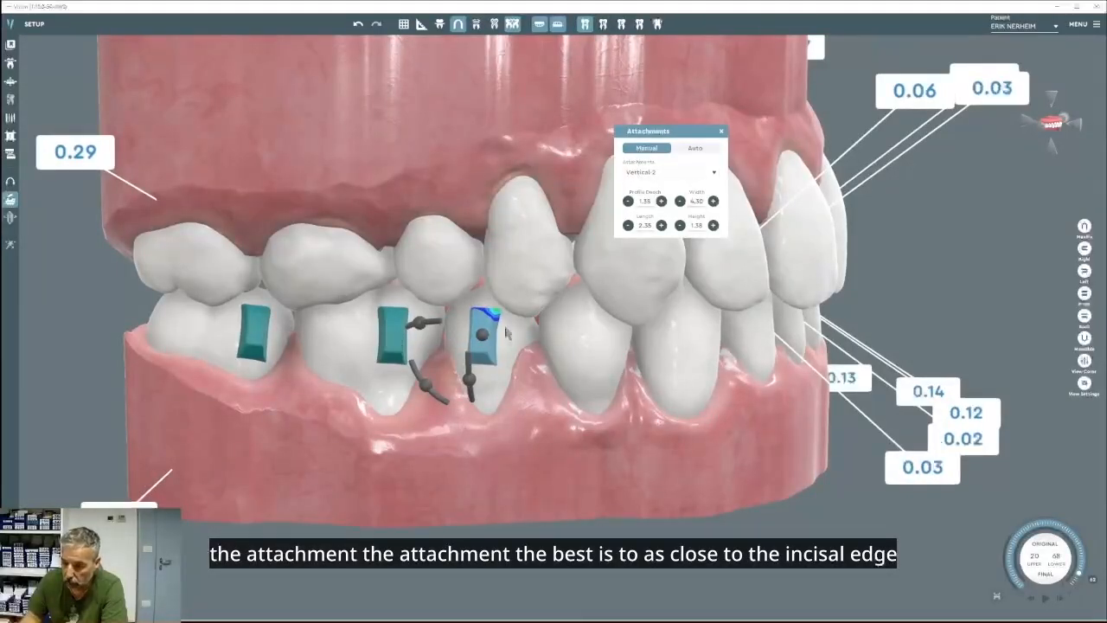
Review the lower left attachments against the gingiva, and isolate the upper jaw in occlusal view.
right_drag(504, 328, 558, 390)
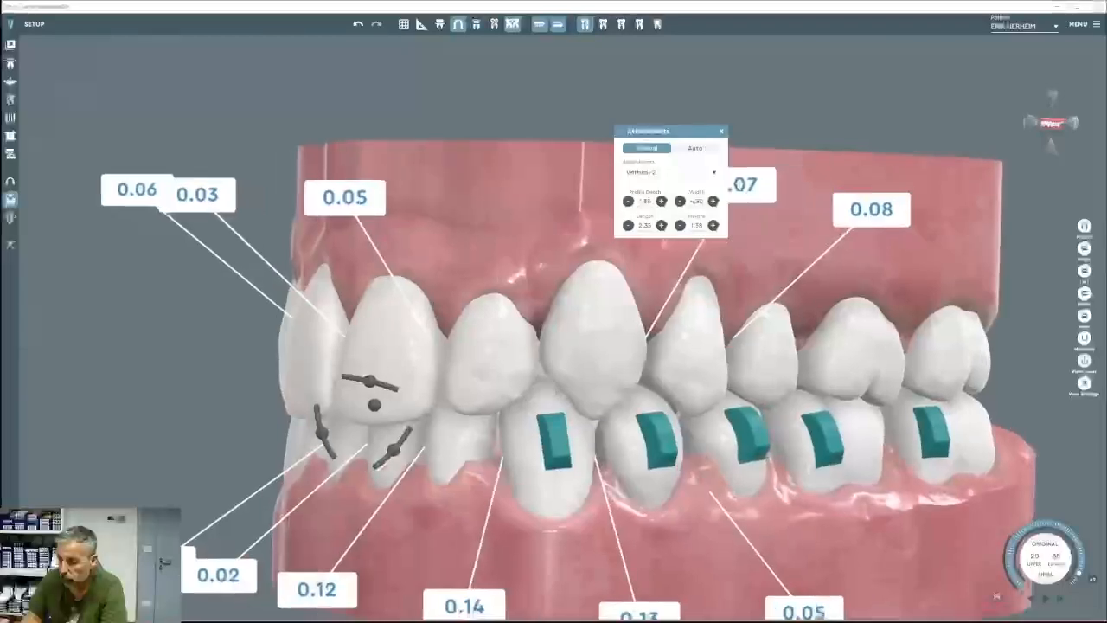
mouse_move(798, 238)
right_down()
mouse_move(724, 234)
mouse_move(788, 234)
right_up()
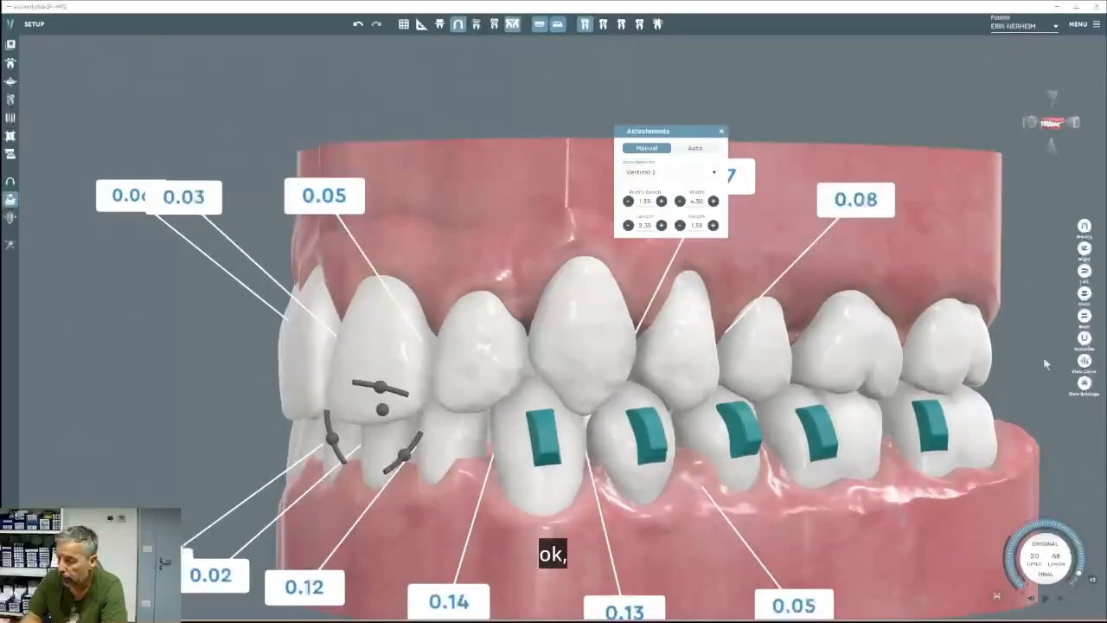
click(1084, 224)
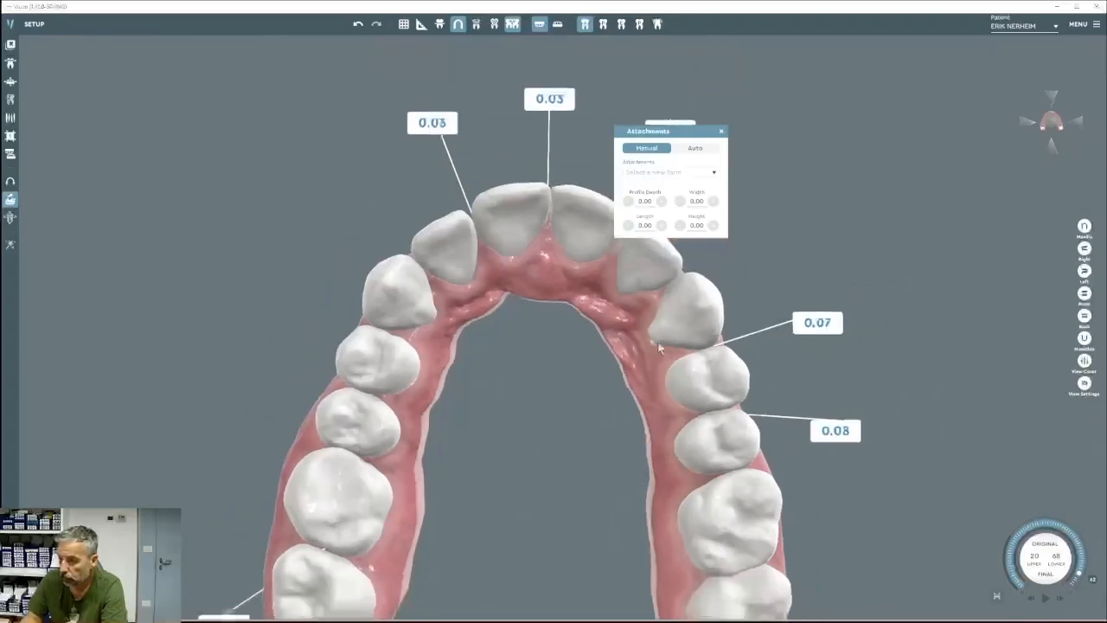
Overlay the original tooth positions on the upper arch and examine the left-side movements from the occlusal and buccal views.
drag(681, 137, 915, 104)
right_drag(683, 217, 686, 277)
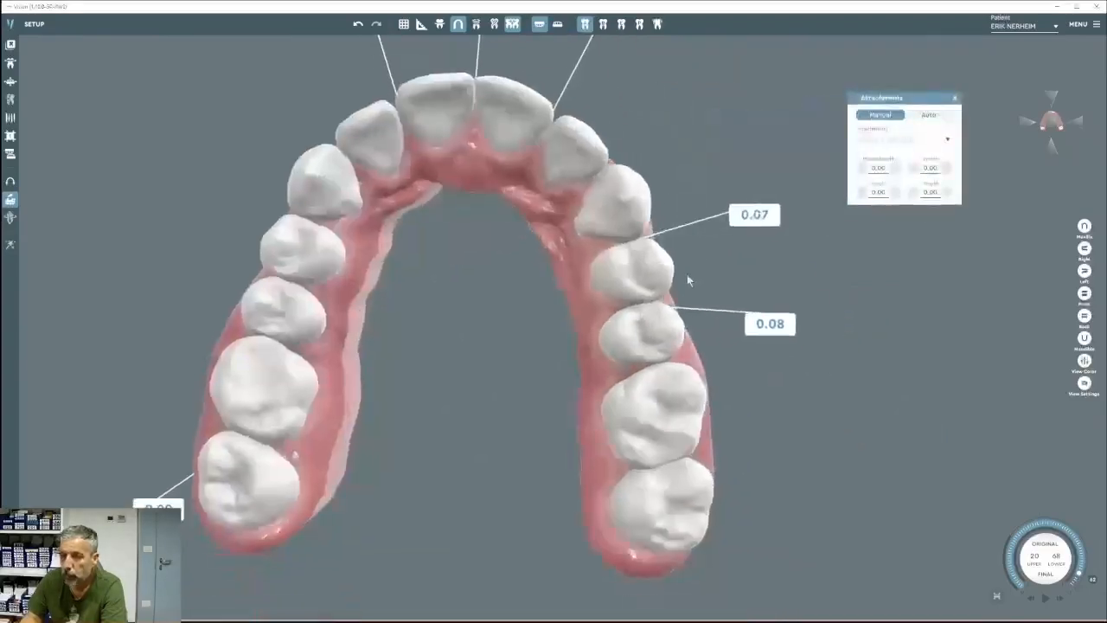
click(494, 24)
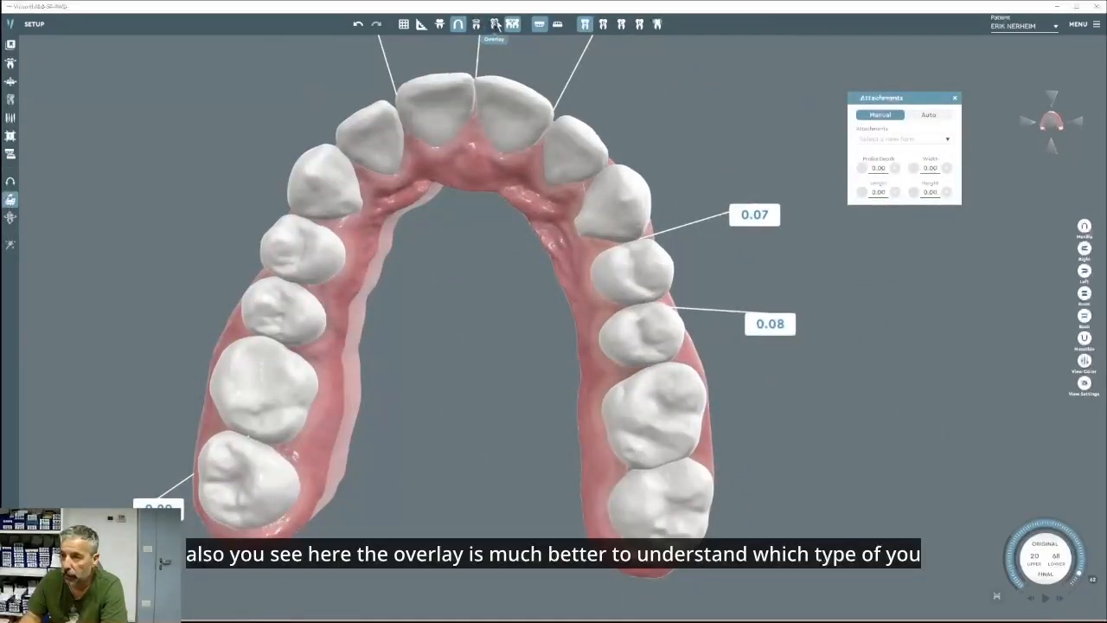
middle_drag(554, 164, 545, 217)
middle_drag(628, 307, 654, 248)
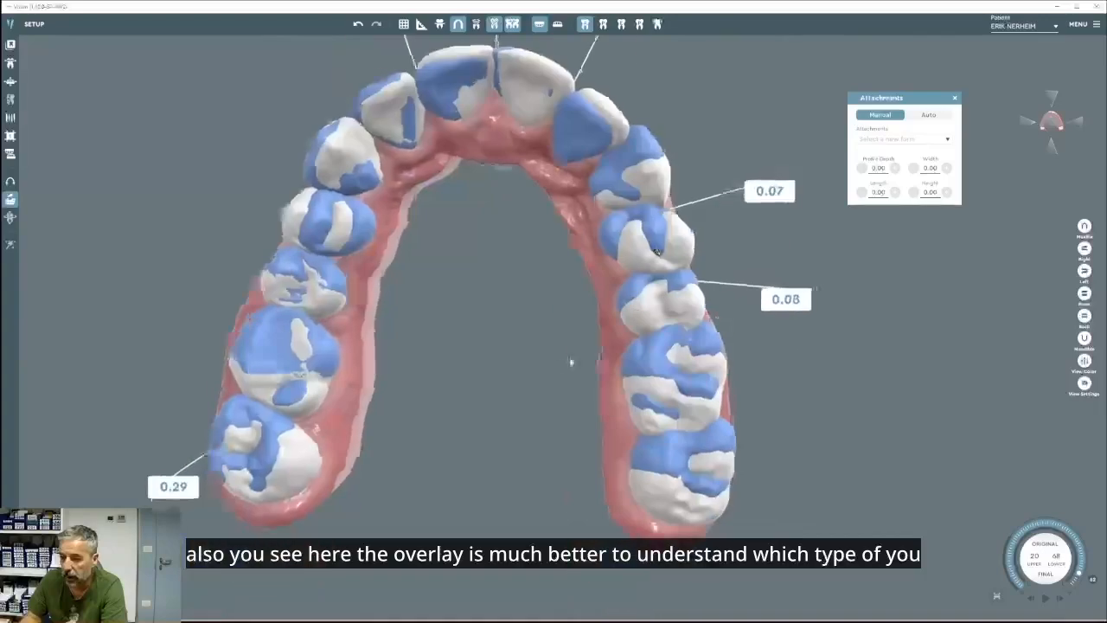
middle_drag(681, 416, 633, 417)
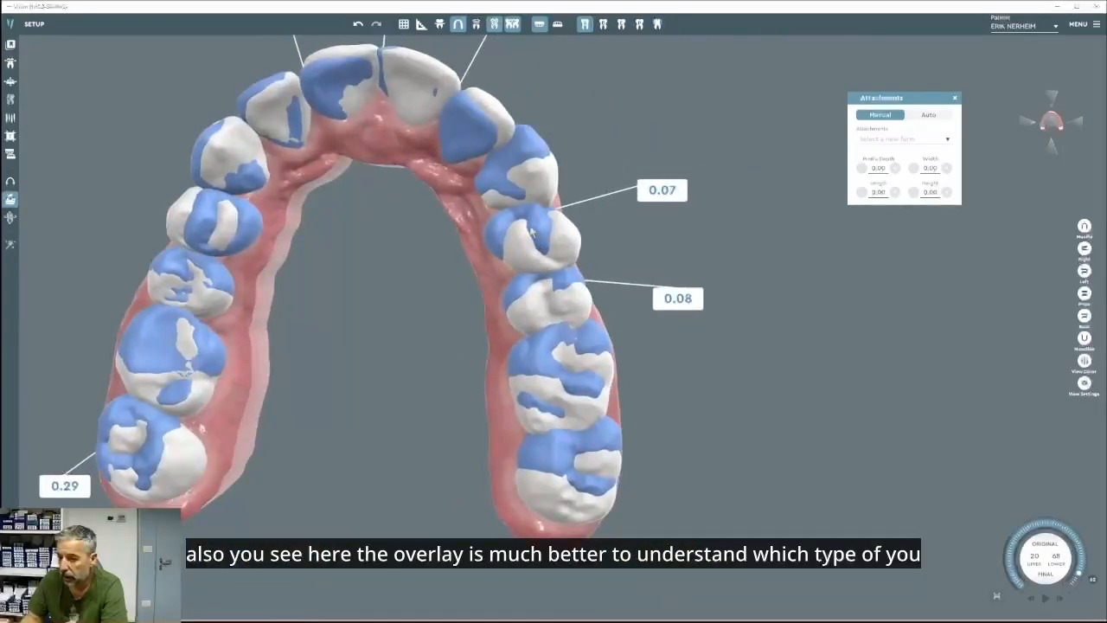
right_drag(578, 420, 553, 350)
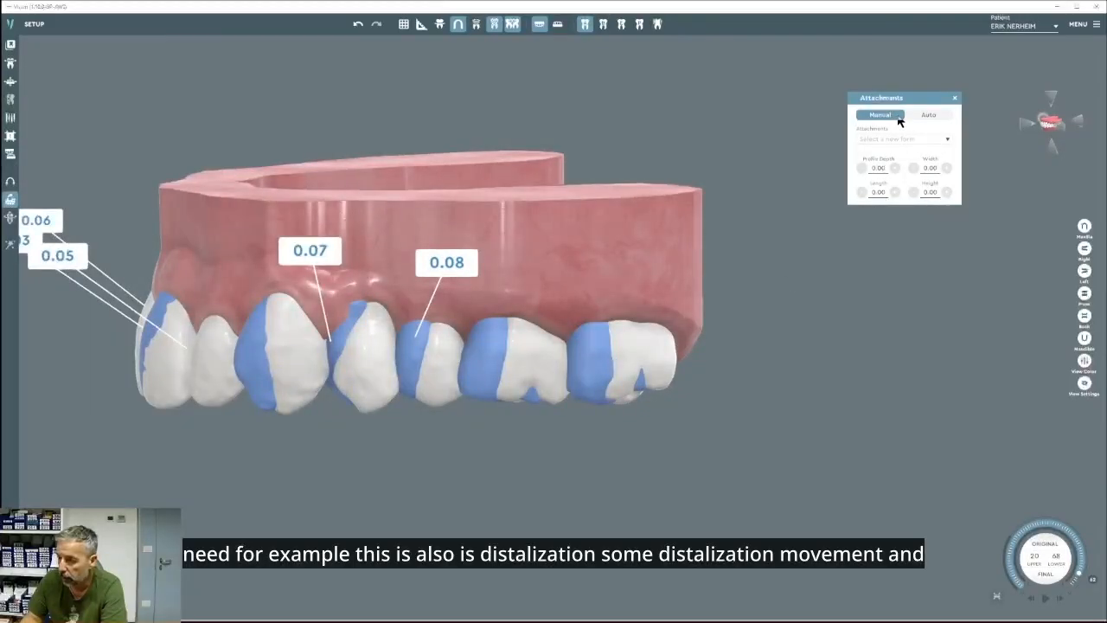
click(476, 25)
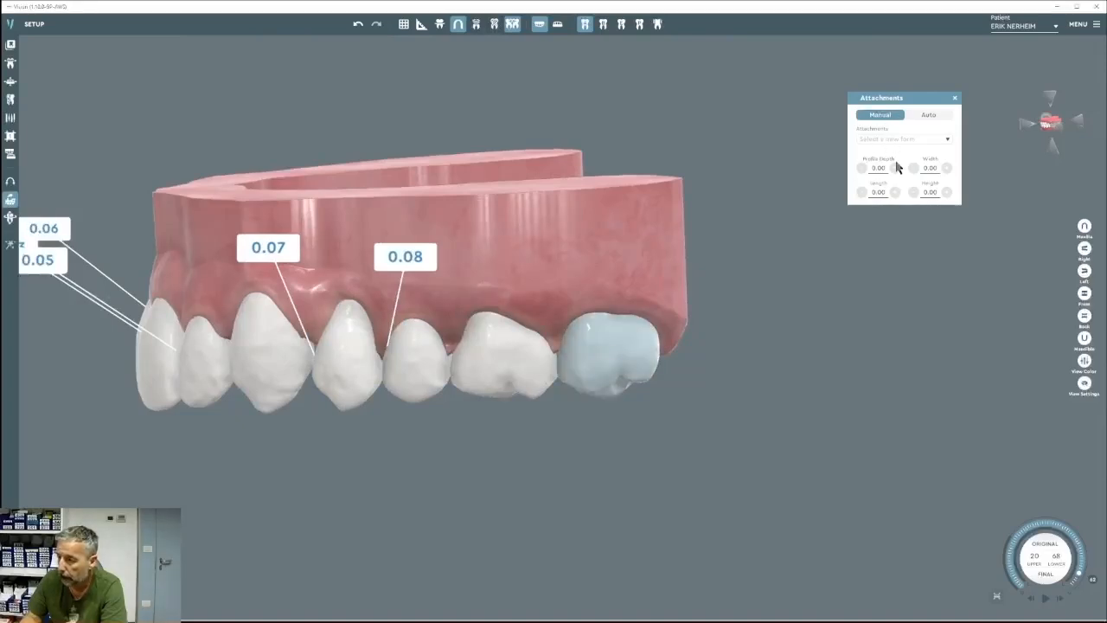
Place a Vertical-2 attachment on the upper left second molar and copy it onto the first molar.
click(896, 141)
click(882, 158)
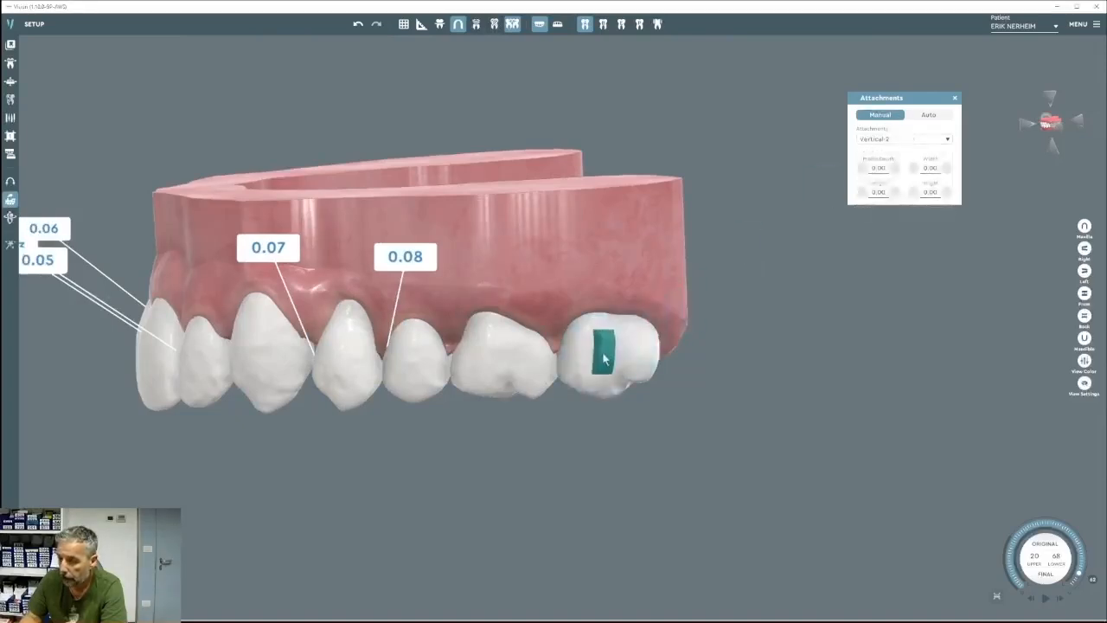
click(593, 365)
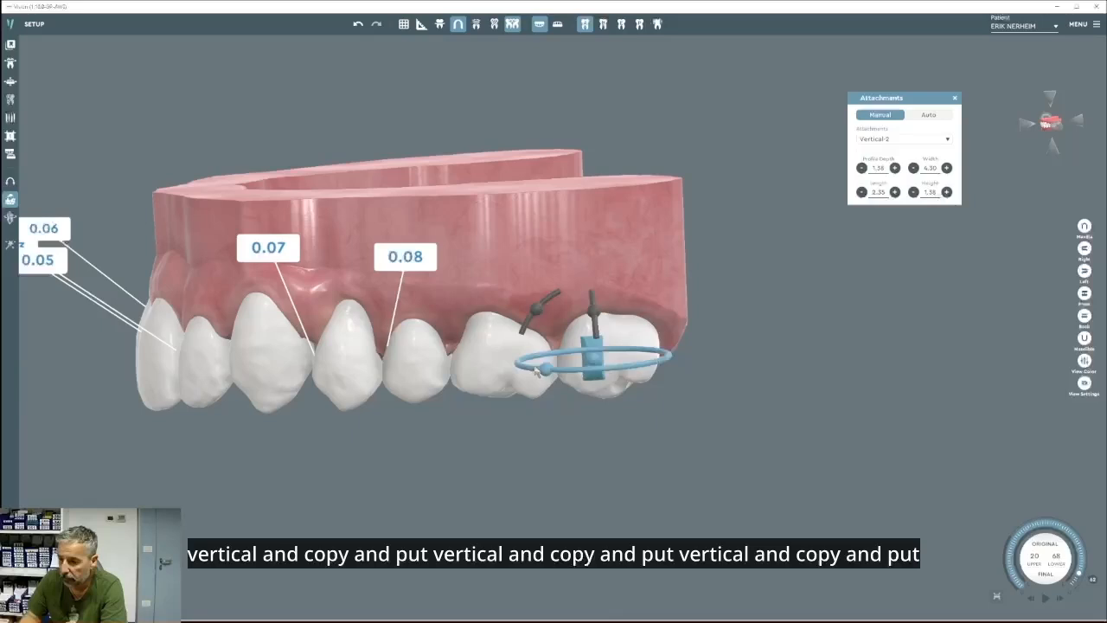
right_click(595, 347)
click(609, 389)
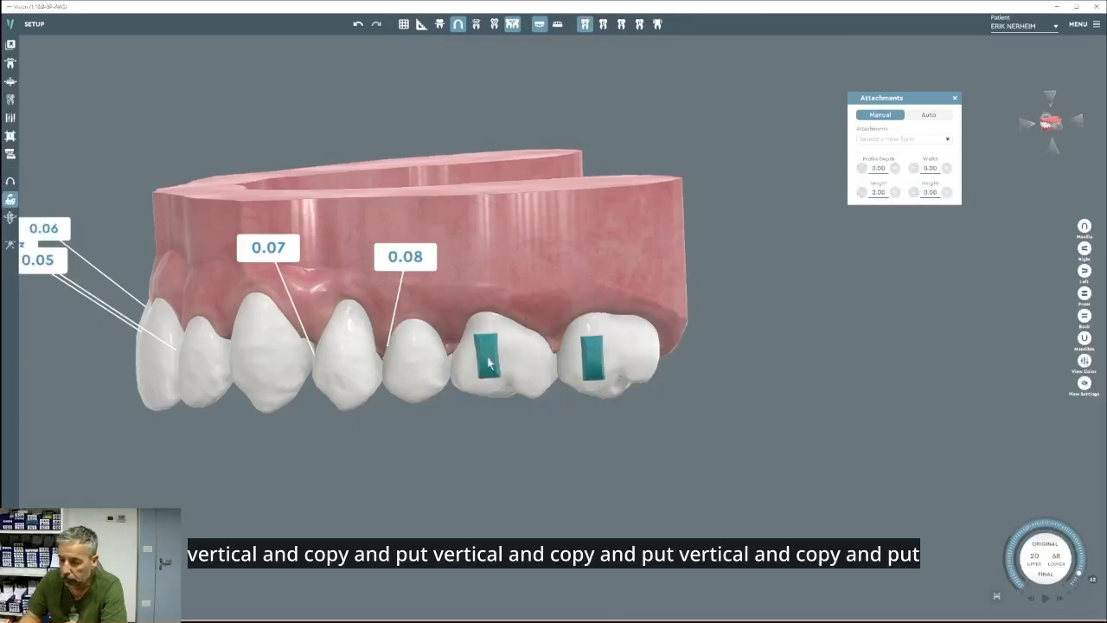
Copy the upper left first molar's Vertical-2 attachment onto the second premolar and on to the first premolar.
right_click(487, 368)
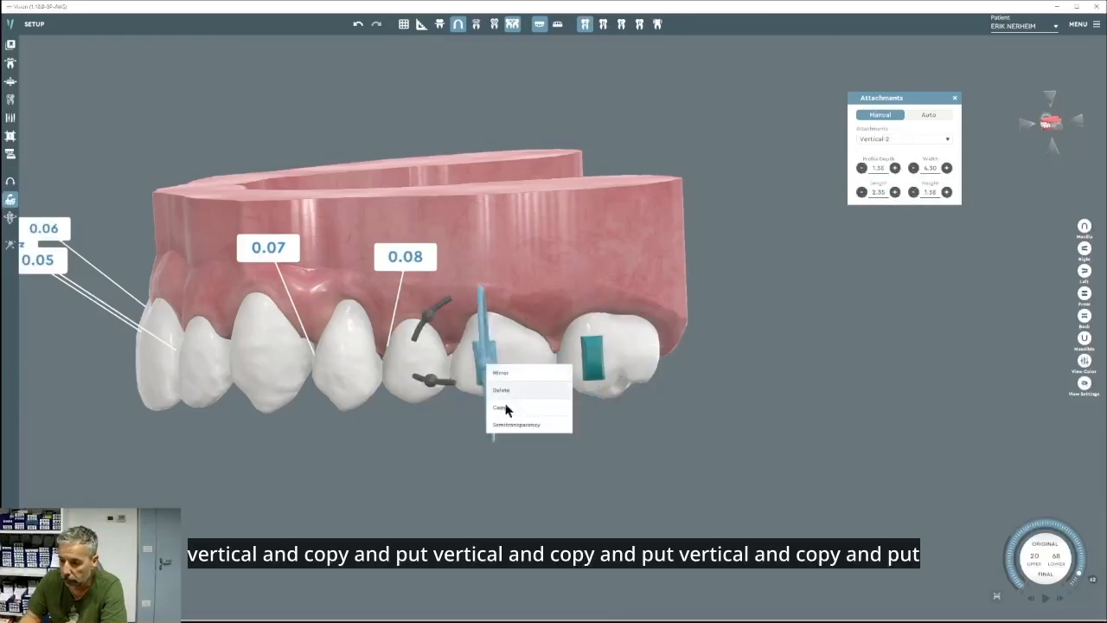
click(504, 407)
click(414, 366)
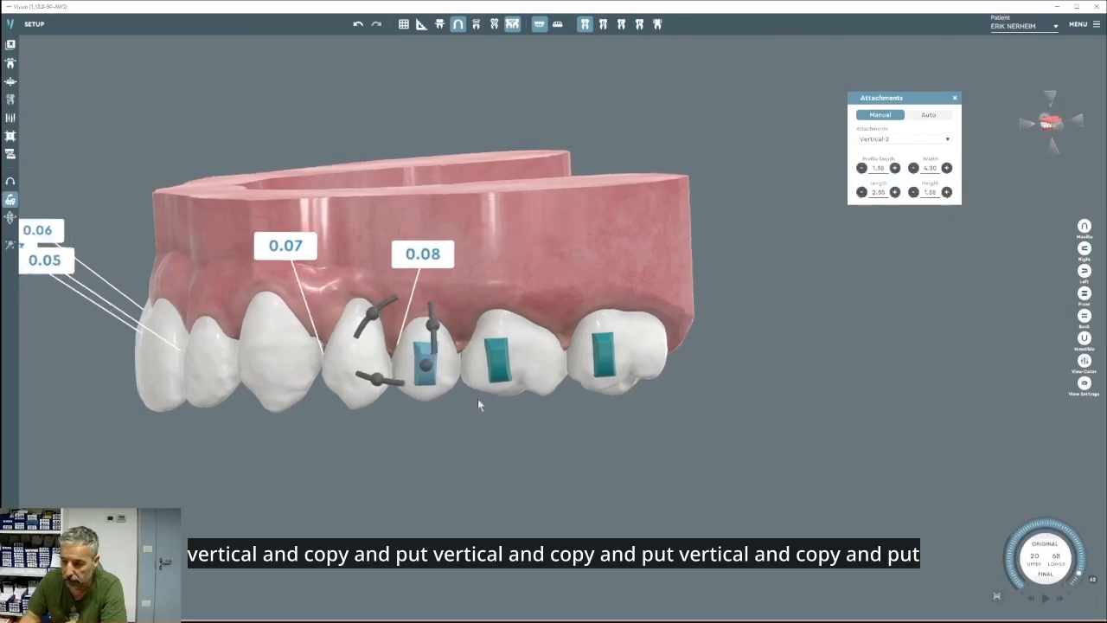
right_click(424, 358)
click(439, 399)
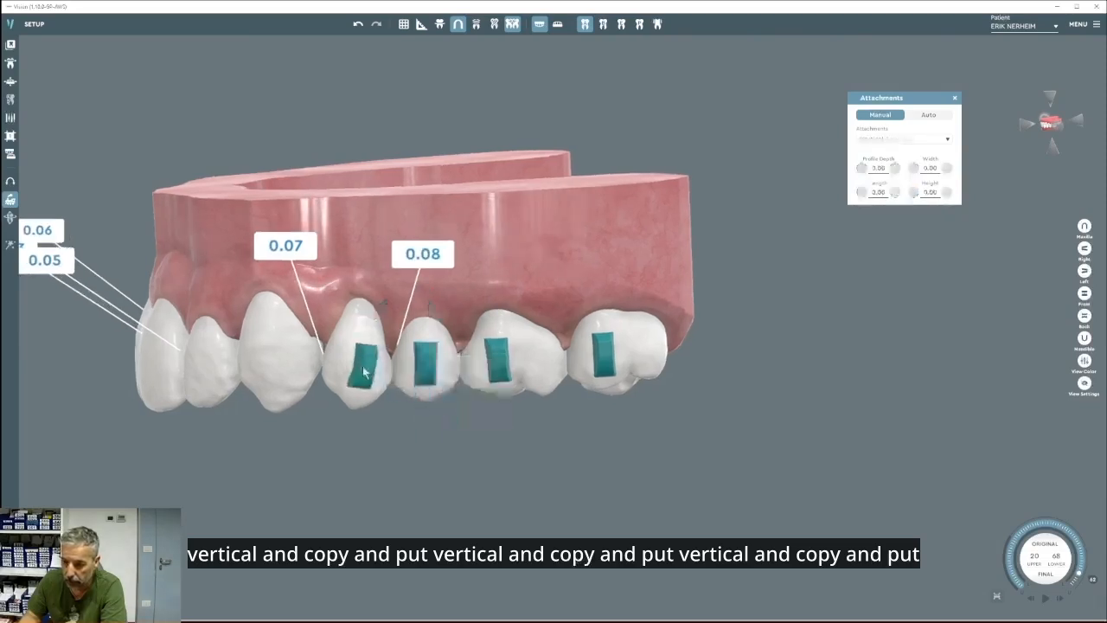
click(363, 373)
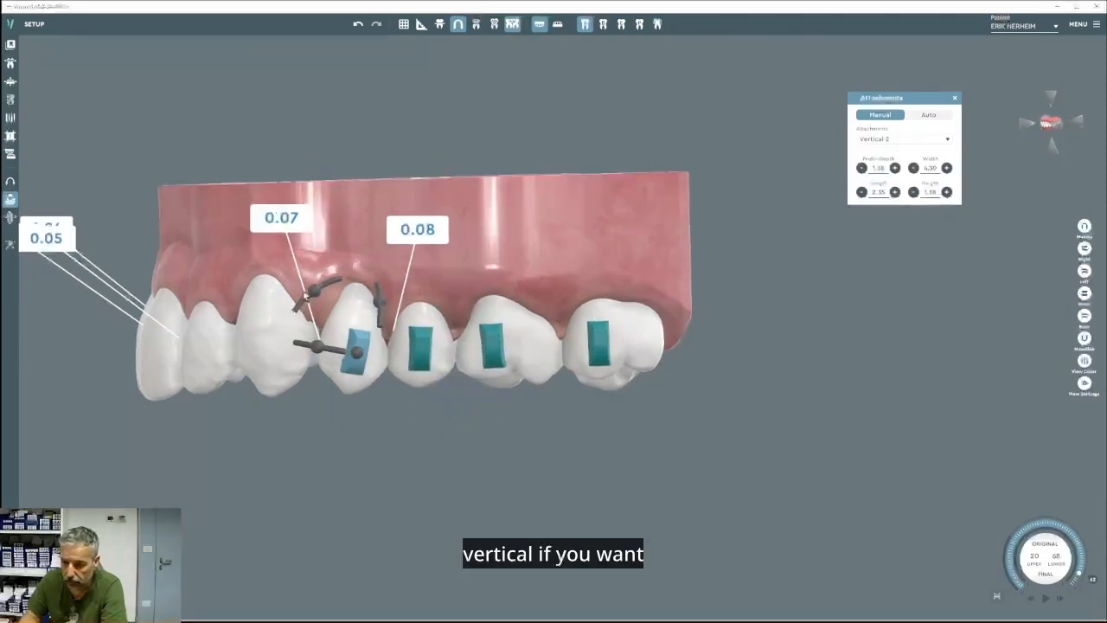
Rotate the upper left first premolar's attachment to align it with the tooth, and fine-tune the neighbouring attachments.
drag(309, 297, 298, 309)
right_drag(407, 298, 525, 93)
drag(413, 103, 385, 124)
click(480, 187)
right_drag(510, 217, 547, 333)
click(523, 215)
right_drag(551, 231, 597, 344)
Shift the upper left second molar's attachment slightly and rotate the first molar's attachment a little.
click(596, 340)
scroll(597, 340, up, 1)
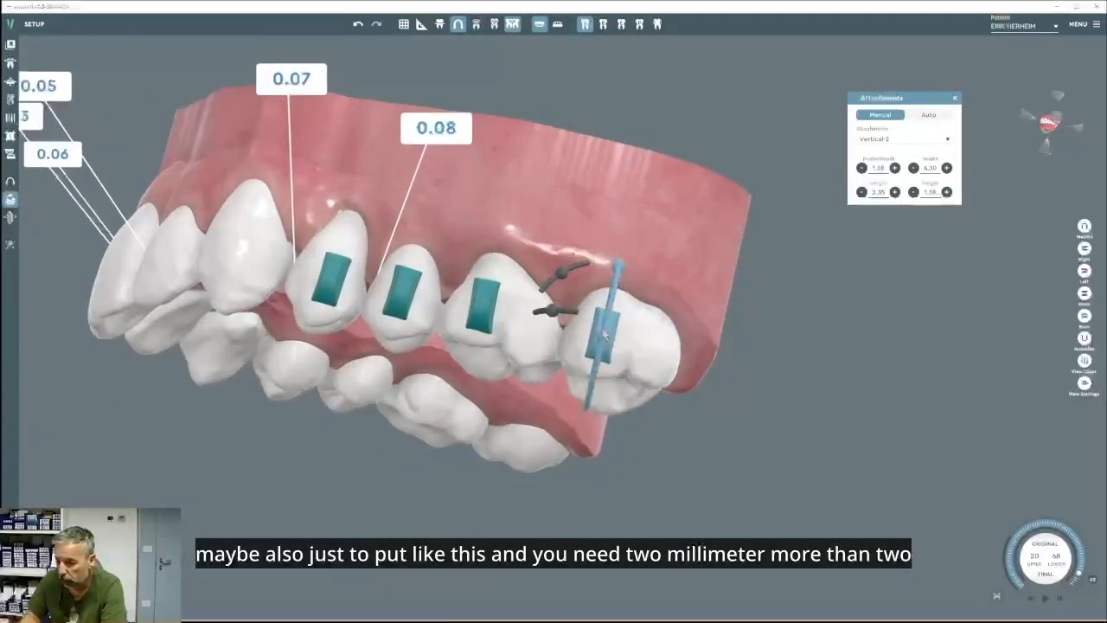
mouse_move(602, 336)
mouse_down()
mouse_move(611, 325)
mouse_move(597, 341)
mouse_up()
right_drag(597, 341, 610, 351)
click(499, 318)
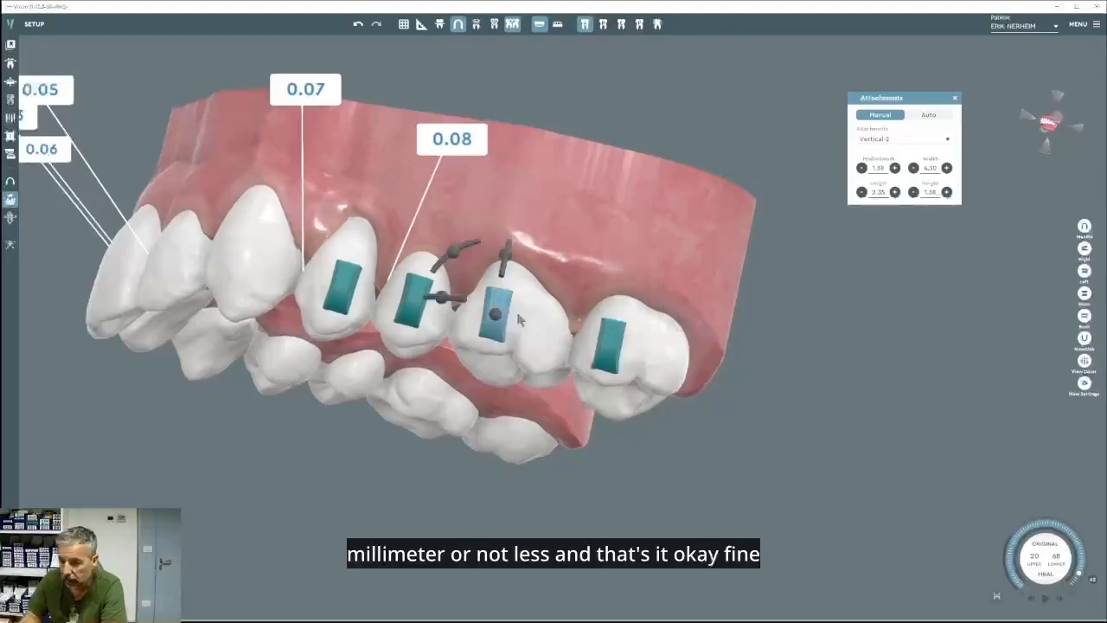
drag(457, 252, 464, 248)
scroll(423, 236, down, 2)
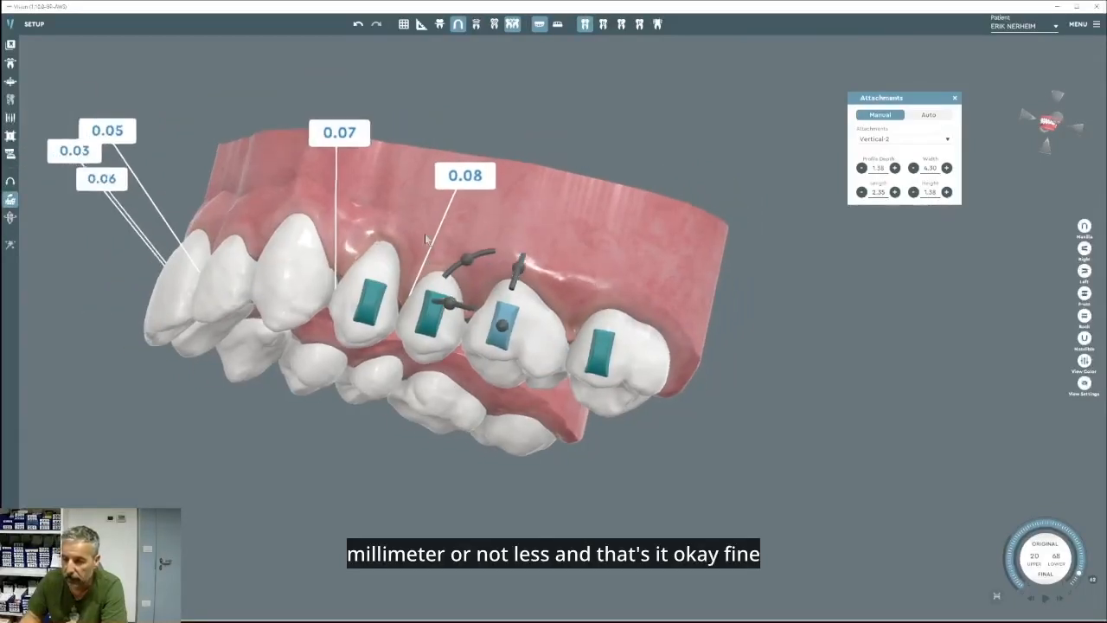
Show the lower jaw together with the upper and review the attachments on both arches from the front.
click(1084, 317)
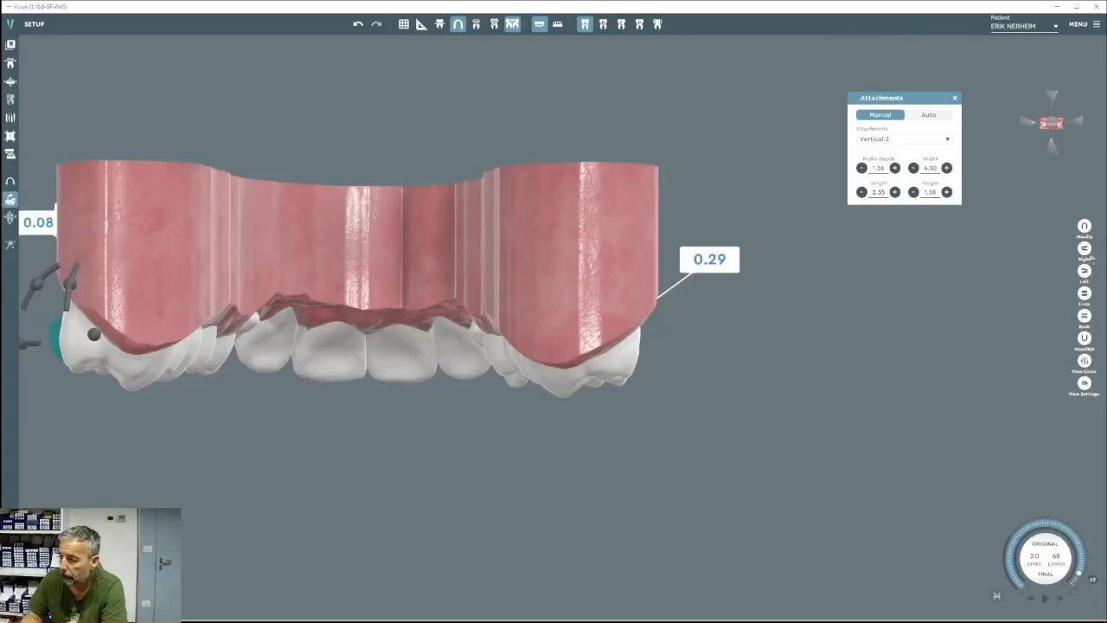
click(1085, 295)
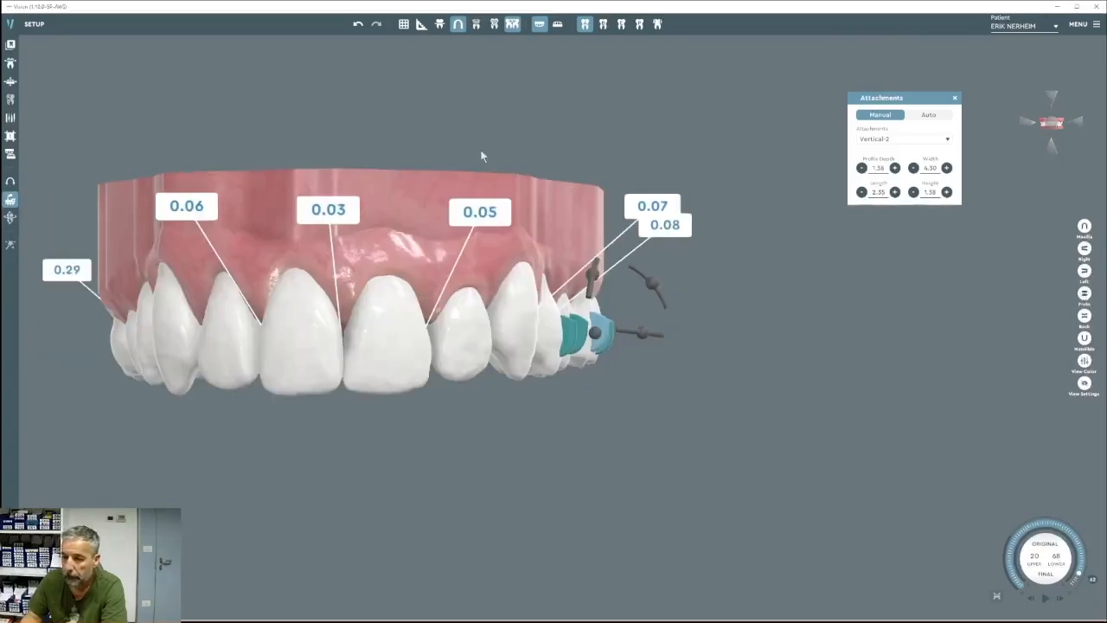
click(557, 25)
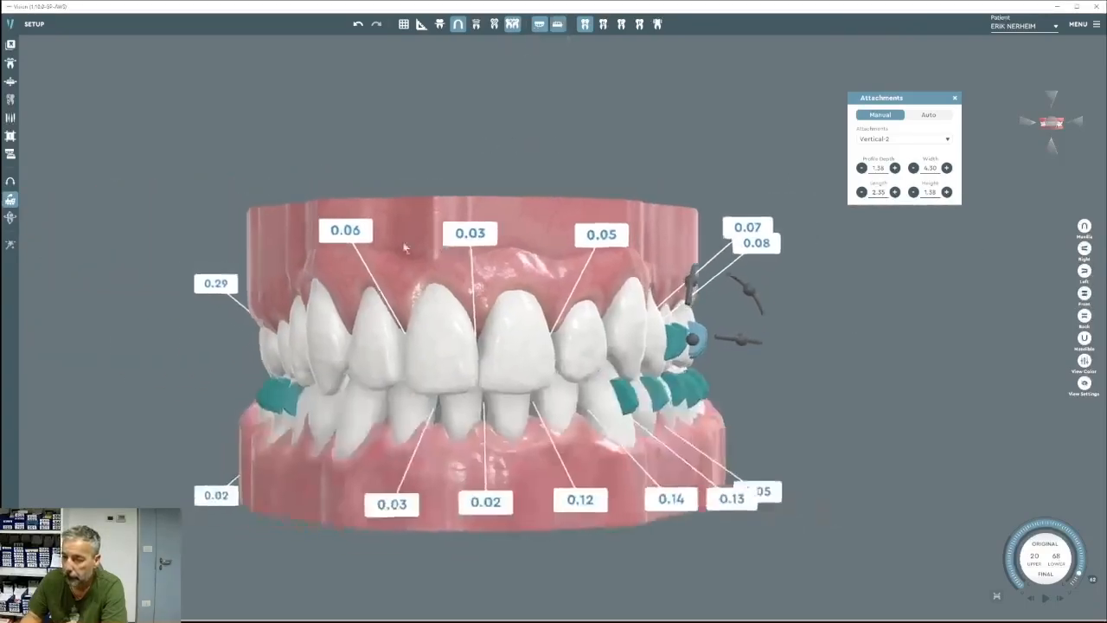
drag(474, 306, 471, 232)
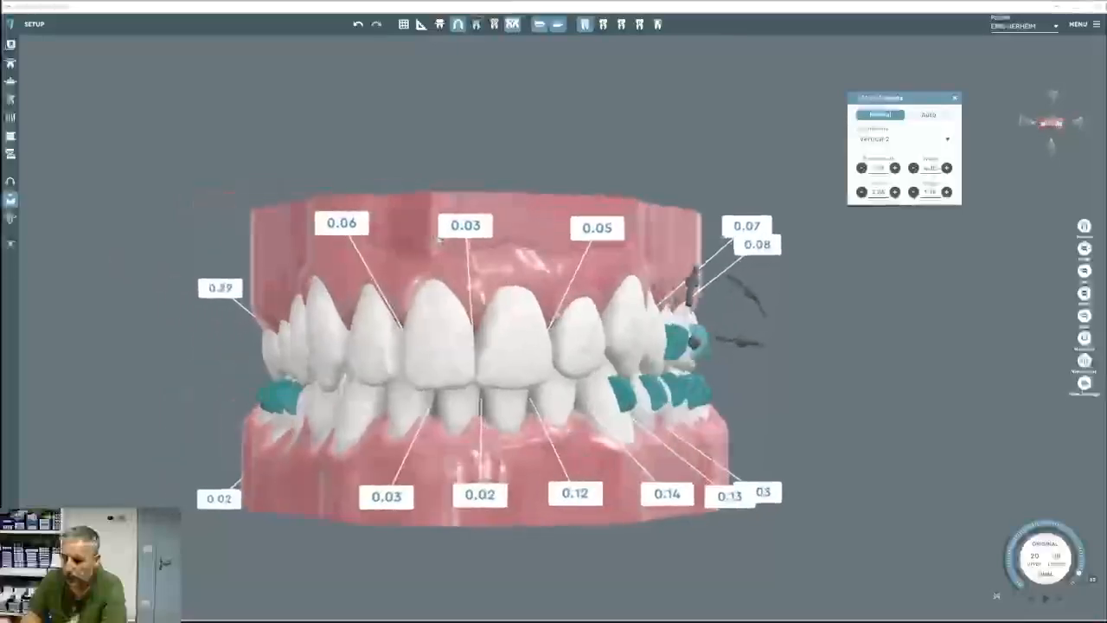
click(795, 334)
drag(815, 321, 852, 322)
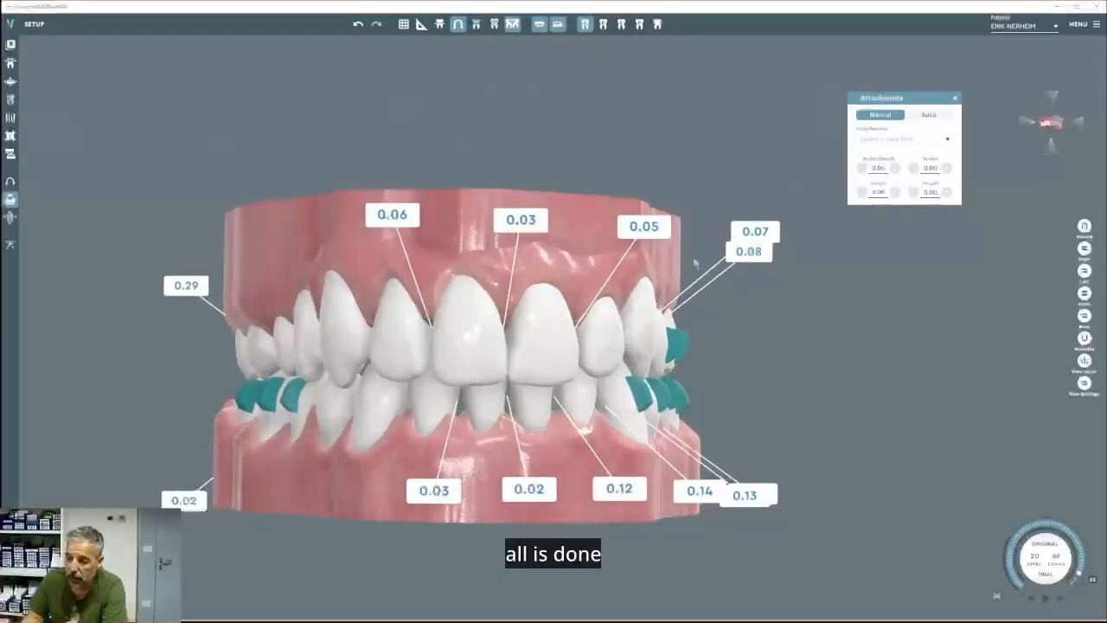
drag(552, 315, 534, 316)
middle_drag(533, 317, 557, 286)
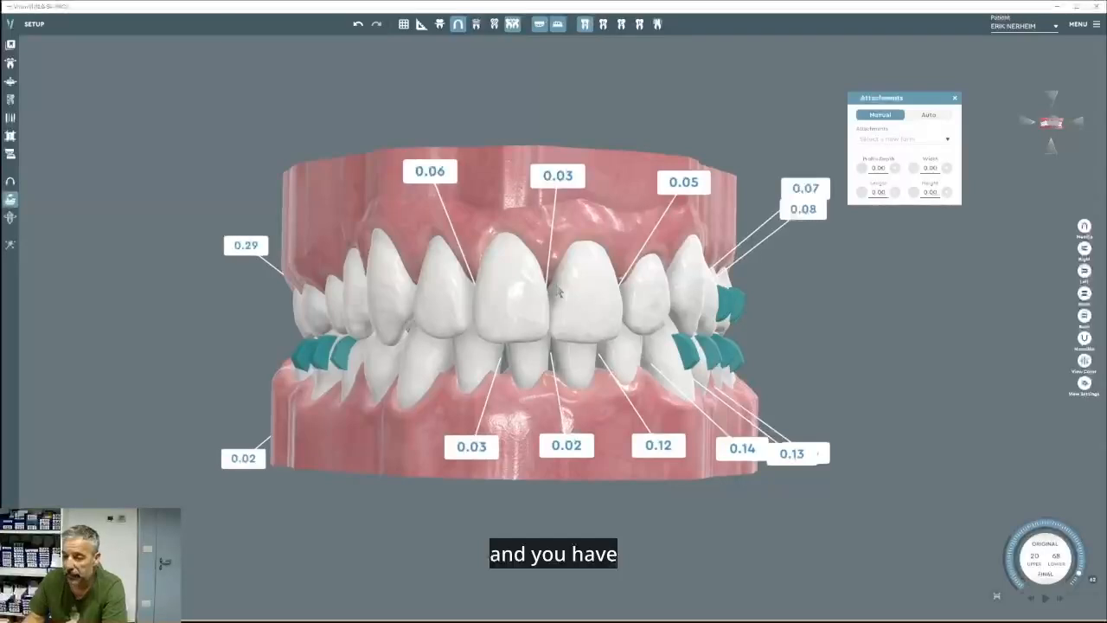
drag(569, 286, 557, 291)
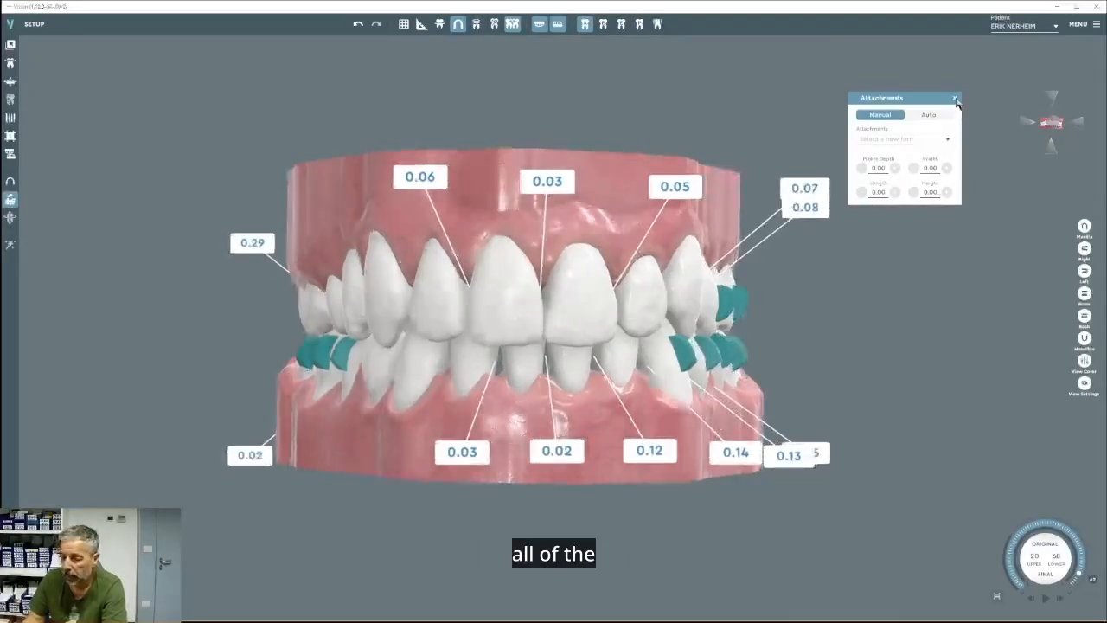
Inspect the collision area on the lower right first premolar's Horizontal-1 attachment up close from the right side.
click(496, 25)
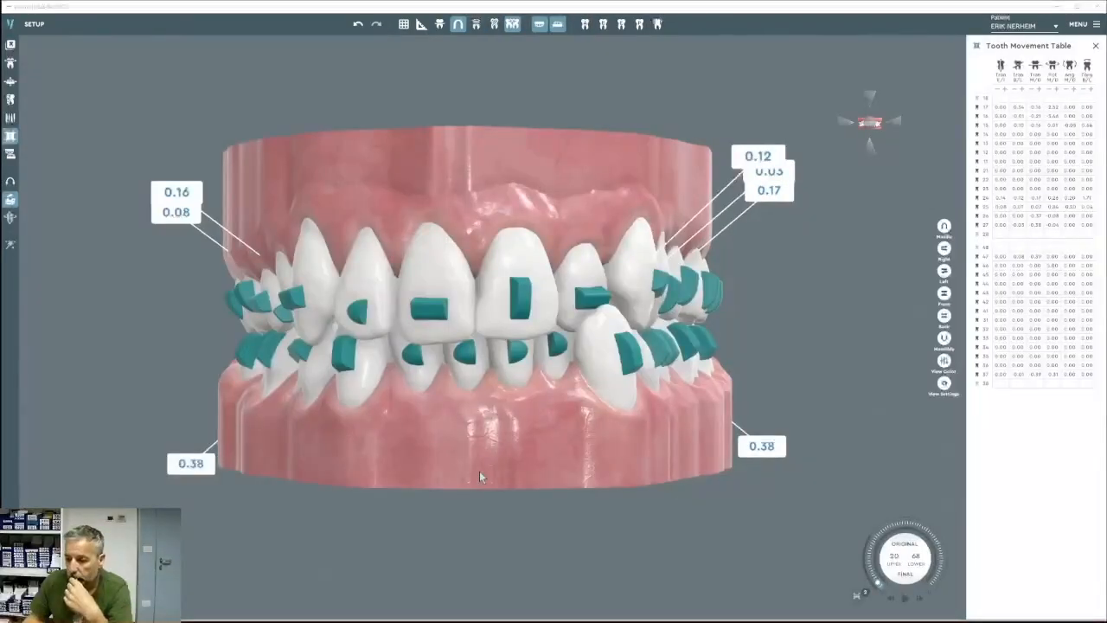
drag(480, 452, 833, 396)
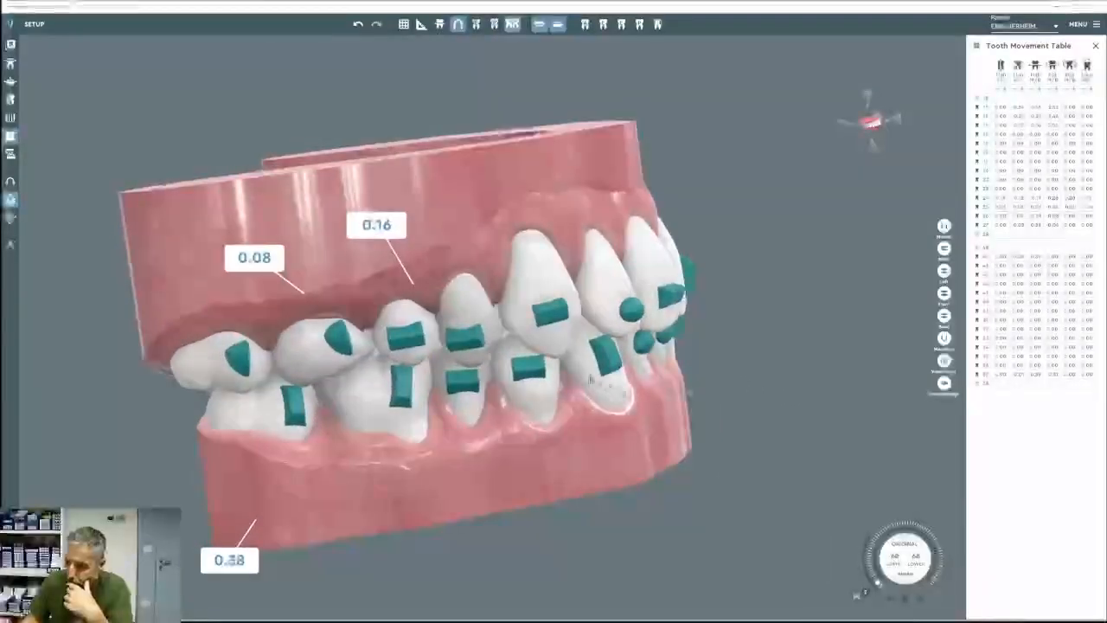
click(532, 372)
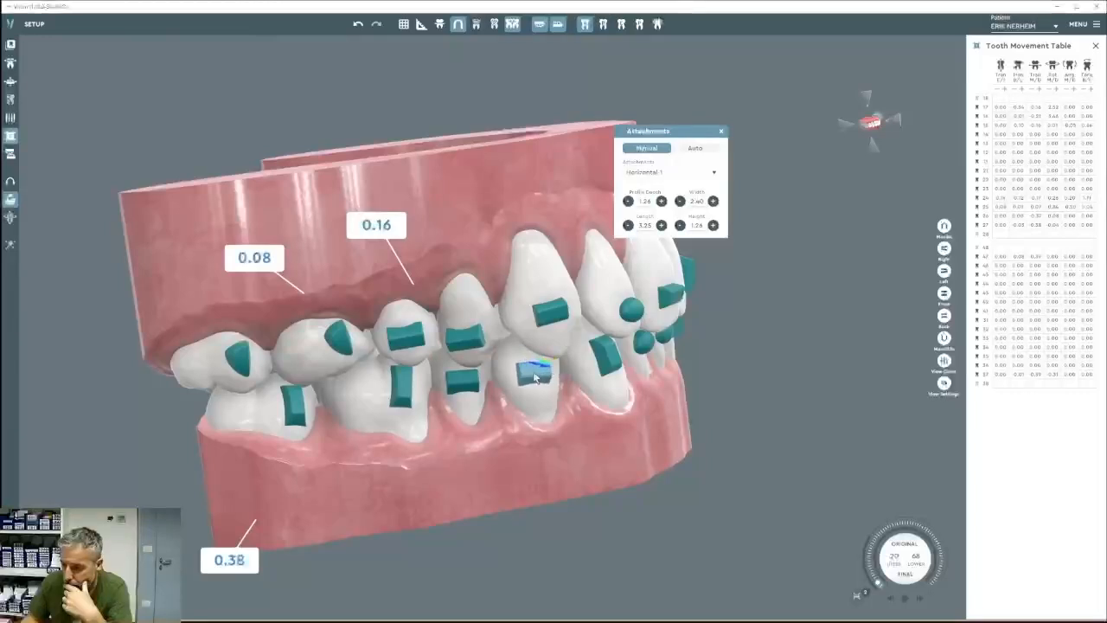
click(532, 376)
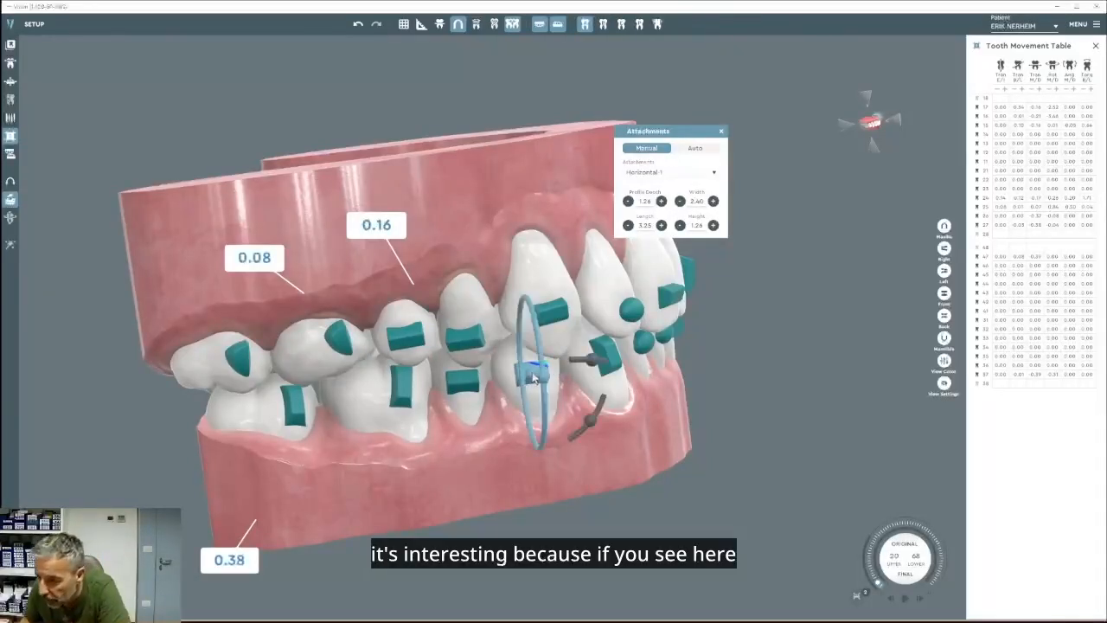
scroll(534, 377, up, 3)
drag(533, 374, 543, 366)
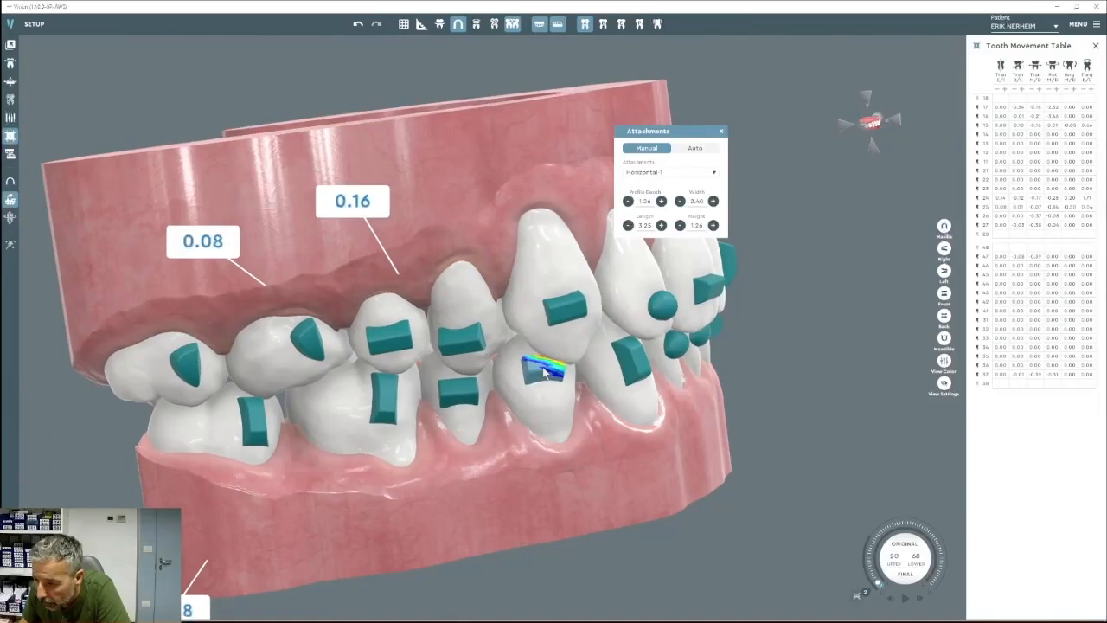
click(543, 372)
Examine how the collision colours on the lower right first premolar's attachment change across the treatment stages.
click(925, 578)
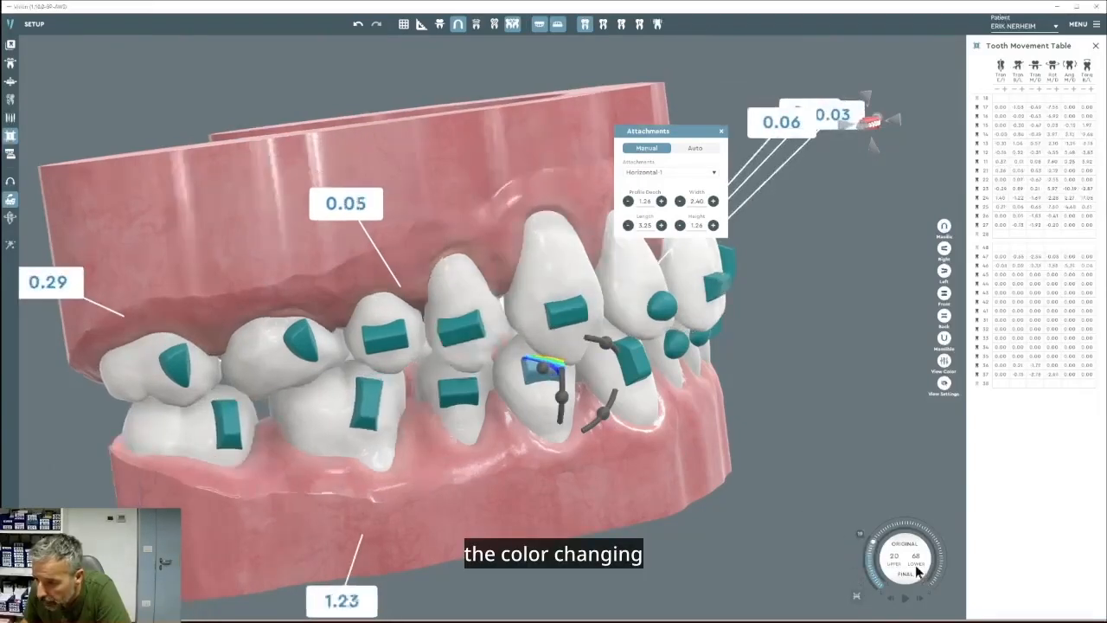
scroll(603, 370, up, 4)
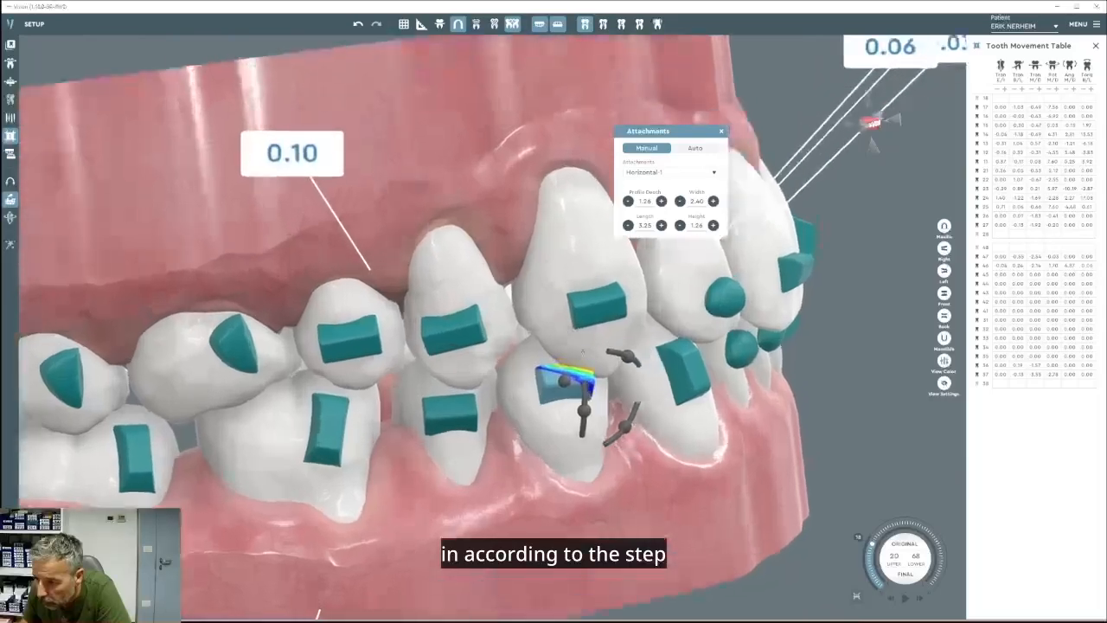
scroll(889, 554, down, 2)
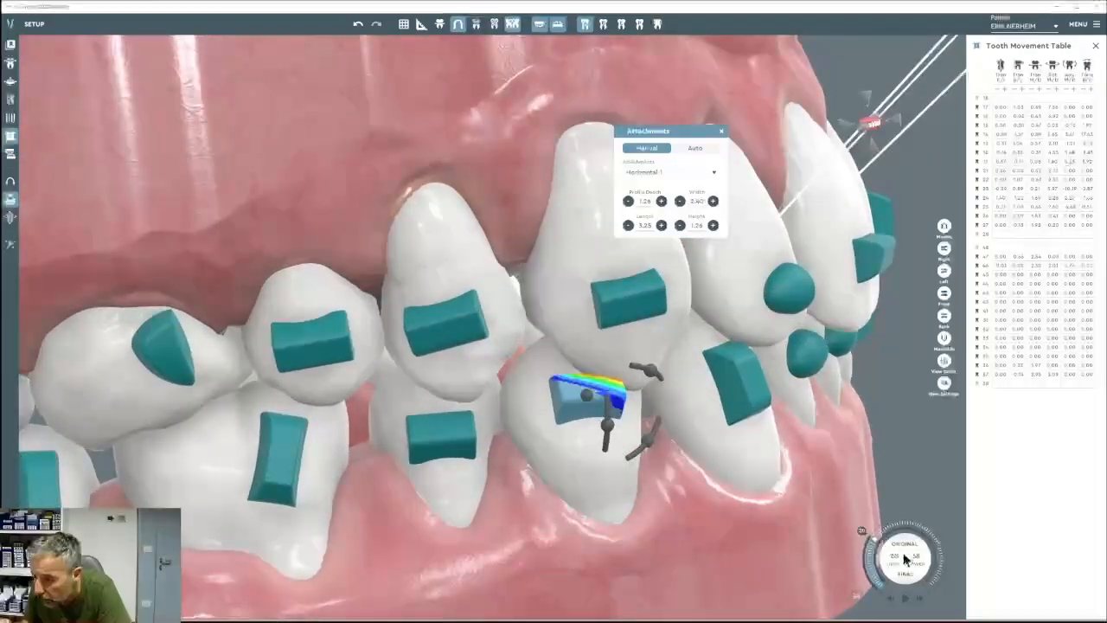
scroll(903, 561, down, 2)
scroll(903, 560, up, 2)
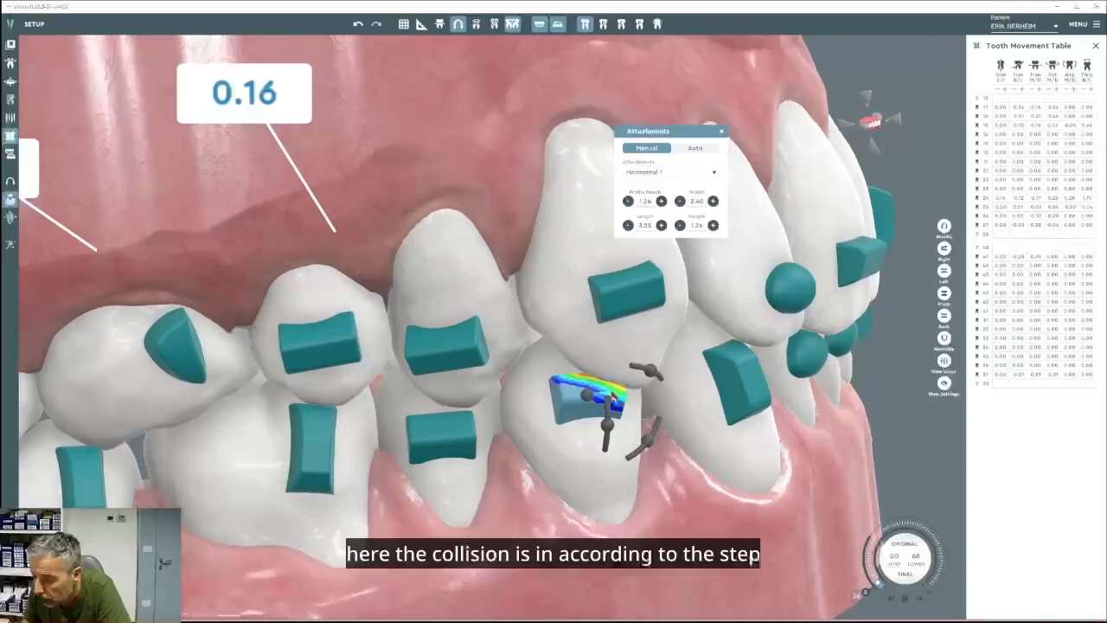
scroll(890, 556, up, 2)
scroll(891, 559, down, 4)
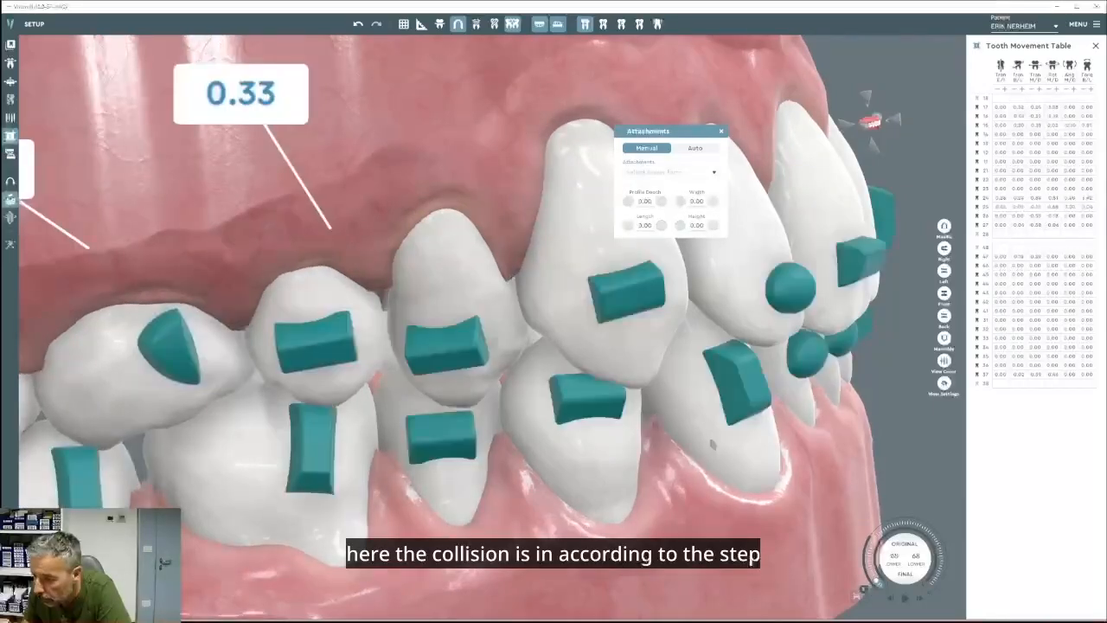
Move the lower right first premolar's Horizontal-1 attachment toward the gingiva, away from the upper canine.
click(596, 405)
drag(596, 405, 573, 402)
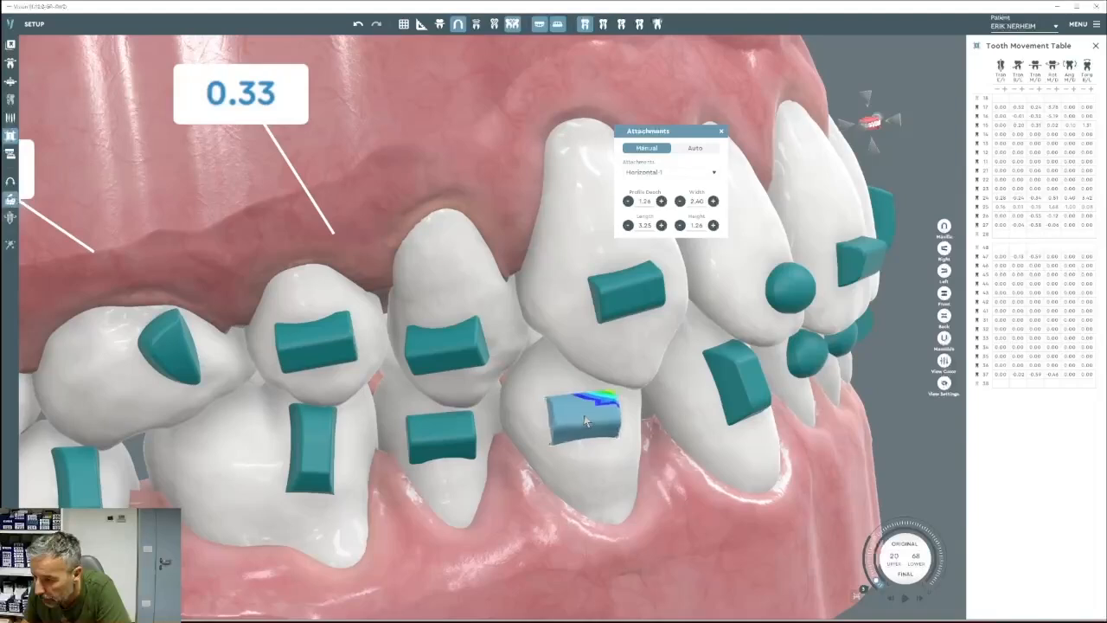
click(584, 415)
click(633, 406)
drag(644, 461, 647, 456)
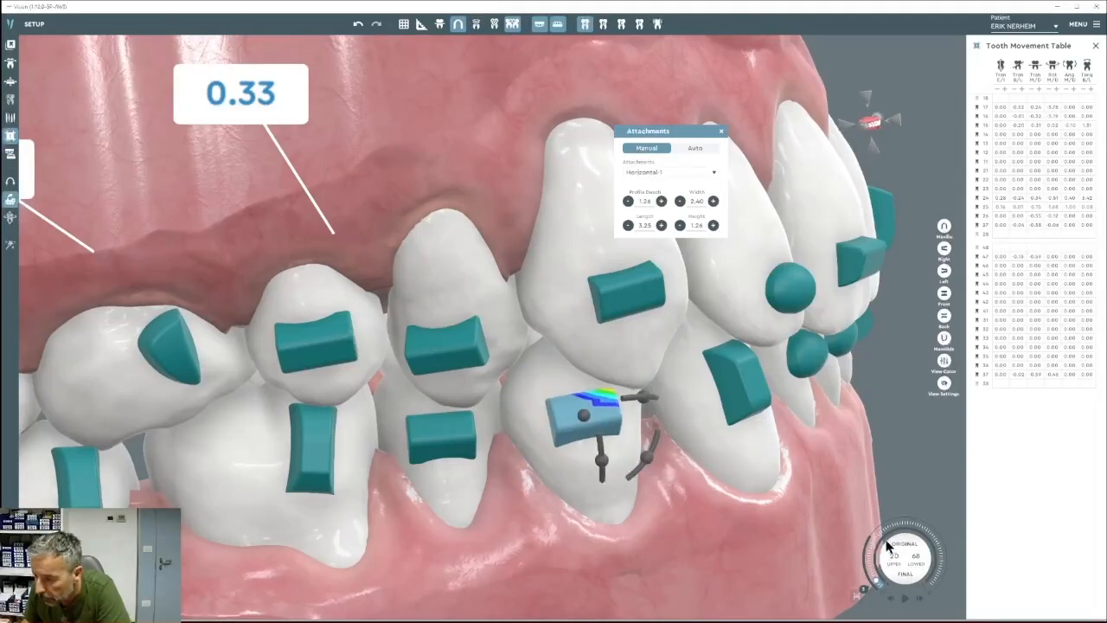
Recheck the moved lower right first premolar attachment for collisions with the upper canine across the treatment stages.
drag(885, 544, 899, 547)
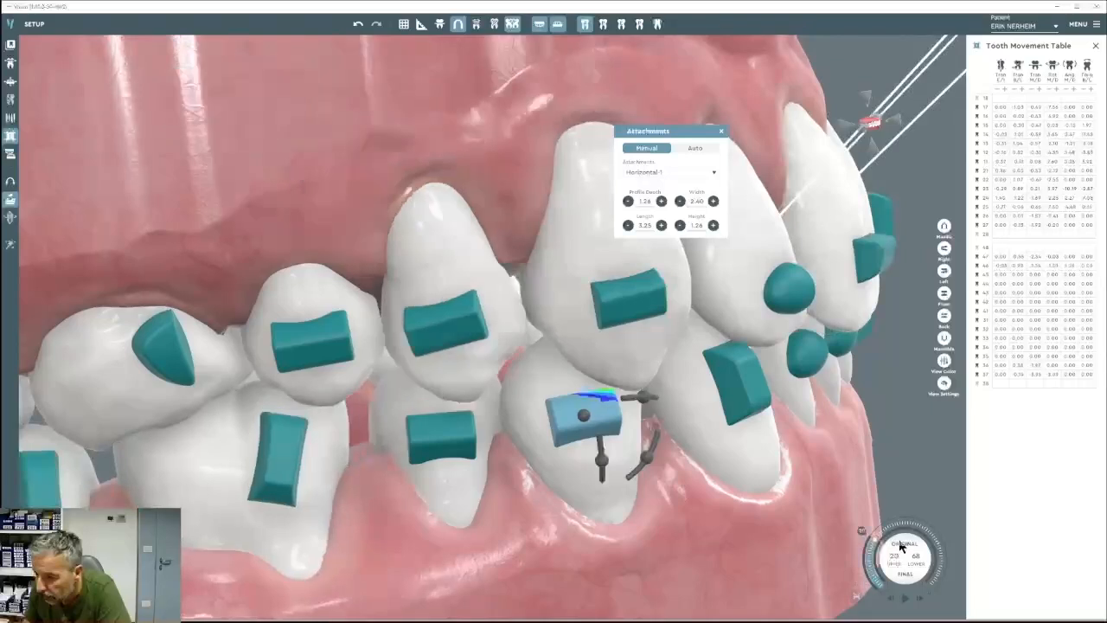
scroll(899, 547, up, 15)
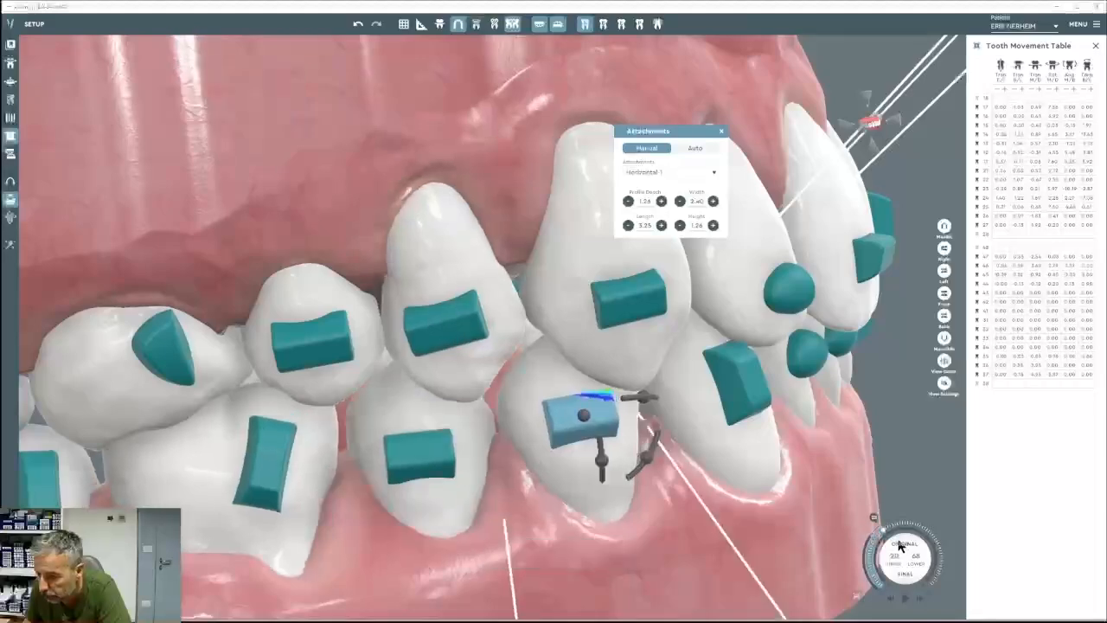
drag(813, 363, 691, 363)
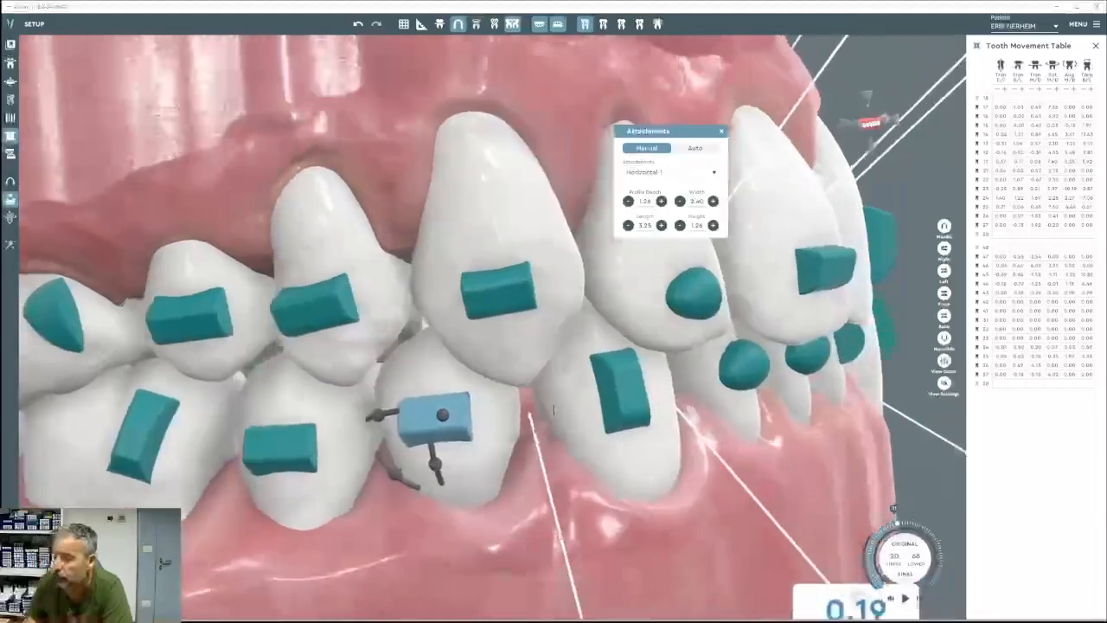
Close the Attachments settings and the Tooth Movement Table, and show both arches from the front.
click(719, 135)
click(1096, 45)
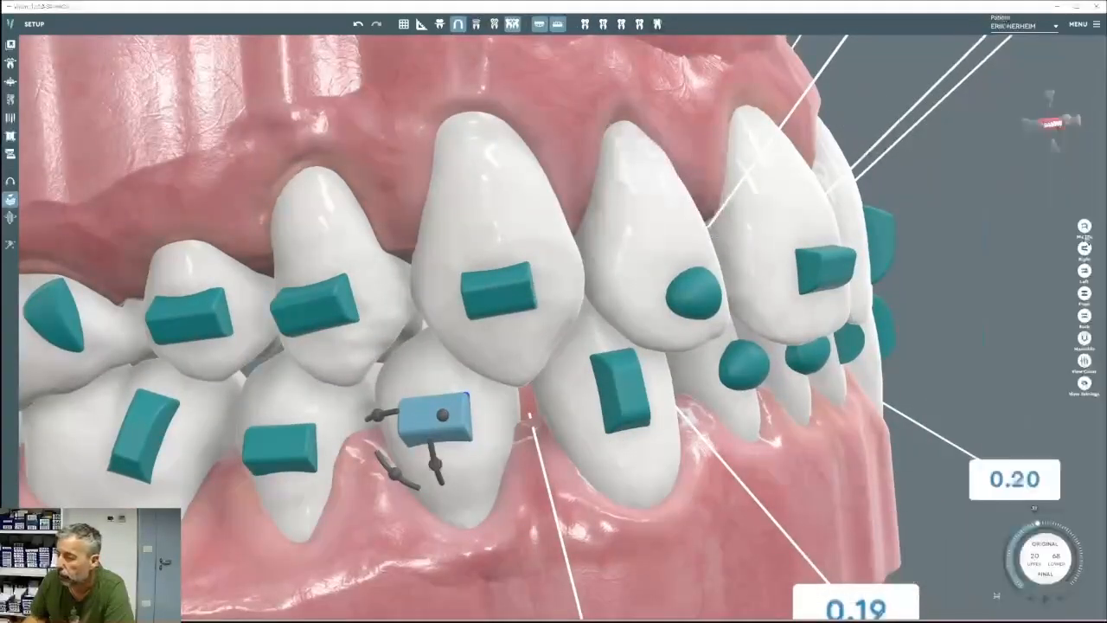
click(1084, 292)
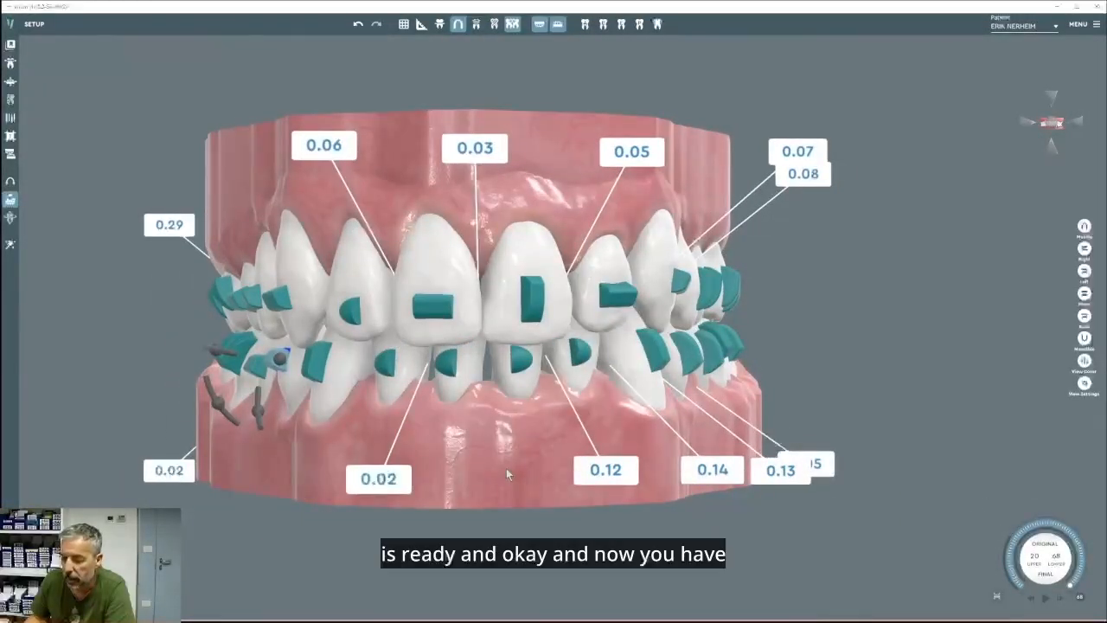
Hide the gingiva and turn off the display of Spaces, leaving the teeth with their roots and attachments.
click(456, 26)
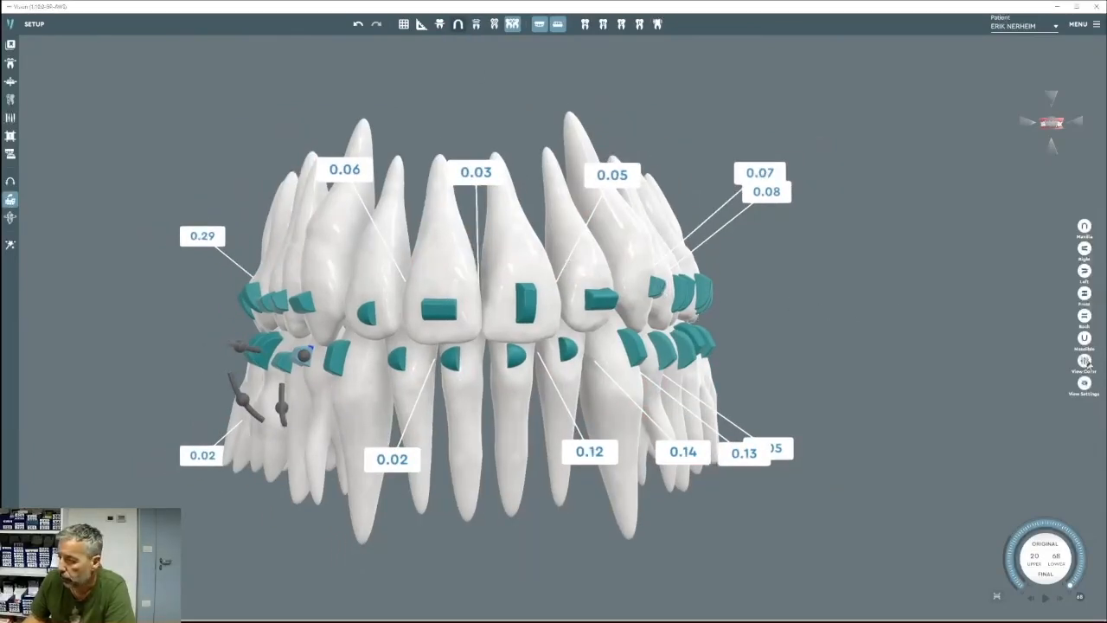
click(1086, 362)
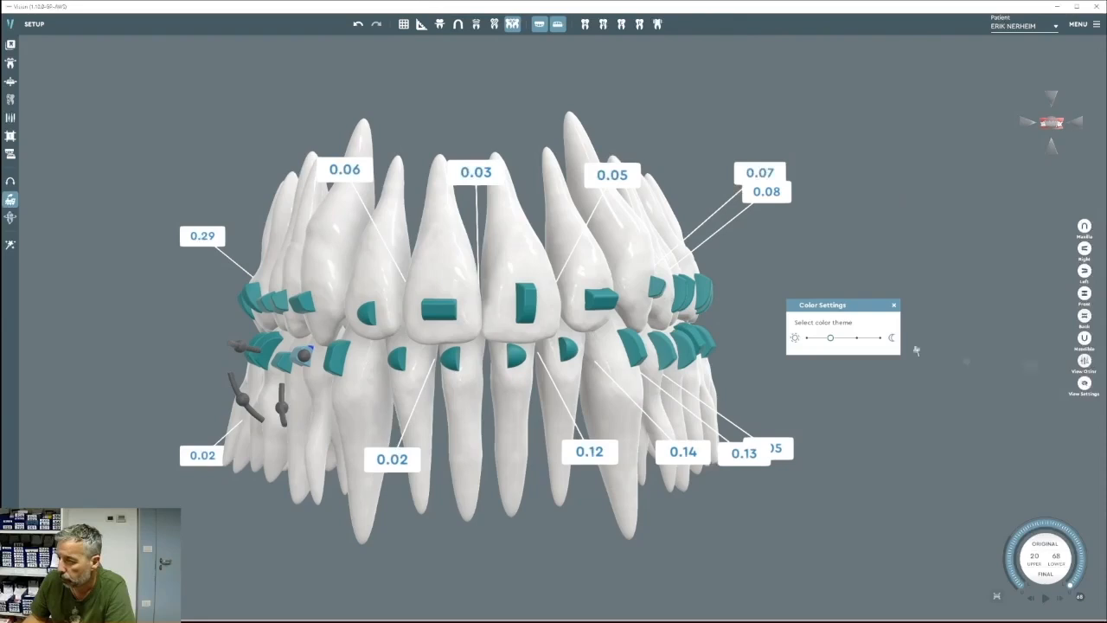
click(894, 306)
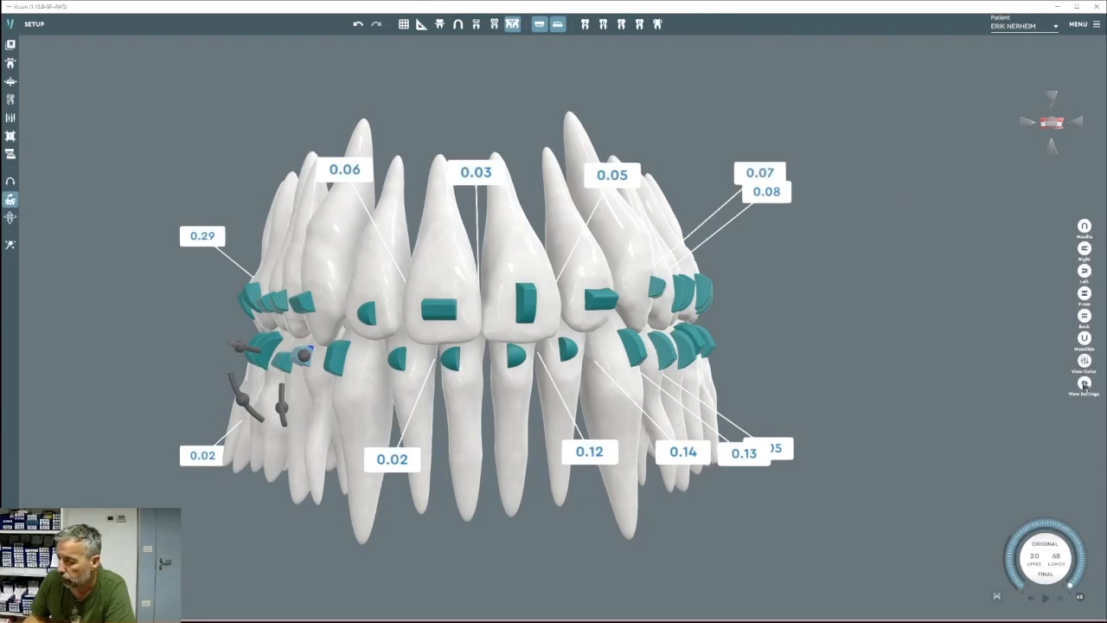
click(1084, 384)
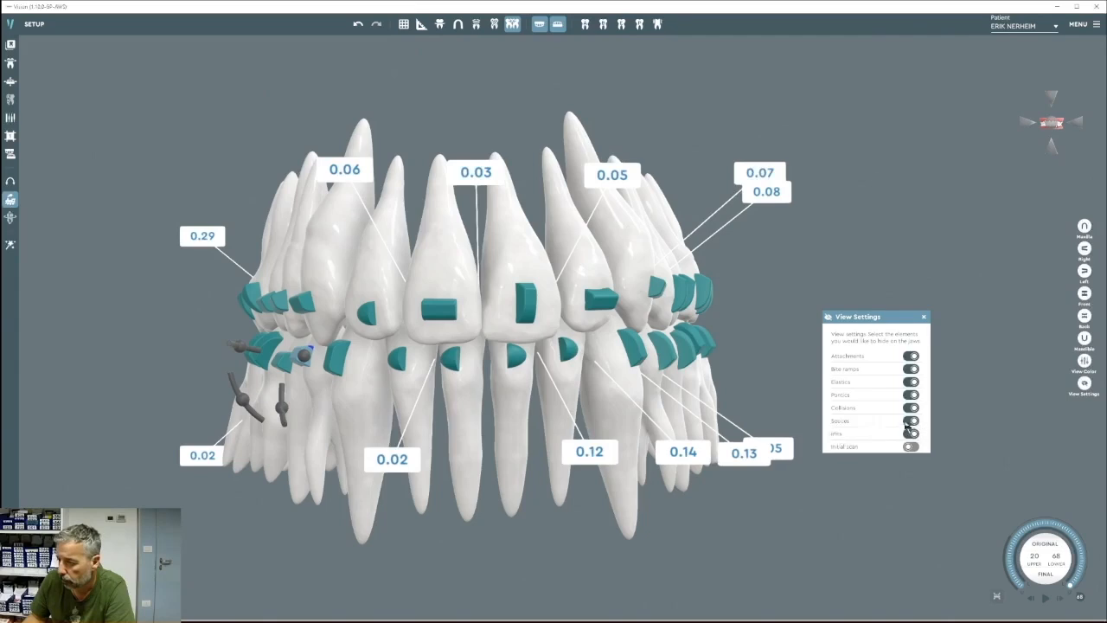
click(908, 421)
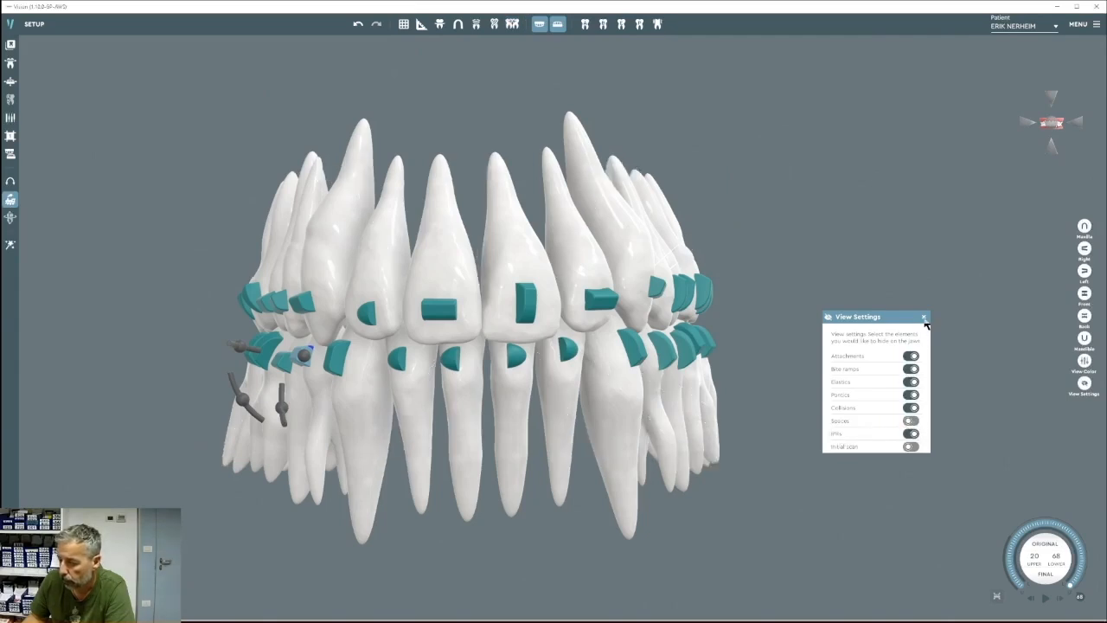
click(923, 317)
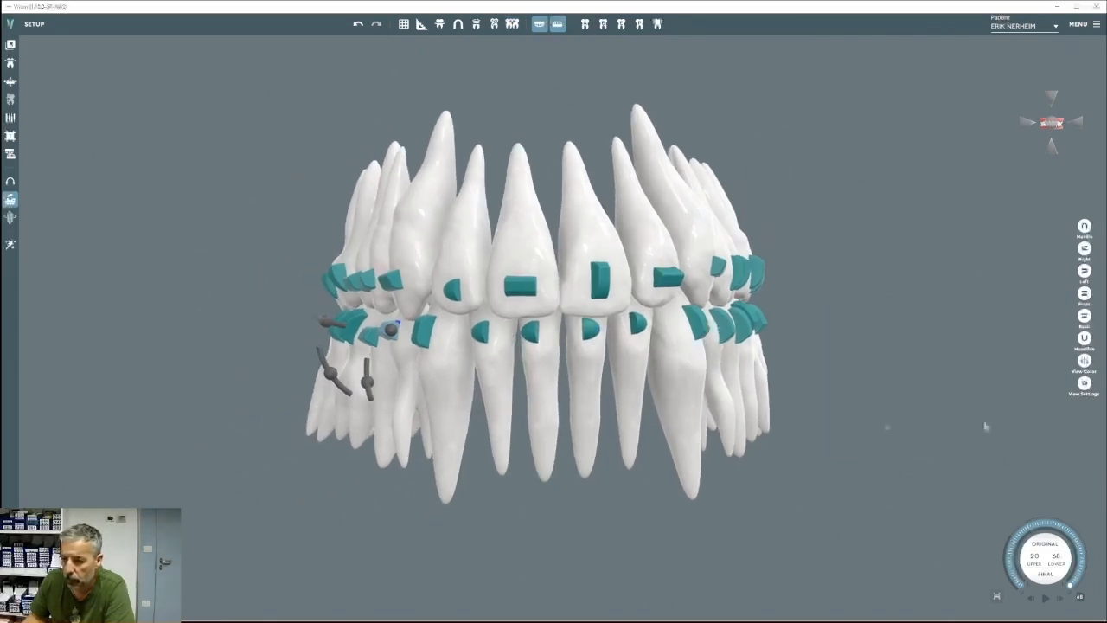
click(979, 422)
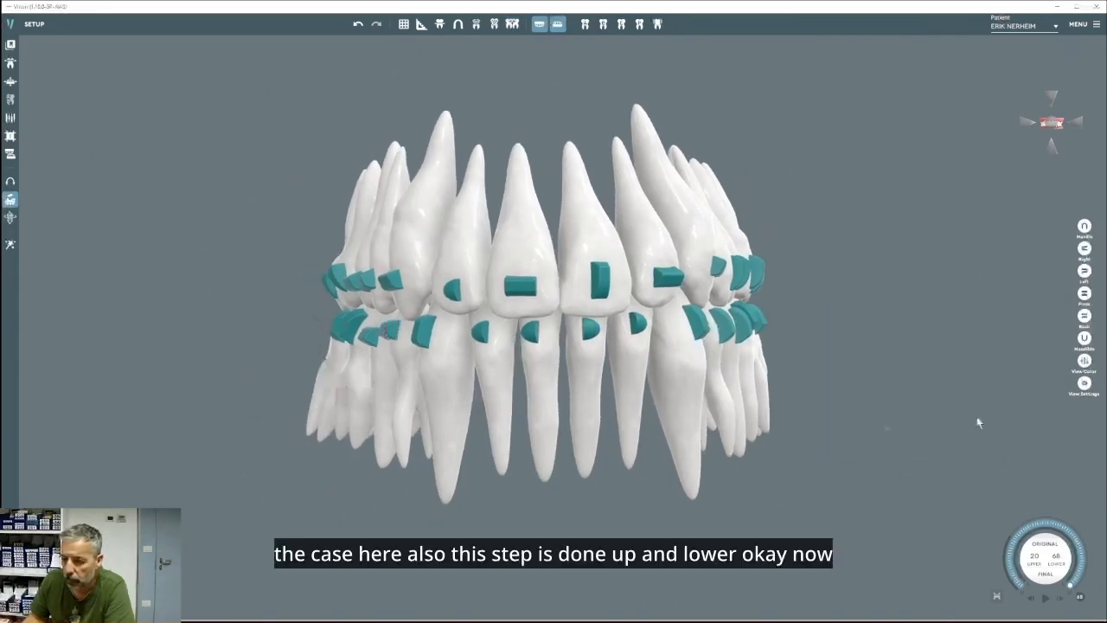
Review the lower and upper tooth movement staging in the Treatment Plan.
click(11, 118)
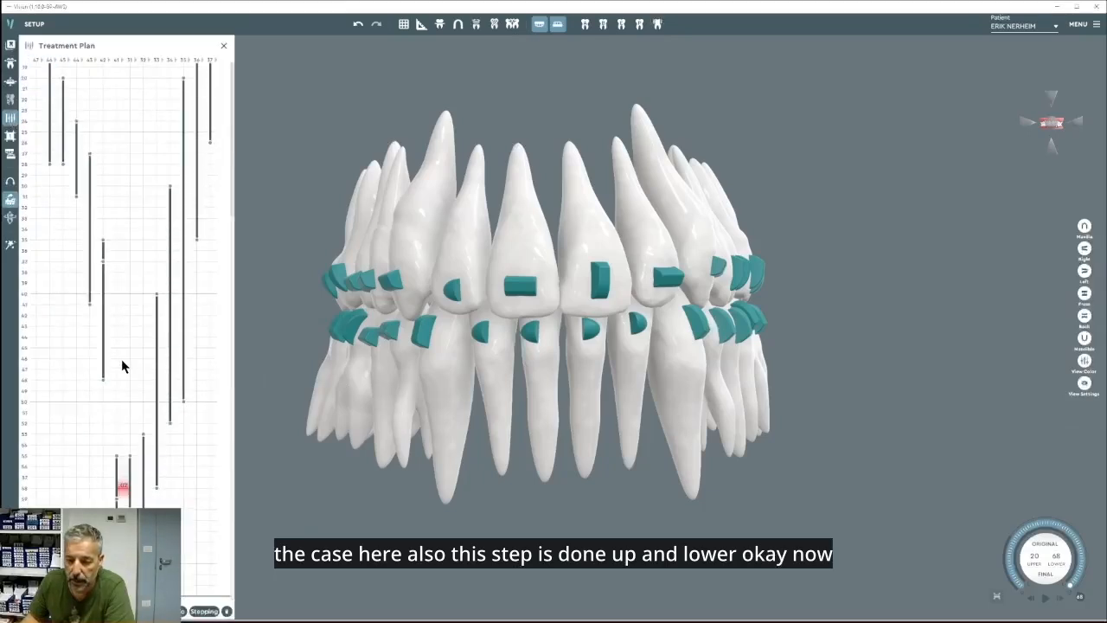
scroll(121, 367, up, 5)
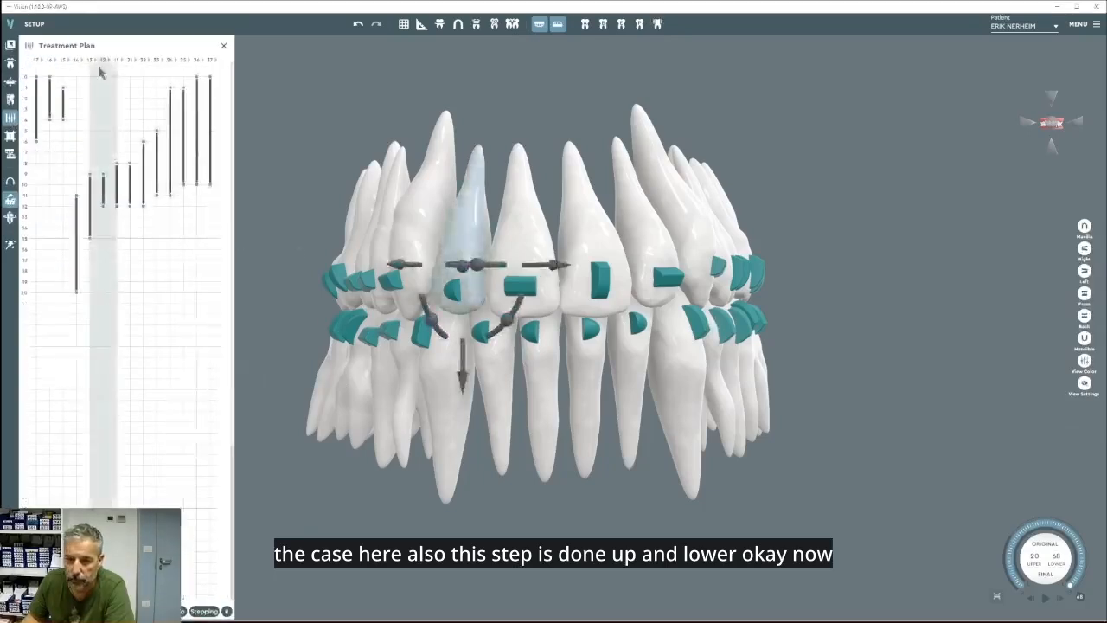
click(222, 47)
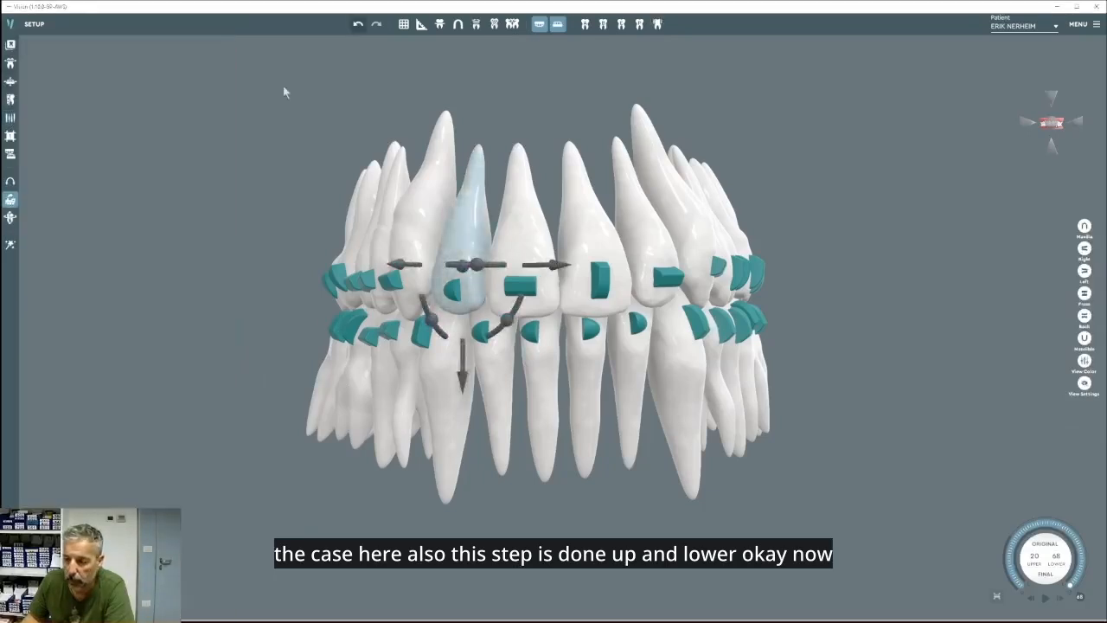
click(1034, 235)
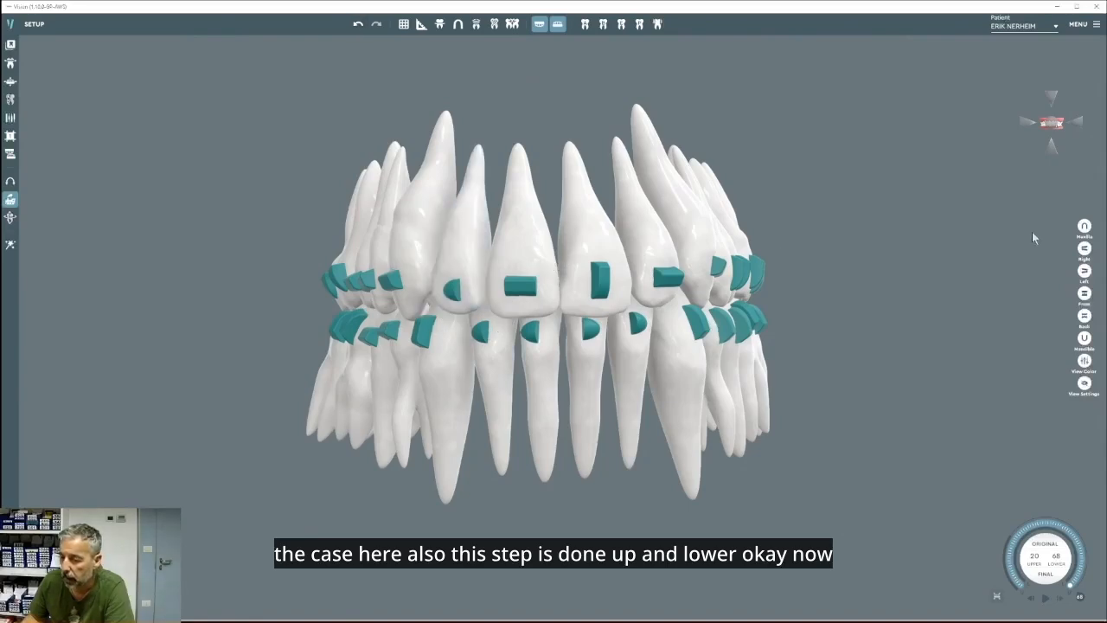
Look at the Review option under Complete Setup without submitting the case.
click(1096, 26)
mouse_move(1083, 50)
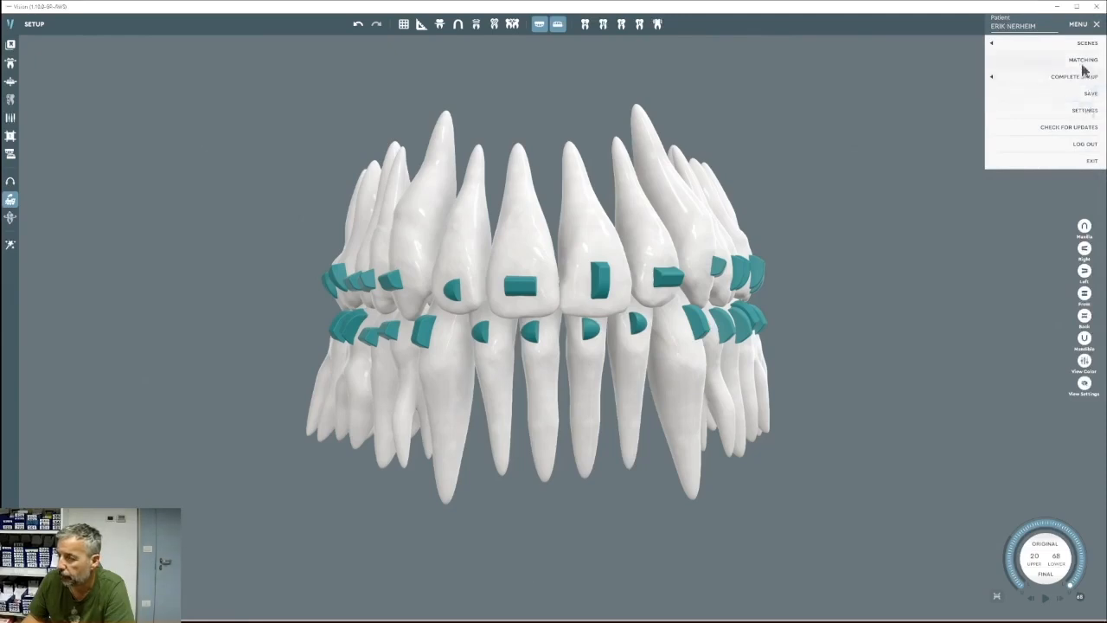
mouse_move(1086, 80)
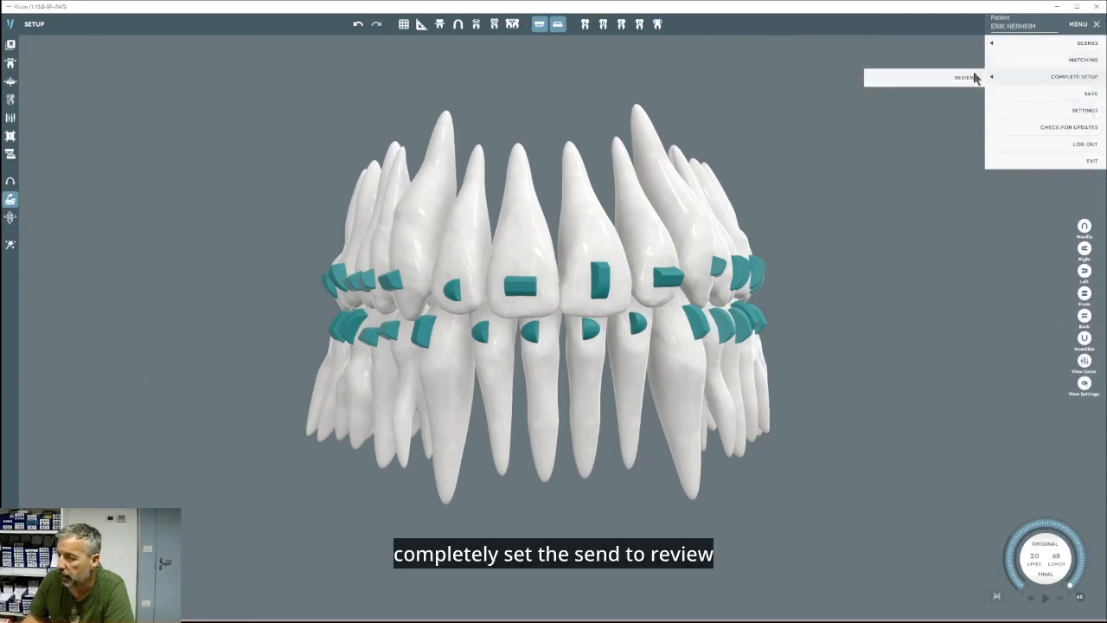
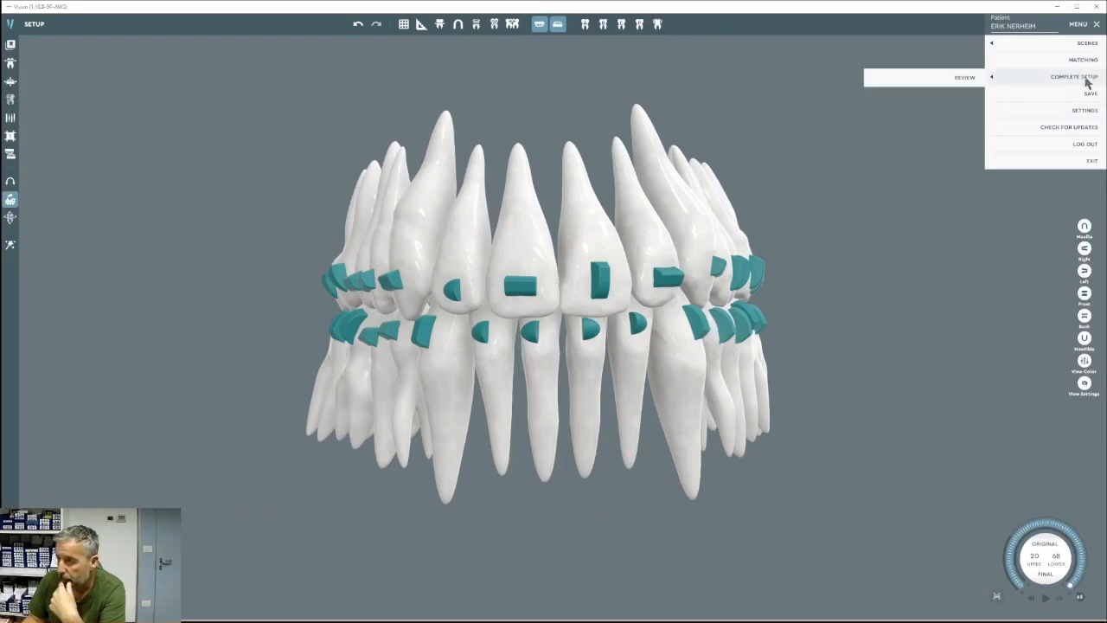
mouse_move(1079, 81)
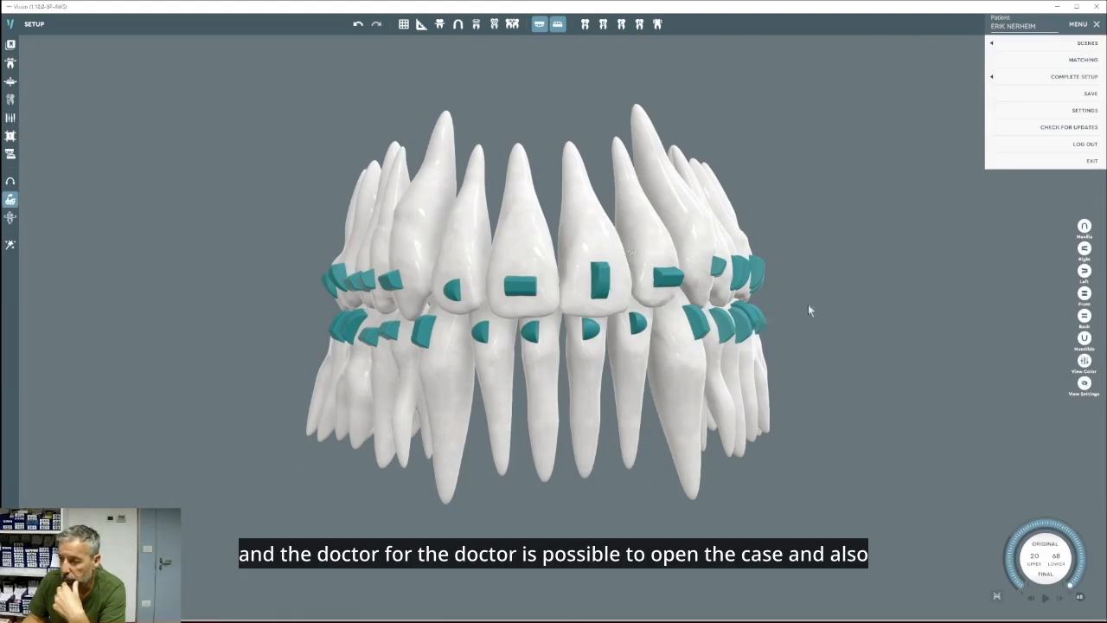
click(855, 272)
Select the upper left lateral incisor and view its movement staging in the Treatment Plan.
drag(854, 270, 554, 272)
drag(631, 256, 679, 271)
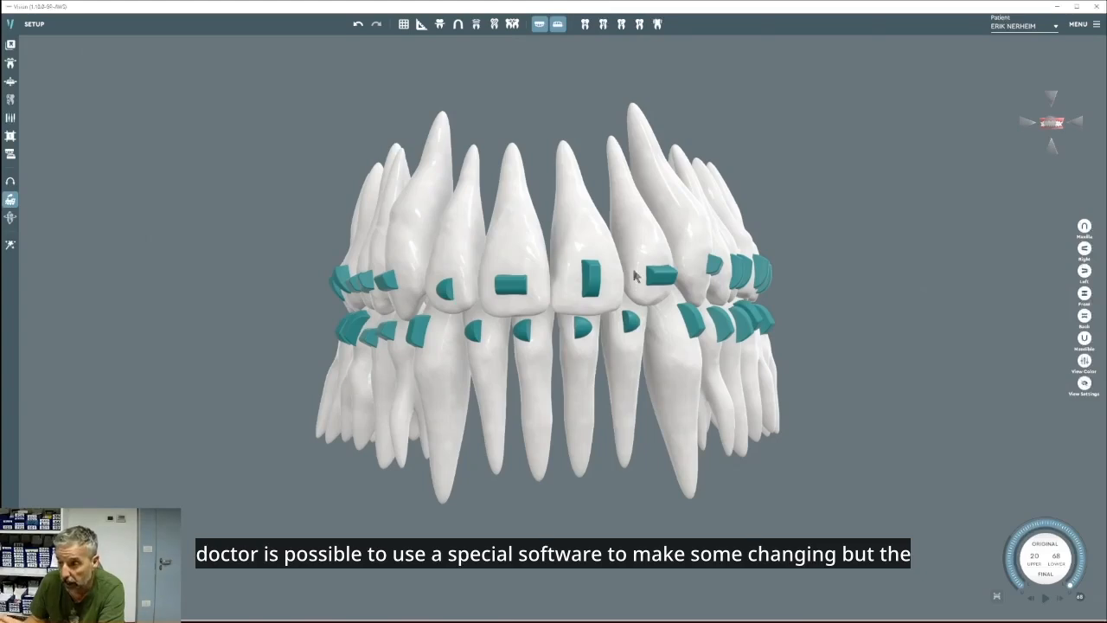
click(640, 268)
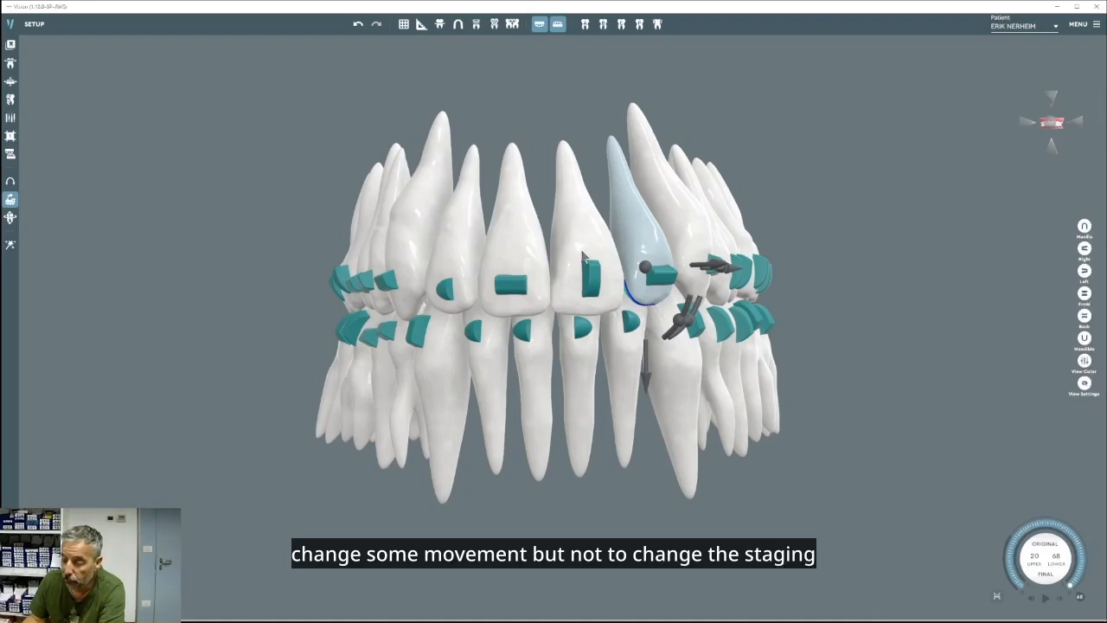
click(11, 118)
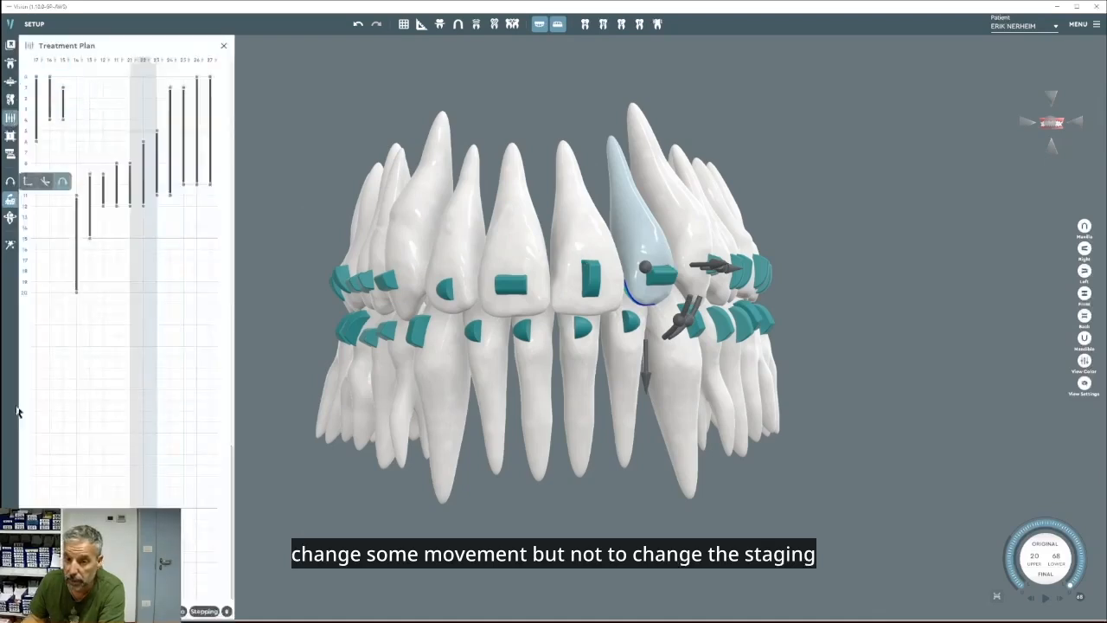
click(224, 46)
Inspect the finished setup of teeth and attachments from several angles, including straight from the front.
drag(907, 328, 645, 331)
click(658, 454)
drag(659, 460, 971, 408)
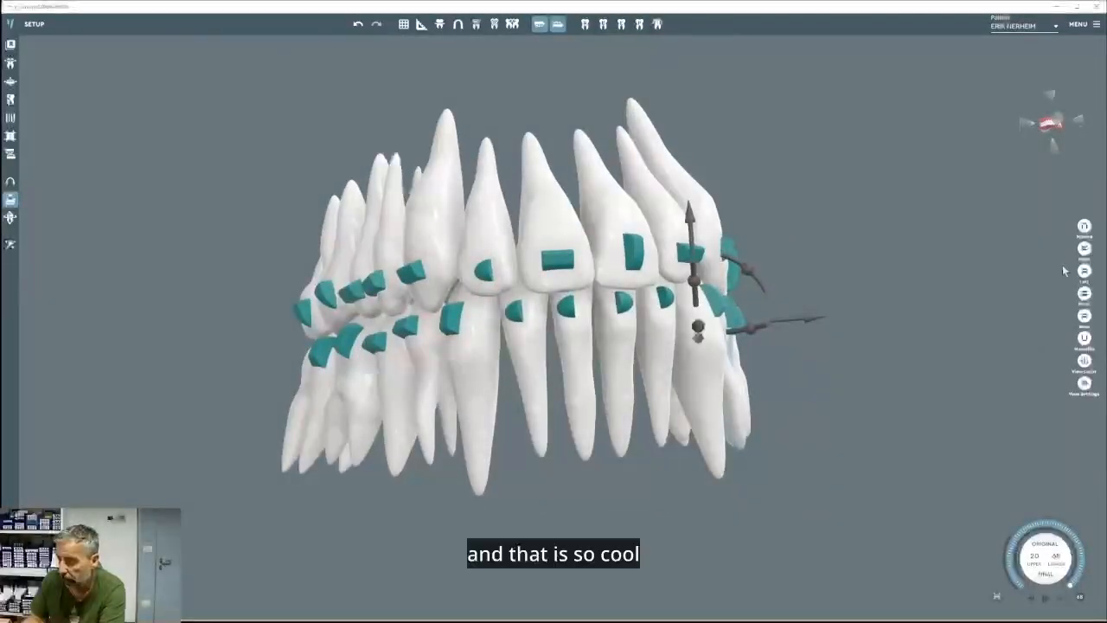
click(1084, 293)
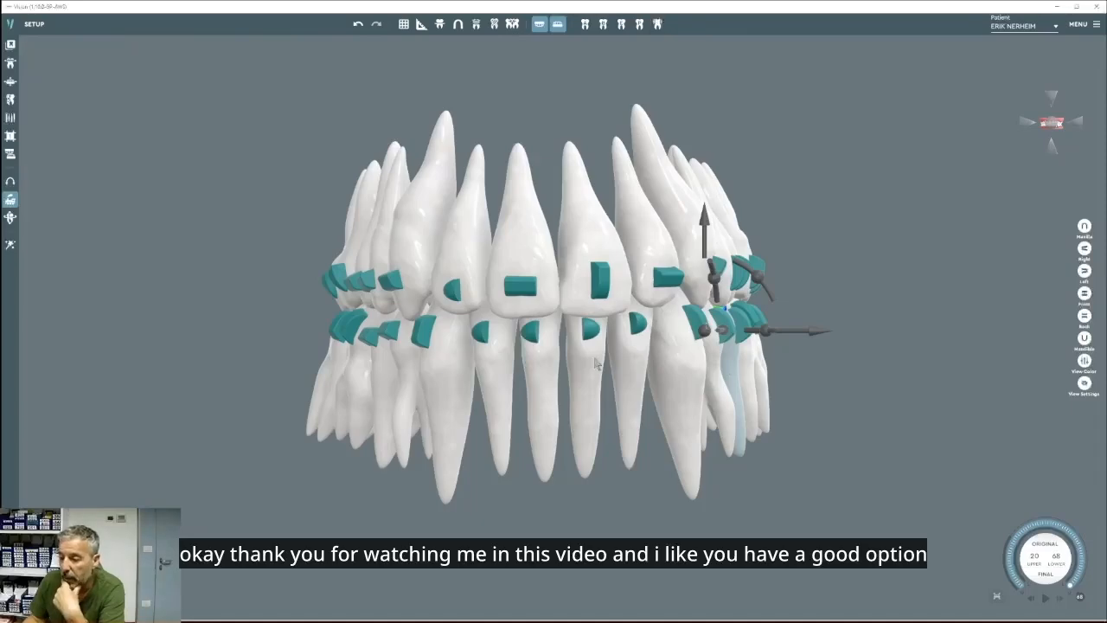
drag(670, 389, 534, 383)
drag(628, 369, 562, 337)
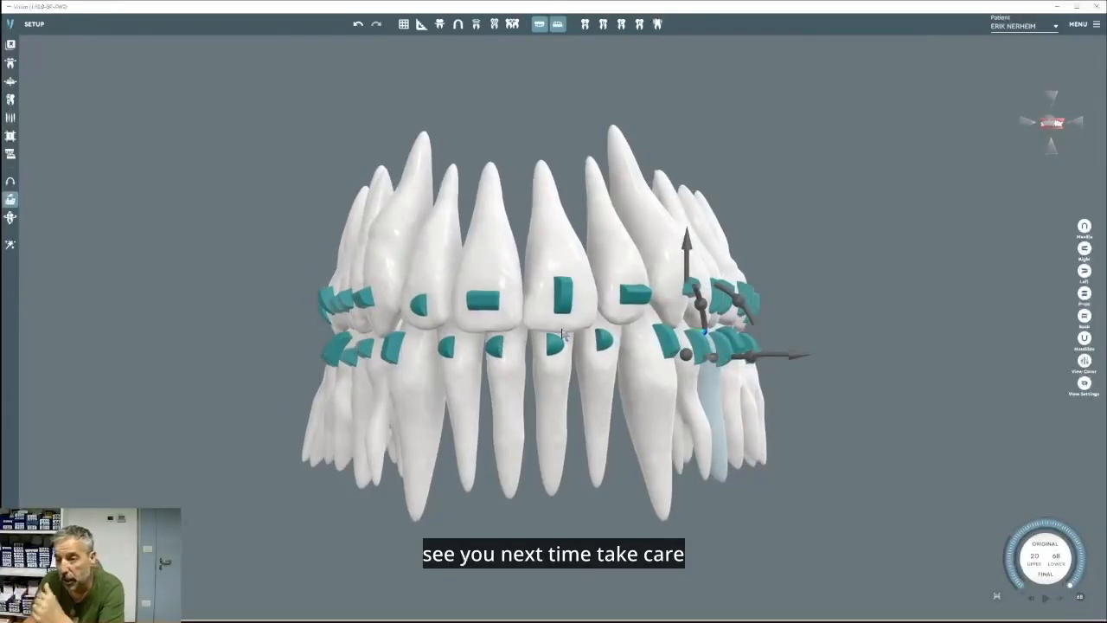